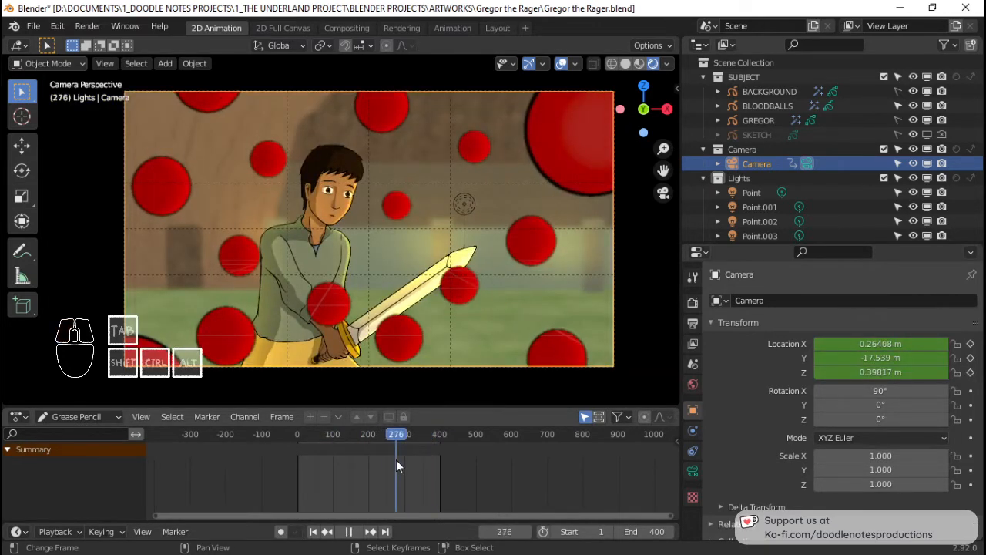
Switch the viewport to solid shading and save Gregor the Rager.blend.
{"action": "left_click", "coordinate": [626, 60]}
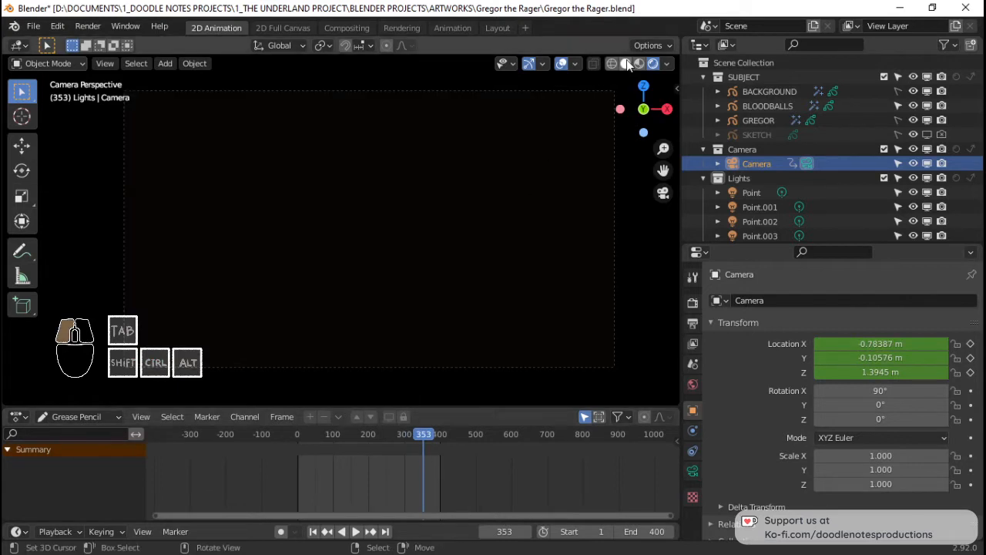
{"action": "key", "text": "ctrl+s"}
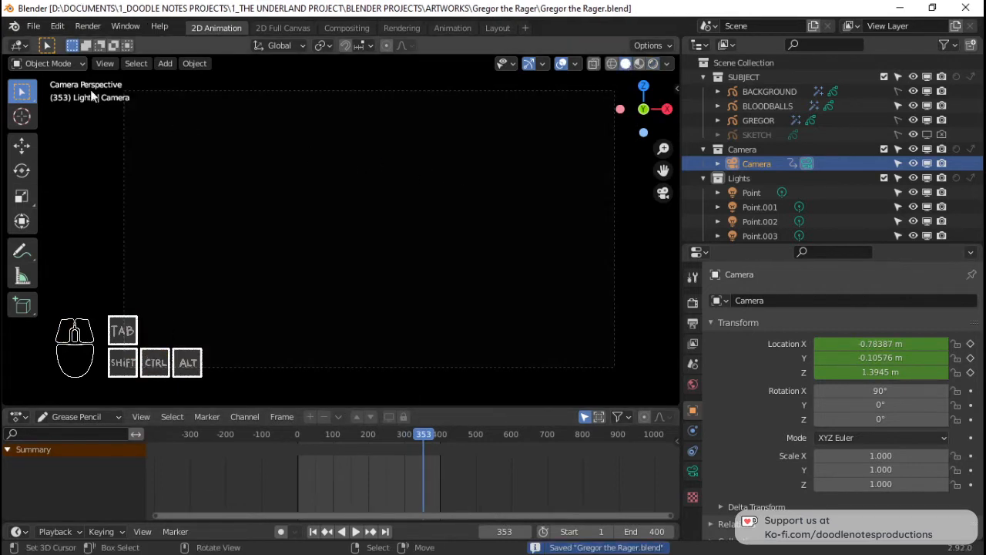
Create a new file from the 2D Animation template and stay in its 2D Animation workspace.
{"action": "left_click", "coordinate": [35, 26]}
{"action": "mouse_move", "coordinate": [70, 47]}
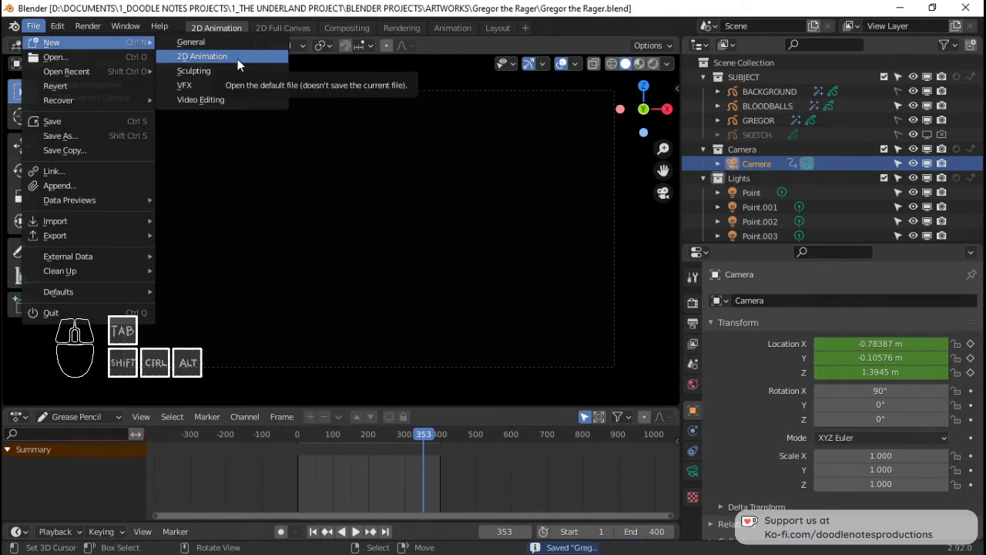
{"action": "left_click", "coordinate": [34, 26]}
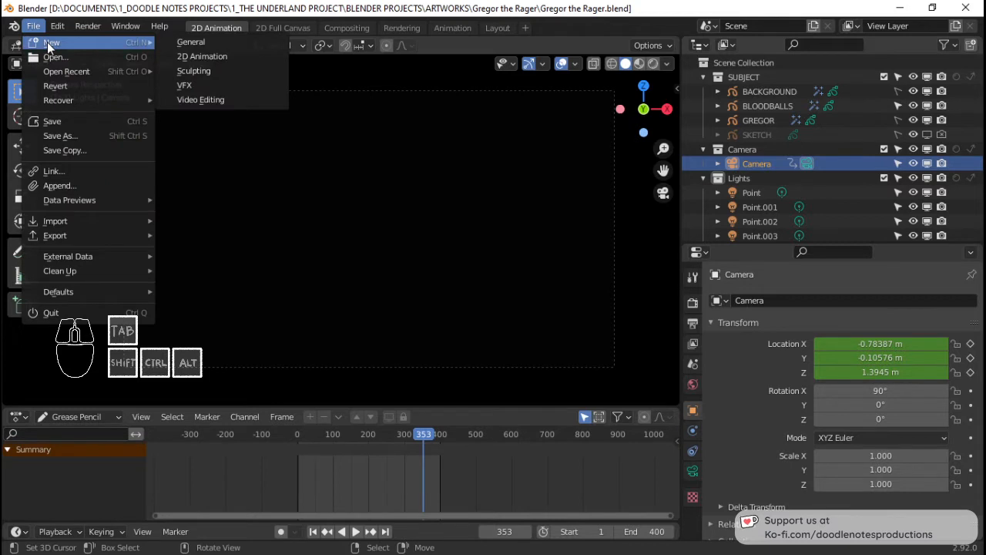
{"action": "left_click", "coordinate": [218, 57]}
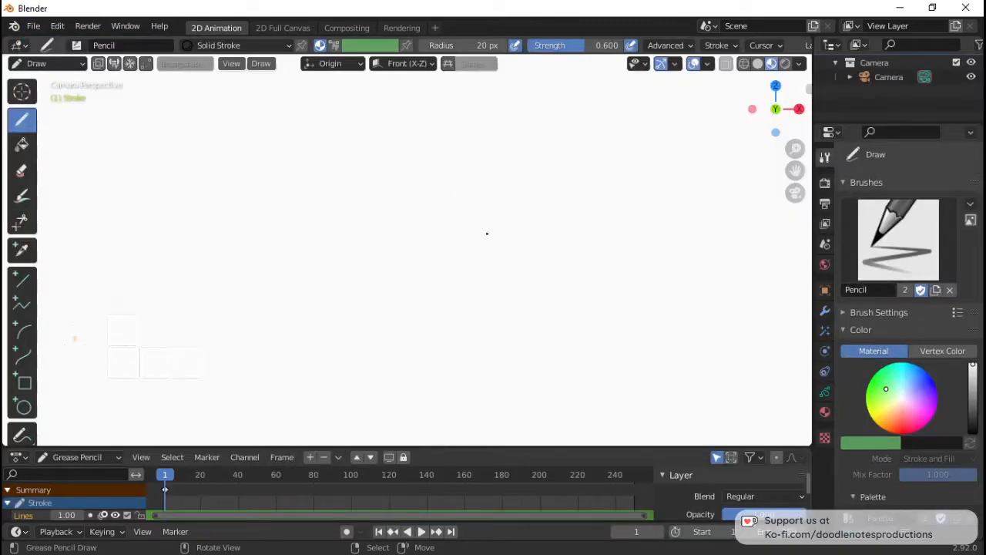
{"action": "scroll", "coordinate": [487, 234], "scroll_direction": "up", "scroll_amount": 2}
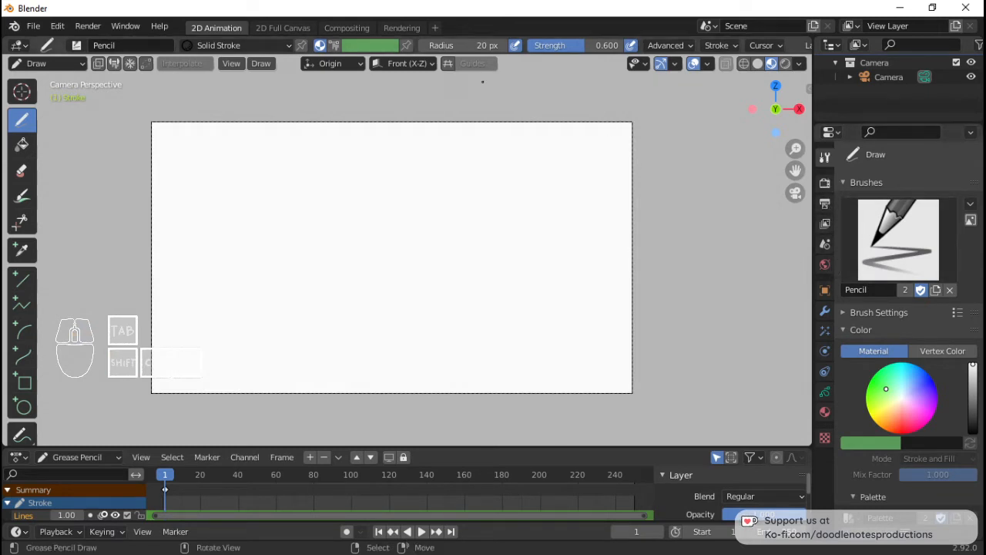
{"action": "left_click", "coordinate": [308, 27]}
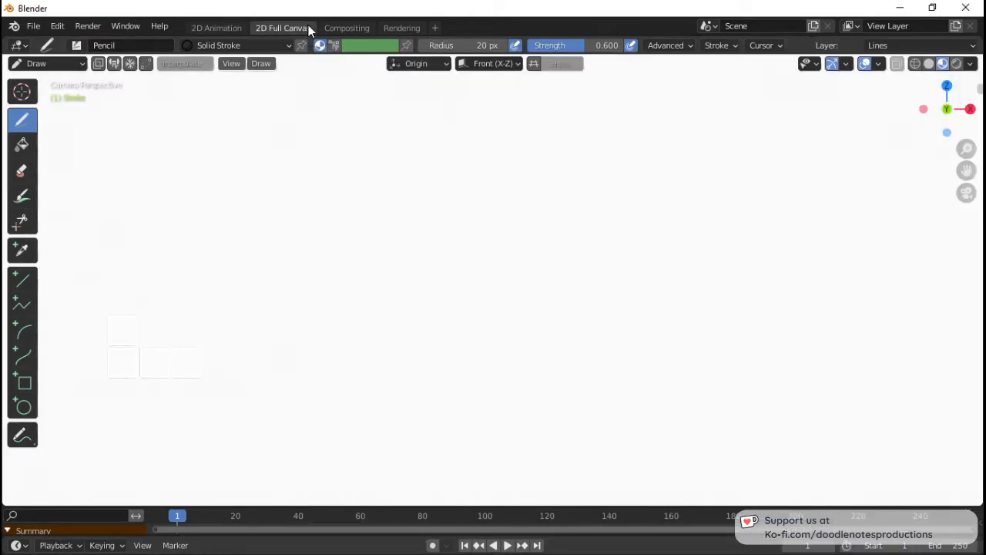
{"action": "left_click", "coordinate": [229, 31]}
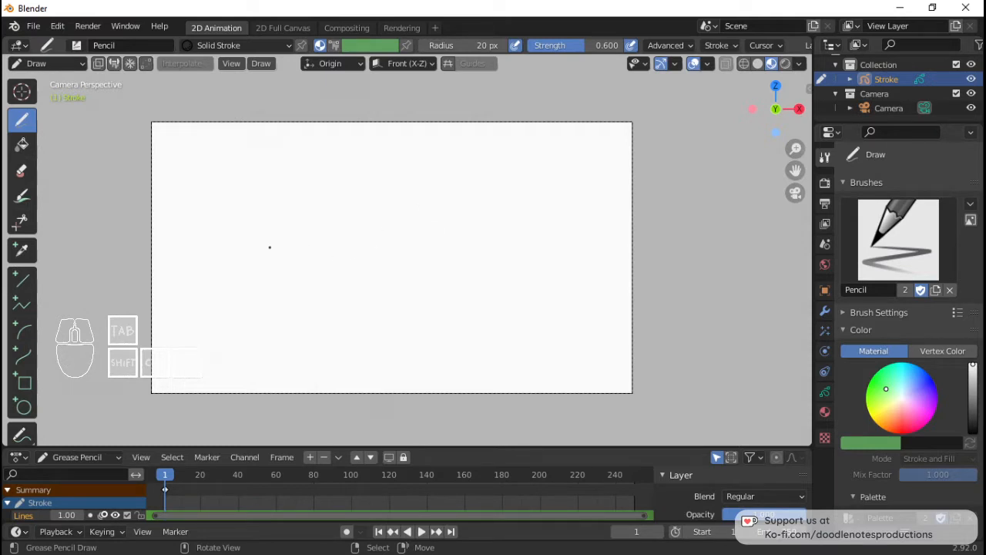
Darken the World background colour from white to black.
{"action": "left_click", "coordinate": [824, 265]}
{"action": "left_click", "coordinate": [948, 278]}
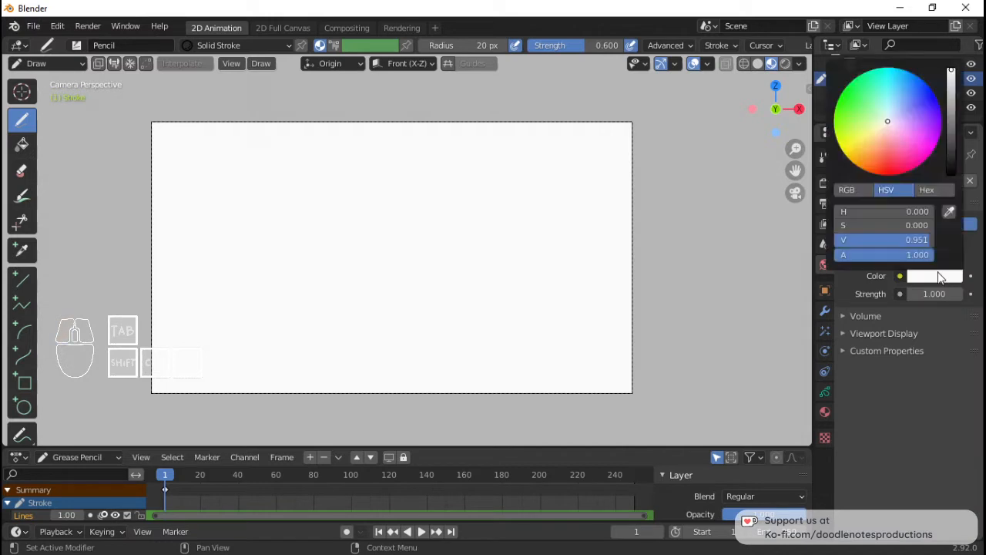
{"action": "left_click", "coordinate": [954, 158]}
{"action": "left_click_drag", "start_coordinate": [950, 159], "coordinate": [951, 176]}
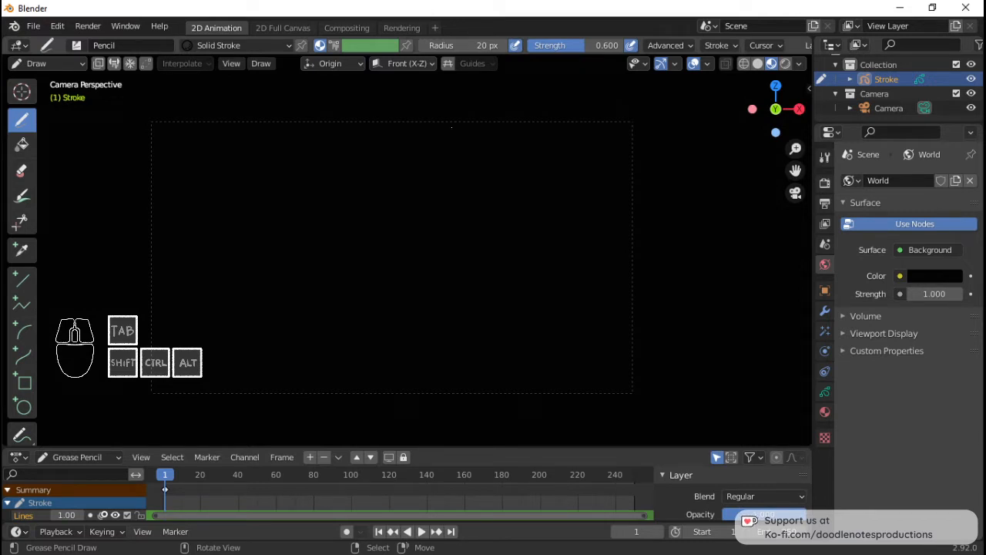
Reopen the World background colour and pull its brightness all the way down to the minimum.
{"action": "key", "text": "ctrl"}
{"action": "middle_click_drag", "start_coordinate": [386, 277], "coordinate": [456, 251], "text": "ctrl"}
{"action": "middle_click_drag", "start_coordinate": [469, 306], "coordinate": [467, 300], "text": "ctrl"}
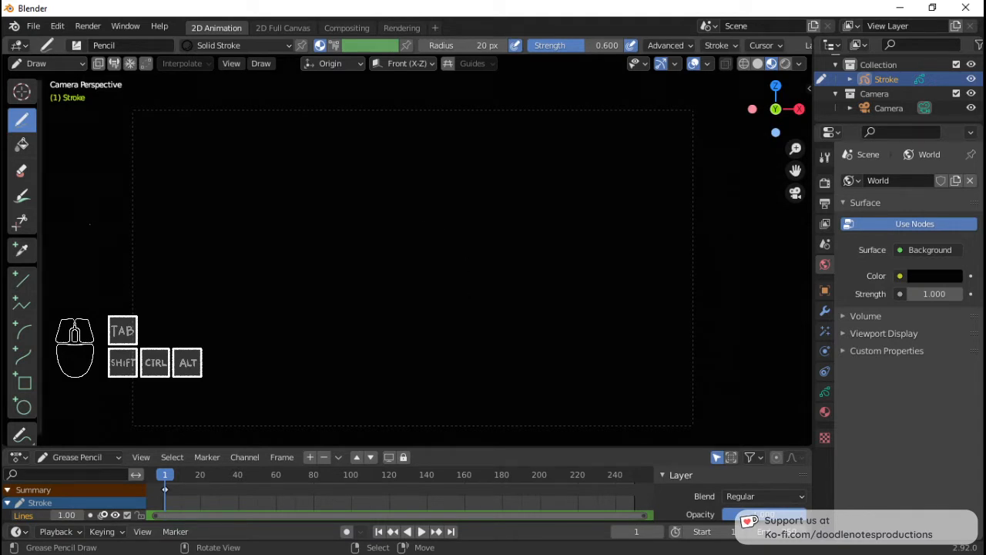
{"action": "left_click", "coordinate": [825, 412]}
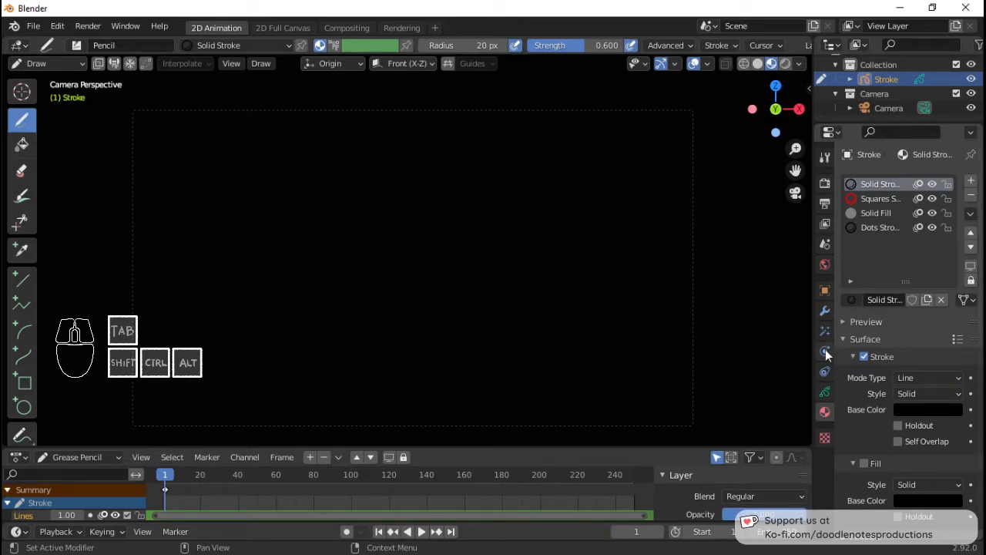
{"action": "left_click", "coordinate": [826, 265]}
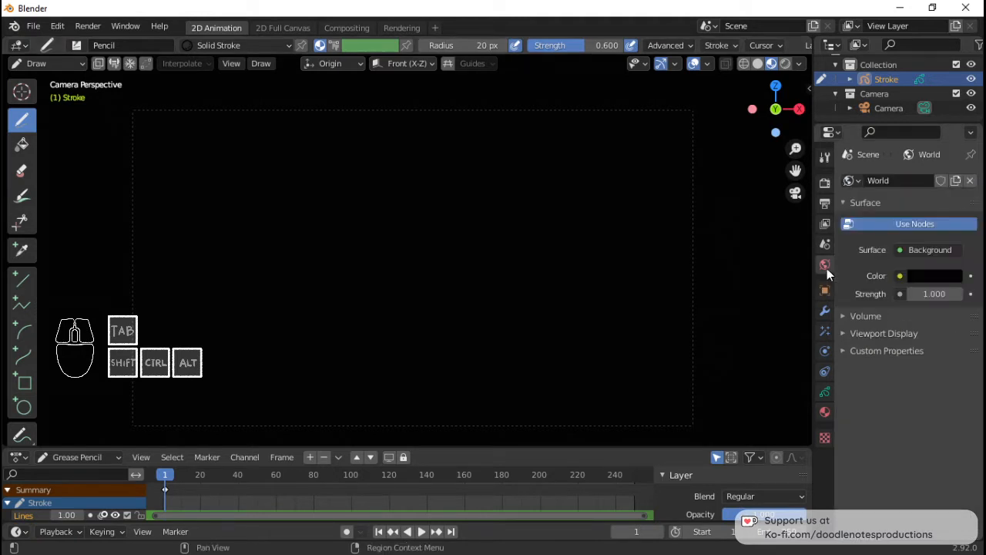
{"action": "left_click", "coordinate": [949, 274]}
{"action": "mouse_move", "coordinate": [950, 158]}
{"action": "left_mouse_down"}
{"action": "mouse_move", "coordinate": [950, 171]}
{"action": "mouse_move", "coordinate": [950, 85]}
{"action": "mouse_move", "coordinate": [951, 175]}
{"action": "left_mouse_up"}
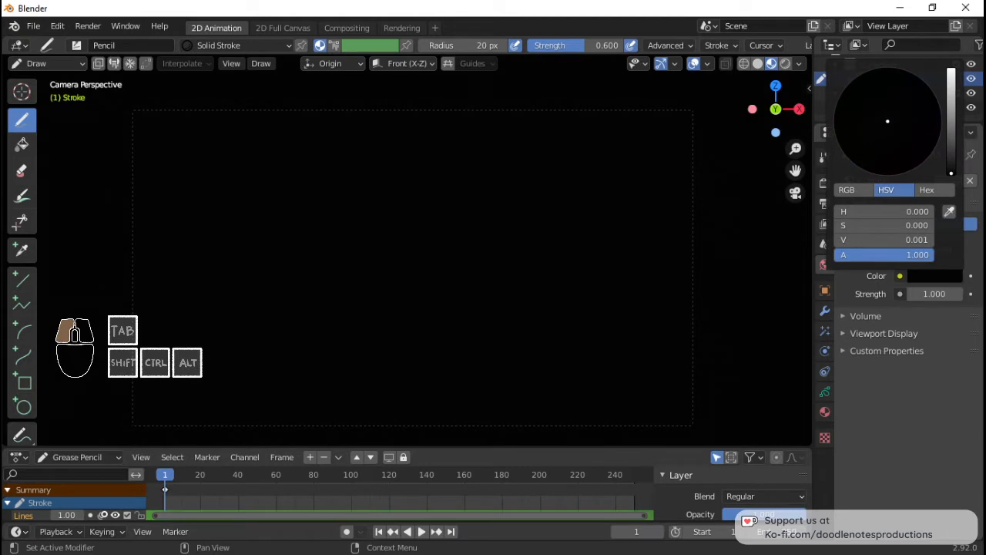
{"action": "left_click_drag", "start_coordinate": [954, 175], "coordinate": [957, 180]}
{"action": "scroll", "coordinate": [513, 306], "scroll_direction": "down", "scroll_amount": 2}
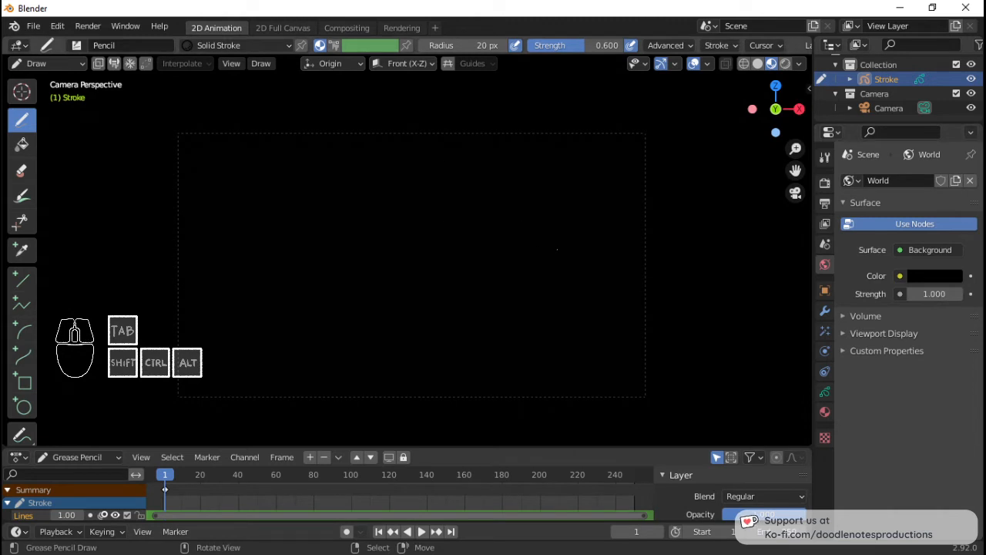
Look through the Stroke object's material slots, widening the properties area so their full names can be read.
{"action": "left_click", "coordinate": [825, 413]}
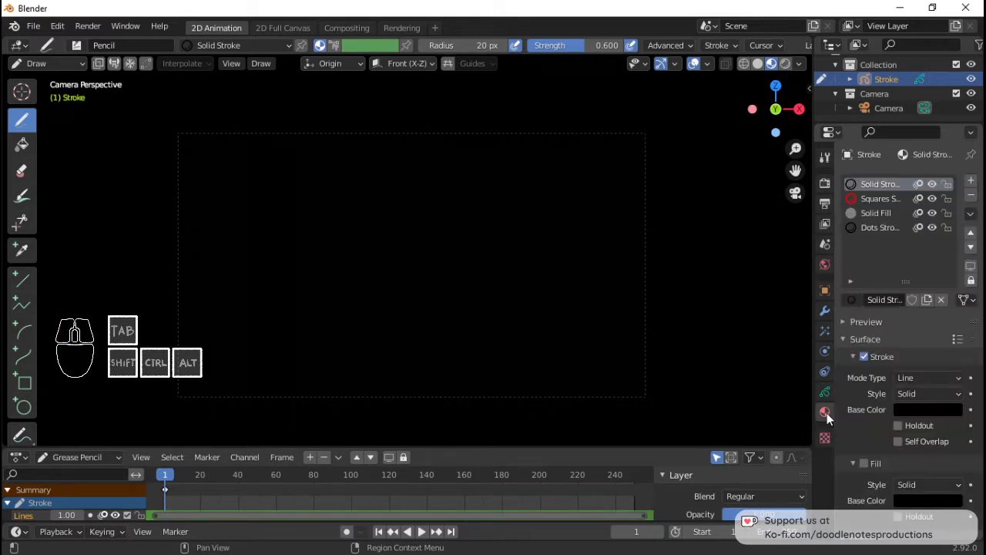
{"action": "left_click", "coordinate": [885, 200]}
{"action": "left_click", "coordinate": [884, 189]}
{"action": "left_click_drag", "start_coordinate": [810, 224], "coordinate": [798, 224]}
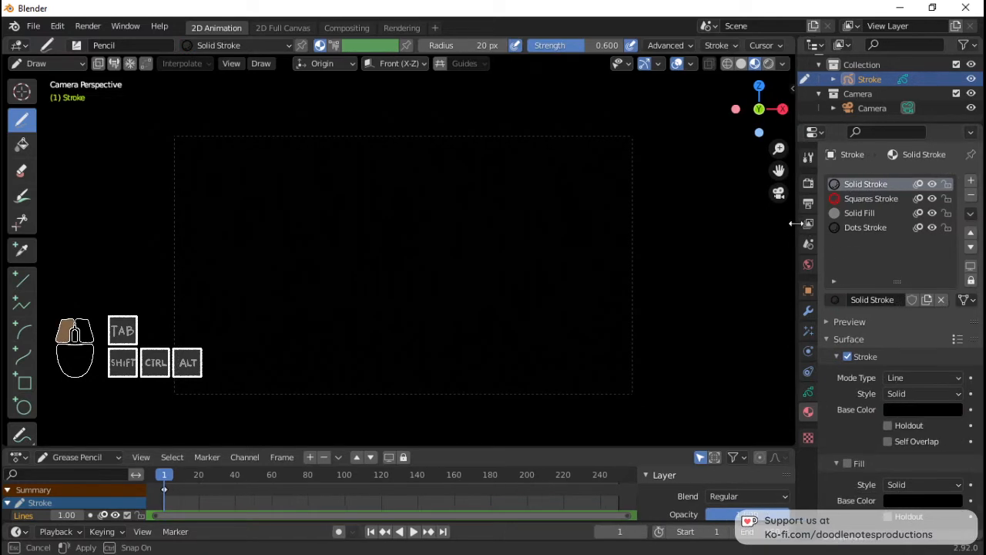
{"action": "left_click", "coordinate": [863, 228]}
{"action": "left_click", "coordinate": [862, 214]}
{"action": "left_click", "coordinate": [863, 200]}
{"action": "left_click", "coordinate": [865, 185]}
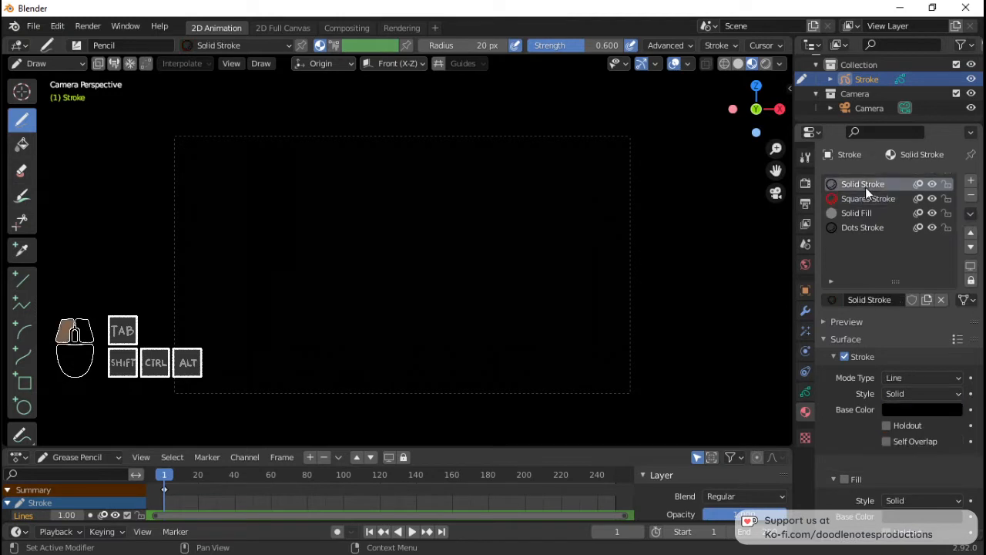
Remove the Dots Stroke, Solid Fill and Squares Stroke materials, keeping only Solid Stroke.
{"action": "left_click", "coordinate": [864, 226]}
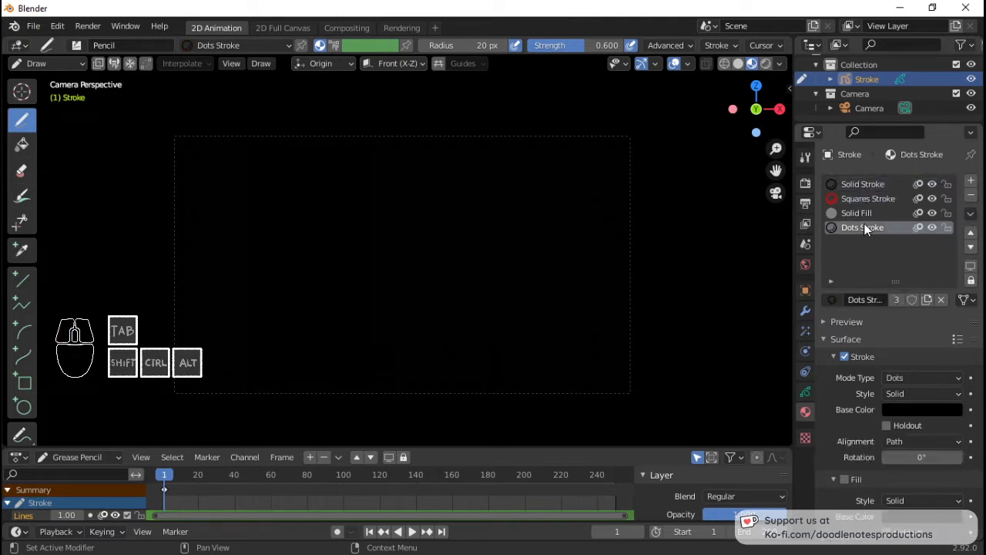
{"action": "left_click", "coordinate": [970, 196]}
{"action": "left_click", "coordinate": [970, 197]}
{"action": "left_click", "coordinate": [970, 196]}
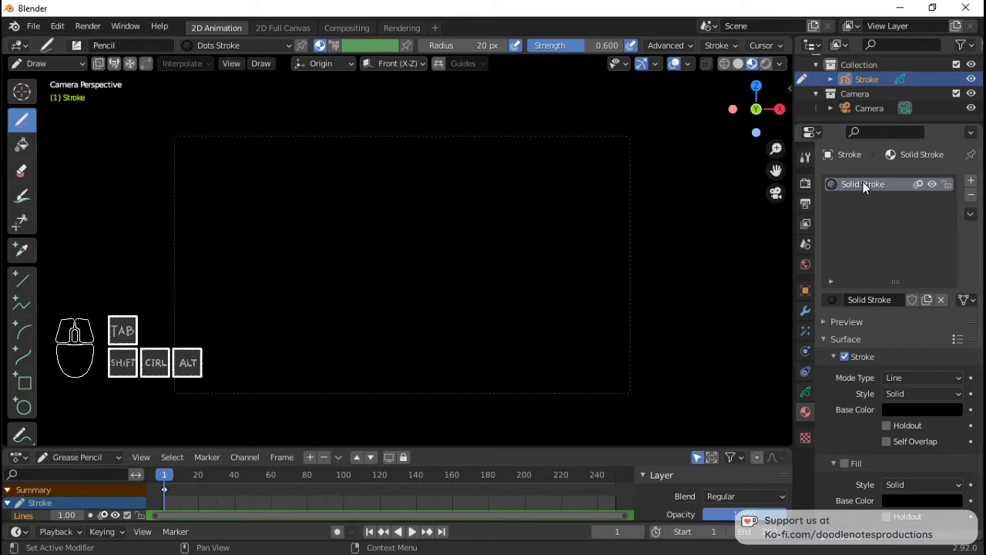
Set the Solid Stroke material's stroke base colour to white.
{"action": "left_click", "coordinate": [908, 411]}
{"action": "left_click_drag", "start_coordinate": [955, 303], "coordinate": [951, 204]}
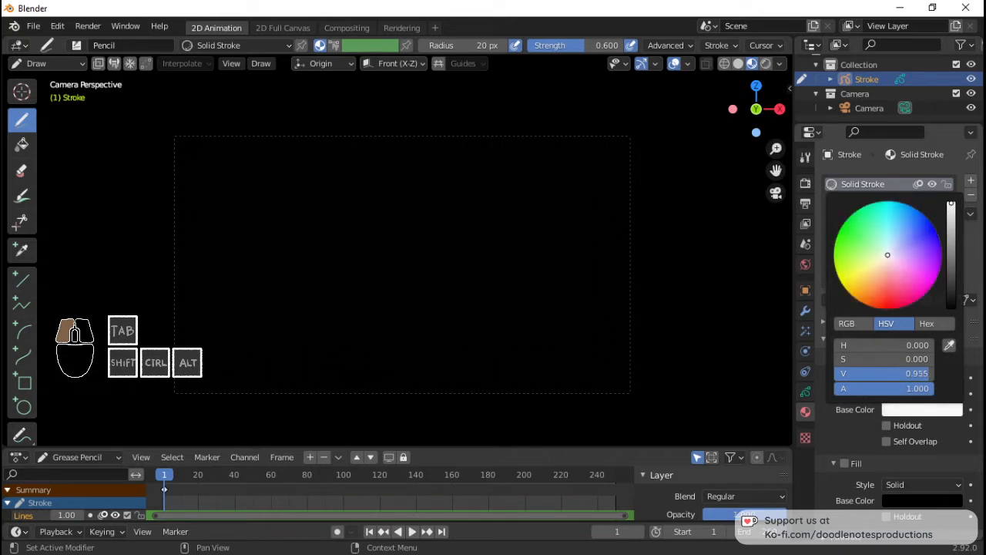
Save the file as Gregor the Rager_Sword Slice.blend in the Gregor the Rager folder.
{"action": "key", "text": "ctrl+s"}
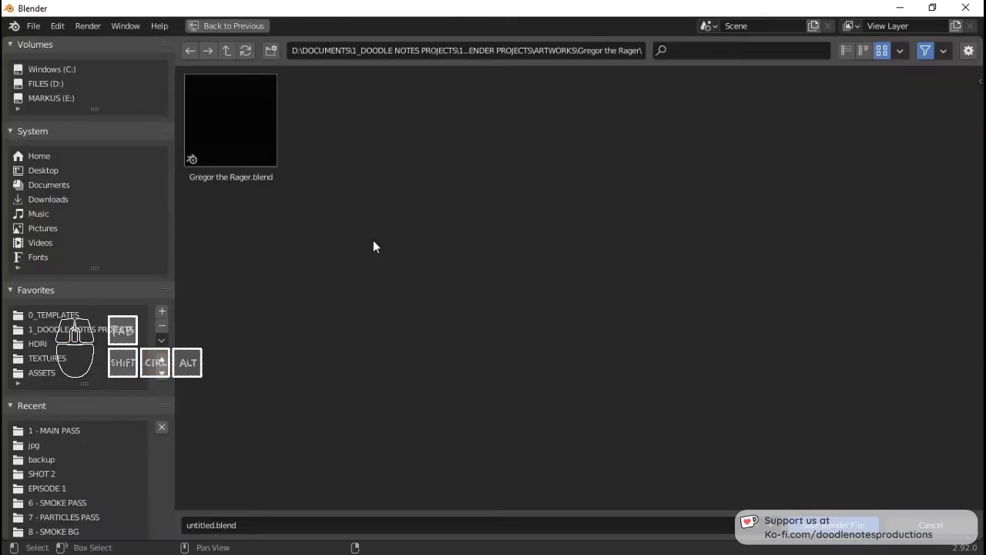
{"action": "left_click", "coordinate": [231, 139]}
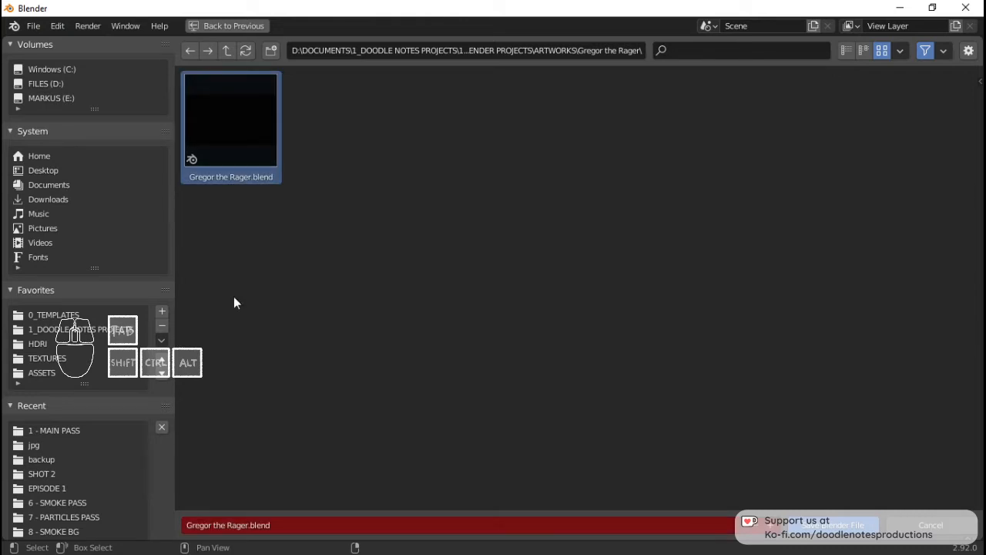
{"action": "left_click", "coordinate": [250, 524]}
{"action": "type", "text": "_Sword Slice"}
{"action": "key", "text": "Return"}
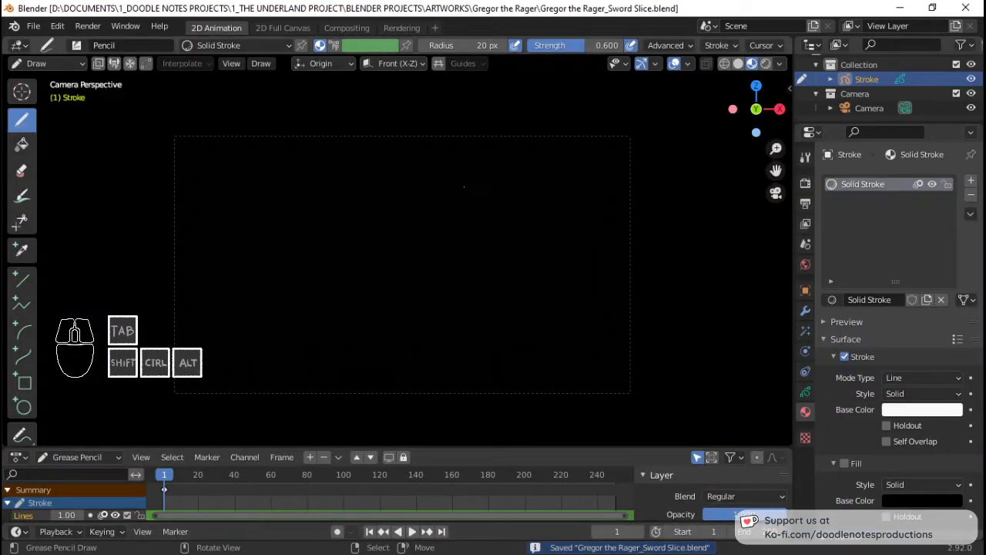
{"action": "key", "text": "ctrl+s"}
{"action": "middle_click_drag", "start_coordinate": [434, 202], "coordinate": [439, 189], "text": "ctrl"}
{"action": "middle_click_drag", "start_coordinate": [442, 191], "coordinate": [464, 197], "text": "shift"}
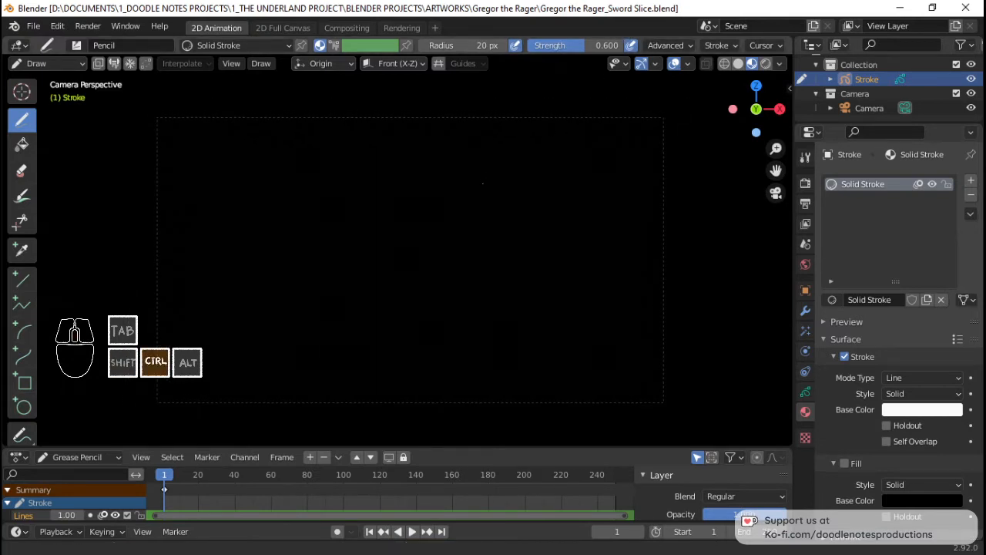
{"action": "middle_click_drag", "start_coordinate": [476, 182], "coordinate": [462, 199], "text": "ctrl"}
{"action": "key", "text": "ctrl+s"}
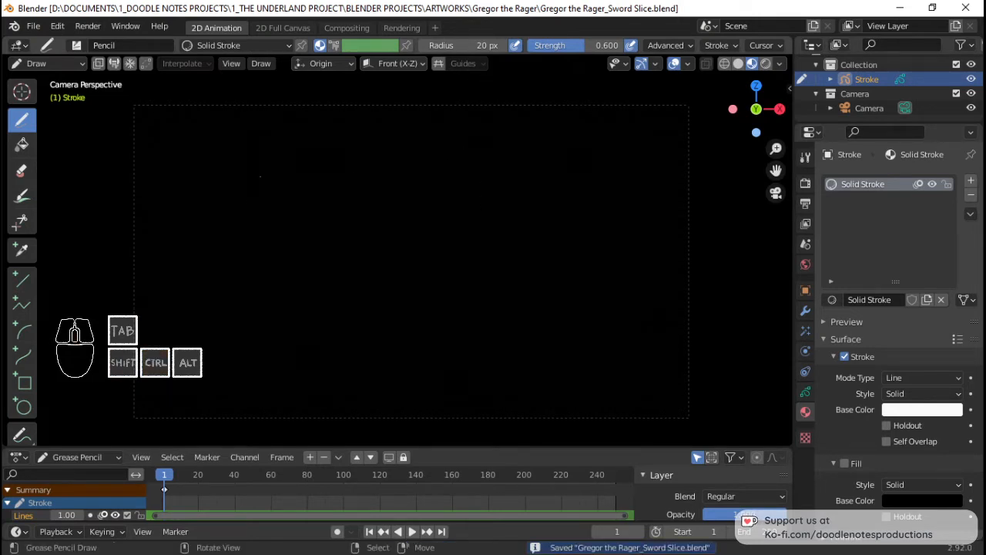
Try test strokes on the canvas with the Pencil brush and undo them.
{"action": "middle_click_drag", "start_coordinate": [332, 248], "coordinate": [313, 207], "text": "ctrl"}
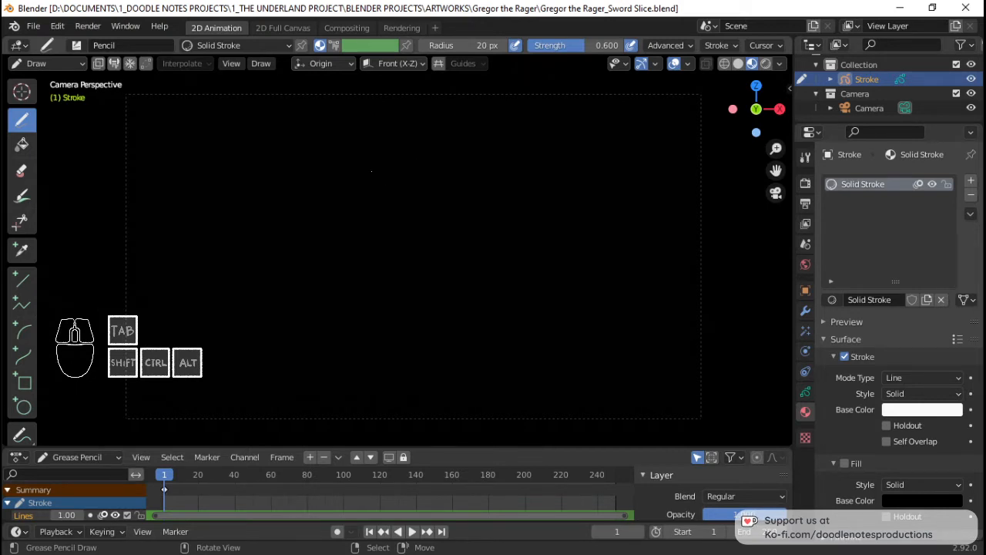
{"action": "left_click", "coordinate": [344, 161]}
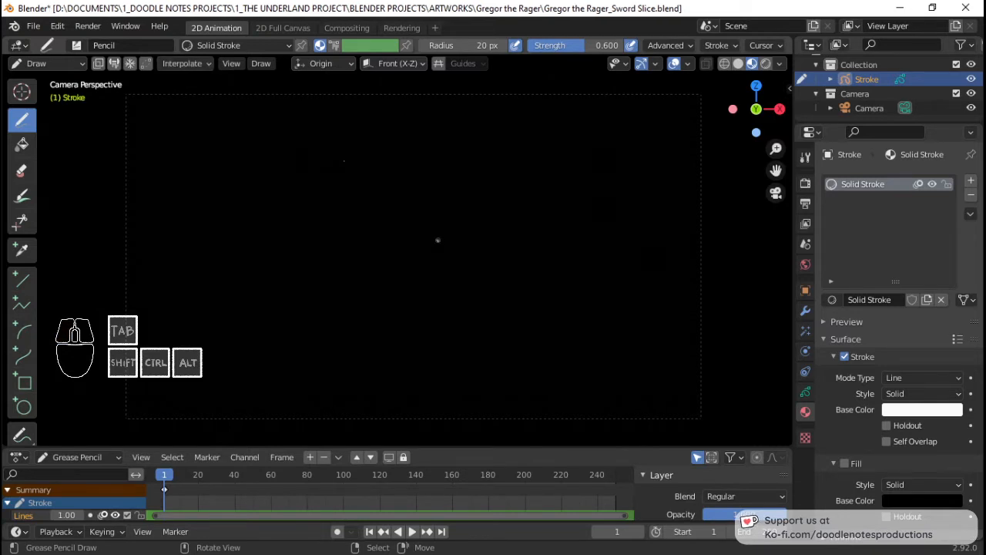
{"action": "key", "text": "ctrl+z"}
{"action": "mouse_move", "coordinate": [355, 160]}
{"action": "left_mouse_down"}
{"action": "mouse_move", "coordinate": [481, 209]}
{"action": "mouse_move", "coordinate": [331, 295]}
{"action": "left_mouse_up"}
{"action": "key", "text": "ctrl+z"}
Try the Pencil brush at a radius of 1000 px with test strokes, undoing each stroke.
{"action": "left_click", "coordinate": [475, 45]}
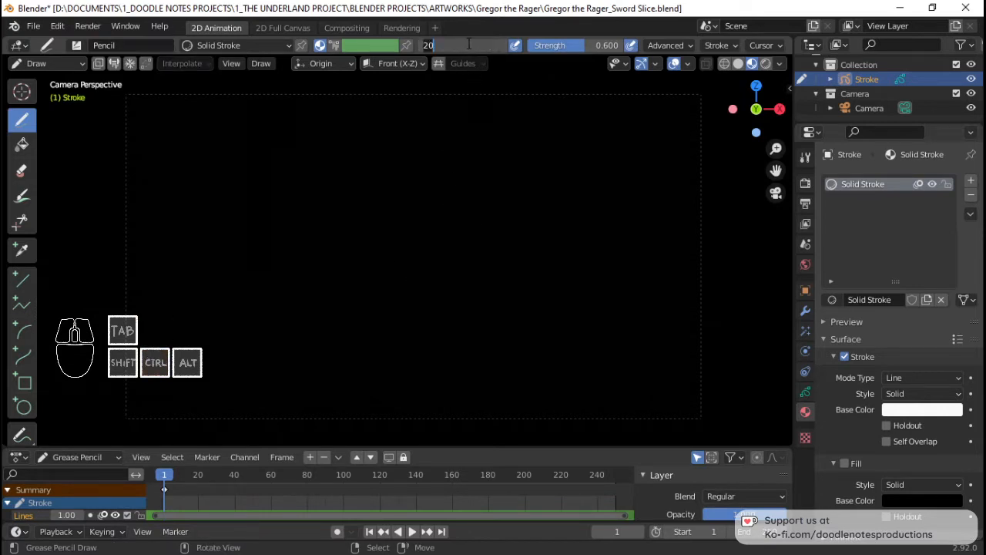
{"action": "type", "text": "1000"}
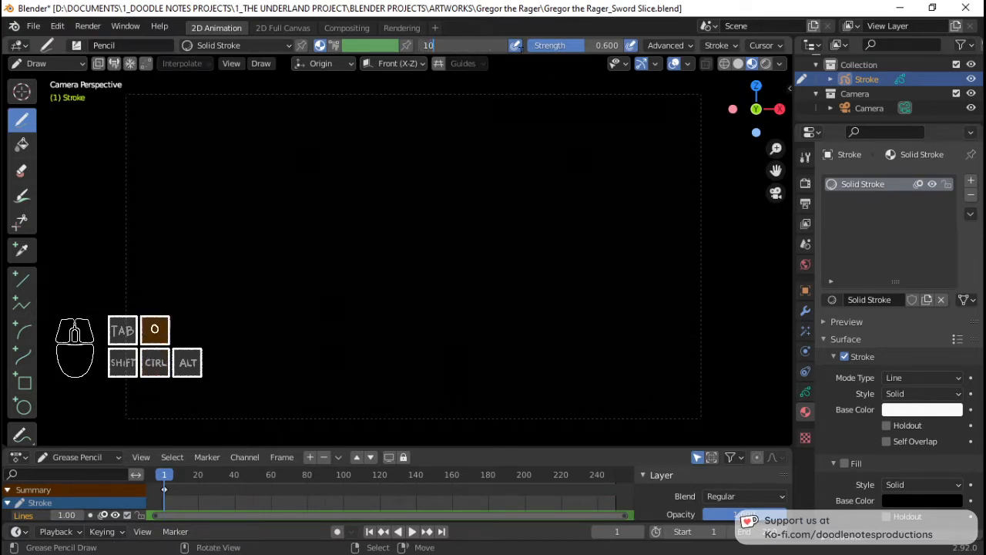
{"action": "key", "text": "Return"}
{"action": "left_click_drag", "start_coordinate": [407, 163], "coordinate": [385, 339]}
{"action": "key", "text": "ctrl+z"}
{"action": "mouse_move", "coordinate": [422, 143]}
{"action": "left_mouse_down"}
{"action": "mouse_move", "coordinate": [462, 163]}
{"action": "mouse_move", "coordinate": [420, 243]}
{"action": "left_mouse_up"}
{"action": "key", "text": "ctrl+z"}
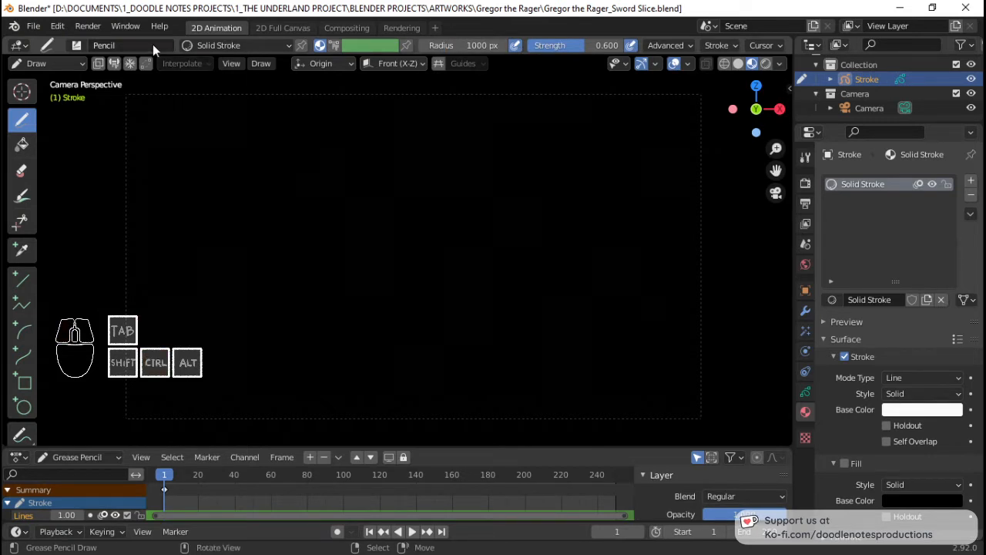
Switch the drawing brush to Ink Pen.
{"action": "left_click", "coordinate": [77, 45]}
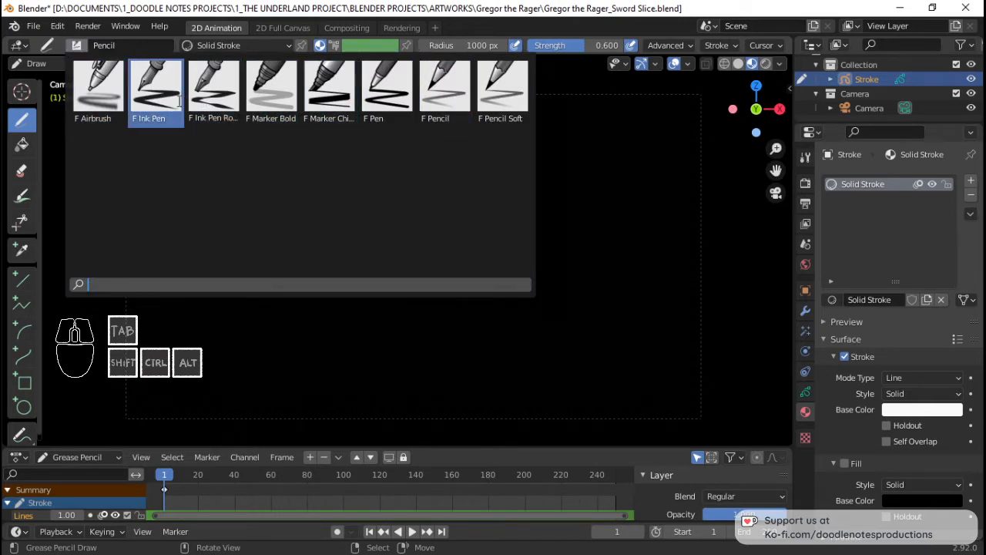
{"action": "left_click", "coordinate": [158, 93]}
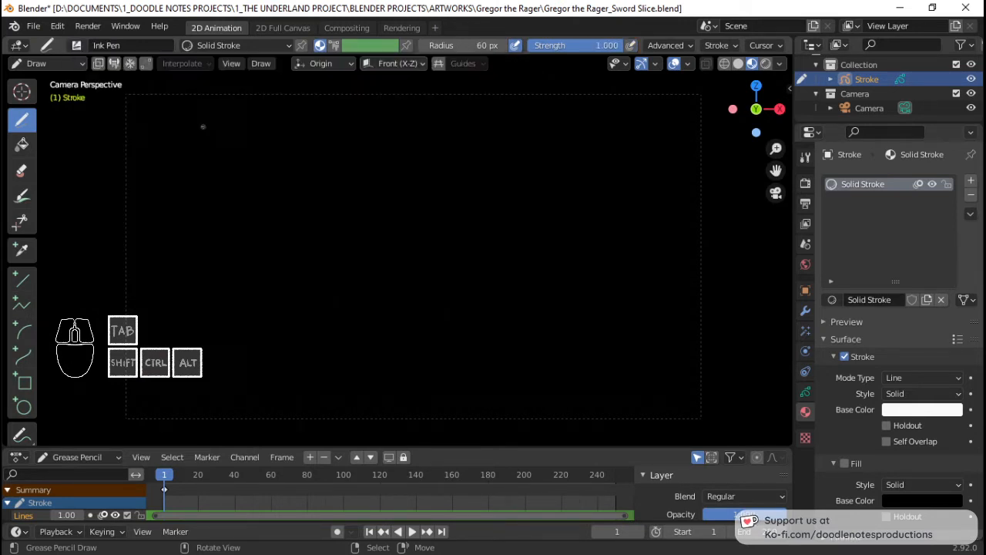
{"action": "left_click", "coordinate": [77, 45]}
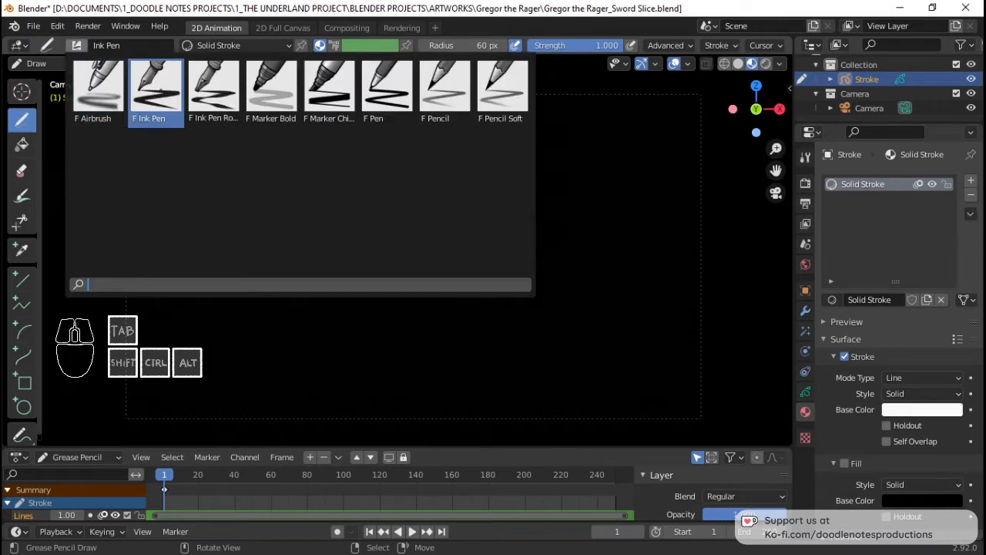
{"action": "left_click", "coordinate": [152, 90]}
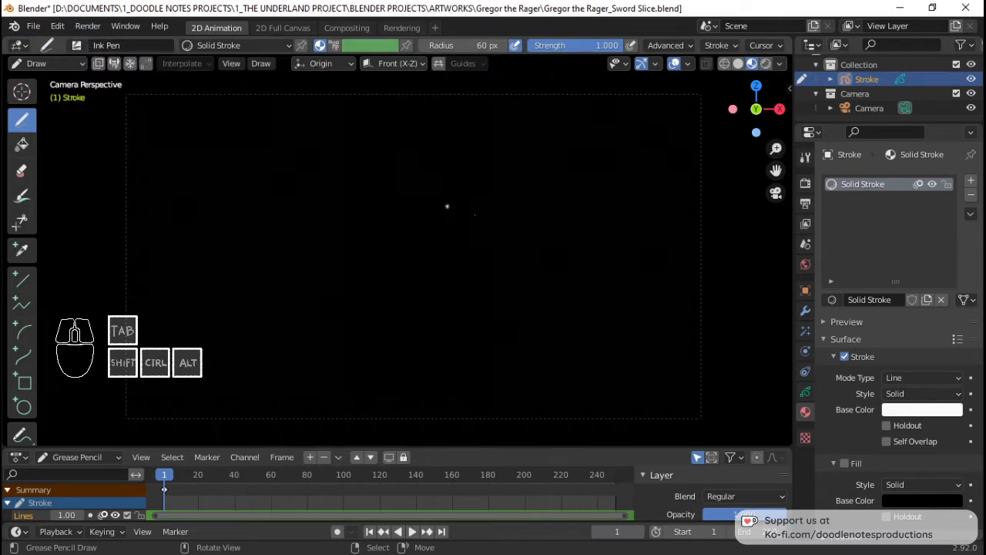
Try two curved test strokes with the Ink Pen at a radius of 60 px and undo them.
{"action": "mouse_move", "coordinate": [378, 166]}
{"action": "left_mouse_down"}
{"action": "mouse_move", "coordinate": [392, 154]}
{"action": "mouse_move", "coordinate": [351, 262]}
{"action": "mouse_move", "coordinate": [337, 250]}
{"action": "left_mouse_up"}
{"action": "key", "text": "ctrl+z"}
{"action": "mouse_move", "coordinate": [405, 168]}
{"action": "left_mouse_down"}
{"action": "mouse_move", "coordinate": [473, 151]}
{"action": "mouse_move", "coordinate": [396, 260]}
{"action": "left_mouse_up"}
{"action": "key", "text": "ctrl+z"}
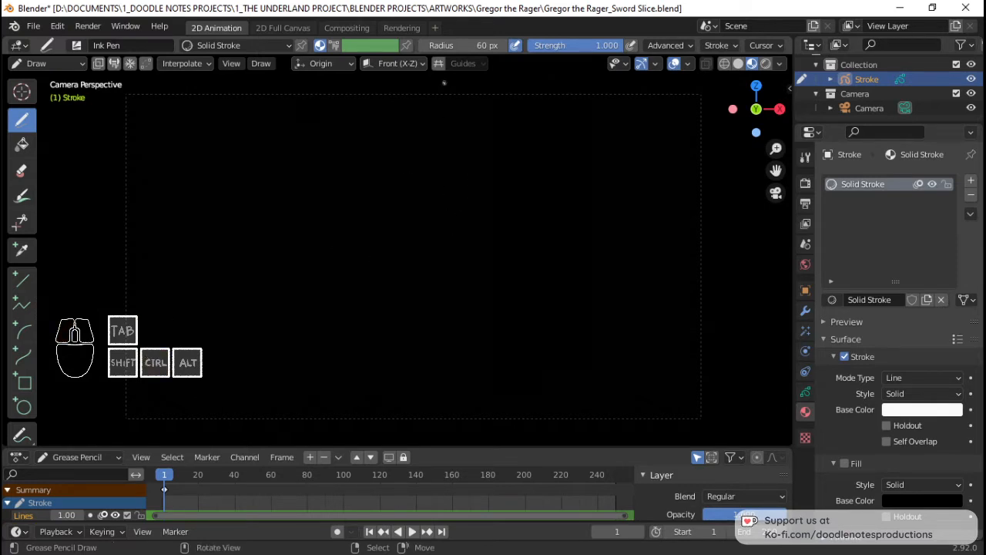
Set the Ink Pen radius to 500 px and try curved test strokes, undoing each one.
{"action": "left_click", "coordinate": [472, 44]}
{"action": "key", "text": "Return"}
{"action": "mouse_move", "coordinate": [403, 171]}
{"action": "left_mouse_down"}
{"action": "mouse_move", "coordinate": [466, 195]}
{"action": "mouse_move", "coordinate": [299, 302]}
{"action": "left_mouse_up"}
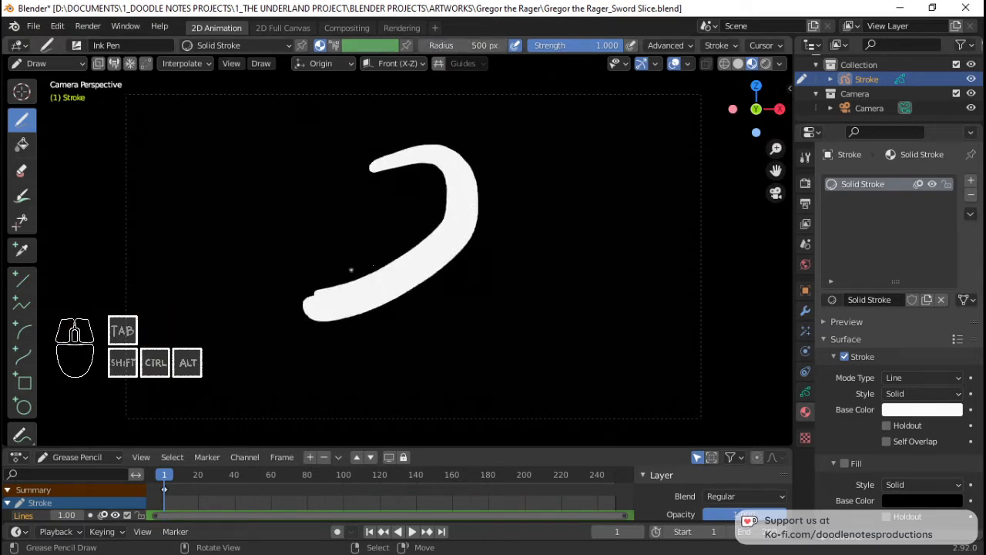
{"action": "key", "text": "ctrl+z"}
{"action": "mouse_move", "coordinate": [366, 169]}
{"action": "left_mouse_down"}
{"action": "mouse_move", "coordinate": [473, 242]}
{"action": "mouse_move", "coordinate": [354, 287]}
{"action": "left_mouse_up"}
{"action": "key", "text": "ctrl+z"}
{"action": "key", "text": "ctrl+z"}
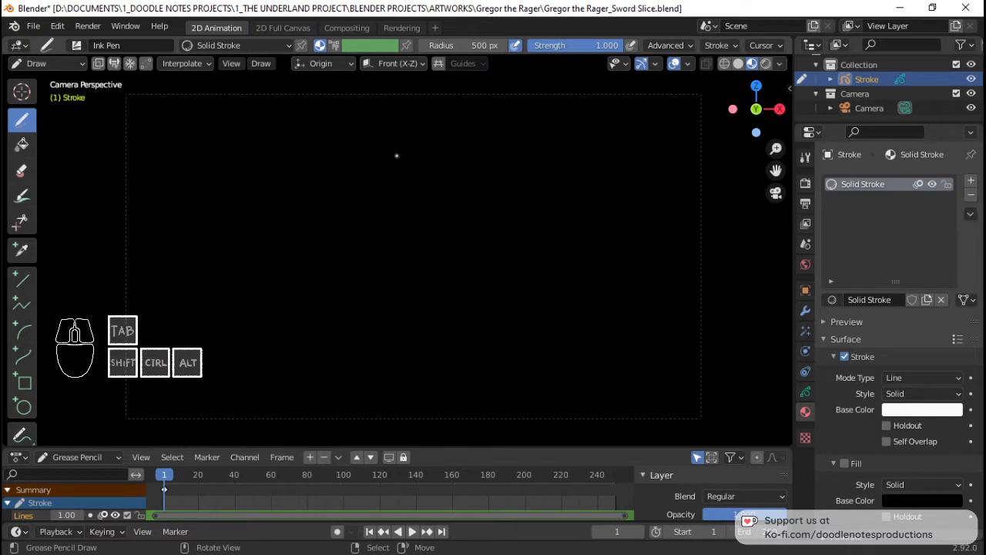
{"action": "mouse_move", "coordinate": [355, 191]}
{"action": "left_mouse_down"}
{"action": "mouse_move", "coordinate": [539, 160]}
{"action": "mouse_move", "coordinate": [319, 319]}
{"action": "left_mouse_up"}
{"action": "key", "text": "ctrl+z"}
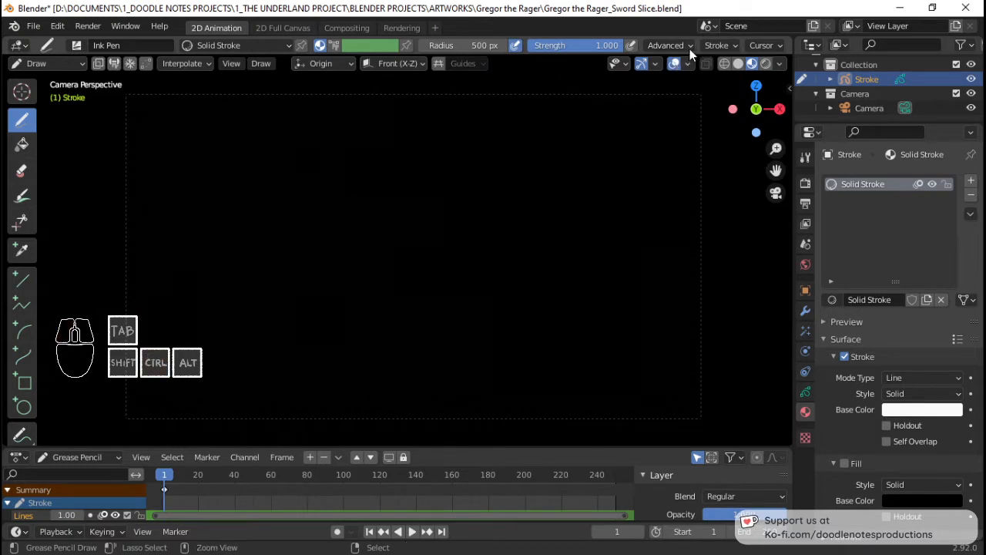
Enter 1 for the Ink Pen's advanced brush setting and for its post-processing Smooth value.
{"action": "left_click", "coordinate": [667, 44]}
{"action": "left_click", "coordinate": [693, 92]}
{"action": "type", "text": "1"}
{"action": "key", "text": "Return"}
{"action": "left_click", "coordinate": [725, 46]}
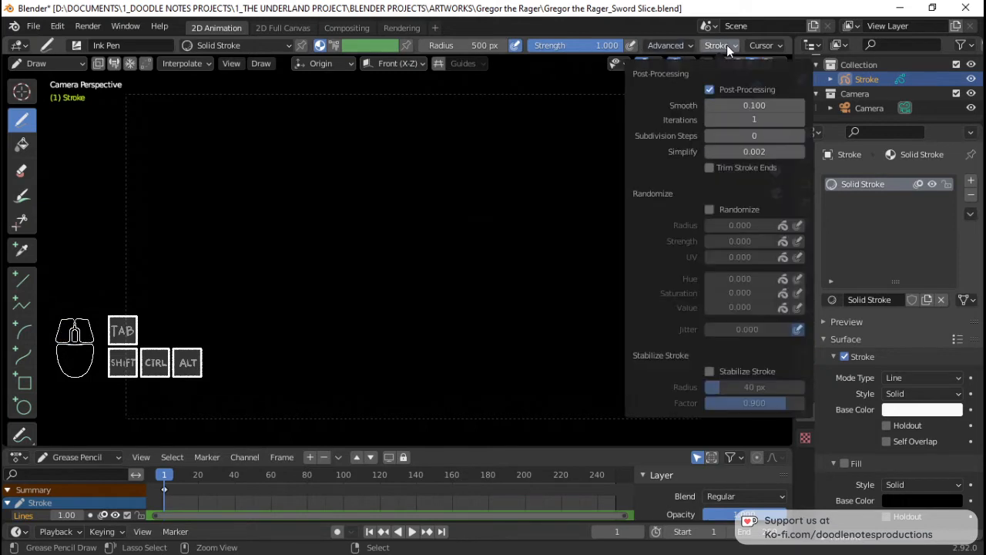
{"action": "left_click", "coordinate": [734, 105]}
{"action": "type", "text": "1"}
{"action": "key", "text": "Return"}
Try two wide curved test strokes with the smoothed Ink Pen and undo them.
{"action": "mouse_move", "coordinate": [360, 183]}
{"action": "left_mouse_down"}
{"action": "mouse_move", "coordinate": [457, 157]}
{"action": "mouse_move", "coordinate": [308, 312]}
{"action": "left_mouse_up"}
{"action": "key", "text": "ctrl+z"}
{"action": "left_click_drag", "start_coordinate": [365, 193], "coordinate": [304, 296]}
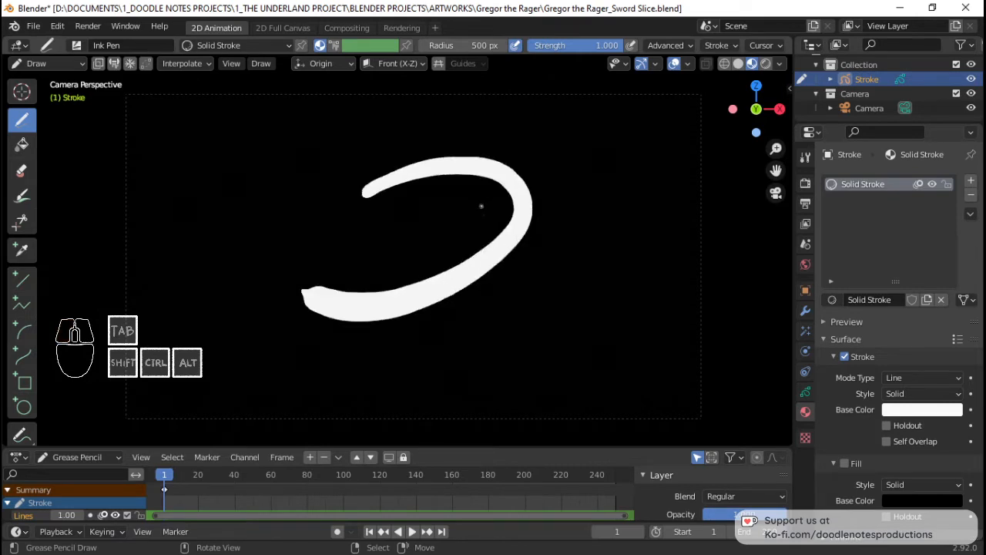
{"action": "key", "text": "ctrl+z"}
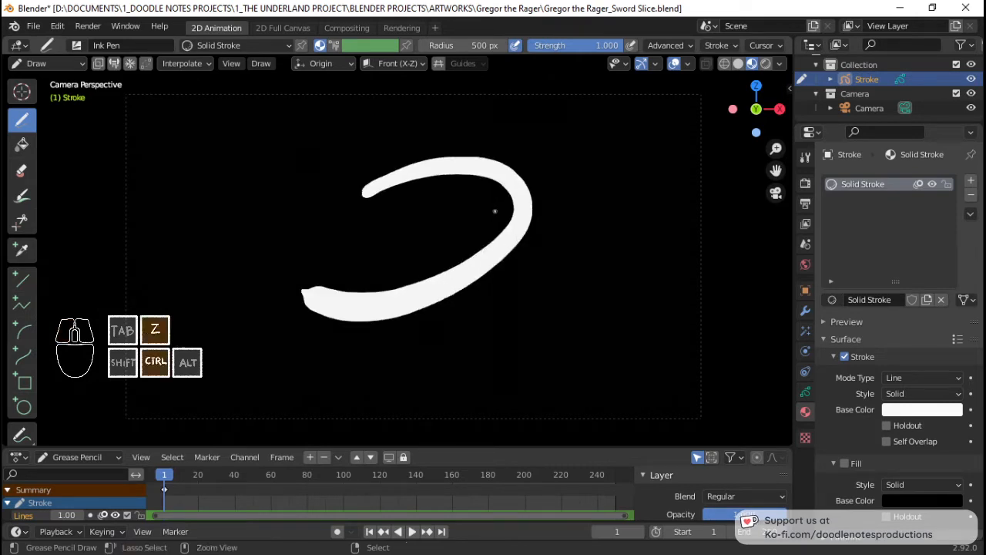
{"action": "left_click", "coordinate": [21, 330]}
{"action": "mouse_move", "coordinate": [356, 171]}
{"action": "left_mouse_down"}
{"action": "mouse_move", "coordinate": [403, 290]}
{"action": "mouse_move", "coordinate": [382, 315]}
{"action": "left_mouse_up"}
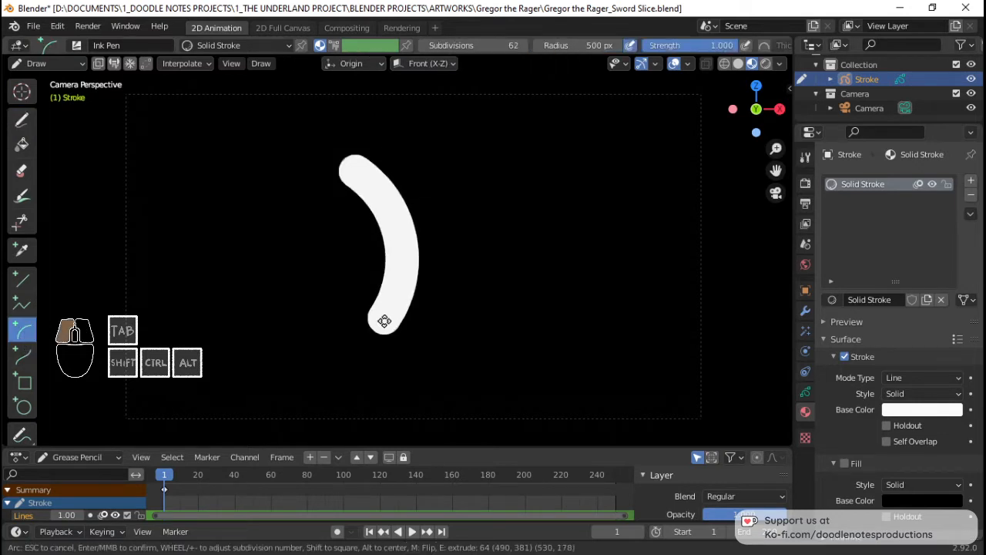
{"action": "mouse_move", "coordinate": [449, 236]}
{"action": "left_mouse_down"}
{"action": "mouse_move", "coordinate": [598, 191]}
{"action": "mouse_move", "coordinate": [605, 167]}
{"action": "left_mouse_up"}
{"action": "key", "text": "Escape"}
Draw a stroke down the middle of the camera frame with the Curve tool and bow it outward to the right.
{"action": "left_click", "coordinate": [29, 357]}
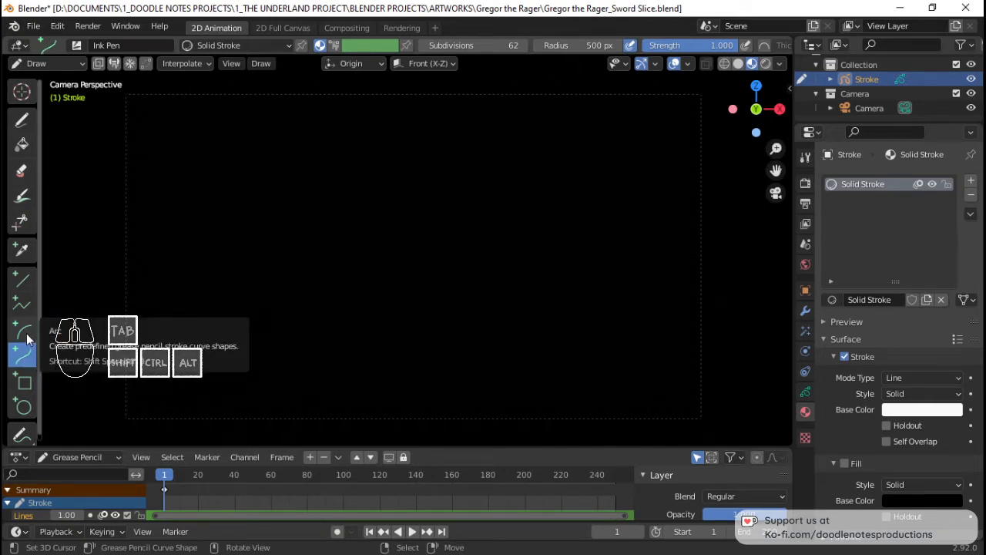
{"action": "mouse_move", "coordinate": [352, 149]}
{"action": "left_mouse_down"}
{"action": "mouse_move", "coordinate": [400, 260]}
{"action": "mouse_move", "coordinate": [401, 351]}
{"action": "left_mouse_up"}
{"action": "mouse_move", "coordinate": [359, 213]}
{"action": "left_mouse_down"}
{"action": "mouse_move", "coordinate": [451, 203]}
{"action": "mouse_move", "coordinate": [482, 249]}
{"action": "mouse_move", "coordinate": [536, 205]}
{"action": "left_mouse_up"}
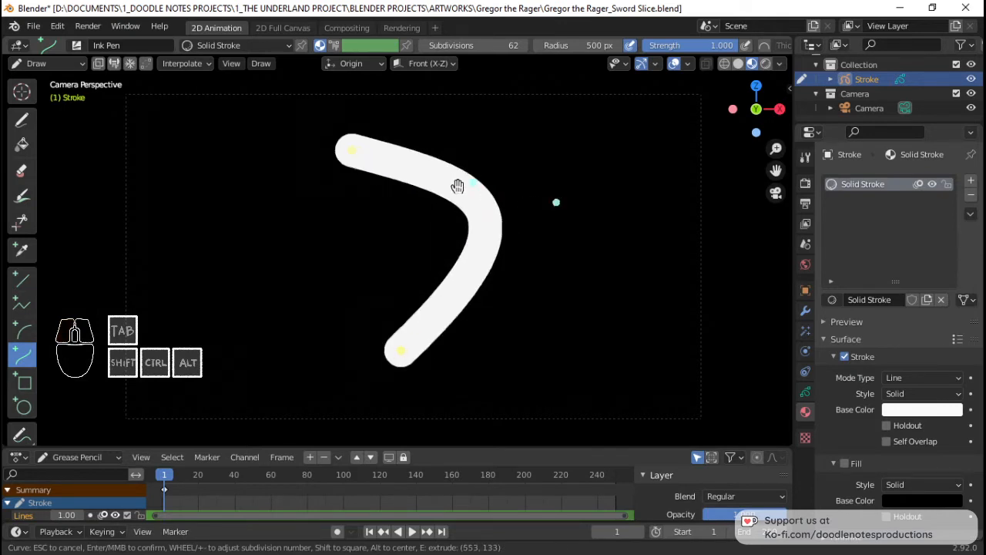
Adjust the curve's endpoints and handles into a smooth crescent arc, confirm the stroke and save the file.
{"action": "left_click_drag", "start_coordinate": [458, 186], "coordinate": [452, 137]}
{"action": "left_click_drag", "start_coordinate": [359, 146], "coordinate": [374, 185]}
{"action": "left_click_drag", "start_coordinate": [390, 356], "coordinate": [377, 327]}
{"action": "left_click_drag", "start_coordinate": [577, 202], "coordinate": [555, 240]}
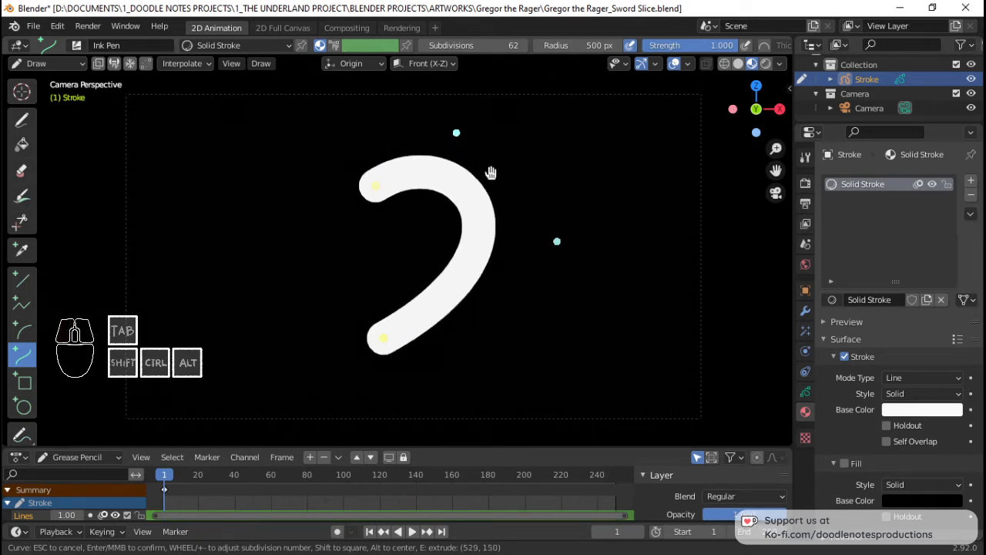
{"action": "left_click_drag", "start_coordinate": [460, 132], "coordinate": [461, 160]}
{"action": "left_click_drag", "start_coordinate": [376, 185], "coordinate": [390, 165]}
{"action": "left_click_drag", "start_coordinate": [387, 337], "coordinate": [413, 350]}
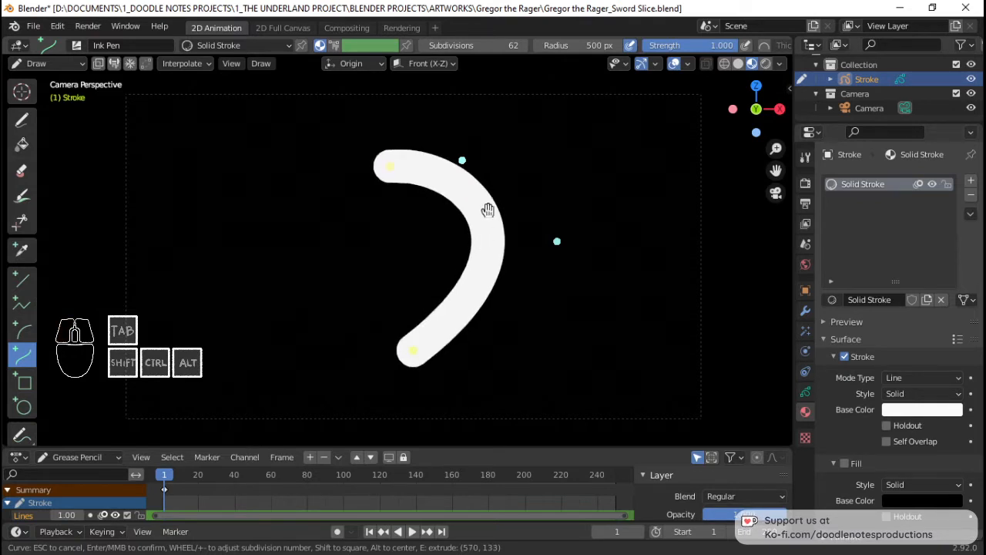
{"action": "left_click_drag", "start_coordinate": [471, 155], "coordinate": [472, 148]}
{"action": "left_click_drag", "start_coordinate": [544, 236], "coordinate": [532, 233]}
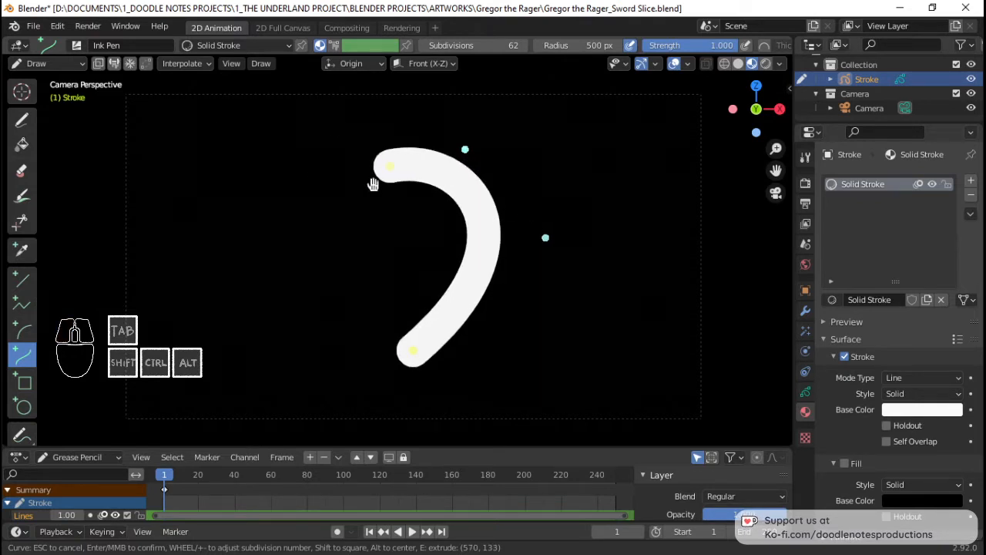
{"action": "key", "text": "Return"}
{"action": "key", "text": "ctrl+s"}
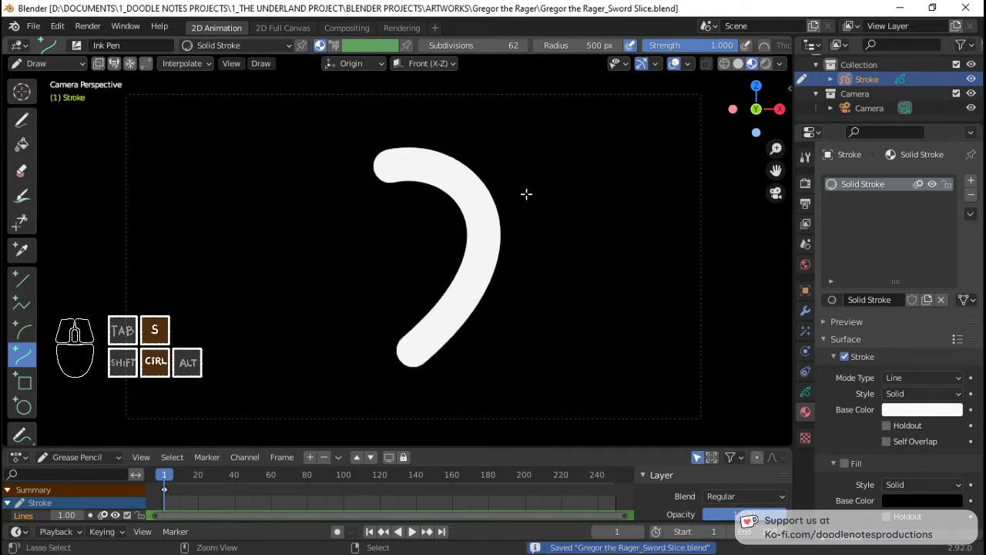
Open the recent file Gregor the Rager.blend and scrub the timeline to frame 242.
{"action": "left_click", "coordinate": [33, 26]}
{"action": "mouse_move", "coordinate": [77, 70]}
{"action": "left_click", "coordinate": [295, 85]}
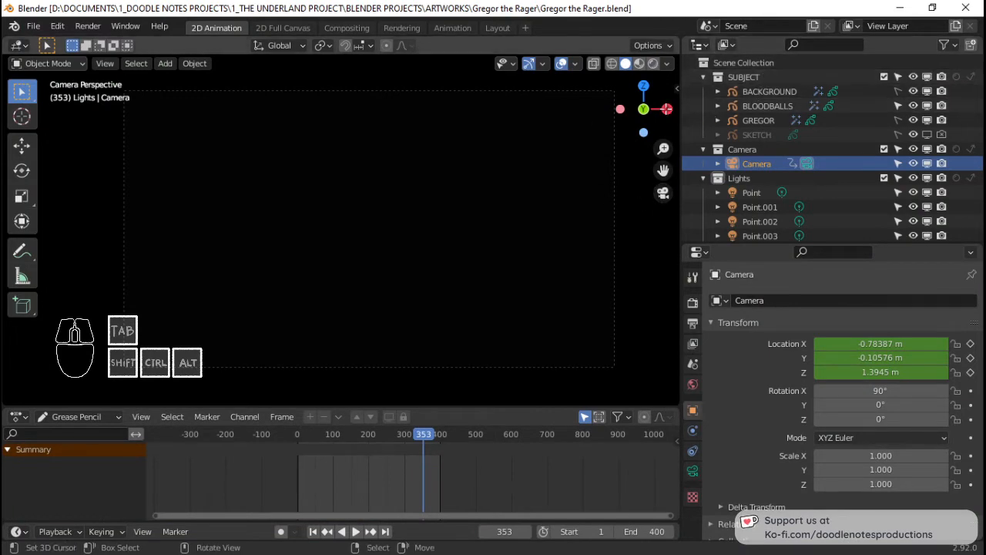
{"action": "left_click", "coordinate": [355, 471]}
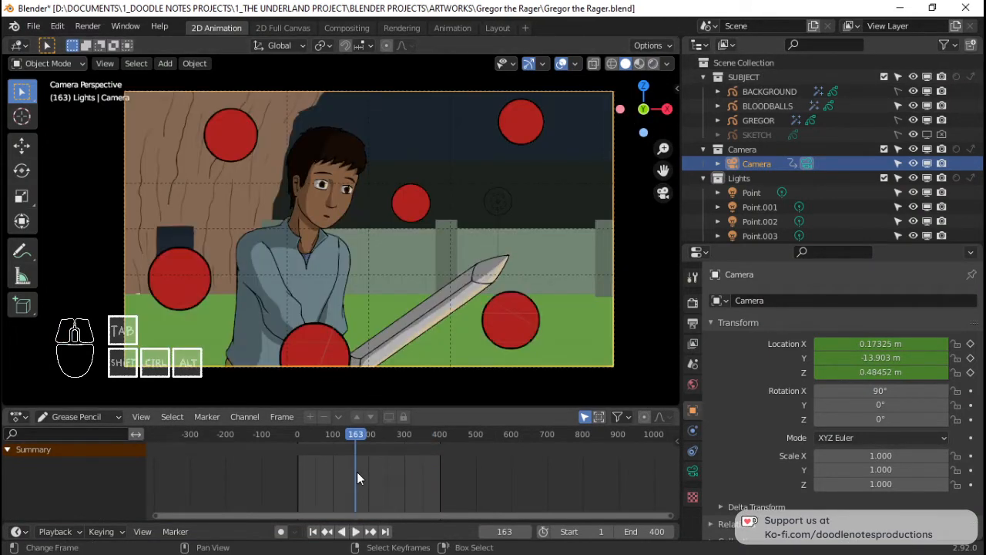
{"action": "left_click_drag", "start_coordinate": [332, 471], "coordinate": [361, 466]}
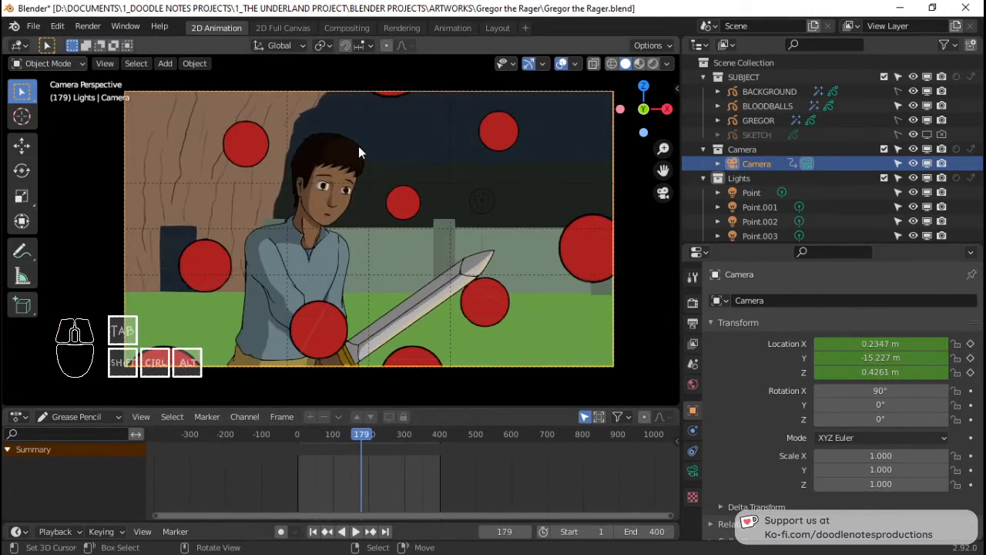
{"action": "mouse_move", "coordinate": [392, 472]}
{"action": "left_mouse_down"}
{"action": "mouse_move", "coordinate": [396, 481]}
{"action": "mouse_move", "coordinate": [418, 478]}
{"action": "mouse_move", "coordinate": [373, 480]}
{"action": "mouse_move", "coordinate": [416, 476]}
{"action": "mouse_move", "coordinate": [379, 478]}
{"action": "mouse_move", "coordinate": [384, 483]}
{"action": "left_mouse_up"}
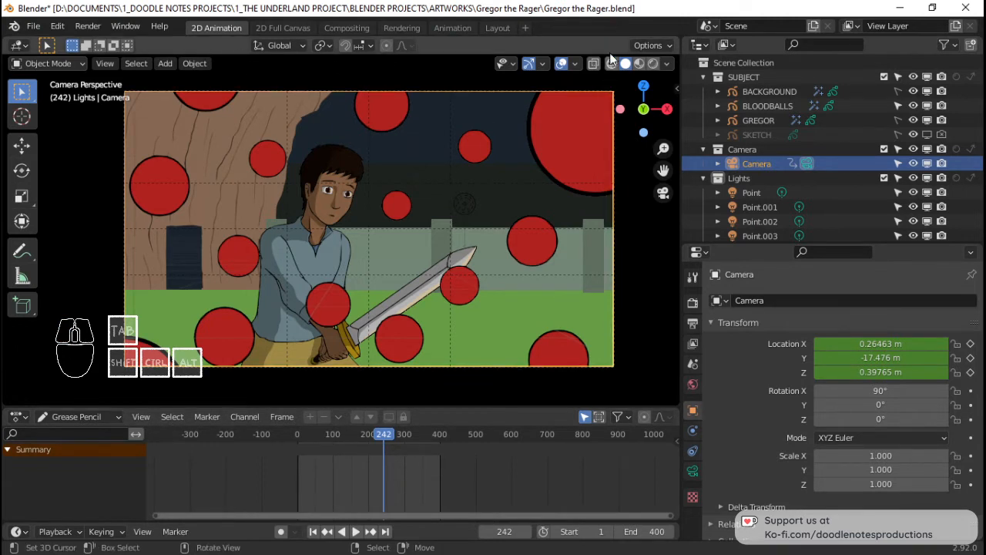
Make a viewport render of the Gregor scene, inspect the result up close and return to the scene.
{"action": "left_click", "coordinate": [87, 25]}
{"action": "left_click", "coordinate": [105, 63]}
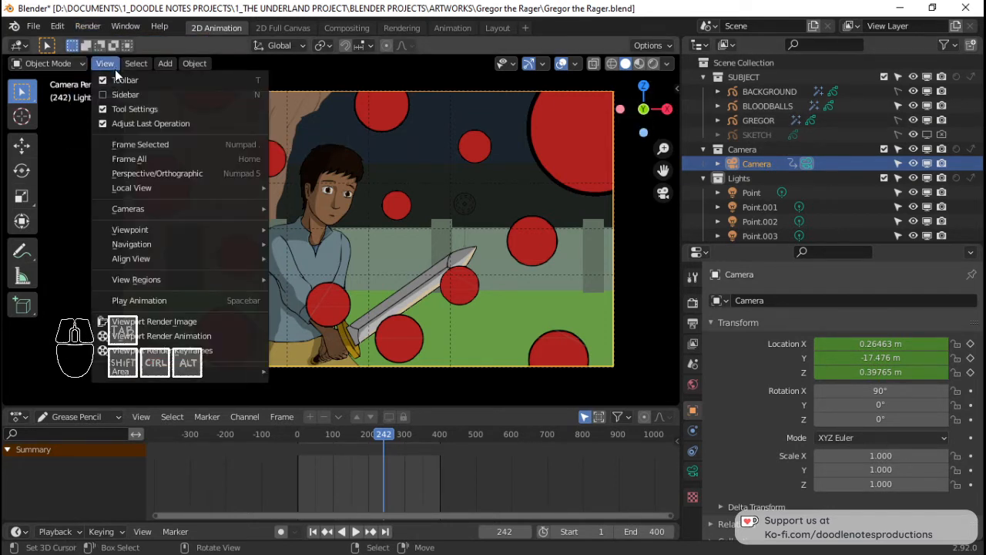
{"action": "left_click", "coordinate": [200, 335]}
{"action": "scroll", "coordinate": [389, 196], "scroll_direction": "up", "scroll_amount": 2}
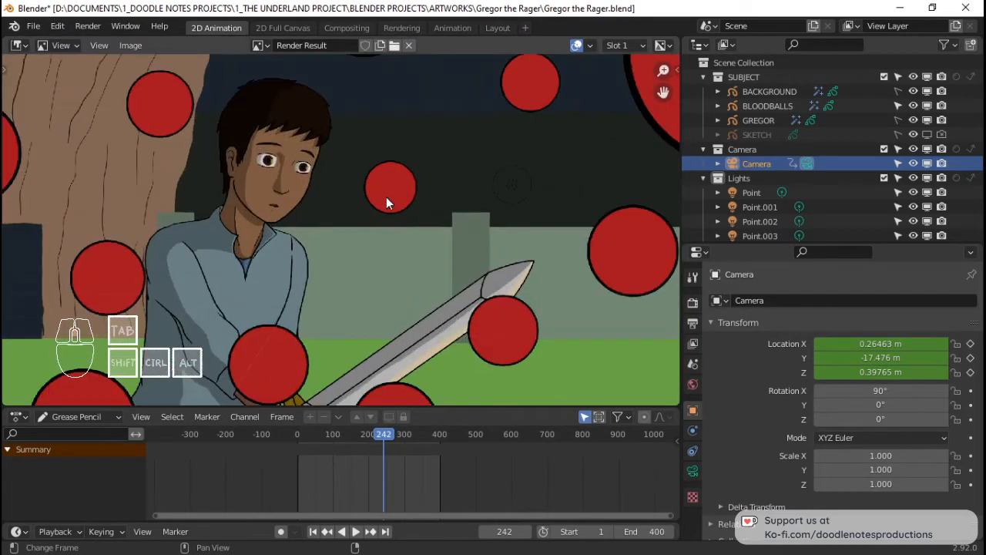
{"action": "scroll", "coordinate": [389, 196], "scroll_direction": "down", "scroll_amount": 3}
{"action": "scroll", "coordinate": [348, 244], "scroll_direction": "up", "scroll_amount": 2}
{"action": "key", "text": "Escape"}
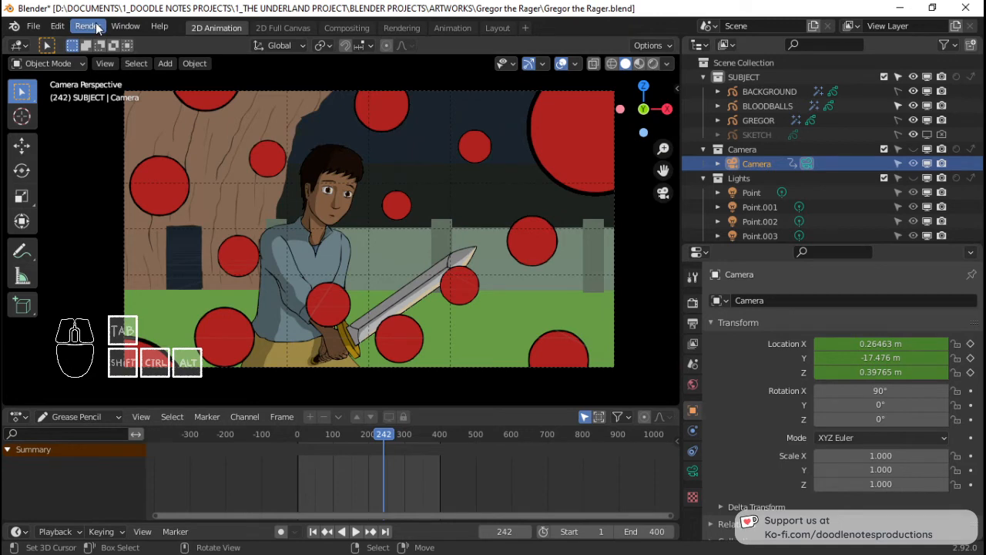
Make a viewport render image of frame 242 and start saving it as a PNG file.
{"action": "left_click", "coordinate": [106, 64]}
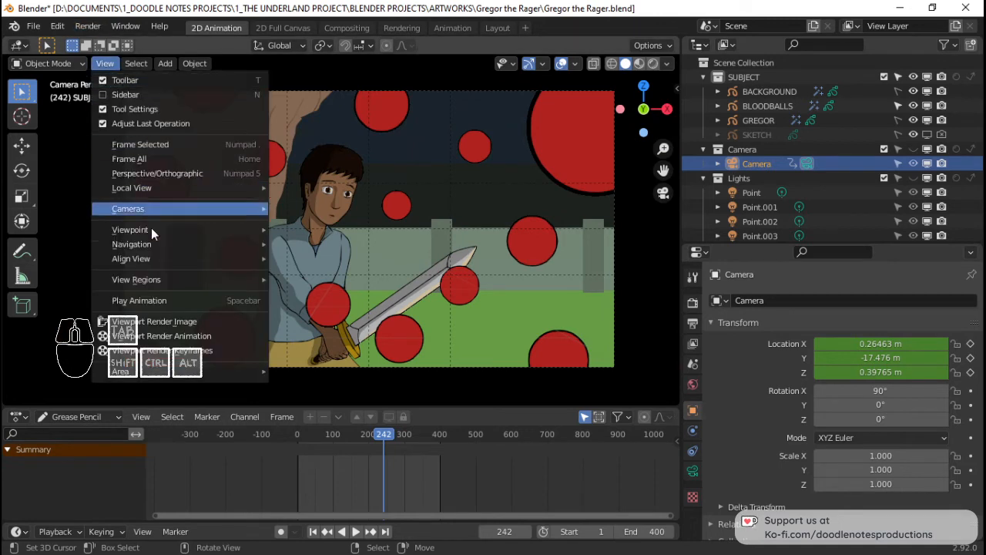
{"action": "left_click", "coordinate": [172, 322]}
{"action": "key", "text": "shift+alt+s"}
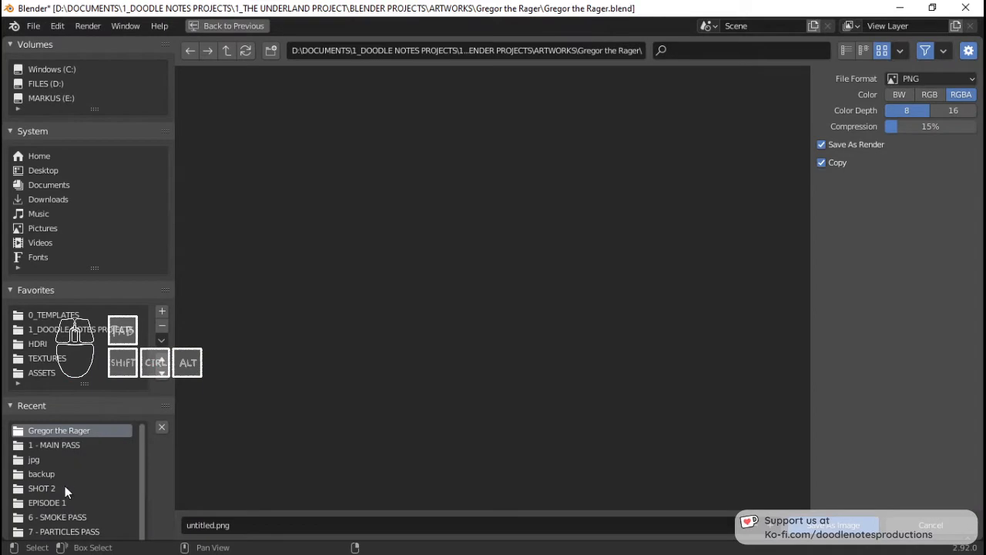
Browse to the PICTURES\CURRENT\RAW\Gregor the Rager folder as the save location for the render.
{"action": "scroll", "coordinate": [65, 486], "scroll_direction": "down", "scroll_amount": 1}
{"action": "scroll", "coordinate": [77, 468], "scroll_direction": "up", "scroll_amount": 1}
{"action": "left_click", "coordinate": [227, 53]}
{"action": "left_click", "coordinate": [226, 53]}
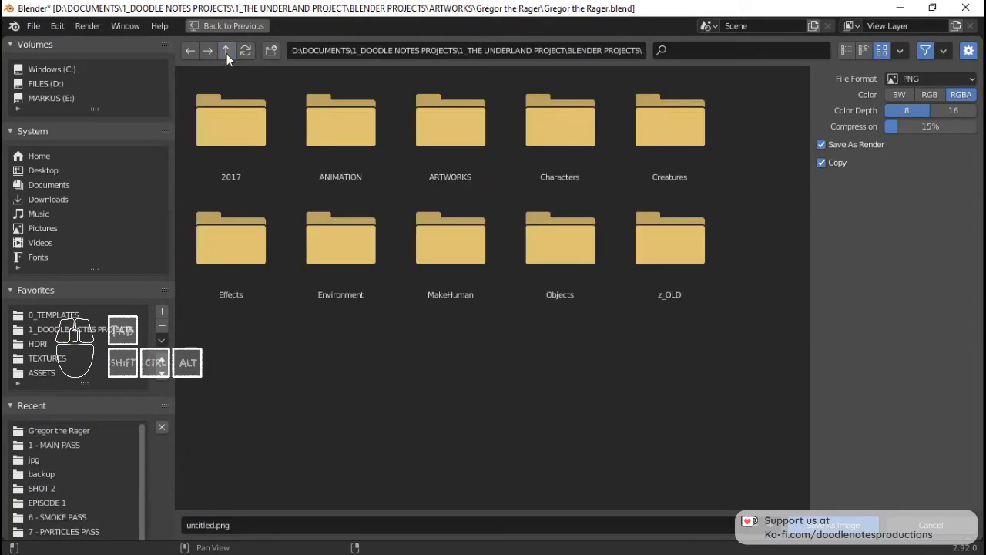
{"action": "left_click", "coordinate": [227, 53]}
{"action": "left_click", "coordinate": [250, 260]}
{"action": "double_click", "coordinate": [250, 257]}
{"action": "double_click", "coordinate": [258, 141]}
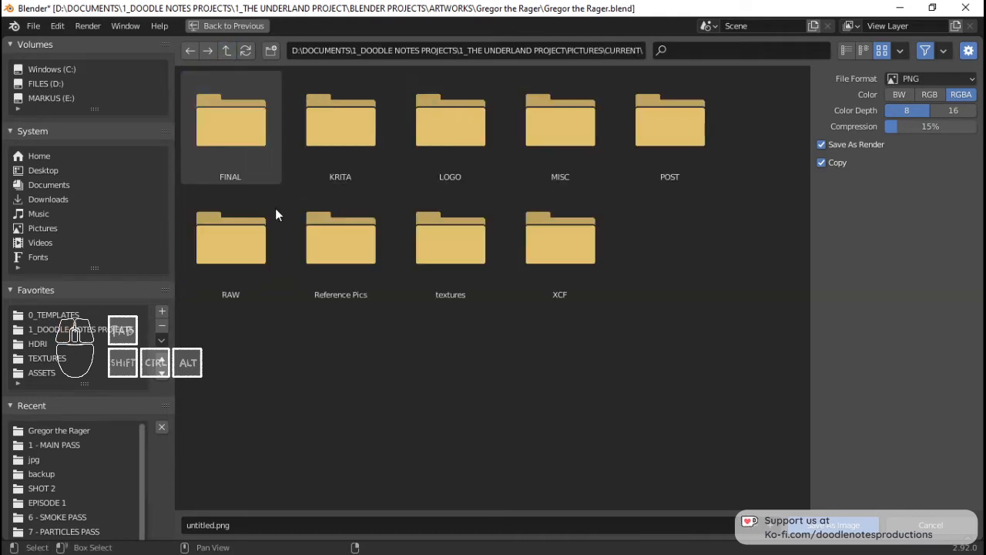
{"action": "double_click", "coordinate": [290, 230]}
{"action": "left_click", "coordinate": [225, 50]}
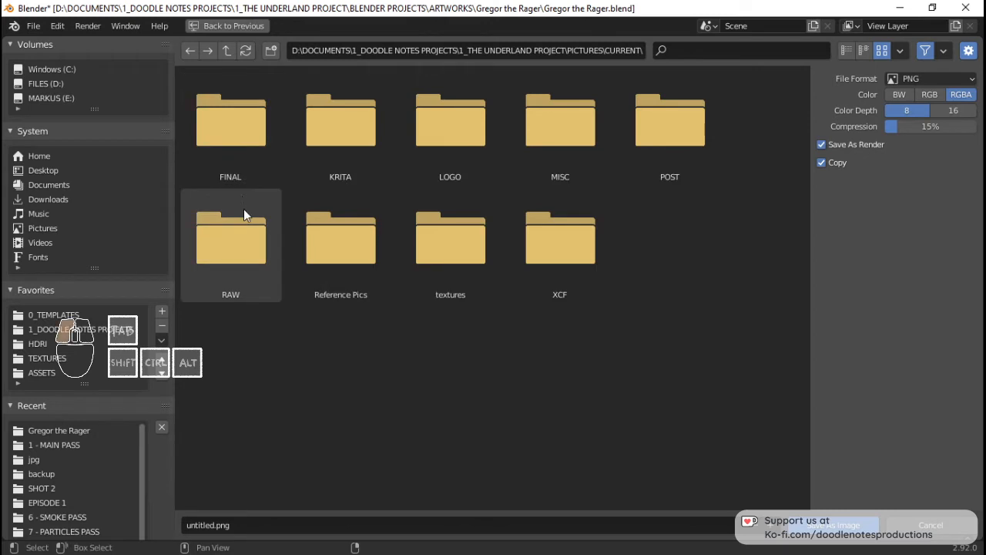
{"action": "double_click", "coordinate": [243, 209]}
{"action": "left_click", "coordinate": [666, 154]}
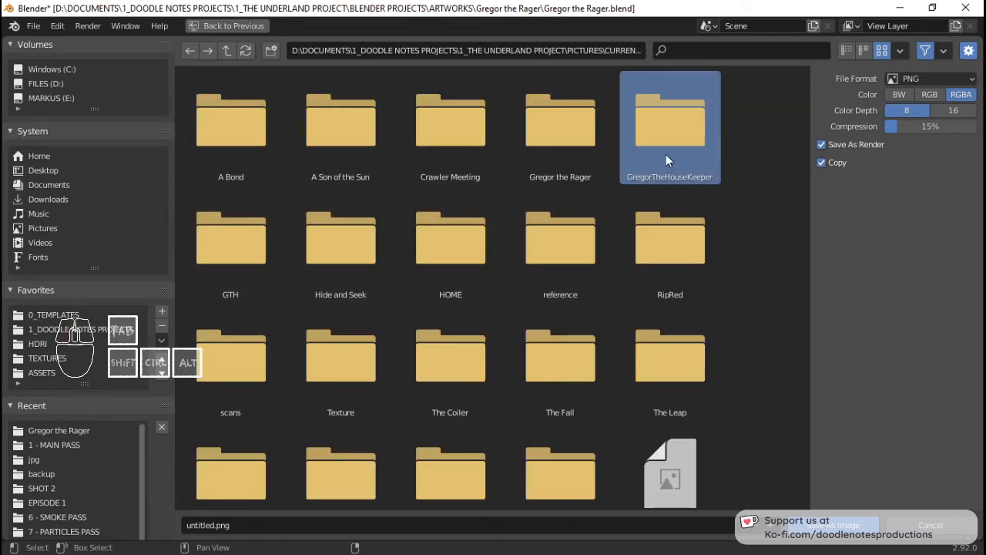
{"action": "double_click", "coordinate": [577, 149]}
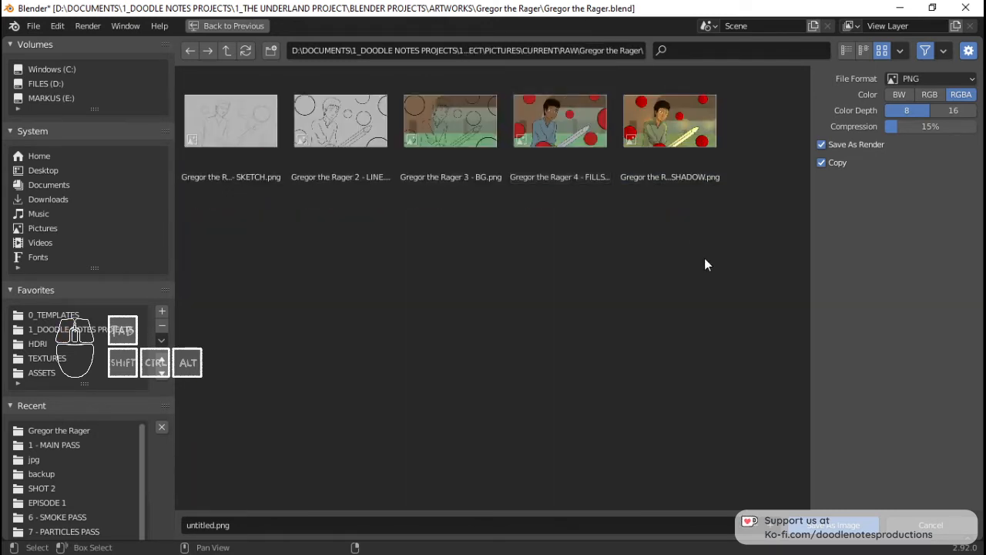
Save the rendered image as Ref.png, and save the Gregor the Rager.blend file.
{"action": "left_click", "coordinate": [238, 523]}
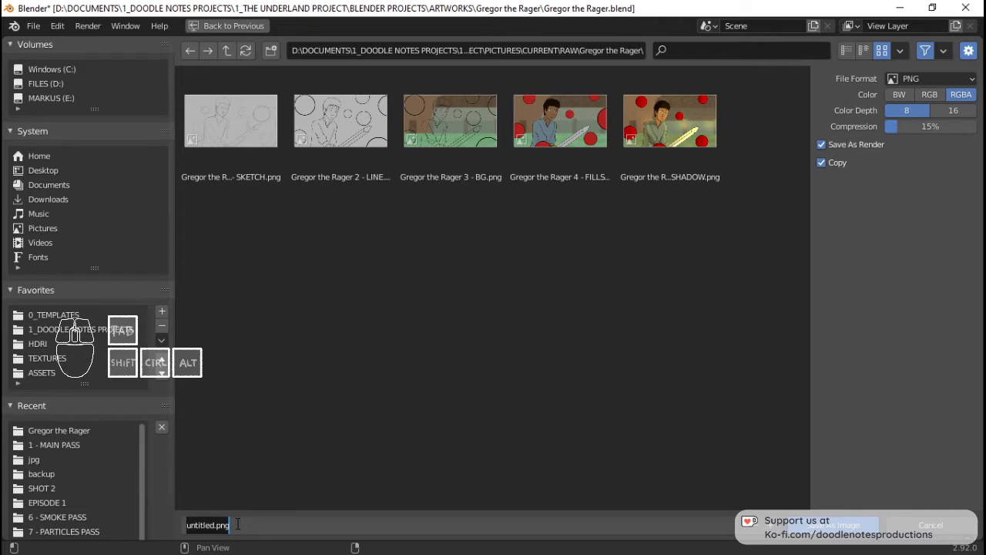
{"action": "key", "text": "shift"}
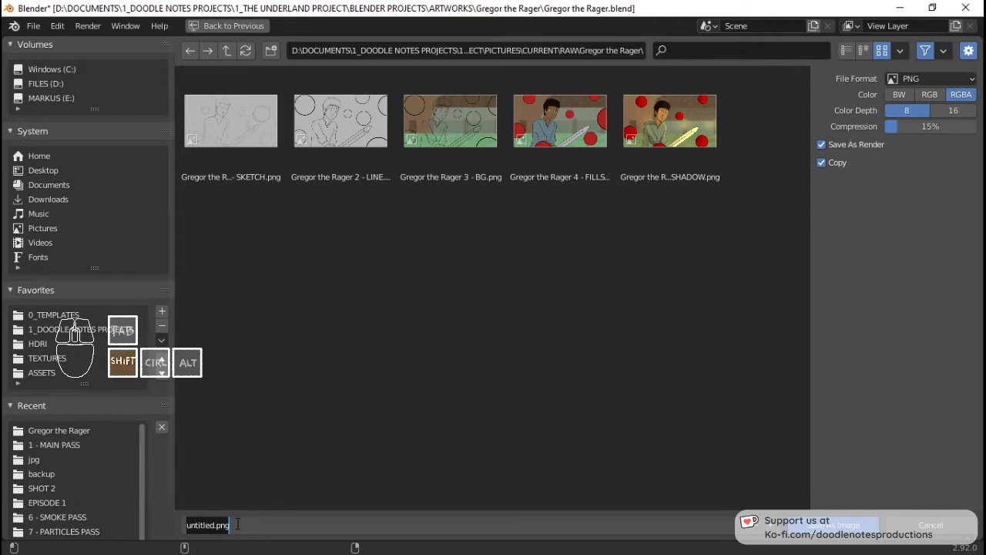
{"action": "type", "text": "Ref"}
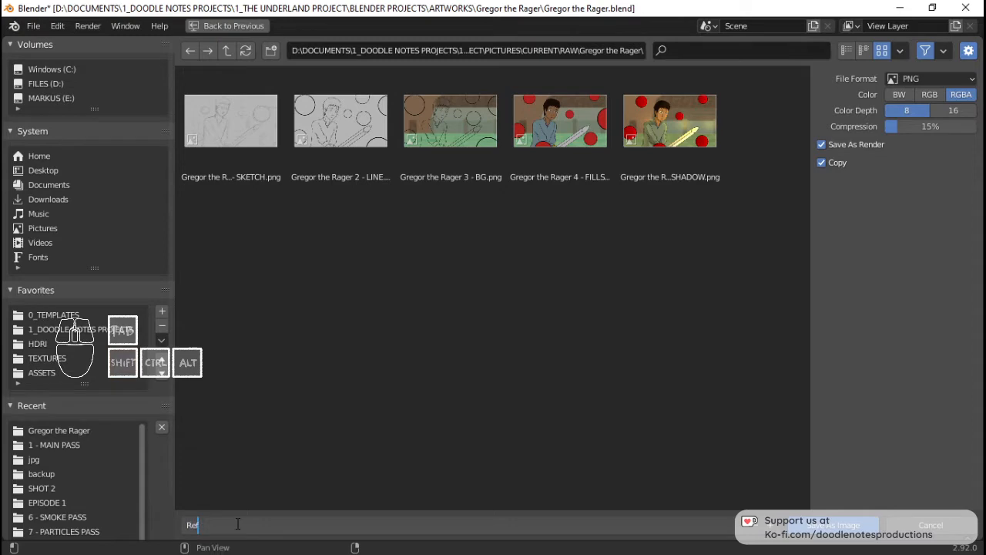
{"action": "key", "text": "Return"}
{"action": "key", "text": "Return"}
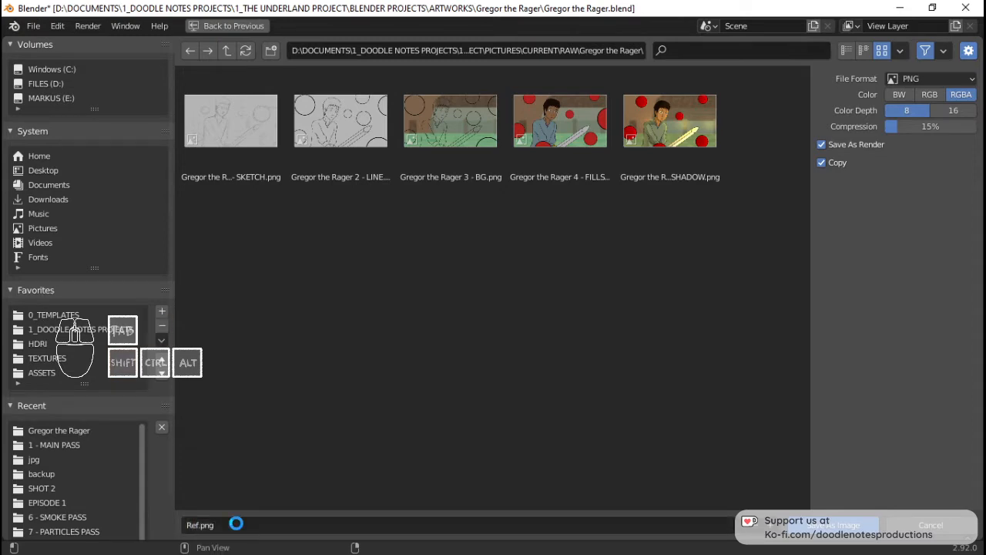
{"action": "key", "text": "Escape"}
{"action": "key", "text": "ctrl+s"}
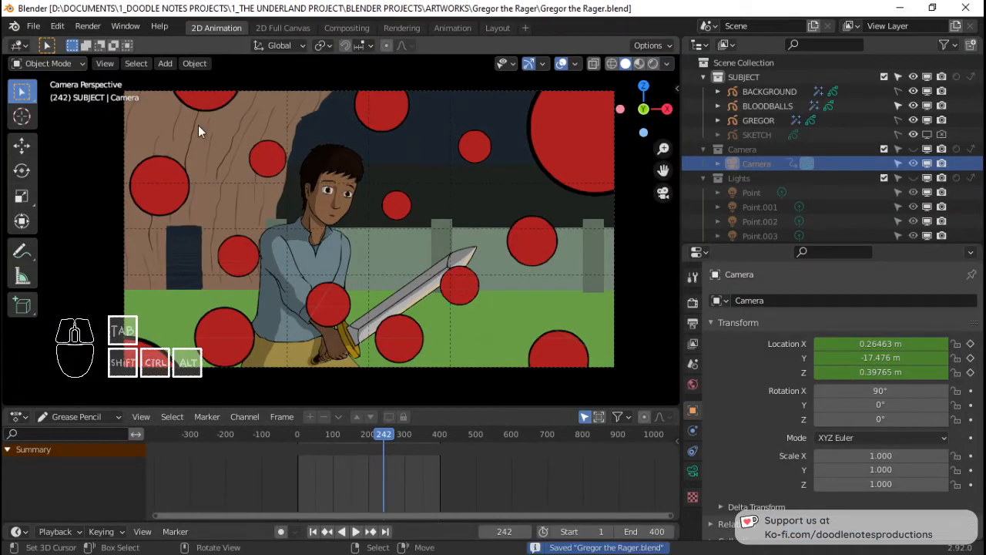
Reopen the recent file Gregor the Rager_Sword Slice.blend.
{"action": "left_click", "coordinate": [33, 26]}
{"action": "mouse_move", "coordinate": [82, 75]}
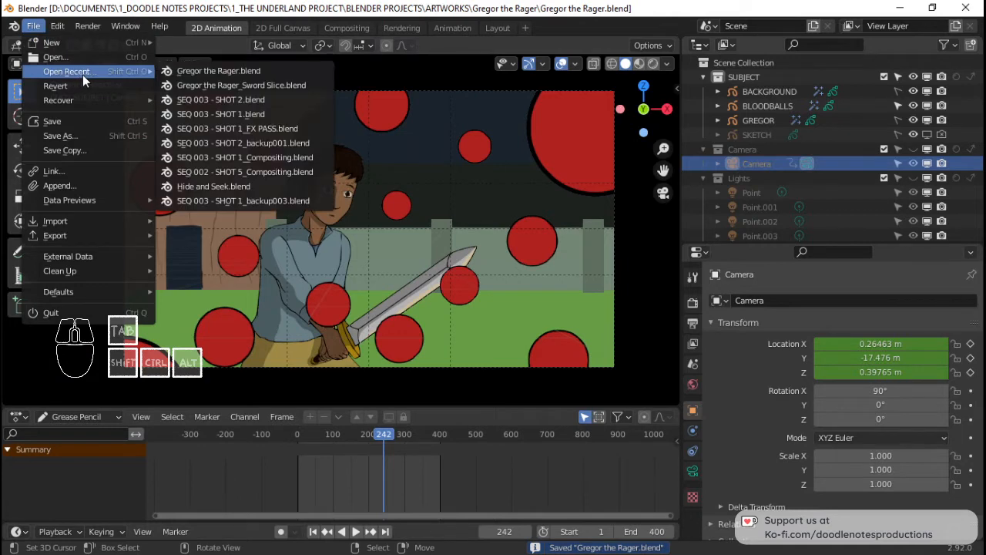
{"action": "left_click", "coordinate": [223, 85]}
Switch to Object Mode and select the camera by its frame in the viewport.
{"action": "key", "text": "ctrl+Tab"}
{"action": "left_click", "coordinate": [509, 201]}
{"action": "left_click", "coordinate": [700, 216]}
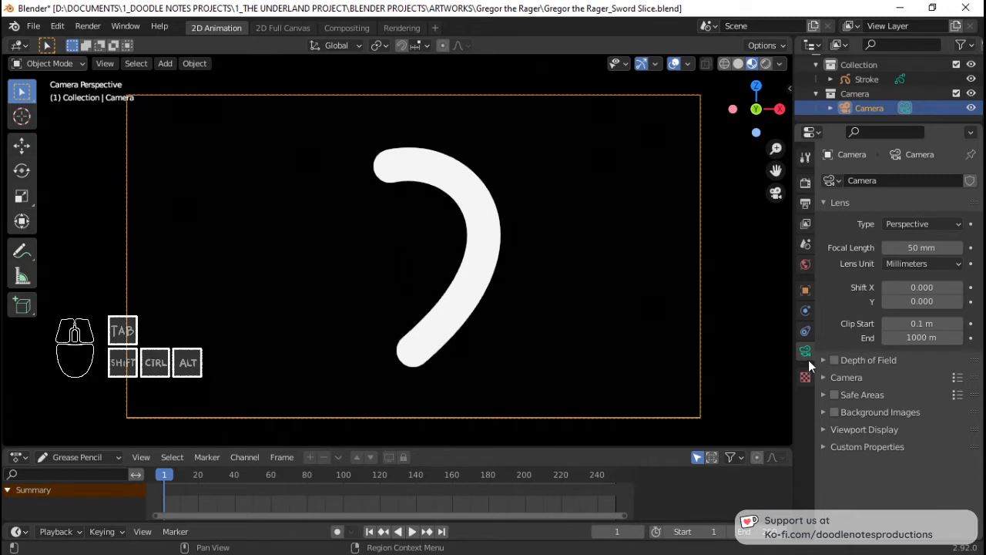
Add Ref.png from the RAW\Gregor the Rager folder as the camera's background image.
{"action": "left_click", "coordinate": [835, 416]}
{"action": "left_click", "coordinate": [921, 433]}
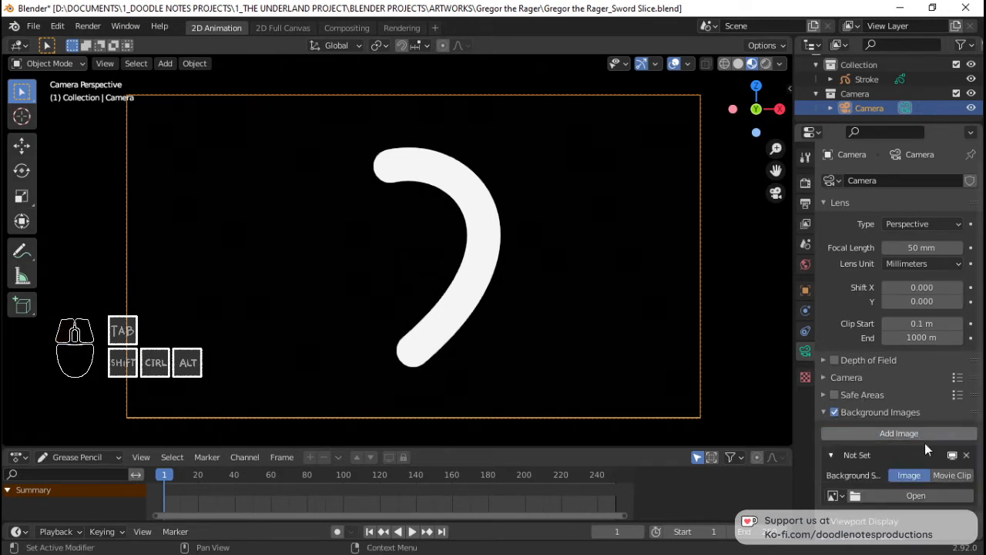
{"action": "left_click", "coordinate": [920, 495]}
{"action": "left_click", "coordinate": [55, 431]}
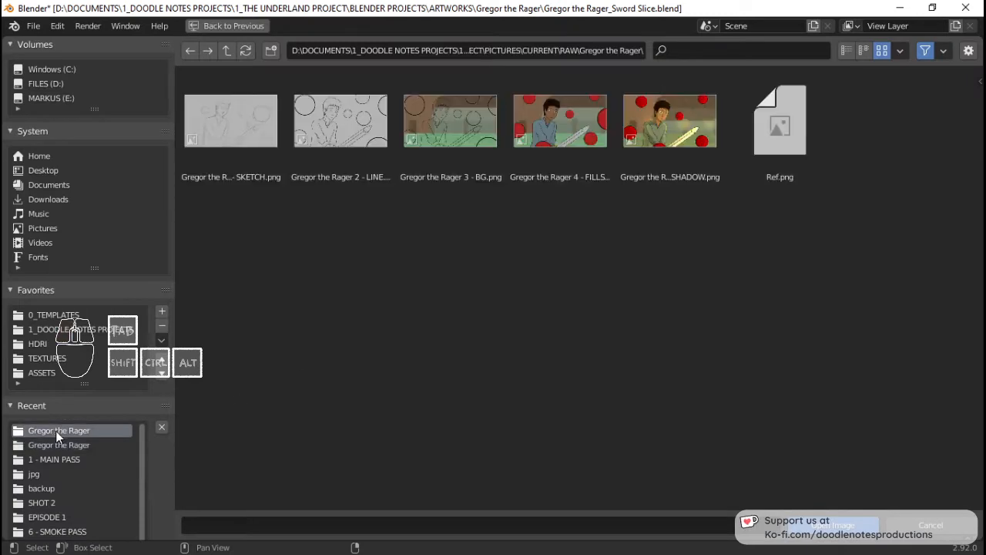
{"action": "left_click", "coordinate": [781, 124]}
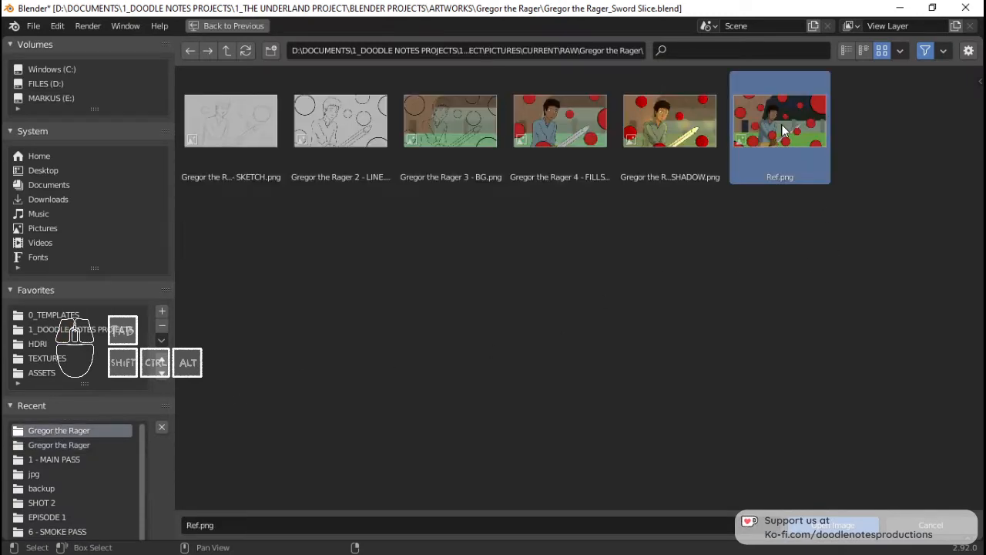
{"action": "double_click", "coordinate": [782, 124]}
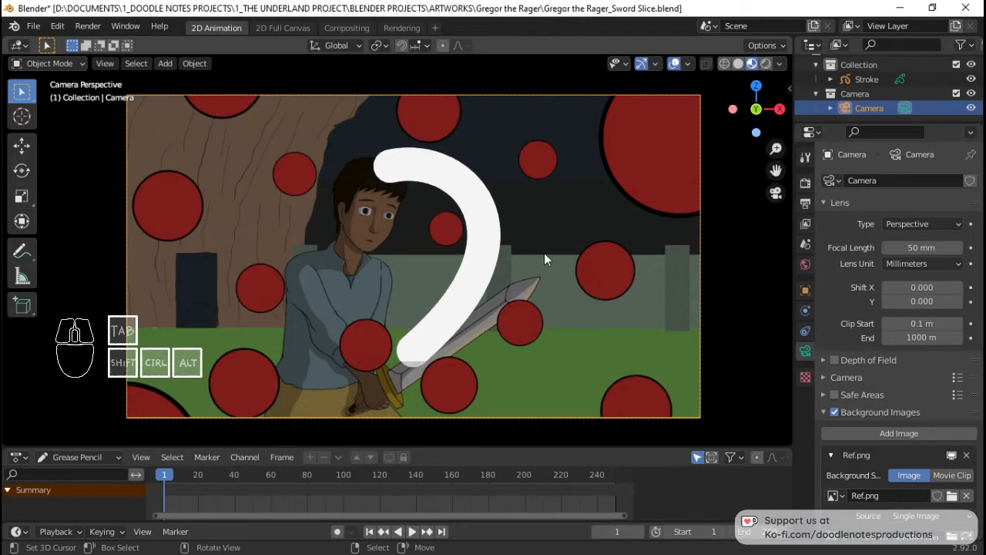
Enter Edit Mode on the white stroke with point selection and delete the stray point beside its curve.
{"action": "left_click", "coordinate": [497, 230]}
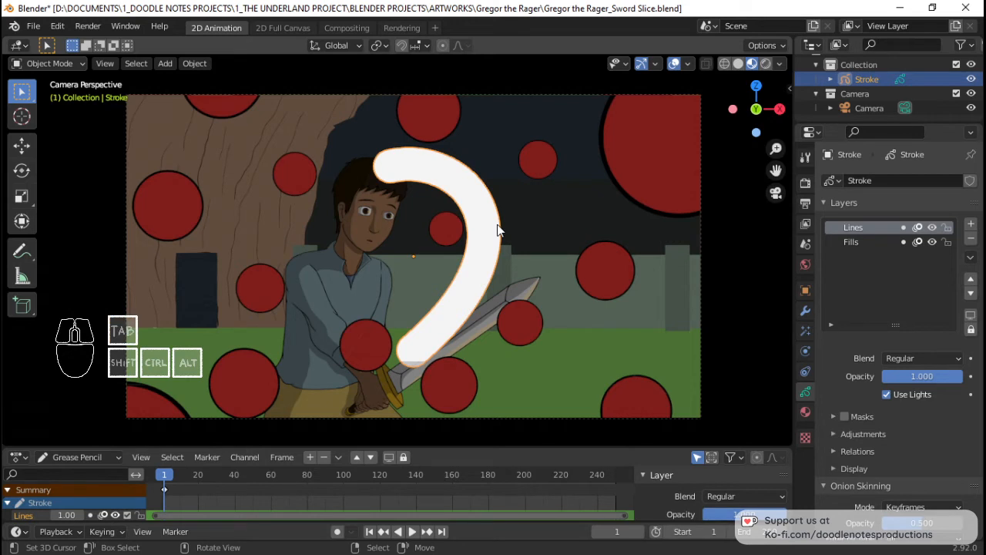
{"action": "key", "text": "Tab"}
{"action": "key", "text": "a"}
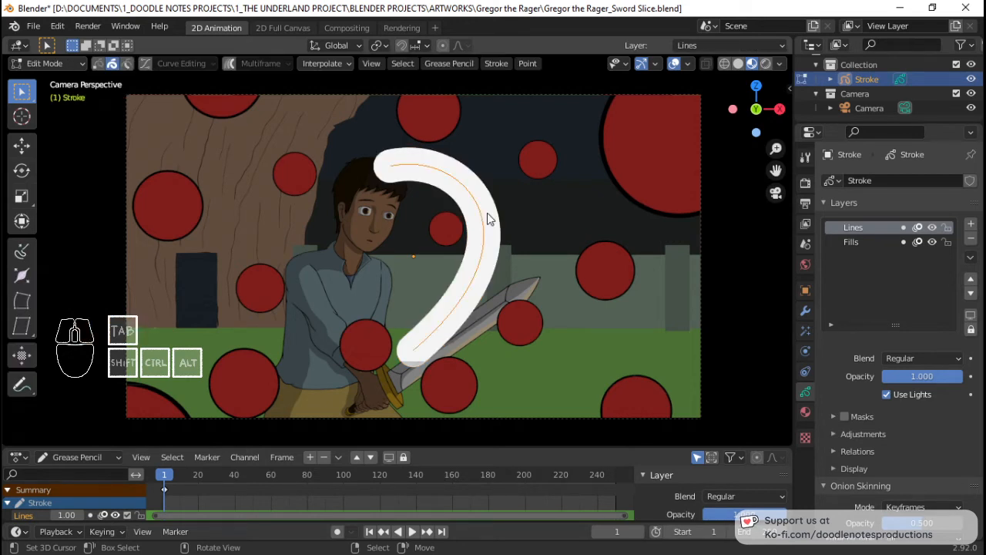
{"action": "left_click", "coordinate": [101, 69]}
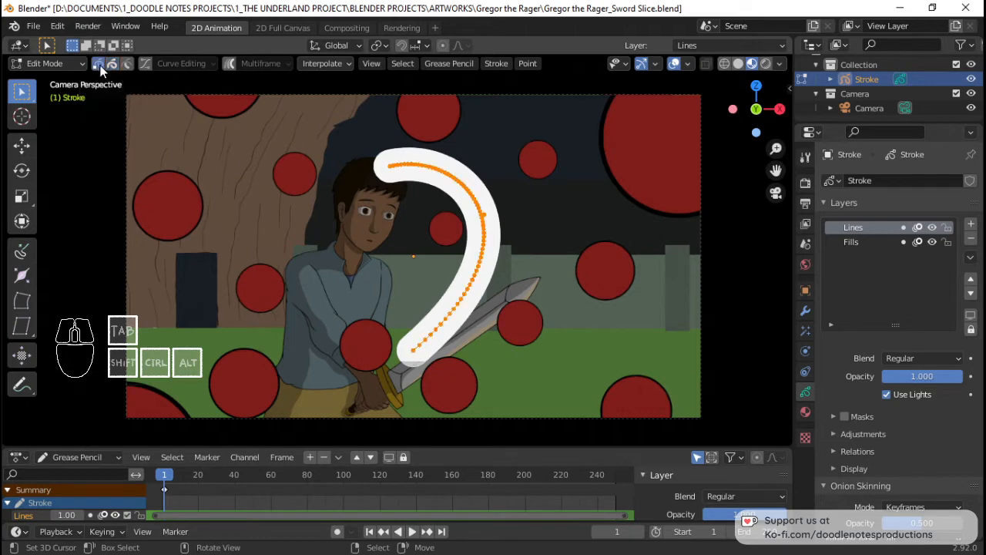
{"action": "left_click", "coordinate": [487, 213]}
{"action": "key", "text": "x"}
{"action": "left_click", "coordinate": [487, 213]}
{"action": "key", "text": "a"}
{"action": "scroll", "coordinate": [490, 219], "scroll_direction": "up", "scroll_amount": 2}
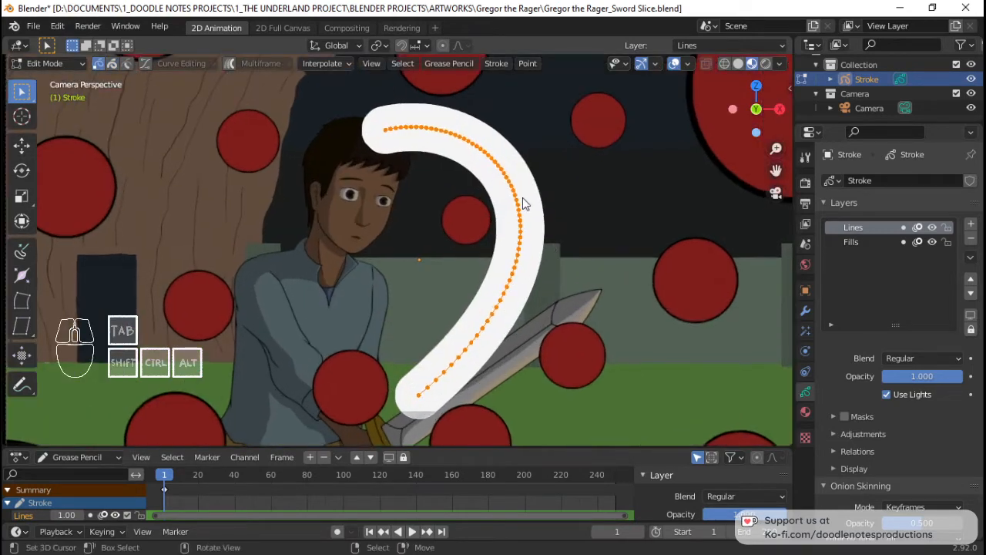
{"action": "scroll", "coordinate": [501, 207], "scroll_direction": "down", "scroll_amount": 1}
{"action": "scroll", "coordinate": [502, 207], "scroll_direction": "up", "scroll_amount": 1}
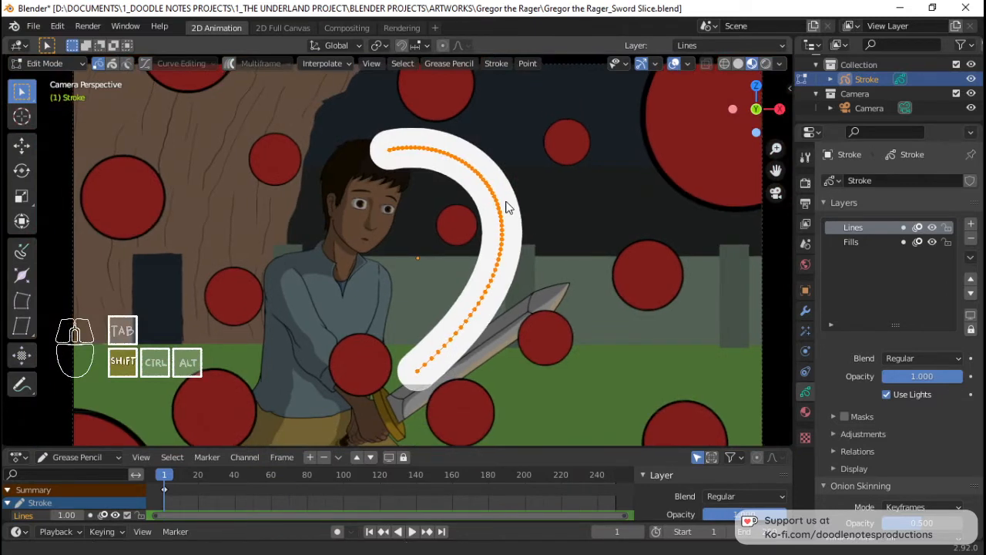
Thicken the whole white stroke slightly with Shrink/Fatten applied to all of its points.
{"action": "key", "text": "s"}
{"action": "right_click", "coordinate": [573, 218]}
{"action": "right_click", "coordinate": [505, 219]}
{"action": "key", "text": "a"}
{"action": "key", "text": "alt+s"}
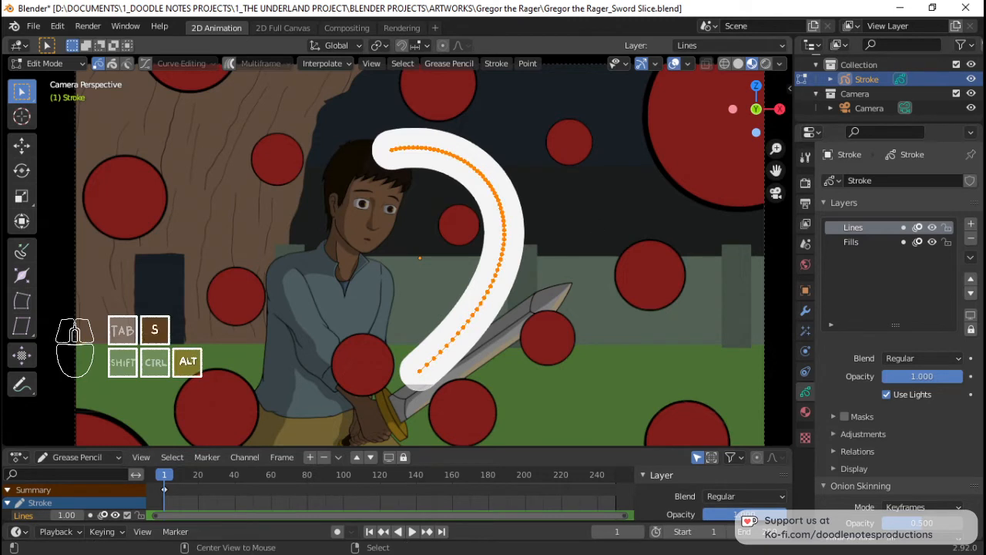
{"action": "left_click", "coordinate": [639, 225]}
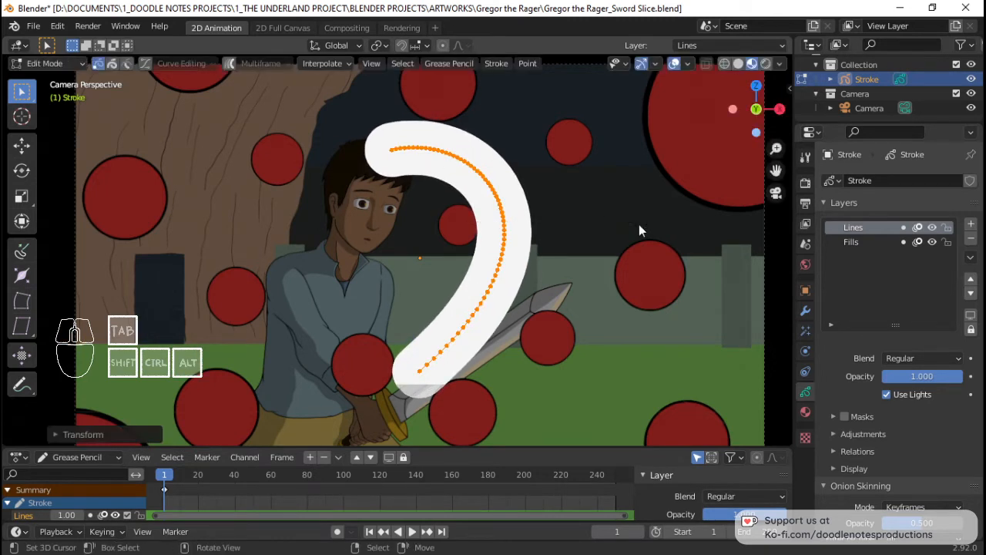
Select the stroke's upper end point and enable proportional editing with Smooth falloff.
{"action": "left_click", "coordinate": [393, 155]}
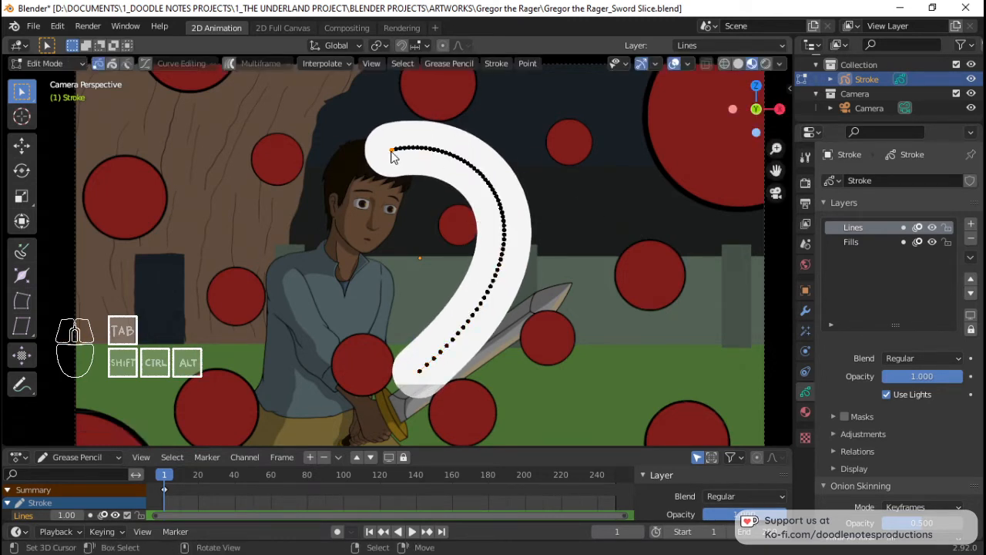
{"action": "left_click", "coordinate": [442, 47]}
{"action": "left_click", "coordinate": [460, 46]}
{"action": "left_click", "coordinate": [454, 45]}
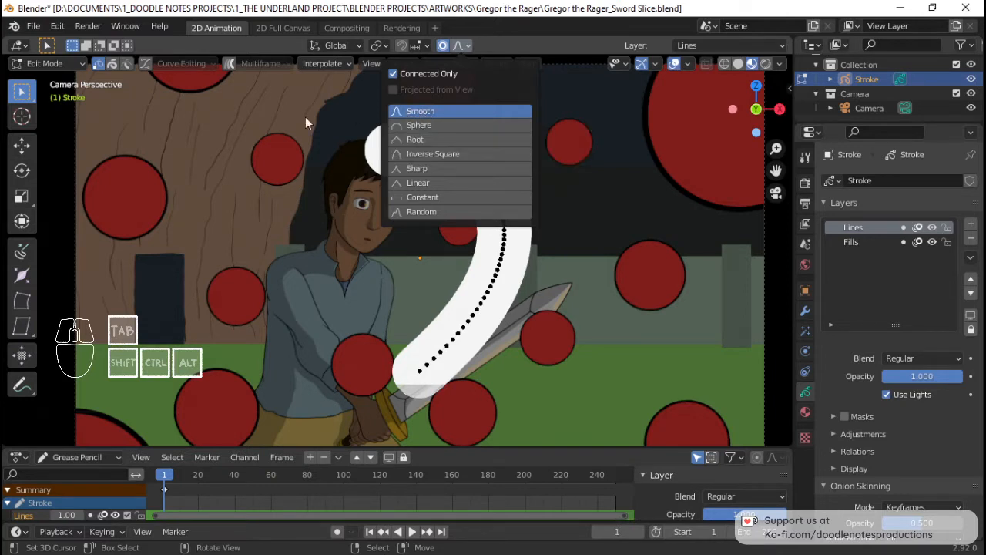
{"action": "left_click", "coordinate": [411, 111]}
Shrink the upper end of the stroke to a fine tip, widening the proportional influence for a gradual taper.
{"action": "key", "text": "s"}
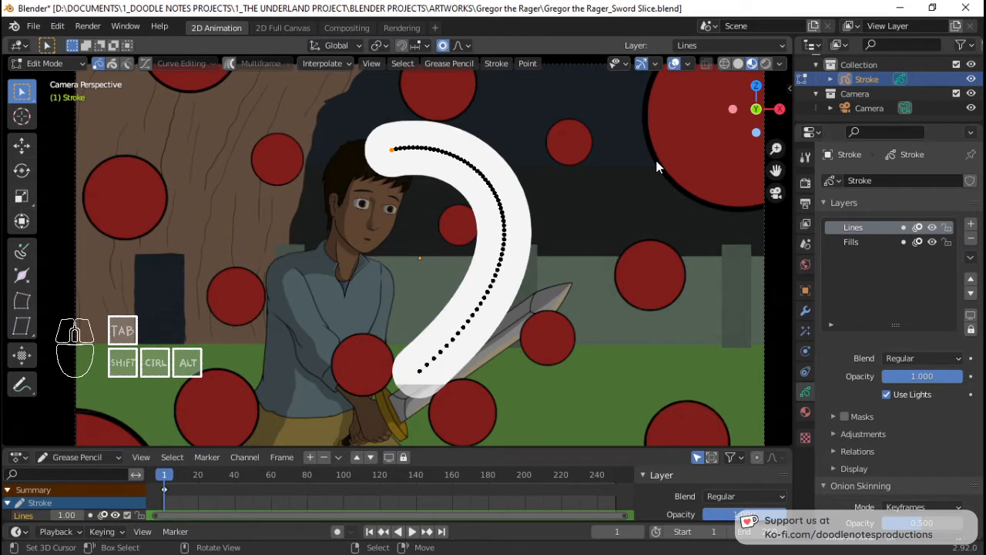
{"action": "key", "text": "alt"}
{"action": "key", "text": "alt+s"}
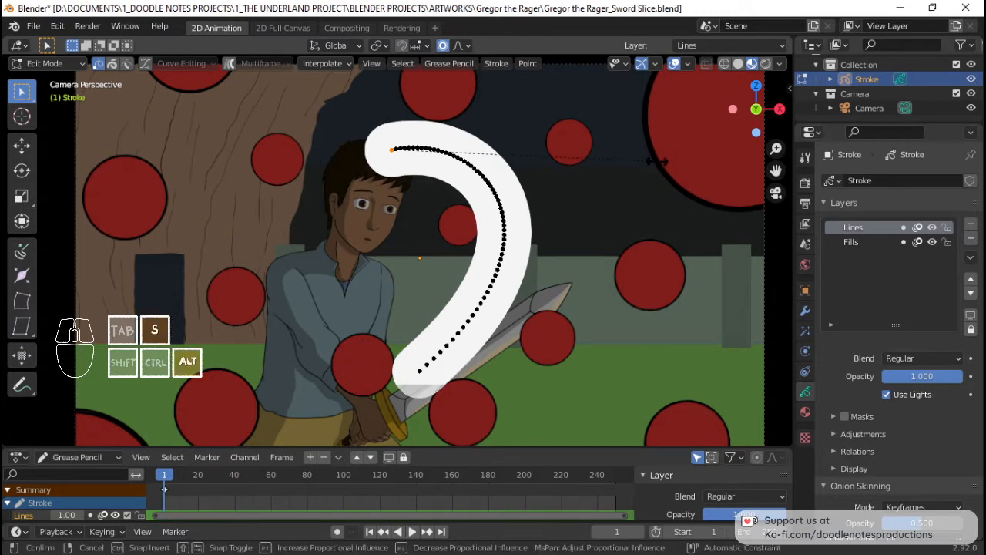
{"action": "scroll", "coordinate": [485, 155], "scroll_direction": "down", "scroll_amount": 6}
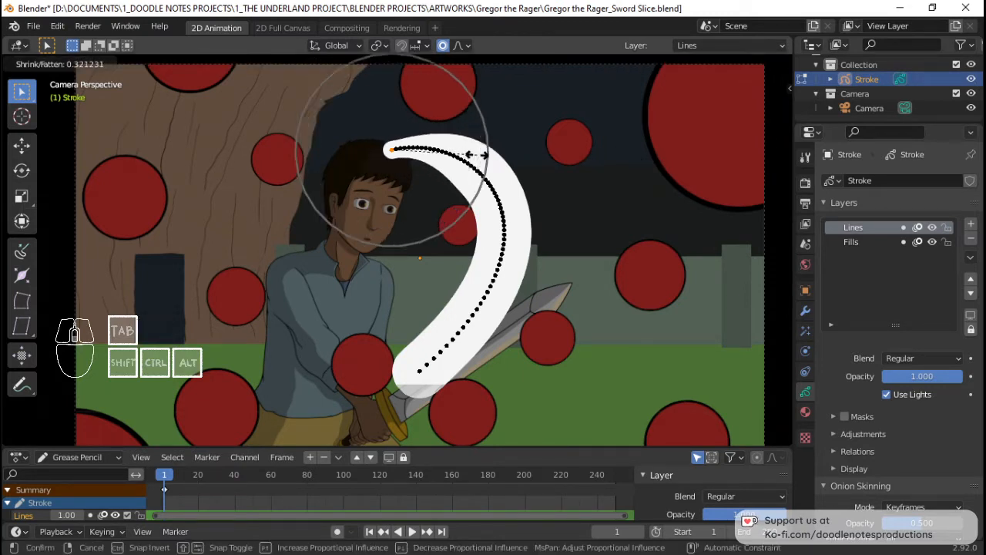
{"action": "scroll", "coordinate": [466, 156], "scroll_direction": "down", "scroll_amount": 3}
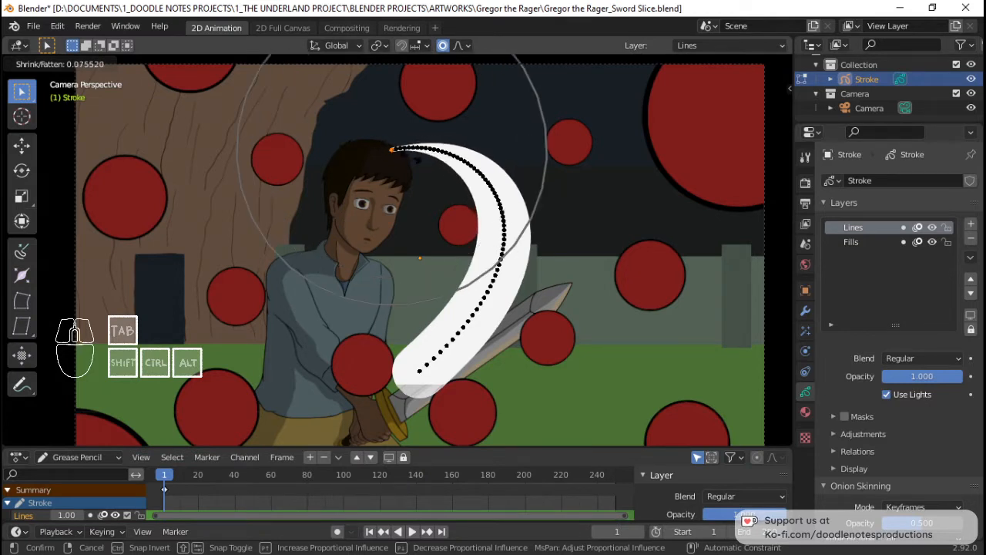
{"action": "left_click", "coordinate": [399, 162]}
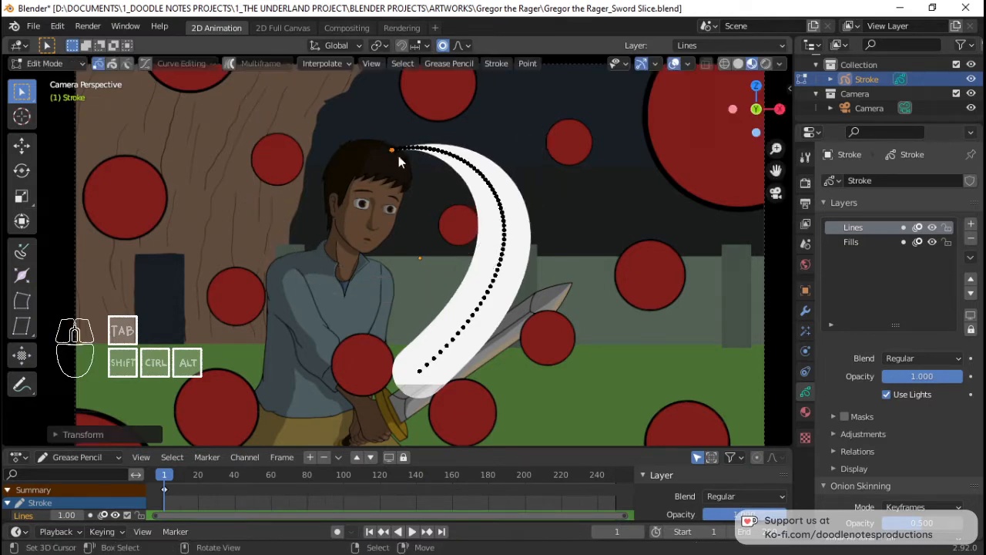
Taper the stroke's lower end to a matching fine tip and return to Object Mode with nothing selected.
{"action": "left_click", "coordinate": [420, 373]}
{"action": "key", "text": "alt+s"}
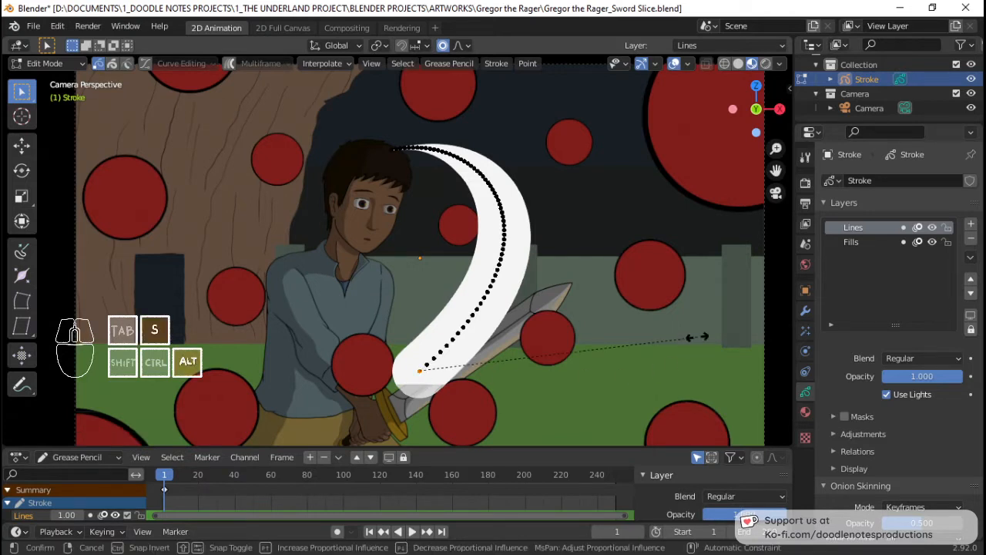
{"action": "scroll", "coordinate": [504, 325], "scroll_direction": "down", "scroll_amount": 2}
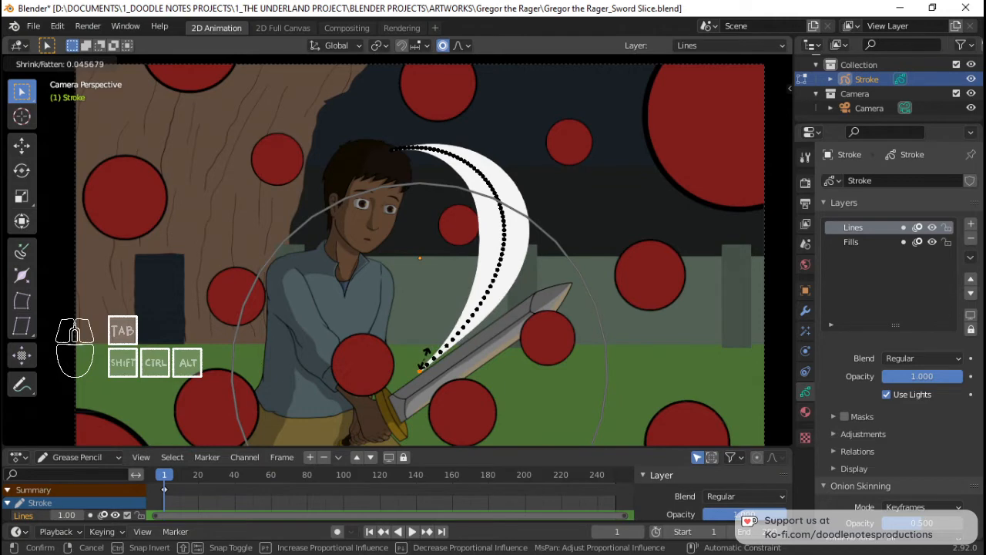
{"action": "left_click", "coordinate": [418, 366]}
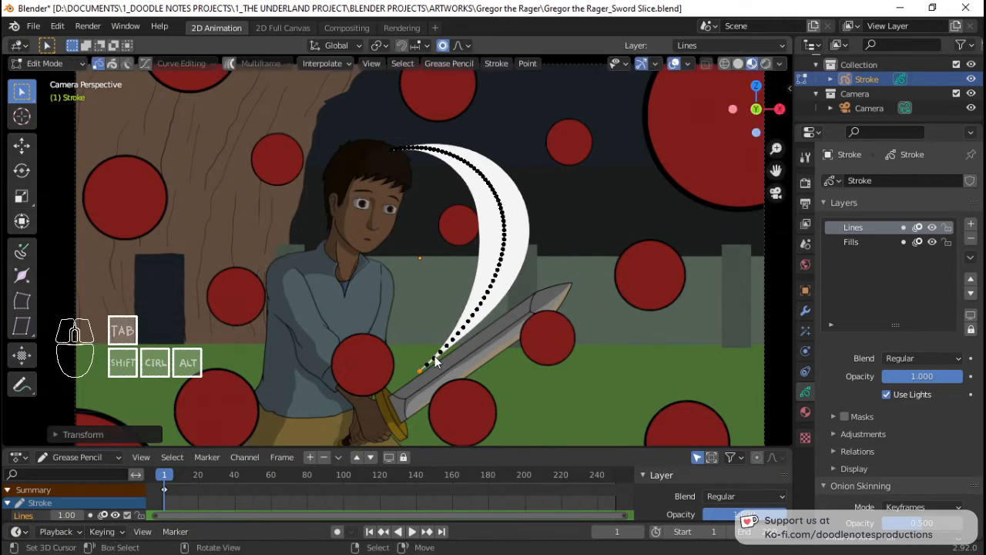
{"action": "key", "text": "Tab"}
{"action": "scroll", "coordinate": [537, 283], "scroll_direction": "down", "scroll_amount": 2}
{"action": "scroll", "coordinate": [538, 282], "scroll_direction": "up", "scroll_amount": 3}
{"action": "key", "text": "alt+a"}
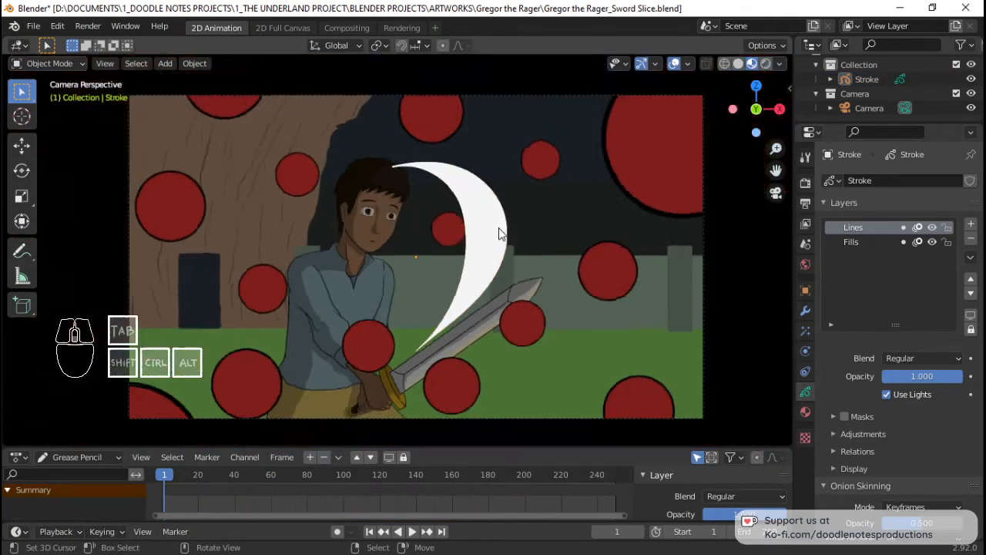
In Edit Mode, pull the stroke's middle and neighbouring points outward to give the crescent a rounder curve.
{"action": "key", "text": "Tab"}
{"action": "key", "text": "g"}
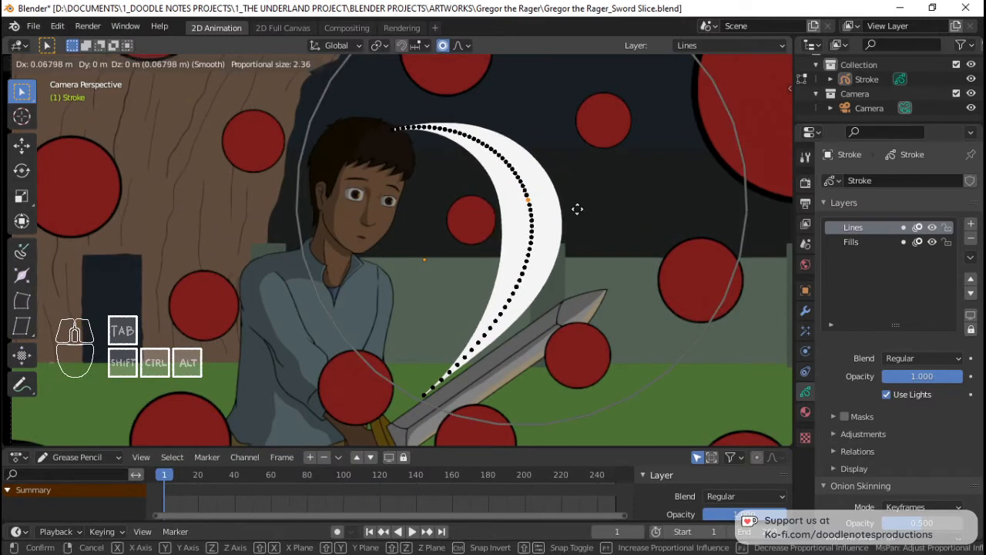
{"action": "left_click", "coordinate": [584, 212]}
{"action": "left_click", "coordinate": [495, 143]}
{"action": "key", "text": "g"}
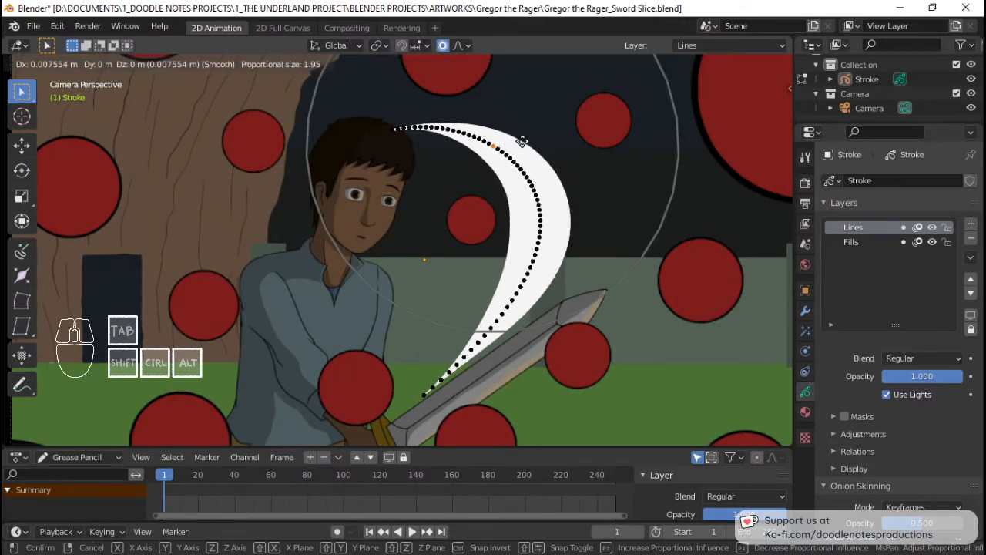
{"action": "left_click", "coordinate": [523, 143]}
{"action": "key", "text": "g"}
{"action": "left_click", "coordinate": [543, 285]}
Move the whole crescent over the sword blade and rotate it slightly clockwise to follow the swing.
{"action": "key", "text": "a"}
{"action": "key", "text": "g"}
{"action": "left_click", "coordinate": [520, 285]}
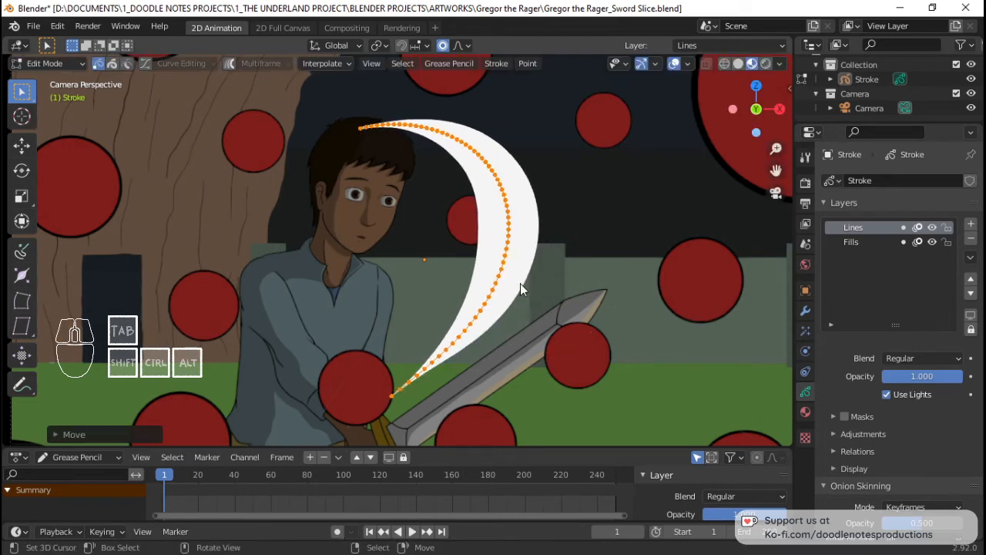
{"action": "key", "text": "g"}
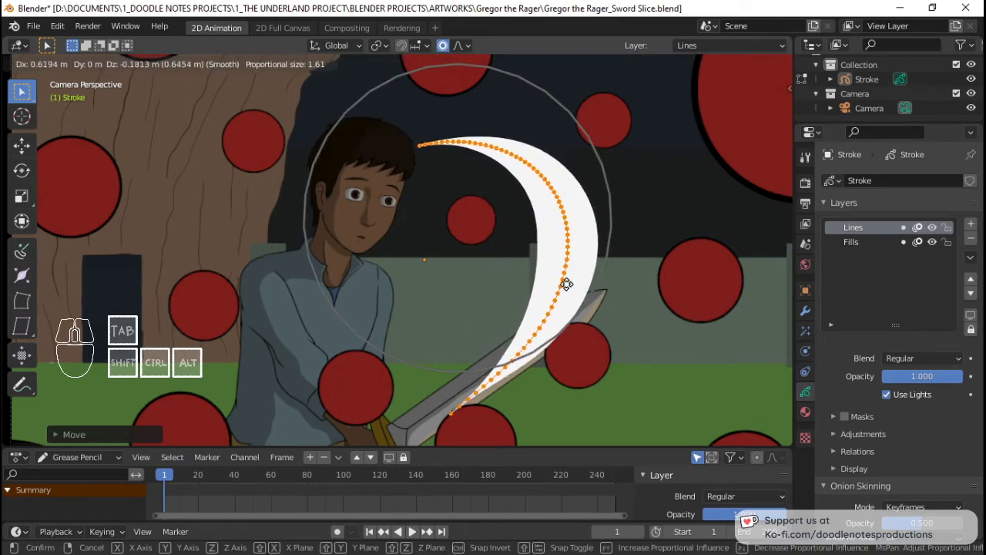
{"action": "left_click", "coordinate": [558, 285]}
{"action": "key", "text": "r"}
{"action": "left_click", "coordinate": [670, 286]}
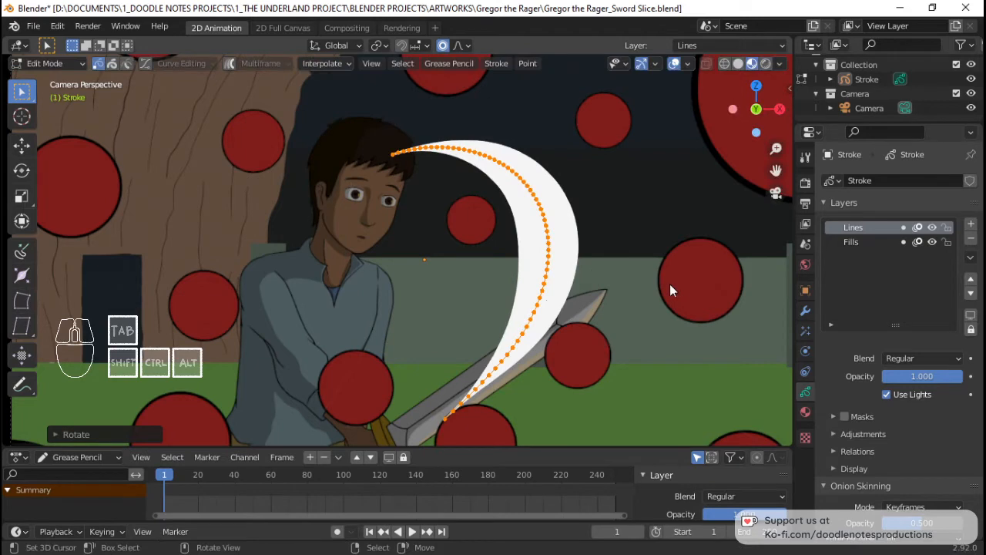
Return to Object Mode and save the Gregor the Rager_Sword Slice.blend file.
{"action": "key", "text": "Tab"}
{"action": "scroll", "coordinate": [574, 256], "scroll_direction": "down", "scroll_amount": 1}
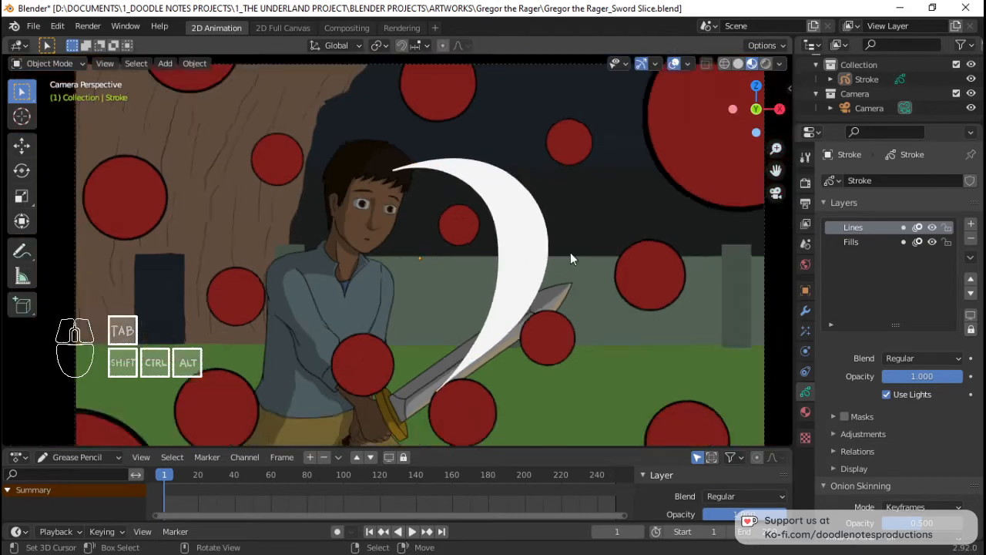
{"action": "key", "text": "ctrl+s"}
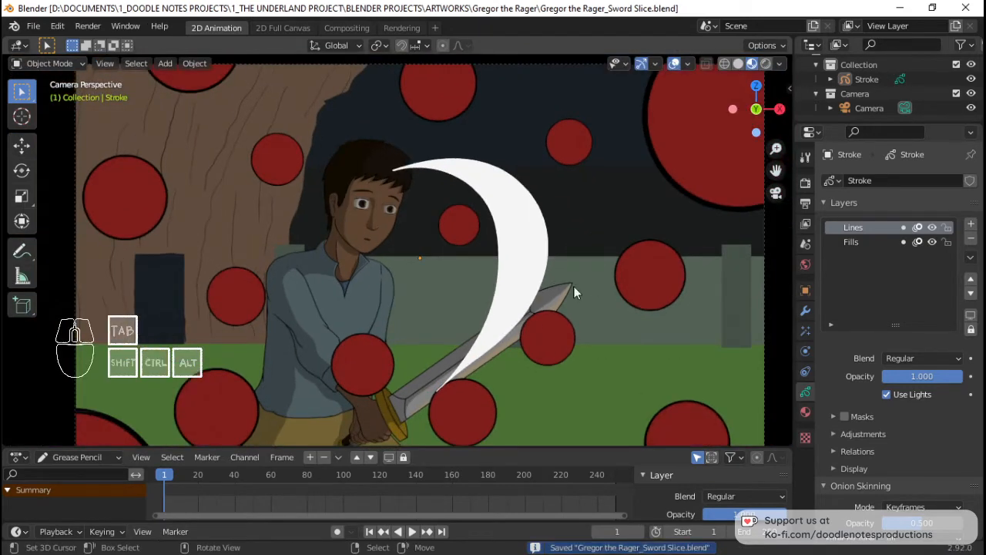
{"action": "scroll", "coordinate": [590, 281], "scroll_direction": "down", "scroll_amount": 1, "text": "shift"}
{"action": "key", "text": "ctrl+Tab"}
{"action": "scroll", "coordinate": [539, 249], "scroll_direction": "down", "scroll_amount": 2}
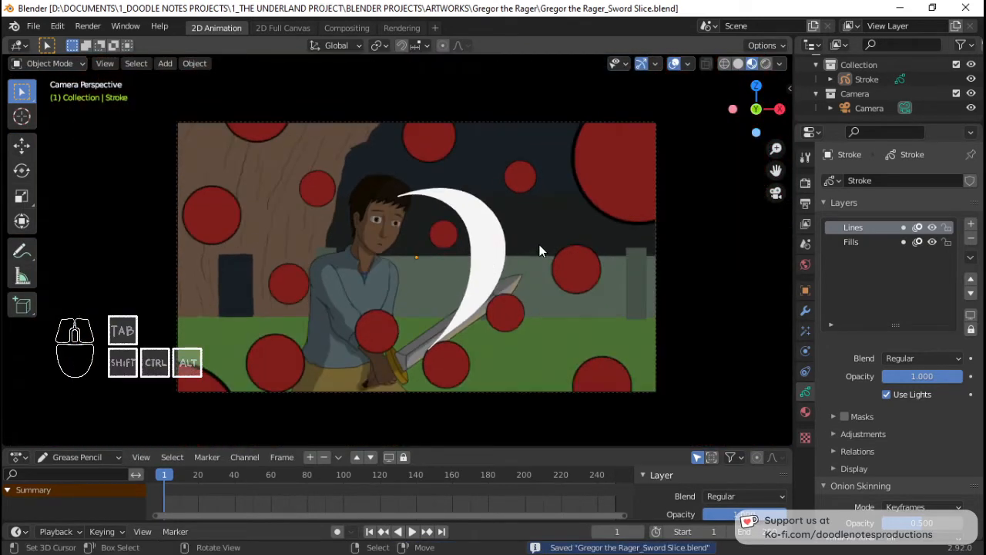
Add a Build modifier to the Stroke object and play the timeline to preview the slice growing.
{"action": "left_click", "coordinate": [806, 338]}
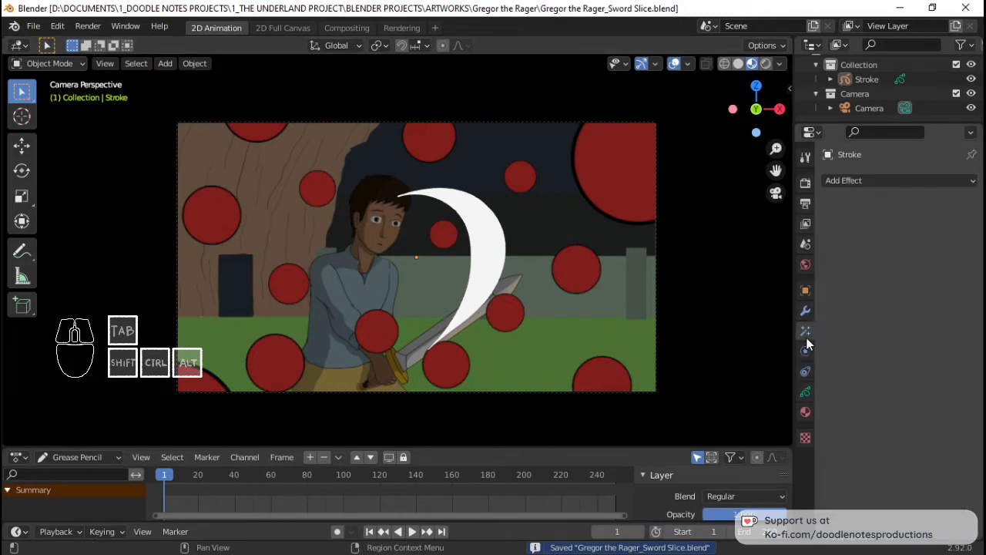
{"action": "left_click", "coordinate": [803, 391]}
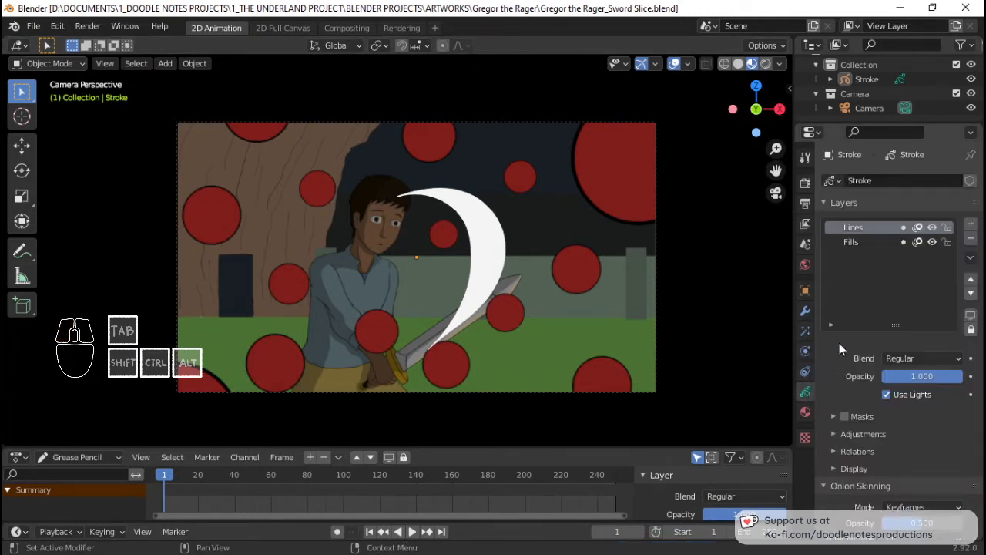
{"action": "left_click", "coordinate": [805, 372]}
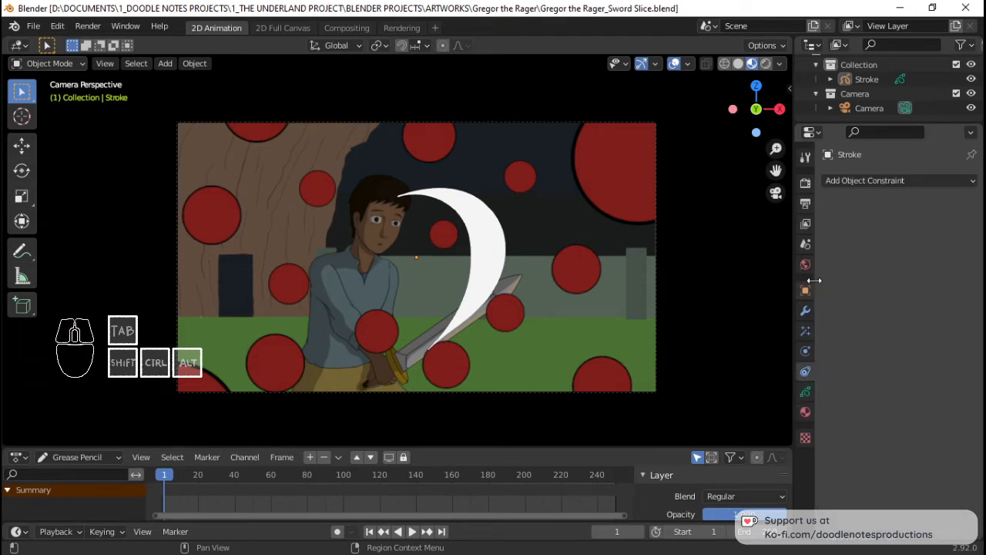
{"action": "left_click", "coordinate": [805, 312]}
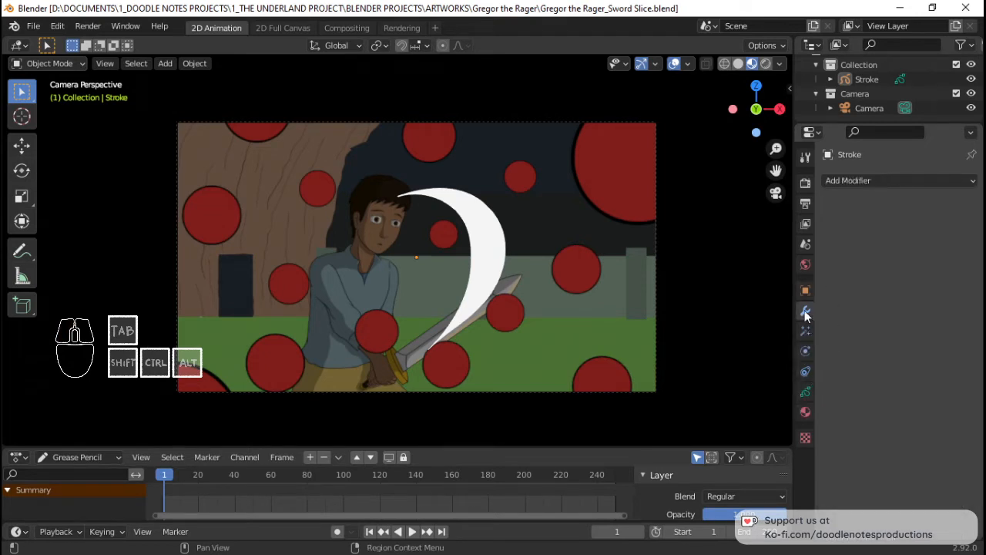
{"action": "left_click", "coordinate": [893, 180]}
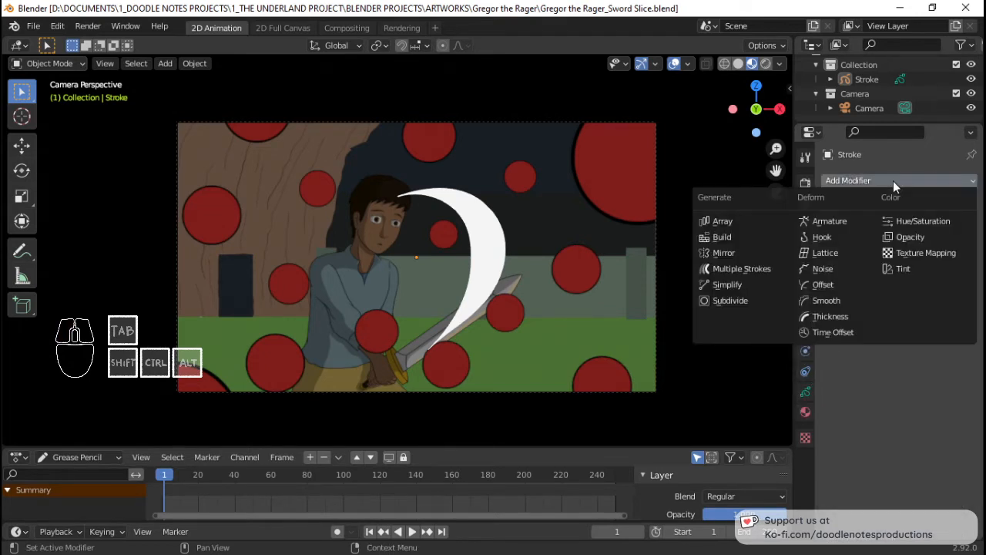
{"action": "left_click", "coordinate": [753, 237]}
{"action": "key", "text": "space"}
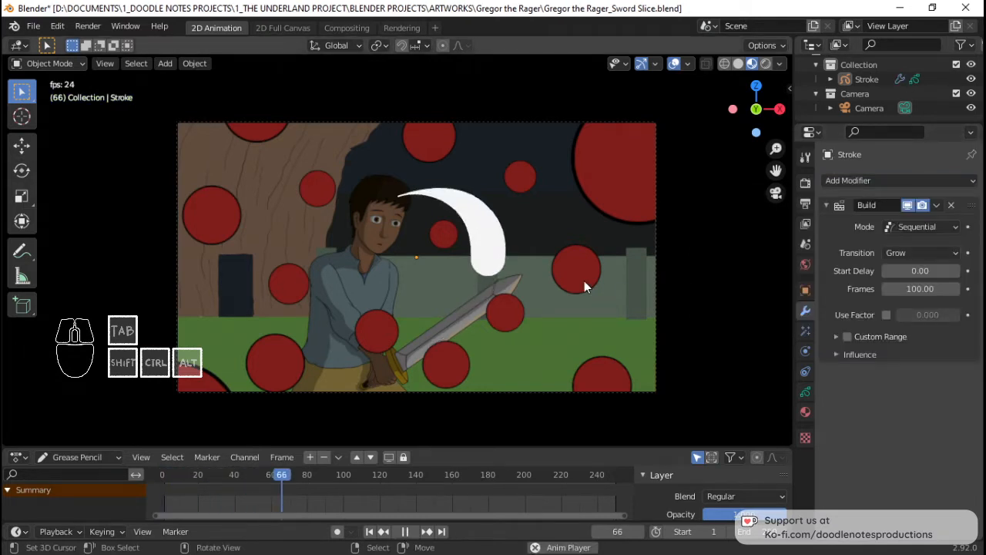
{"action": "key", "text": "space"}
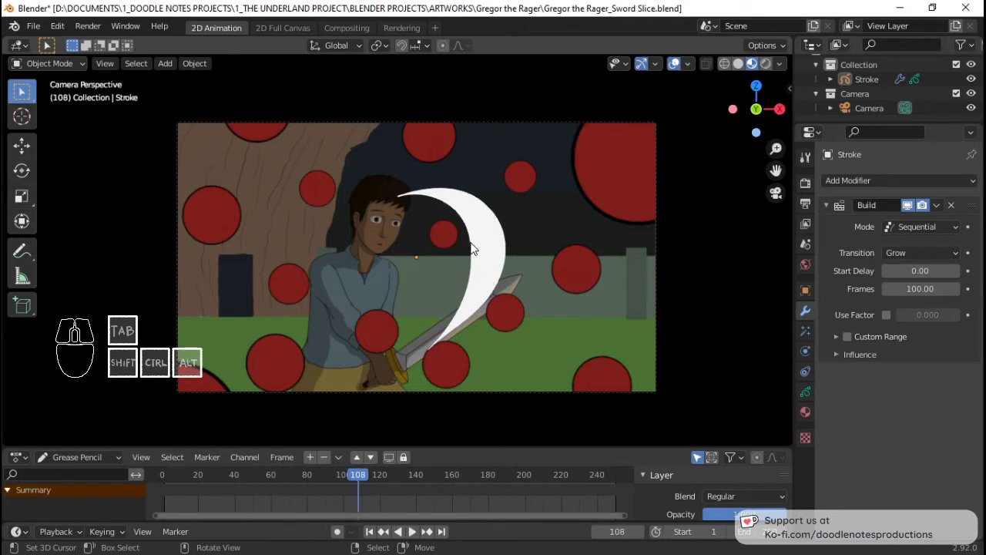
Set the Build modifier's Frames to 5 and replay the slice from frame 1.
{"action": "key", "text": "shift+Left"}
{"action": "left_click", "coordinate": [914, 288]}
{"action": "type", "text": "5"}
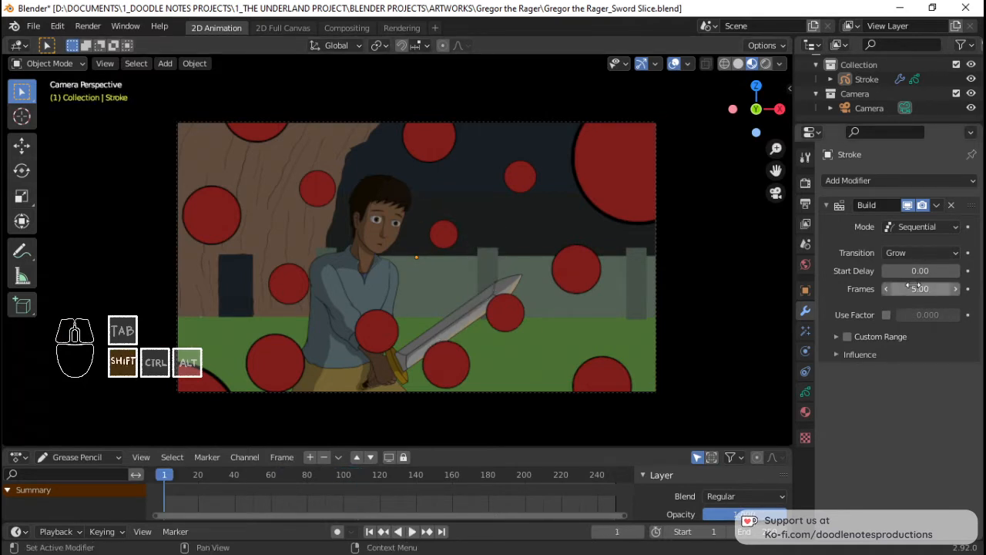
{"action": "key", "text": "Return"}
{"action": "key", "text": "space"}
{"action": "key", "text": "space"}
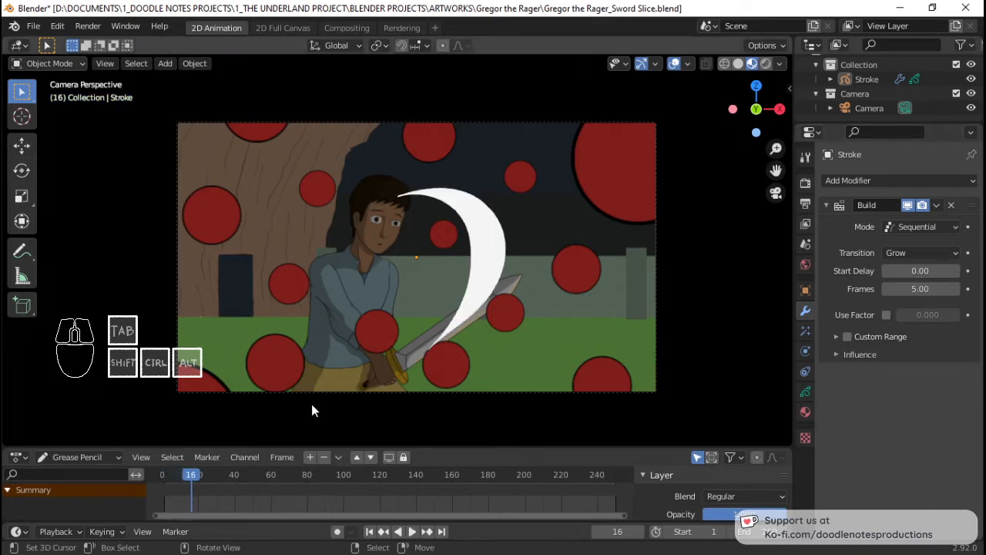
{"action": "left_click", "coordinate": [162, 484]}
{"action": "key", "text": "space"}
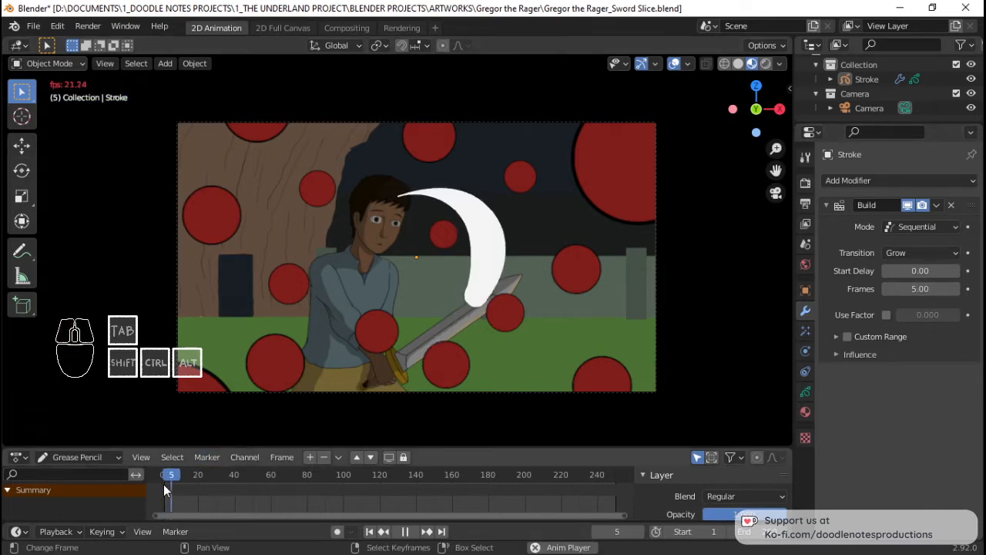
{"action": "key", "text": "space"}
{"action": "key", "text": "shift+Left"}
{"action": "key", "text": "space"}
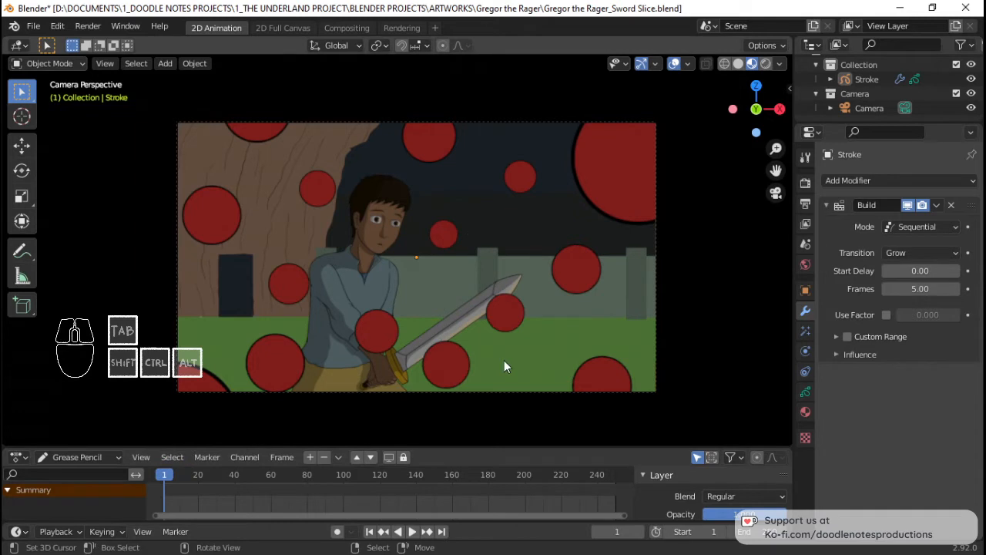
{"action": "key", "text": "space"}
Set the Build modifier's Frames to 3 and replay the slice from frame 1.
{"action": "left_click", "coordinate": [930, 288]}
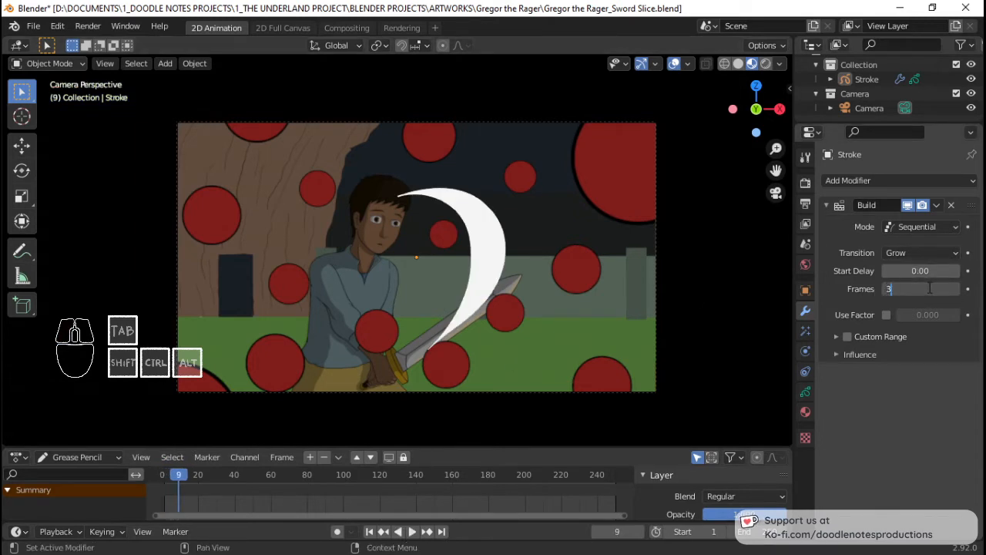
{"action": "type", "text": "3"}
{"action": "key", "text": "Return"}
{"action": "key", "text": "shift+Left"}
{"action": "key", "text": "space"}
{"action": "key", "text": "space"}
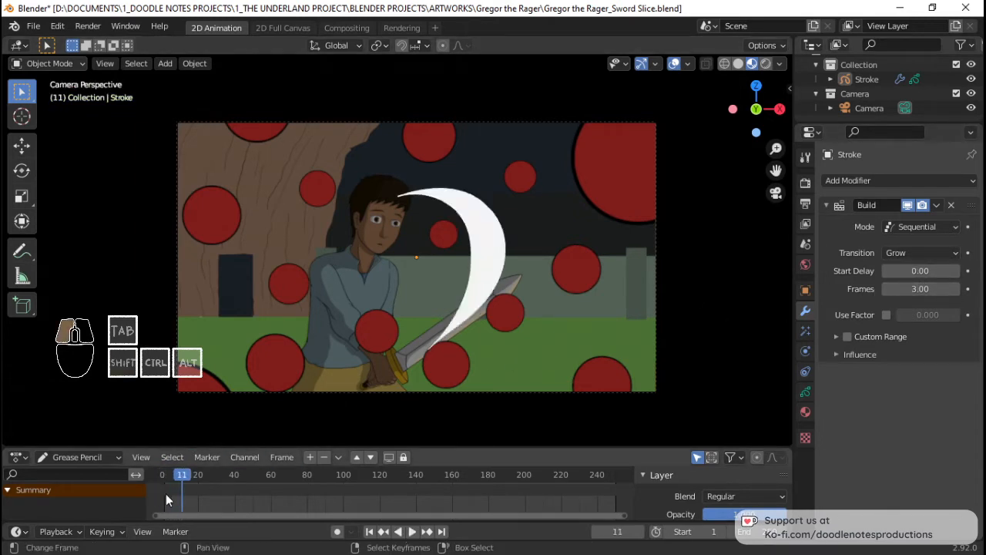
{"action": "key", "text": "shift+Left"}
{"action": "key", "text": "space"}
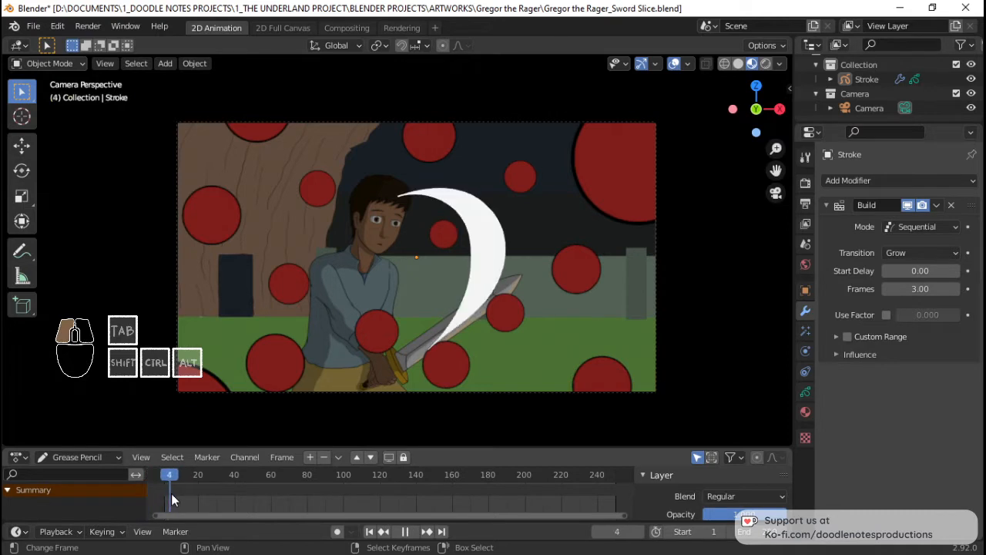
{"action": "mouse_move", "coordinate": [171, 493]}
{"action": "left_mouse_down"}
{"action": "mouse_move", "coordinate": [145, 492]}
{"action": "mouse_move", "coordinate": [170, 493]}
{"action": "left_mouse_up"}
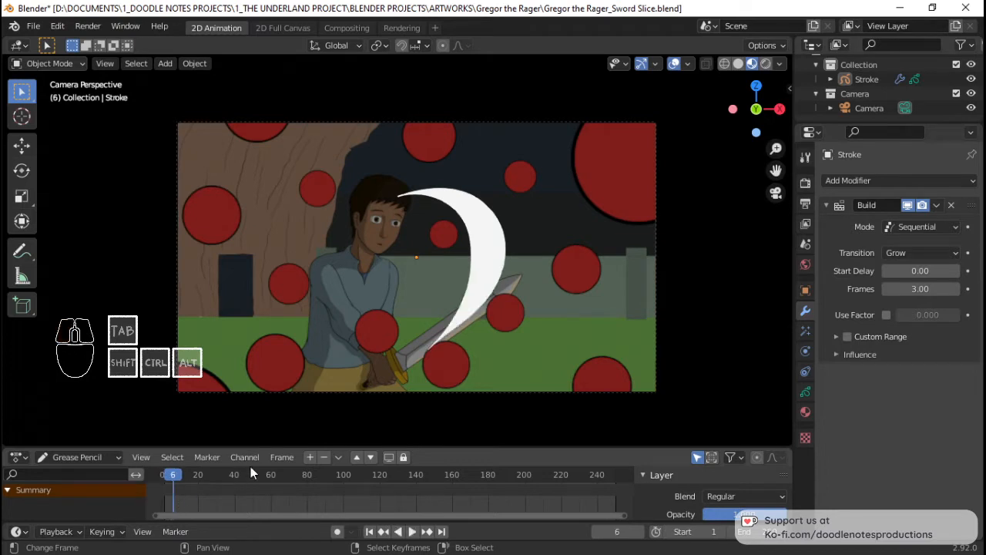
Enlarge the dope sheet, select the white crescent to show its keyframes, and return to frame 1.
{"action": "left_click_drag", "start_coordinate": [282, 449], "coordinate": [279, 390]}
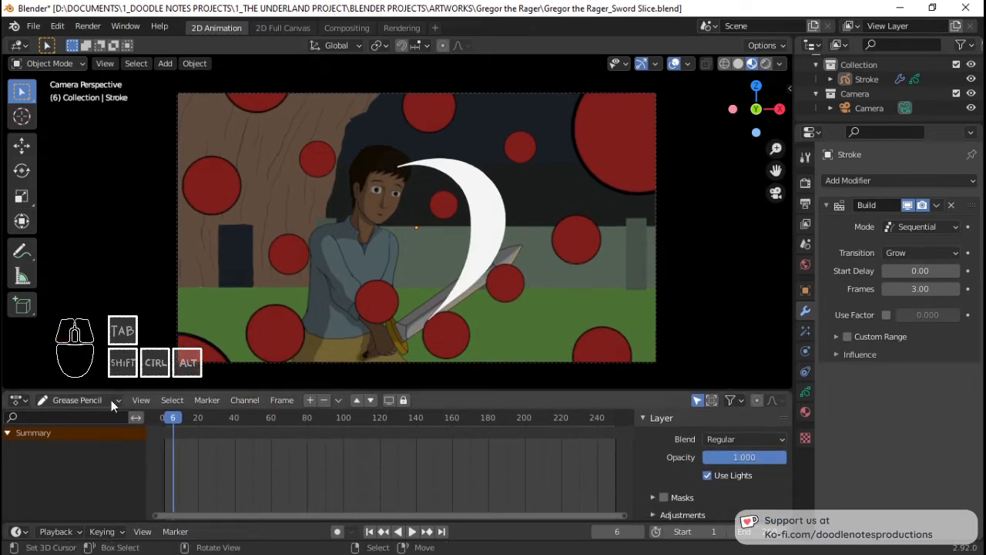
{"action": "left_click", "coordinate": [496, 222]}
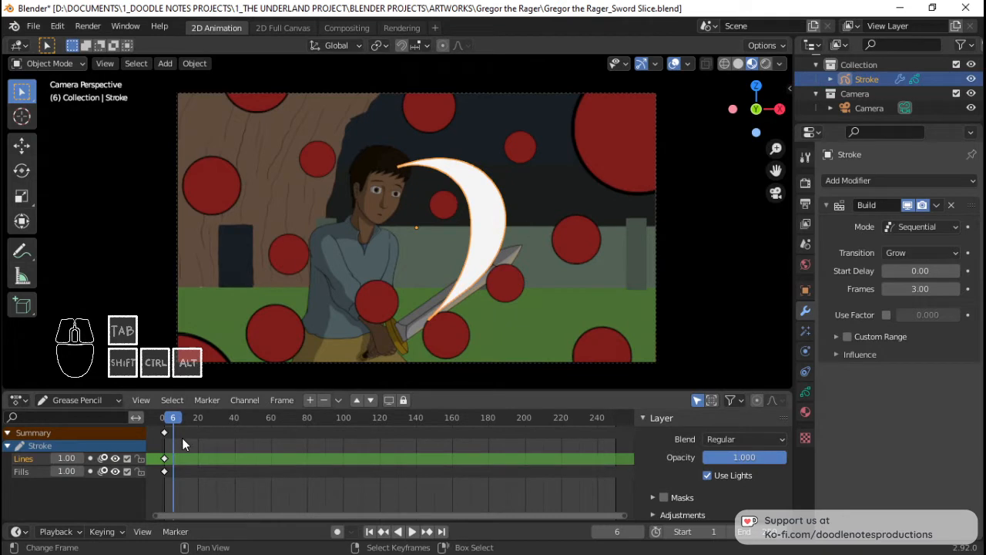
{"action": "left_click_drag", "start_coordinate": [170, 443], "coordinate": [163, 444]}
{"action": "key", "text": "space"}
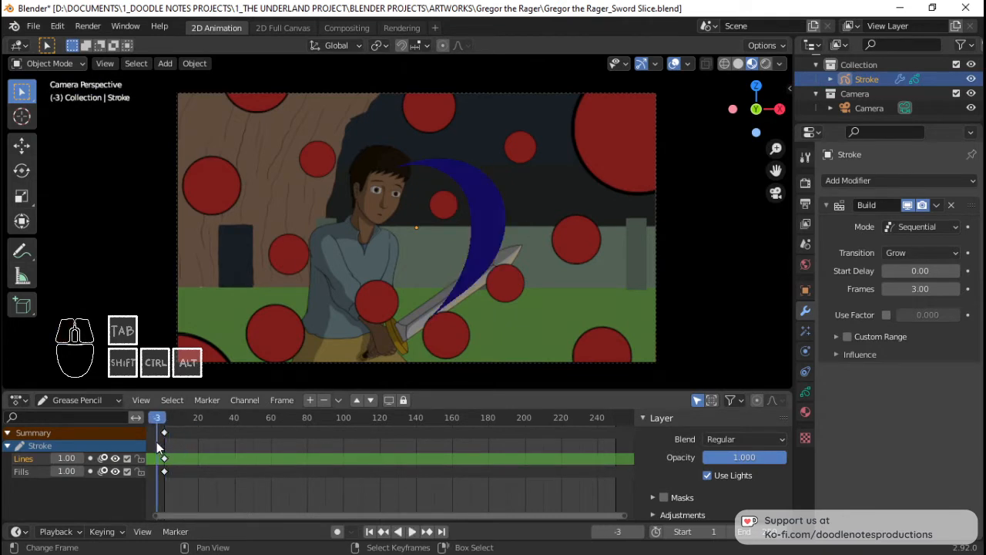
{"action": "left_click", "coordinate": [159, 446]}
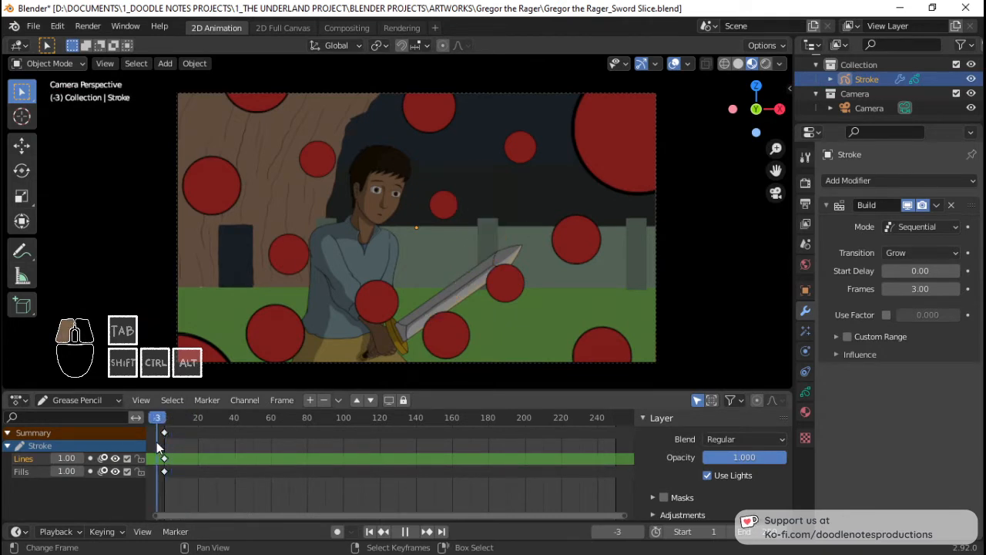
{"action": "left_click_drag", "start_coordinate": [161, 443], "coordinate": [165, 441]}
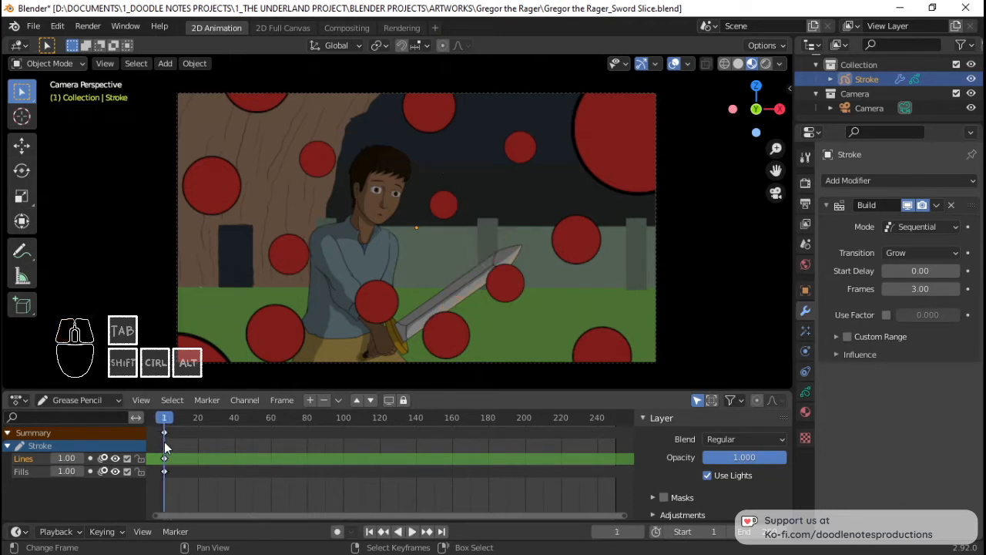
{"action": "middle_click_drag", "start_coordinate": [164, 441], "coordinate": [333, 460]}
{"action": "scroll", "coordinate": [381, 468], "scroll_direction": "up", "scroll_amount": 7}
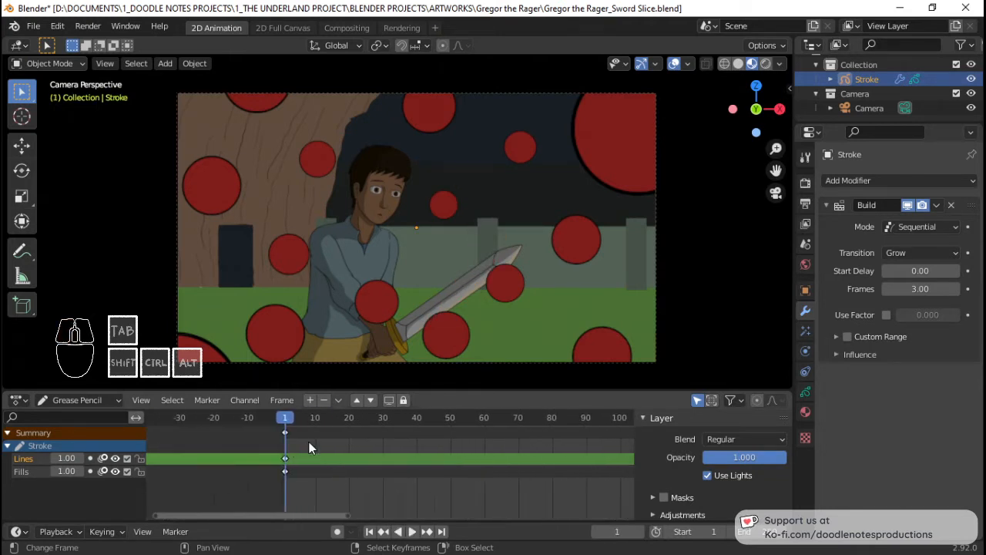
Duplicate the Stroke's frame 1 keyframes to frame 5 and play the animation.
{"action": "mouse_move", "coordinate": [308, 441]}
{"action": "left_mouse_down"}
{"action": "mouse_move", "coordinate": [283, 437]}
{"action": "mouse_move", "coordinate": [300, 437]}
{"action": "left_mouse_up"}
{"action": "left_click", "coordinate": [285, 433]}
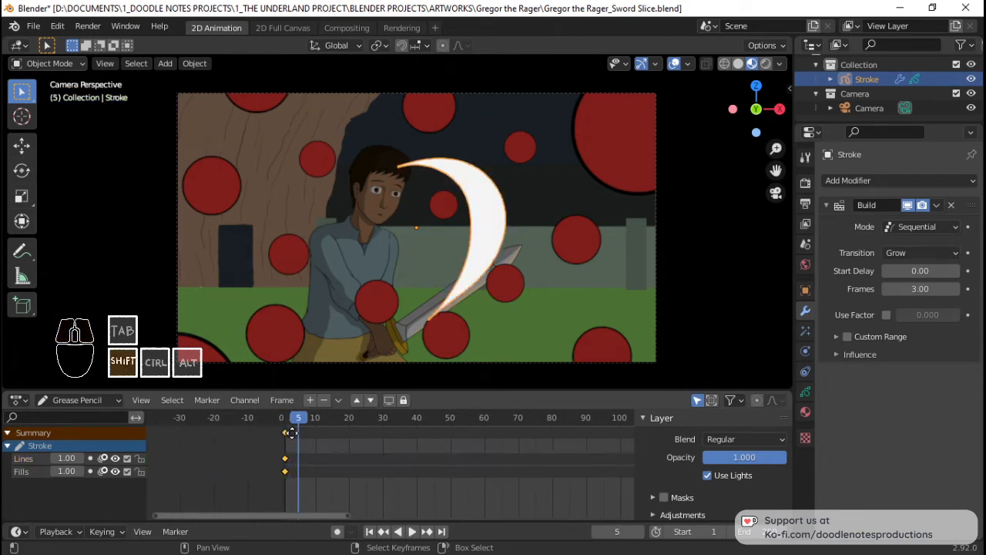
{"action": "key", "text": "shift+d"}
{"action": "left_click", "coordinate": [301, 439]}
{"action": "key", "text": "space"}
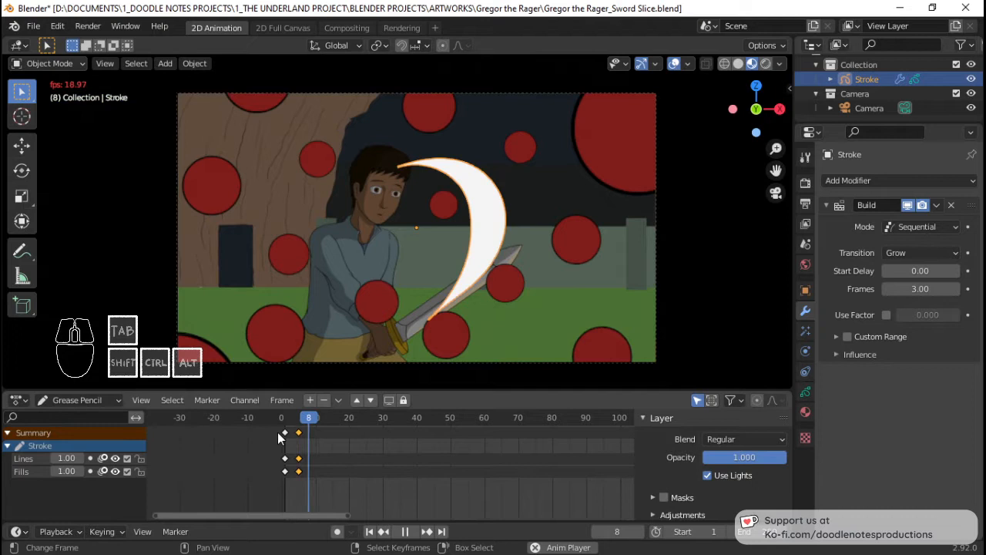
{"action": "key", "text": "space"}
On frame 5, rotate the whole crescent clockwise in Edit Mode and move it over the character's torso.
{"action": "key", "text": "Tab"}
{"action": "key", "text": "a"}
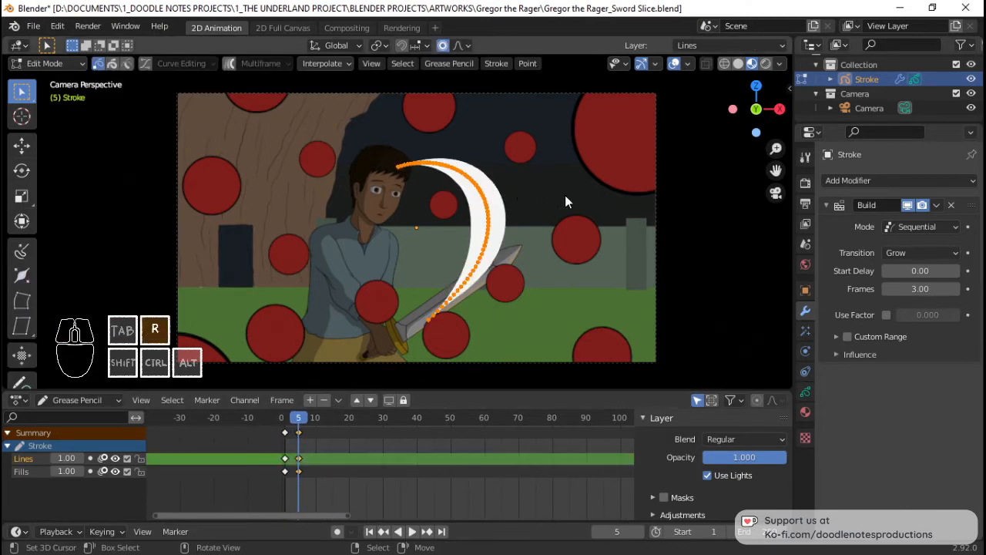
{"action": "key", "text": "r"}
{"action": "left_click", "coordinate": [532, 304]}
{"action": "key", "text": "g"}
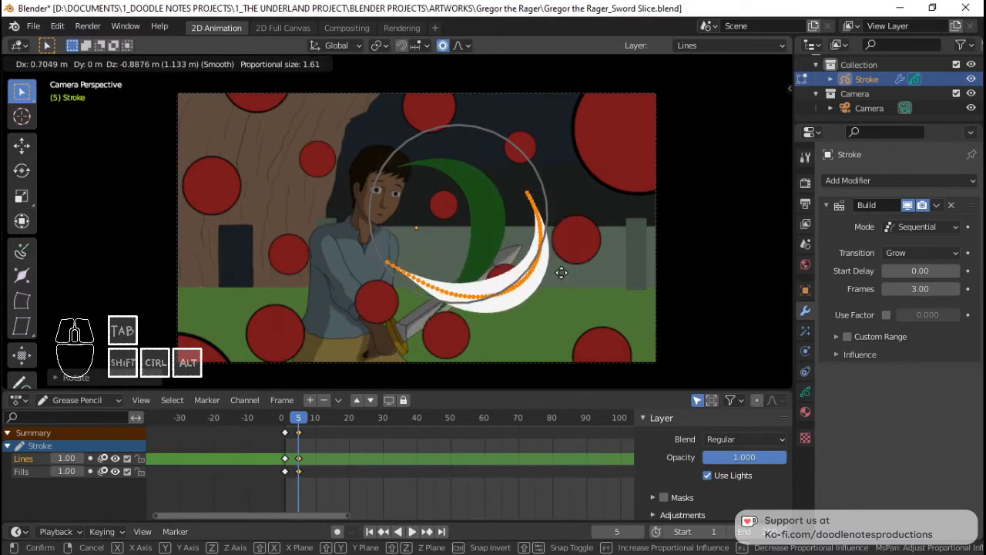
{"action": "left_click", "coordinate": [473, 222]}
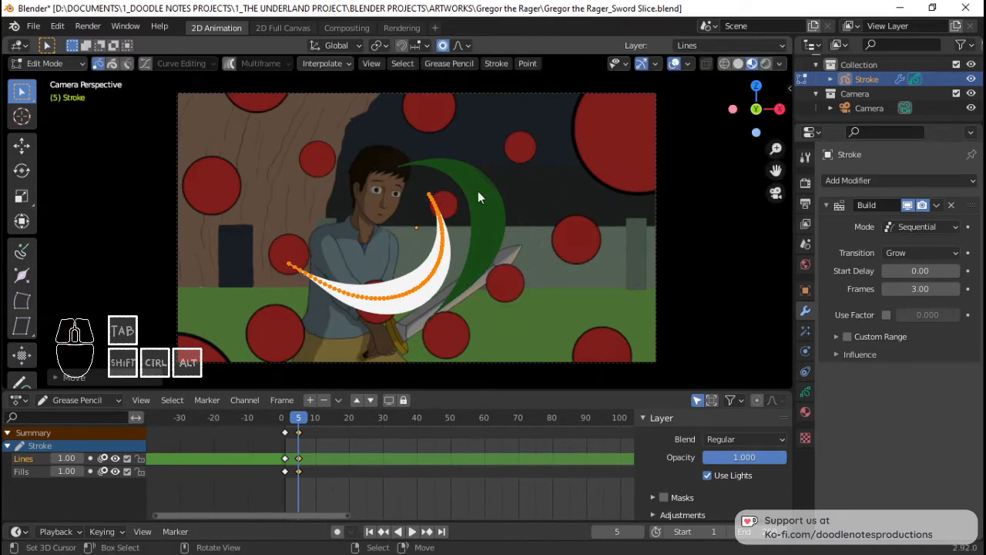
Rotate the frame 5 crescent further and move it over the tree trunk beside the character's head.
{"action": "key", "text": "r"}
{"action": "left_click", "coordinate": [474, 308]}
{"action": "key", "text": "g"}
{"action": "left_click", "coordinate": [449, 312]}
{"action": "key", "text": "r"}
{"action": "left_click", "coordinate": [463, 304]}
{"action": "key", "text": "g"}
{"action": "left_click", "coordinate": [480, 300]}
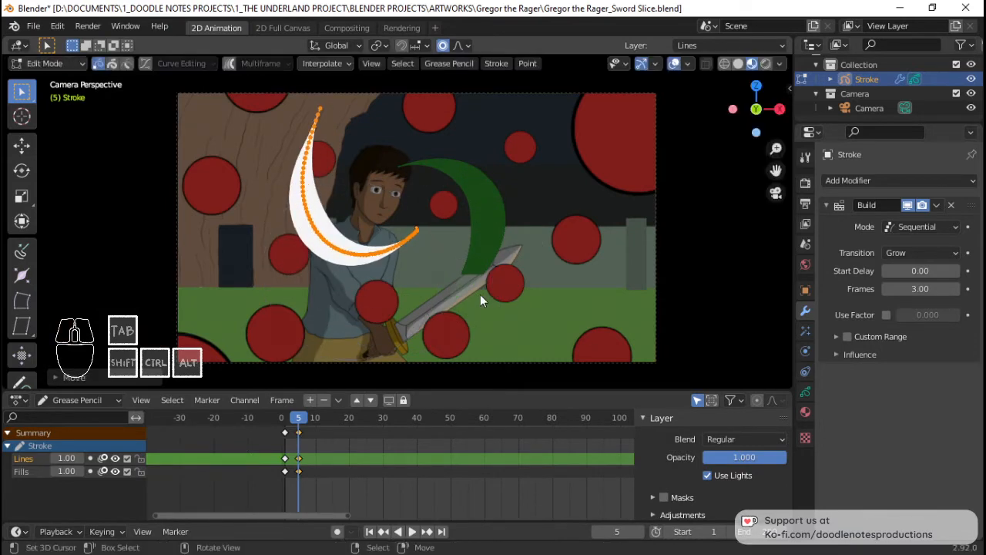
Return to Object Mode and replay the animation from the start to preview both slices.
{"action": "key", "text": "Tab"}
{"action": "key", "text": "space"}
{"action": "key", "text": "space"}
{"action": "left_click", "coordinate": [276, 442]}
{"action": "key", "text": "space"}
{"action": "key", "text": "space"}
{"action": "left_click", "coordinate": [276, 437]}
{"action": "key", "text": "space"}
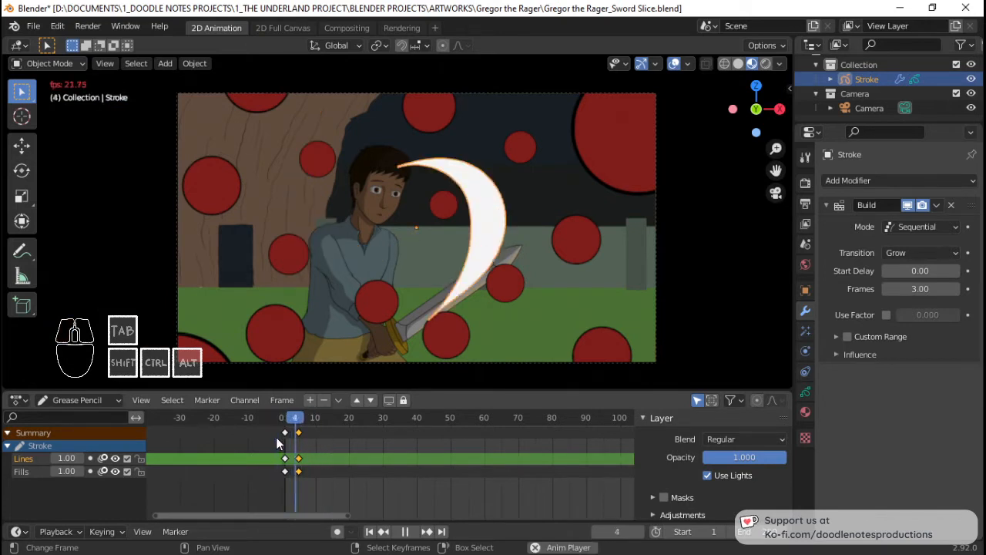
Delete the duplicated Stroke keyframes at frame 5.
{"action": "mouse_move", "coordinate": [276, 437]}
{"action": "left_mouse_down"}
{"action": "mouse_move", "coordinate": [315, 436]}
{"action": "mouse_move", "coordinate": [279, 441]}
{"action": "mouse_move", "coordinate": [291, 436]}
{"action": "left_mouse_up"}
{"action": "right_click", "coordinate": [300, 433]}
{"action": "key", "text": "x"}
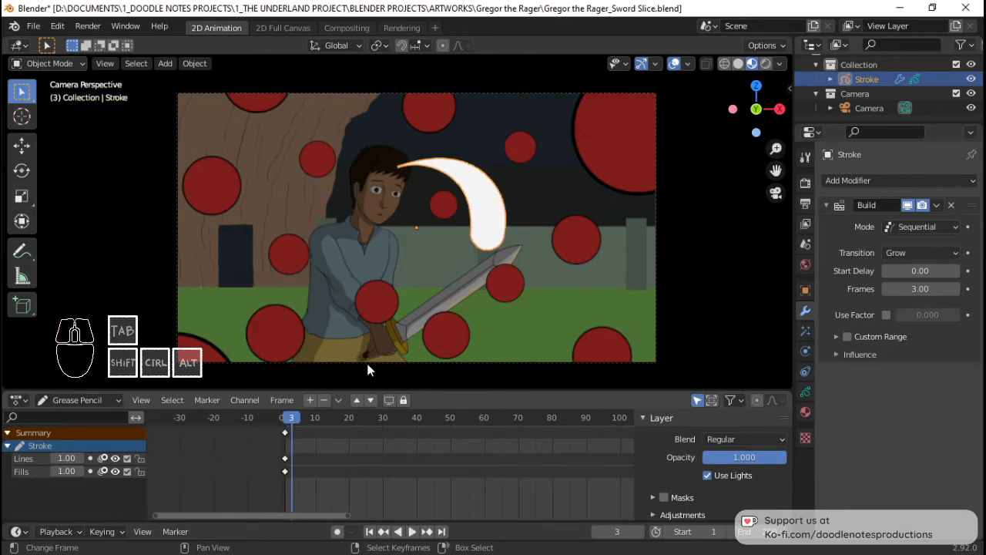
Go back to frame 1, switch the Stroke to Draw Mode and turn off the Build modifier's viewport display.
{"action": "key", "text": "shift+Left"}
{"action": "key", "text": "ctrl+Tab"}
{"action": "left_click", "coordinate": [601, 179]}
{"action": "left_click", "coordinate": [907, 205]}
{"action": "scroll", "coordinate": [501, 204], "scroll_direction": "up", "scroll_amount": 5}
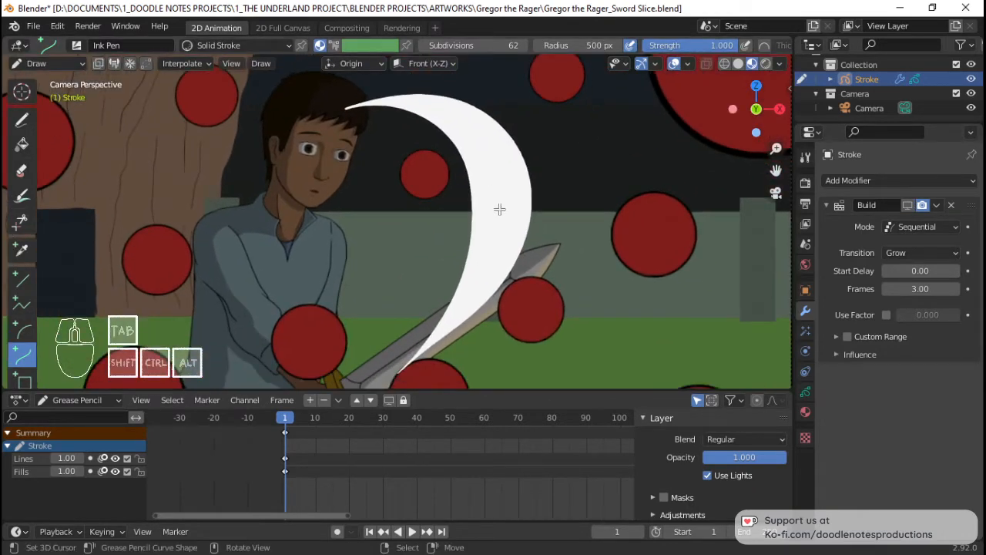
Add a new material slot to the Stroke and create a material named Red in it.
{"action": "left_click", "coordinate": [805, 412]}
{"action": "left_click", "coordinate": [973, 181]}
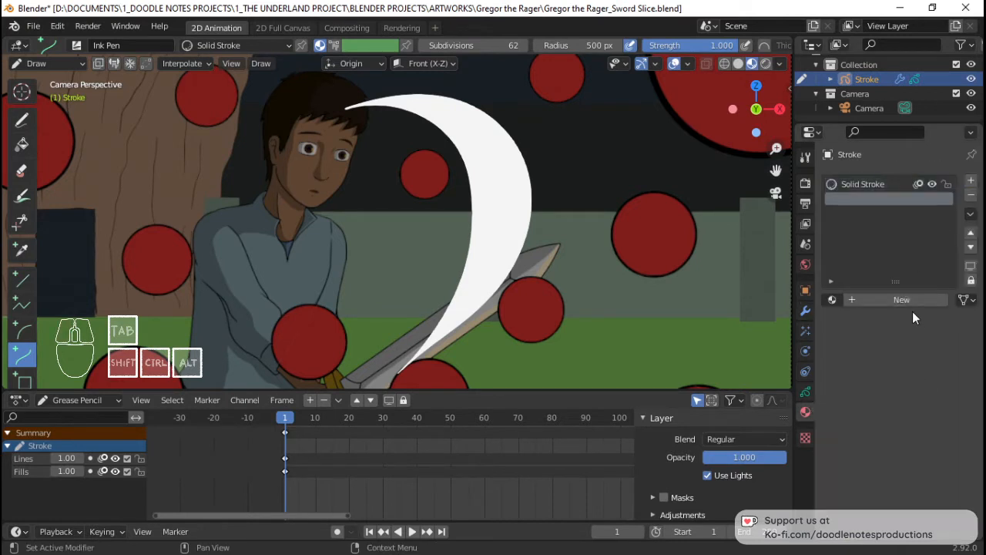
{"action": "left_click", "coordinate": [905, 302]}
{"action": "left_click", "coordinate": [871, 300]}
{"action": "type", "text": "Red"}
{"action": "key", "text": "Return"}
Set the Red material's stroke base color to a bright, saturated red.
{"action": "left_click", "coordinate": [906, 410]}
{"action": "mouse_move", "coordinate": [952, 275]}
{"action": "left_mouse_down"}
{"action": "mouse_move", "coordinate": [951, 250]}
{"action": "mouse_move", "coordinate": [951, 276]}
{"action": "mouse_move", "coordinate": [952, 259]}
{"action": "left_mouse_up"}
{"action": "left_click_drag", "start_coordinate": [887, 285], "coordinate": [884, 300]}
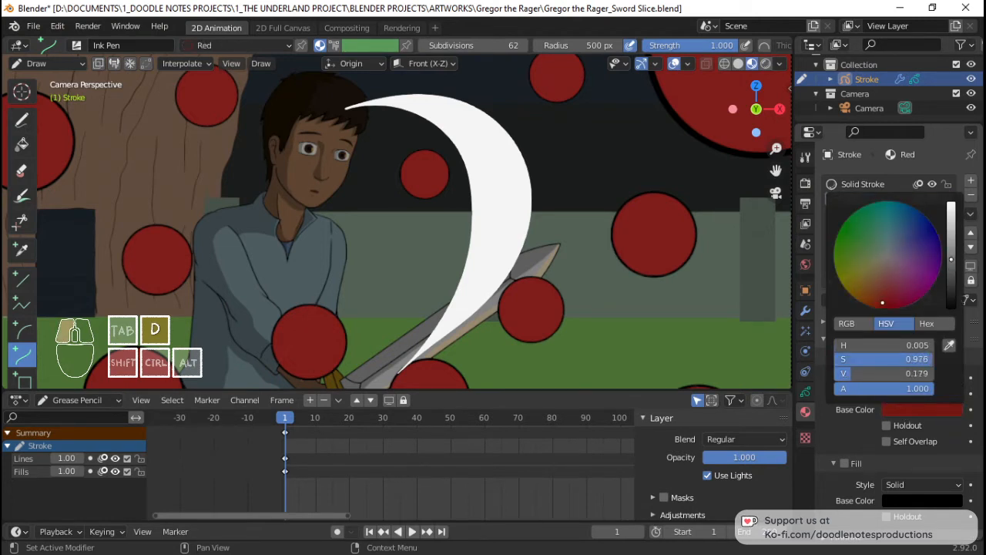
{"action": "left_click_drag", "start_coordinate": [949, 270], "coordinate": [950, 218]}
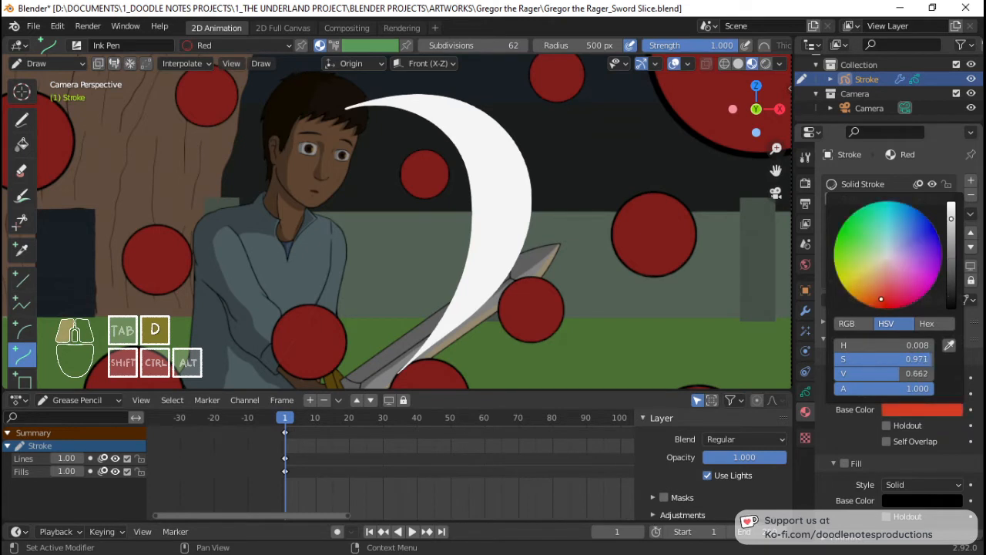
{"action": "left_click_drag", "start_coordinate": [885, 300], "coordinate": [887, 306]}
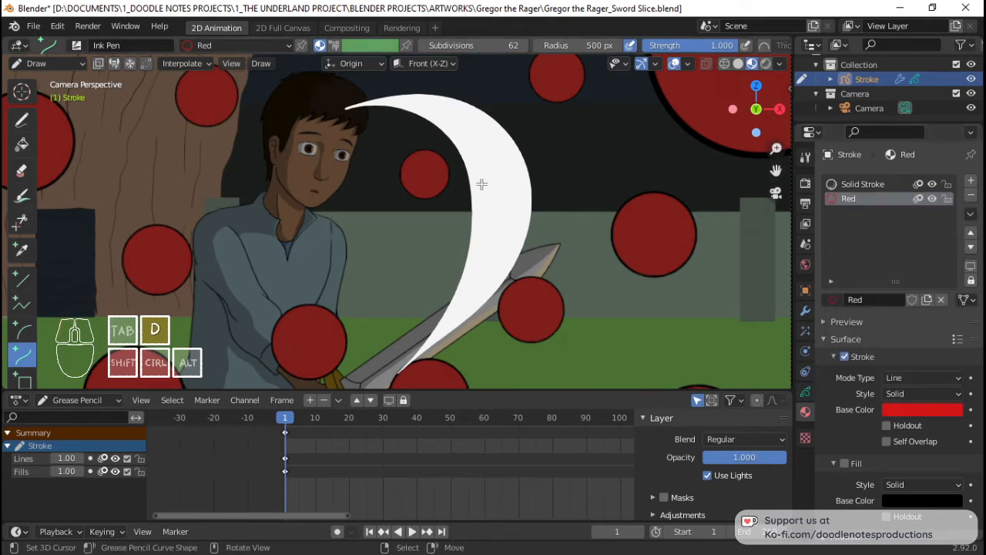
Choose the freehand Draw brush for the Red material and set its radius to 100 px.
{"action": "left_click", "coordinate": [22, 121]}
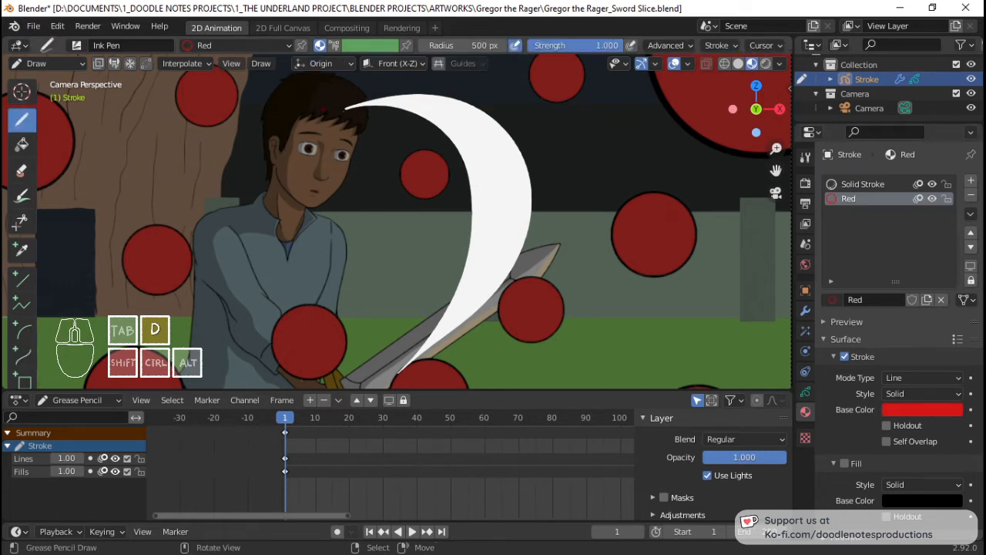
{"action": "key", "text": "d"}
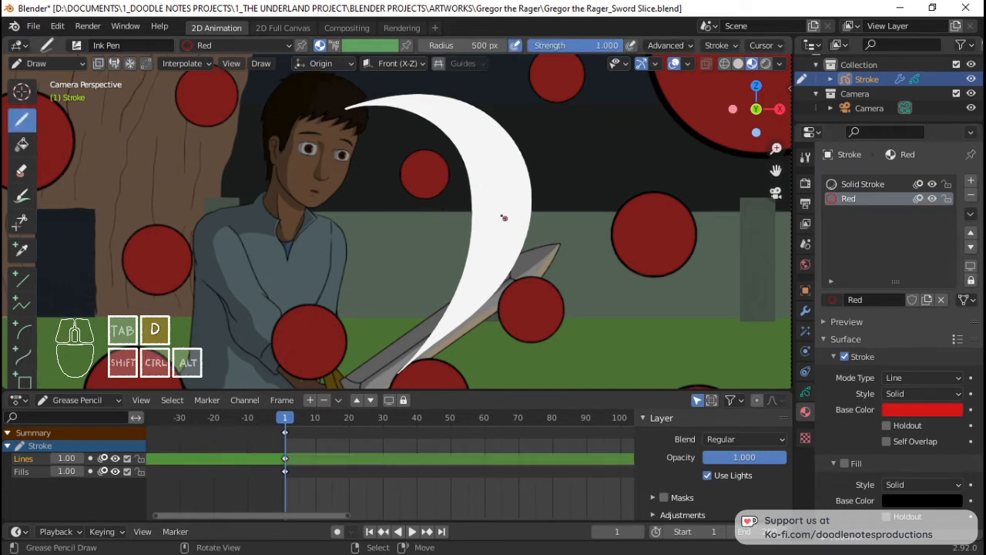
{"action": "left_click", "coordinate": [479, 42]}
{"action": "type", "text": "100"}
{"action": "key", "text": "Return"}
Draw one short tapered red stroke on each side of the white slice, undoing and redrawing until the shapes look right.
{"action": "key", "text": "ctrl+z"}
{"action": "key", "text": "ctrl+z"}
{"action": "left_click_drag", "start_coordinate": [561, 184], "coordinate": [574, 185]}
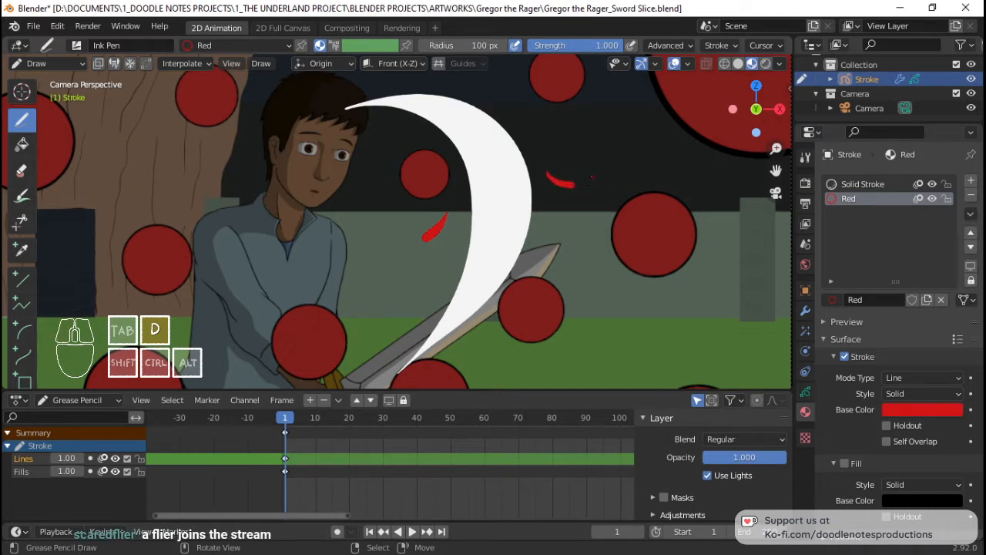
{"action": "key", "text": "ctrl+z"}
{"action": "key", "text": "ctrl+z"}
{"action": "key", "text": "ctrl+z"}
{"action": "key", "text": "ctrl+z"}
{"action": "key", "text": "ctrl+z"}
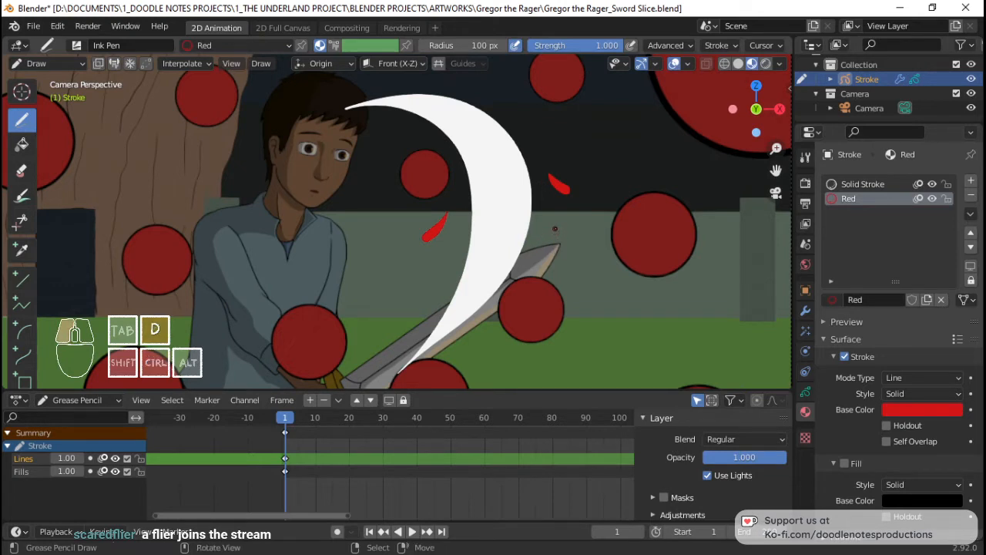
Draw a short red stroke near the sword tip, on the outer side of the slice.
{"action": "key", "text": "ctrl+z"}
{"action": "left_click_drag", "start_coordinate": [552, 226], "coordinate": [560, 243]}
{"action": "key", "text": "ctrl+z"}
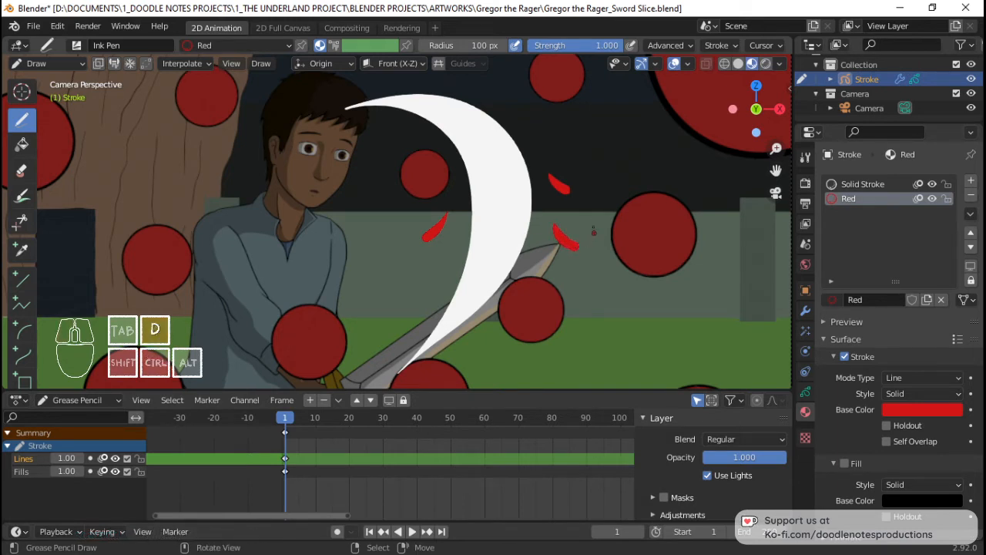
Set the Build modifier's mode to Concurrent.
{"action": "left_click", "coordinate": [805, 310]}
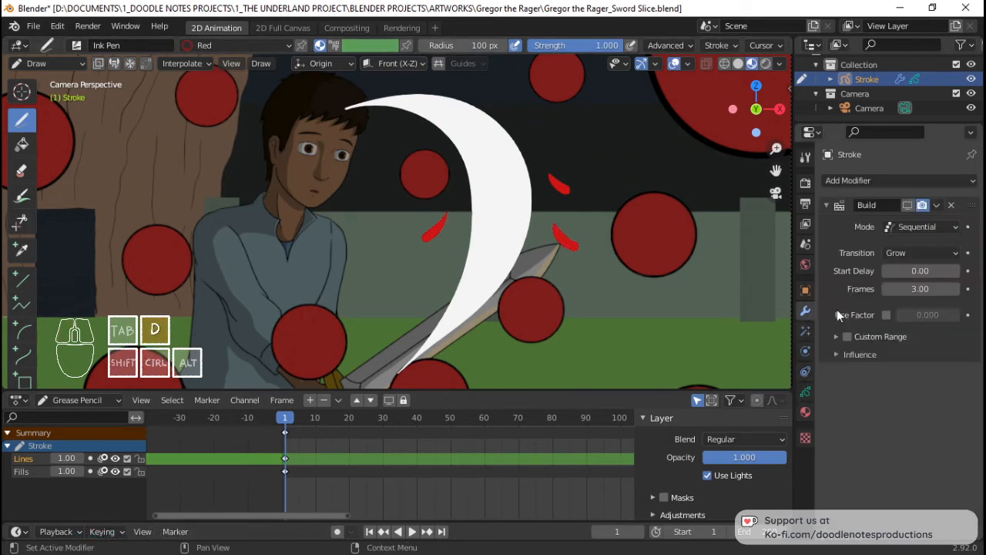
{"action": "left_click", "coordinate": [898, 226]}
{"action": "left_click", "coordinate": [911, 261]}
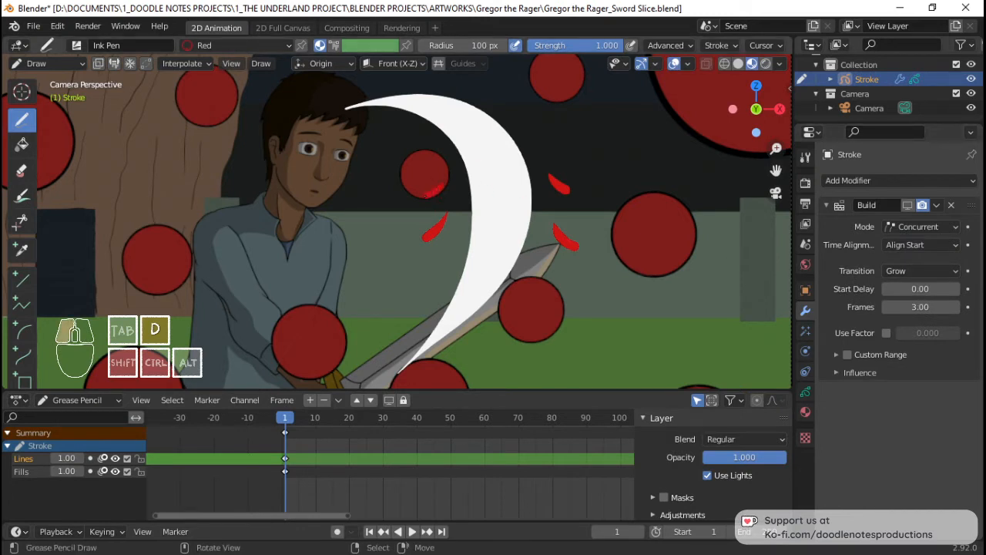
Draw short red strokes over the small red circle inside the slice and beside its upper outer edge.
{"action": "key", "text": "ctrl+z"}
{"action": "left_click_drag", "start_coordinate": [445, 175], "coordinate": [423, 199]}
{"action": "key", "text": "ctrl+z"}
{"action": "left_click_drag", "start_coordinate": [439, 172], "coordinate": [428, 179]}
{"action": "left_click_drag", "start_coordinate": [538, 141], "coordinate": [537, 137]}
{"action": "key", "text": "ctrl+z"}
{"action": "key", "text": "ctrl+z"}
{"action": "left_click_drag", "start_coordinate": [539, 136], "coordinate": [566, 127]}
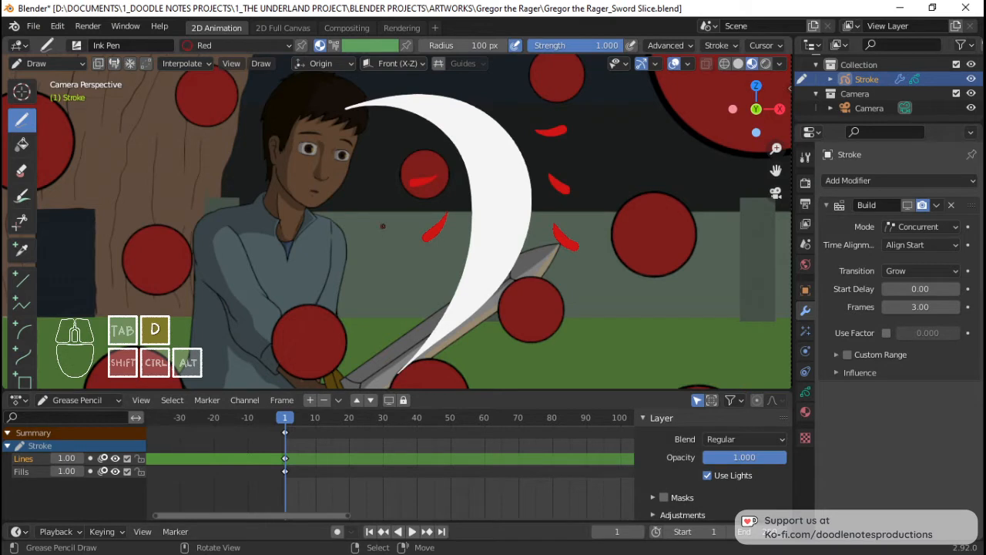
Draw another short red stroke beside the red circle above the slice's outer edge.
{"action": "mouse_move", "coordinate": [594, 151]}
{"action": "middle_mouse_down", "text": "shift"}
{"action": "mouse_move", "coordinate": [498, 129]}
{"action": "mouse_move", "coordinate": [527, 141]}
{"action": "middle_mouse_up", "text": "shift"}
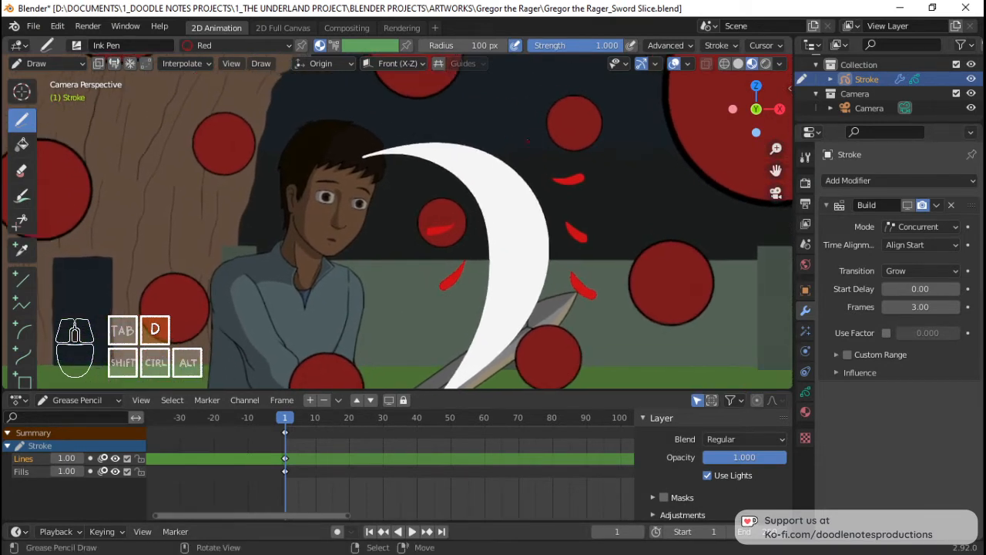
{"action": "mouse_move", "coordinate": [525, 137]}
{"action": "left_mouse_down"}
{"action": "mouse_move", "coordinate": [534, 112]}
{"action": "mouse_move", "coordinate": [524, 145]}
{"action": "mouse_move", "coordinate": [546, 130]}
{"action": "left_mouse_up"}
{"action": "key", "text": "ctrl+z"}
{"action": "key", "text": "ctrl+z"}
{"action": "key", "text": "ctrl+z"}
{"action": "key", "text": "ctrl+z"}
{"action": "key", "text": "ctrl+z"}
{"action": "middle_click_drag", "start_coordinate": [548, 296], "coordinate": [551, 246], "text": "shift"}
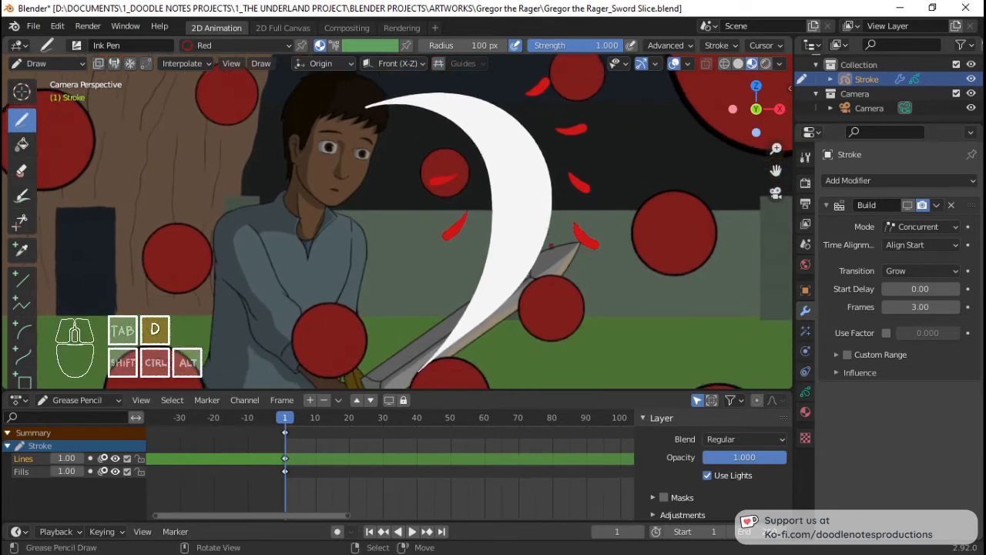
Undo the recent red strokes and the Build mode change, keeping only the first stroke on each side.
{"action": "key", "text": "ctrl+z"}
{"action": "key", "text": "ctrl+z"}
{"action": "key", "text": "ctrl+z"}
{"action": "key", "text": "ctrl+z"}
{"action": "key", "text": "ctrl+z"}
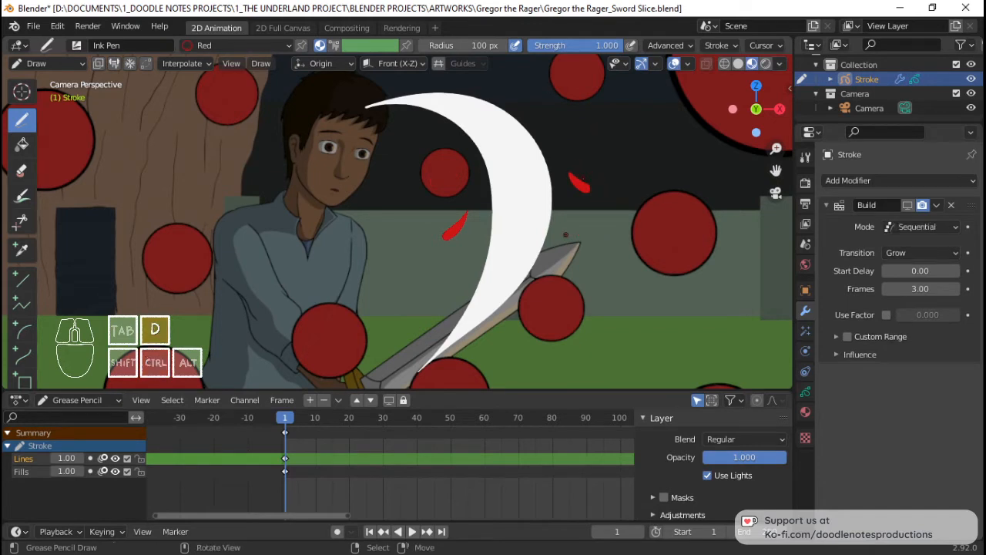
Try additional short red strokes by the sword tip, the slice's upper outer edge and the small red circle.
{"action": "left_click_drag", "start_coordinate": [568, 229], "coordinate": [583, 236]}
{"action": "left_click_drag", "start_coordinate": [557, 135], "coordinate": [575, 123]}
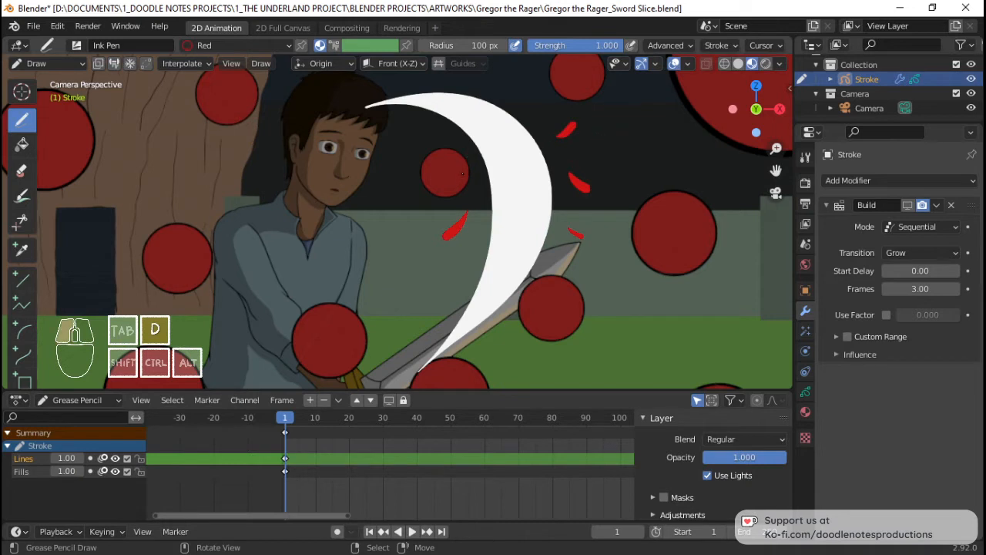
{"action": "key", "text": "ctrl+z"}
{"action": "left_click_drag", "start_coordinate": [429, 137], "coordinate": [452, 144]}
{"action": "key", "text": "ctrl+z"}
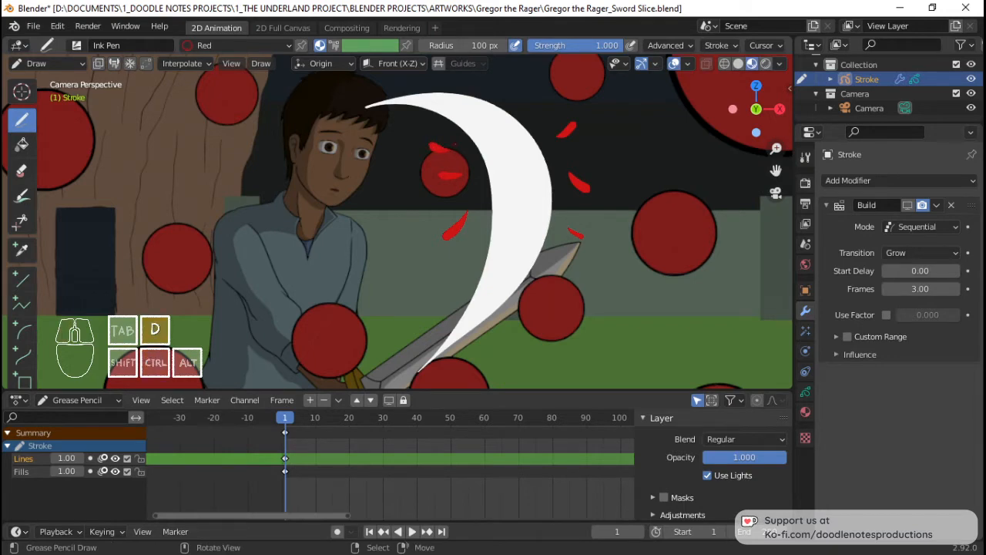
Draw small red strokes at the sword tip, below the inner stroke and at the edge of the small red circle.
{"action": "middle_click_drag", "start_coordinate": [507, 166], "coordinate": [581, 217], "text": "ctrl"}
{"action": "left_click_drag", "start_coordinate": [584, 236], "coordinate": [586, 236]}
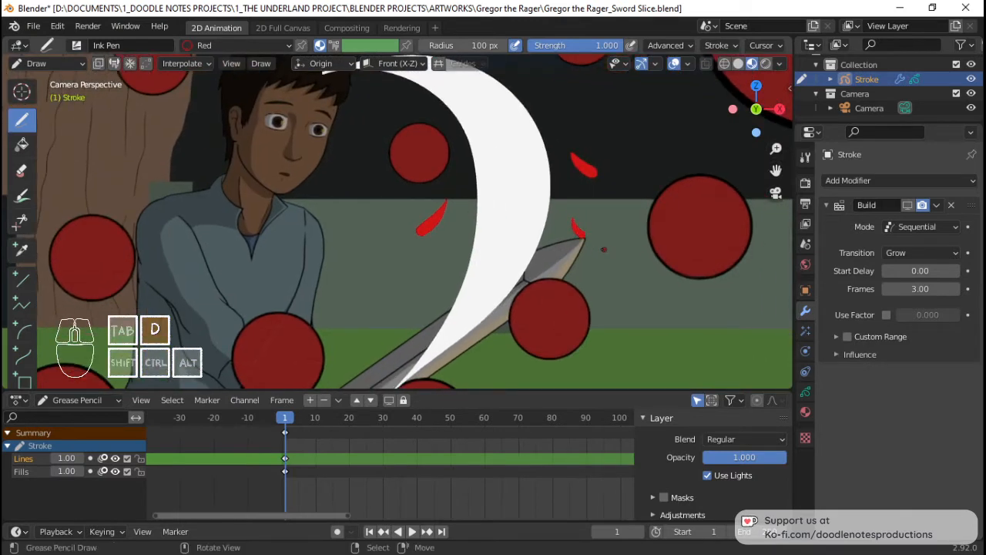
{"action": "left_click_drag", "start_coordinate": [452, 241], "coordinate": [449, 244]}
{"action": "key", "text": "ctrl+z"}
{"action": "key", "text": "ctrl+z"}
{"action": "left_click_drag", "start_coordinate": [459, 239], "coordinate": [445, 251]}
{"action": "key", "text": "ctrl+z"}
{"action": "middle_click_drag", "start_coordinate": [462, 175], "coordinate": [461, 212], "text": "shift"}
{"action": "left_click_drag", "start_coordinate": [457, 194], "coordinate": [457, 195]}
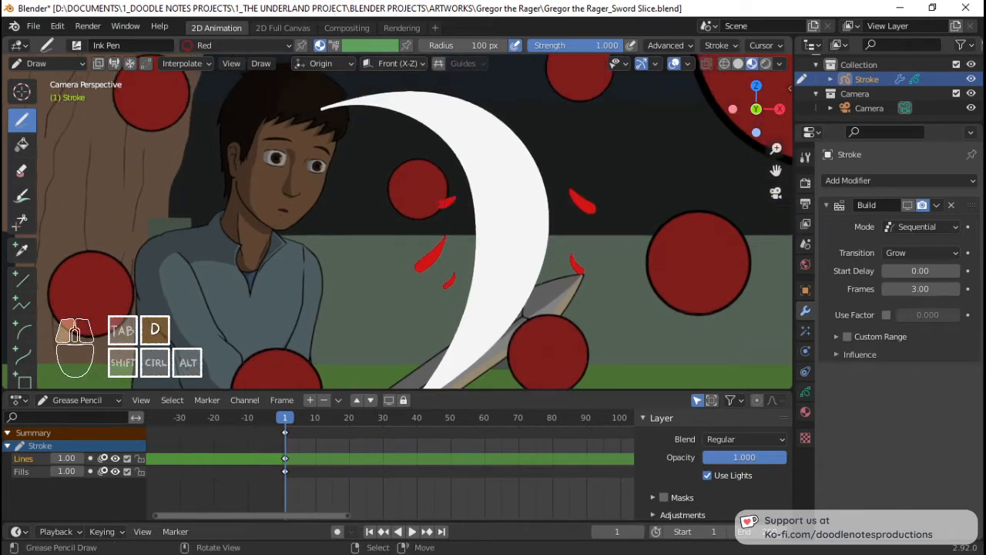
Add a short red stroke beside the slice's upper outer edge and redraw the one on the small red circle.
{"action": "middle_click_drag", "start_coordinate": [494, 191], "coordinate": [486, 200], "text": "ctrl"}
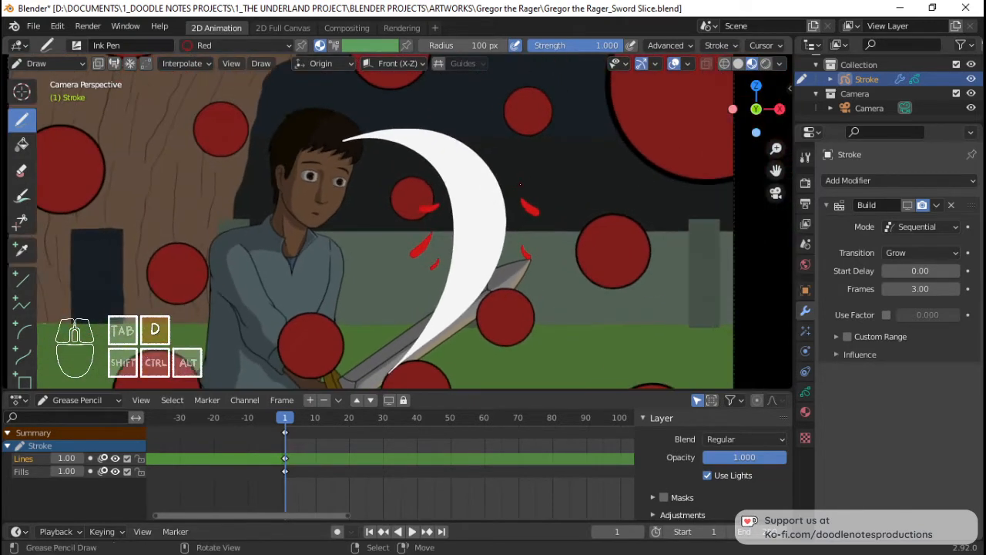
{"action": "key", "text": "ctrl+z"}
{"action": "left_click", "coordinate": [433, 202]}
{"action": "left_click_drag", "start_coordinate": [514, 175], "coordinate": [530, 169]}
{"action": "key", "text": "ctrl+z"}
{"action": "left_click_drag", "start_coordinate": [414, 207], "coordinate": [430, 205]}
Save the Blender file and switch the Stroke to Object Mode.
{"action": "scroll", "coordinate": [520, 179], "scroll_direction": "down", "scroll_amount": 3}
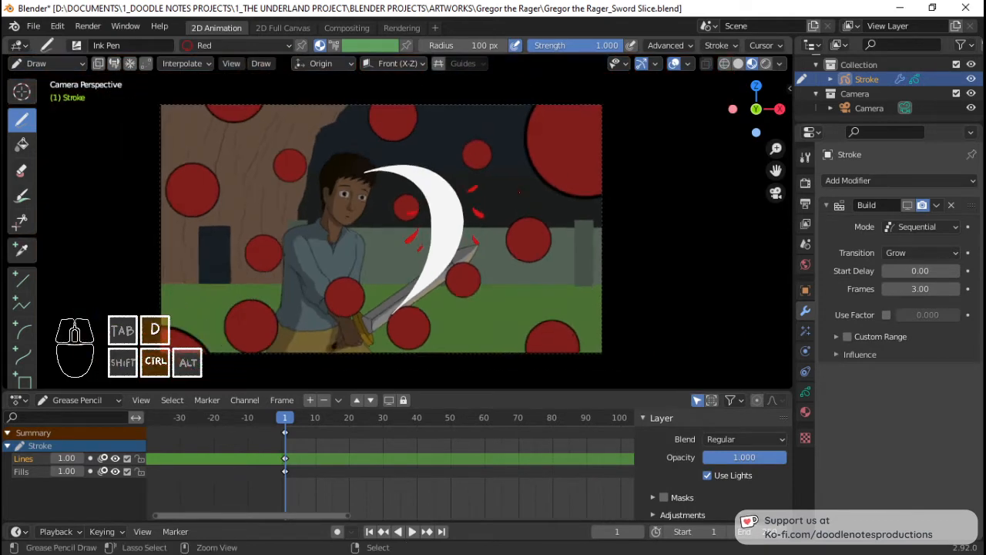
{"action": "scroll", "coordinate": [520, 179], "scroll_direction": "up", "scroll_amount": 1}
{"action": "key", "text": "ctrl+s"}
{"action": "key", "text": "ctrl+Tab"}
{"action": "left_click", "coordinate": [408, 180]}
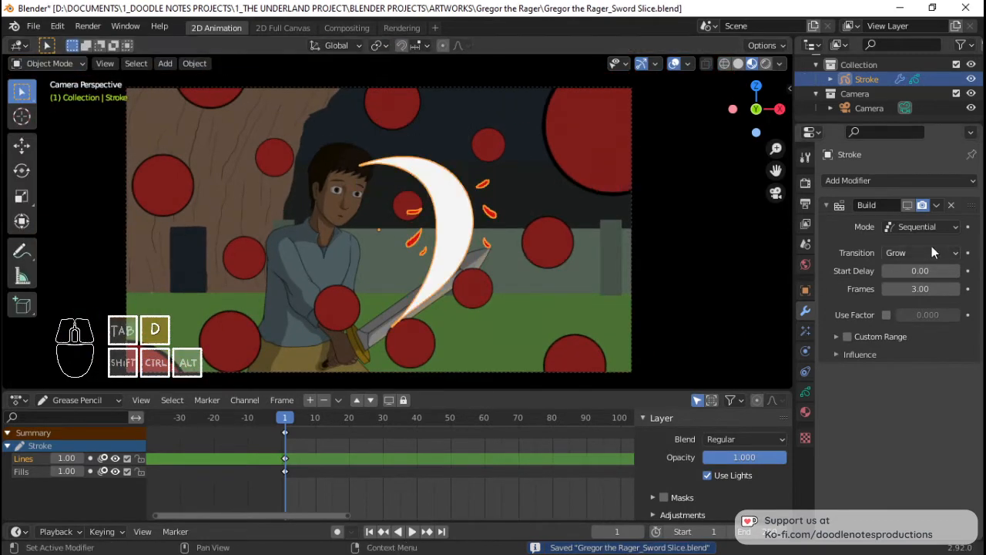
Turn on the Build modifier's viewport display and play the animation briefly.
{"action": "left_click", "coordinate": [907, 207]}
{"action": "key", "text": "space"}
{"action": "key", "text": "space"}
Replay the slice animation and step through frames 1 to 5 to check how the strokes build up.
{"action": "left_click", "coordinate": [284, 460]}
{"action": "left_click_drag", "start_coordinate": [283, 460], "coordinate": [296, 461]}
{"action": "key", "text": "alt+a"}
{"action": "mouse_move", "coordinate": [296, 427]}
{"action": "left_mouse_down"}
{"action": "mouse_move", "coordinate": [278, 429]}
{"action": "mouse_move", "coordinate": [291, 435]}
{"action": "left_mouse_up"}
{"action": "key", "text": "space"}
{"action": "key", "text": "space"}
{"action": "key", "text": "Right"}
{"action": "key", "text": "Right"}
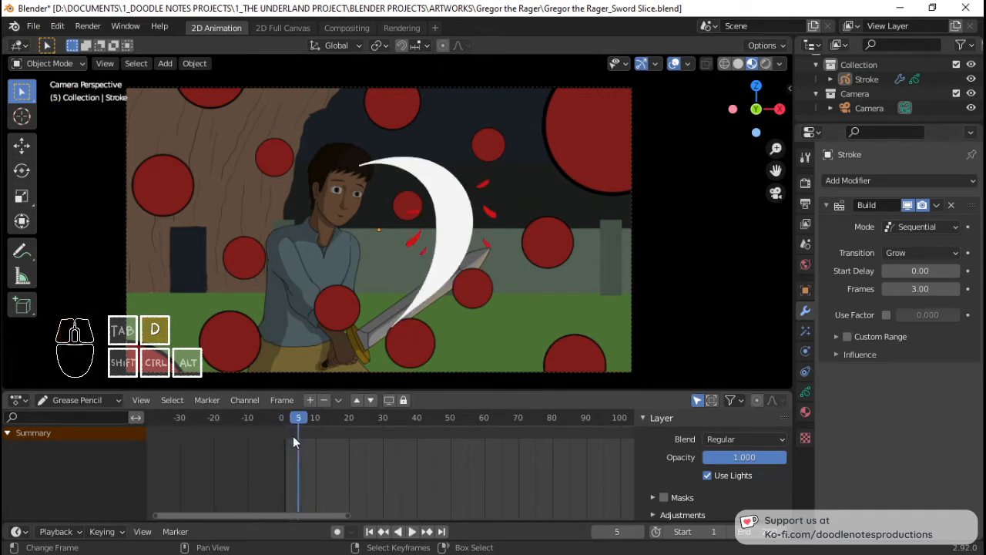
{"action": "key", "text": "Left"}
{"action": "key", "text": "Left"}
{"action": "key", "text": "Left"}
{"action": "key", "text": "Left"}
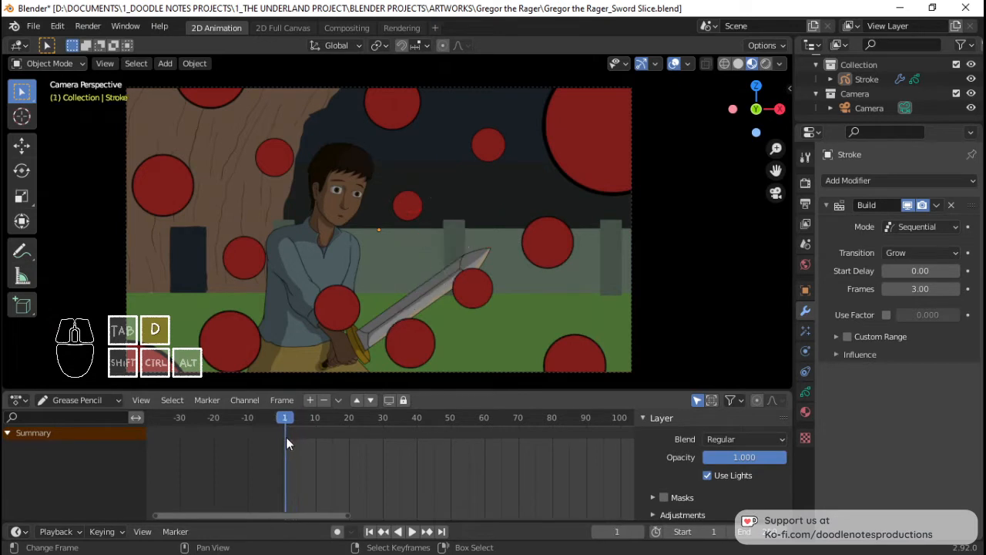
Turn off the Build modifier's viewport display in Object Mode and select the white slice at frame 1.
{"action": "key", "text": "Tab"}
{"action": "key", "text": "ctrl+Tab"}
{"action": "left_click", "coordinate": [388, 256]}
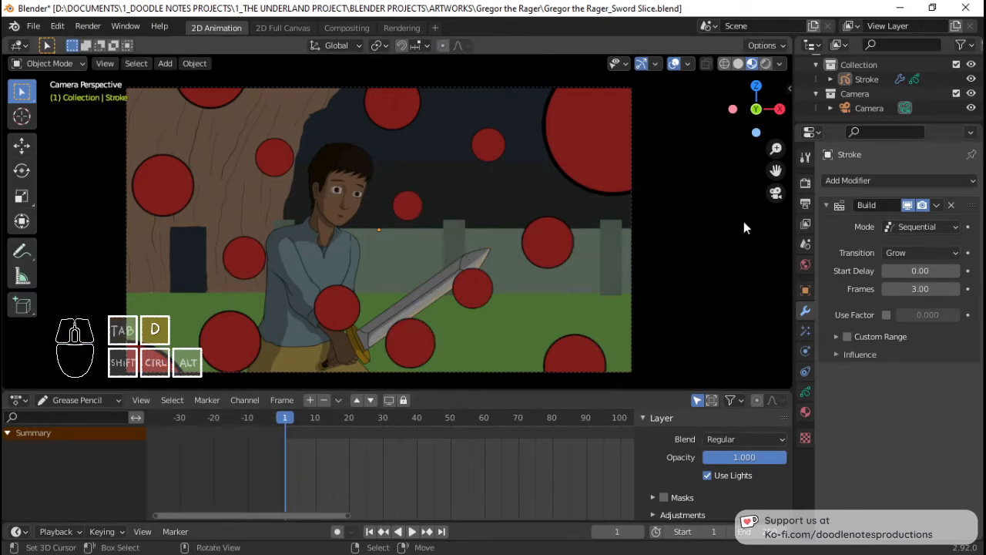
{"action": "left_click", "coordinate": [908, 206]}
{"action": "left_click", "coordinate": [457, 218]}
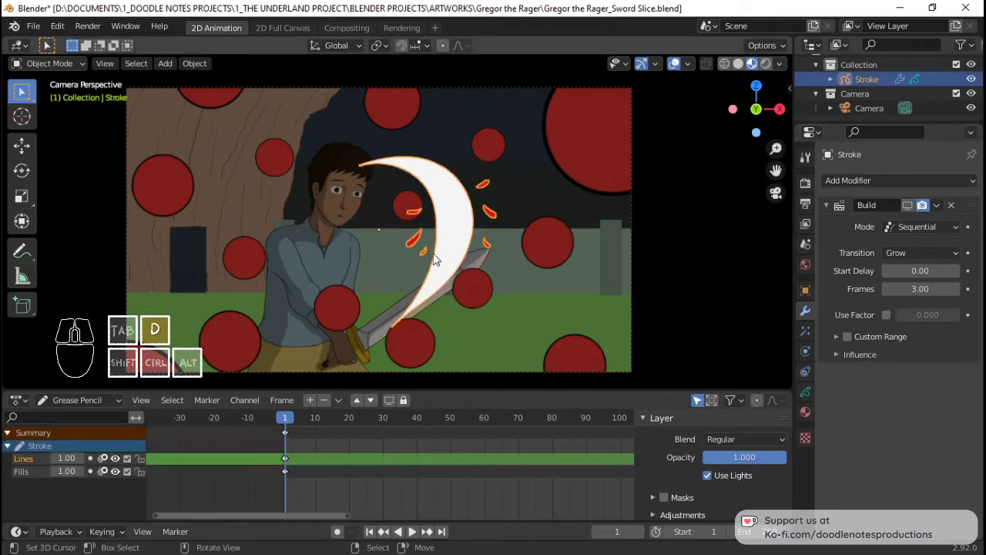
Examine the Stroke's points and frame 1 keyframes up close in Edit Mode and return to Object Mode.
{"action": "scroll", "coordinate": [282, 468], "scroll_direction": "up", "scroll_amount": 4}
{"action": "middle_click_drag", "start_coordinate": [276, 467], "coordinate": [409, 466]}
{"action": "scroll", "coordinate": [410, 466], "scroll_direction": "up", "scroll_amount": 6}
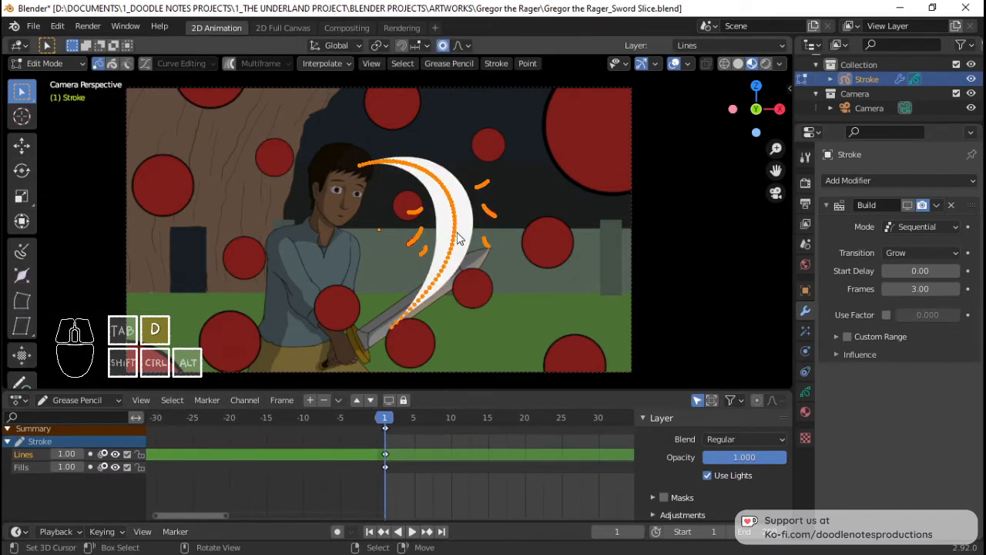
{"action": "scroll", "coordinate": [470, 247], "scroll_direction": "up", "scroll_amount": 5}
{"action": "mouse_move", "coordinate": [387, 410]}
{"action": "left_mouse_down"}
{"action": "mouse_move", "coordinate": [375, 416]}
{"action": "mouse_move", "coordinate": [391, 416]}
{"action": "left_mouse_up"}
{"action": "key", "text": "Tab"}
{"action": "key", "text": "Tab"}
{"action": "key", "text": "ctrl+Tab"}
{"action": "left_click", "coordinate": [354, 227]}
{"action": "left_click_drag", "start_coordinate": [391, 464], "coordinate": [386, 465]}
Turn the Build modifier's viewport display back on and play the slice animation repeatedly from frame 1.
{"action": "left_click", "coordinate": [905, 205]}
{"action": "key", "text": "space"}
{"action": "key", "text": "space"}
{"action": "left_click", "coordinate": [388, 443]}
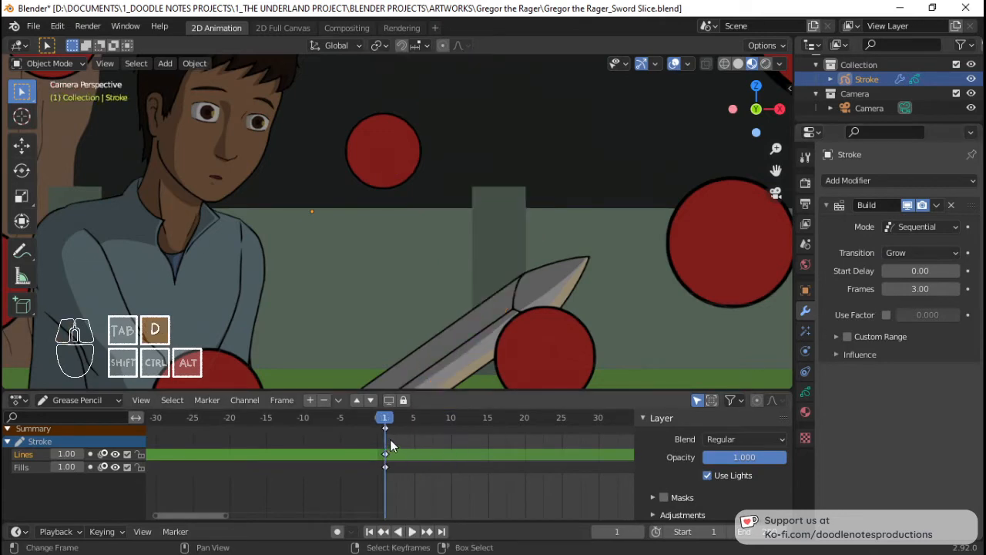
{"action": "scroll", "coordinate": [465, 242], "scroll_direction": "down", "scroll_amount": 4}
{"action": "key", "text": "alt+a"}
{"action": "key", "text": "space"}
{"action": "key", "text": "space"}
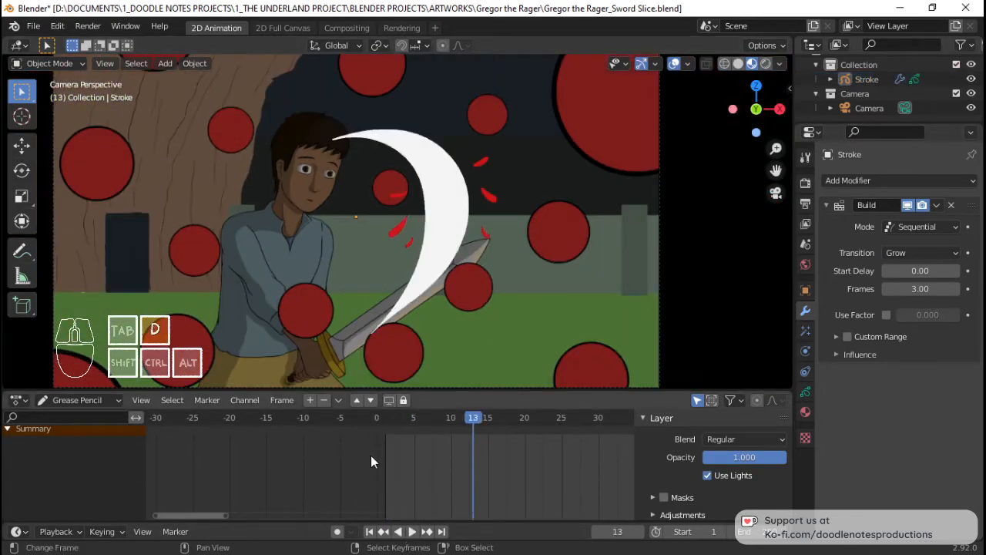
{"action": "left_click", "coordinate": [385, 446]}
{"action": "key", "text": "space"}
{"action": "key", "text": "space"}
{"action": "left_click", "coordinate": [391, 434]}
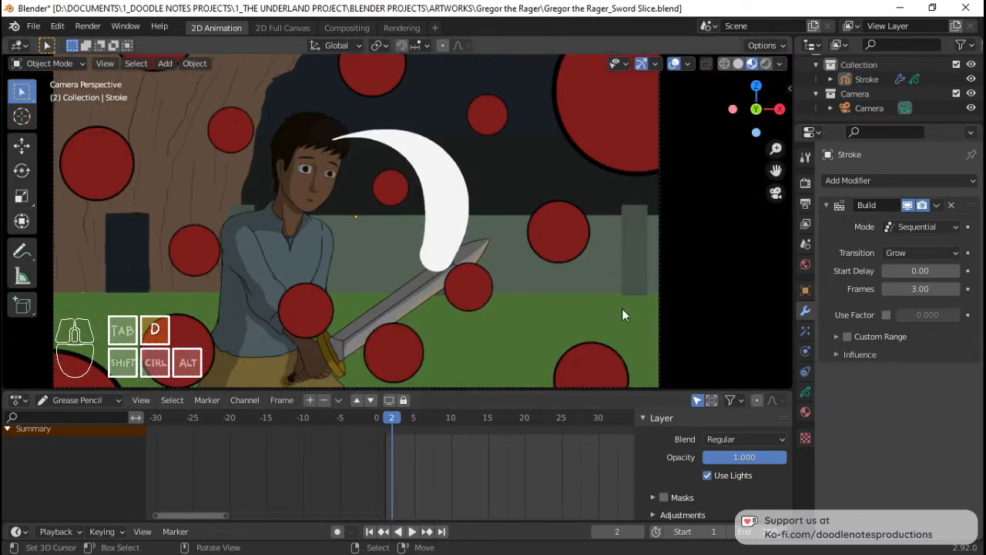
Select the camera and hide its Ref.png background image.
{"action": "left_click", "coordinate": [658, 277]}
{"action": "left_click", "coordinate": [805, 350]}
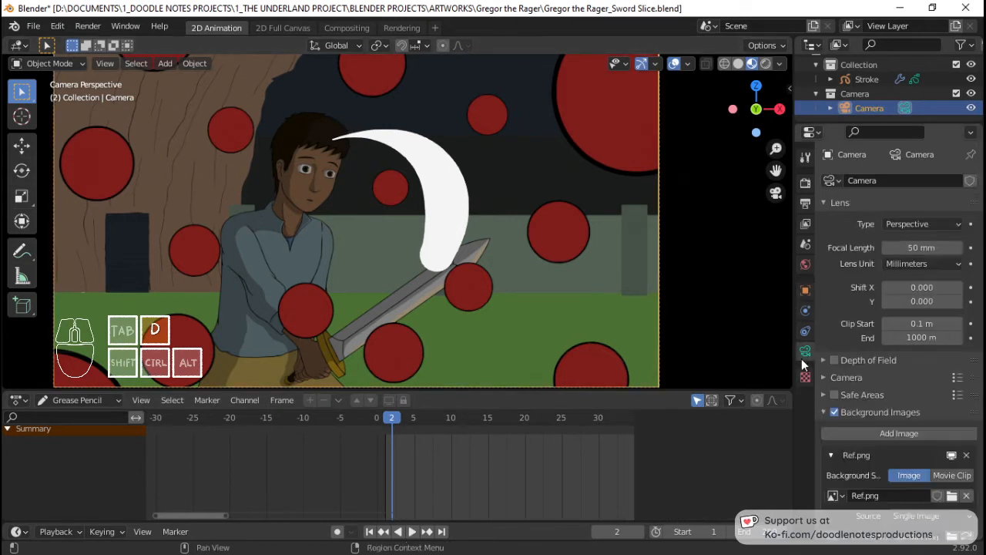
{"action": "left_click", "coordinate": [951, 455]}
Play the slice animation against the plain background, return to frame 1 and briefly toggle the reference image for comparison.
{"action": "key", "text": "space"}
{"action": "key", "text": "space"}
{"action": "mouse_move", "coordinate": [382, 471]}
{"action": "left_mouse_down"}
{"action": "mouse_move", "coordinate": [410, 470]}
{"action": "mouse_move", "coordinate": [386, 461]}
{"action": "left_mouse_up"}
{"action": "left_click", "coordinate": [382, 463]}
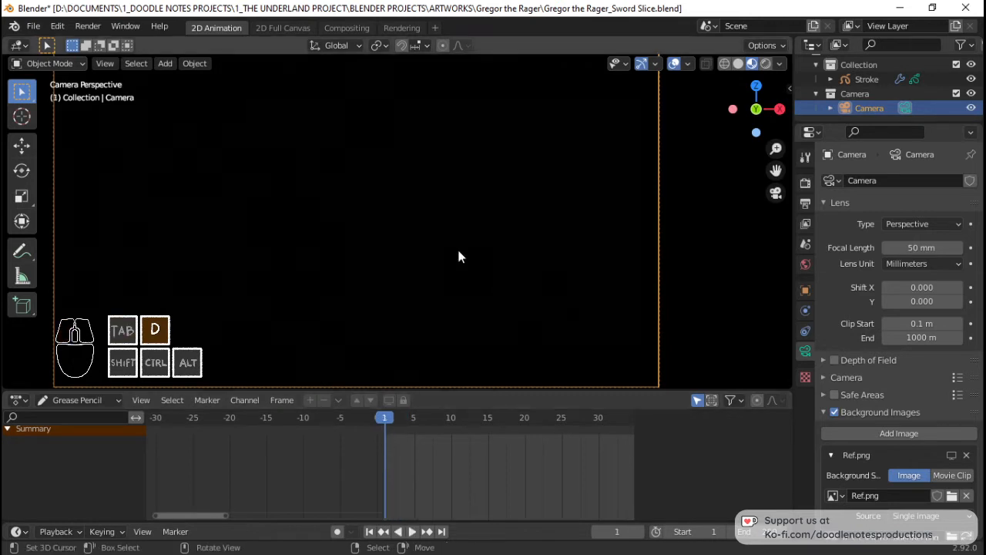
{"action": "left_click", "coordinate": [952, 456]}
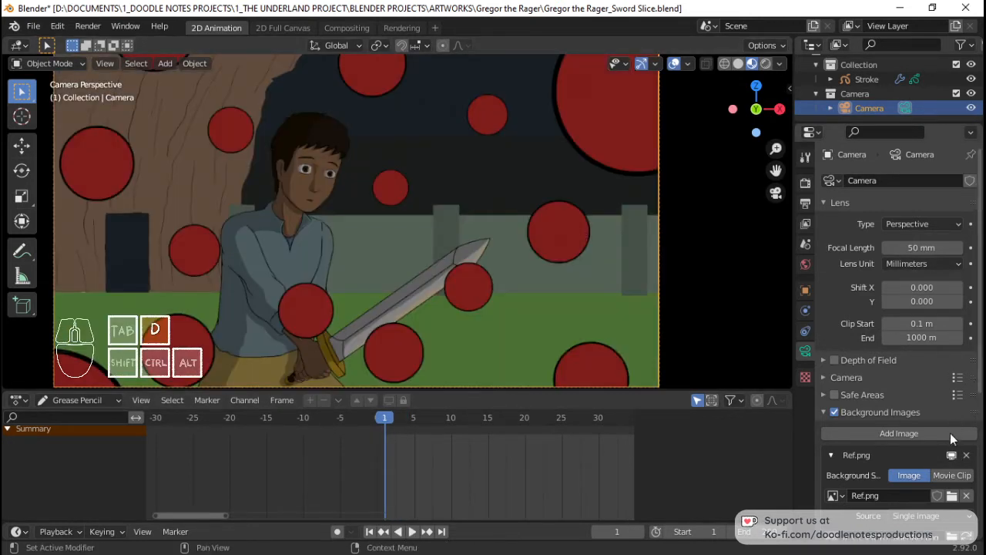
{"action": "left_click", "coordinate": [952, 455]}
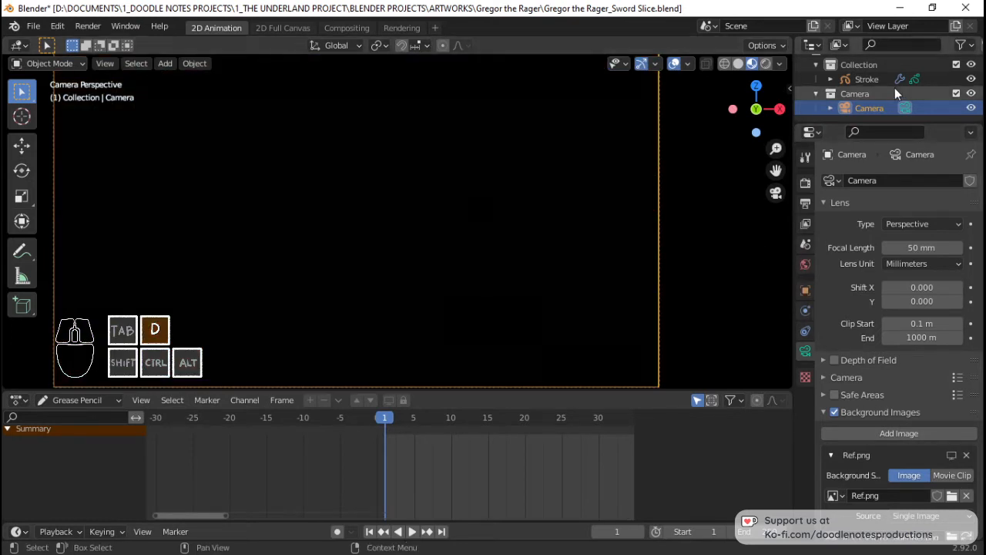
Put the Stroke in Edit Mode and rename its Lines layer to MAIN.
{"action": "left_click", "coordinate": [871, 81]}
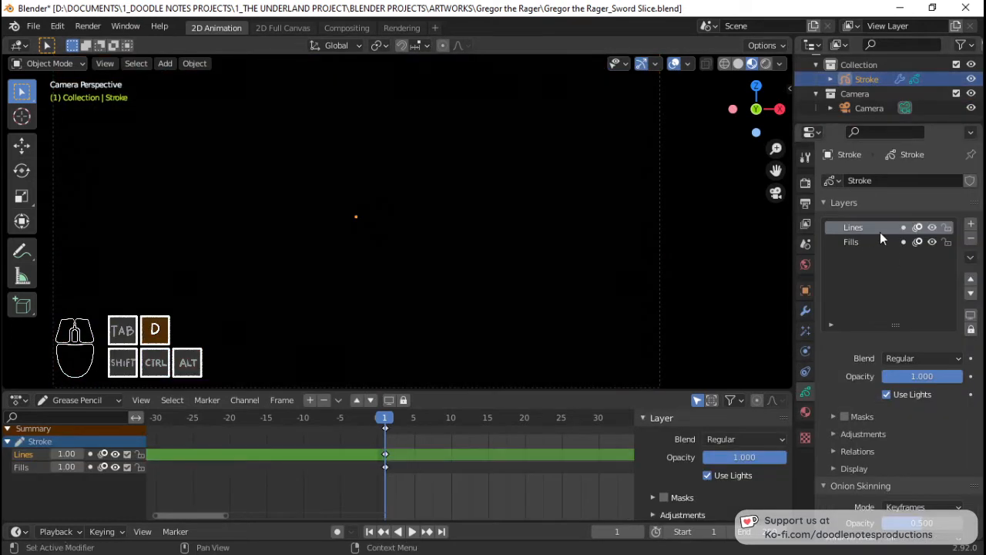
{"action": "key", "text": "Tab"}
{"action": "left_click", "coordinate": [908, 243]}
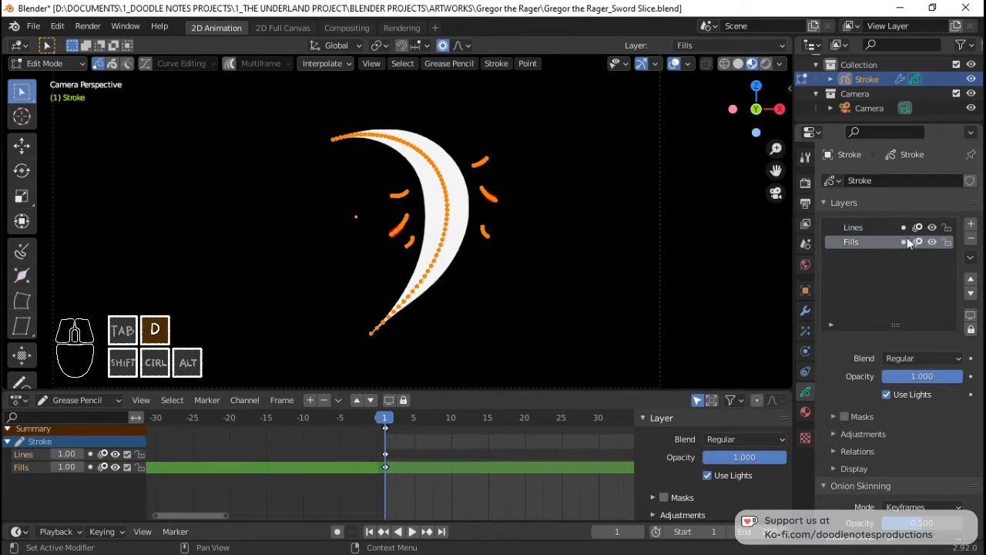
{"action": "left_click", "coordinate": [875, 229]}
{"action": "type", "text": "MAIN"}
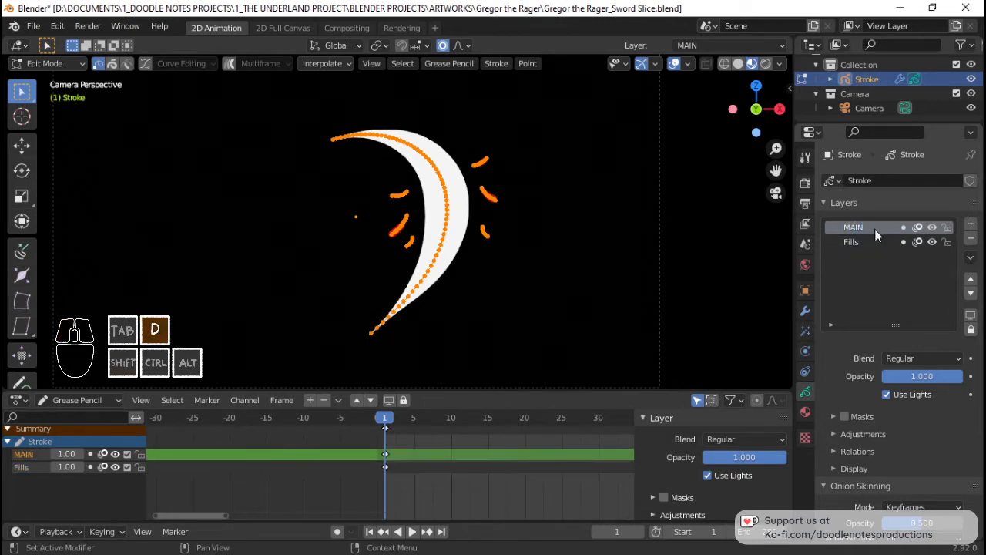
Rename the Stroke's Fills layer to SUB.
{"action": "left_click", "coordinate": [871, 237]}
{"action": "double_click", "coordinate": [871, 241]}
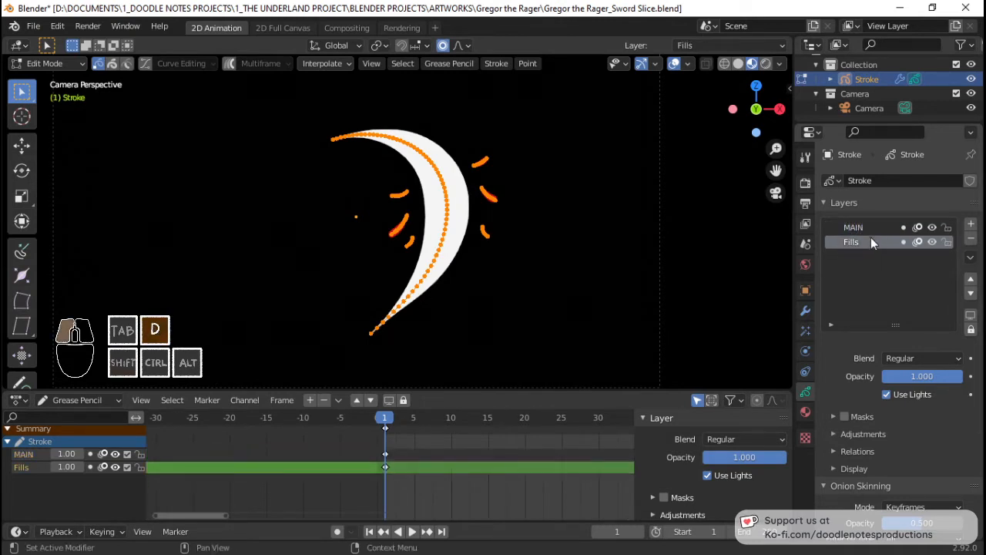
{"action": "key", "text": "shift"}
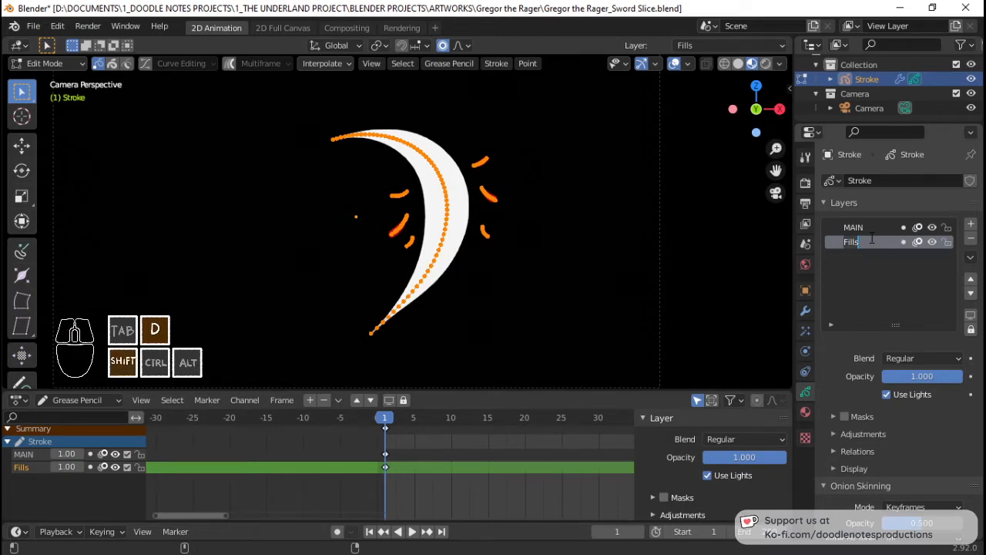
{"action": "type", "text": "SUB"}
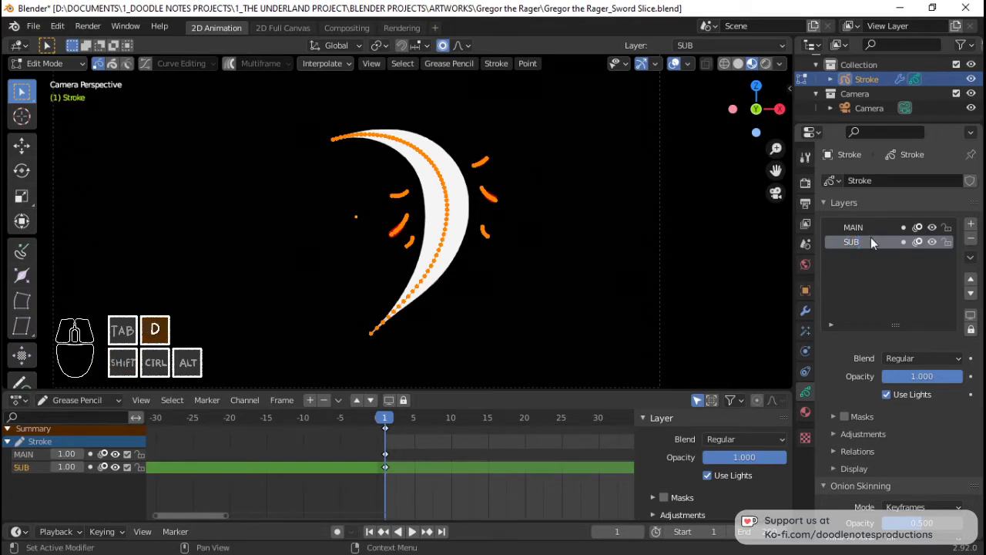
Leave Edit Mode, turn off the Build modifier's viewport display and return to the Stroke's layer settings.
{"action": "key", "text": "Tab"}
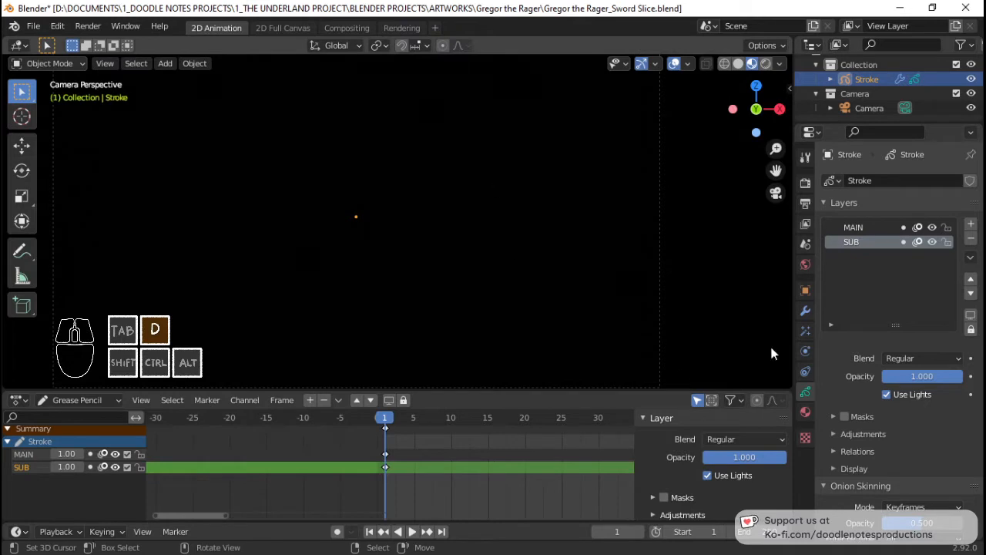
{"action": "left_click", "coordinate": [805, 311]}
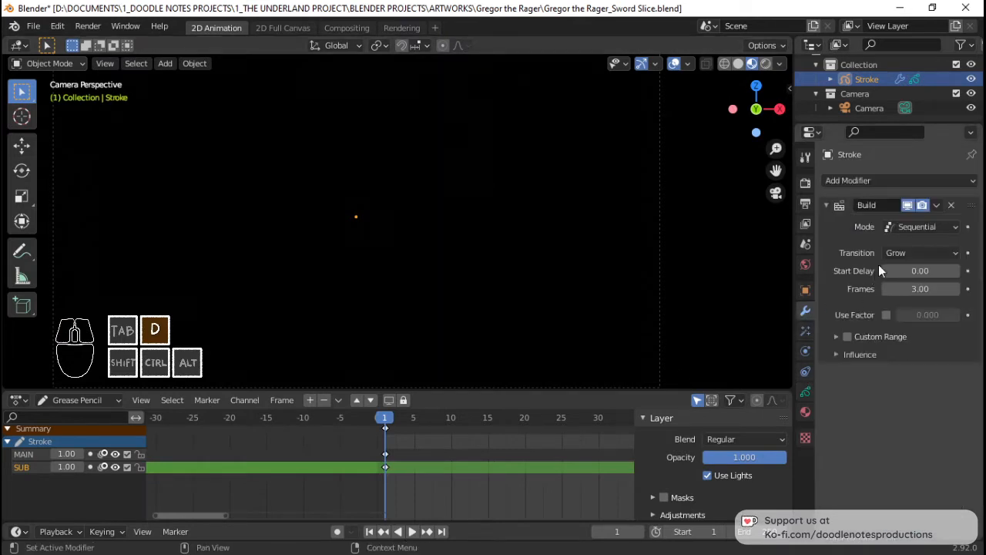
{"action": "left_click", "coordinate": [911, 203]}
{"action": "left_click", "coordinate": [805, 392]}
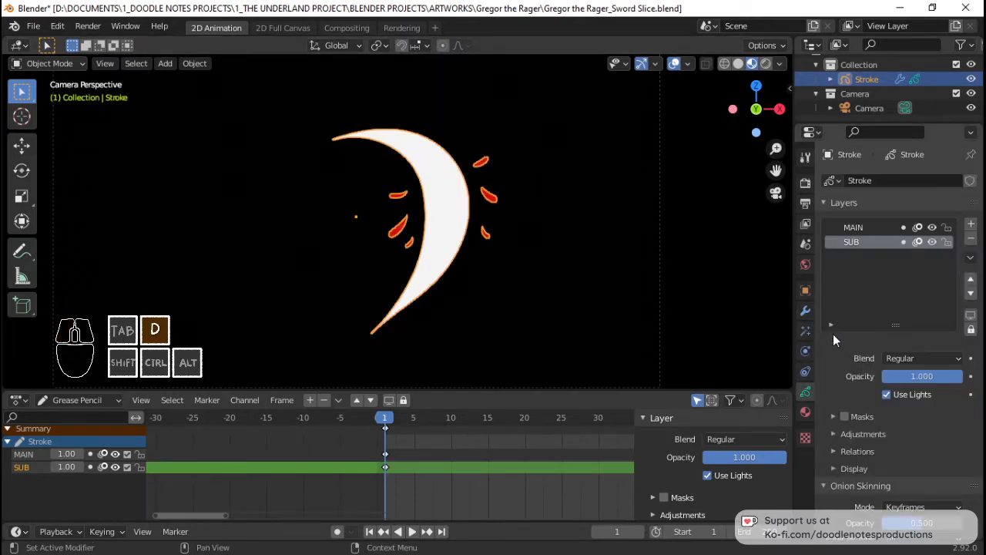
Select all six red accent strokes in Edit Mode, move them to the SUB layer and save the file.
{"action": "key", "text": "Tab"}
{"action": "scroll", "coordinate": [488, 177], "scroll_direction": "up", "scroll_amount": 3}
{"action": "key", "text": "alt+a"}
{"action": "key", "text": "c"}
{"action": "scroll", "coordinate": [370, 214], "scroll_direction": "down", "scroll_amount": 4}
{"action": "left_click_drag", "start_coordinate": [339, 216], "coordinate": [351, 227]}
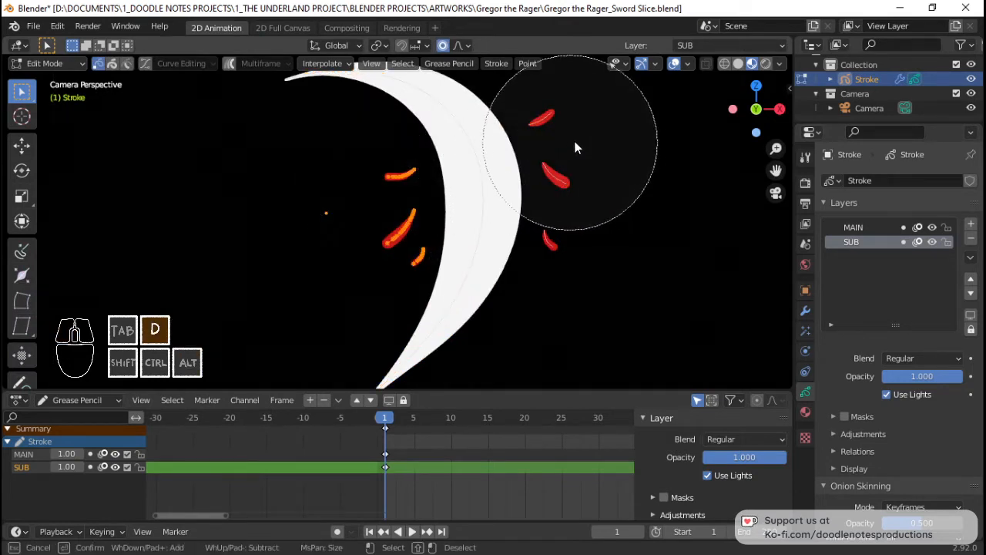
{"action": "left_click_drag", "start_coordinate": [605, 143], "coordinate": [608, 220]}
{"action": "right_click", "coordinate": [608, 220]}
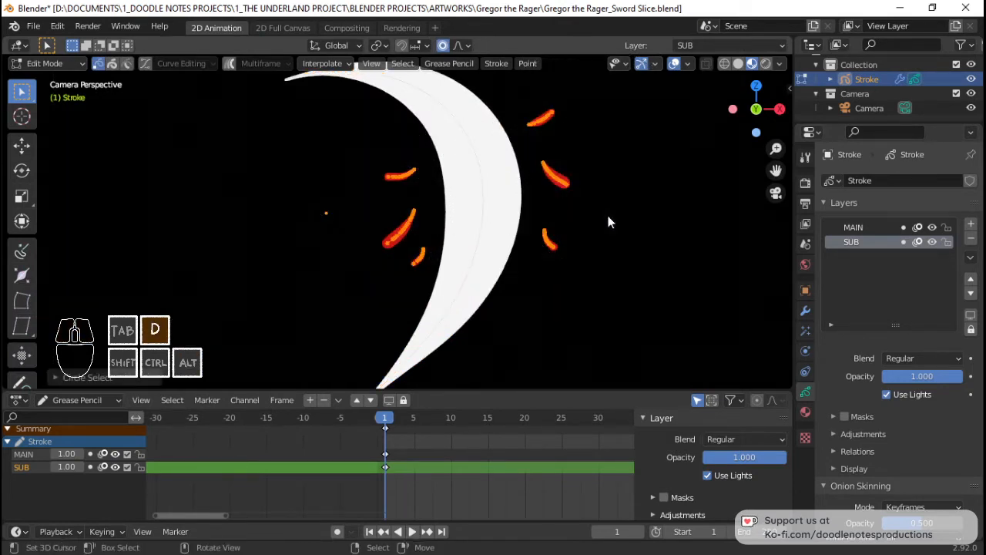
{"action": "key", "text": "m"}
{"action": "left_click", "coordinate": [605, 232]}
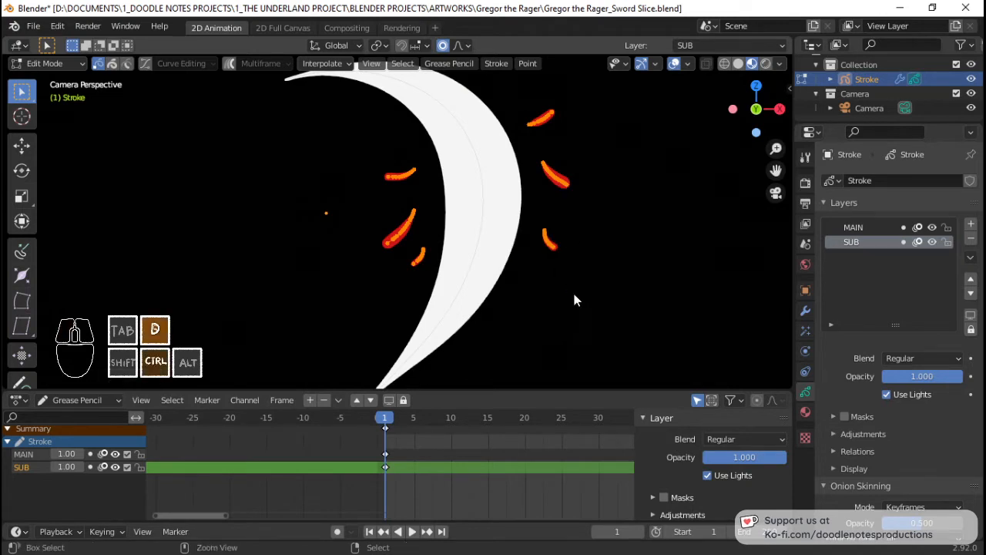
{"action": "key", "text": "ctrl+s"}
Return to Object Mode and turn the Build modifier's viewport display back on.
{"action": "key", "text": "Tab"}
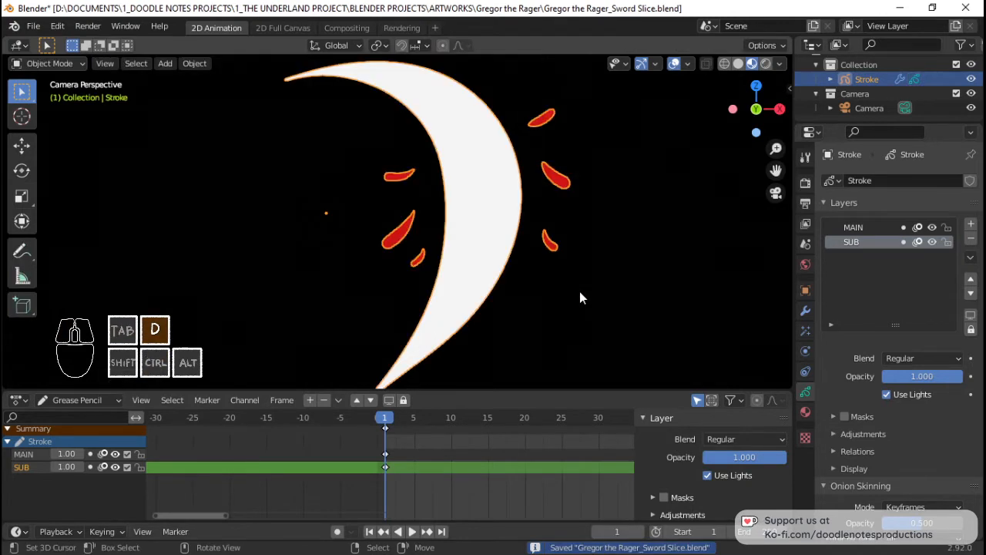
{"action": "left_click", "coordinate": [805, 310]}
{"action": "left_click", "coordinate": [908, 206]}
Play the slice animation several times from its start to check the main slice and accents growing together.
{"action": "key", "text": "space"}
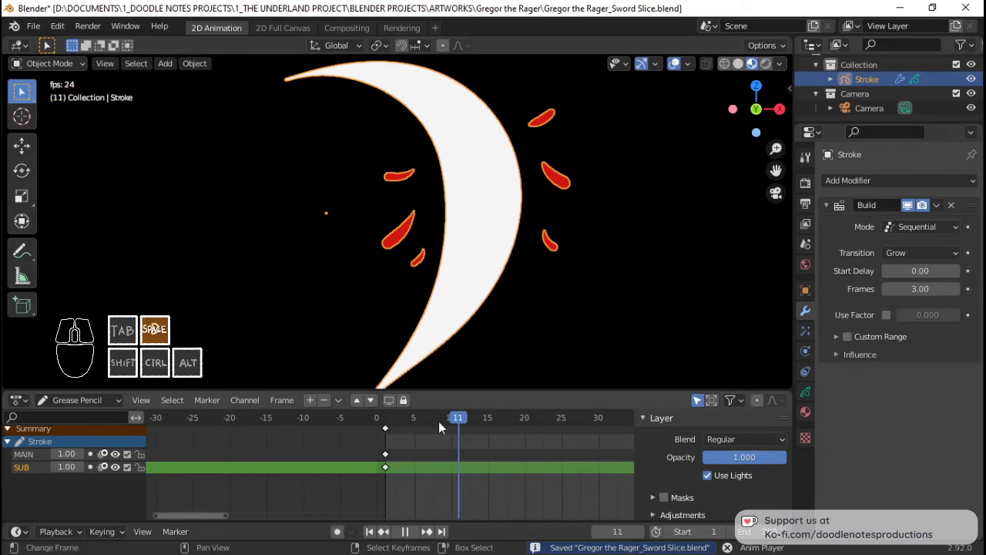
{"action": "left_click", "coordinate": [385, 454]}
{"action": "mouse_move", "coordinate": [384, 454]}
{"action": "left_mouse_down"}
{"action": "mouse_move", "coordinate": [420, 459]}
{"action": "mouse_move", "coordinate": [369, 445]}
{"action": "left_mouse_up"}
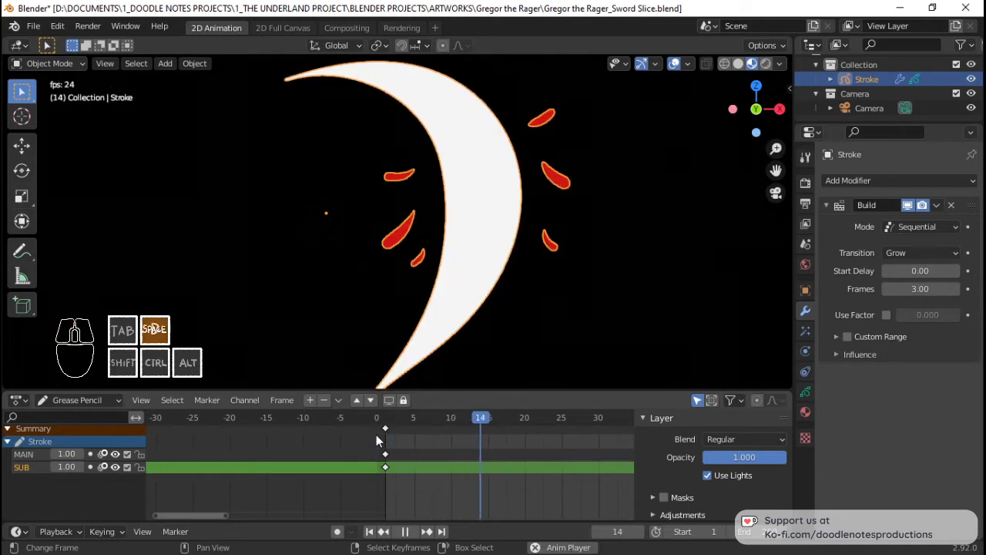
{"action": "key", "text": "space"}
{"action": "left_click", "coordinate": [376, 434]}
{"action": "key", "text": "space"}
{"action": "key", "text": "space"}
{"action": "left_click", "coordinate": [376, 435]}
{"action": "key", "text": "space"}
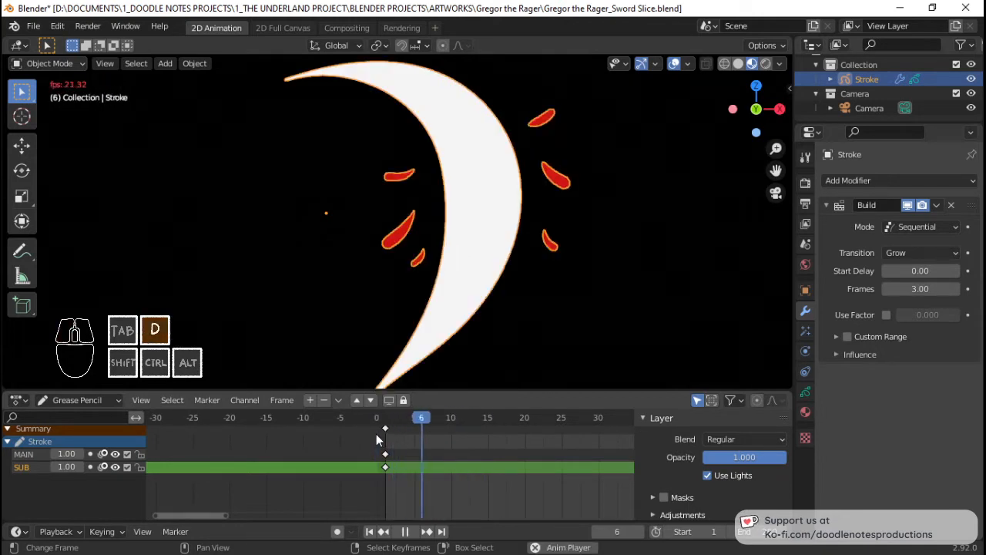
{"action": "key", "text": "space"}
Replay the slice in the full camera frame and scrub through frames 0 to 5, also viewing it without overlays.
{"action": "scroll", "coordinate": [461, 226], "scroll_direction": "down", "scroll_amount": 2}
{"action": "key", "text": "Tab"}
{"action": "scroll", "coordinate": [445, 219], "scroll_direction": "up", "scroll_amount": 1}
{"action": "key", "text": "Tab"}
{"action": "left_click", "coordinate": [380, 432]}
{"action": "key", "text": "space"}
{"action": "key", "text": "space"}
{"action": "left_click", "coordinate": [383, 434]}
{"action": "key", "text": "space"}
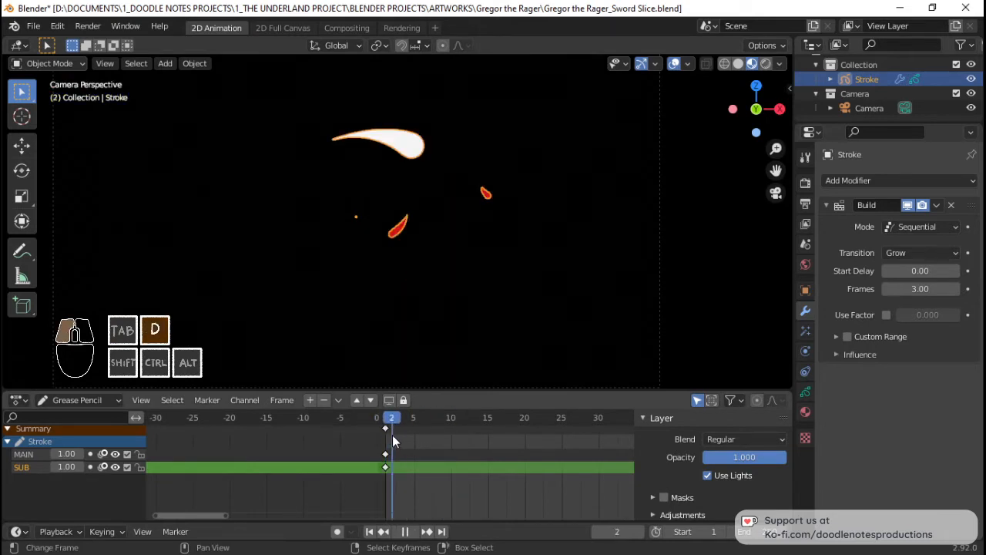
{"action": "left_click_drag", "start_coordinate": [407, 441], "coordinate": [413, 443]}
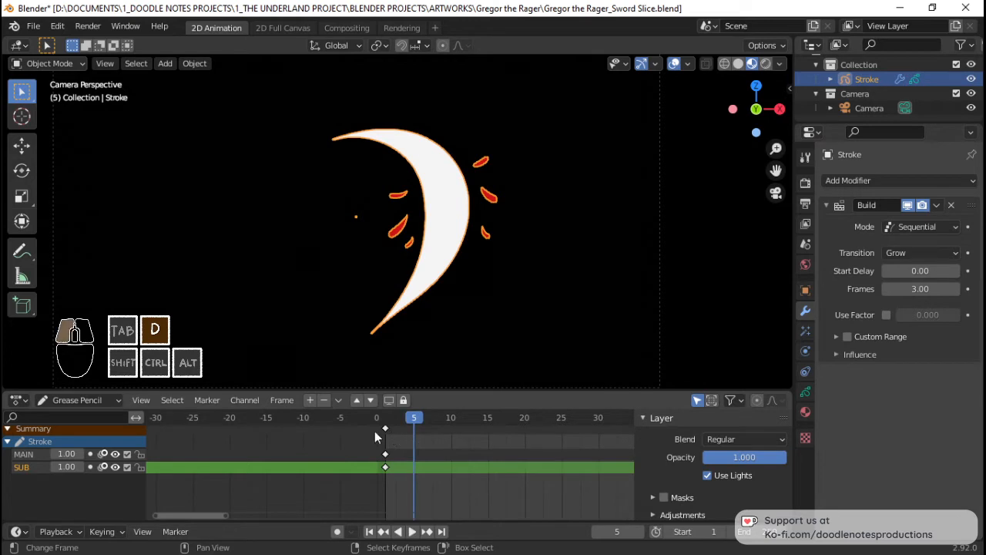
{"action": "left_click", "coordinate": [375, 430]}
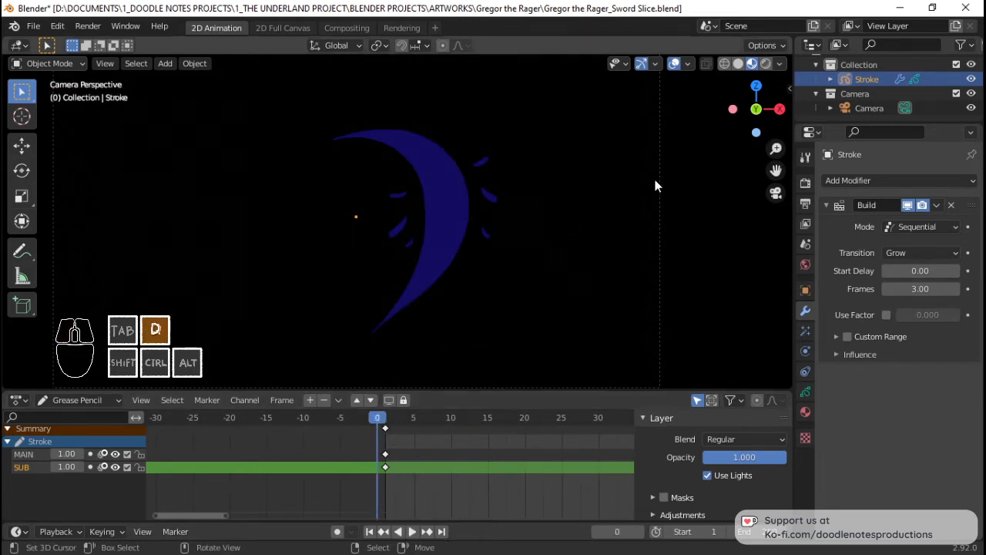
{"action": "key", "text": "space"}
{"action": "left_click_drag", "start_coordinate": [386, 431], "coordinate": [408, 429]}
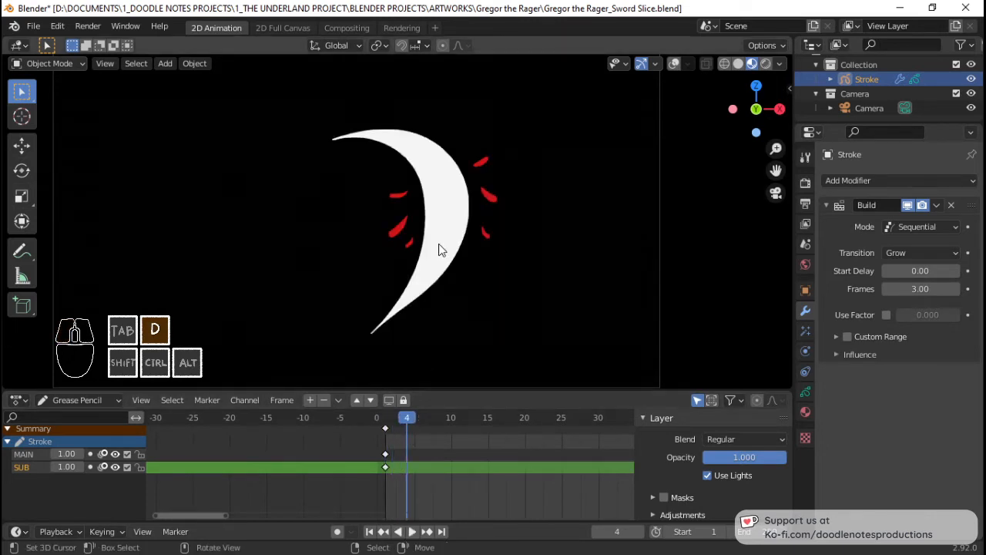
{"action": "key", "text": "shift+alt+z"}
{"action": "key", "text": "r"}
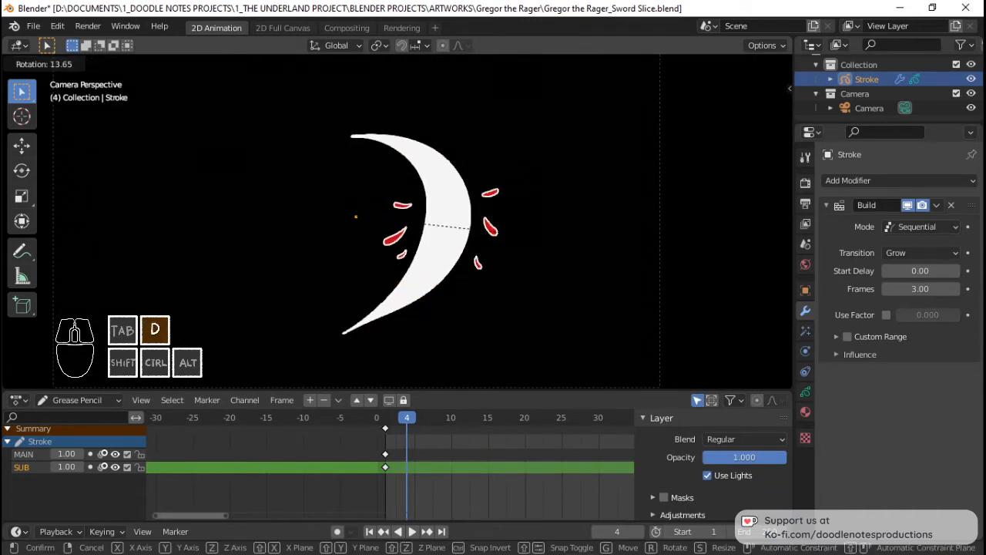
{"action": "key", "text": "Escape"}
{"action": "key", "text": "r"}
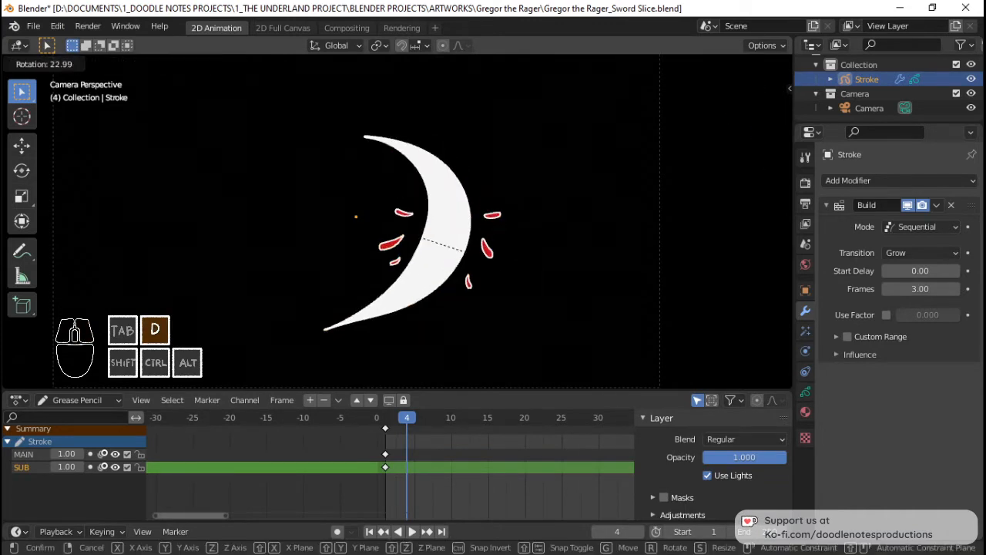
{"action": "key", "text": "Escape"}
Go to frame 1 and insert a Rotation keyframe on the Stroke object.
{"action": "left_click_drag", "start_coordinate": [410, 454], "coordinate": [389, 450]}
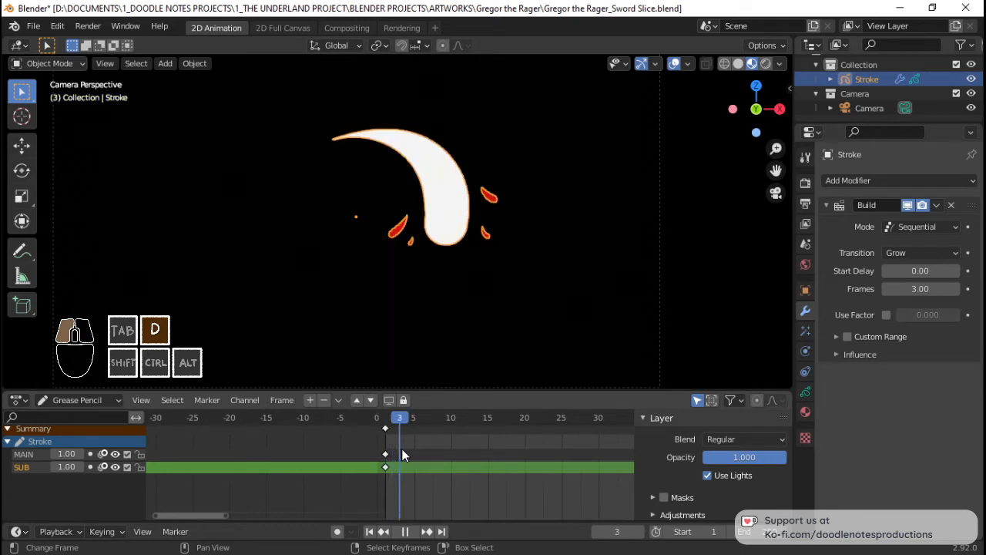
{"action": "key", "text": "Escape"}
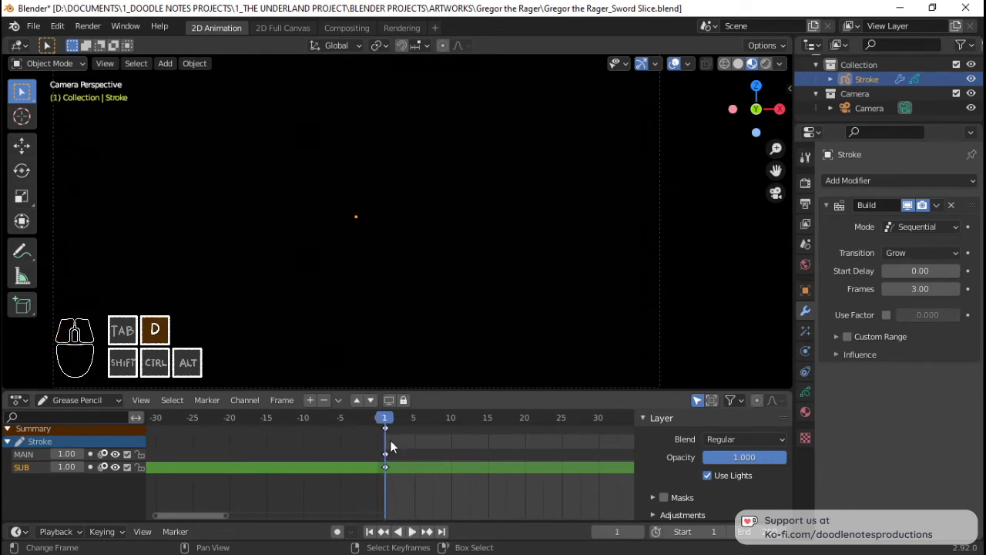
{"action": "key", "text": "i"}
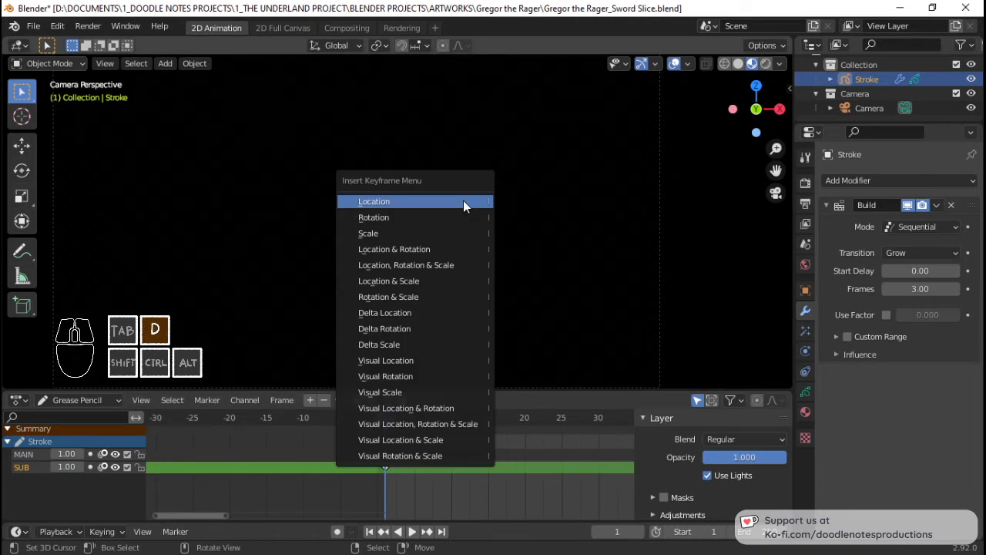
{"action": "left_click", "coordinate": [465, 217]}
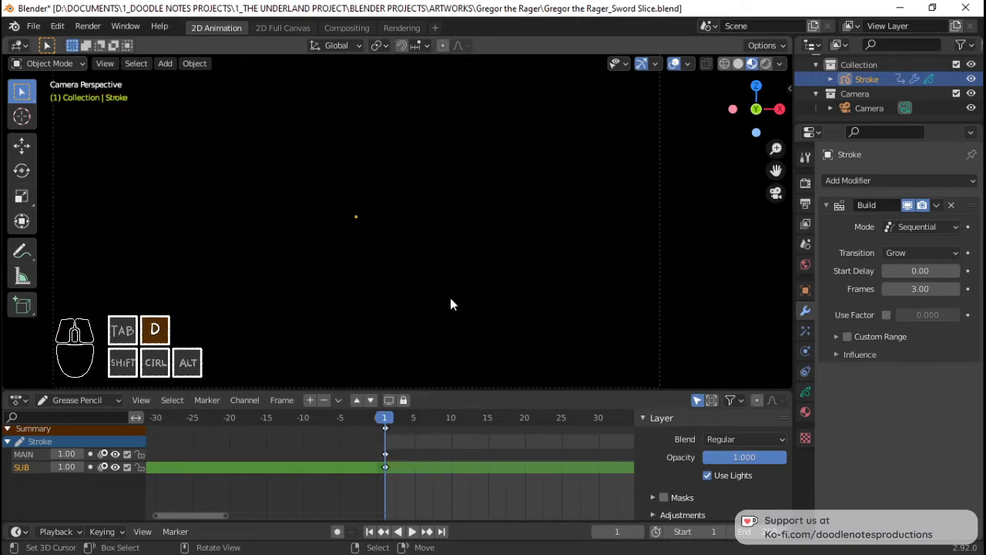
Advance to frame 7, rotate the Stroke slightly clockwise and insert another Rotation keyframe.
{"action": "key", "text": "space"}
{"action": "key", "text": "r"}
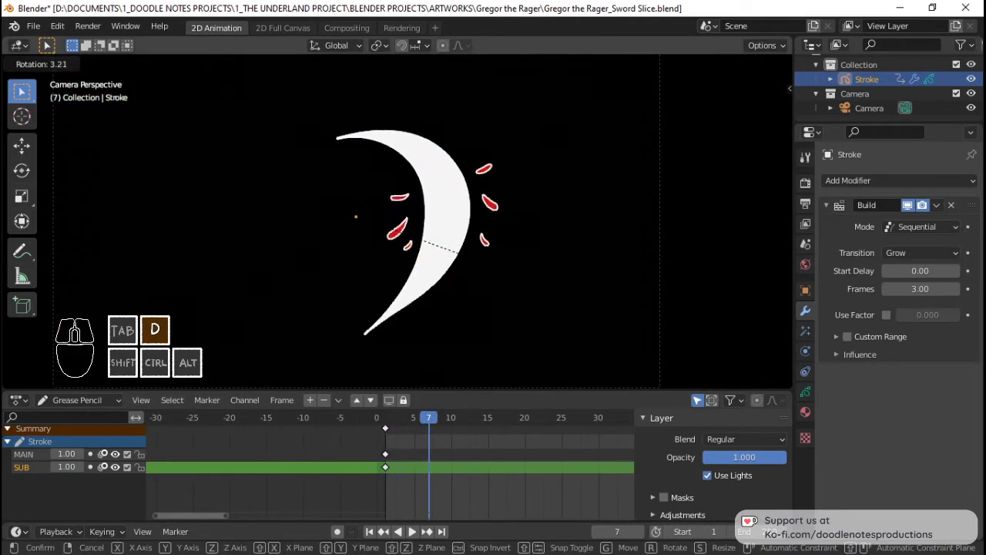
{"action": "left_click", "coordinate": [513, 313]}
{"action": "key", "text": "i"}
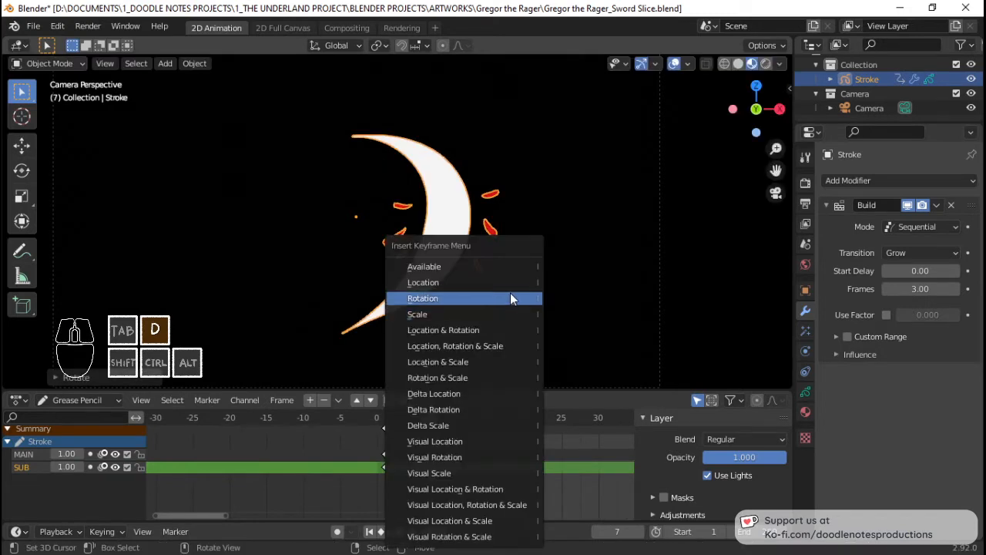
{"action": "left_click", "coordinate": [510, 297]}
Play the slice from frame 1 to check its keyed rotation.
{"action": "key", "text": "space"}
{"action": "mouse_move", "coordinate": [386, 445]}
{"action": "left_mouse_down"}
{"action": "mouse_move", "coordinate": [432, 432]}
{"action": "mouse_move", "coordinate": [377, 429]}
{"action": "mouse_move", "coordinate": [435, 429]}
{"action": "mouse_move", "coordinate": [384, 426]}
{"action": "left_mouse_up"}
{"action": "key", "text": "space"}
{"action": "key", "text": "space"}
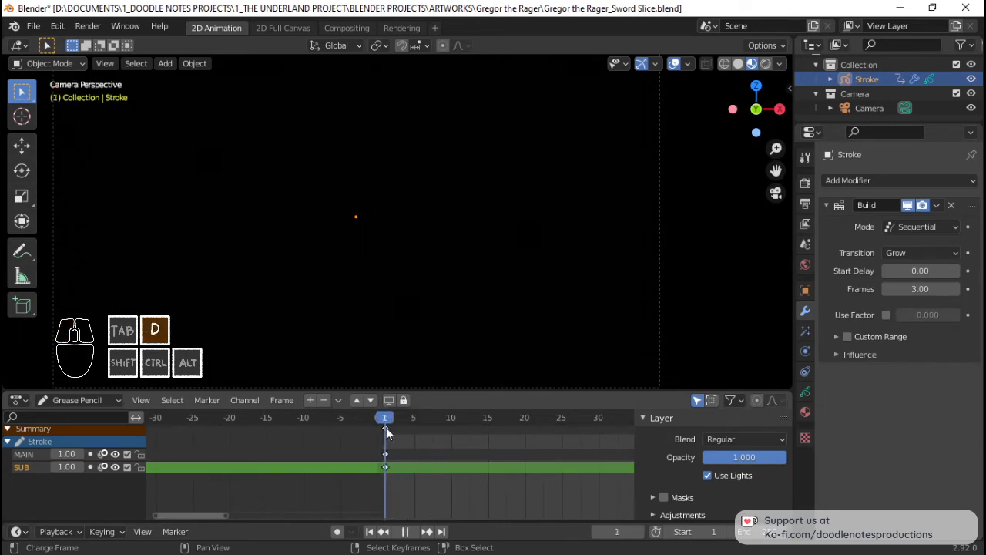
Split the Grease Pencil timeline area in two, switch the lower one to Dope Sheet mode and enlarge the timeline space.
{"action": "left_click_drag", "start_coordinate": [787, 516], "coordinate": [780, 446]}
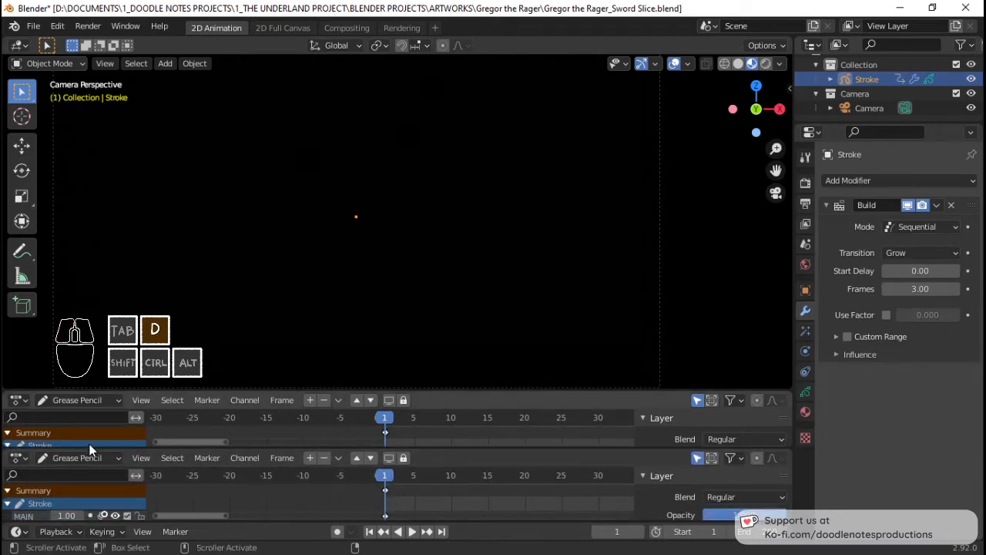
{"action": "left_click", "coordinate": [84, 456]}
{"action": "left_click", "coordinate": [91, 443]}
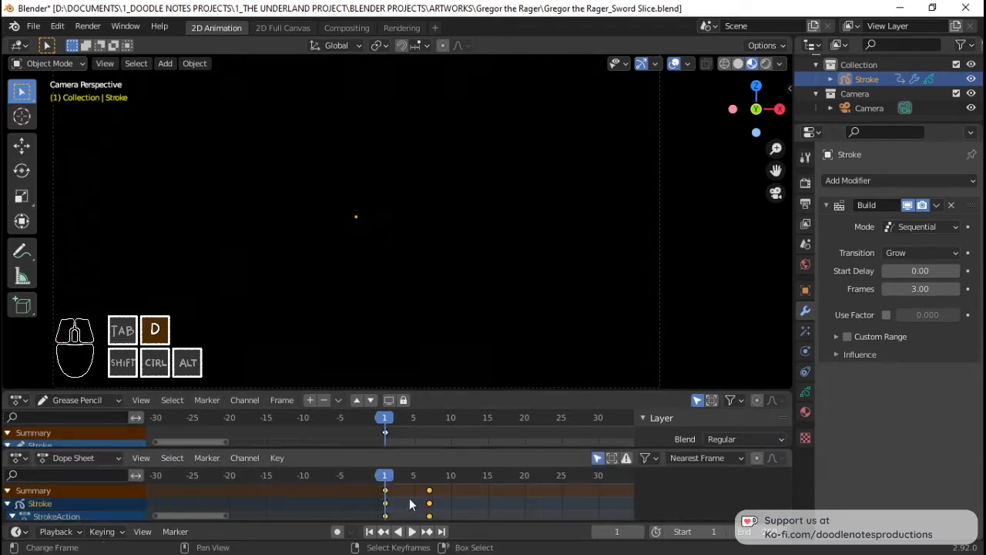
{"action": "left_click_drag", "start_coordinate": [472, 391], "coordinate": [470, 356]}
{"action": "middle_click_drag", "start_coordinate": [469, 206], "coordinate": [538, 221], "text": "shift"}
{"action": "scroll", "coordinate": [489, 199], "scroll_direction": "up", "scroll_amount": 1}
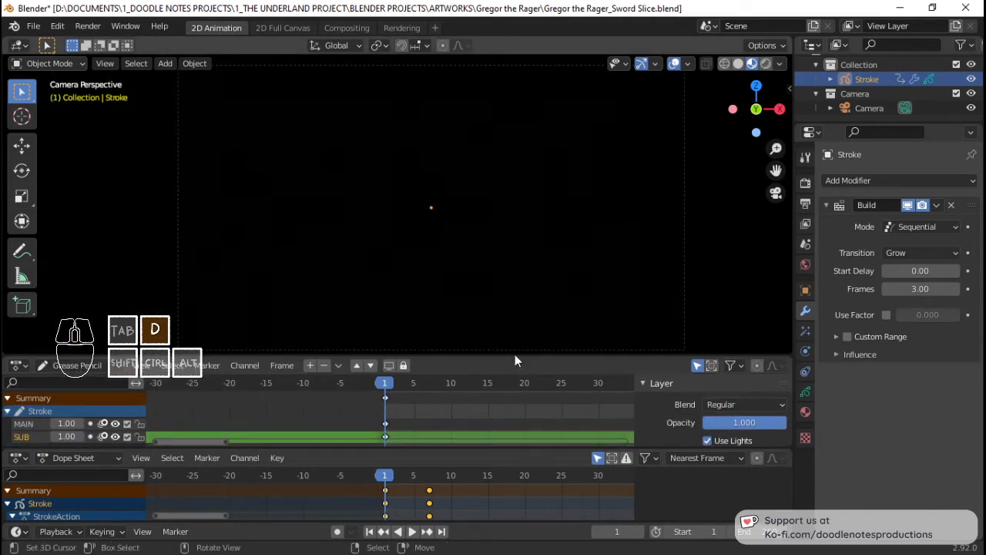
{"action": "mouse_move", "coordinate": [481, 448]}
{"action": "left_mouse_down"}
{"action": "mouse_move", "coordinate": [482, 438]}
{"action": "mouse_move", "coordinate": [481, 447]}
{"action": "left_mouse_up"}
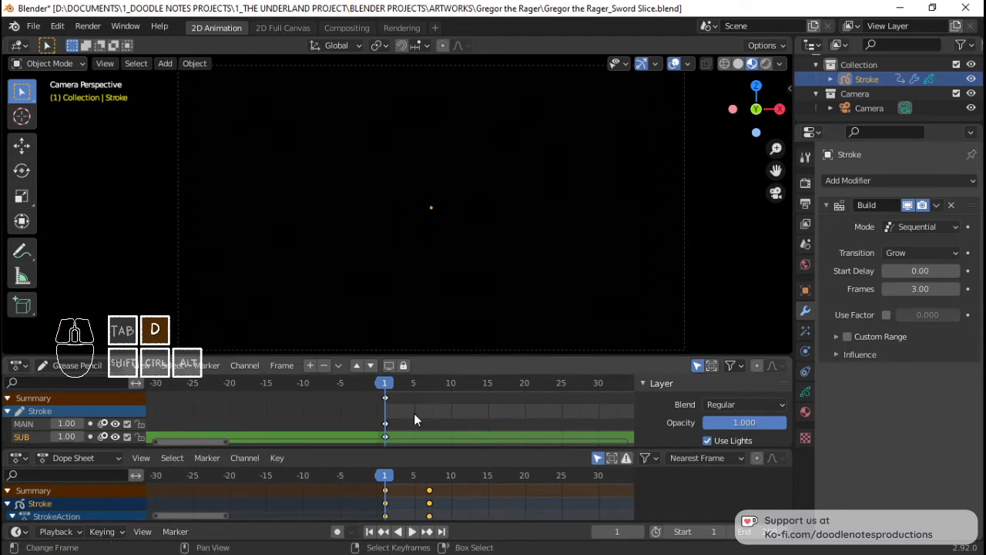
Play and scrub the rotating slice against its keyframes, stopping at frame 5.
{"action": "key", "text": "space"}
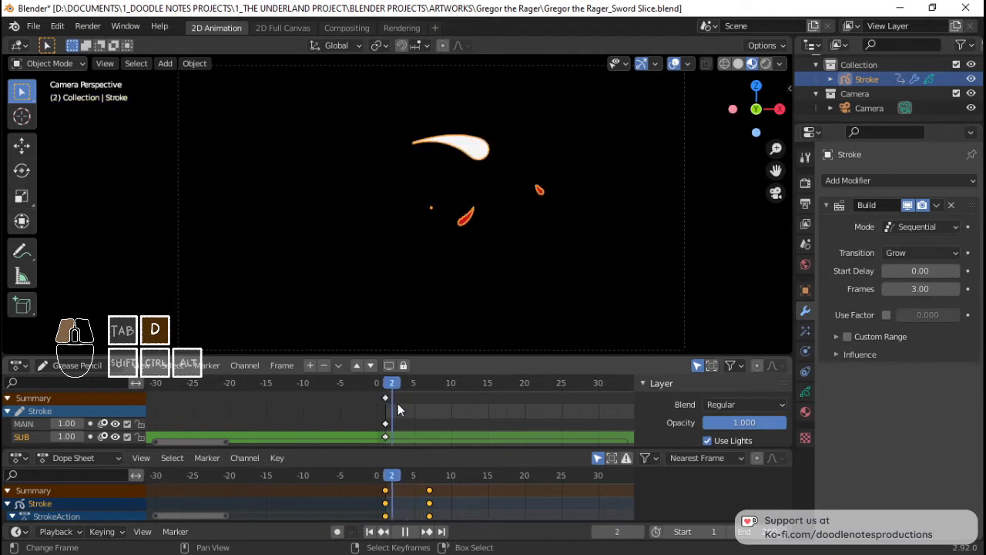
{"action": "key", "text": "space"}
{"action": "key", "text": "space"}
{"action": "mouse_move", "coordinate": [424, 396]}
{"action": "left_mouse_down"}
{"action": "mouse_move", "coordinate": [389, 392]}
{"action": "mouse_move", "coordinate": [386, 405]}
{"action": "mouse_move", "coordinate": [427, 413]}
{"action": "mouse_move", "coordinate": [388, 425]}
{"action": "mouse_move", "coordinate": [414, 416]}
{"action": "left_mouse_up"}
{"action": "key", "text": "space"}
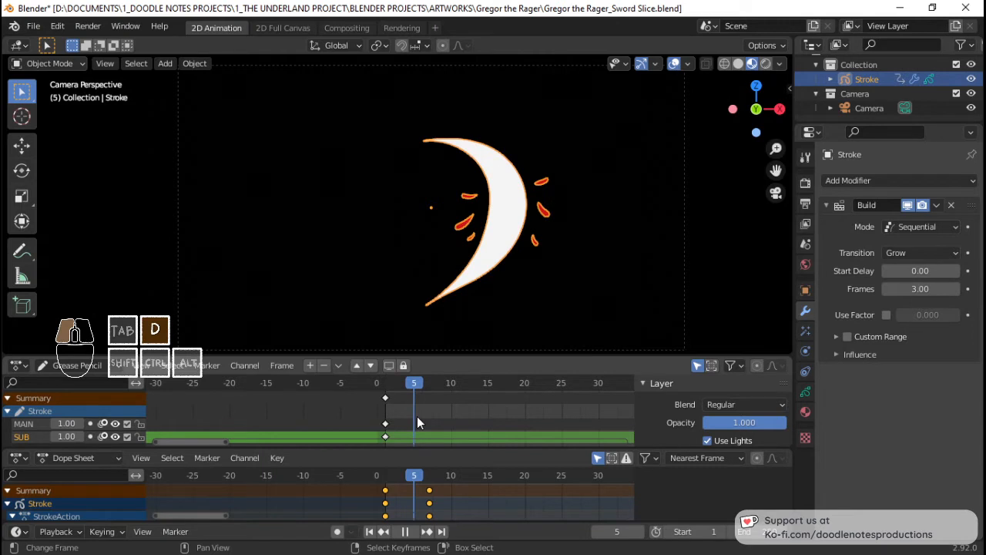
{"action": "left_click_drag", "start_coordinate": [417, 416], "coordinate": [417, 416]}
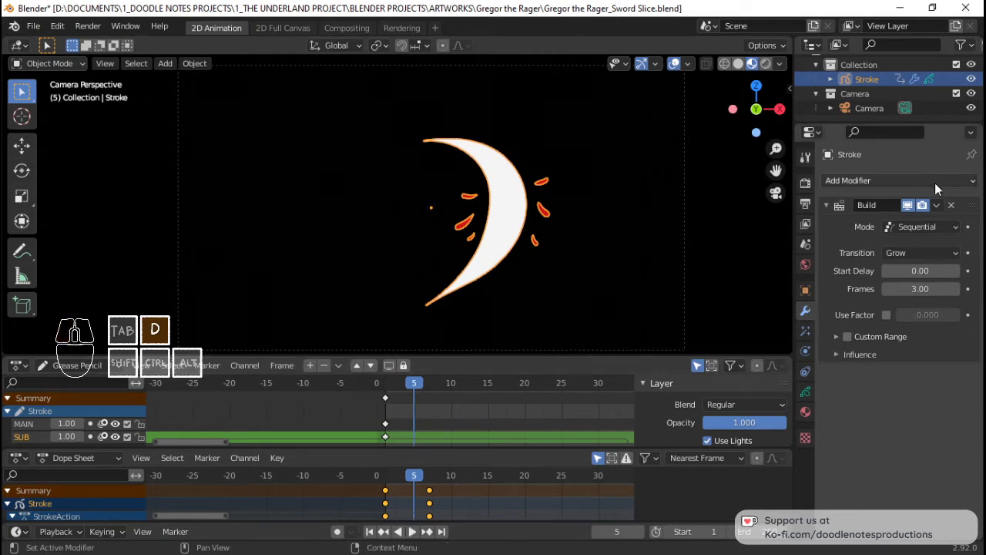
Rename the existing Build modifier to Grow and add a second Build modifier to the Stroke.
{"action": "key", "text": "shift"}
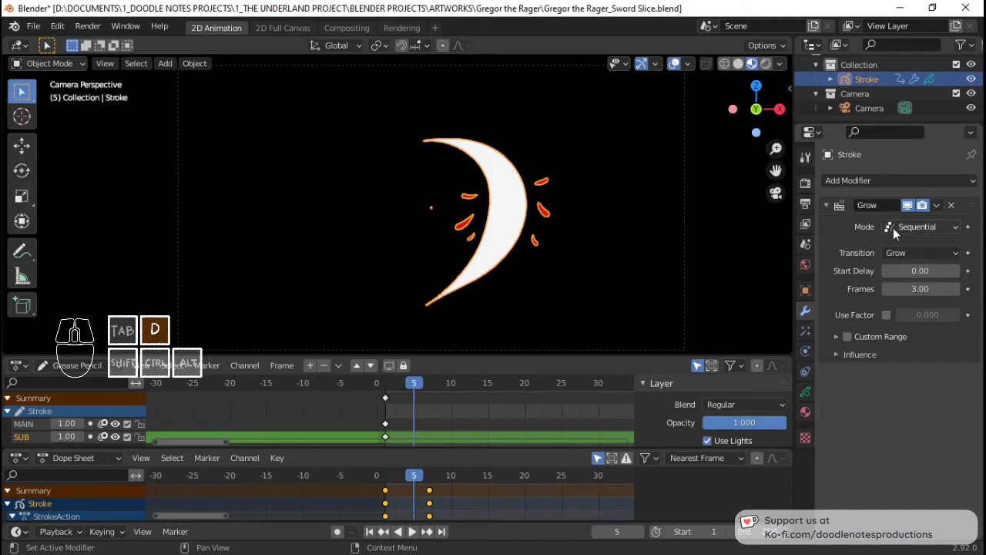
{"action": "left_click", "coordinate": [883, 181]}
{"action": "left_click", "coordinate": [764, 235]}
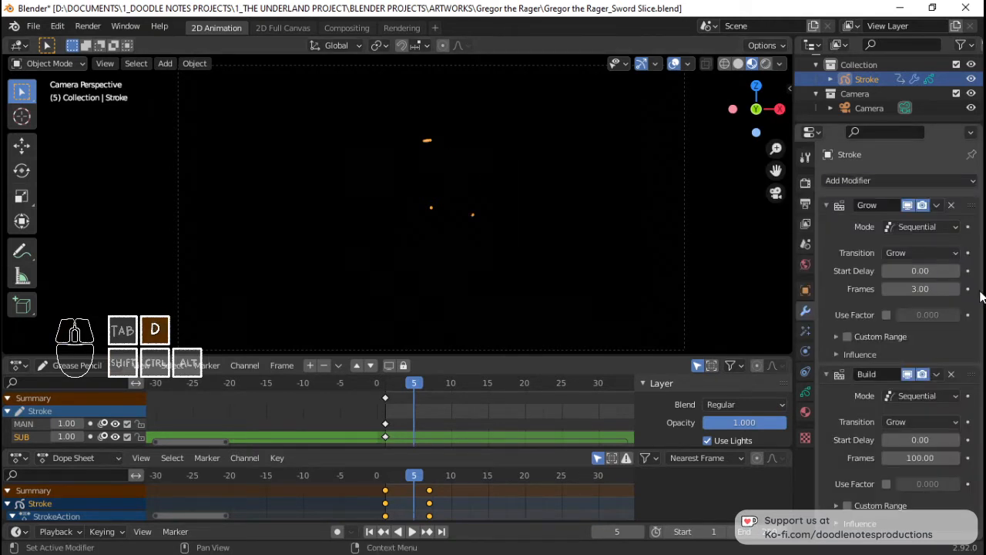
Rename the second Build modifier on the Stroke to Shrink.
{"action": "left_click", "coordinate": [879, 373]}
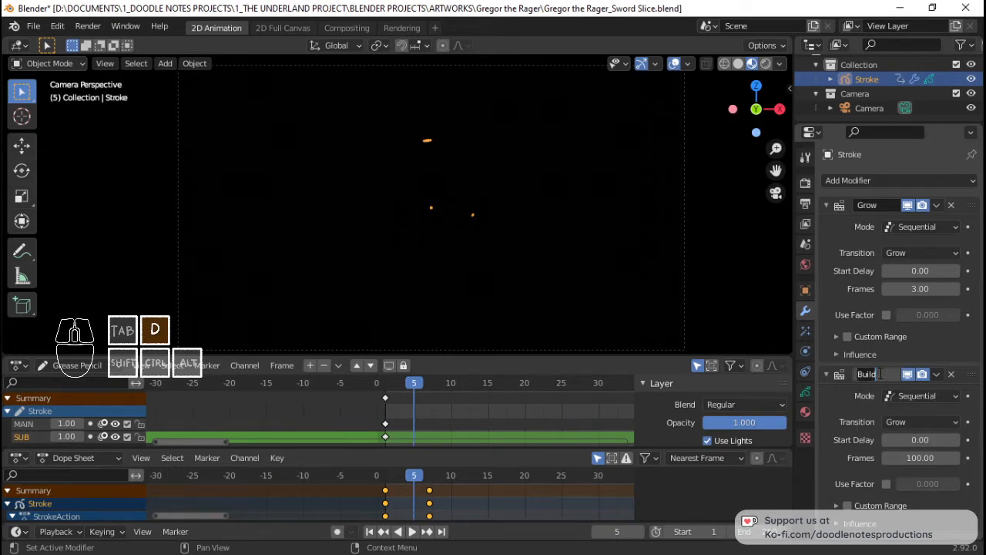
{"action": "key", "text": "shift+Home"}
{"action": "type", "text": "Shrink"}
{"action": "key", "text": "Return"}
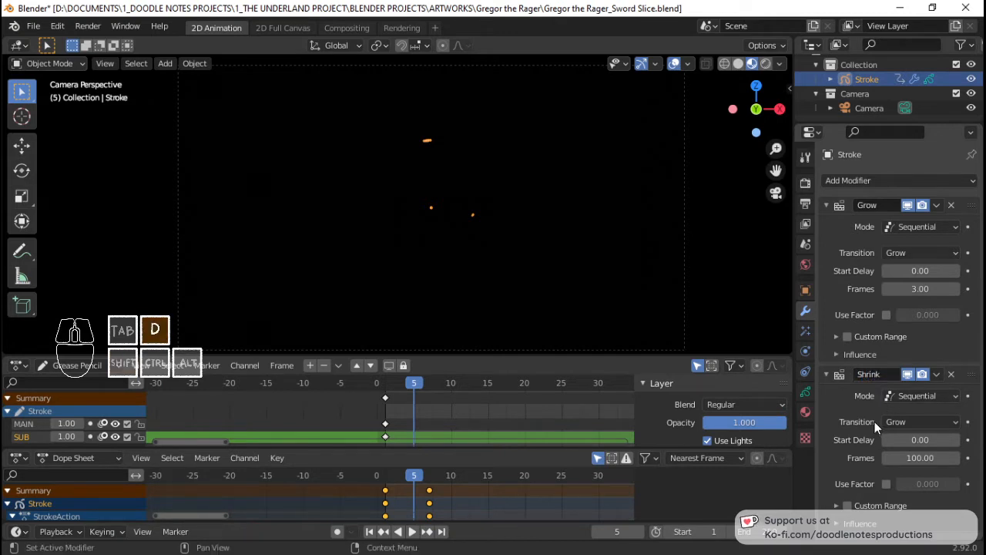
Play the slice from frame 1, hide the Shrink modifier's effect in the viewport, and scrub to frame 5.
{"action": "left_click_drag", "start_coordinate": [412, 385], "coordinate": [379, 412]}
{"action": "key", "text": "space"}
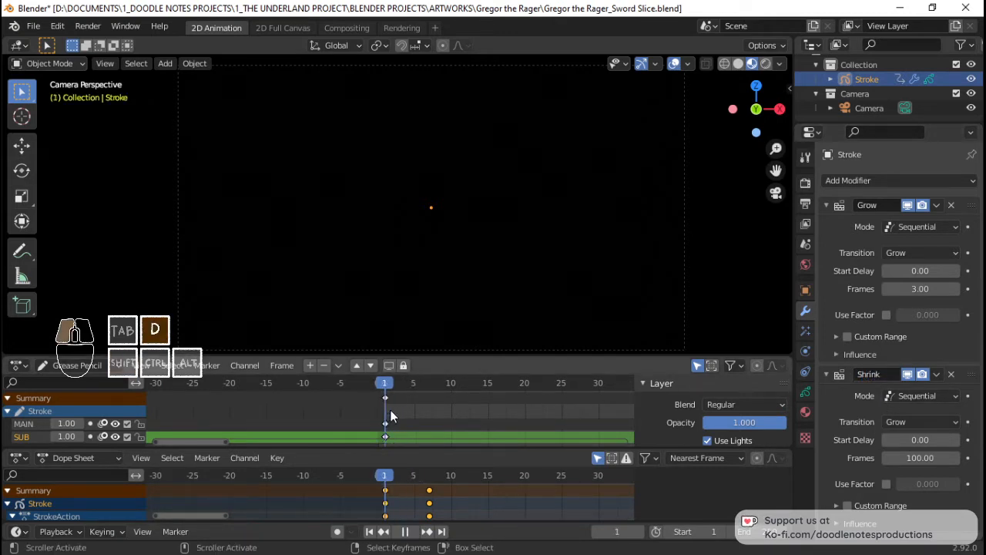
{"action": "key", "text": "space"}
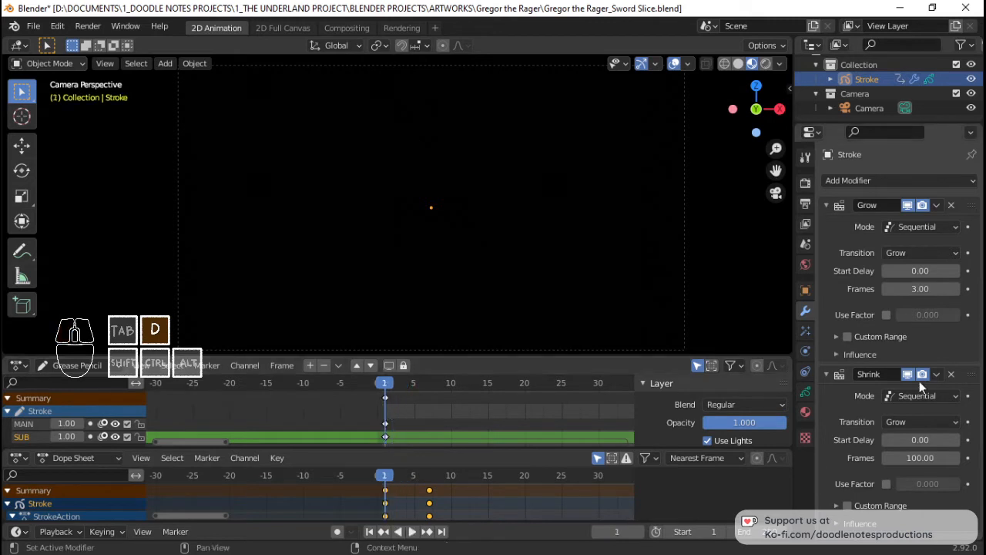
{"action": "left_click_drag", "start_coordinate": [393, 405], "coordinate": [412, 407]}
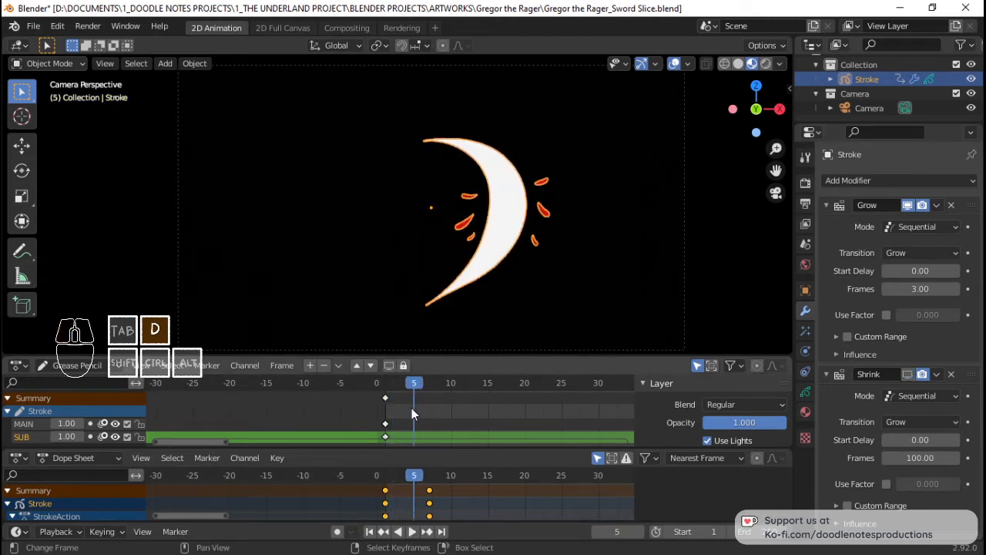
Enable a Custom Range on the Grow modifier and set its end to frame 5.
{"action": "left_click", "coordinate": [876, 339]}
{"action": "left_click", "coordinate": [836, 335]}
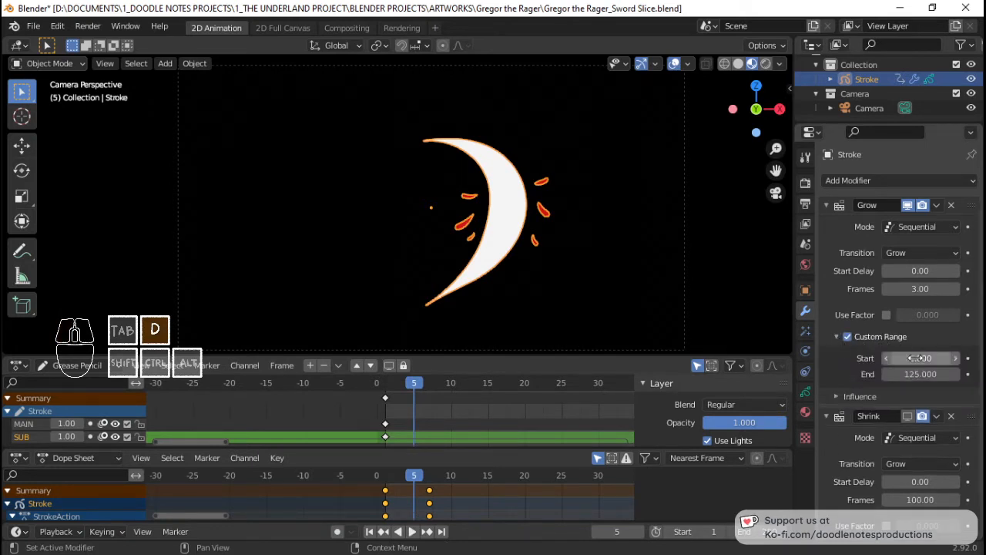
{"action": "left_click", "coordinate": [919, 374]}
{"action": "type", "text": "5"}
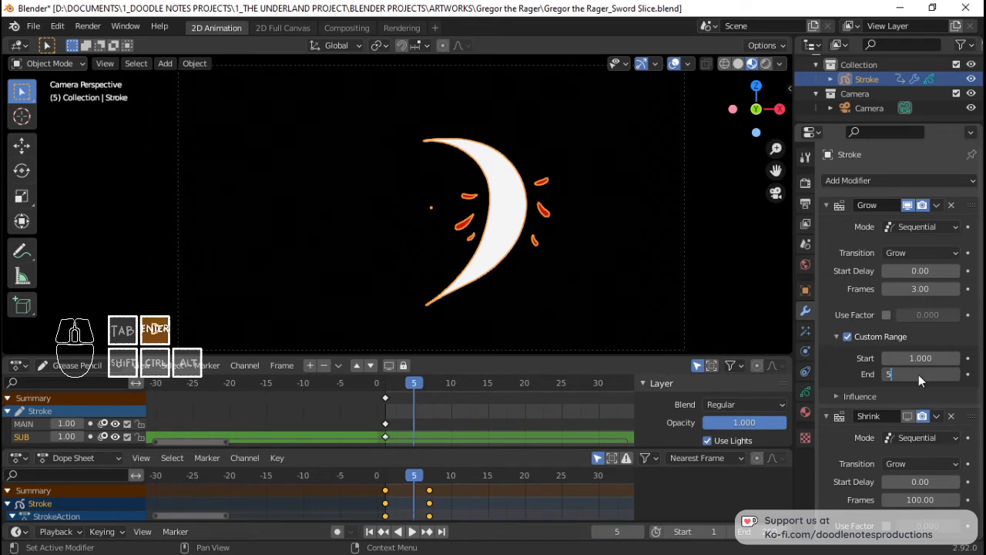
{"action": "key", "text": "Return"}
Enable the Shrink modifier's Custom Range and set its build duration to 5 frames.
{"action": "scroll", "coordinate": [877, 418], "scroll_direction": "down", "scroll_amount": 2}
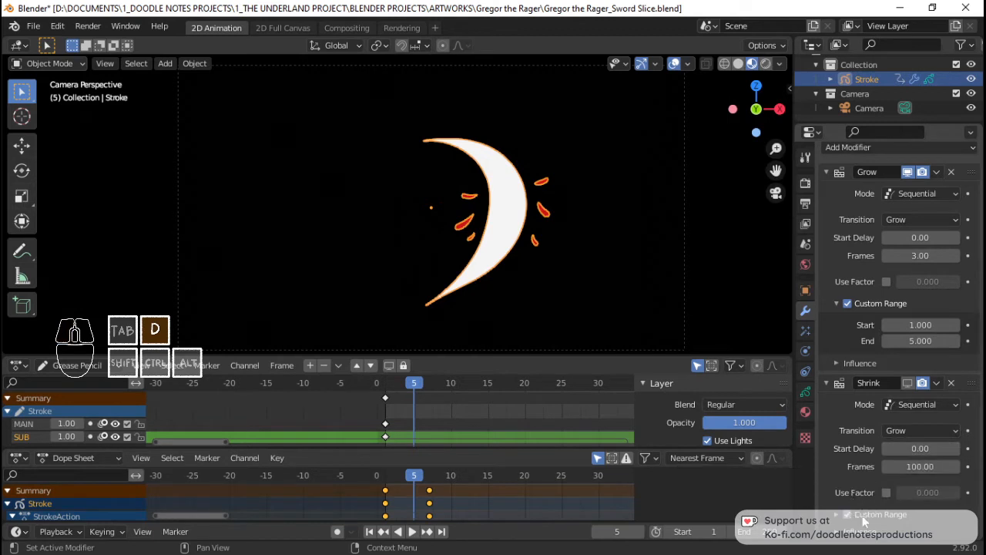
{"action": "left_click", "coordinate": [927, 467]}
{"action": "type", "text": "5"}
{"action": "key", "text": "Return"}
Set the Shrink modifier's Custom Range to start at frame 6 and end at frame 15.
{"action": "scroll", "coordinate": [849, 418], "scroll_direction": "down", "scroll_amount": 2}
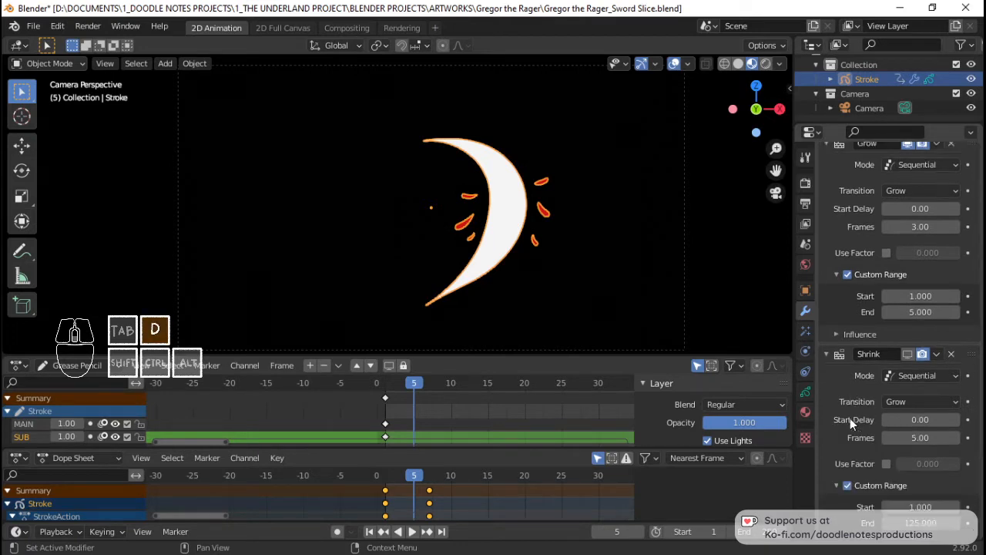
{"action": "left_click", "coordinate": [923, 494]}
{"action": "type", "text": "6"}
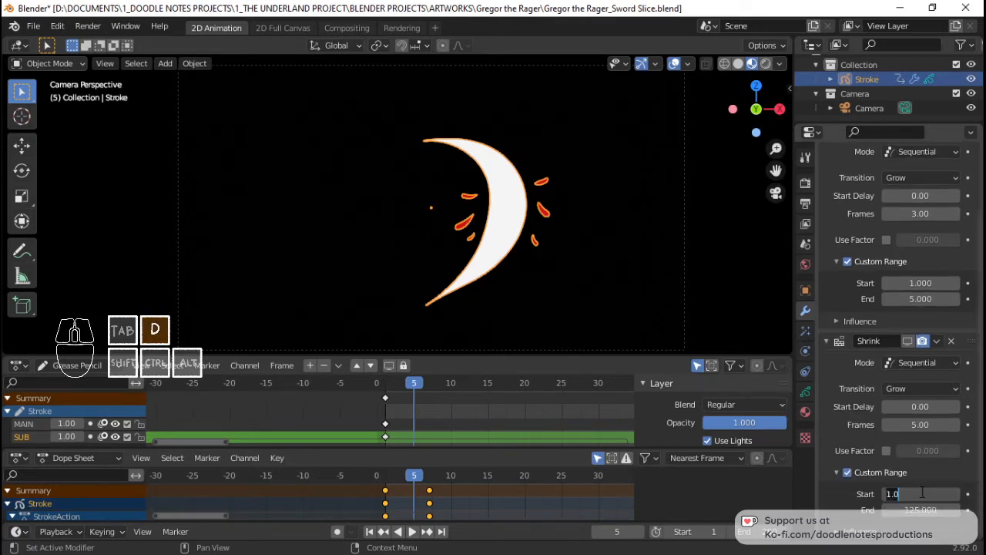
{"action": "key", "text": "Return"}
{"action": "left_click", "coordinate": [918, 509]}
{"action": "type", "text": "1"}
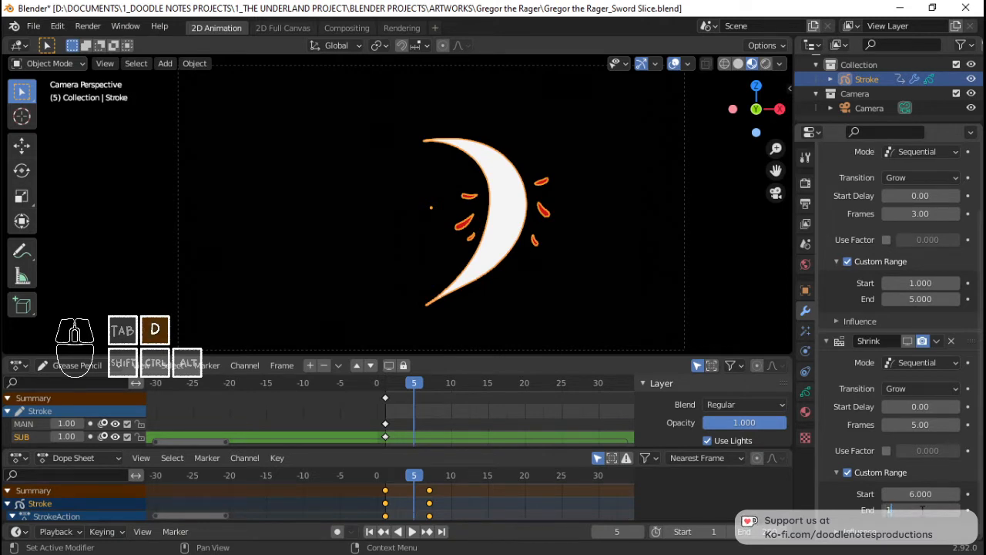
{"action": "type", "text": "5"}
{"action": "key", "text": "Return"}
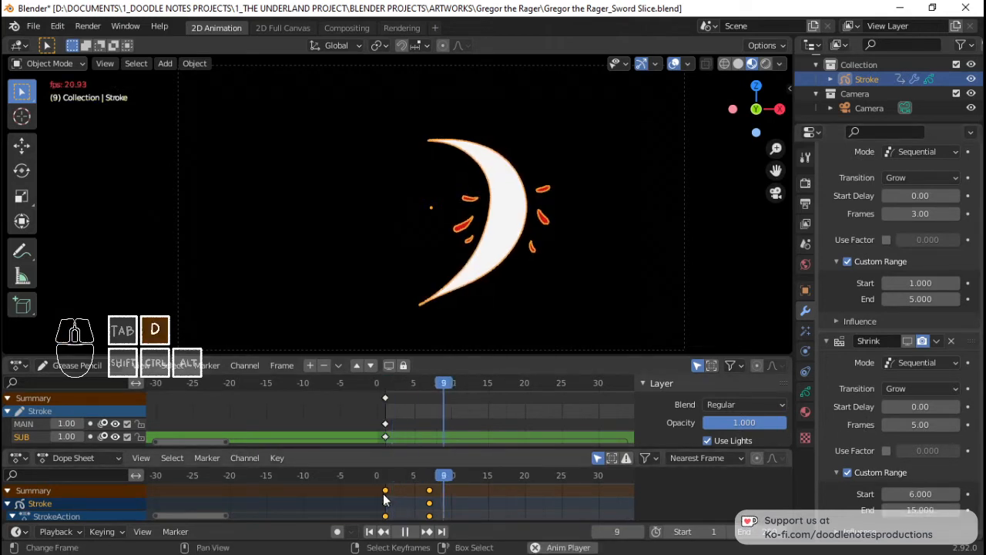
Turn the Shrink modifier's viewport display back on and play the slice from the start.
{"action": "left_click", "coordinate": [911, 345]}
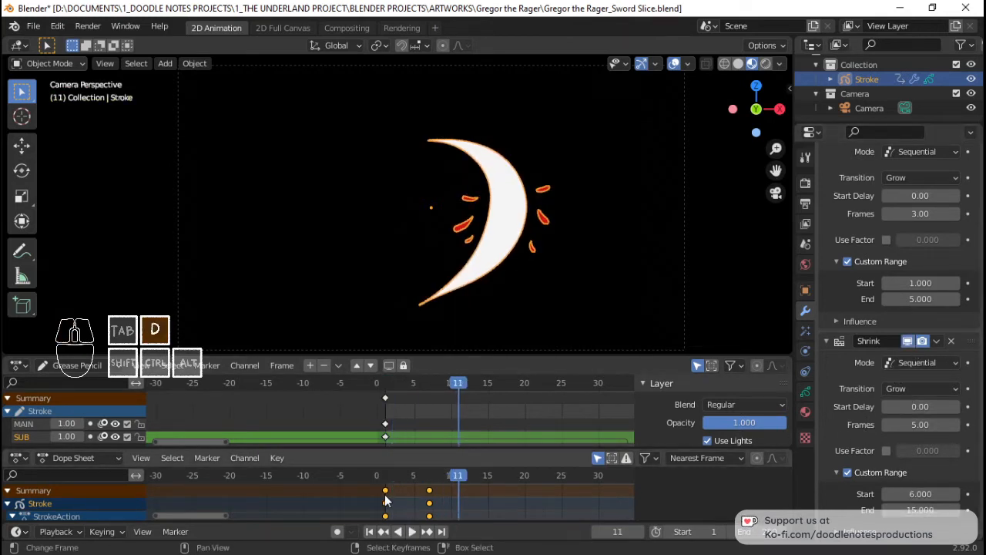
{"action": "key", "text": "space"}
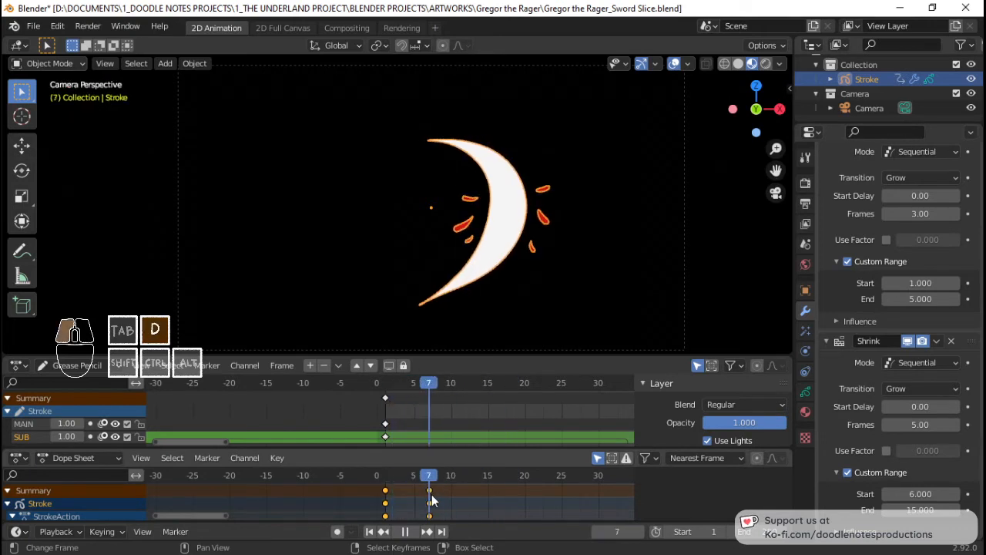
{"action": "left_click", "coordinate": [354, 498]}
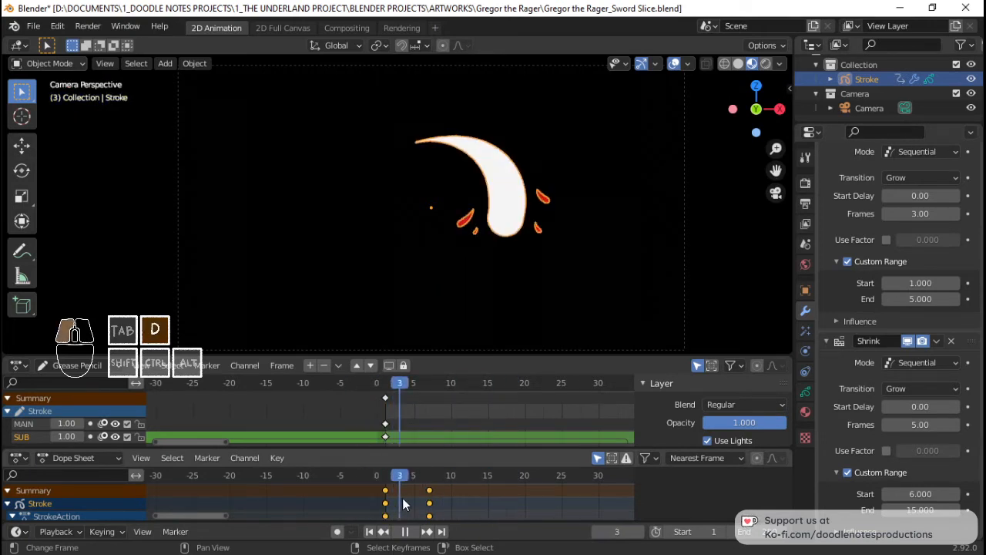
{"action": "key", "text": "space"}
Change the Shrink modifier's transition to Shrink, play the animation, and scrub to frame 5.
{"action": "left_click", "coordinate": [908, 388]}
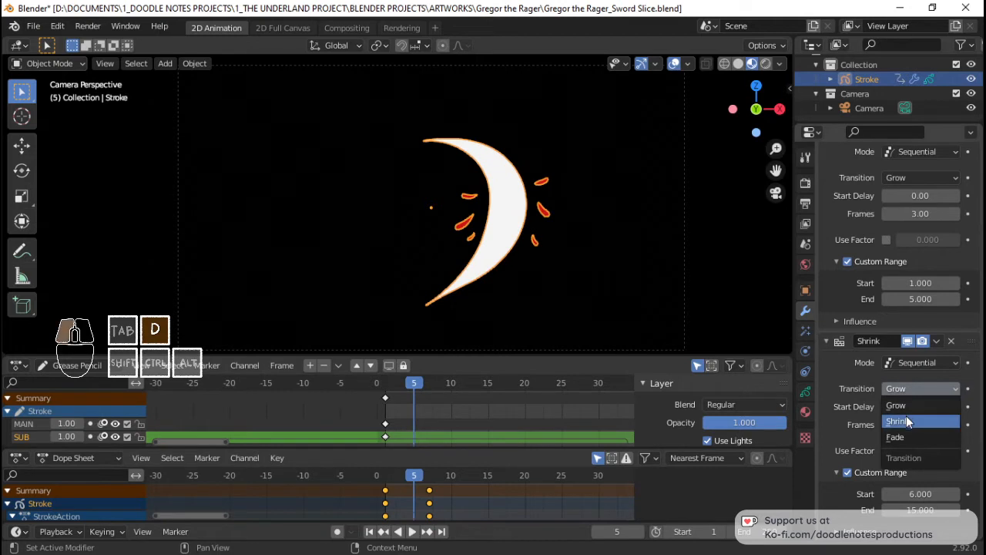
{"action": "left_click", "coordinate": [907, 422]}
{"action": "left_click", "coordinate": [368, 487]}
{"action": "key", "text": "space"}
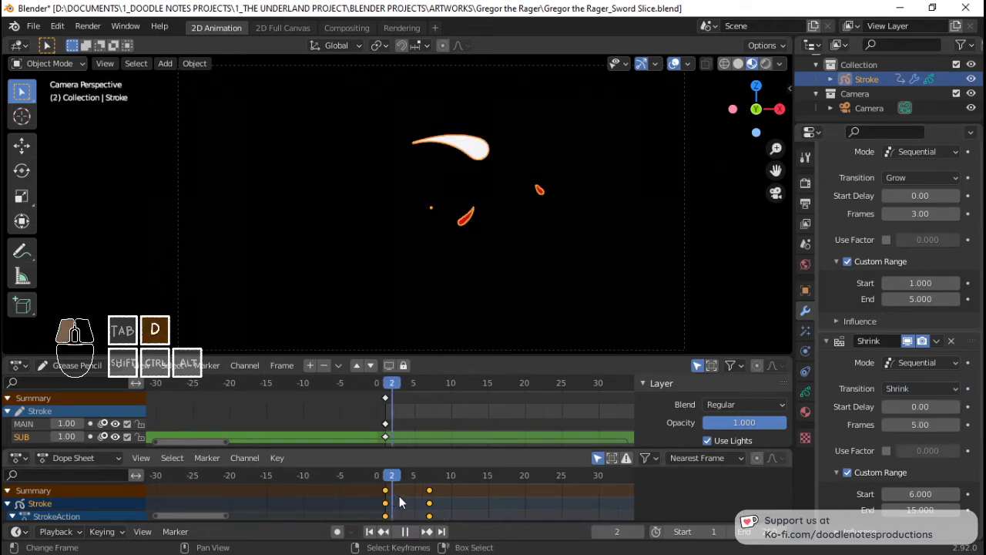
{"action": "left_click_drag", "start_coordinate": [416, 501], "coordinate": [413, 506]}
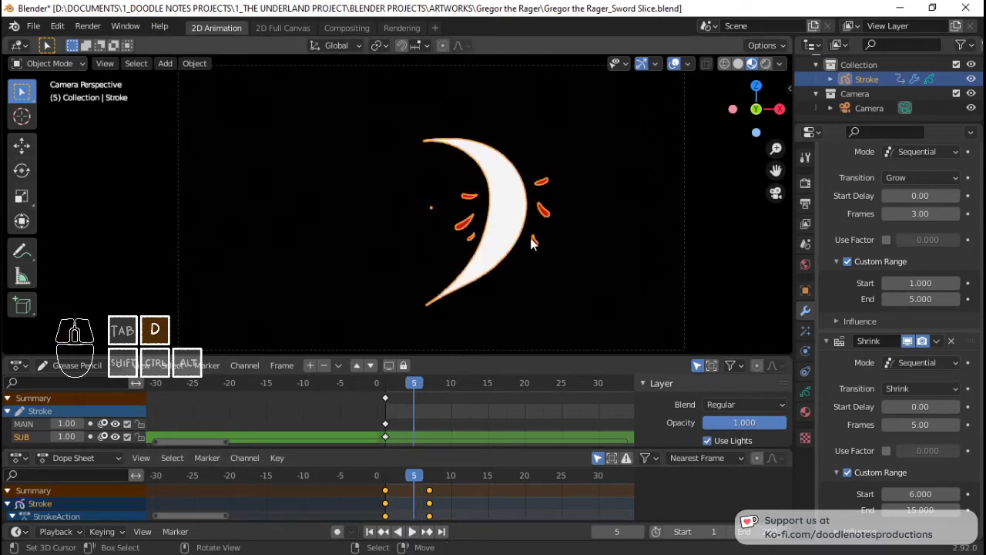
Duplicate the MAIN and SUB drawing keyframes from frame 1 to frame 6 and play the slice.
{"action": "left_click", "coordinate": [386, 399]}
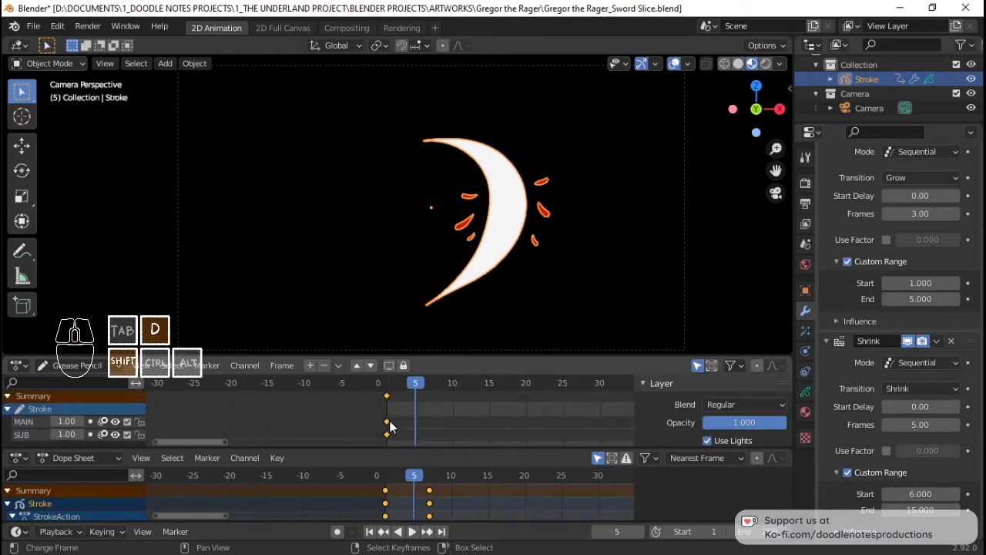
{"action": "key", "text": "shift+d"}
{"action": "left_click", "coordinate": [429, 413]}
{"action": "key", "text": "space"}
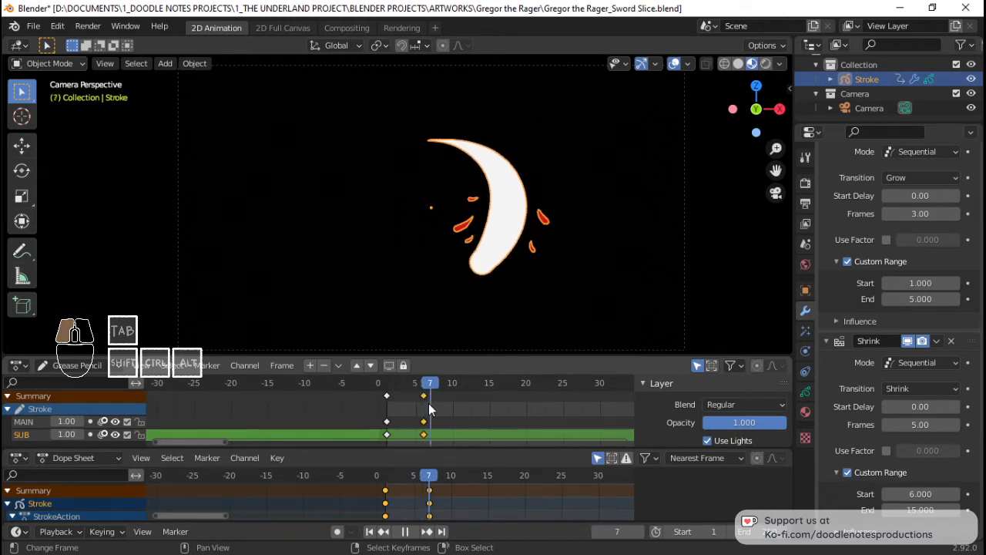
{"action": "key", "text": "space"}
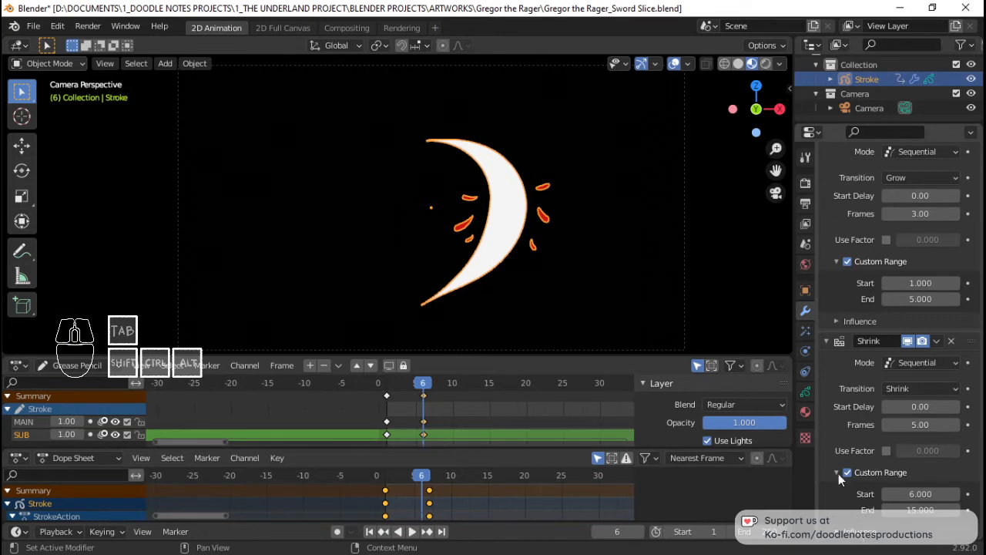
Try the Use Factor option on the Shrink modifier and look at its available modes.
{"action": "scroll", "coordinate": [868, 426], "scroll_direction": "down", "scroll_amount": 1}
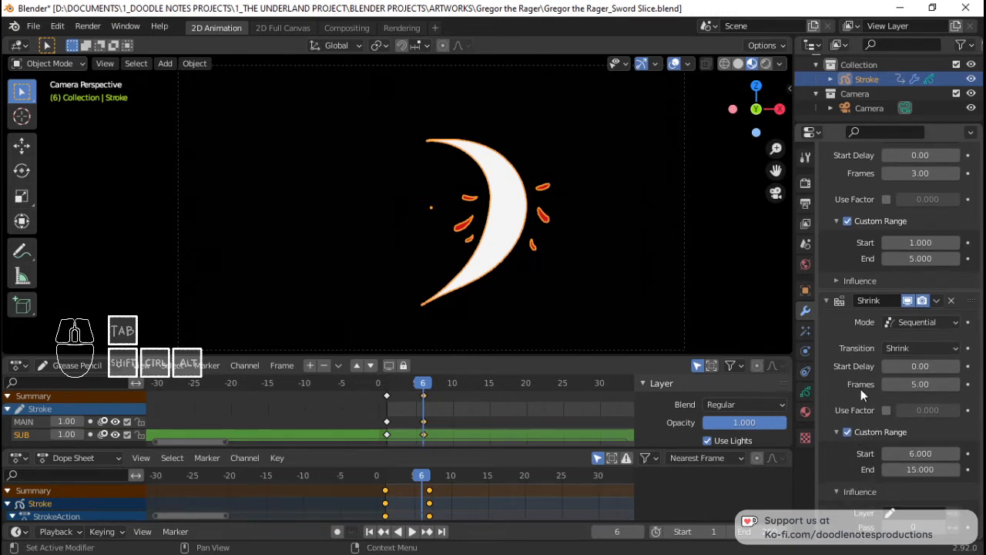
{"action": "left_click", "coordinate": [885, 410]}
{"action": "mouse_move", "coordinate": [919, 410]}
{"action": "left_mouse_down"}
{"action": "mouse_move", "coordinate": [947, 410]}
{"action": "mouse_move", "coordinate": [907, 409]}
{"action": "left_mouse_up"}
{"action": "left_click", "coordinate": [886, 410]}
{"action": "left_click", "coordinate": [925, 322]}
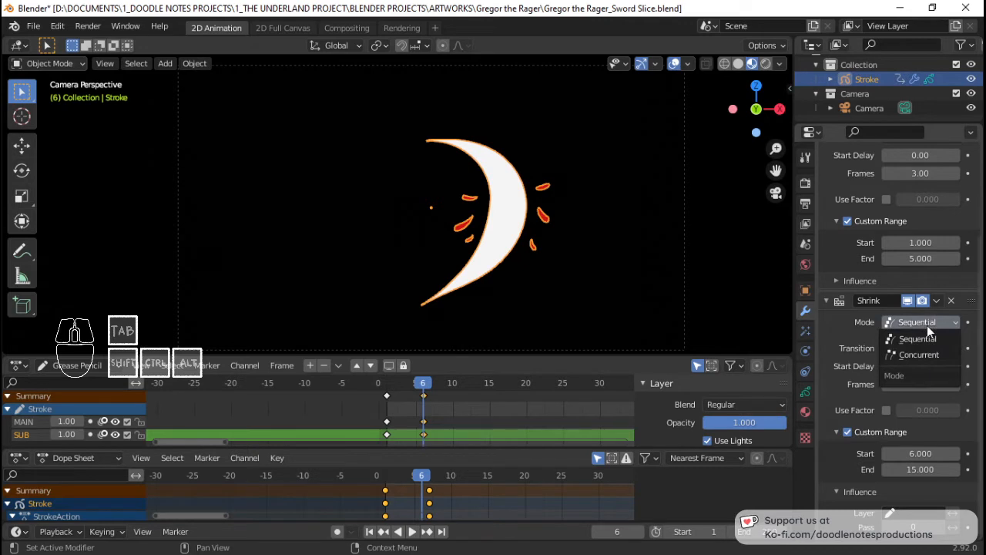
{"action": "left_click", "coordinate": [926, 325]}
Change the Shrink modifier's transition to Fade and play the slice from before frame 1.
{"action": "left_click", "coordinate": [918, 349]}
{"action": "left_click", "coordinate": [919, 349]}
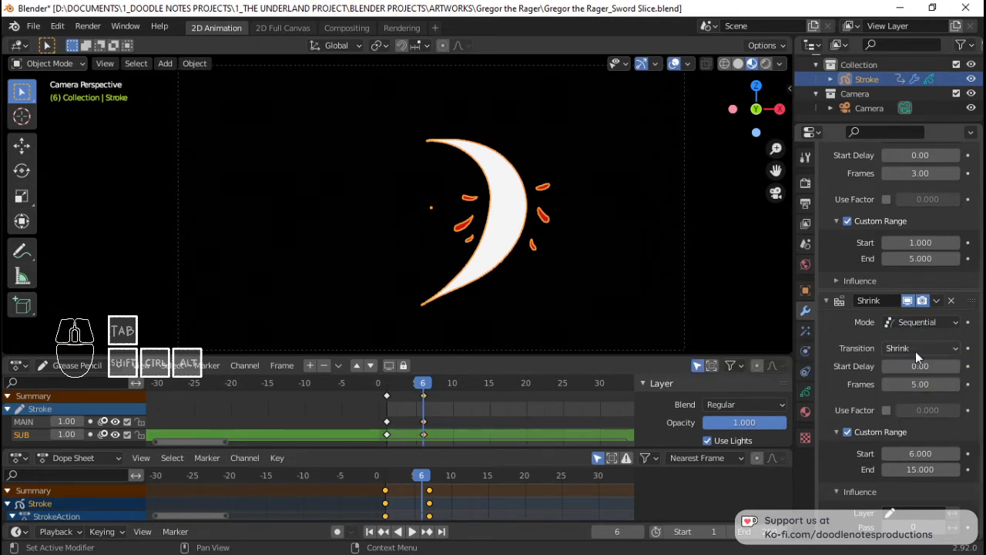
{"action": "left_click", "coordinate": [914, 351]}
{"action": "left_click", "coordinate": [908, 397]}
{"action": "mouse_move", "coordinate": [390, 423]}
{"action": "left_mouse_down"}
{"action": "mouse_move", "coordinate": [455, 423]}
{"action": "mouse_move", "coordinate": [380, 410]}
{"action": "left_mouse_up"}
{"action": "key", "text": "space"}
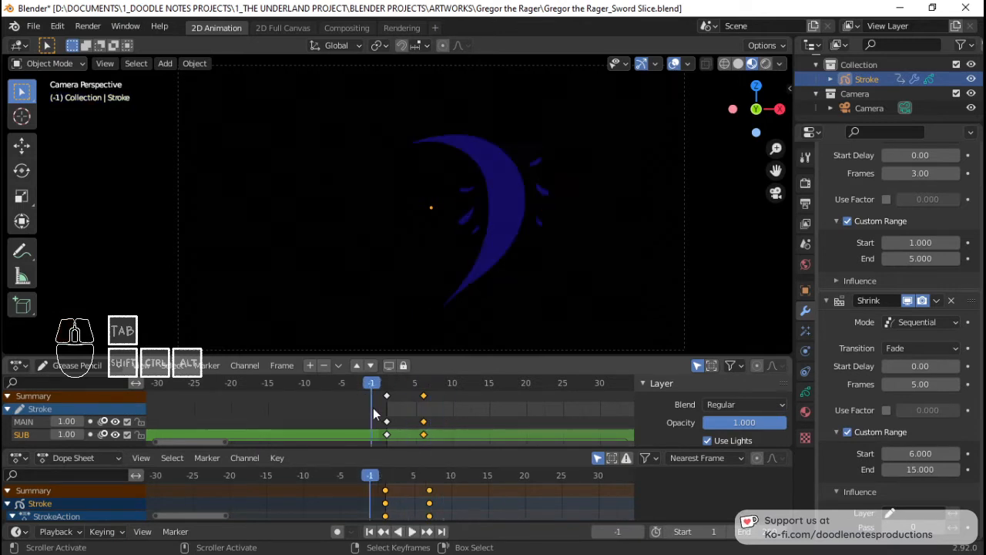
{"action": "key", "text": "space"}
Try a duration of 2 frames on the Shrink modifier and play the slice.
{"action": "left_click_drag", "start_coordinate": [921, 384], "coordinate": [874, 386]}
{"action": "key", "text": "space"}
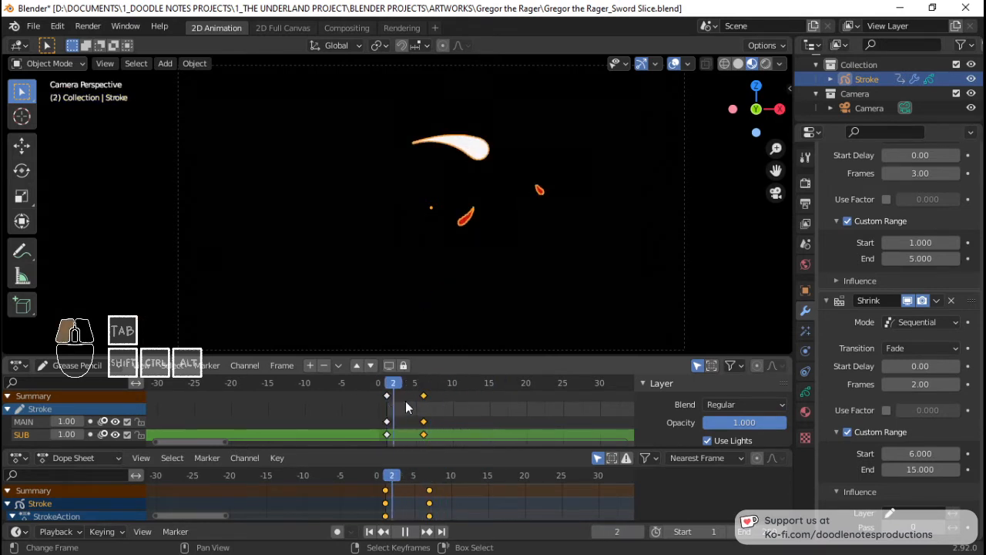
{"action": "key", "text": "space"}
Set the Shrink modifier's duration to 3 frames and play the slice.
{"action": "left_click", "coordinate": [921, 383]}
{"action": "type", "text": "3"}
{"action": "key", "text": "Return"}
{"action": "key", "text": "space"}
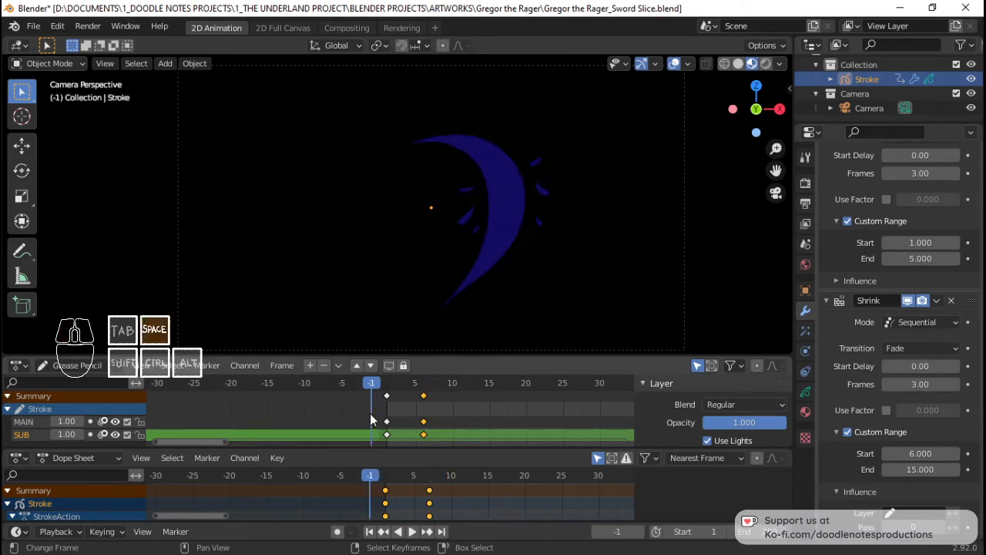
Move the duplicated MAIN and SUB keyframes from frame 6 to frame 5 and replay the slice.
{"action": "left_click_drag", "start_coordinate": [409, 405], "coordinate": [420, 405]}
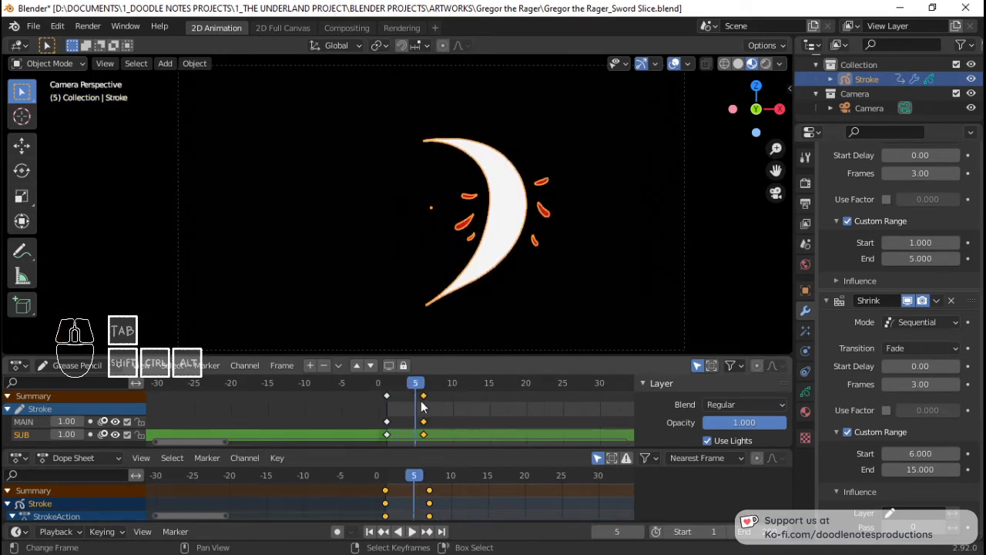
{"action": "right_click", "coordinate": [423, 398]}
{"action": "key", "text": "shift+s"}
{"action": "left_click", "coordinate": [379, 389]}
{"action": "key", "text": "space"}
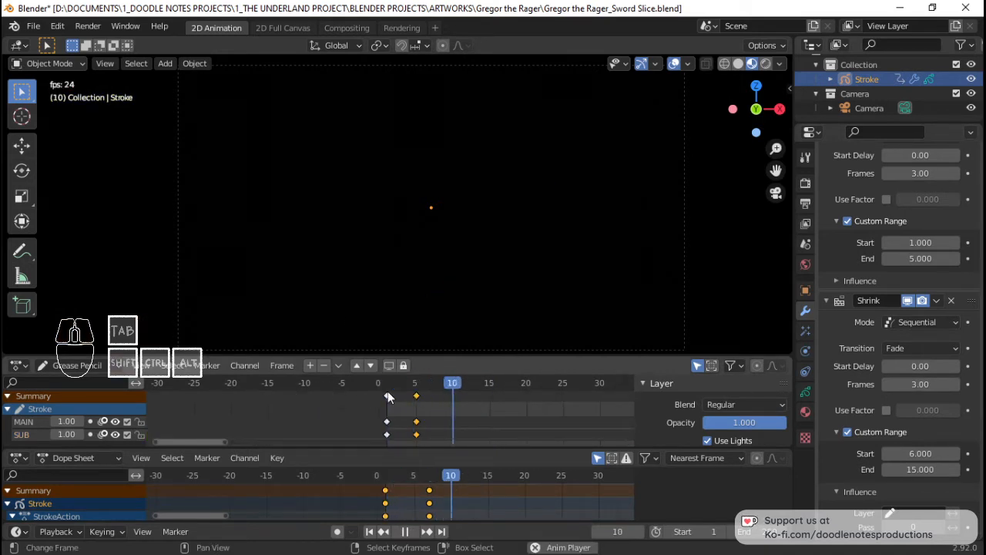
{"action": "left_click", "coordinate": [419, 395]}
{"action": "key", "text": "space"}
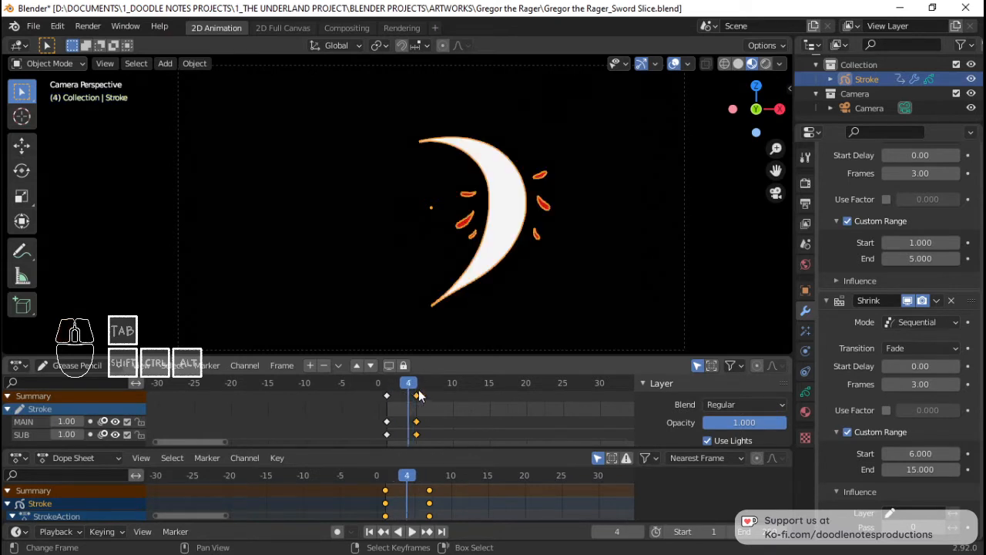
Set the end of the Grow modifier's Custom Range to frame 2.
{"action": "left_click", "coordinate": [920, 258]}
{"action": "type", "text": "2"}
{"action": "key", "text": "Return"}
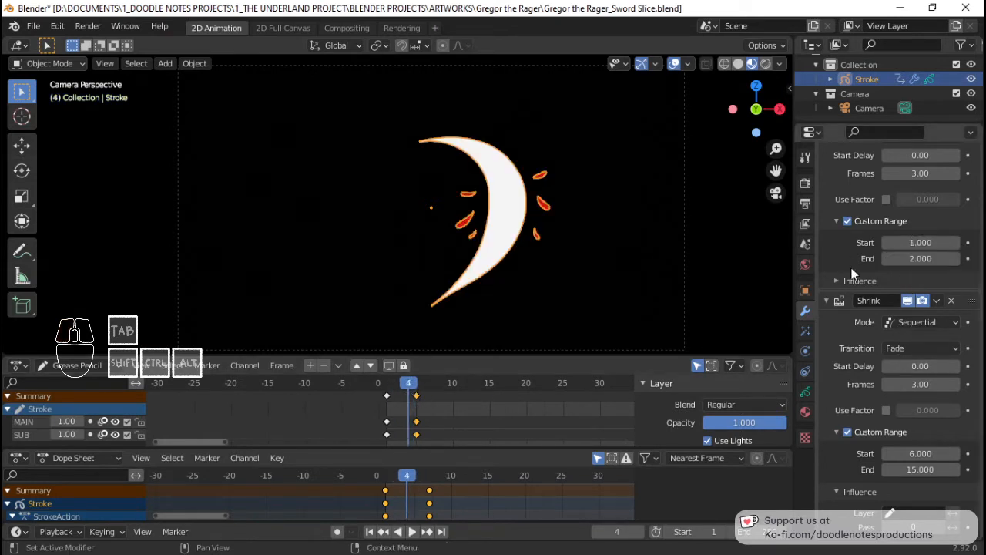
Set the start of the Shrink modifier's Custom Range to frame 5 and save the file.
{"action": "left_click", "coordinate": [913, 453]}
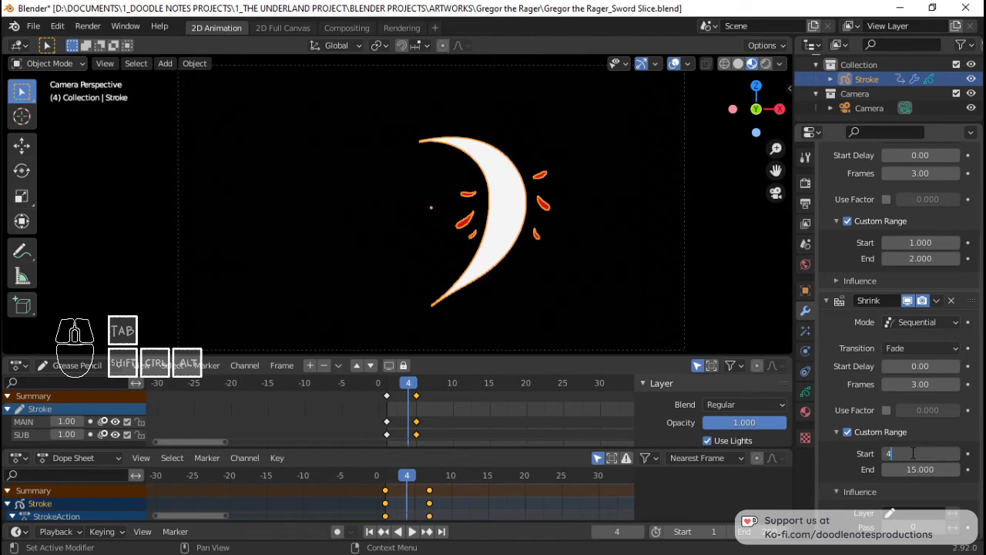
{"action": "key", "text": "Return"}
{"action": "key", "text": "ctrl+s"}
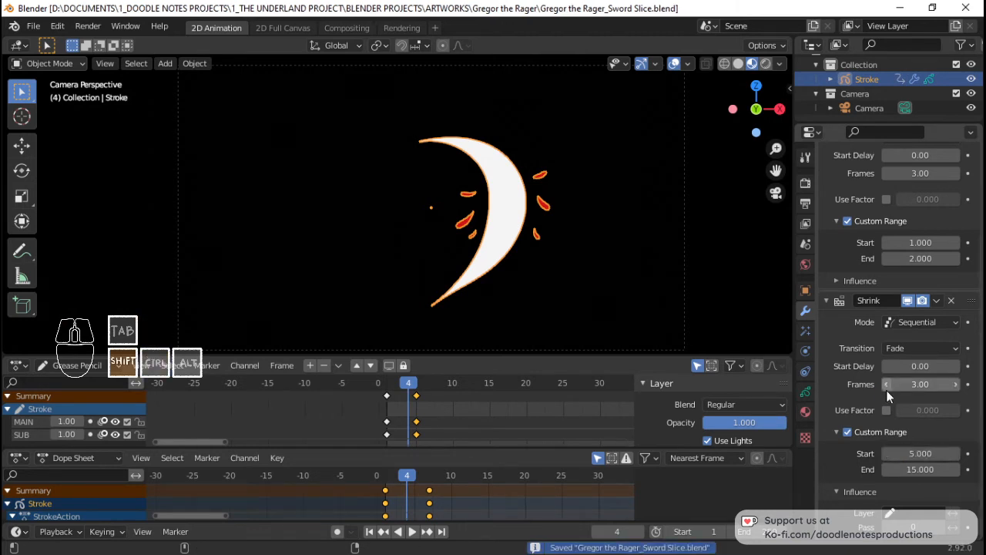
Play and scrub the slice repeatedly from frame 1 to check how it grows and disappears.
{"action": "key", "text": "space"}
{"action": "key", "text": "space"}
{"action": "left_click", "coordinate": [388, 414]}
{"action": "key", "text": "space"}
{"action": "key", "text": "space"}
{"action": "left_click_drag", "start_coordinate": [388, 413], "coordinate": [430, 406]}
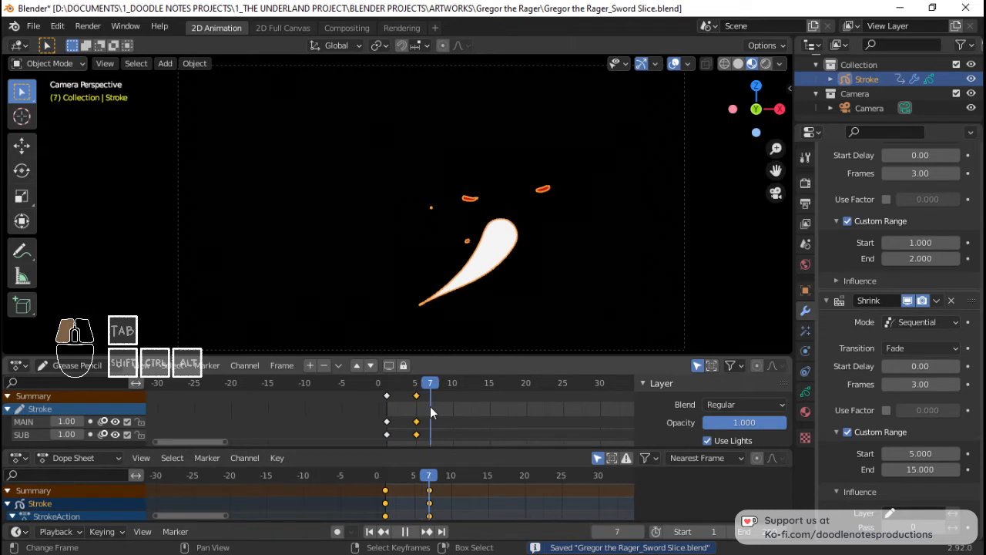
{"action": "left_click", "coordinate": [382, 406]}
{"action": "key", "text": "space"}
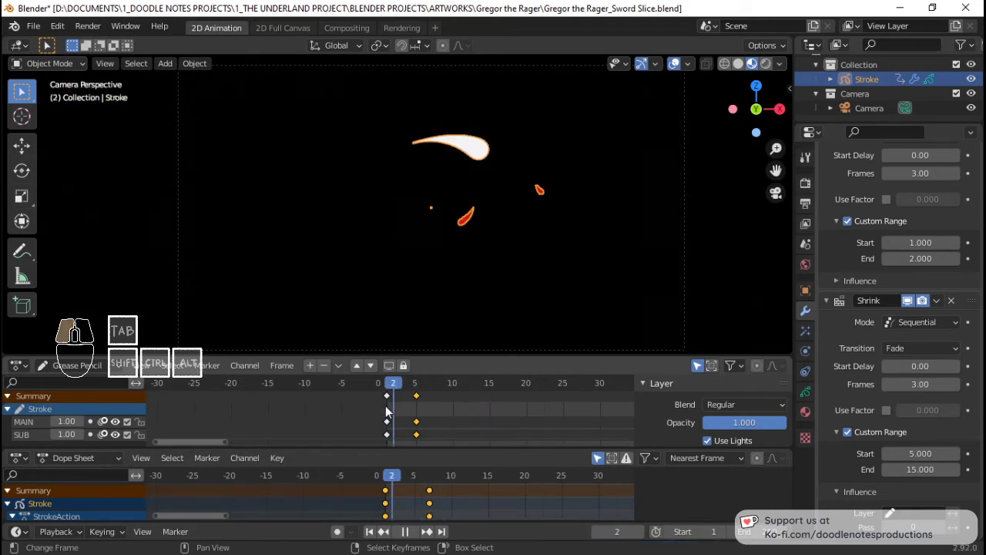
Remove the Shrink modifier from the Stroke object and replay the slice.
{"action": "key", "text": "Escape"}
{"action": "left_click", "coordinate": [952, 301]}
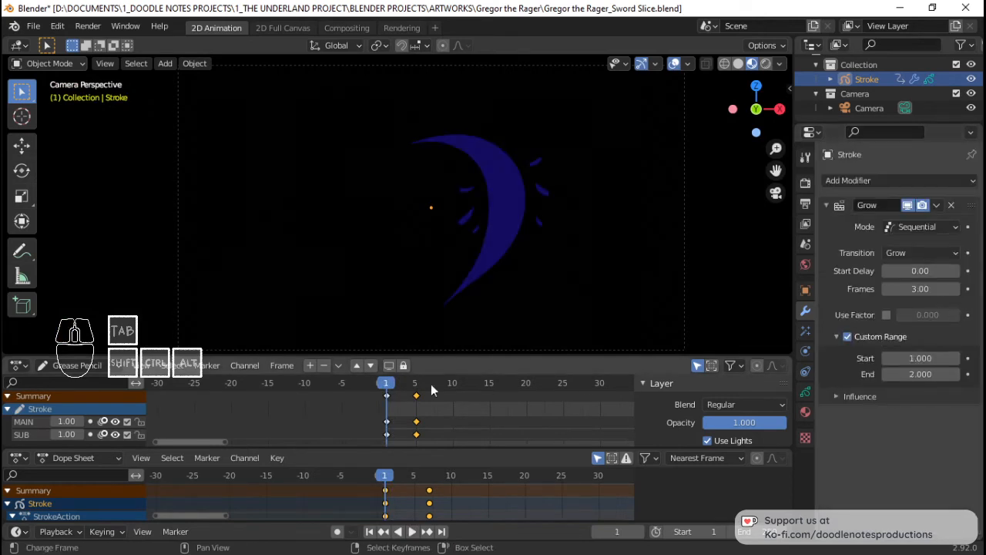
{"action": "key", "text": "x"}
{"action": "key", "text": "space"}
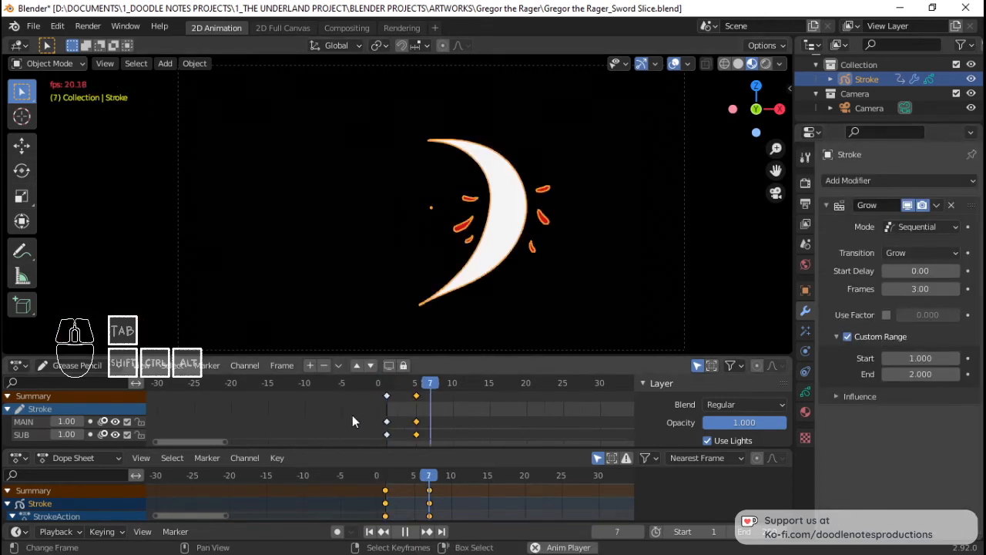
{"action": "key", "text": "space"}
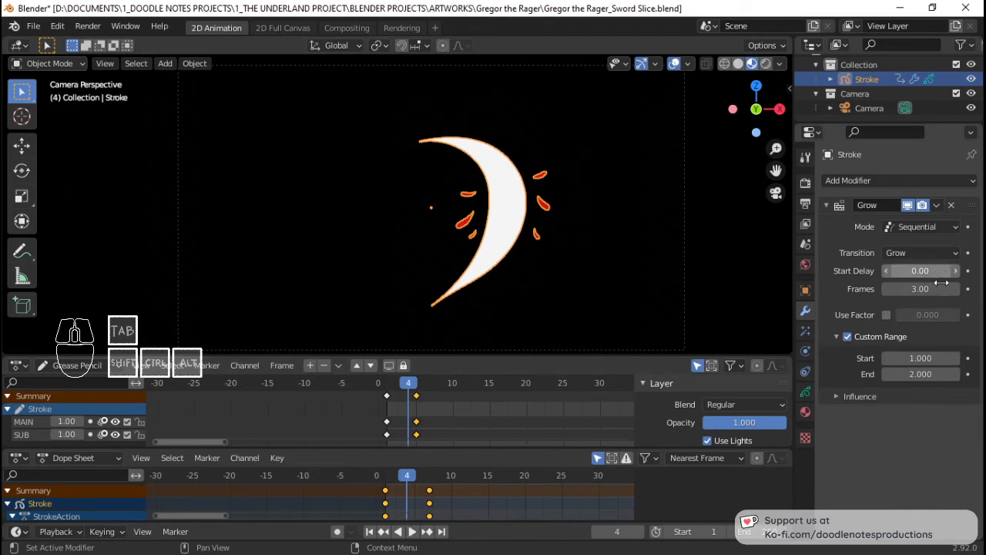
Turn off the Custom Range of the Grow modifier and play and scrub the slice.
{"action": "left_click", "coordinate": [848, 337]}
{"action": "key", "text": "space"}
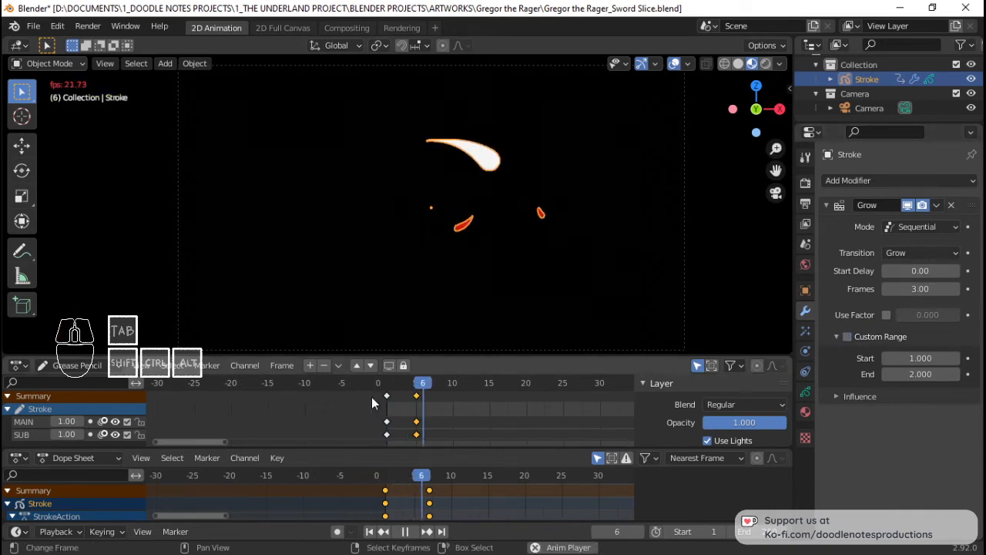
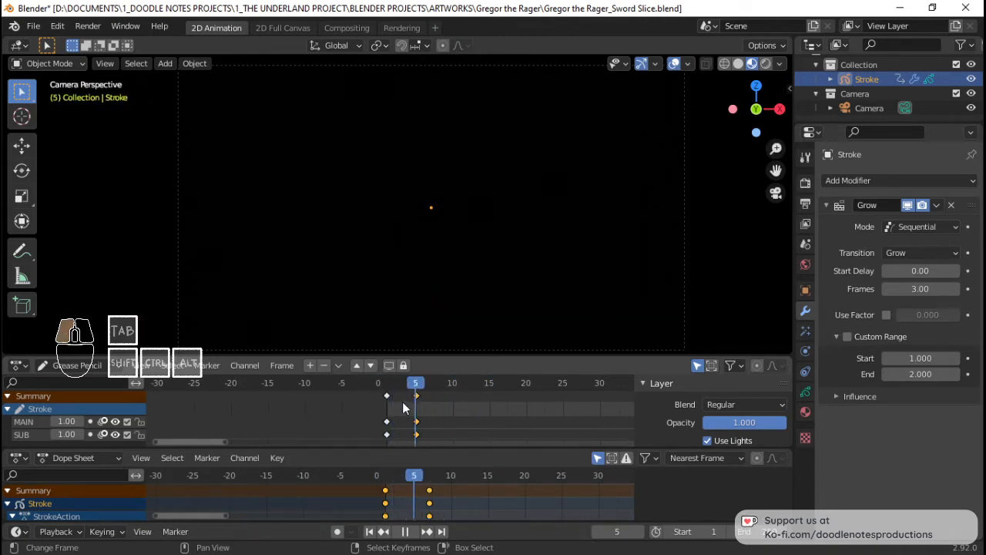
{"action": "left_click_drag", "start_coordinate": [412, 400], "coordinate": [413, 399]}
Snap the object's rotation keyframes from frame 7 to frame 4.
{"action": "key", "text": "shift+s"}
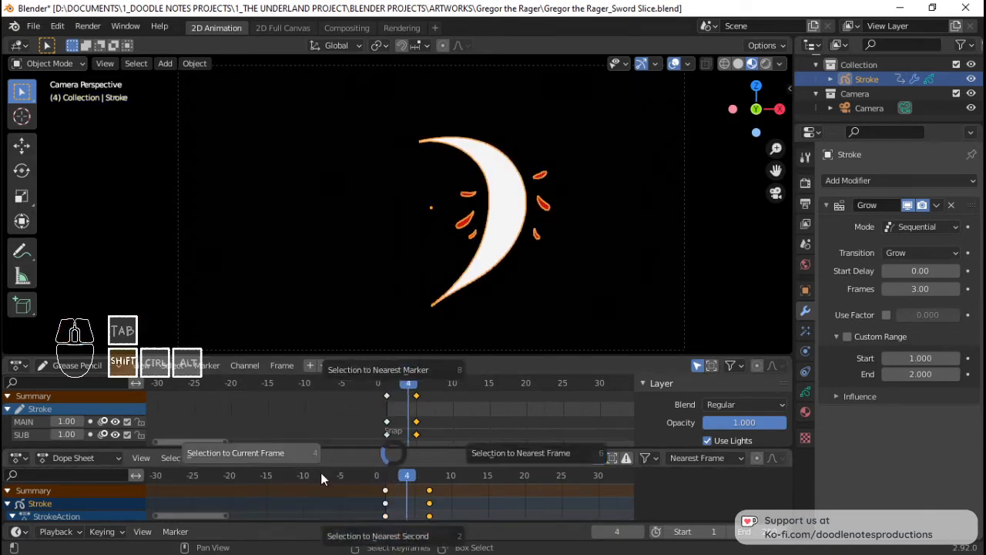
{"action": "left_click", "coordinate": [321, 472]}
{"action": "left_click_drag", "start_coordinate": [387, 481], "coordinate": [408, 497]}
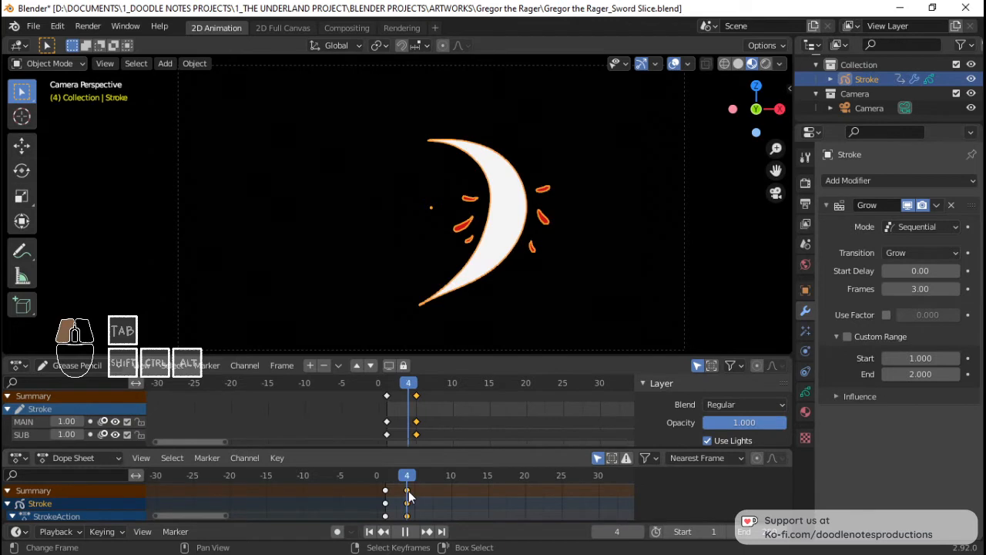
On frame 5, mirror all the slice strokes horizontally by scaling them by -1 on X.
{"action": "left_click_drag", "start_coordinate": [412, 491], "coordinate": [413, 490]}
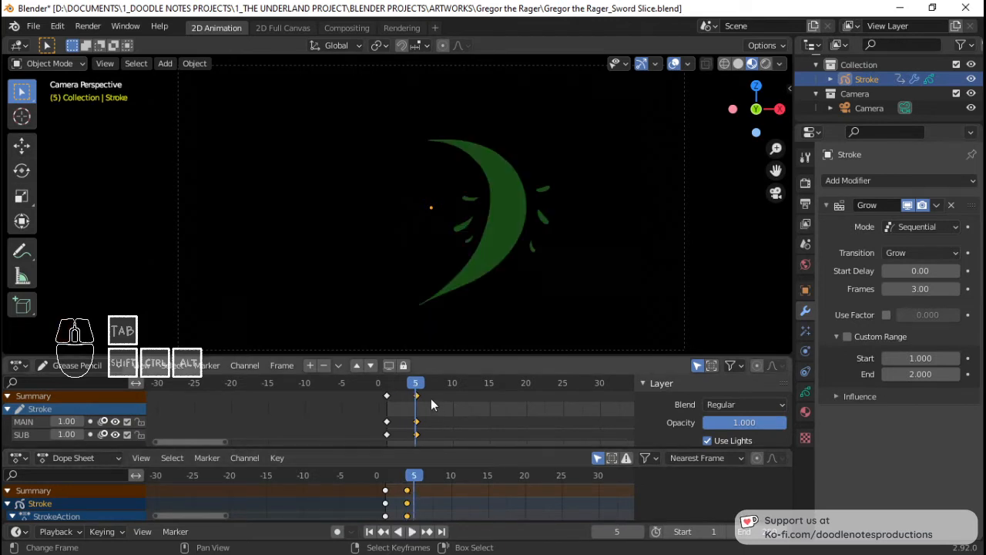
{"action": "key", "text": "Tab"}
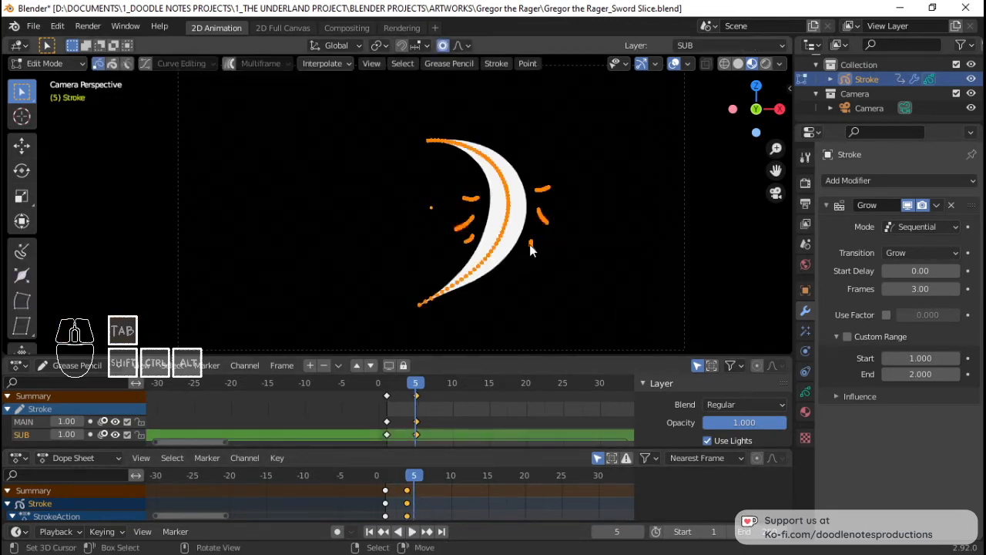
{"action": "key", "text": "s"}
{"action": "key", "text": "x"}
{"action": "key", "text": "minus"}
{"action": "key", "text": "1"}
{"action": "key", "text": "Return"}
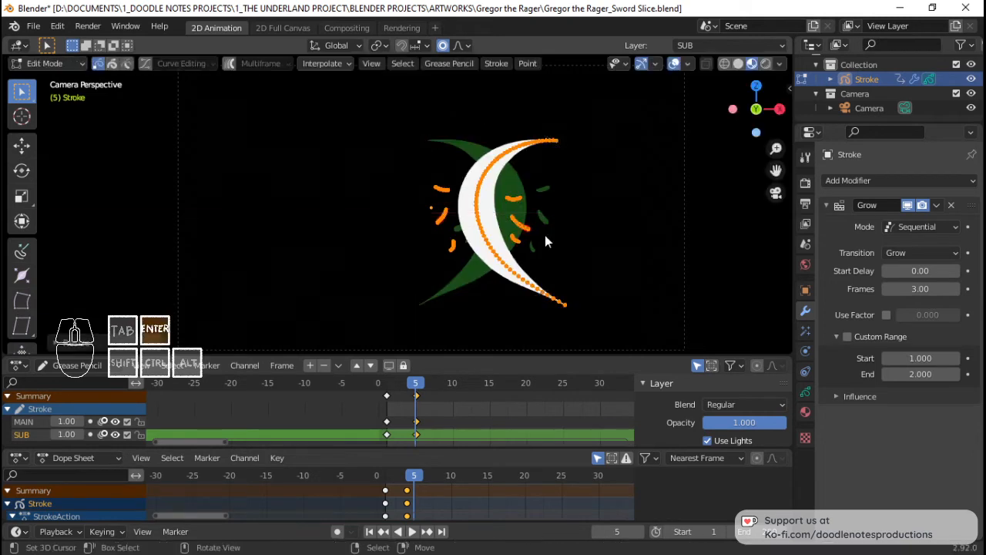
Rotate the mirrored strokes and move them toward the lower left of the original slice, then return to Object Mode.
{"action": "key", "text": "g"}
{"action": "key", "text": "Escape"}
{"action": "key", "text": "r"}
{"action": "key", "text": "g"}
{"action": "left_click", "coordinate": [508, 230]}
{"action": "key", "text": "Tab"}
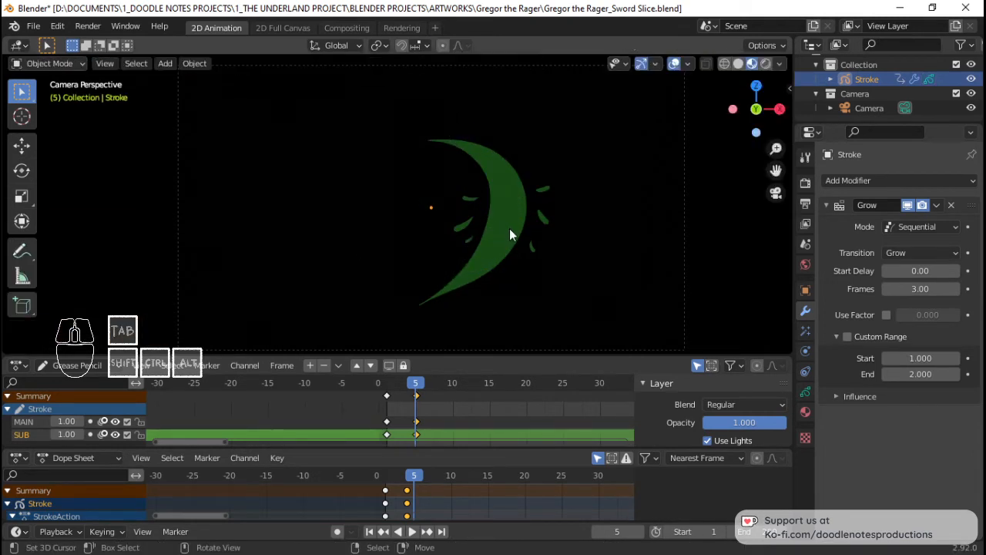
Play and scrub the animation repeatedly with the viewport overlays hidden to check the mirrored second slice.
{"action": "left_click", "coordinate": [390, 398]}
{"action": "key", "text": "space"}
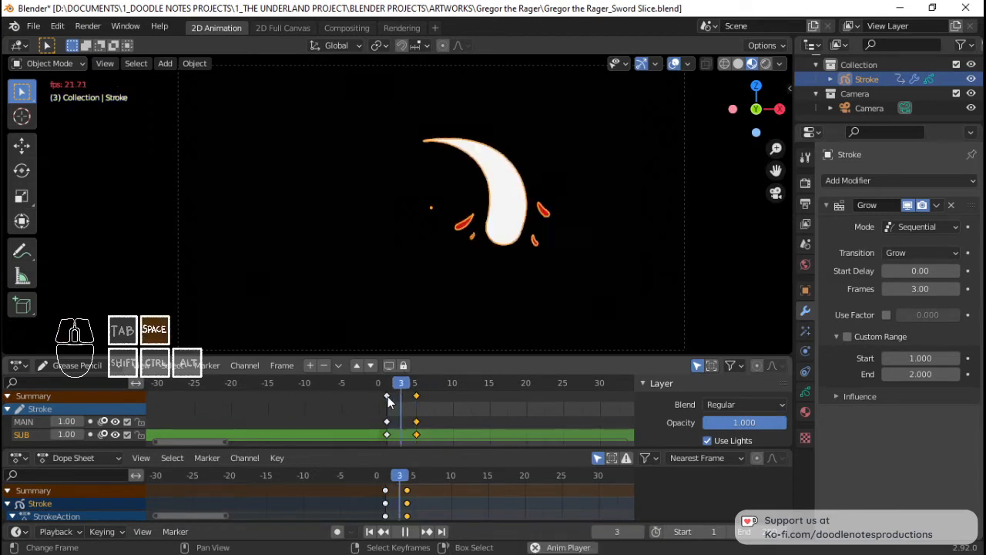
{"action": "key", "text": "space"}
{"action": "key", "text": "space"}
{"action": "key", "text": "space"}
{"action": "left_click_drag", "start_coordinate": [382, 398], "coordinate": [437, 402]}
{"action": "key", "text": "shift+alt+z"}
{"action": "key", "text": "space"}
{"action": "key", "text": "space"}
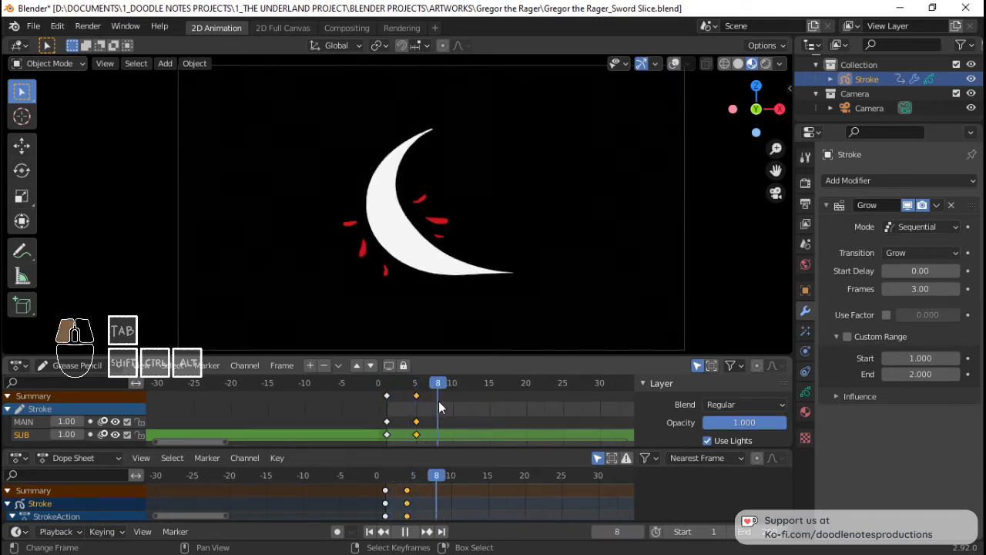
{"action": "key", "text": "space"}
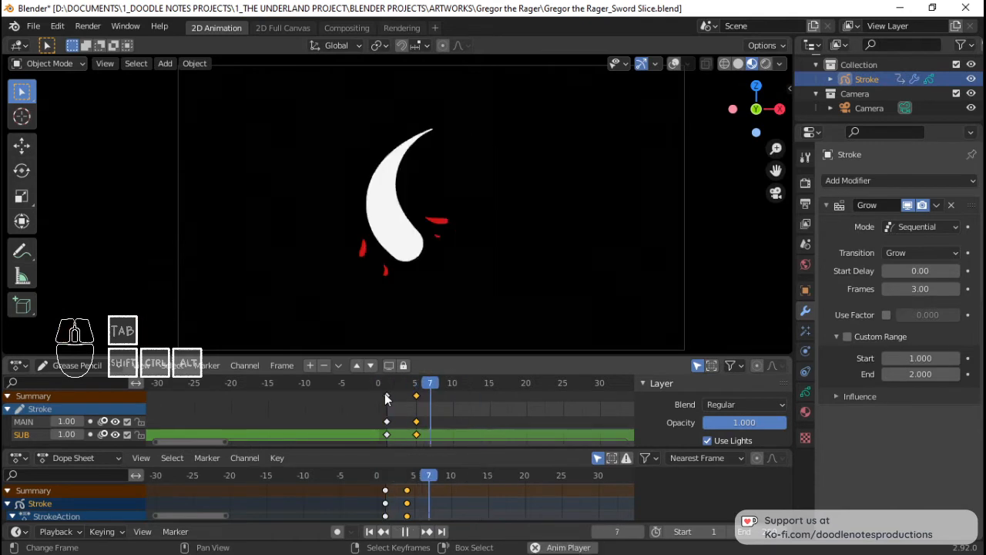
{"action": "mouse_move", "coordinate": [386, 396]}
{"action": "left_mouse_down"}
{"action": "mouse_move", "coordinate": [439, 387]}
{"action": "mouse_move", "coordinate": [381, 388]}
{"action": "mouse_move", "coordinate": [406, 392]}
{"action": "mouse_move", "coordinate": [387, 391]}
{"action": "left_mouse_up"}
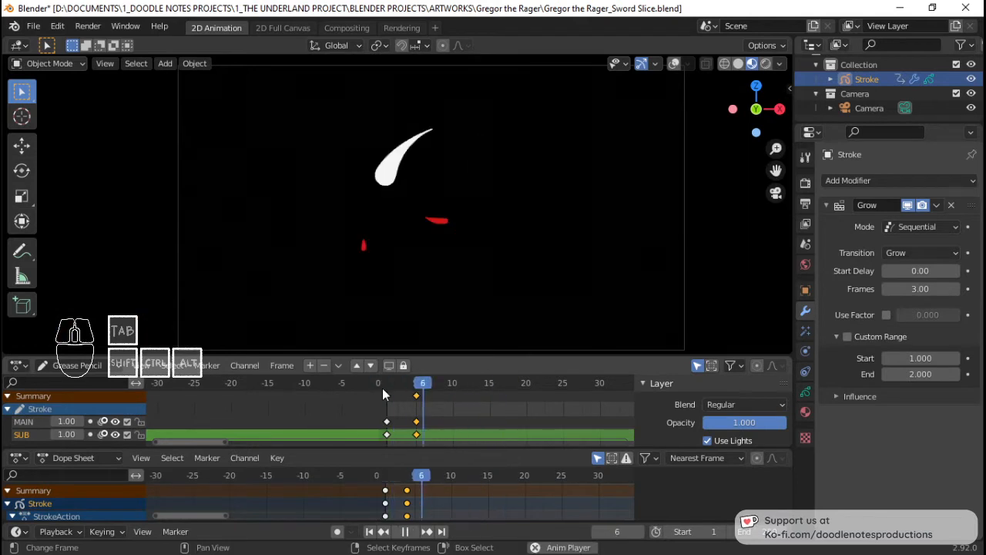
Set the Frames value of the Grow modifier to 2 and replay the slice.
{"action": "key", "text": "space"}
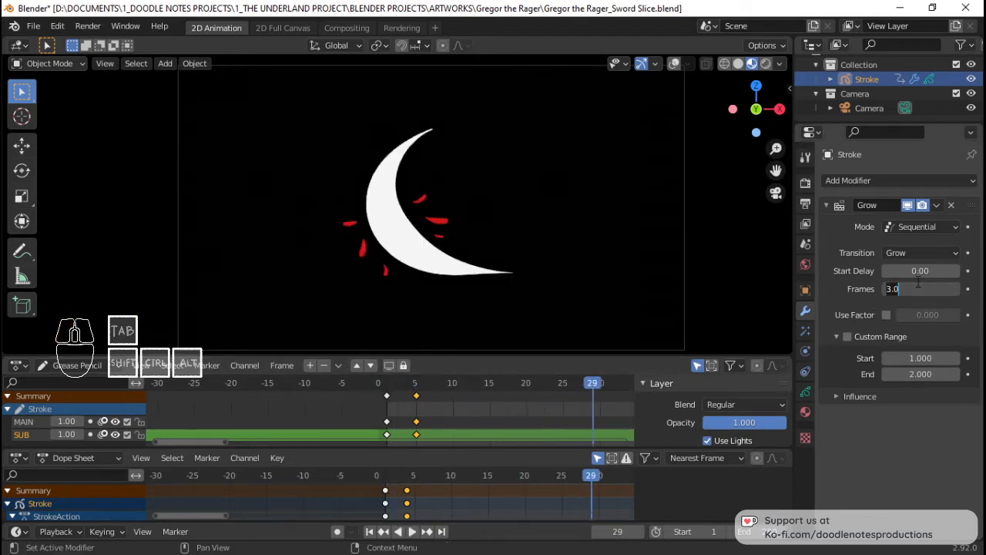
{"action": "key", "text": "space"}
{"action": "key", "text": "space"}
Snap the MAIN and SUB drawing keyframes from frame 5 to the current frame 4.
{"action": "left_click_drag", "start_coordinate": [375, 412], "coordinate": [413, 409]}
{"action": "right_click", "coordinate": [418, 398]}
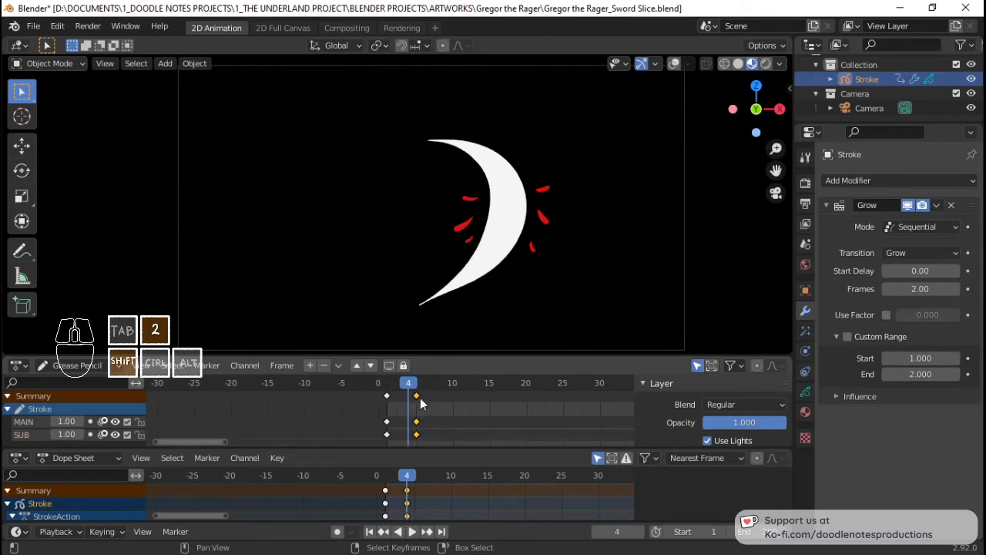
{"action": "key", "text": "shift+s"}
Replay the animation several times from frame 1 to check the timing of both slices.
{"action": "key", "text": "space"}
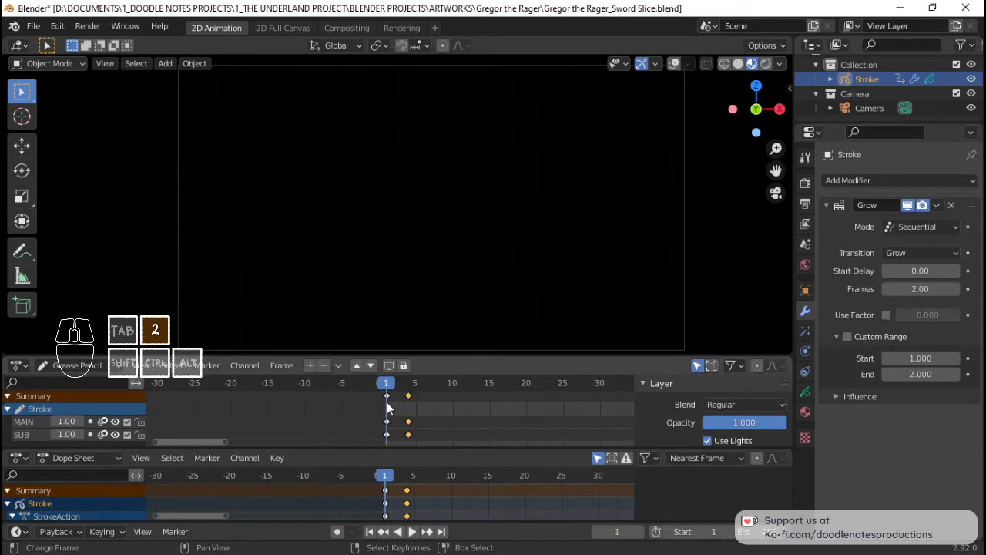
{"action": "key", "text": "space"}
{"action": "key", "text": "space"}
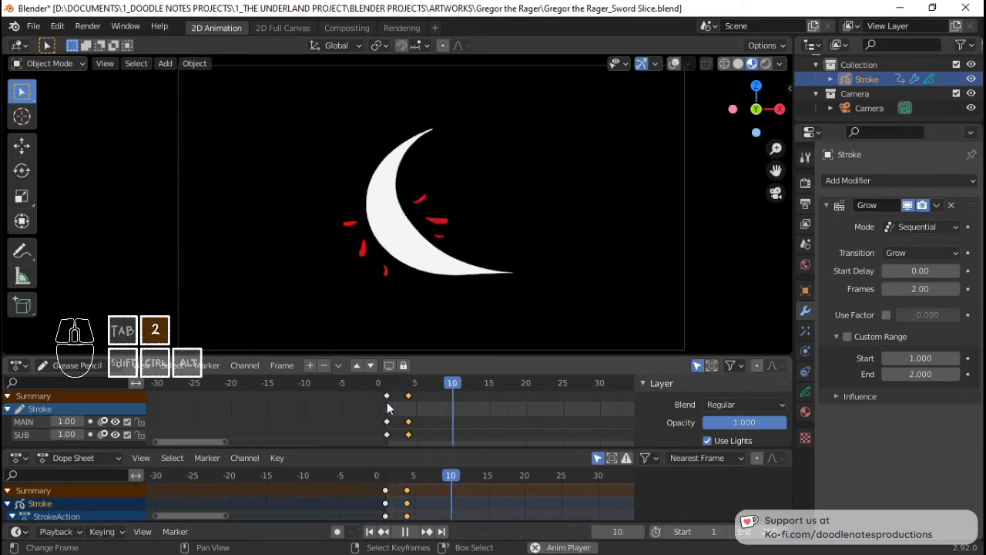
{"action": "key", "text": "space"}
{"action": "left_click", "coordinate": [387, 401]}
{"action": "key", "text": "space"}
{"action": "key", "text": "space"}
{"action": "left_click", "coordinate": [387, 401]}
{"action": "key", "text": "space"}
{"action": "key", "text": "space"}
Show the overlays again and slightly reduce the thickness of all strokes on frame 4 in Edit Mode.
{"action": "left_click", "coordinate": [394, 403]}
{"action": "mouse_move", "coordinate": [394, 410]}
{"action": "left_mouse_down"}
{"action": "mouse_move", "coordinate": [426, 411]}
{"action": "mouse_move", "coordinate": [371, 402]}
{"action": "mouse_move", "coordinate": [414, 409]}
{"action": "mouse_move", "coordinate": [408, 402]}
{"action": "left_mouse_up"}
{"action": "key", "text": "Tab"}
{"action": "key", "text": "a"}
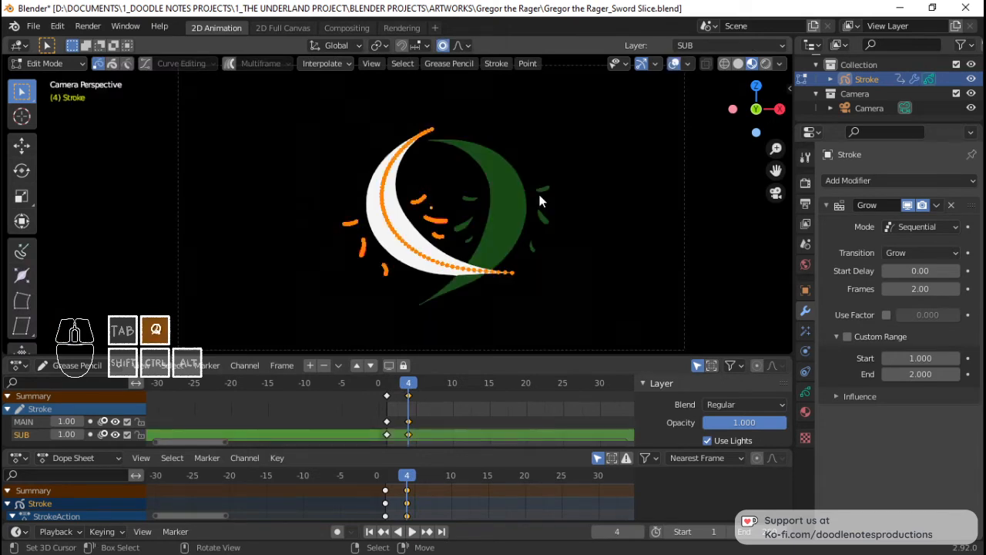
{"action": "key", "text": "Tab"}
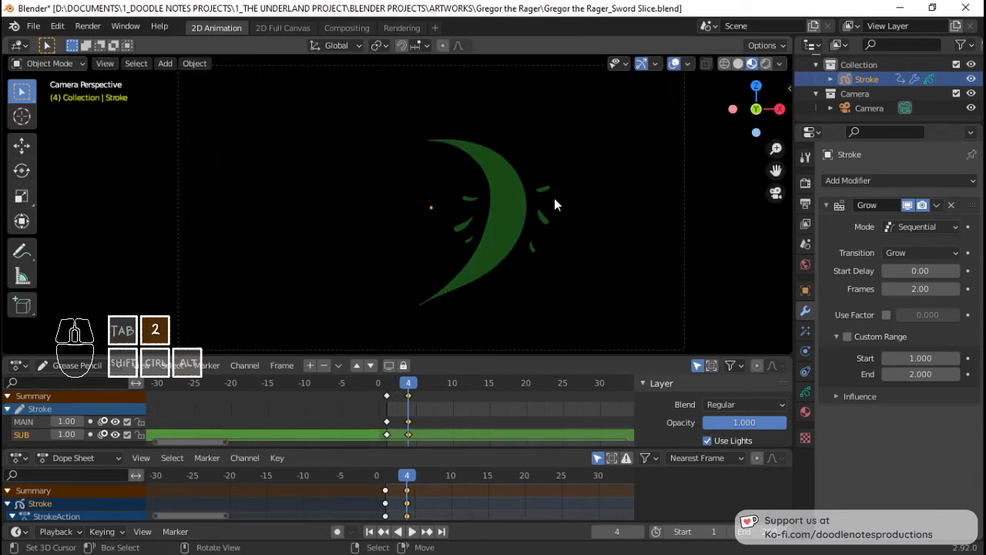
Play and scrub the animation repeatedly to check how the thinner second slice follows the first.
{"action": "key", "text": "space"}
{"action": "key", "text": "space"}
{"action": "left_click_drag", "start_coordinate": [410, 397], "coordinate": [488, 399]}
{"action": "left_click", "coordinate": [378, 419]}
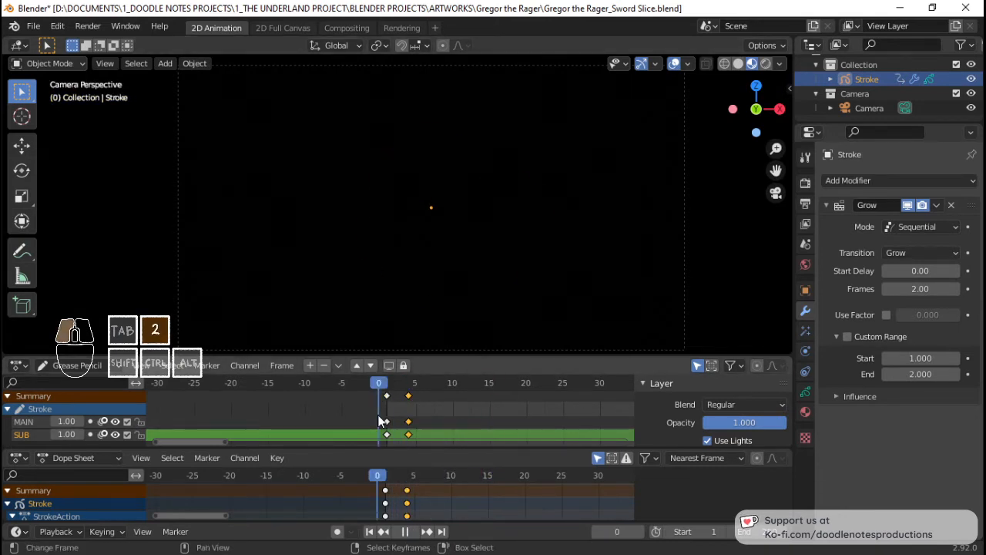
{"action": "key", "text": "space"}
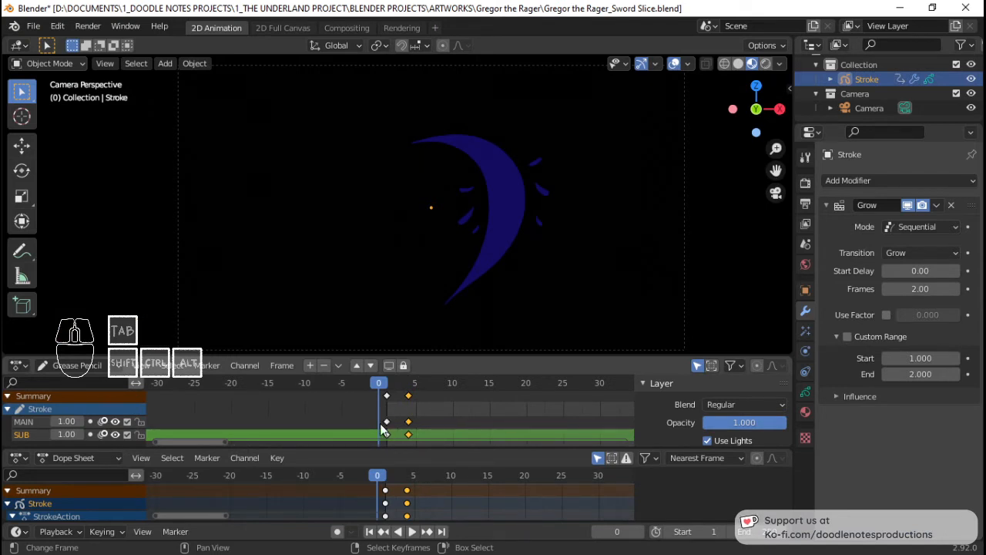
{"action": "key", "text": "space"}
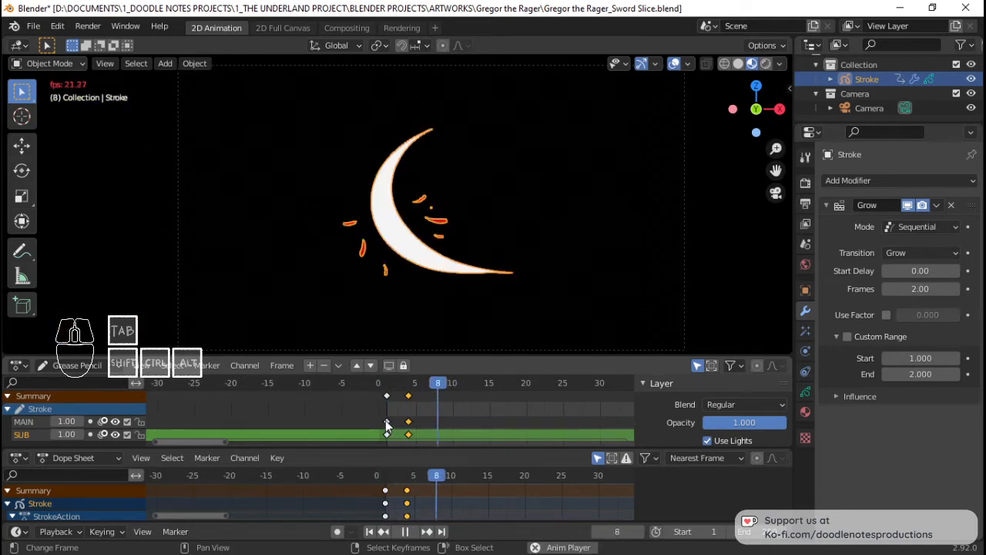
{"action": "key", "text": "space"}
{"action": "key", "text": "space"}
{"action": "key", "text": "space"}
{"action": "left_click", "coordinate": [386, 417]}
{"action": "key", "text": "space"}
{"action": "key", "text": "space"}
{"action": "left_click_drag", "start_coordinate": [386, 417], "coordinate": [423, 422]}
{"action": "key", "text": "space"}
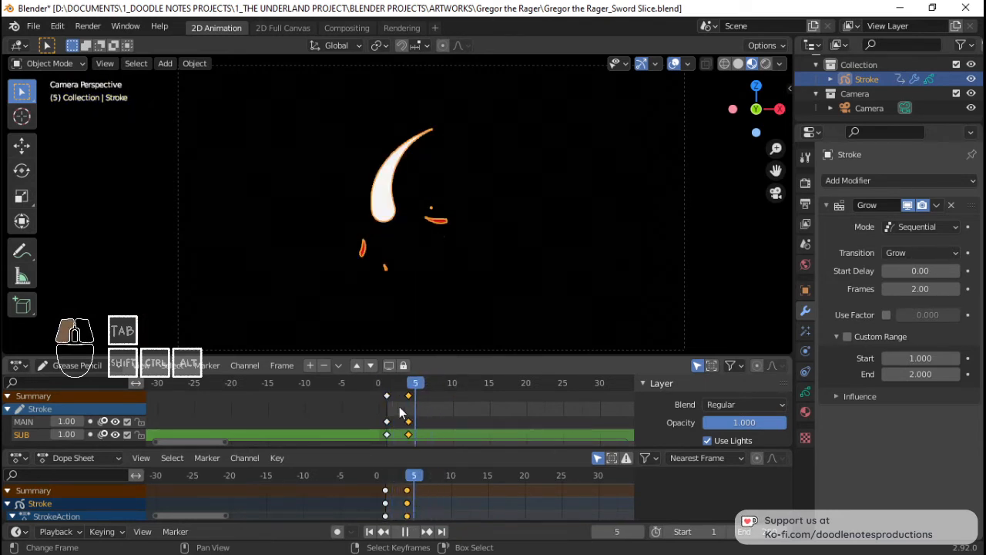
{"action": "key", "text": "space"}
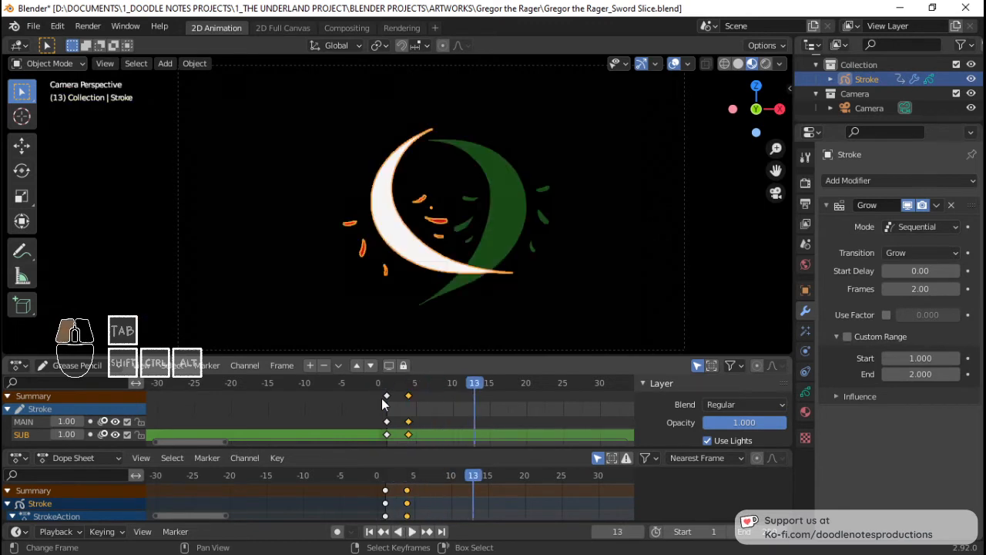
{"action": "key", "text": "space"}
{"action": "key", "text": "space"}
Step frame by frame from frame 4 to frame 7 and between keyframes to examine the second slice's growth.
{"action": "mouse_move", "coordinate": [383, 404]}
{"action": "left_mouse_down"}
{"action": "mouse_move", "coordinate": [428, 398]}
{"action": "mouse_move", "coordinate": [389, 401]}
{"action": "mouse_move", "coordinate": [409, 400]}
{"action": "left_mouse_up"}
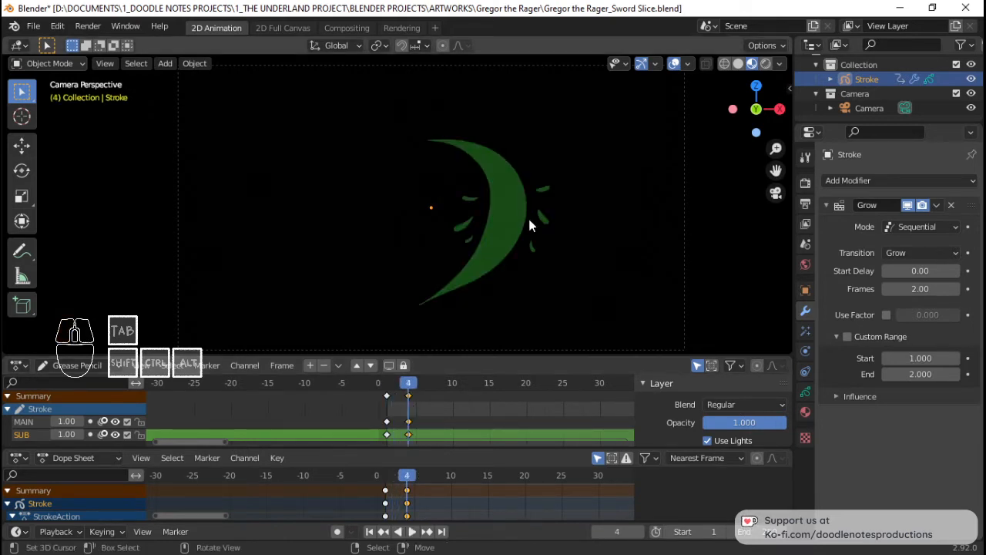
{"action": "key", "text": "Right"}
{"action": "key", "text": "Right"}
{"action": "key", "text": "Right"}
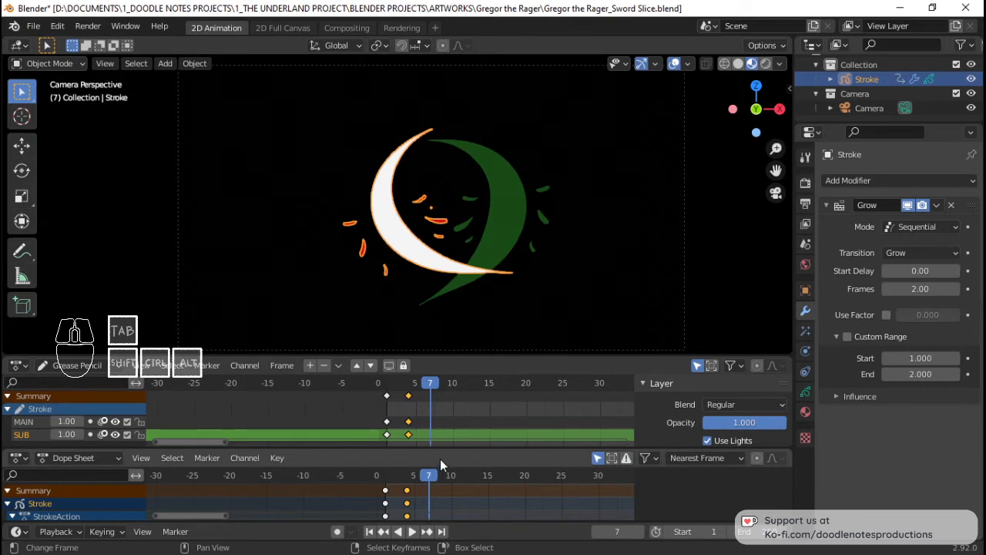
{"action": "key", "text": "Down"}
{"action": "key", "text": "Down"}
{"action": "key", "text": "Up"}
{"action": "key", "text": "Down"}
{"action": "key", "text": "Right"}
{"action": "key", "text": "Right"}
{"action": "key", "text": "Right"}
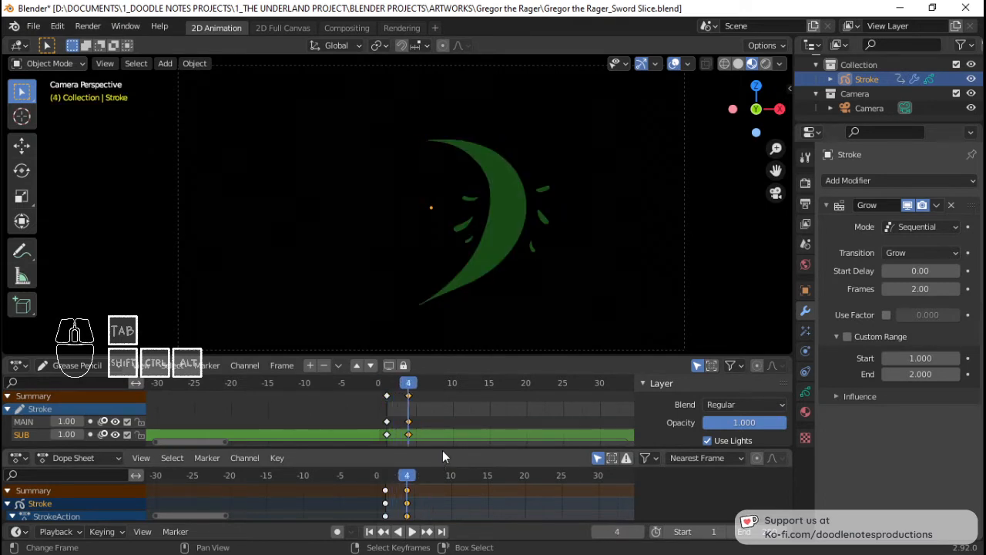
{"action": "key", "text": "Right"}
{"action": "key", "text": "Right"}
{"action": "key", "text": "Right"}
Show the 3D cursor in the viewport overlays and set the pivot point to 3D Cursor.
{"action": "key", "text": "r"}
{"action": "left_click", "coordinate": [616, 296]}
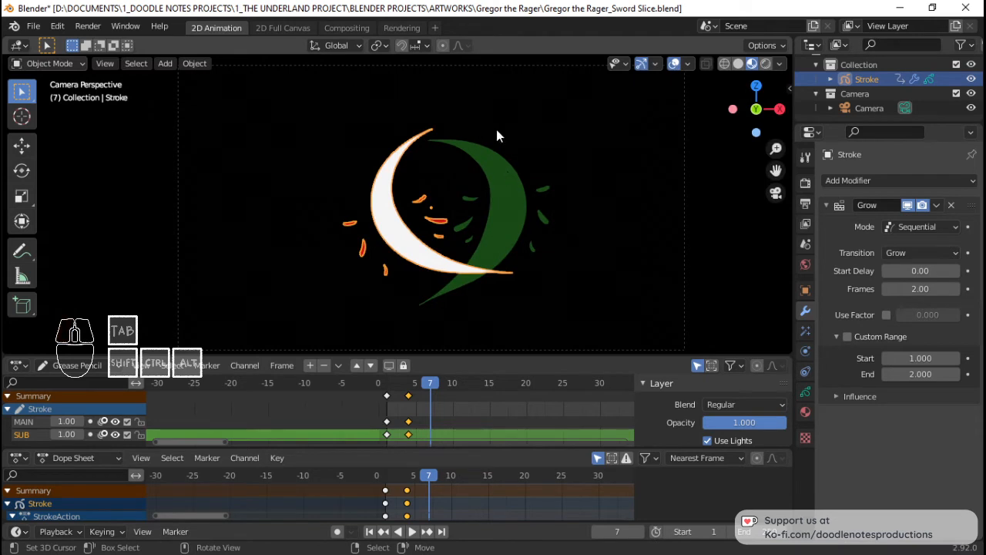
{"action": "left_click", "coordinate": [687, 64]}
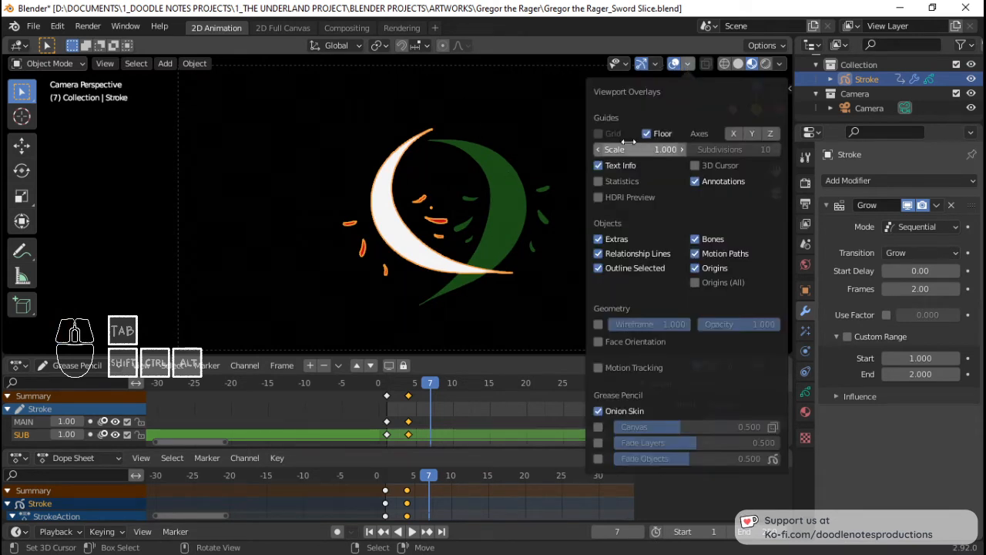
{"action": "left_click", "coordinate": [695, 165]}
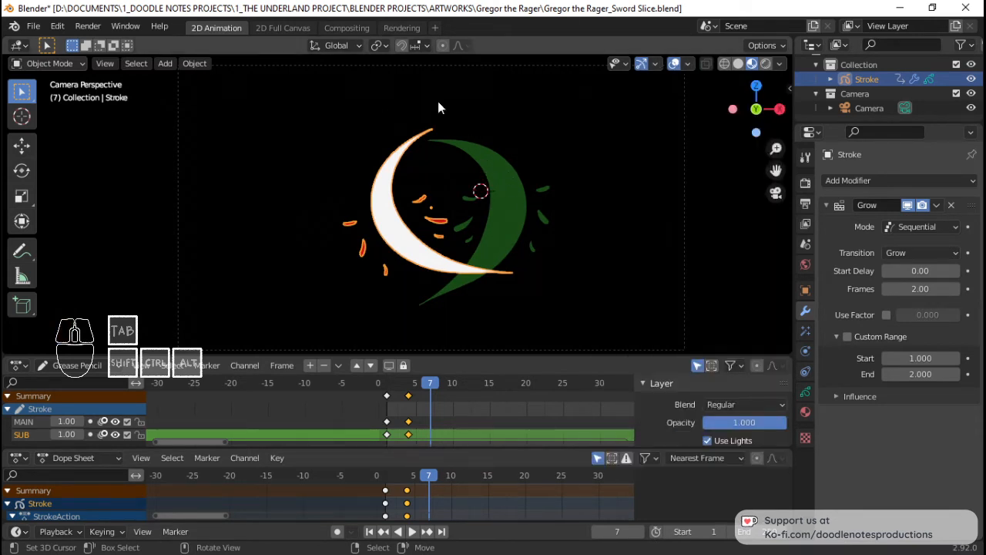
{"action": "key", "text": "period"}
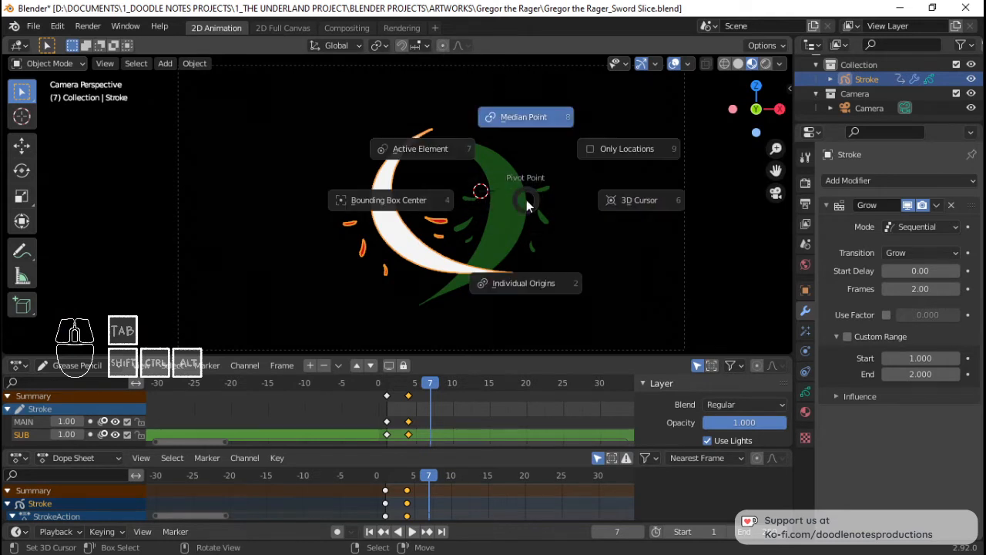
{"action": "left_click", "coordinate": [638, 204]}
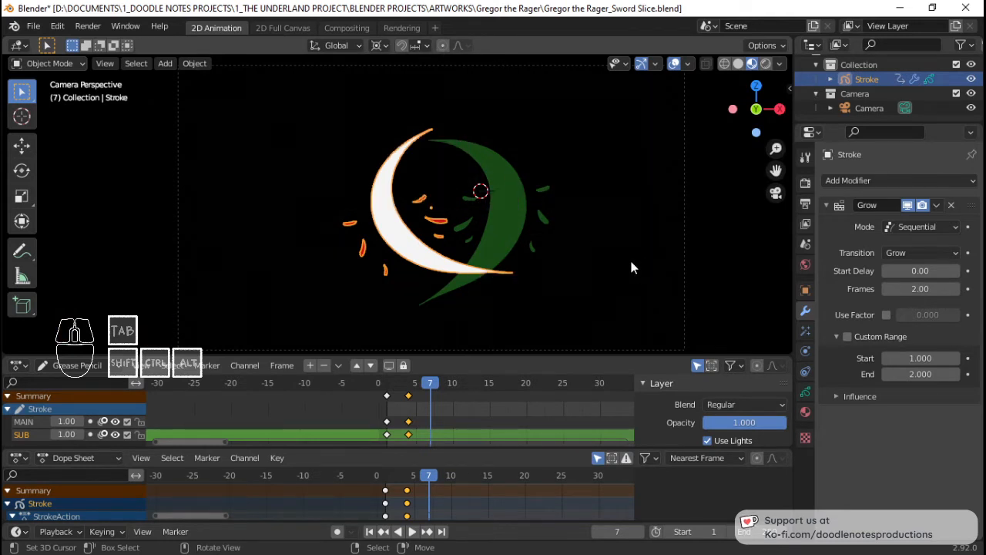
Rotate the Stroke object slightly around the 3D cursor on frame 7, insert a Rotation keyframe and play back the motion.
{"action": "key", "text": "r"}
{"action": "left_click", "coordinate": [645, 240]}
{"action": "key", "text": "r"}
{"action": "left_click", "coordinate": [650, 238]}
{"action": "key", "text": "i"}
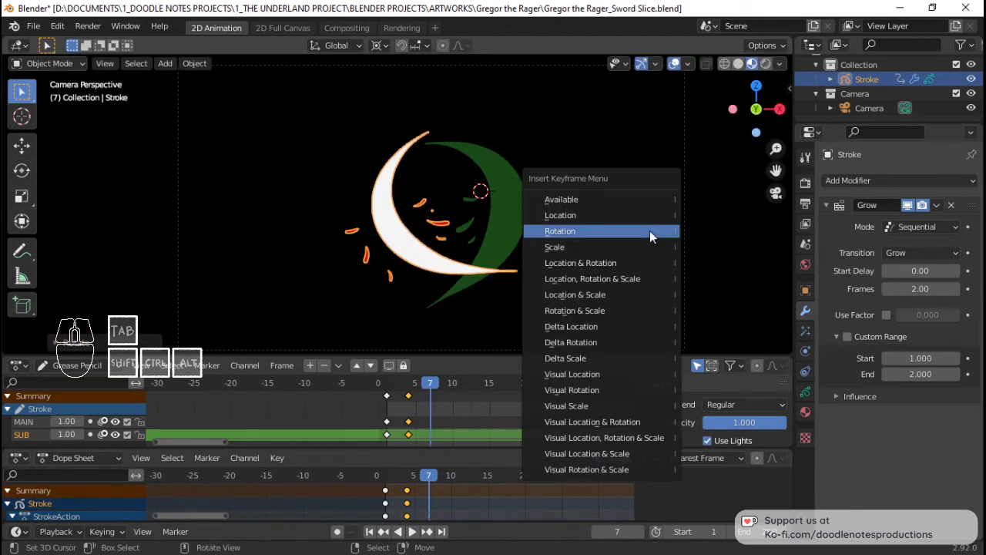
{"action": "left_click", "coordinate": [649, 230]}
{"action": "left_click", "coordinate": [383, 479]}
{"action": "key", "text": "space"}
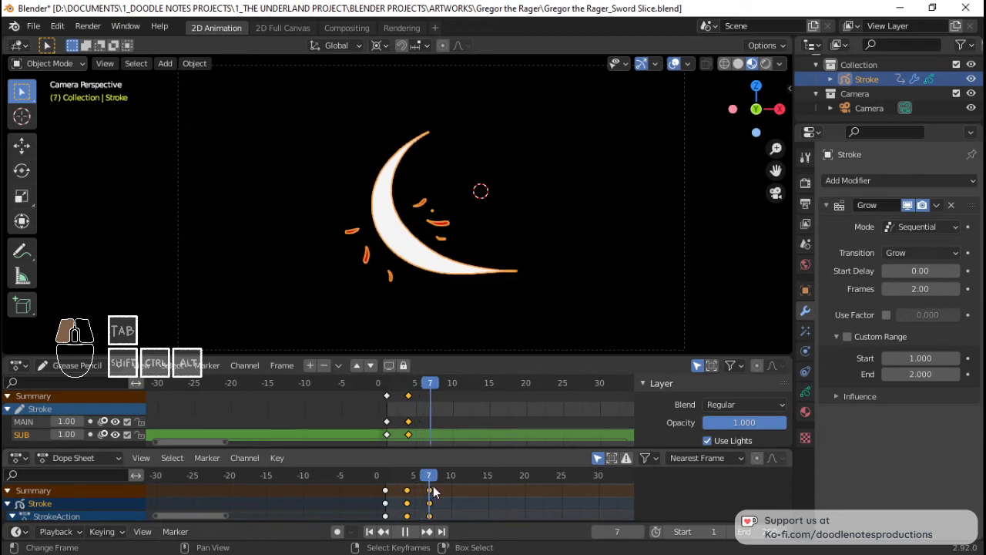
{"action": "key", "text": "space"}
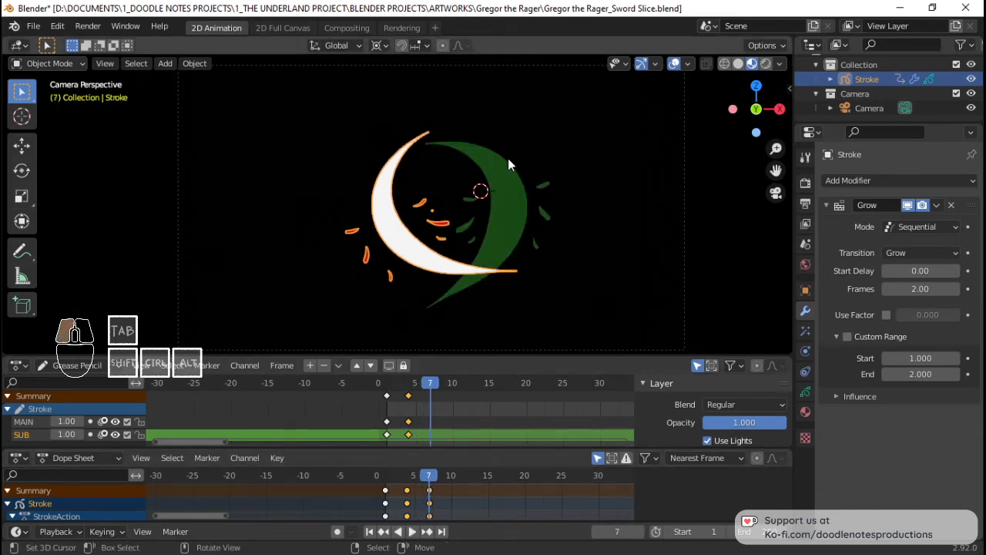
Rotate the Stroke object slightly further on frame 7 and insert Rotation and Location keyframes.
{"action": "key", "text": "r"}
{"action": "left_click", "coordinate": [629, 189]}
{"action": "key", "text": "i"}
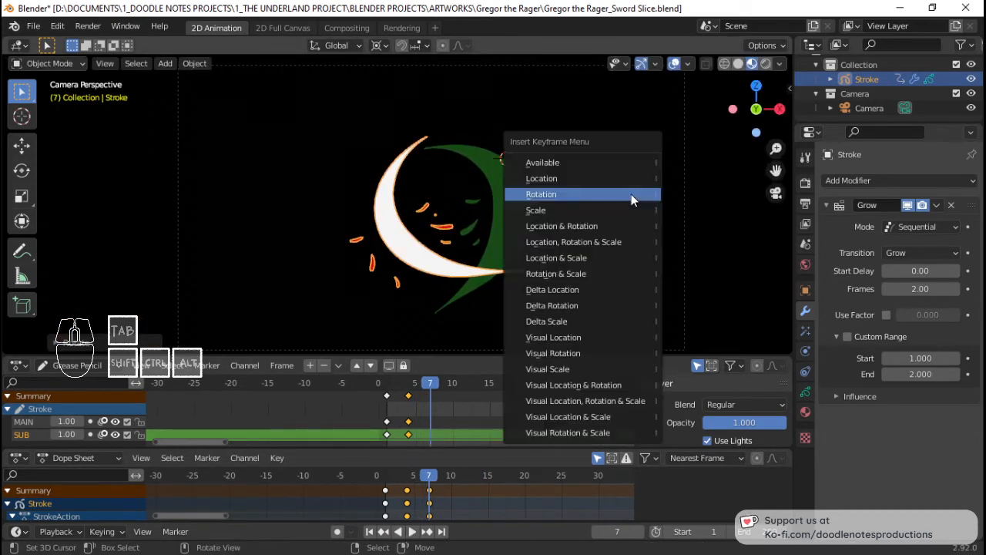
{"action": "left_click", "coordinate": [630, 195]}
{"action": "key", "text": "i"}
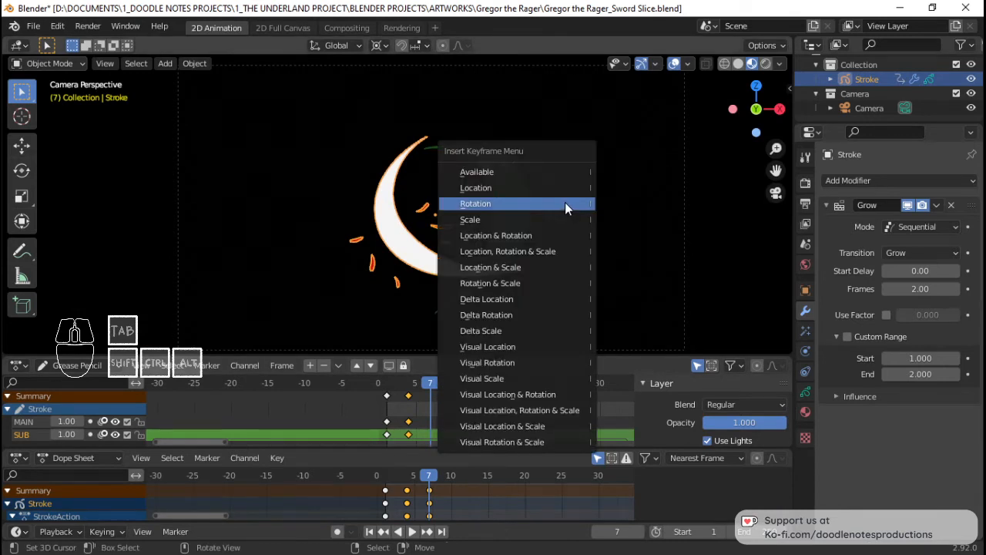
{"action": "left_click", "coordinate": [566, 190]}
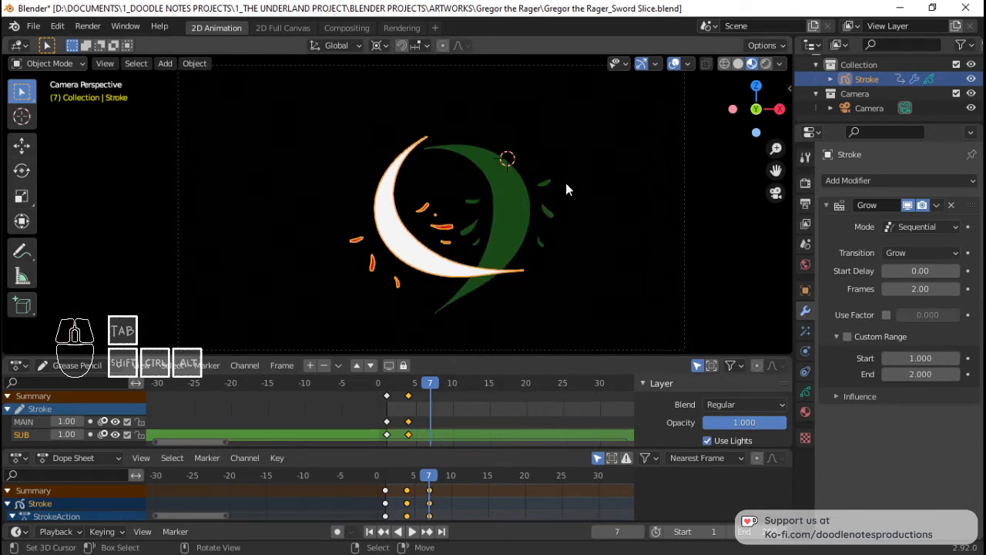
Insert Location & Rotation keyframes for the Stroke object on frames 4 and 1.
{"action": "key", "text": "Down"}
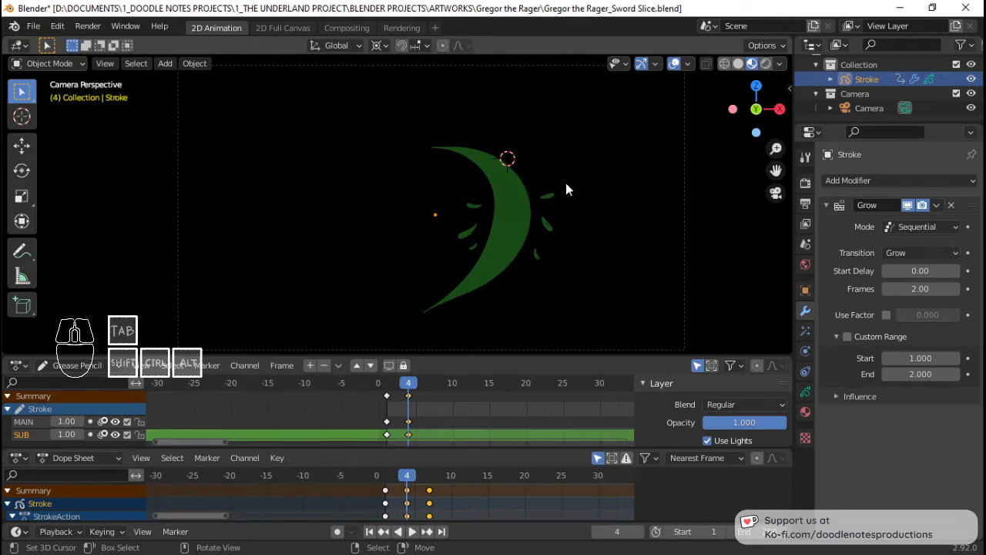
{"action": "key", "text": "i"}
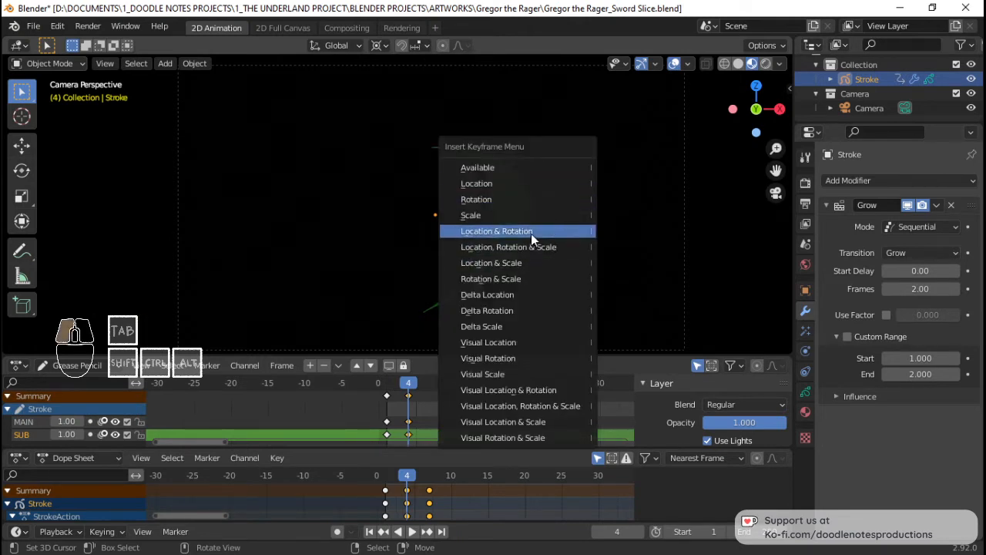
{"action": "left_click", "coordinate": [531, 233]}
{"action": "key", "text": "Down"}
{"action": "key", "text": "i"}
{"action": "left_click", "coordinate": [531, 233]}
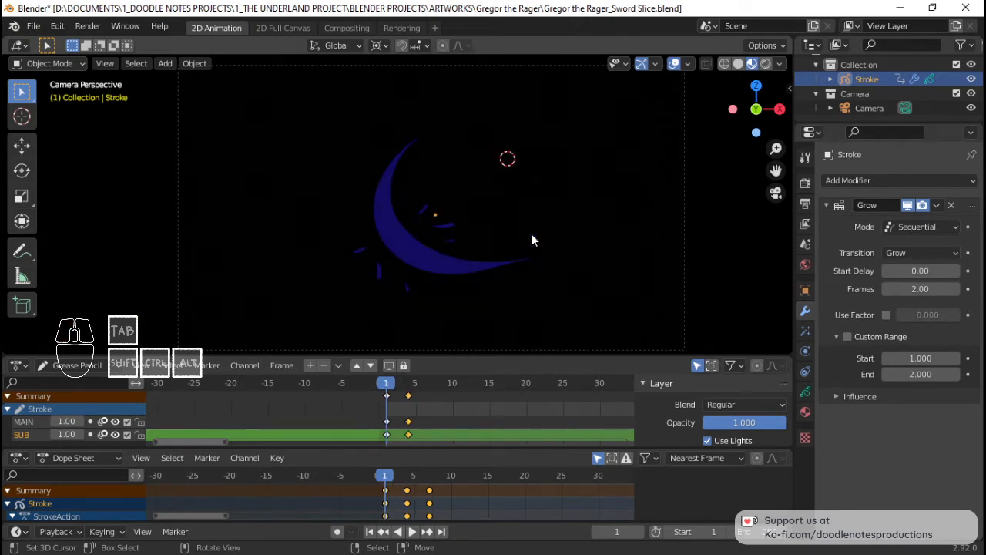
Turn on auto keying, move the Stroke object slightly down on frame 7 and play back the motion.
{"action": "left_click", "coordinate": [338, 532]}
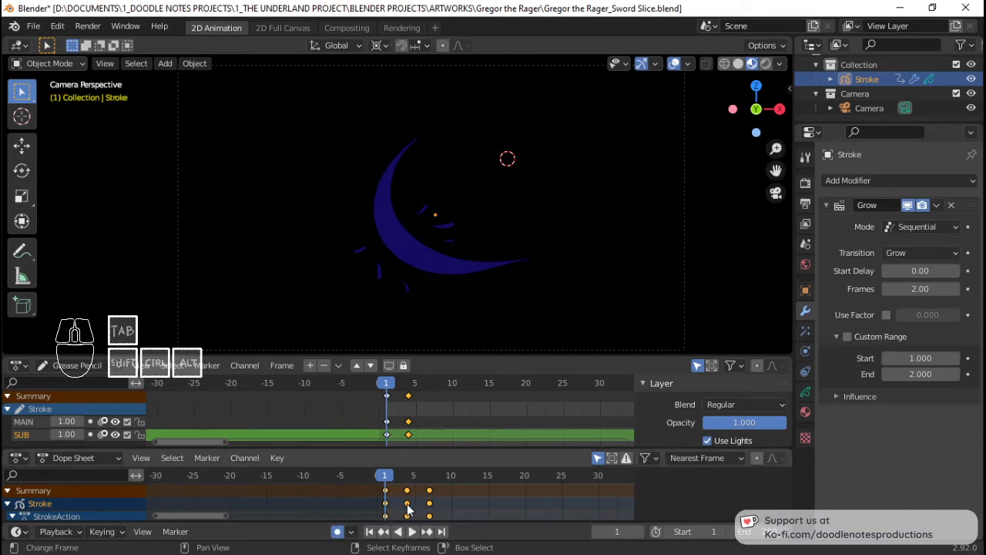
{"action": "key", "text": "space"}
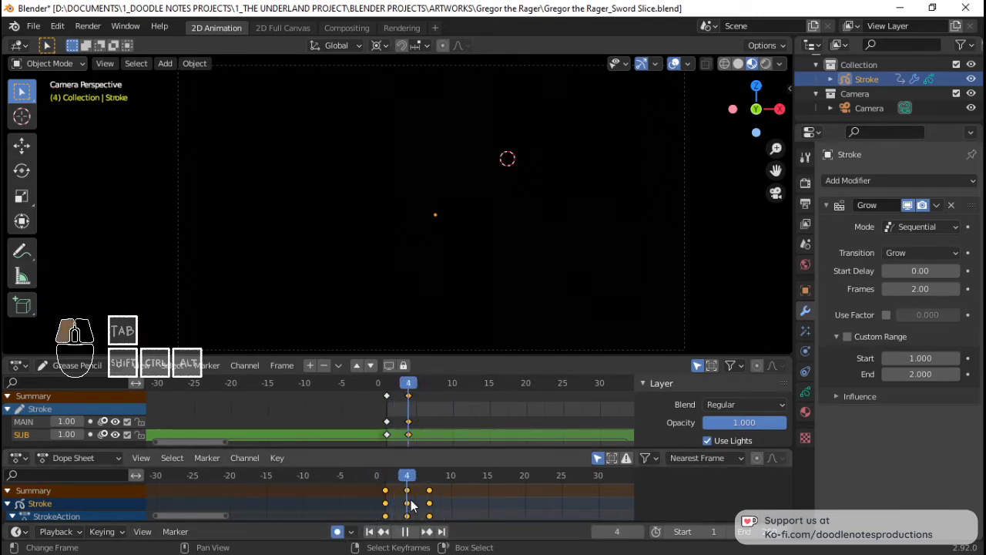
{"action": "key", "text": "space"}
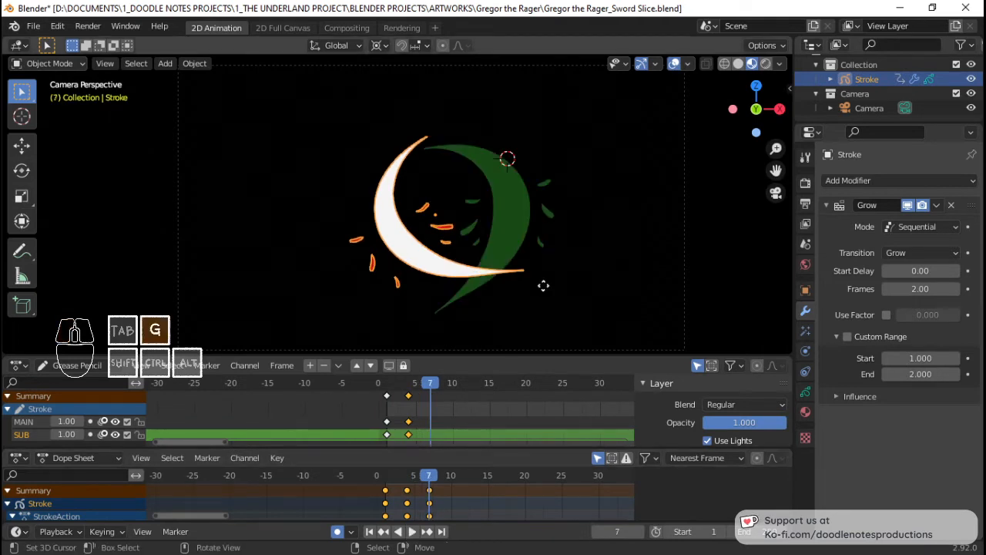
{"action": "key", "text": "g"}
{"action": "left_click", "coordinate": [543, 288]}
{"action": "key", "text": "space"}
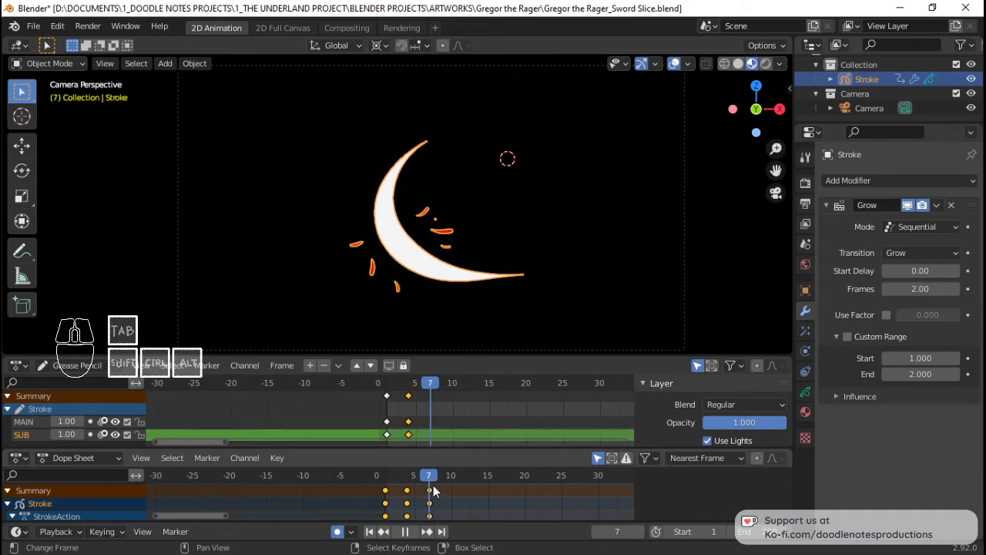
{"action": "key", "text": "space"}
Duplicate the Grease Pencil keyframes of frame 4 to frame 7.
{"action": "right_click", "coordinate": [409, 394]}
{"action": "right_click", "coordinate": [411, 397]}
{"action": "key", "text": "shift+d"}
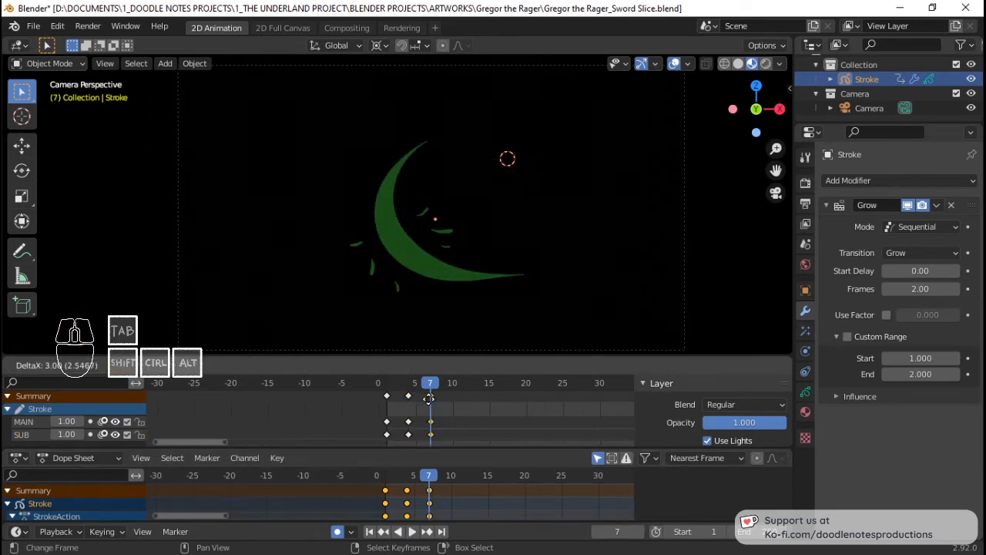
{"action": "left_click", "coordinate": [430, 398]}
Enter Edit Mode on frame 7, try rotating the strokes and set the pivot point to Median Point.
{"action": "key", "text": "Tab"}
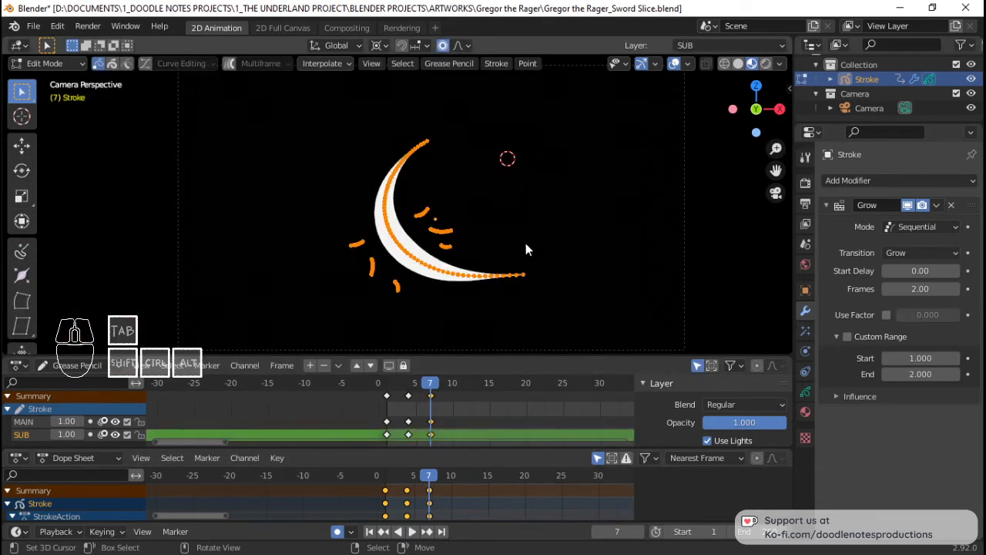
{"action": "key", "text": "r"}
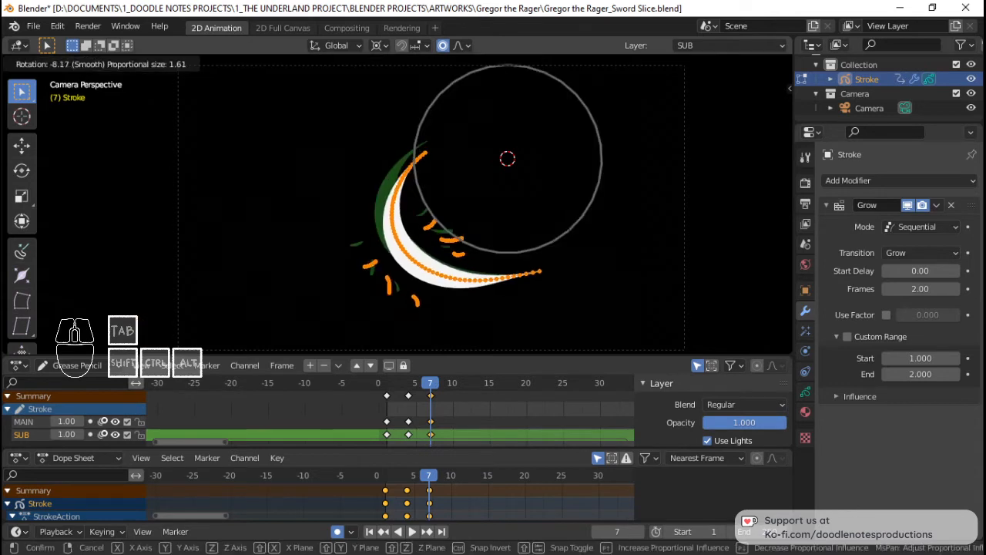
{"action": "right_click", "coordinate": [522, 256]}
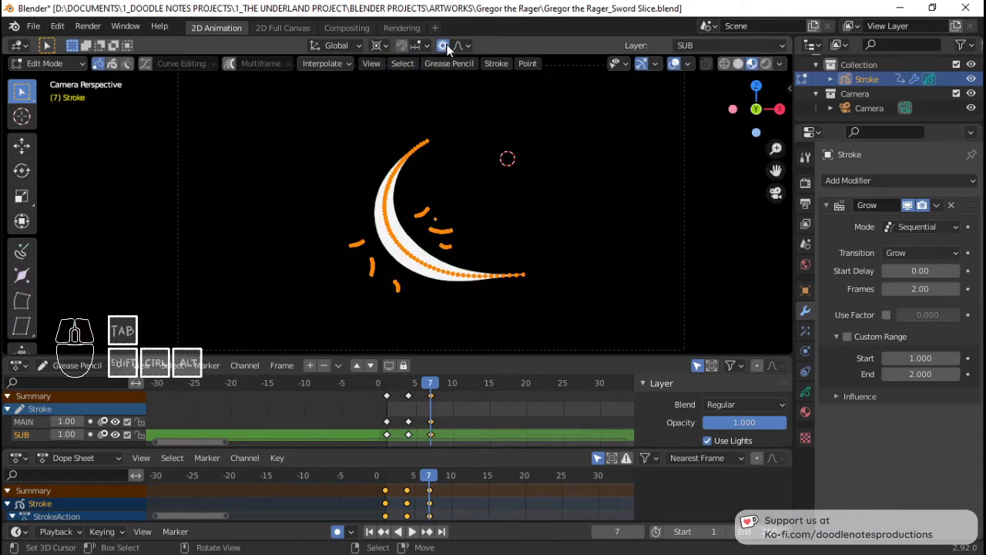
{"action": "key", "text": "period"}
{"action": "left_click", "coordinate": [534, 111]}
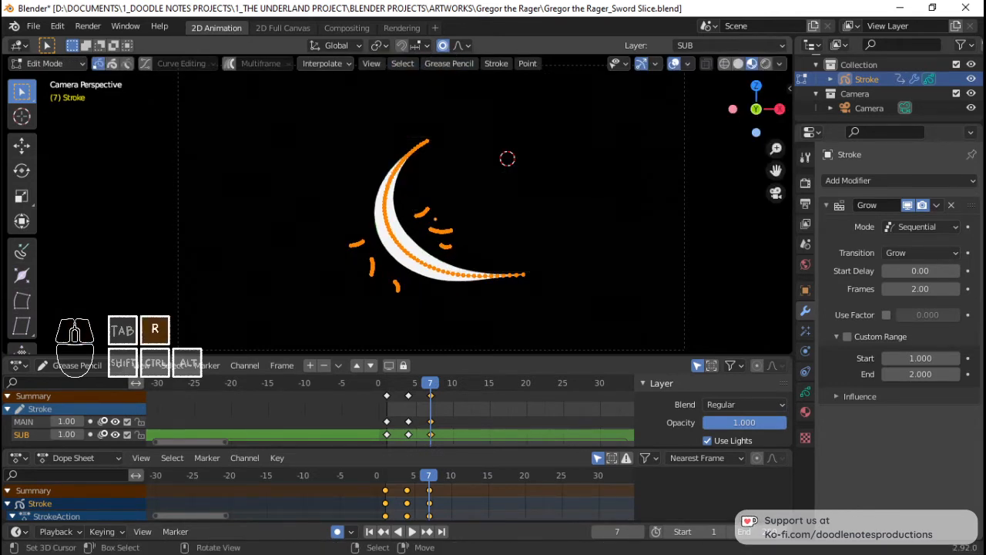
{"action": "key", "text": "r"}
{"action": "left_click", "coordinate": [470, 220]}
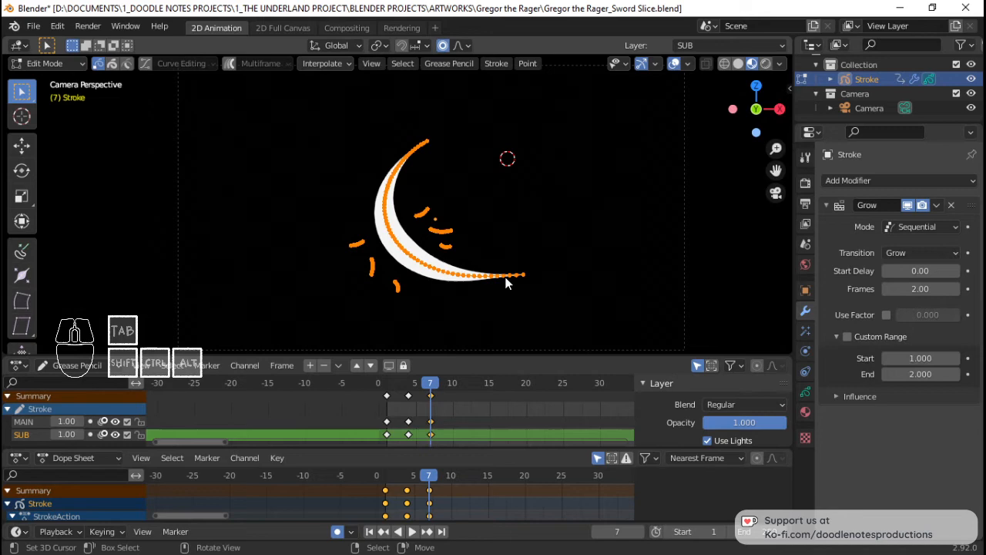
Mirror all strokes on frame 7 along the X axis with a scale of -1.
{"action": "key", "text": "s"}
{"action": "key", "text": "x"}
{"action": "key", "text": "minus"}
{"action": "key", "text": "1"}
{"action": "key", "text": "Return"}
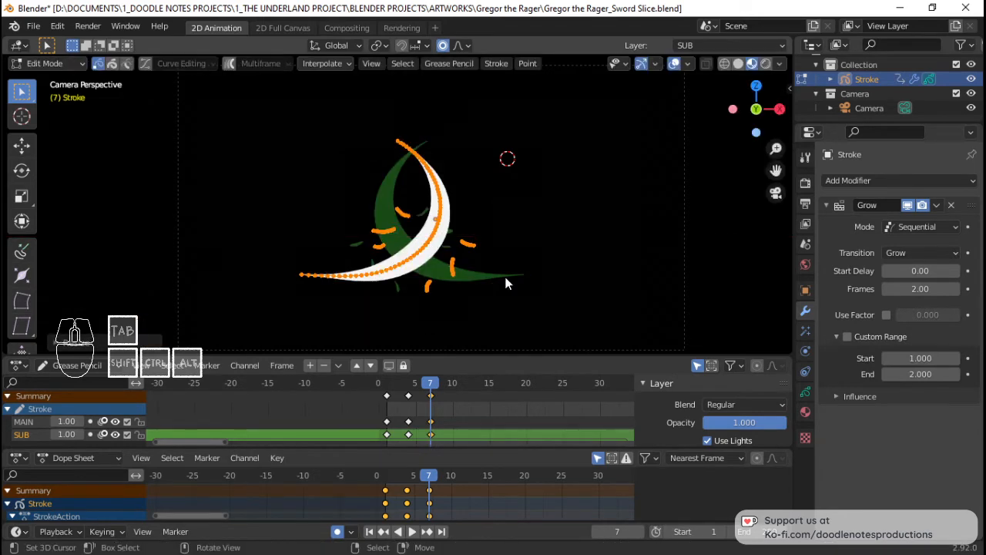
Rotate, move and scale the mirrored strokes along X so the slice arches above the previous one.
{"action": "key", "text": "r"}
{"action": "key", "text": "Return"}
{"action": "key", "text": "g"}
{"action": "key", "text": "Return"}
{"action": "key", "text": "s"}
{"action": "key", "text": "x"}
{"action": "key", "text": "Return"}
{"action": "key", "text": "r"}
{"action": "left_click", "coordinate": [548, 272]}
Pull the slice's lower right tip outward and slightly up by about 1.2 m using proportional editing at size 3.80.
{"action": "left_click", "coordinate": [497, 299]}
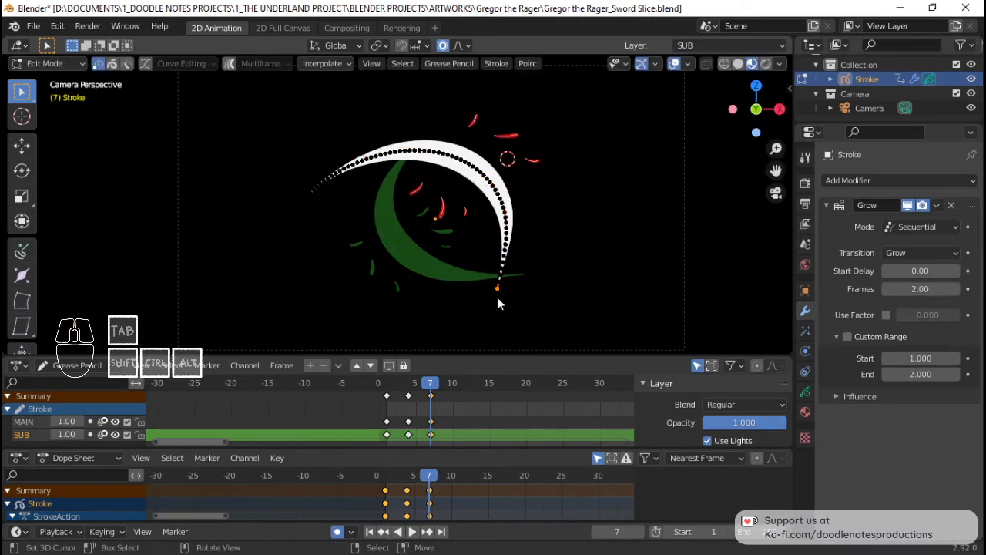
{"action": "left_click", "coordinate": [461, 46]}
{"action": "key", "text": "g"}
{"action": "scroll", "coordinate": [539, 227], "scroll_direction": "down", "scroll_amount": 7}
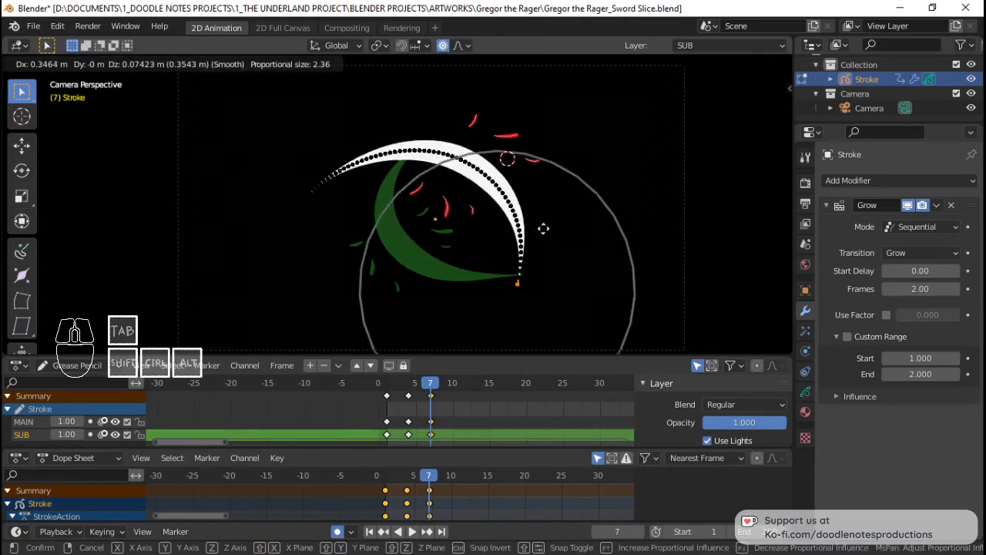
{"action": "scroll", "coordinate": [567, 214], "scroll_direction": "down", "scroll_amount": 2}
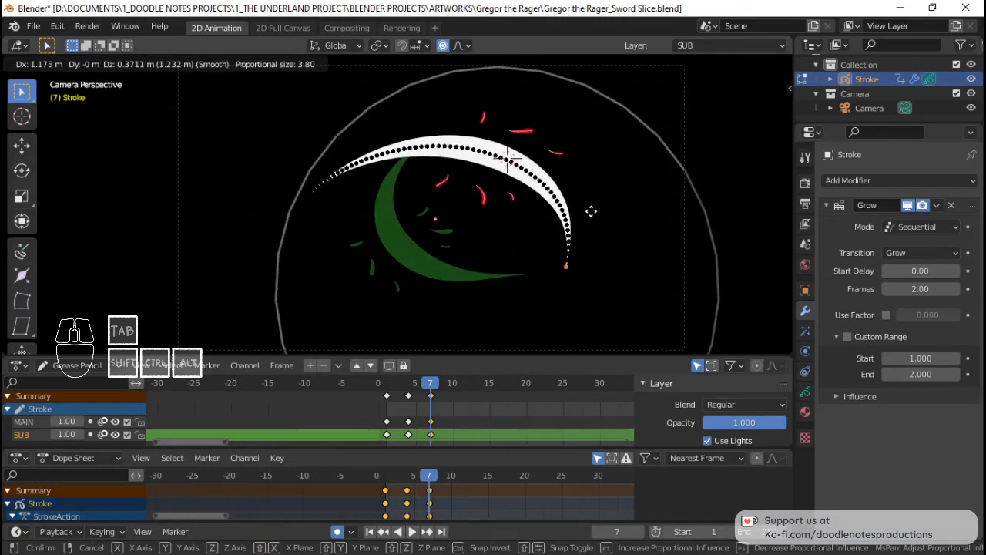
{"action": "left_click", "coordinate": [591, 211]}
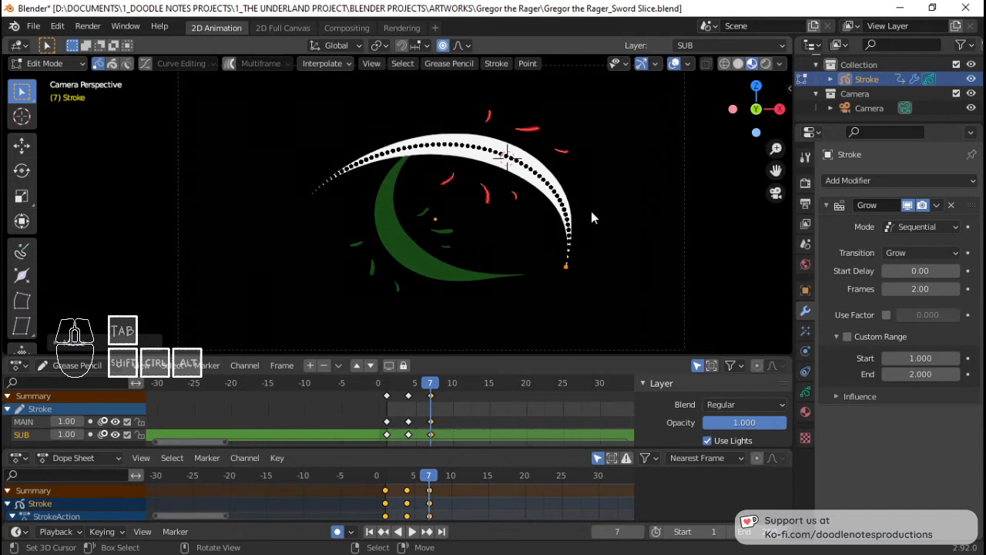
Return to Object Mode and play the animation to check the third slice.
{"action": "key", "text": "Tab"}
{"action": "key", "text": "space"}
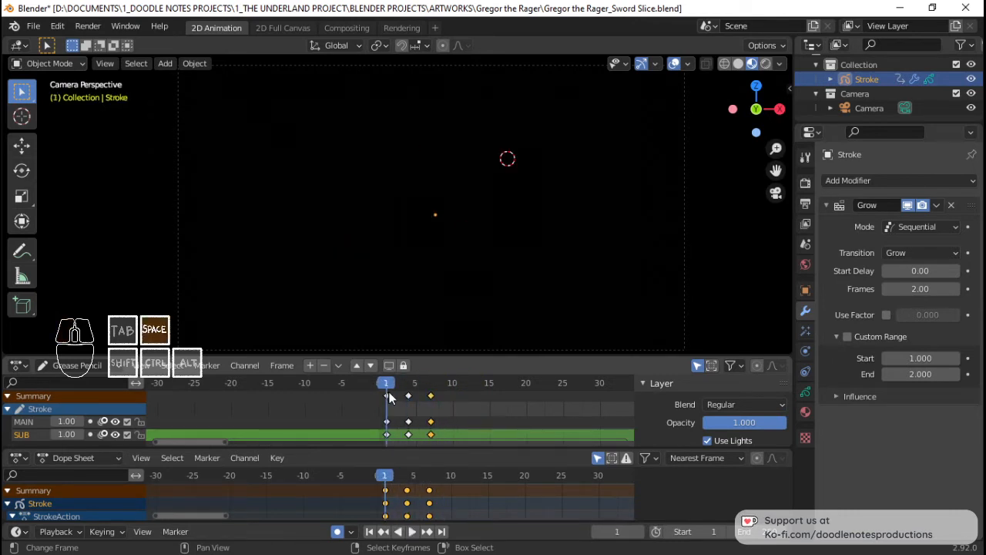
{"action": "key", "text": "space"}
{"action": "key", "text": "space"}
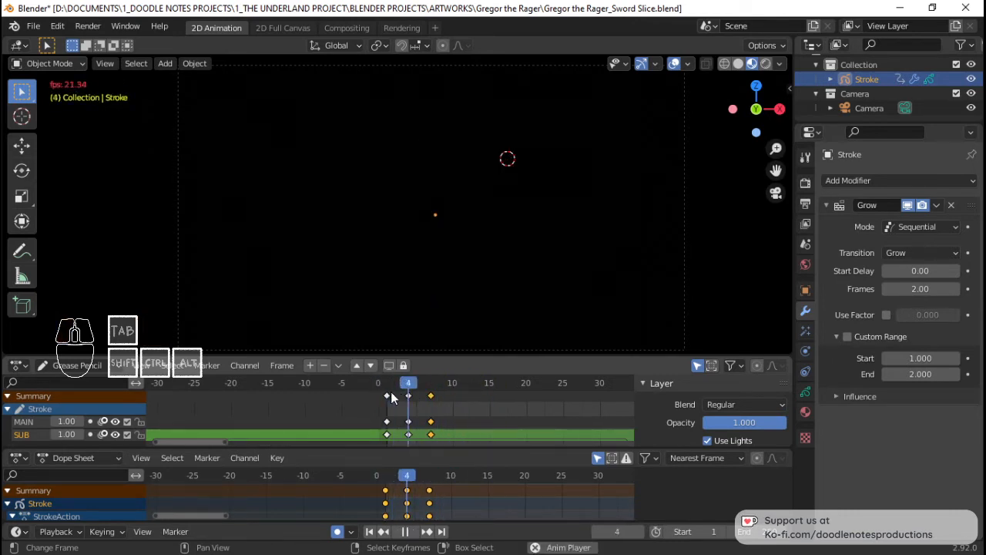
Go to frame 10, place the 3D cursor on the lower part of the green ghost slice and set the pivot point to 3D Cursor.
{"action": "left_click_drag", "start_coordinate": [418, 394], "coordinate": [453, 393]}
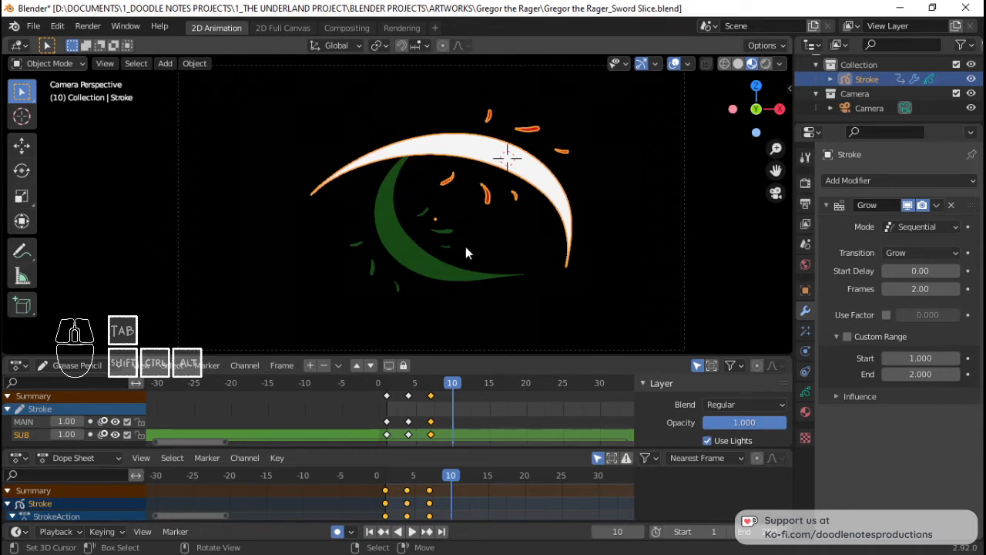
{"action": "key", "text": "r"}
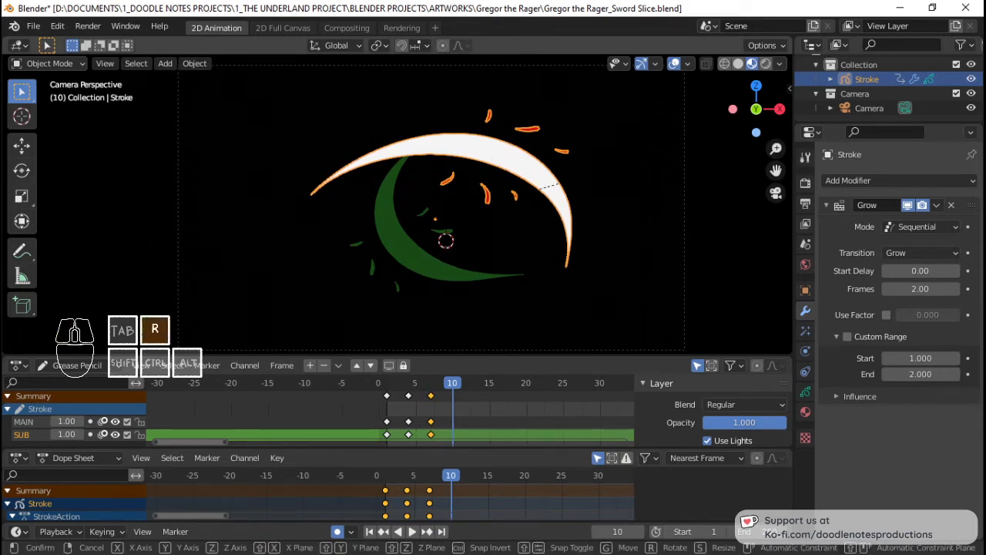
{"action": "left_click", "coordinate": [420, 259]}
{"action": "key", "text": "period"}
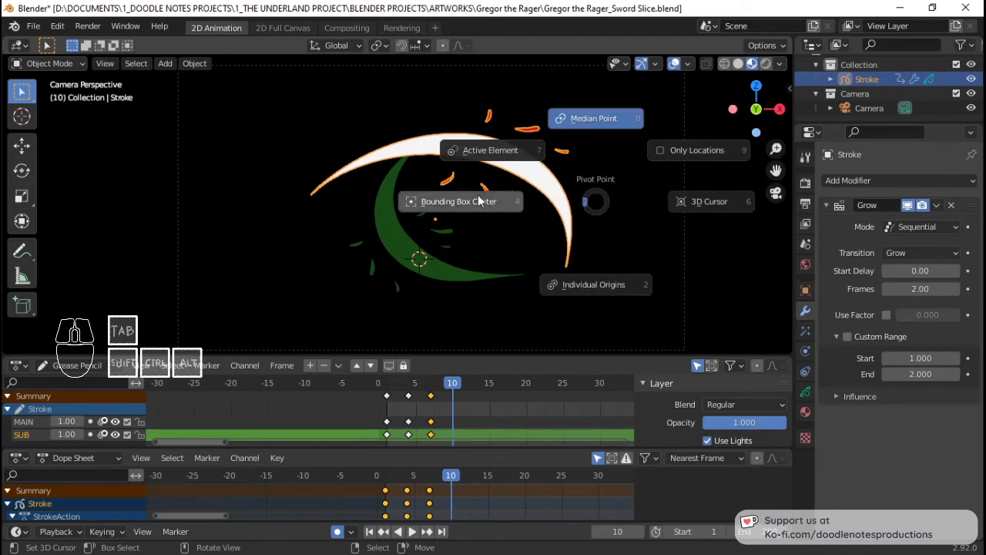
{"action": "left_click", "coordinate": [697, 202]}
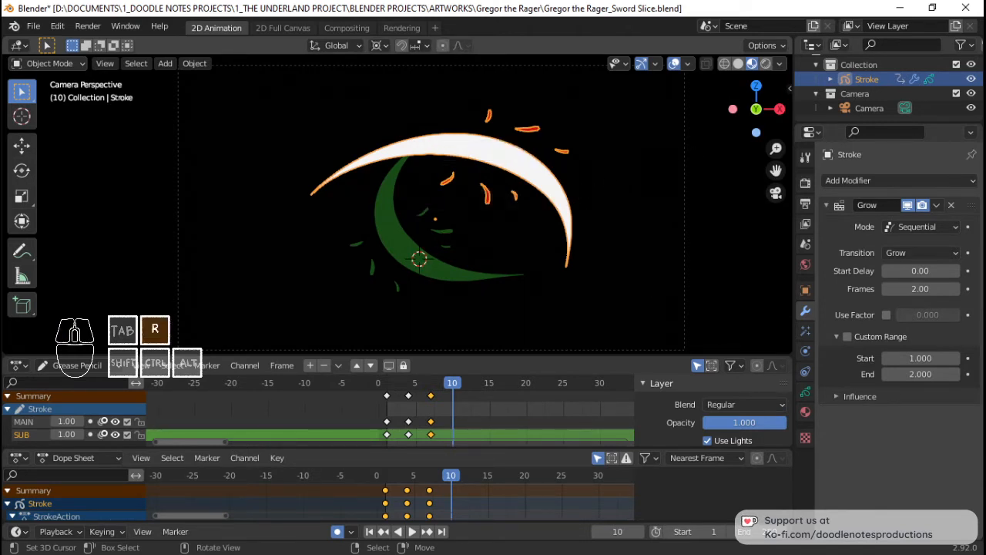
Rotate the Stroke object a few degrees clockwise around the 3D cursor on frame 10 and scrub through the motion.
{"action": "key", "text": "r"}
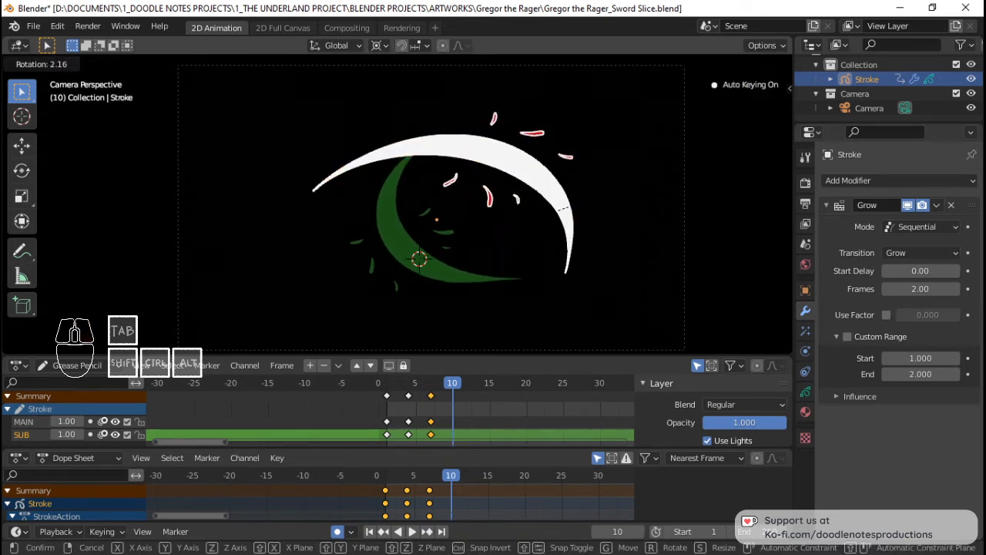
{"action": "left_click", "coordinate": [695, 174]}
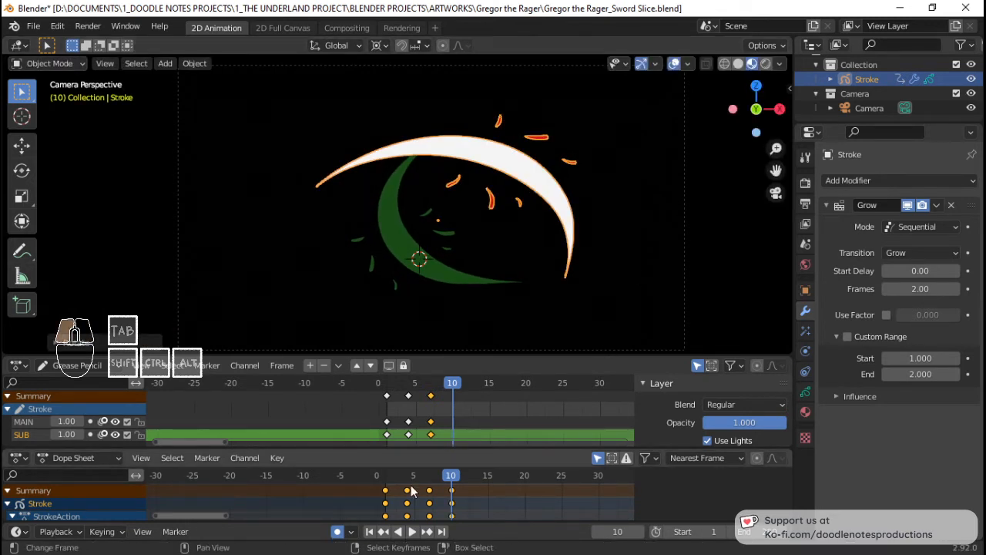
{"action": "key", "text": "space"}
{"action": "left_click_drag", "start_coordinate": [438, 484], "coordinate": [453, 482]}
Duplicate the Grease Pencil keyframes of frame 7 to frame 10.
{"action": "right_click", "coordinate": [431, 396]}
{"action": "key", "text": "shift+d"}
{"action": "left_click", "coordinate": [454, 404]}
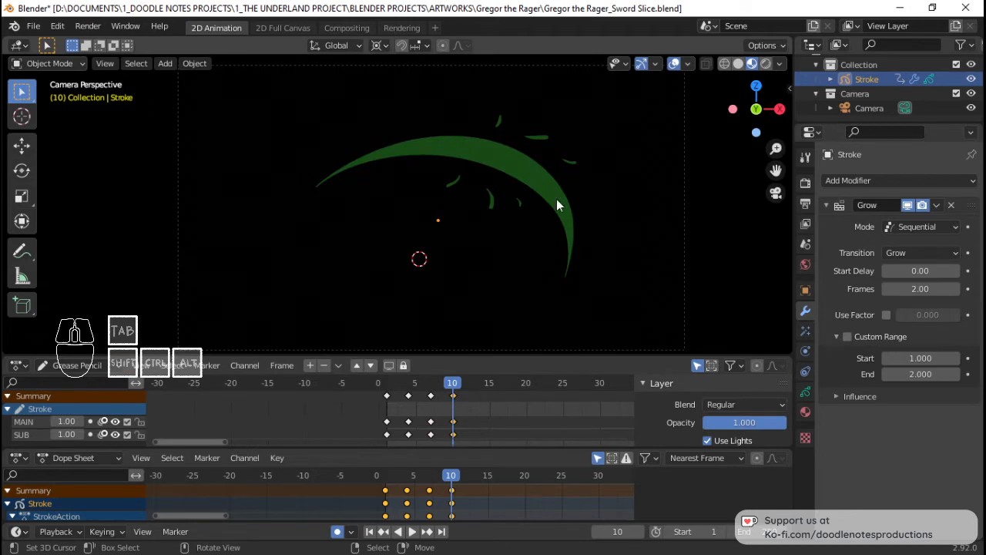
In Edit Mode on frame 10, rotate and move all strokes into an upturned lower arc beneath the green ghost slice.
{"action": "key", "text": "Tab"}
{"action": "key", "text": "a"}
{"action": "key", "text": "r"}
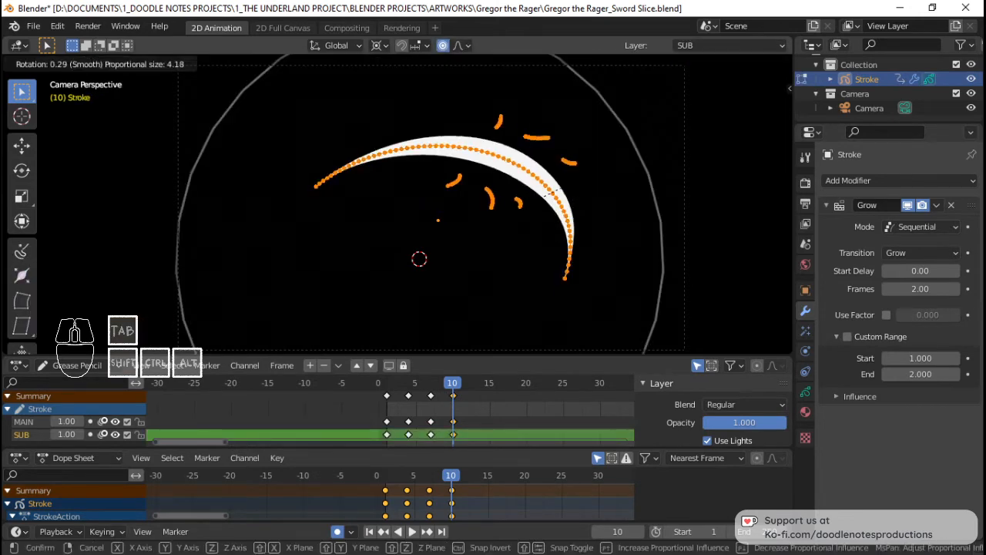
{"action": "right_click", "coordinate": [600, 193]}
{"action": "key", "text": "r"}
{"action": "left_click", "coordinate": [445, 68]}
{"action": "key", "text": "g"}
{"action": "key", "text": "r"}
{"action": "key", "text": "g"}
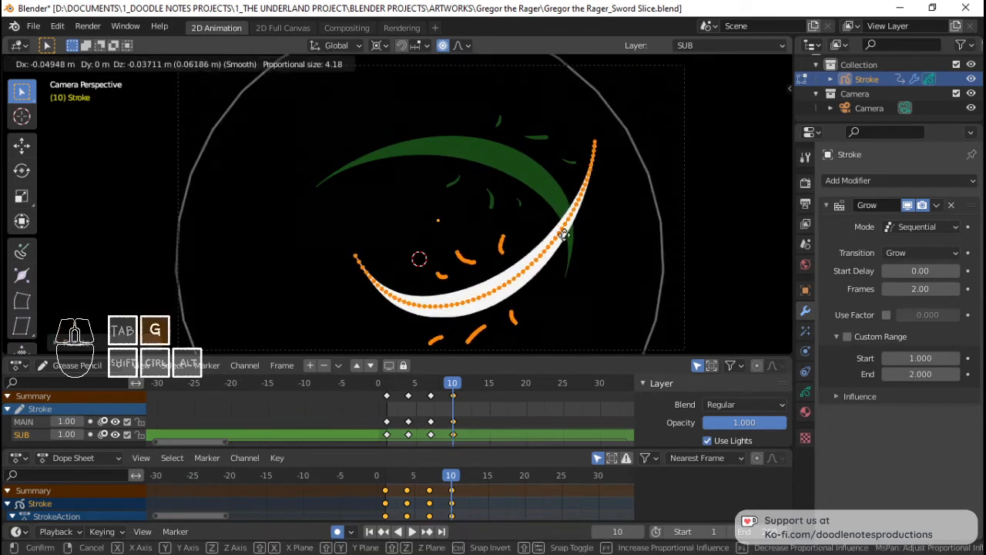
{"action": "left_click", "coordinate": [560, 222]}
{"action": "key", "text": "r"}
{"action": "left_click", "coordinate": [600, 209]}
Scale the frame 10 strokes down along the Z axis to flatten the lower arc.
{"action": "key", "text": "s"}
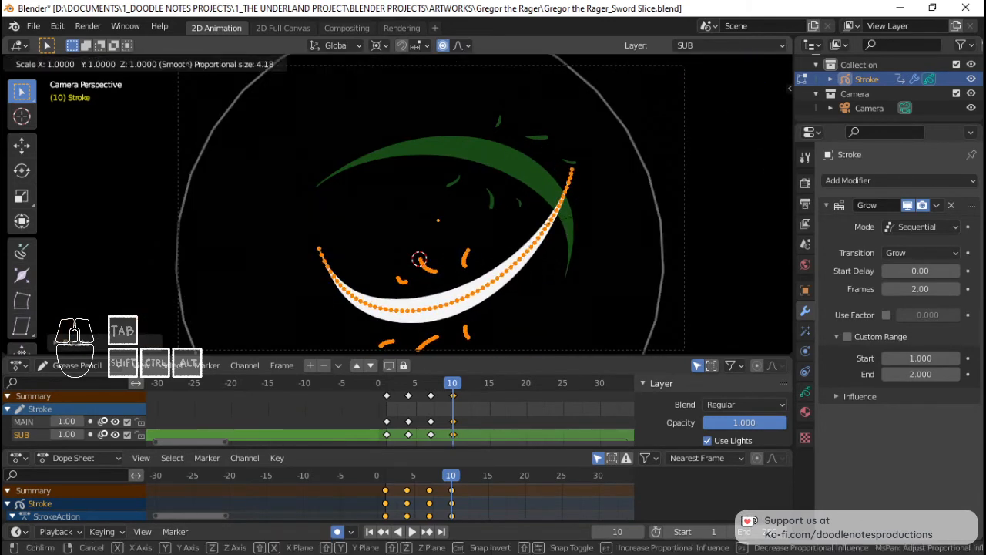
{"action": "key", "text": "y"}
{"action": "right_click", "coordinate": [567, 209]}
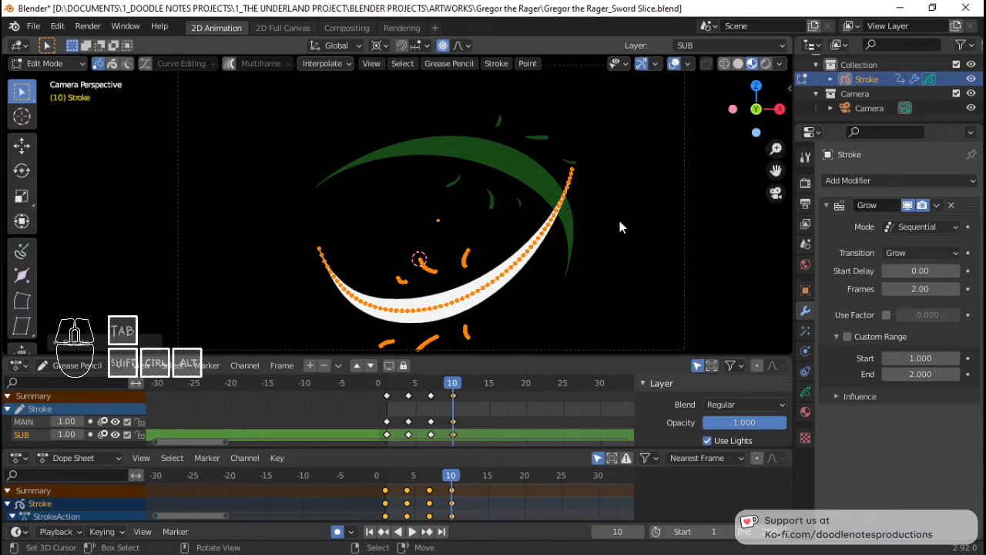
{"action": "key", "text": "s"}
{"action": "key", "text": "z"}
{"action": "left_click", "coordinate": [562, 234]}
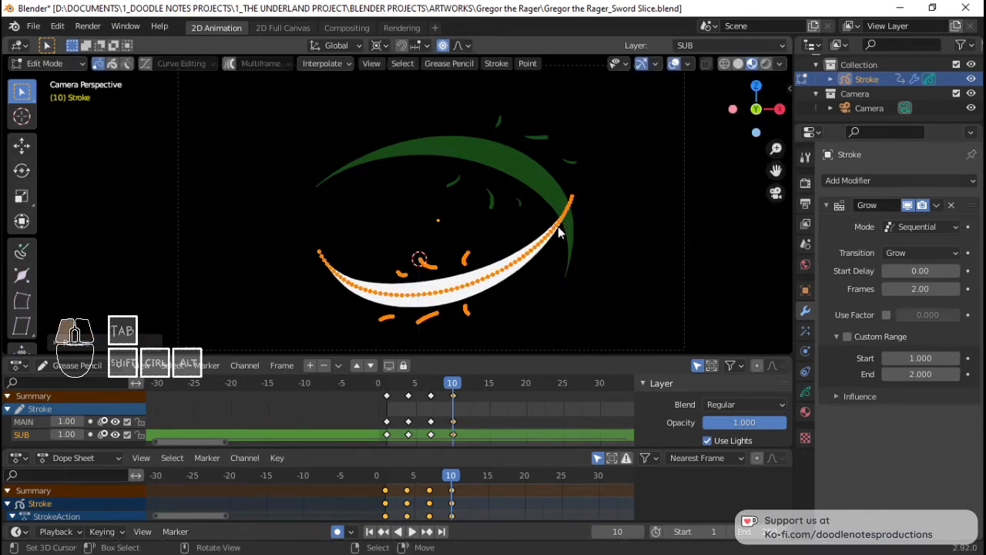
Nudge and slightly rotate the flattened arc so its right tip crosses the lower right part of the green ghost slice.
{"action": "key", "text": "g"}
{"action": "left_click", "coordinate": [618, 235]}
{"action": "key", "text": "g"}
{"action": "left_click", "coordinate": [617, 231]}
{"action": "key", "text": "g"}
{"action": "key", "text": "r"}
{"action": "left_click", "coordinate": [630, 223]}
{"action": "key", "text": "g"}
{"action": "left_click", "coordinate": [631, 223]}
Return to Object Mode and repeatedly play and scrub the animation to check the fourth slice.
{"action": "key", "text": "Tab"}
{"action": "mouse_move", "coordinate": [424, 410]}
{"action": "left_mouse_down"}
{"action": "mouse_move", "coordinate": [384, 411]}
{"action": "mouse_move", "coordinate": [467, 408]}
{"action": "left_mouse_up"}
{"action": "key", "text": "space"}
{"action": "key", "text": "space"}
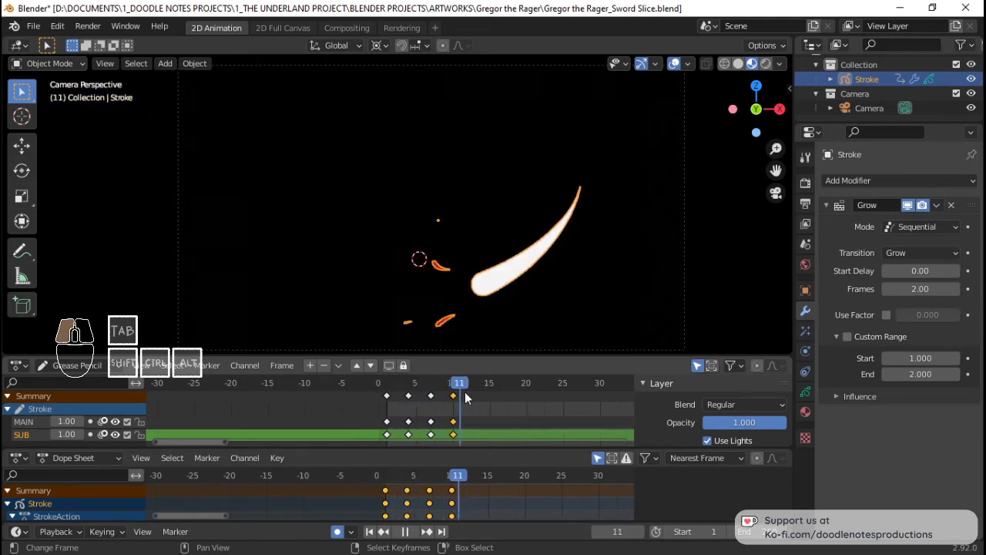
{"action": "left_click_drag", "start_coordinate": [466, 392], "coordinate": [372, 389]}
{"action": "key", "text": "space"}
{"action": "key", "text": "space"}
{"action": "key", "text": "space"}
{"action": "key", "text": "space"}
{"action": "key", "text": "space"}
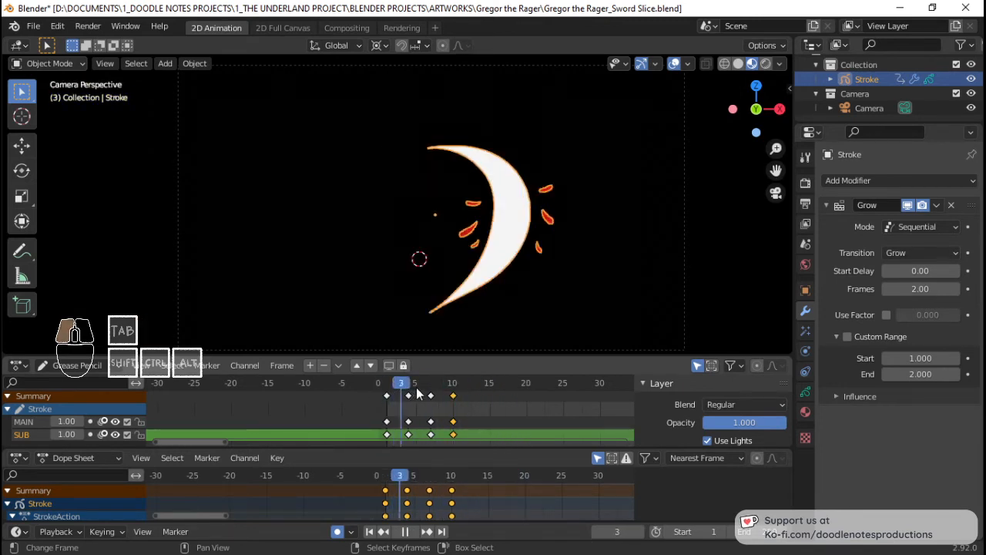
{"action": "key", "text": "space"}
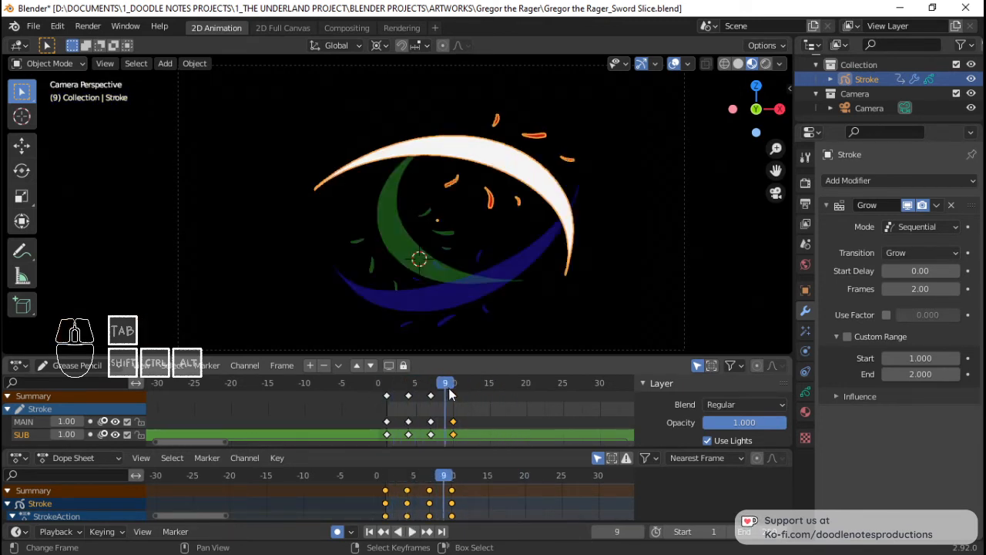
{"action": "key", "text": "space"}
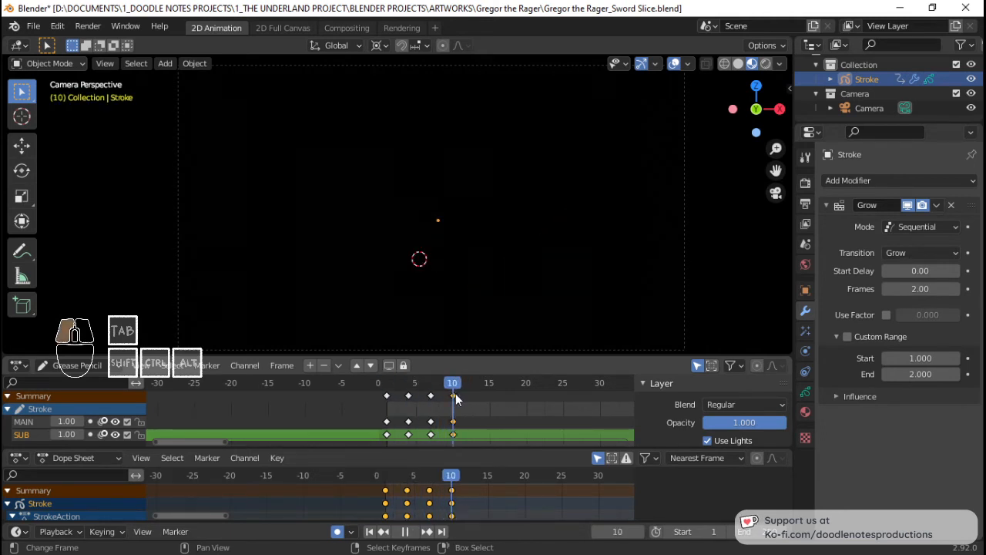
{"action": "key", "text": "space"}
Go to frame 13, place the 3D cursor above the lower arc and rotate the Stroke object about 11 degrees clockwise.
{"action": "left_click", "coordinate": [457, 406]}
{"action": "left_click_drag", "start_coordinate": [457, 402], "coordinate": [475, 399]}
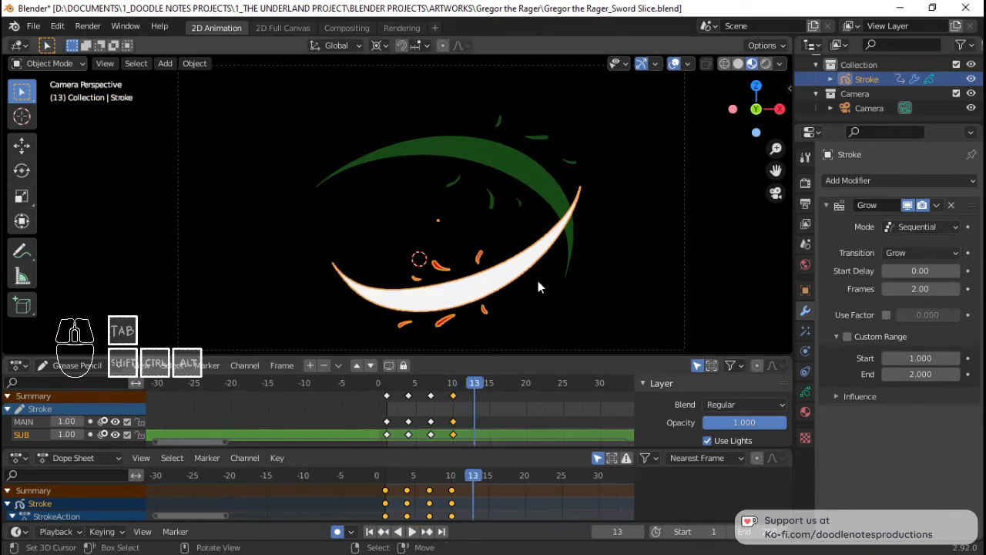
{"action": "left_click", "coordinate": [460, 173]}
{"action": "key", "text": "r"}
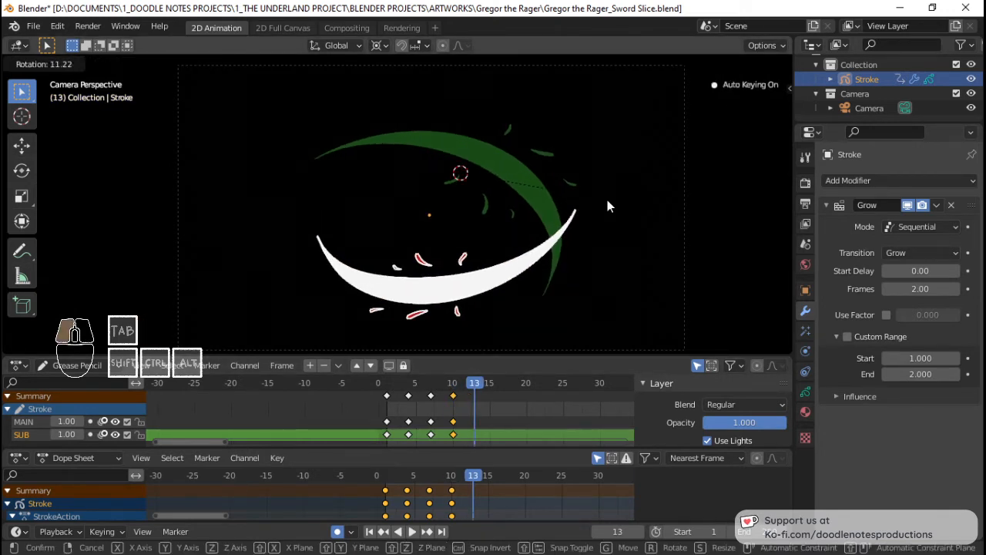
{"action": "left_click", "coordinate": [607, 204]}
Play the animation several times from the start, then deselect the Stroke object and review it with overlays hidden.
{"action": "left_click", "coordinate": [379, 412]}
{"action": "key", "text": "space"}
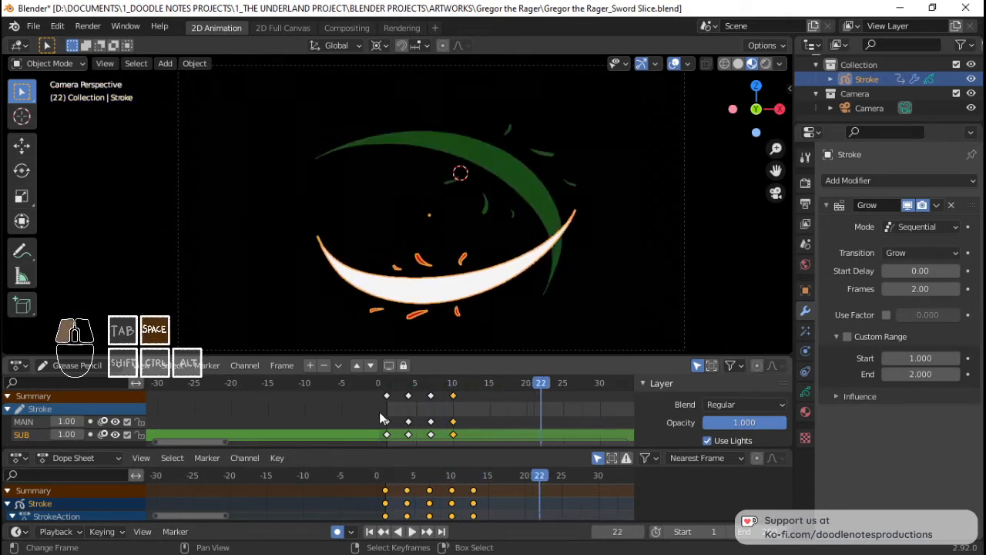
{"action": "key", "text": "space"}
{"action": "left_click", "coordinate": [379, 411]}
{"action": "key", "text": "space"}
{"action": "key", "text": "space"}
{"action": "left_click_drag", "start_coordinate": [379, 412], "coordinate": [480, 399]}
{"action": "key", "text": "space"}
{"action": "left_click", "coordinate": [578, 181]}
{"action": "key", "text": "space"}
{"action": "left_click", "coordinate": [390, 422]}
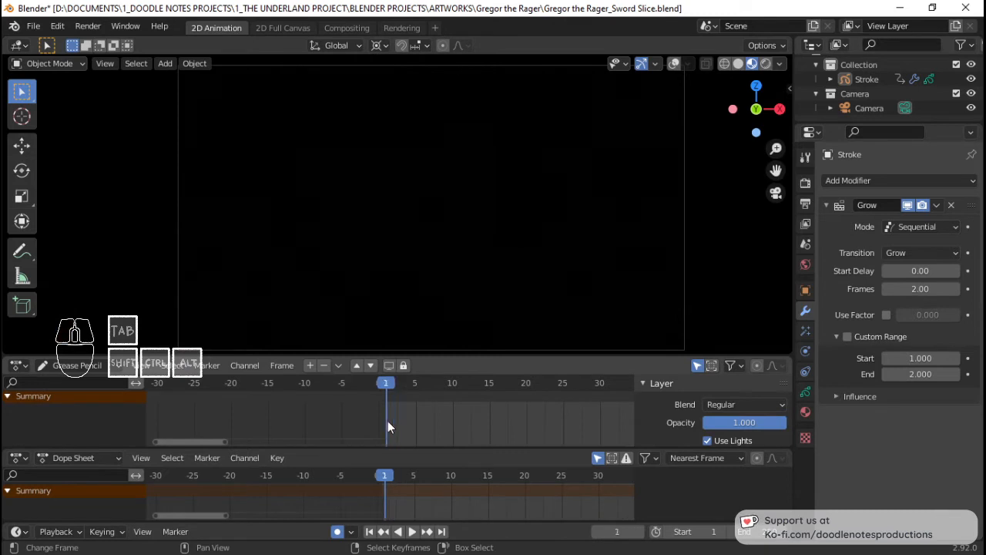
{"action": "key", "text": "space"}
Go to frame 13, show the overlays again and enter Edit Mode on the Stroke object.
{"action": "mouse_move", "coordinate": [412, 421]}
{"action": "left_mouse_down"}
{"action": "mouse_move", "coordinate": [477, 418]}
{"action": "mouse_move", "coordinate": [428, 410]}
{"action": "mouse_move", "coordinate": [481, 417]}
{"action": "left_mouse_up"}
{"action": "mouse_move", "coordinate": [424, 406]}
{"action": "left_mouse_down"}
{"action": "mouse_move", "coordinate": [416, 396]}
{"action": "mouse_move", "coordinate": [473, 401]}
{"action": "left_mouse_up"}
{"action": "key", "text": "shift+alt+z"}
{"action": "right_click", "coordinate": [410, 236]}
{"action": "key", "text": "Tab"}
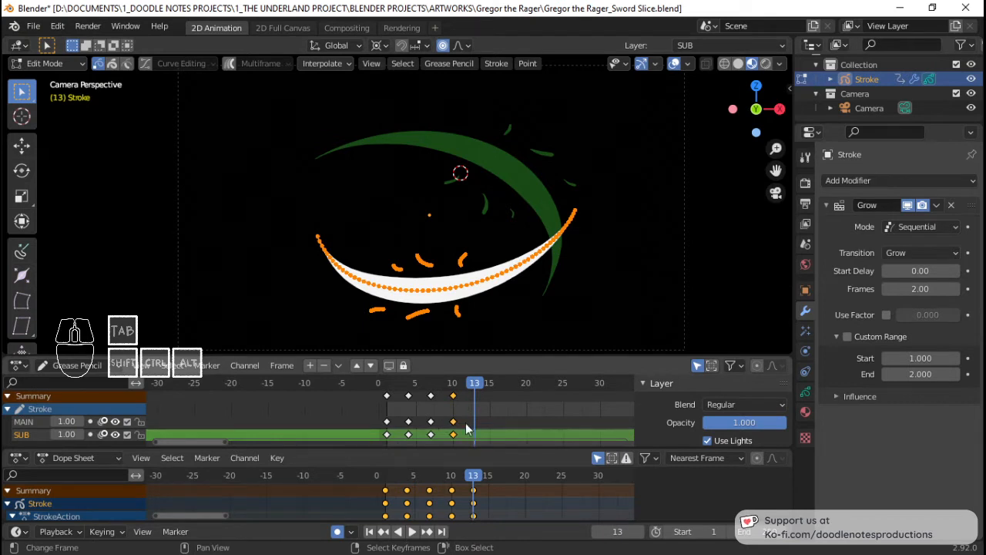
Try to duplicate the slice strokes on frame 13 and rotate them into an upright arc.
{"action": "left_click_drag", "start_coordinate": [385, 425], "coordinate": [475, 423]}
{"action": "key", "text": "r"}
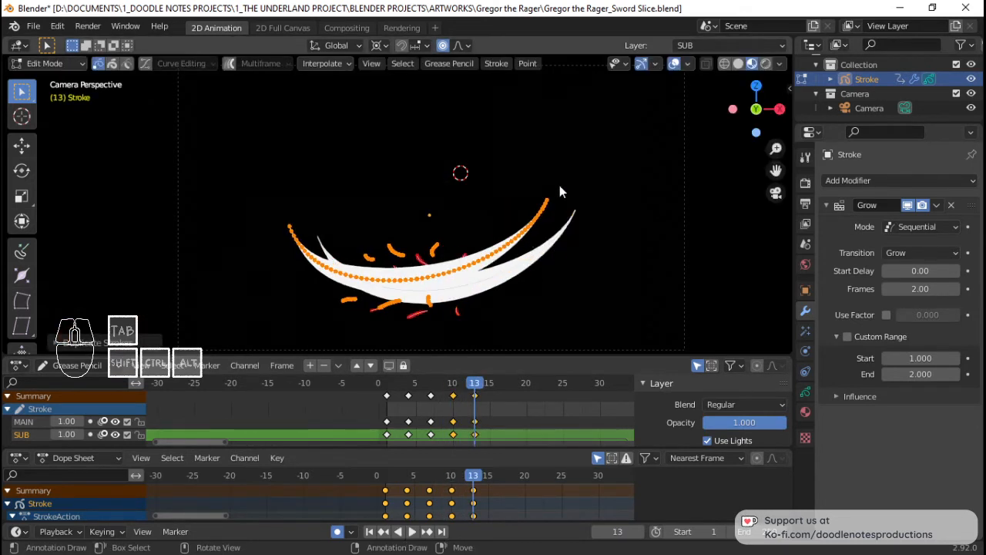
{"action": "scroll", "coordinate": [561, 193], "scroll_direction": "down", "scroll_amount": 10}
{"action": "left_click", "coordinate": [460, 240]}
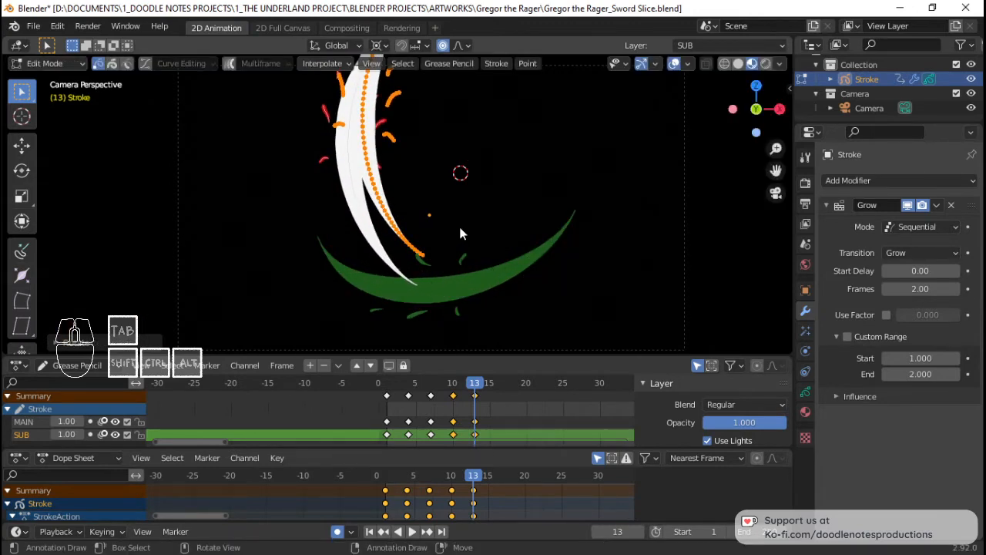
{"action": "key", "text": "g"}
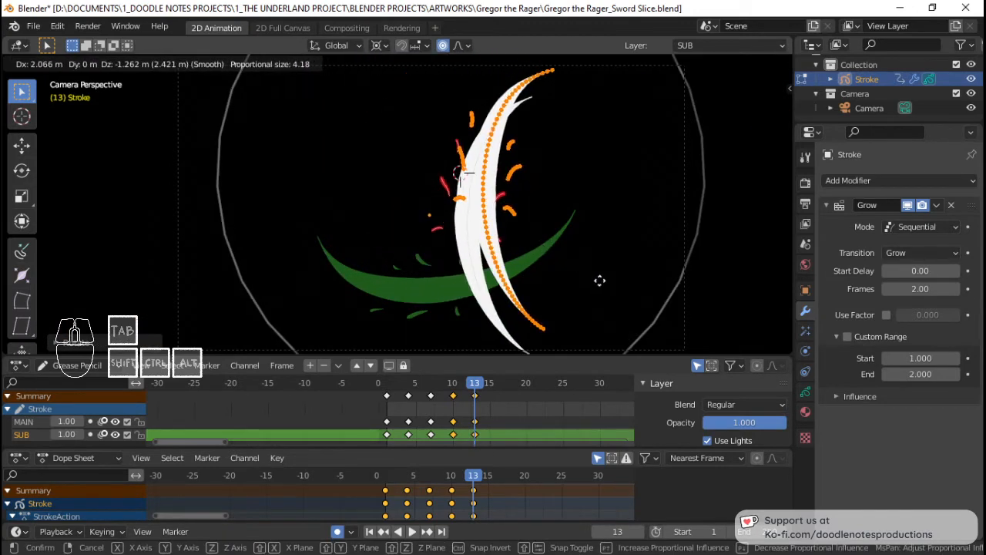
{"action": "right_click", "coordinate": [600, 280]}
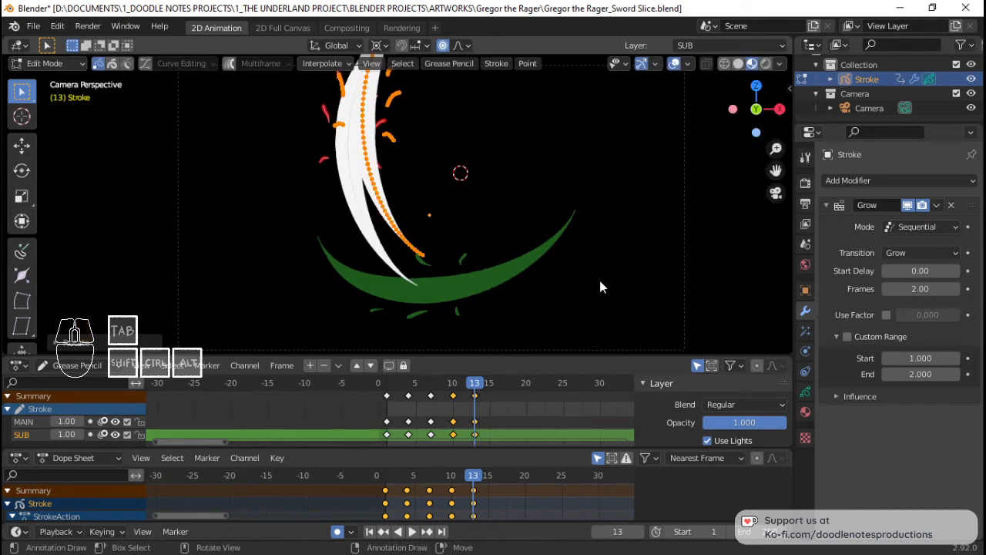
{"action": "key", "text": "ctrl+z"}
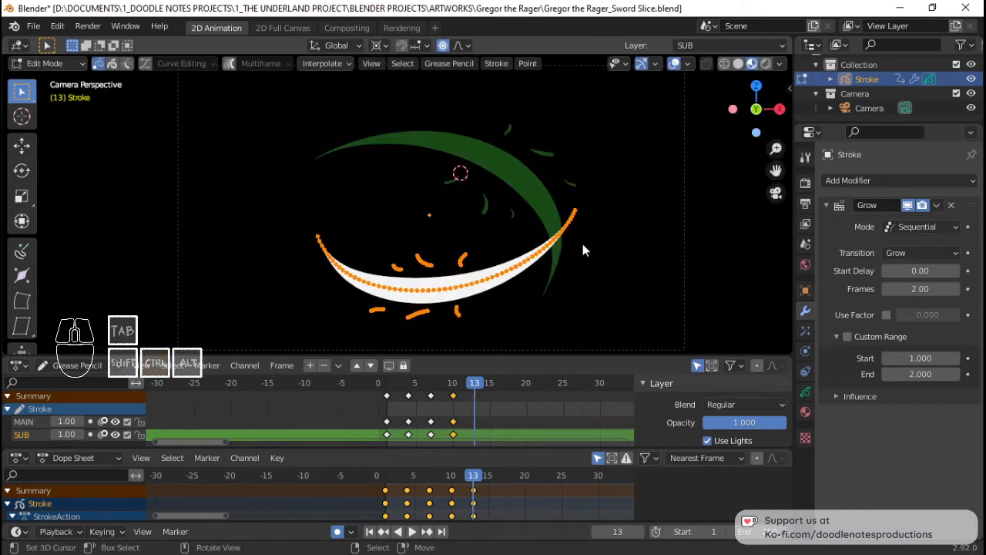
Create a Grease Pencil keyframe on frame 13 and turn its strokes into an upper arc meeting the green ghost's right tip.
{"action": "key", "text": "g"}
{"action": "right_click", "coordinate": [593, 205]}
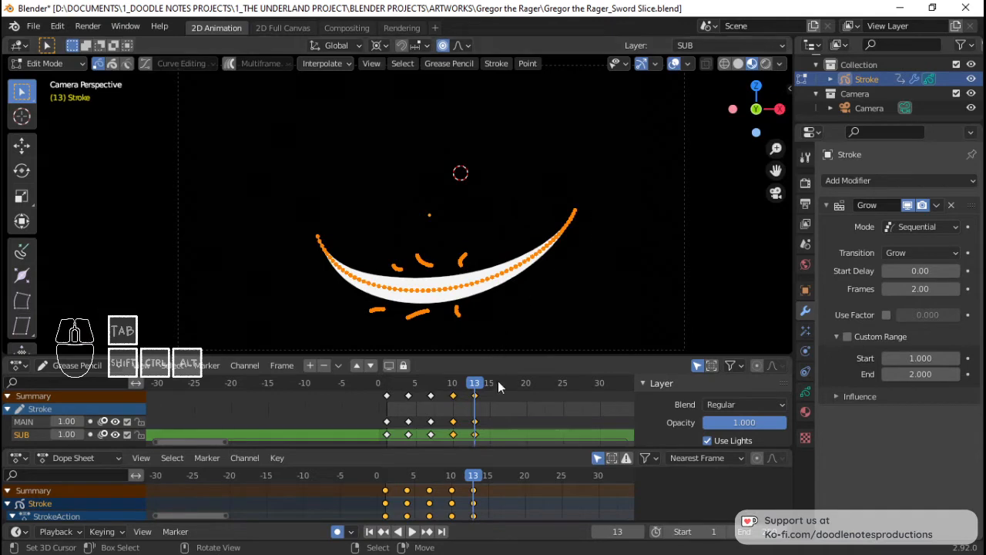
{"action": "key", "text": "r"}
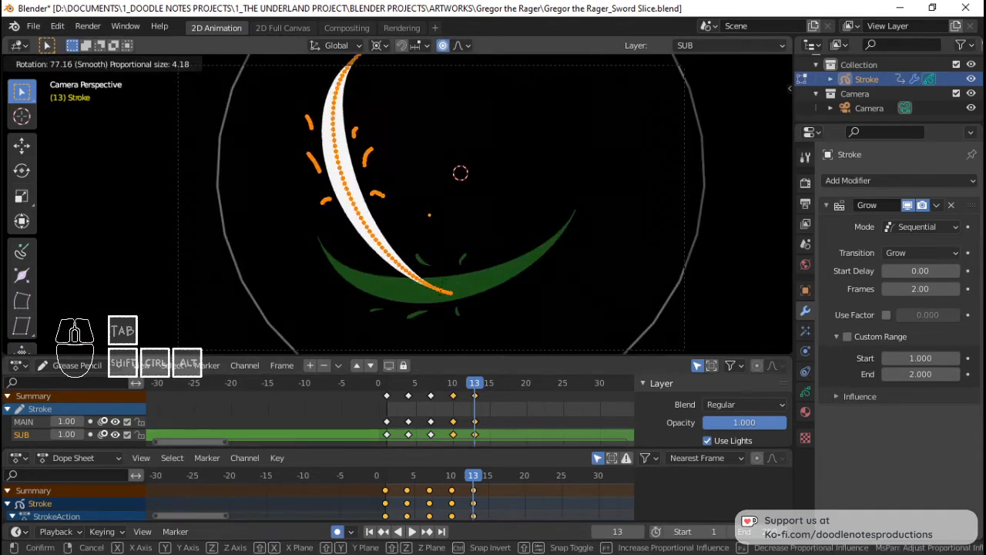
{"action": "left_click", "coordinate": [423, 264]}
{"action": "key", "text": "g"}
{"action": "left_click", "coordinate": [430, 315]}
{"action": "key", "text": "r"}
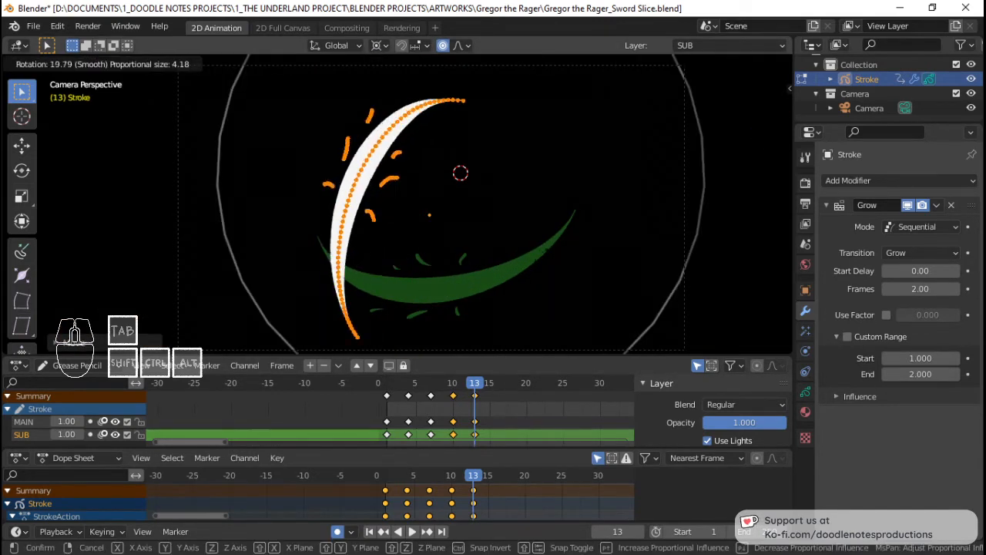
{"action": "left_click", "coordinate": [496, 190]}
{"action": "key", "text": "g"}
{"action": "left_click", "coordinate": [565, 208]}
{"action": "key", "text": "r"}
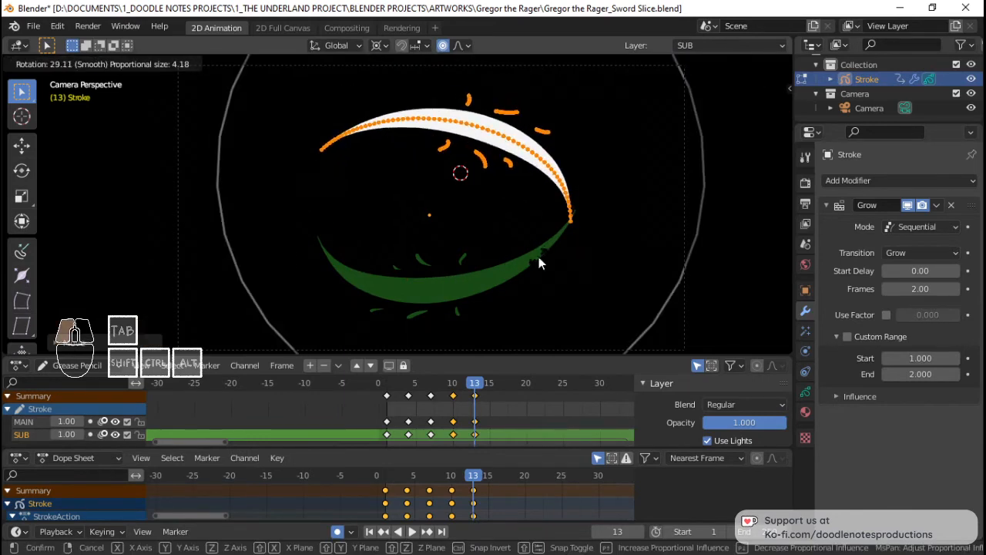
{"action": "left_click", "coordinate": [539, 261]}
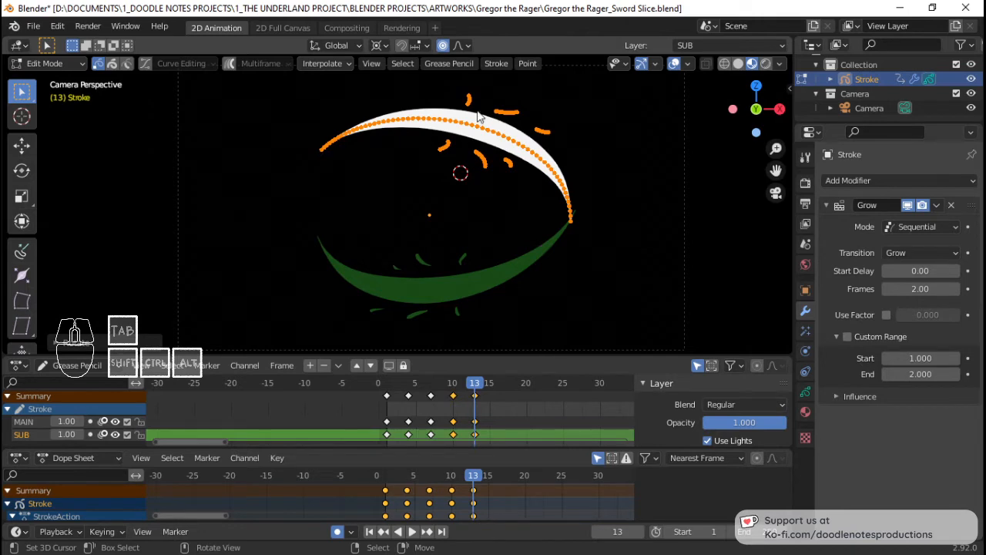
Rotate the frame 13 upper arc slightly clockwise and shift it right and down past the green ghost's right tip.
{"action": "key", "text": "r"}
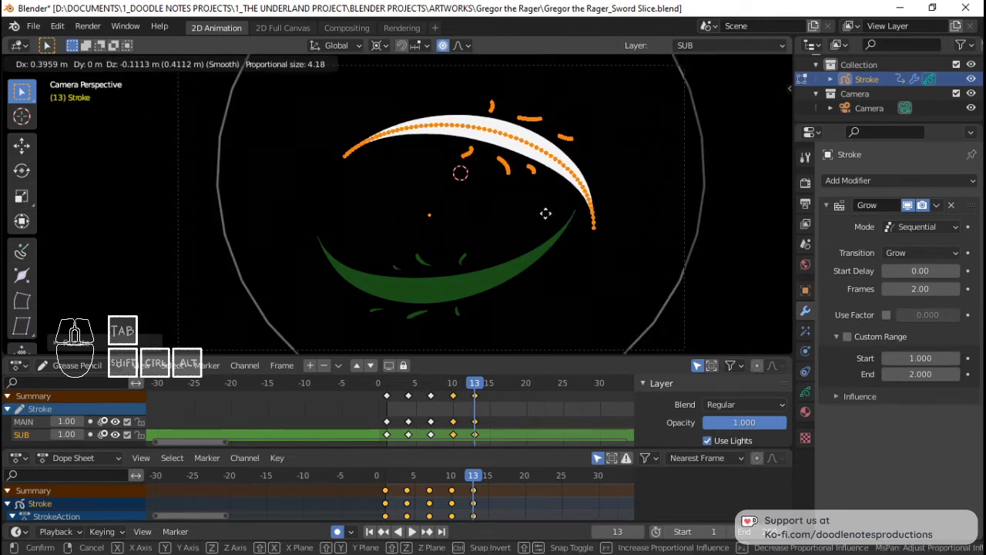
{"action": "left_click", "coordinate": [574, 232]}
{"action": "key", "text": "g"}
{"action": "left_click", "coordinate": [580, 253]}
Scrub through the slices, return to Object Mode and play the animation to check the fifth slice.
{"action": "mouse_move", "coordinate": [386, 430]}
{"action": "left_mouse_down"}
{"action": "mouse_move", "coordinate": [447, 424]}
{"action": "mouse_move", "coordinate": [377, 411]}
{"action": "mouse_move", "coordinate": [393, 412]}
{"action": "left_mouse_up"}
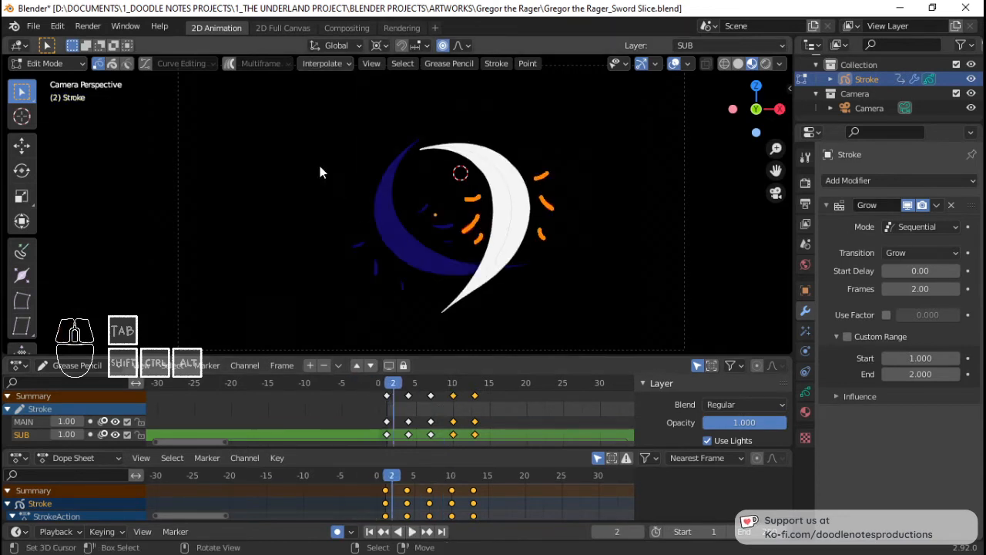
{"action": "mouse_move", "coordinate": [393, 420]}
{"action": "left_mouse_down"}
{"action": "mouse_move", "coordinate": [419, 422]}
{"action": "mouse_move", "coordinate": [379, 420]}
{"action": "mouse_move", "coordinate": [490, 429]}
{"action": "left_mouse_up"}
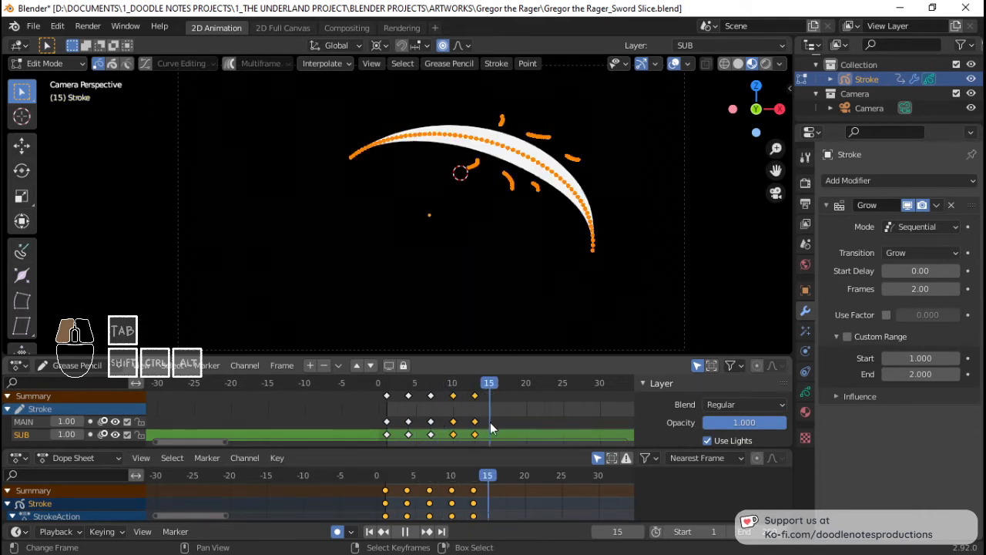
{"action": "left_click_drag", "start_coordinate": [414, 418], "coordinate": [386, 411]}
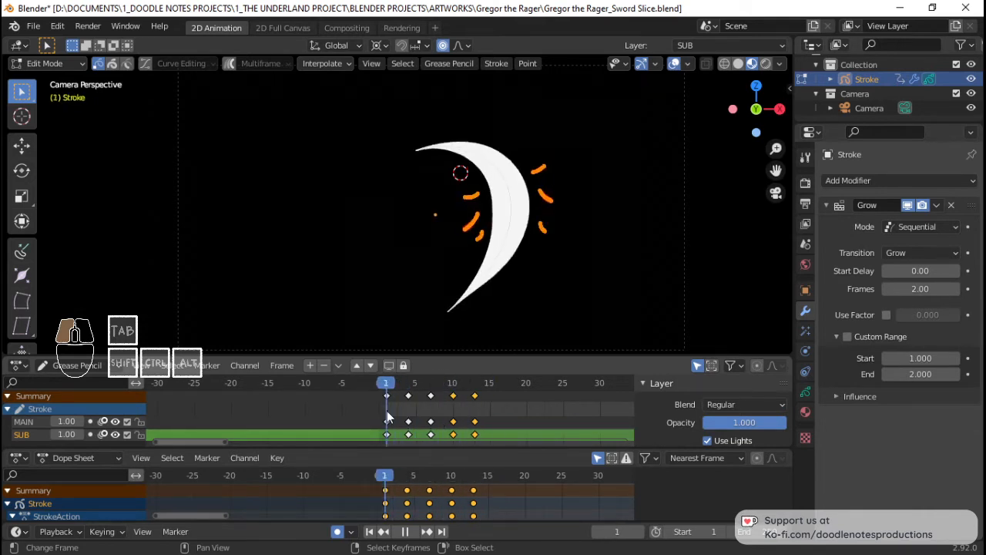
{"action": "key", "text": "Tab"}
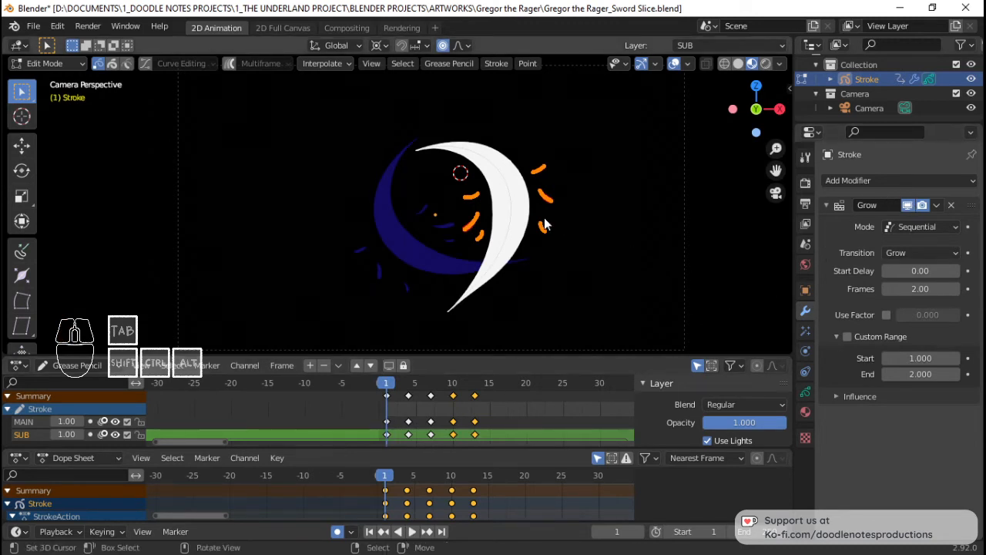
{"action": "key", "text": "space"}
{"action": "mouse_move", "coordinate": [423, 407]}
{"action": "left_mouse_down"}
{"action": "mouse_move", "coordinate": [387, 416]}
{"action": "mouse_move", "coordinate": [500, 411]}
{"action": "mouse_move", "coordinate": [476, 413]}
{"action": "left_mouse_up"}
{"action": "key", "text": "space"}
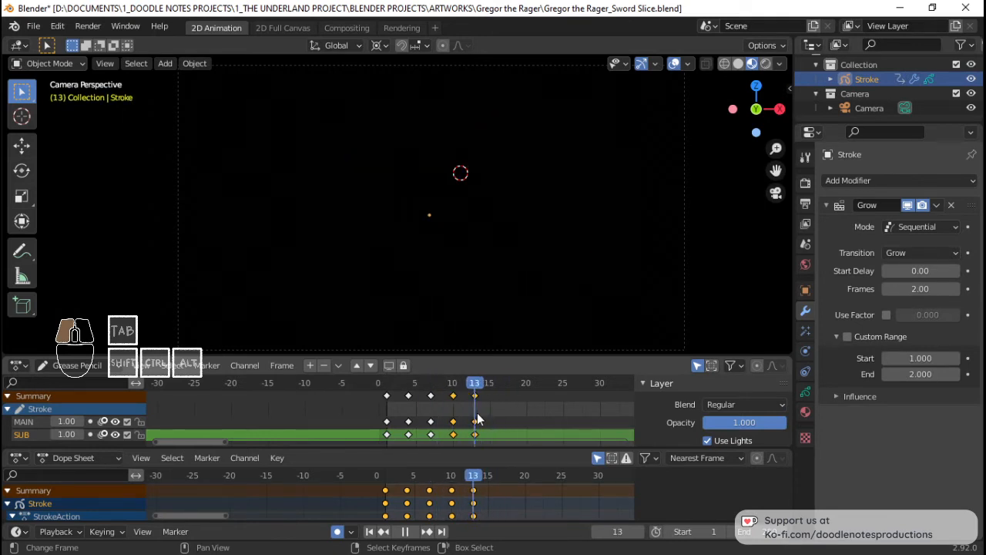
On frame 13 in Edit Mode, narrow the upper arc along the X axis, rotate it slightly clockwise and thicken its strokes.
{"action": "key", "text": "Tab"}
{"action": "key", "text": "s"}
{"action": "key", "text": "x"}
{"action": "left_click", "coordinate": [639, 232]}
{"action": "key", "text": "r"}
{"action": "left_click", "coordinate": [625, 245]}
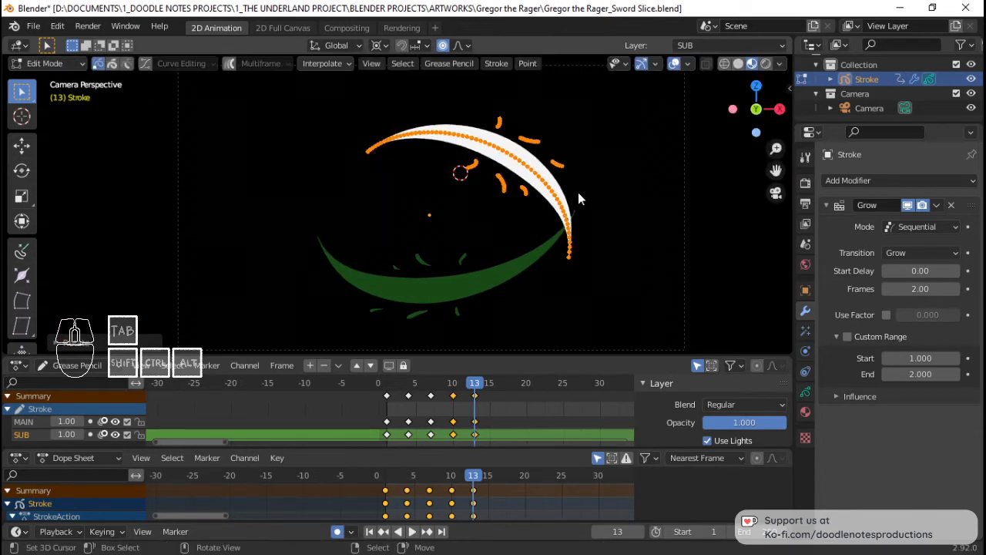
{"action": "key", "text": "alt+s"}
{"action": "left_click", "coordinate": [649, 203]}
{"action": "key", "text": "Tab"}
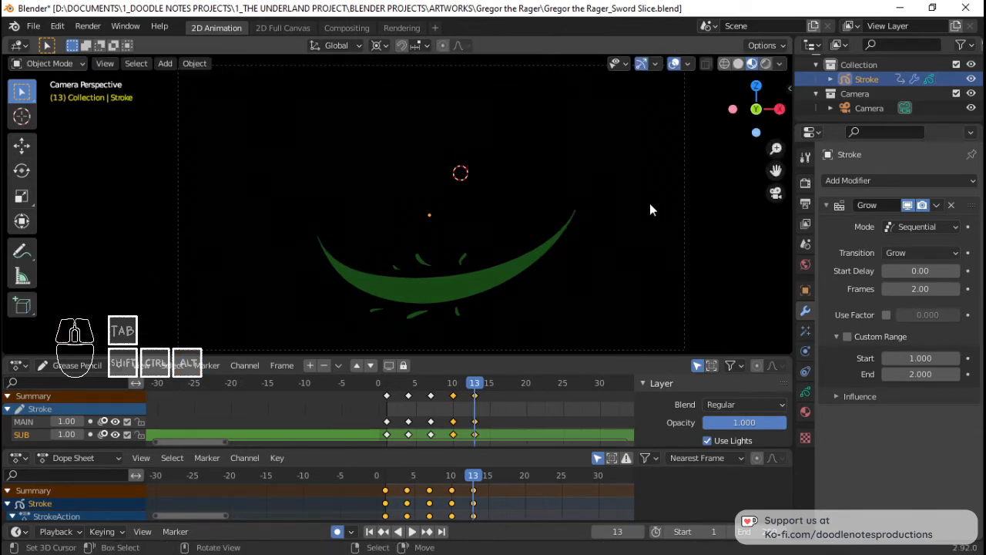
Play the animation from the beginning to check the reshaped fifth slice.
{"action": "left_click", "coordinate": [405, 424]}
{"action": "key", "text": "space"}
{"action": "key", "text": "space"}
{"action": "left_click", "coordinate": [393, 422]}
{"action": "key", "text": "space"}
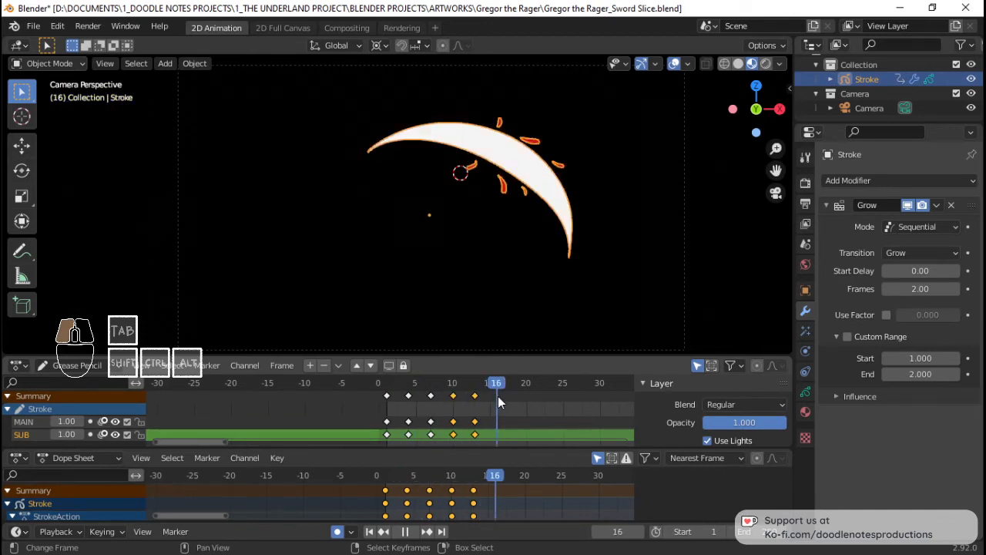
Go to frame 16, place the 3D cursor between the two arcs, rotate the Stroke object slightly clockwise and scrub the motion.
{"action": "mouse_move", "coordinate": [497, 397]}
{"action": "left_mouse_down"}
{"action": "mouse_move", "coordinate": [452, 402]}
{"action": "mouse_move", "coordinate": [476, 402]}
{"action": "left_mouse_up"}
{"action": "key", "text": "Right"}
{"action": "key", "text": "Right"}
{"action": "key", "text": "Right"}
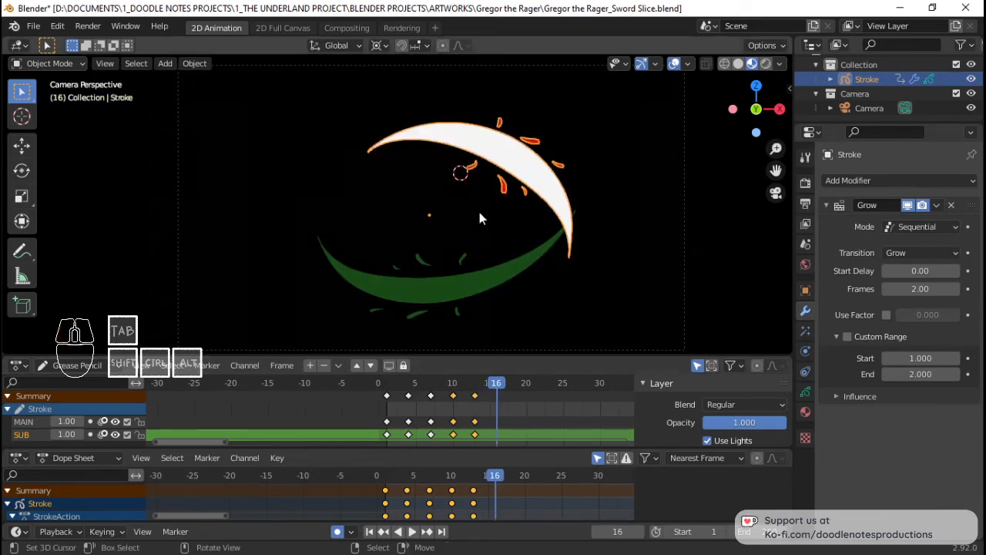
{"action": "right_click", "coordinate": [451, 232], "text": "shift"}
{"action": "key", "text": "r"}
{"action": "left_click", "coordinate": [602, 295]}
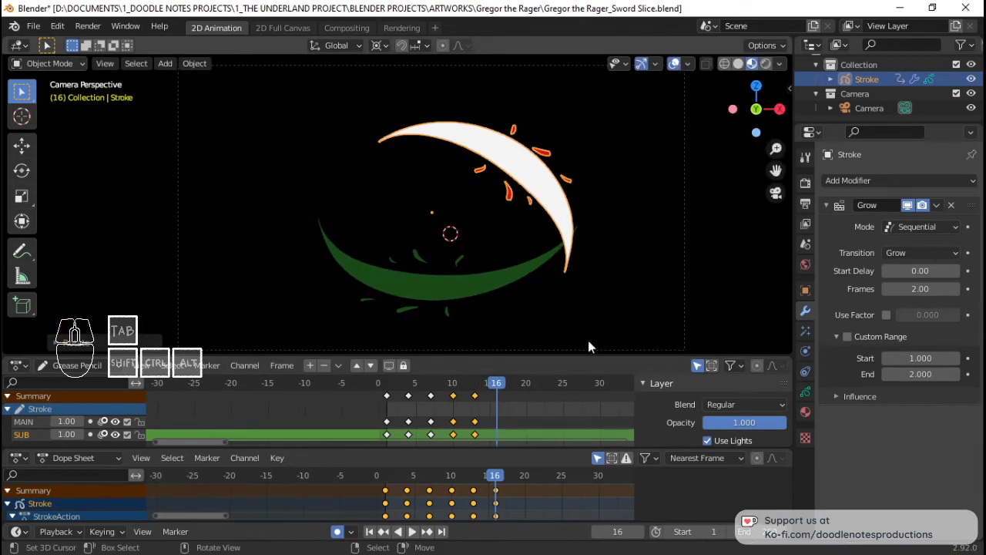
{"action": "left_click_drag", "start_coordinate": [453, 411], "coordinate": [500, 403]}
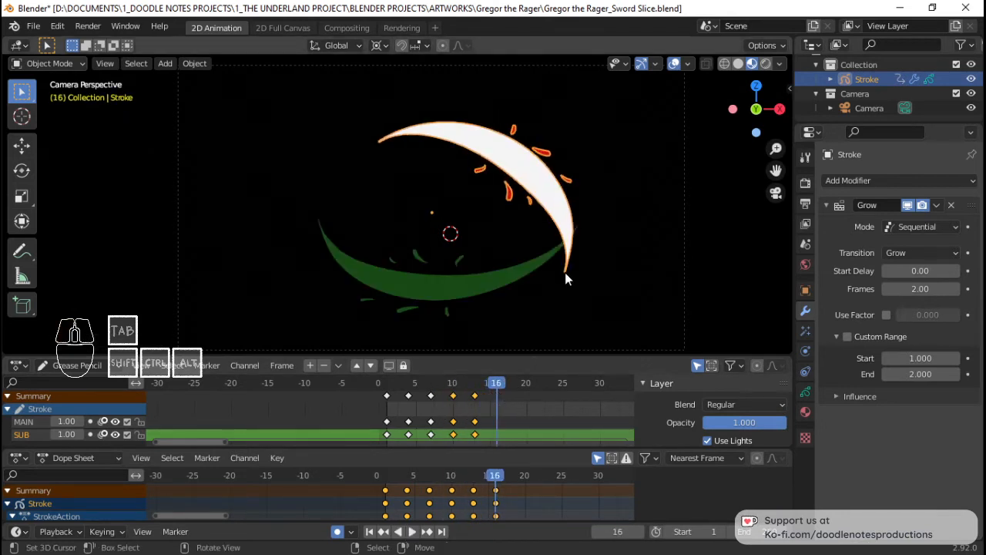
Duplicate the Grease Pencil keyframes of frame 13 to frame 16.
{"action": "right_click", "coordinate": [476, 394]}
{"action": "key", "text": "shift+d"}
{"action": "left_click", "coordinate": [491, 397]}
{"action": "key", "text": "shift+s"}
{"action": "left_click", "coordinate": [434, 392]}
Enter Edit Mode on frame 16, select all strokes of the duplicated slice and try moving them.
{"action": "key", "text": "Tab"}
{"action": "key", "text": "a"}
{"action": "key", "text": "g"}
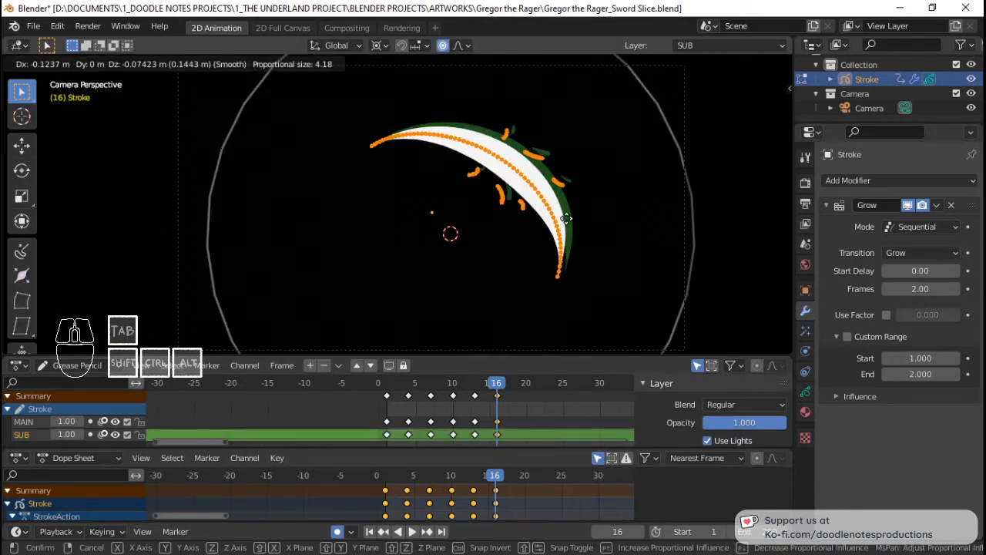
{"action": "key", "text": "Escape"}
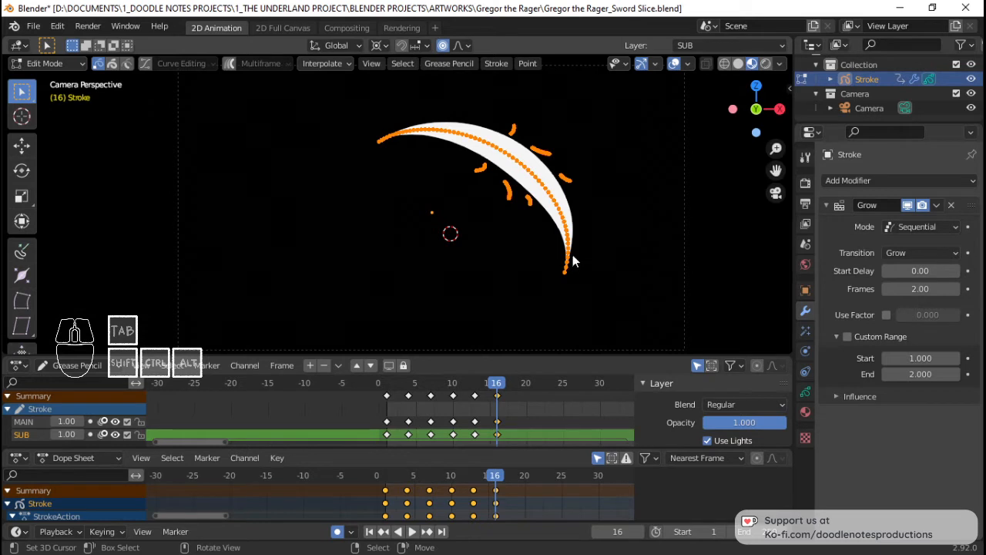
Try mirroring the selected slash strokes at frame 16 by scaling them -1 along the X axis.
{"action": "type", "text": "sx"}
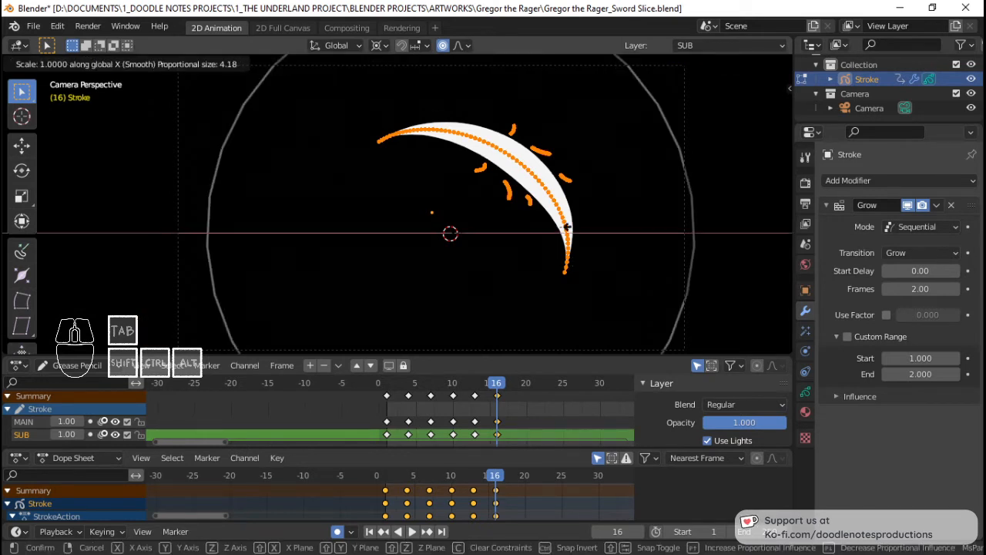
{"action": "type", "text": "-1"}
{"action": "key", "text": "Return"}
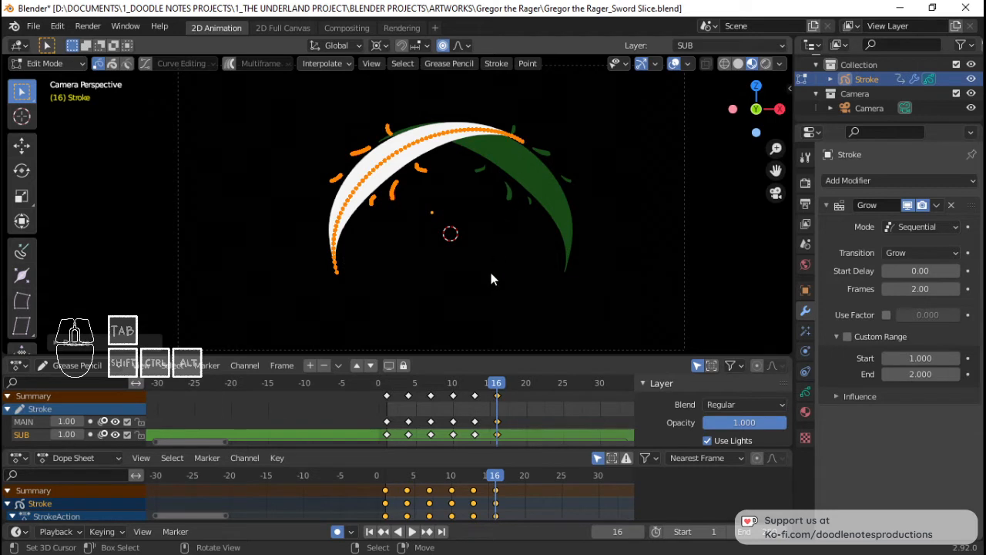
{"action": "key", "text": "ctrl+z"}
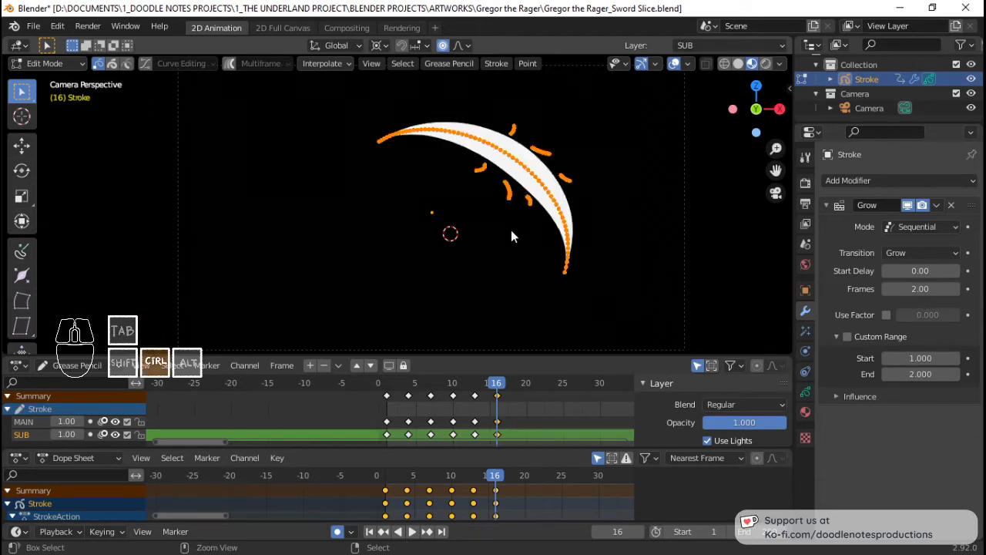
Rotate the selected slash and splatter strokes at frame 16 and move them to the side opposite the previous slash.
{"action": "key", "text": "r"}
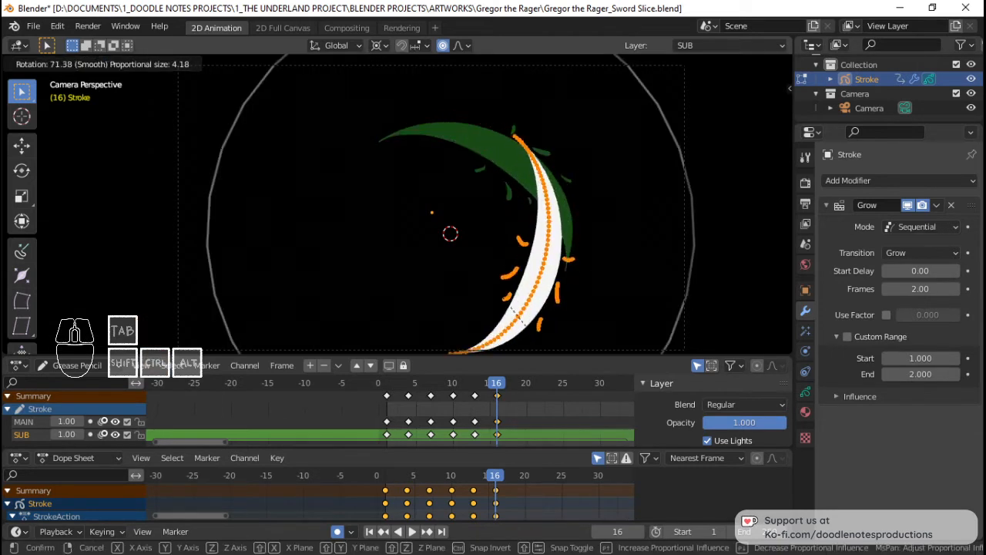
{"action": "key", "text": "g"}
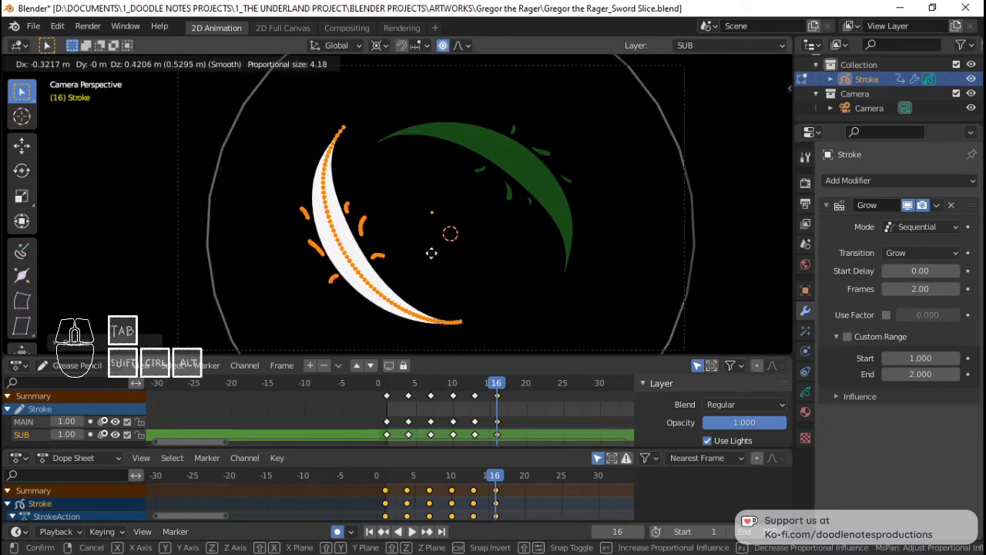
{"action": "left_click", "coordinate": [495, 227]}
{"action": "key", "text": "r"}
{"action": "left_click", "coordinate": [504, 235]}
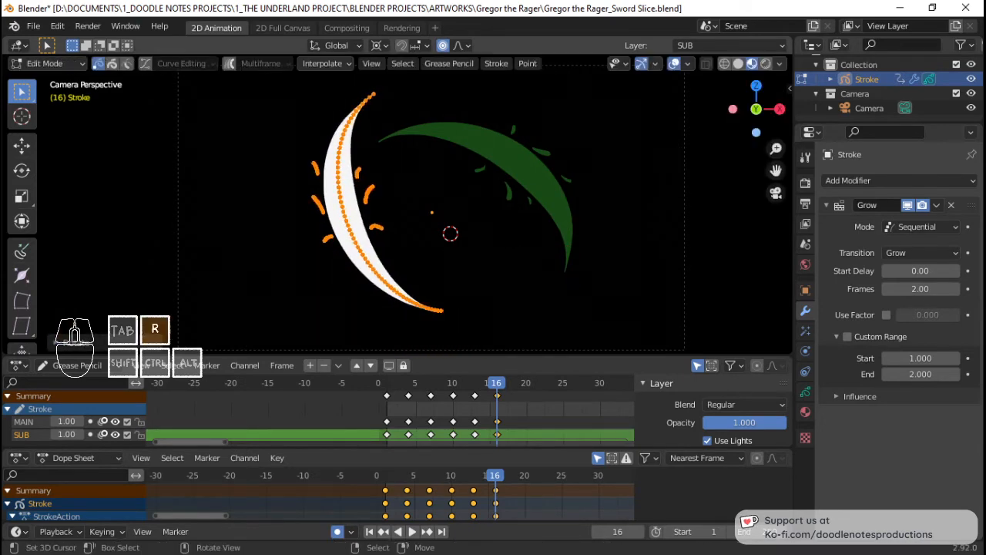
{"action": "key", "text": "r"}
{"action": "left_click", "coordinate": [464, 223]}
Reshape the frame 16 slash with proportional editing by moving a point on its curve and its upper tip point.
{"action": "right_click", "coordinate": [339, 232]}
{"action": "key", "text": "g"}
{"action": "left_click", "coordinate": [313, 243]}
{"action": "right_click", "coordinate": [341, 133]}
{"action": "key", "text": "g"}
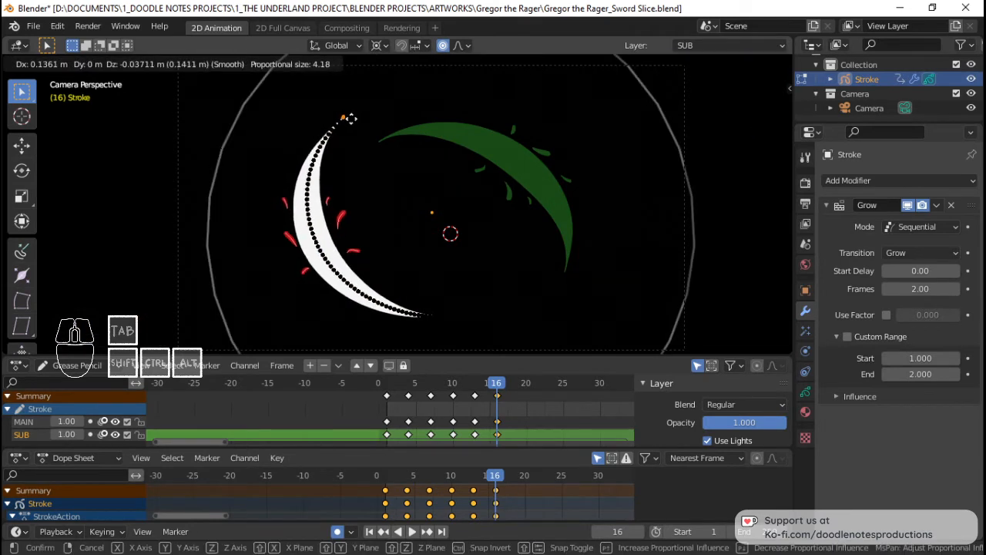
{"action": "left_click", "coordinate": [349, 118]}
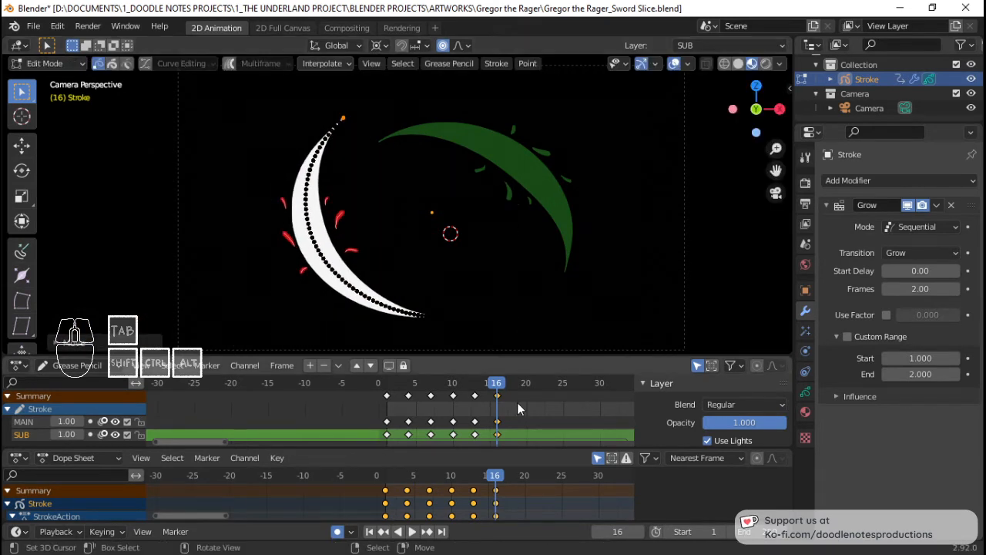
Play back the slash animation to check the motion leading into frame 16.
{"action": "key", "text": "space"}
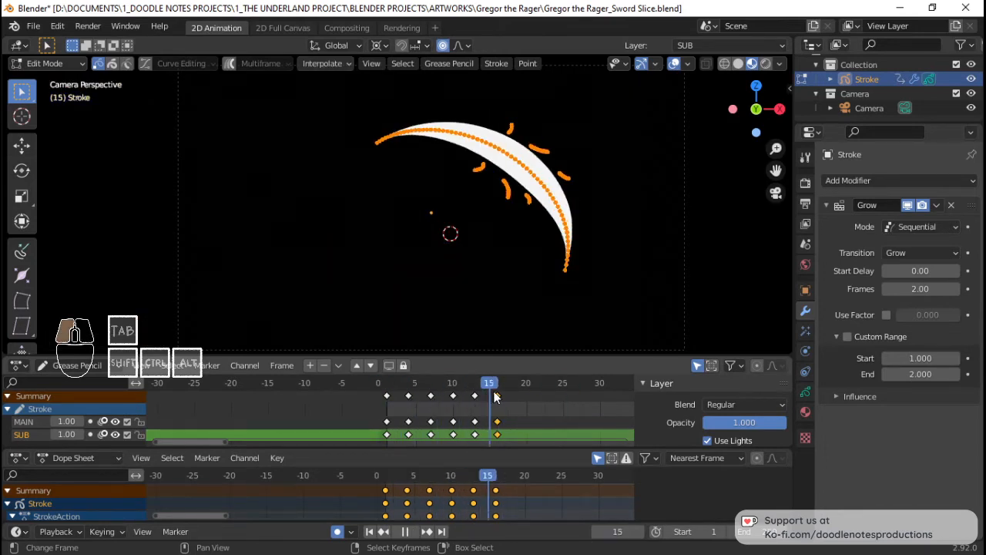
{"action": "key", "text": "space"}
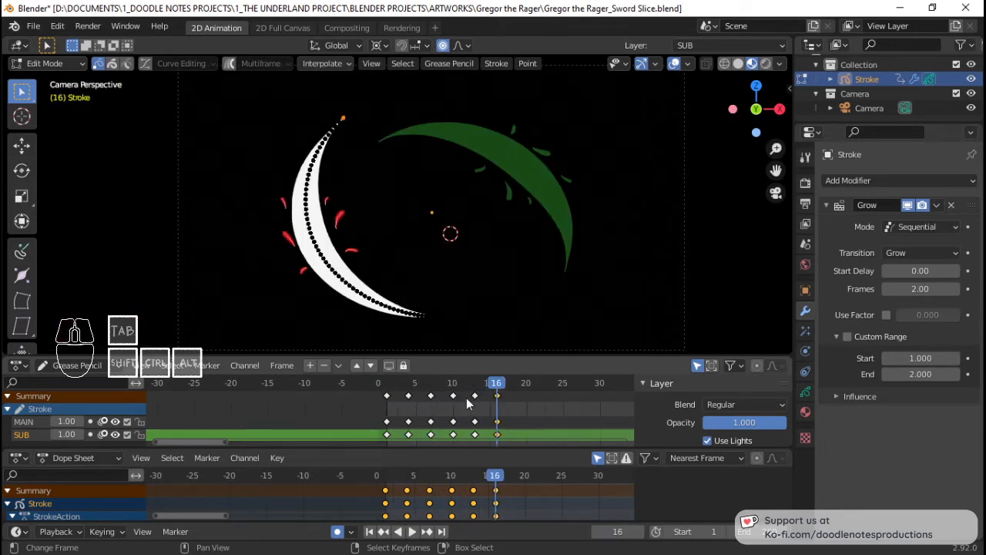
{"action": "mouse_move", "coordinate": [528, 437]}
{"action": "middle_mouse_down"}
{"action": "mouse_move", "coordinate": [467, 425]}
{"action": "mouse_move", "coordinate": [484, 450]}
{"action": "middle_mouse_up"}
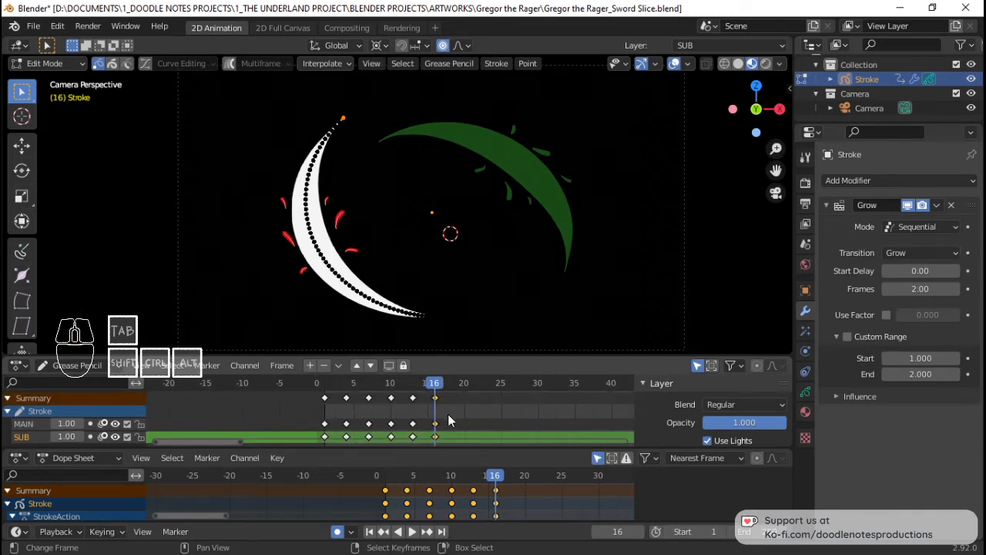
{"action": "middle_click_drag", "start_coordinate": [449, 420], "coordinate": [473, 422]}
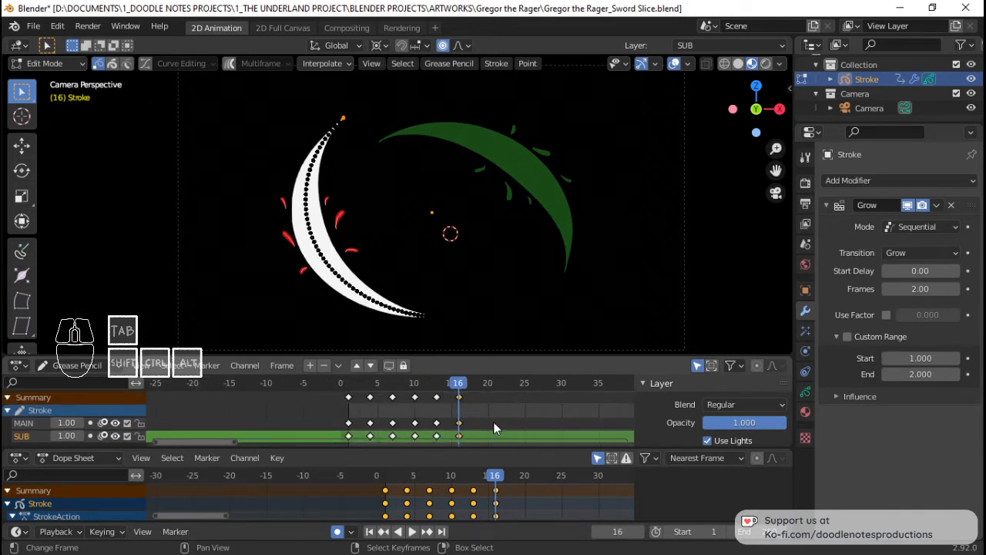
{"action": "key", "text": "space"}
{"action": "mouse_move", "coordinate": [539, 501]}
{"action": "left_mouse_down"}
{"action": "mouse_move", "coordinate": [562, 501]}
{"action": "mouse_move", "coordinate": [458, 501]}
{"action": "mouse_move", "coordinate": [494, 498]}
{"action": "left_mouse_up"}
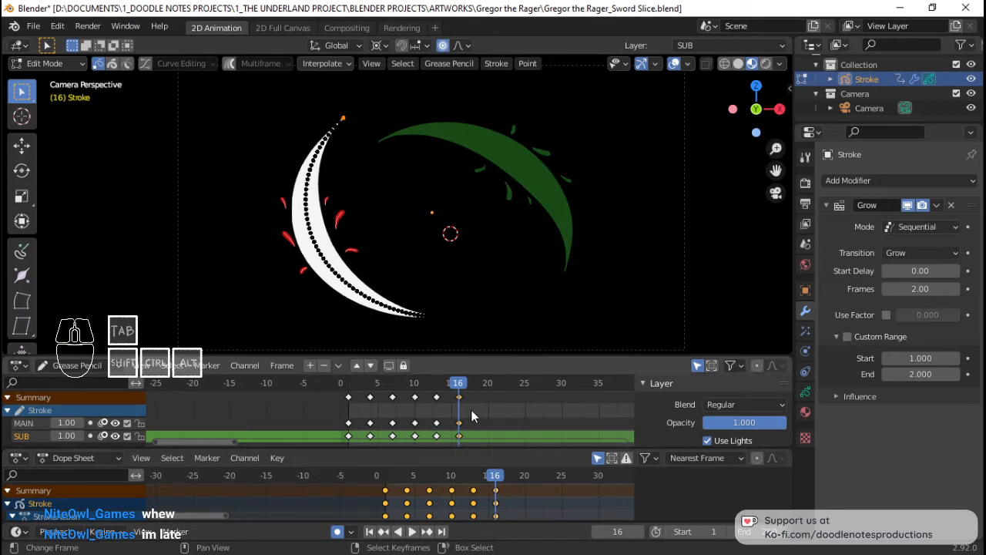
Save the file in Object Mode, and rotate the Stroke object about 12 degrees at frame 19 with auto keying.
{"action": "mouse_move", "coordinate": [471, 410]}
{"action": "left_mouse_down"}
{"action": "mouse_move", "coordinate": [429, 415]}
{"action": "mouse_move", "coordinate": [461, 412]}
{"action": "left_mouse_up"}
{"action": "key", "text": "Right"}
{"action": "key", "text": "Right"}
{"action": "key", "text": "Right"}
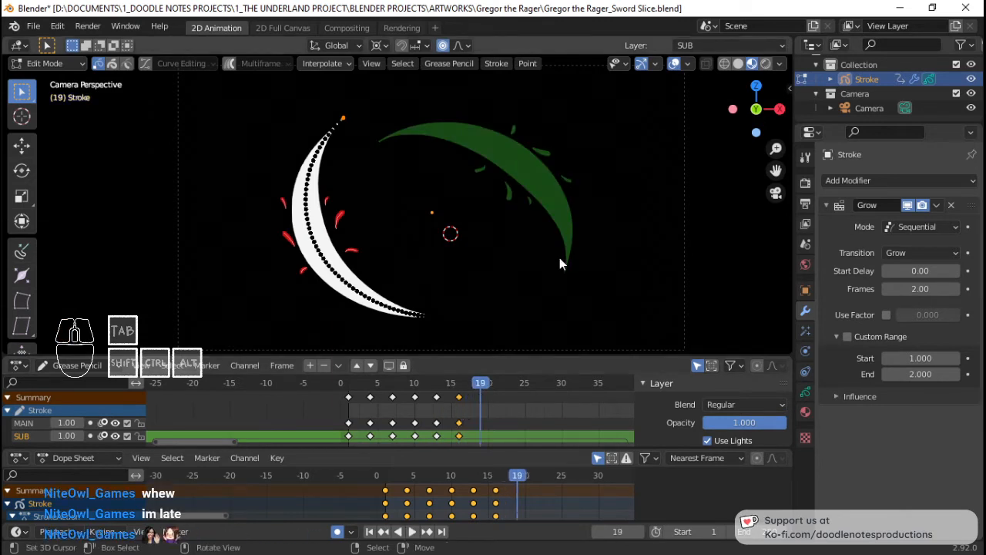
{"action": "key", "text": "Tab"}
{"action": "key", "text": "ctrl+s"}
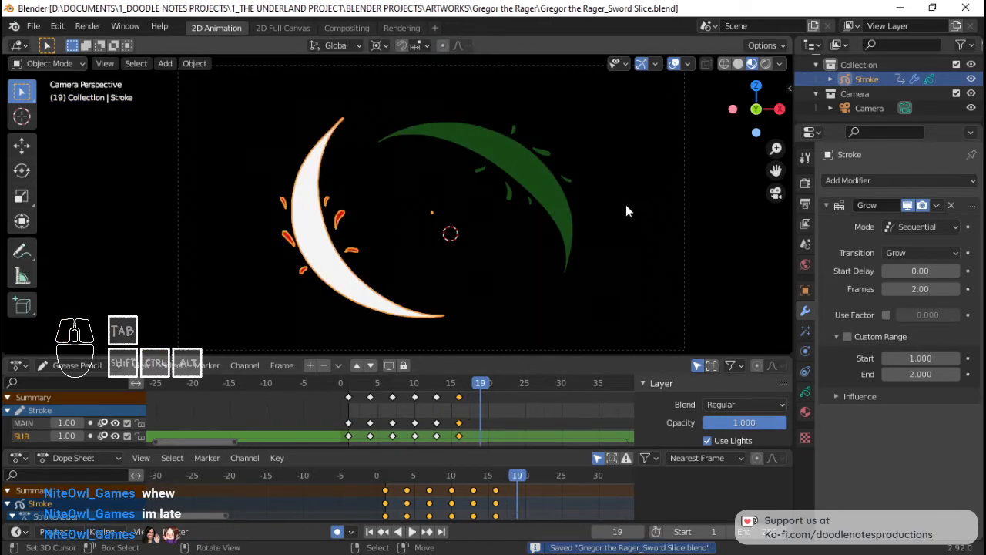
{"action": "key", "text": "r"}
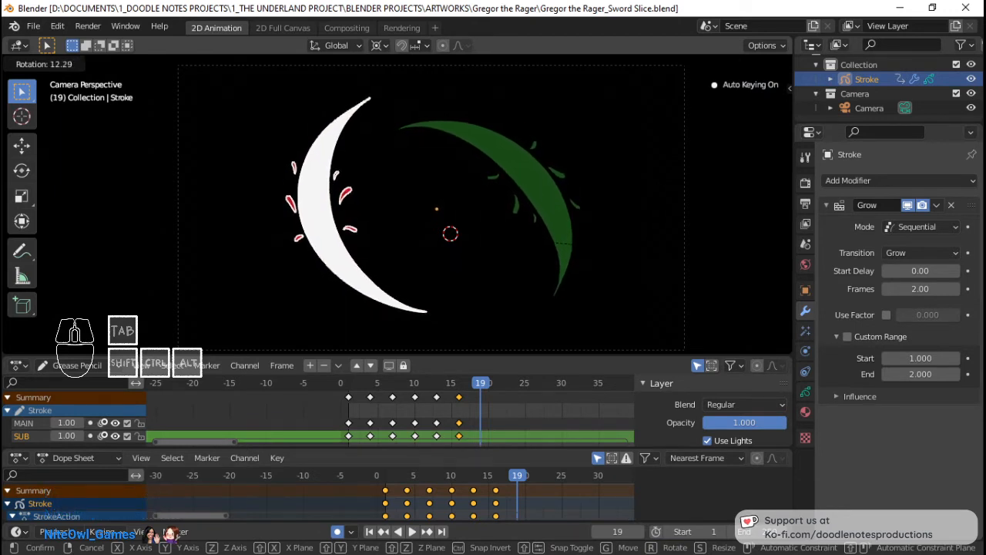
{"action": "left_click", "coordinate": [586, 419]}
Review the animation up to frame 19 and duplicate all Grease Pencil keyframes so that the copies start at frame 19.
{"action": "key", "text": "space"}
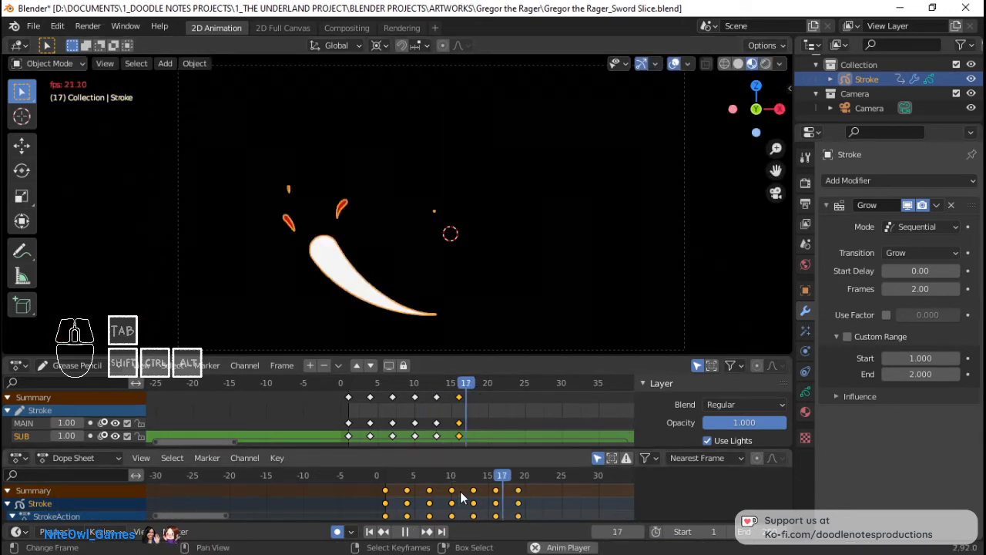
{"action": "mouse_move", "coordinate": [399, 476]}
{"action": "left_mouse_down"}
{"action": "mouse_move", "coordinate": [371, 499]}
{"action": "mouse_move", "coordinate": [518, 479]}
{"action": "left_mouse_up"}
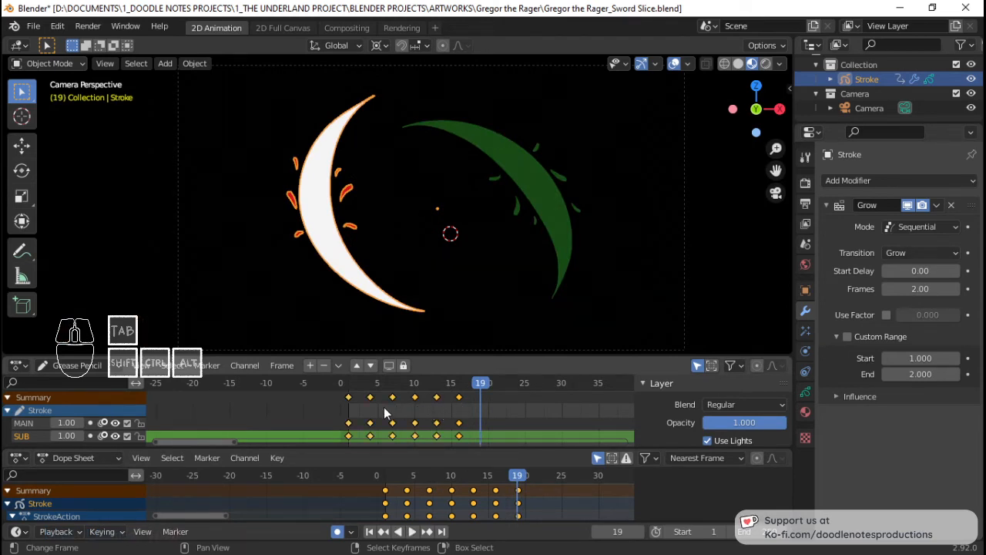
{"action": "key", "text": "shift"}
{"action": "key", "text": "Right"}
{"action": "key", "text": "Left"}
{"action": "key", "text": "shift+d"}
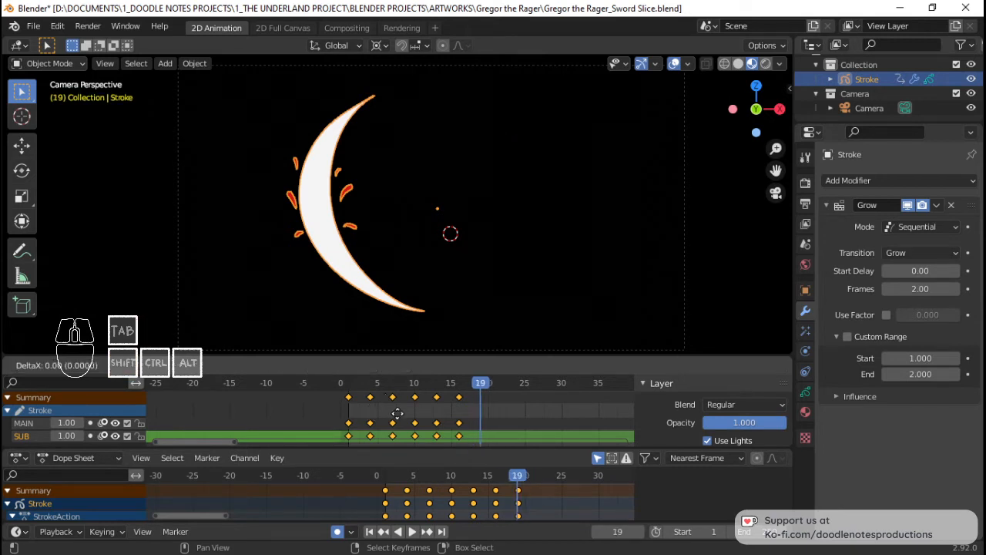
{"action": "left_click", "coordinate": [496, 420]}
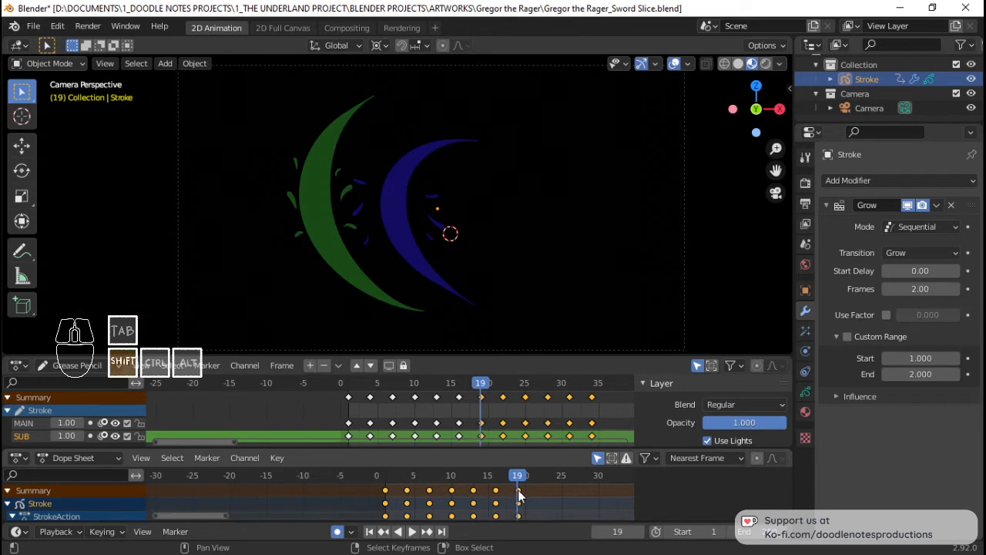
Duplicate all object transform keyframes in the Dope Sheet so that the copies start at frame 22.
{"action": "key", "text": "Right"}
{"action": "key", "text": "Right"}
{"action": "key", "text": "Right"}
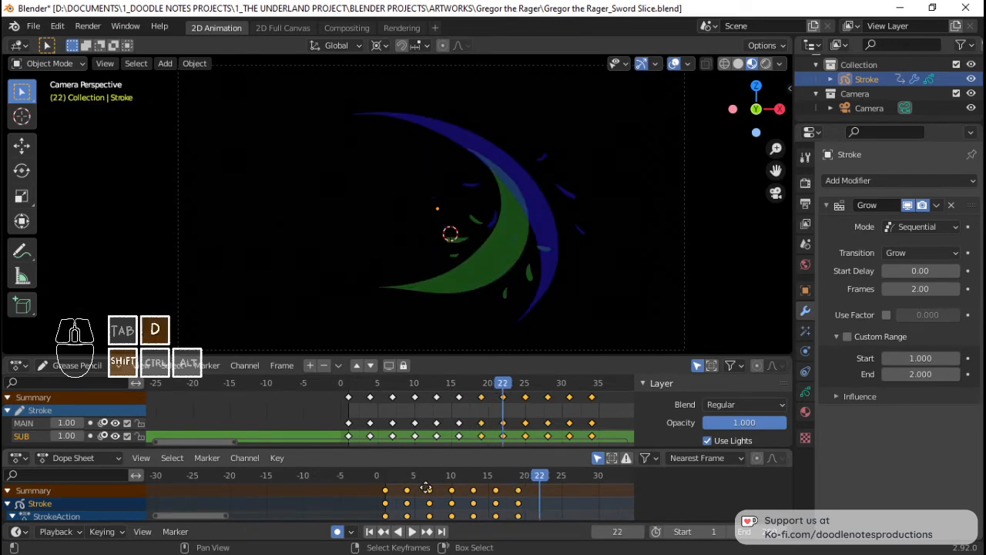
{"action": "key", "text": "shift+d"}
{"action": "left_click", "coordinate": [559, 502]}
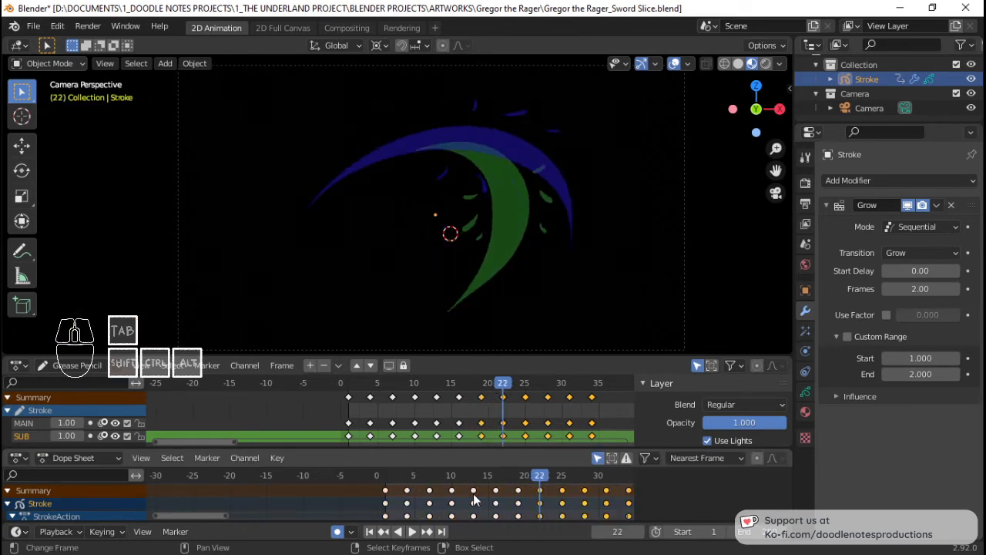
Play the extended animation repeatedly from the start to check how the original and duplicated slashes flow together.
{"action": "key", "text": "space"}
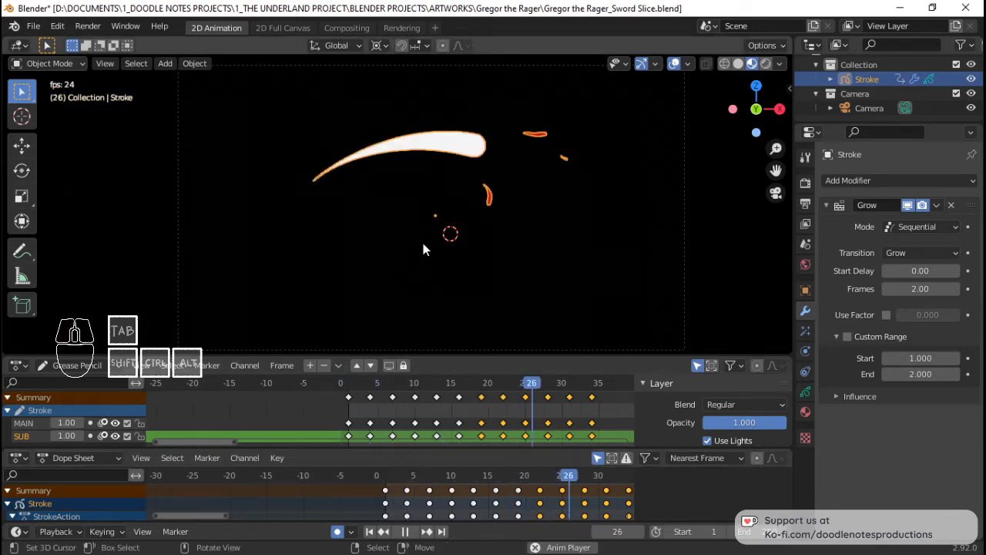
{"action": "key", "text": "space"}
{"action": "middle_click_drag", "start_coordinate": [576, 503], "coordinate": [517, 504]}
{"action": "scroll", "coordinate": [533, 411], "scroll_direction": "down", "scroll_amount": 6}
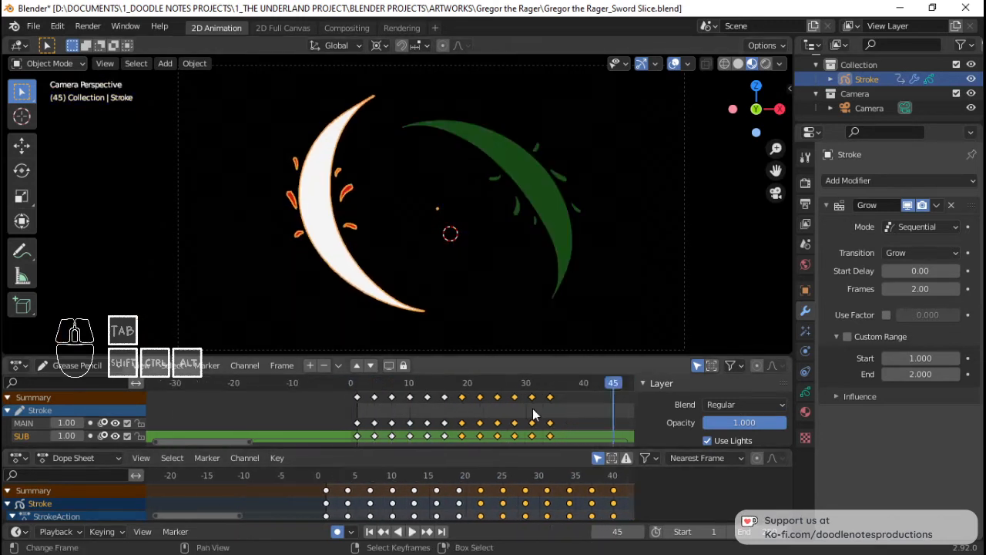
{"action": "middle_click_drag", "start_coordinate": [472, 423], "coordinate": [440, 422]}
{"action": "key", "text": "space"}
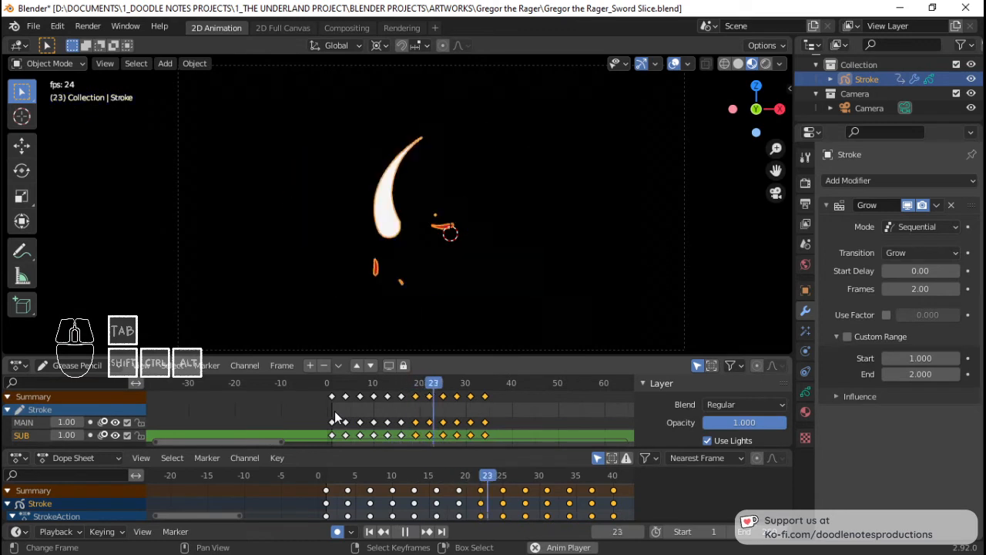
{"action": "key", "text": "space"}
{"action": "left_click", "coordinate": [307, 412]}
{"action": "key", "text": "space"}
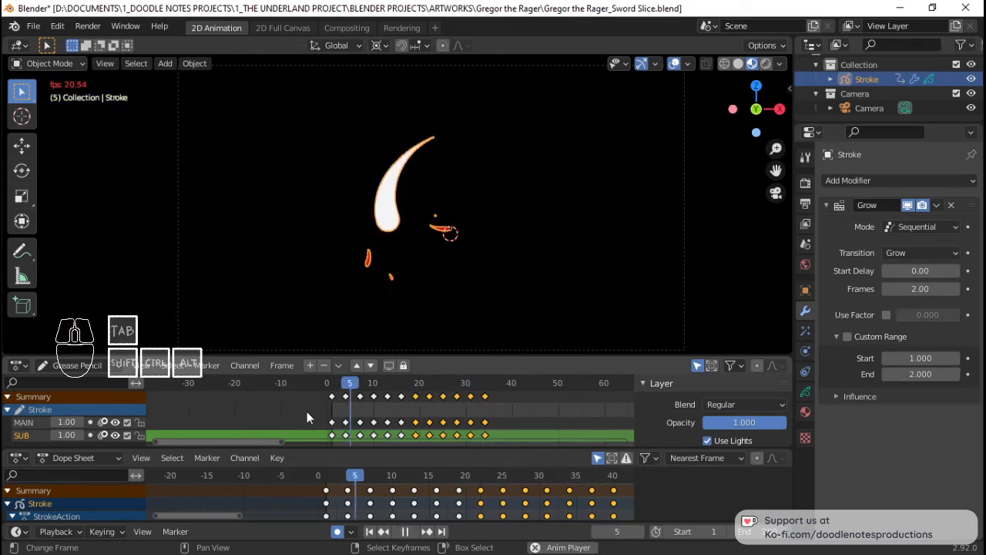
{"action": "key", "text": "space"}
{"action": "left_click", "coordinate": [307, 411]}
{"action": "key", "text": "space"}
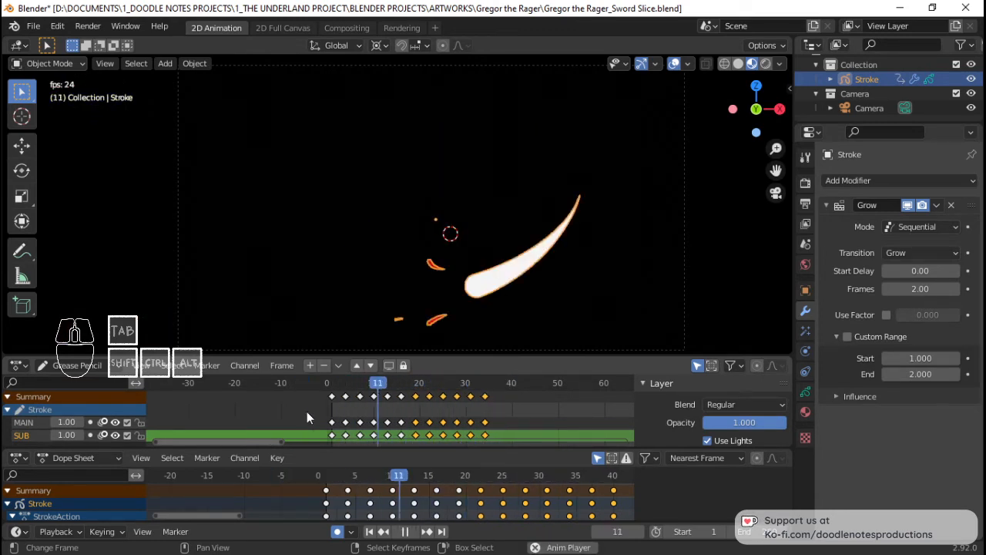
{"action": "key", "text": "space"}
{"action": "left_click", "coordinate": [307, 411]}
{"action": "key", "text": "space"}
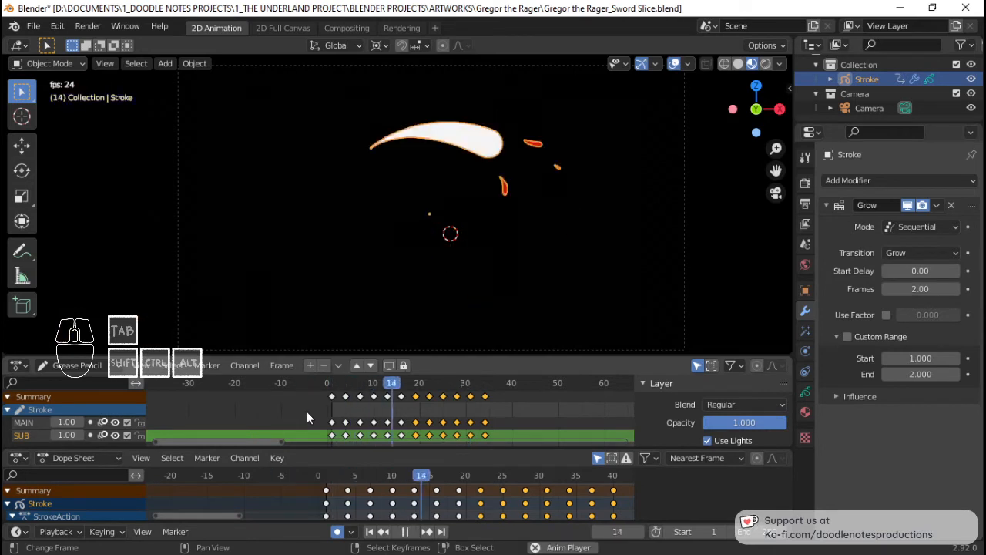
{"action": "key", "text": "space"}
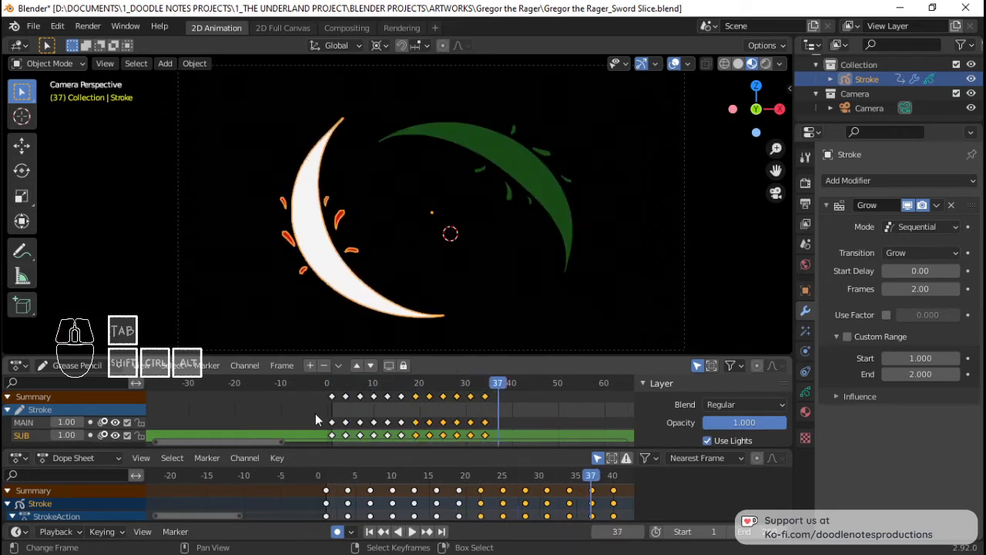
{"action": "left_click", "coordinate": [315, 413]}
{"action": "key", "text": "space"}
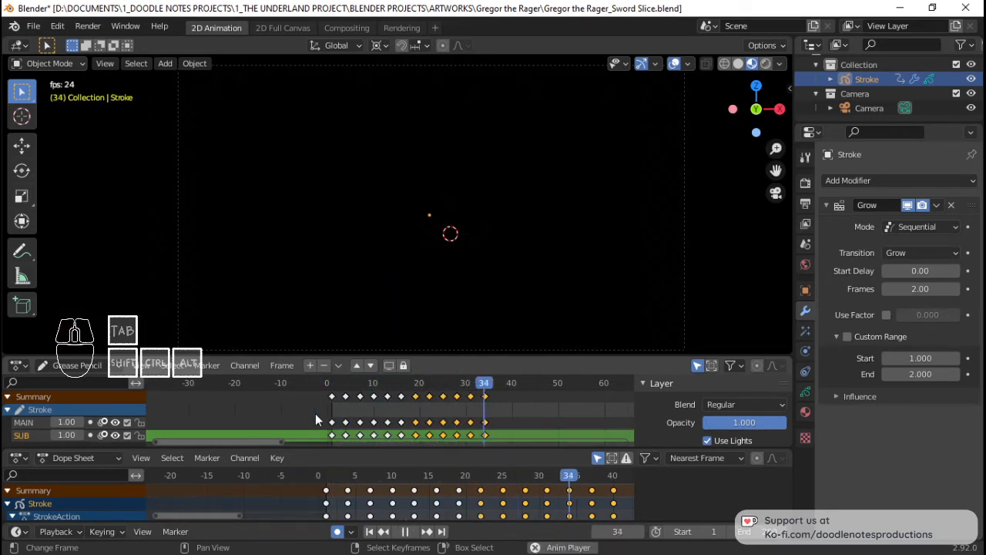
{"action": "key", "text": "space"}
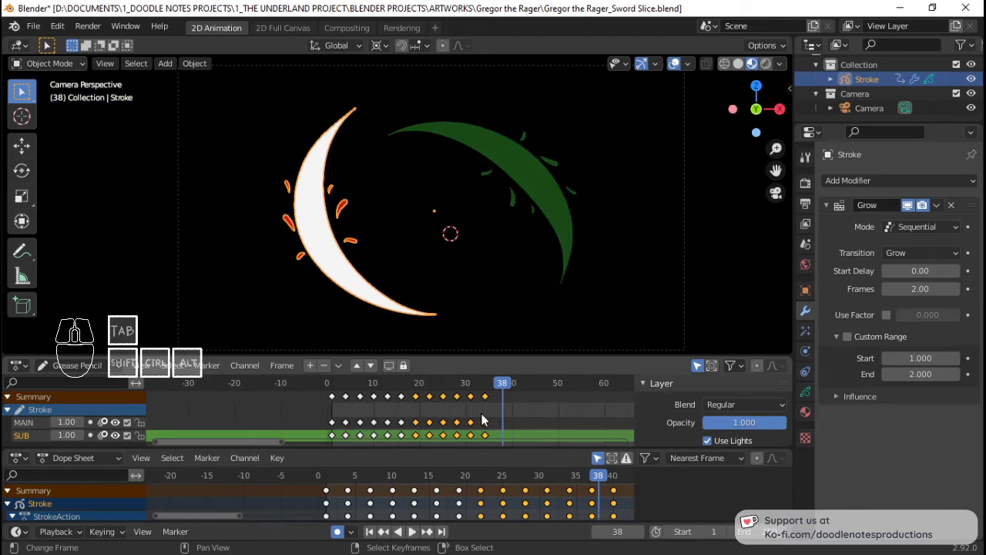
Step through the Grease Pencil keyframes from frame 1 to frame 34 and advance to frame 37 to examine each slash.
{"action": "left_click", "coordinate": [332, 402]}
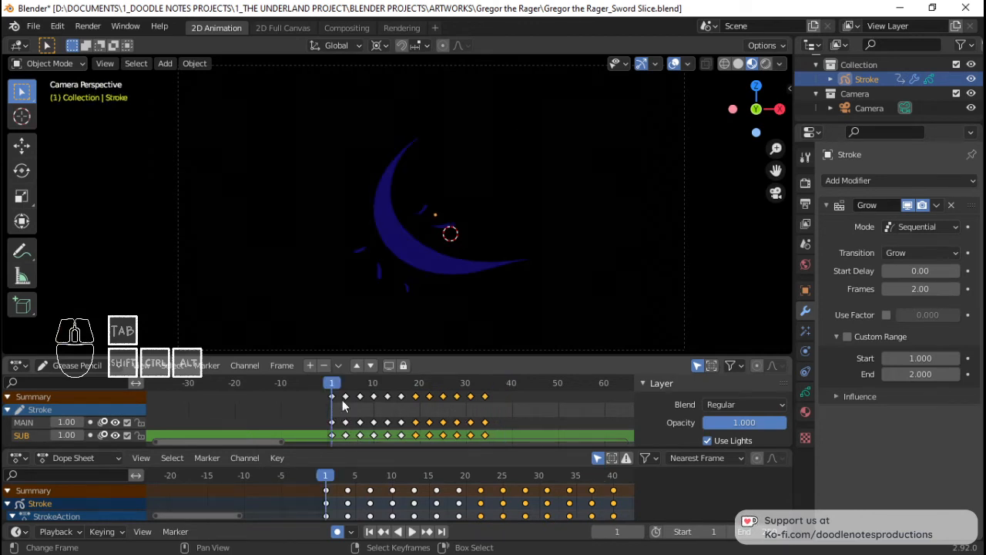
{"action": "key", "text": "Up"}
{"action": "key", "text": "Up"}
{"action": "key", "text": "Up"}
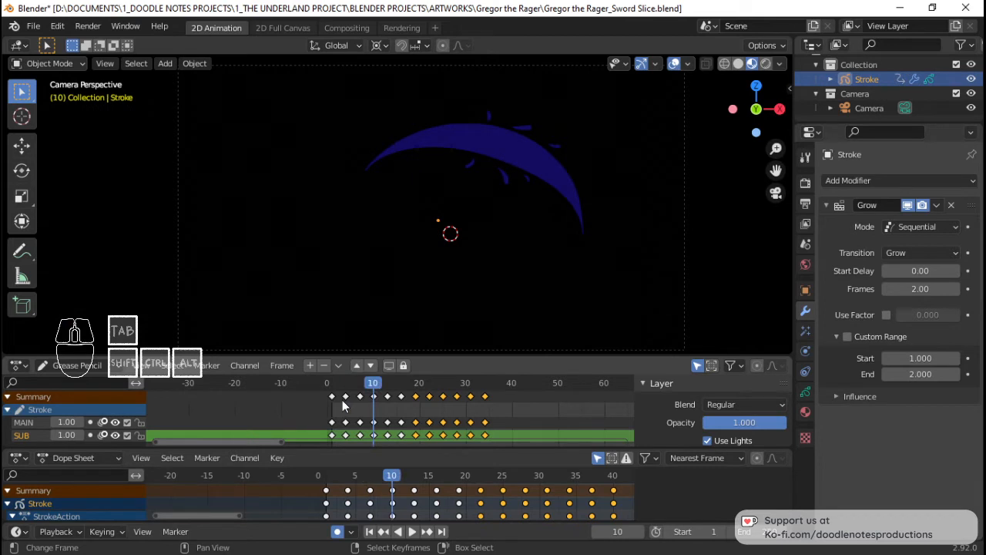
{"action": "key", "text": "Up"}
{"action": "key", "text": "Up"}
{"action": "key", "text": "Up"}
{"action": "key", "text": "Up"}
{"action": "key", "text": "Up"}
{"action": "key", "text": "Up"}
{"action": "key", "text": "Up"}
{"action": "key", "text": "Up"}
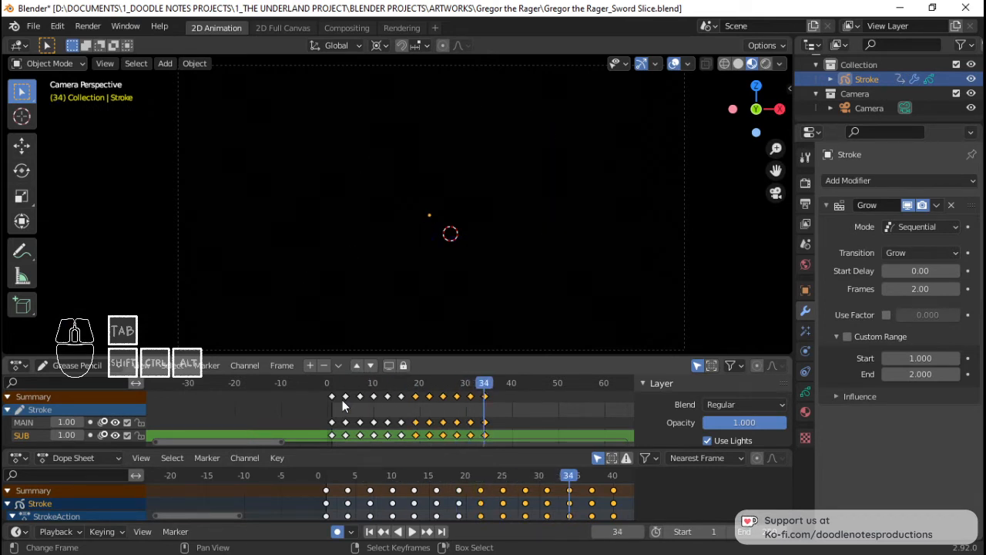
{"action": "key", "text": "Right"}
{"action": "key", "text": "Right"}
{"action": "key", "text": "Right"}
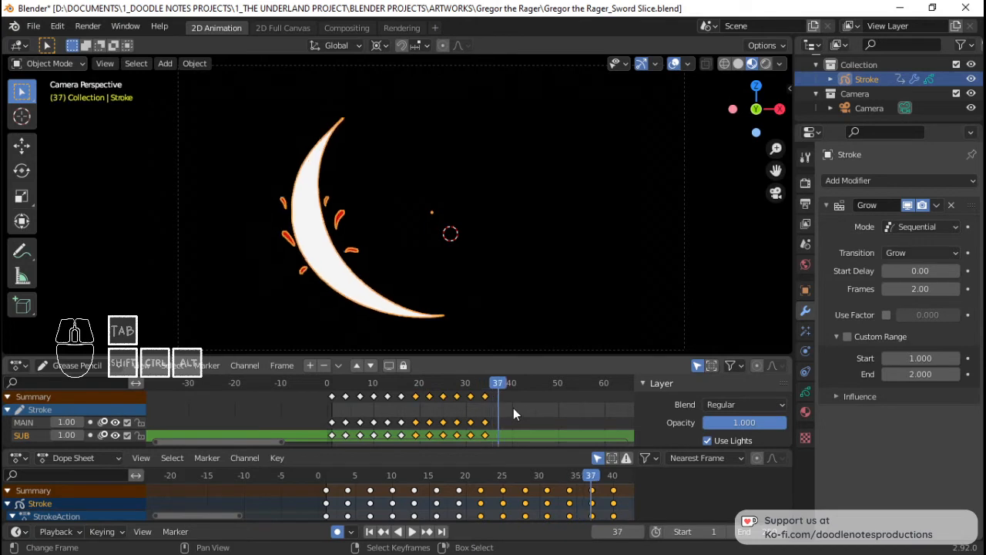
Step through the animation between frames 21 and 34 to compare the duplicated slashes with the object's transform keyframes.
{"action": "key", "text": "Right"}
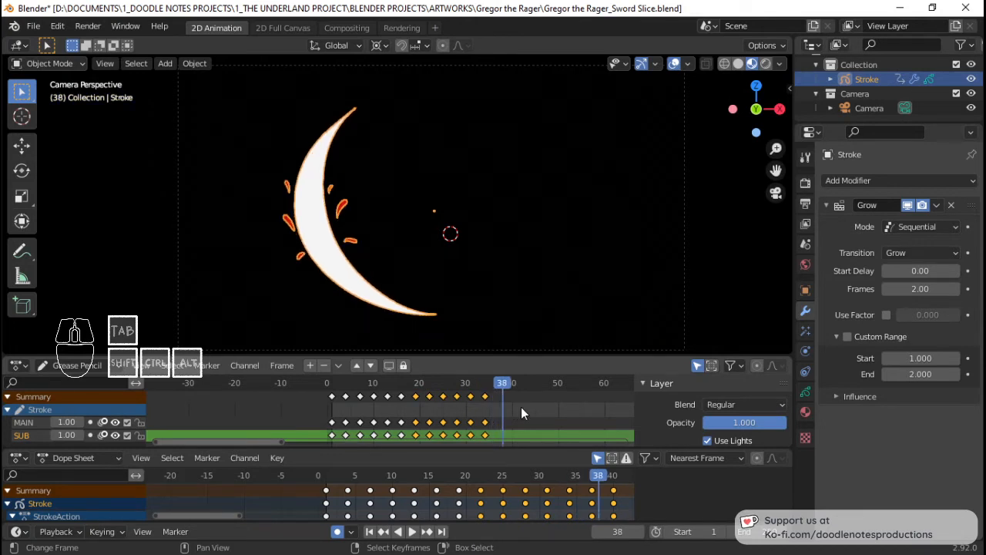
{"action": "middle_click_drag", "start_coordinate": [525, 406], "coordinate": [479, 406]}
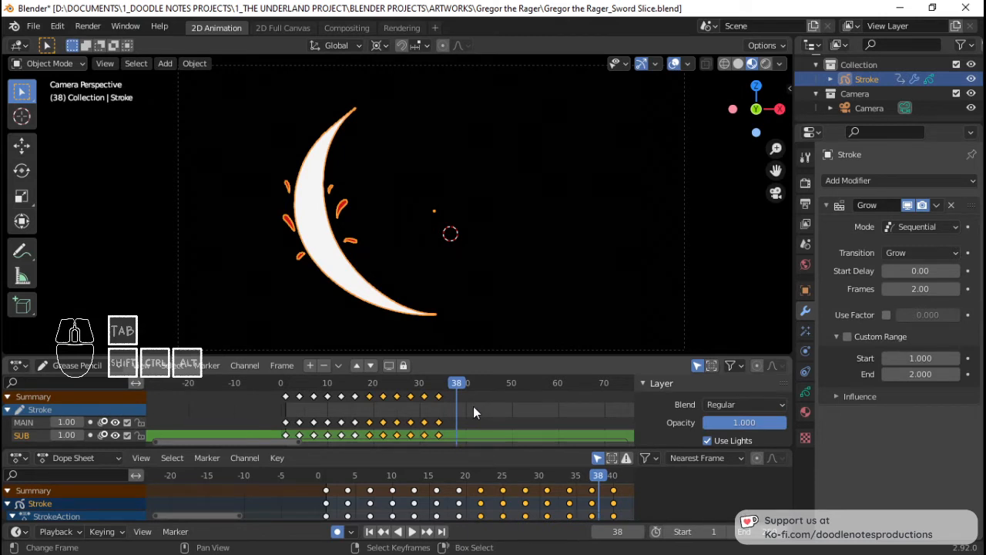
{"action": "middle_click_drag", "start_coordinate": [596, 497], "coordinate": [517, 497]}
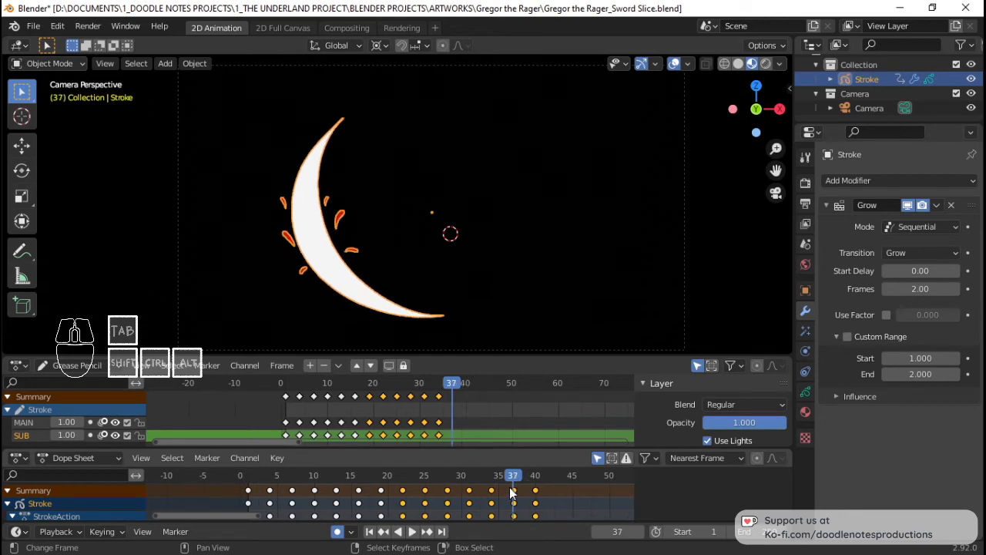
{"action": "mouse_move", "coordinate": [425, 500]}
{"action": "left_mouse_down"}
{"action": "mouse_move", "coordinate": [395, 499]}
{"action": "mouse_move", "coordinate": [422, 494]}
{"action": "left_mouse_up"}
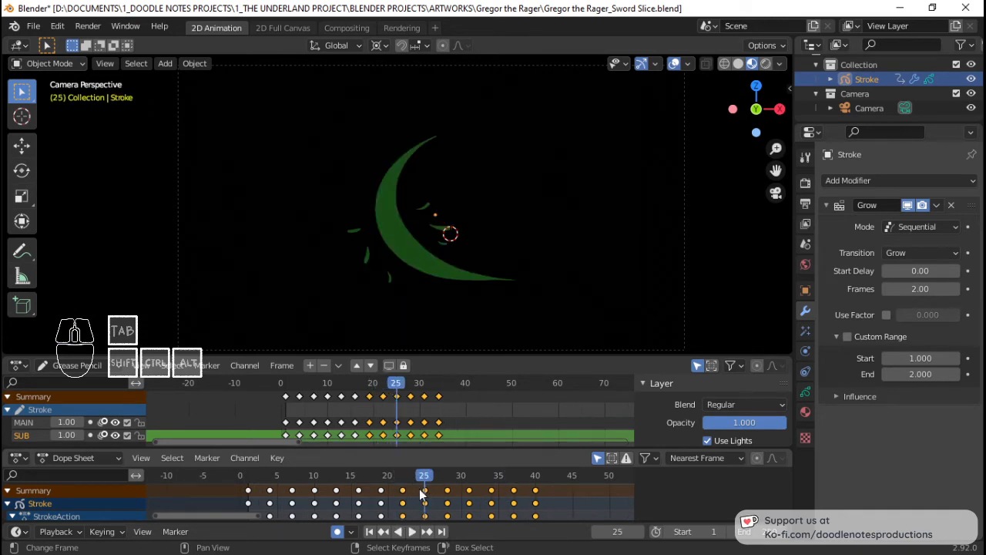
{"action": "key", "text": "Left"}
{"action": "key", "text": "Left"}
{"action": "key", "text": "Left"}
{"action": "key", "text": "Left"}
{"action": "key", "text": "Left"}
{"action": "key", "text": "Left"}
{"action": "key", "text": "Right"}
{"action": "key", "text": "Right"}
{"action": "key", "text": "Right"}
{"action": "key", "text": "Right"}
{"action": "key", "text": "Right"}
{"action": "key", "text": "Right"}
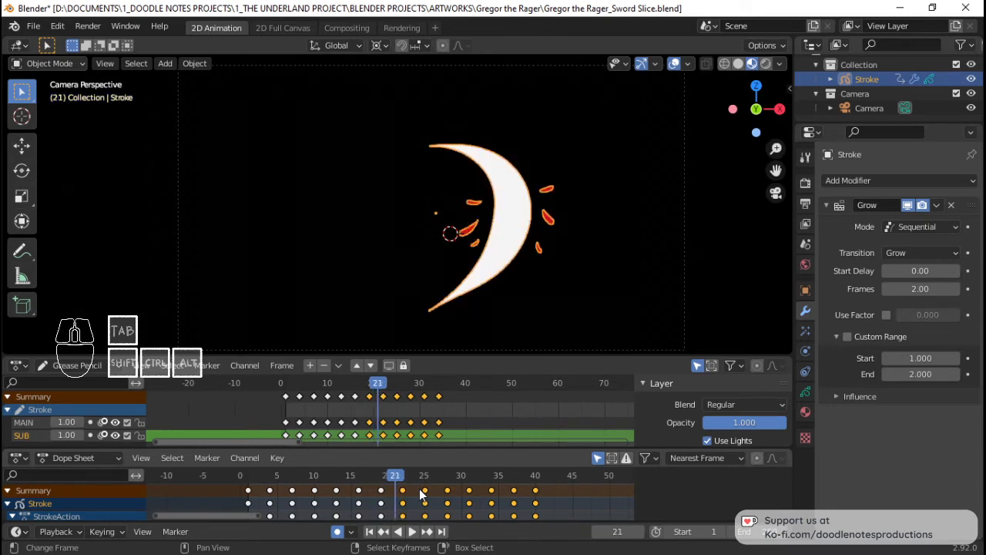
{"action": "key", "text": "Right"}
{"action": "key", "text": "Right"}
{"action": "key", "text": "Right"}
{"action": "key", "text": "Right"}
{"action": "key", "text": "Right"}
{"action": "key", "text": "Right"}
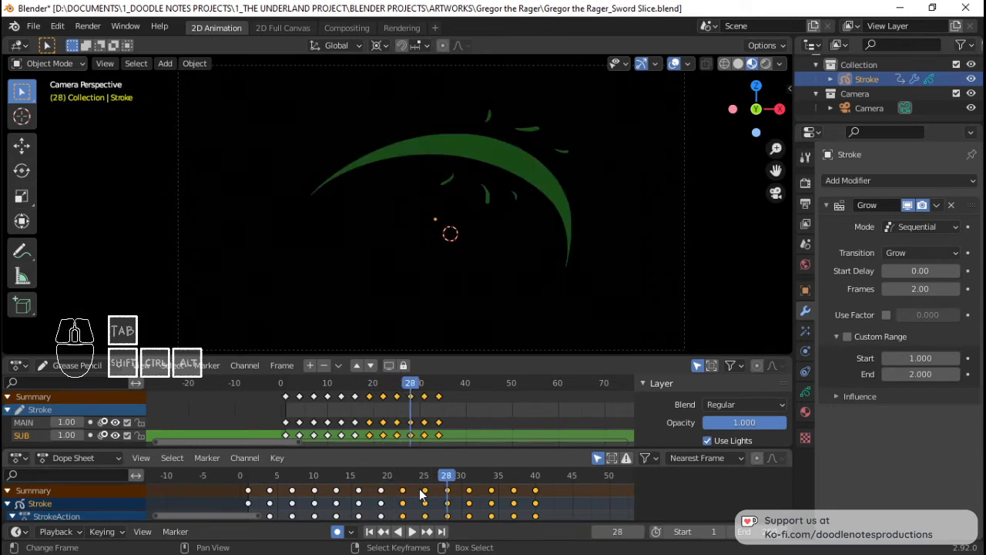
{"action": "key", "text": "Right"}
{"action": "key", "text": "Right"}
{"action": "key", "text": "Right"}
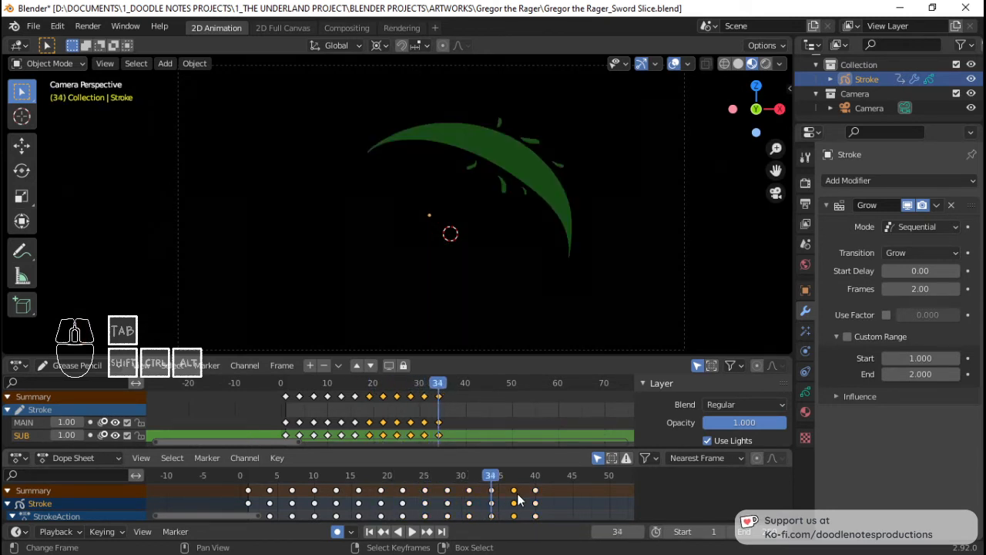
Play back the slashes, delete the object transform keyframe at frame 40, and set the current frame to 37.
{"action": "key", "text": "space"}
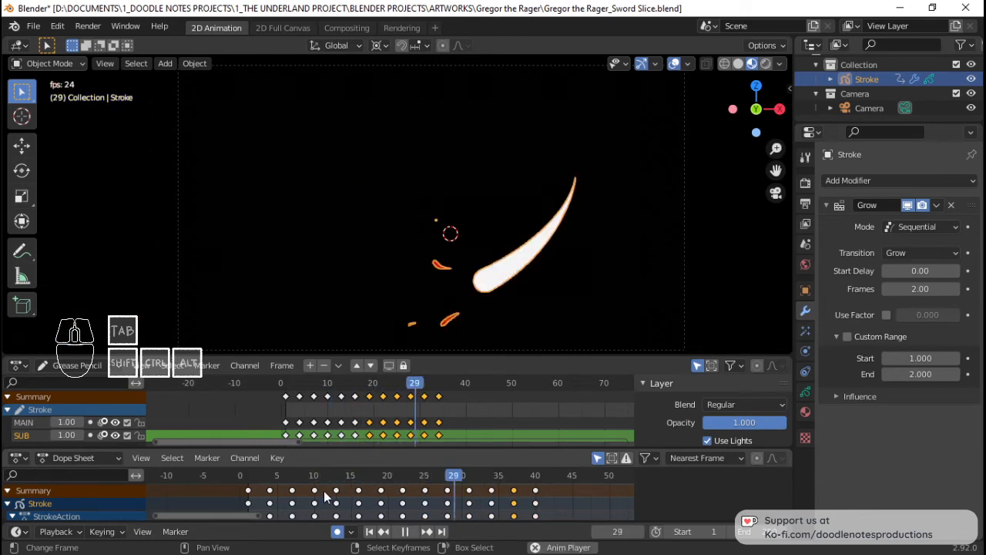
{"action": "key", "text": "space"}
{"action": "key", "text": "space"}
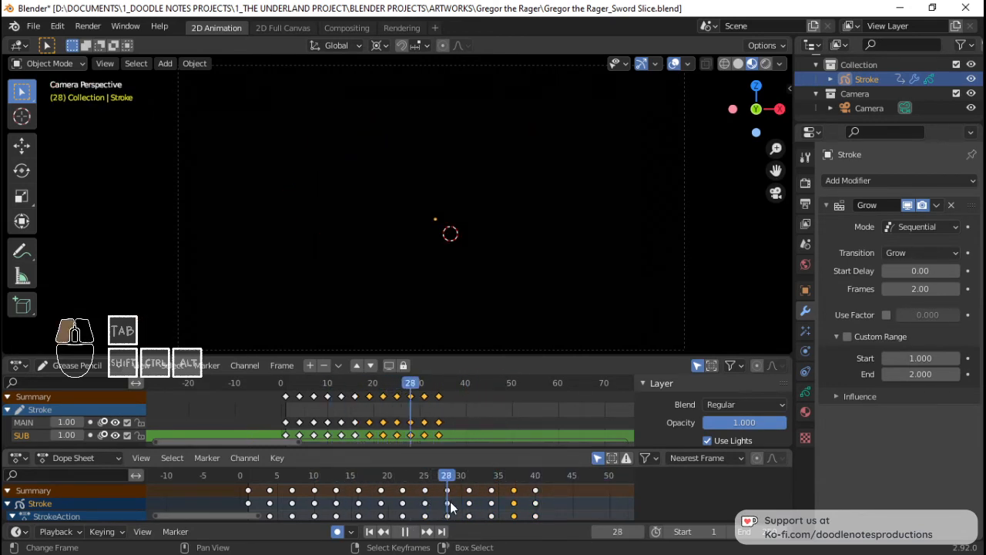
{"action": "mouse_move", "coordinate": [485, 506]}
{"action": "left_mouse_down"}
{"action": "mouse_move", "coordinate": [539, 503]}
{"action": "mouse_move", "coordinate": [461, 492]}
{"action": "mouse_move", "coordinate": [512, 487]}
{"action": "left_mouse_up"}
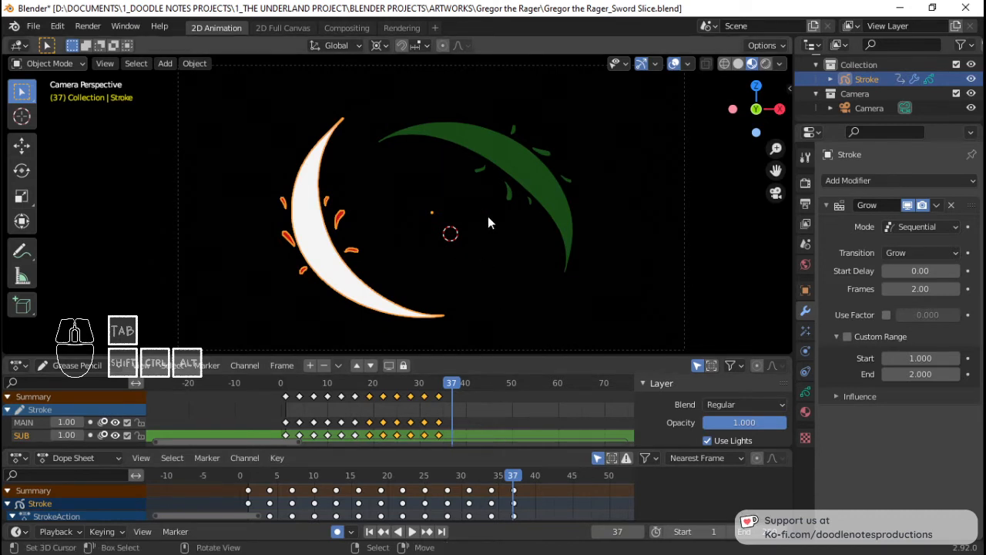
Switch the Stroke object to Edit Mode at frame 37 and save the file.
{"action": "key", "text": "Tab"}
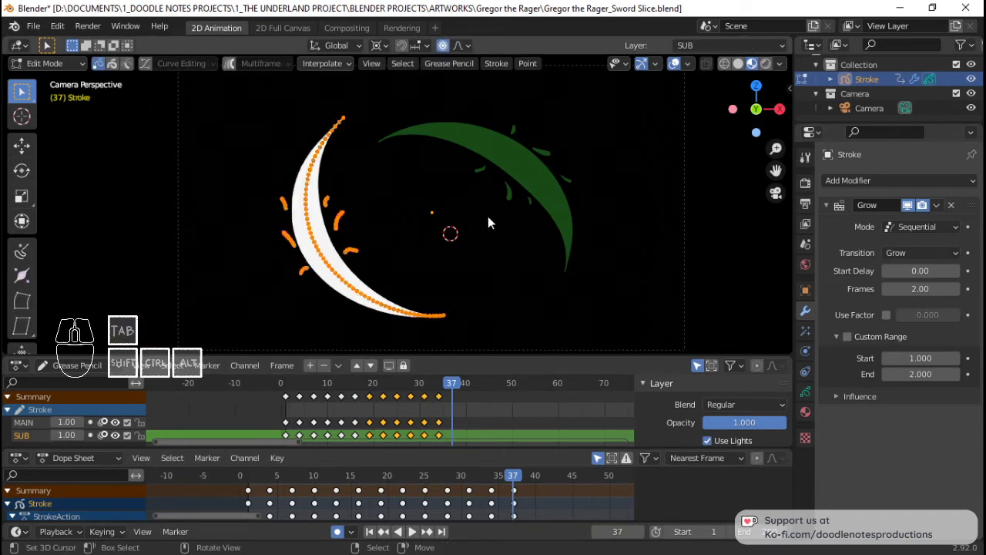
{"action": "key", "text": "ctrl+s"}
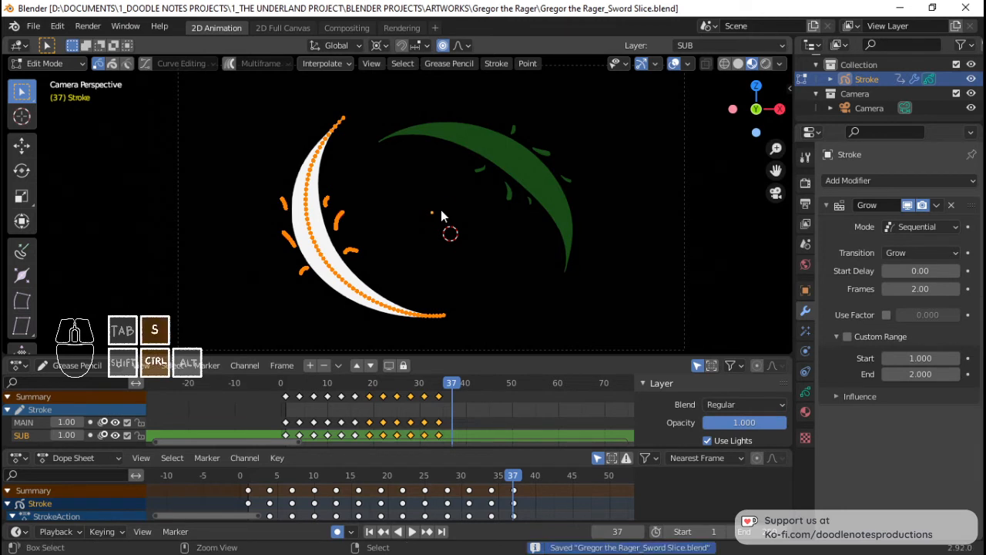
{"action": "middle_click_drag", "start_coordinate": [441, 215], "coordinate": [446, 216], "text": "shift"}
{"action": "type", "text": "s"}
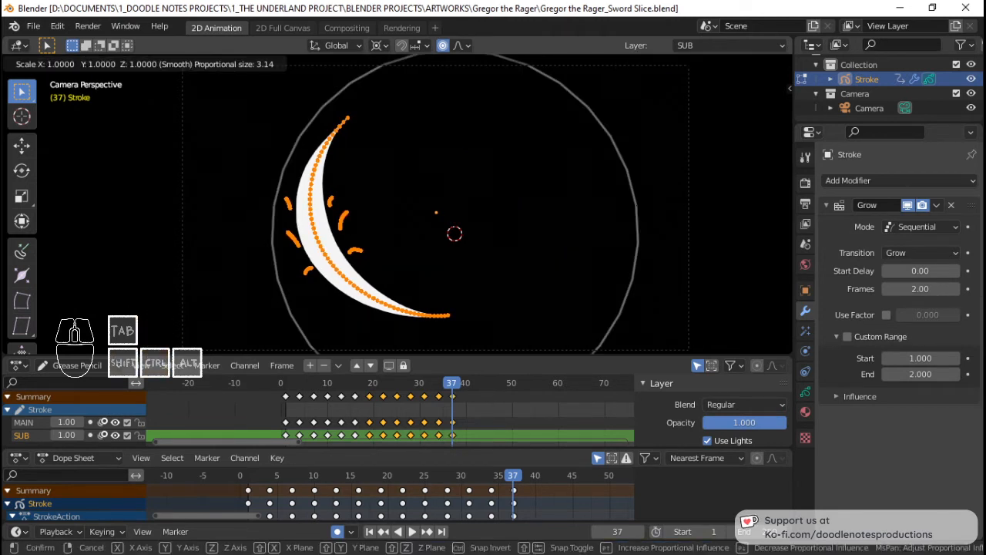
{"action": "type", "text": "x-1"}
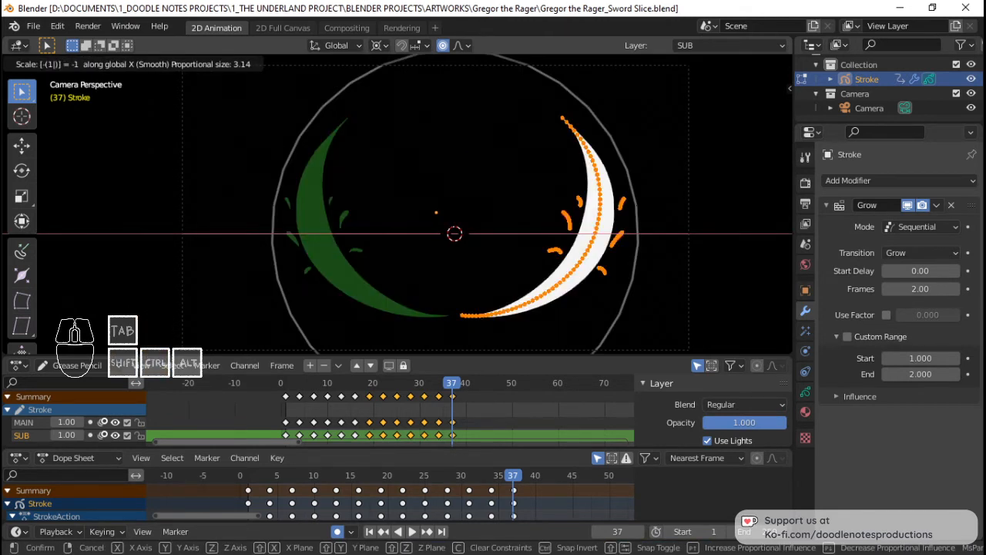
{"action": "key", "text": "Escape"}
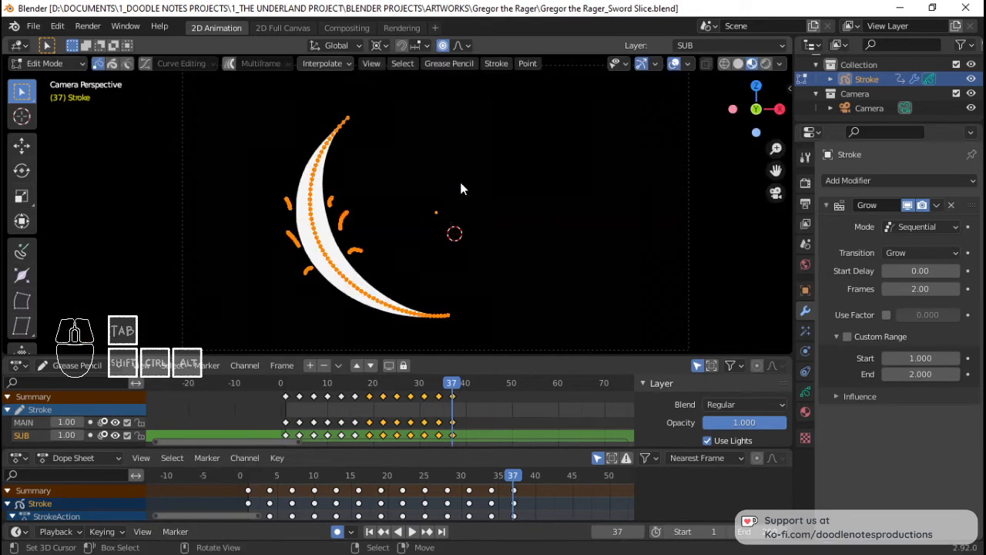
Rotate the frame 37 slash clockwise to the side opposite the previous slash, adjusting its position and angle.
{"action": "key", "text": "r"}
{"action": "left_click", "coordinate": [478, 129]}
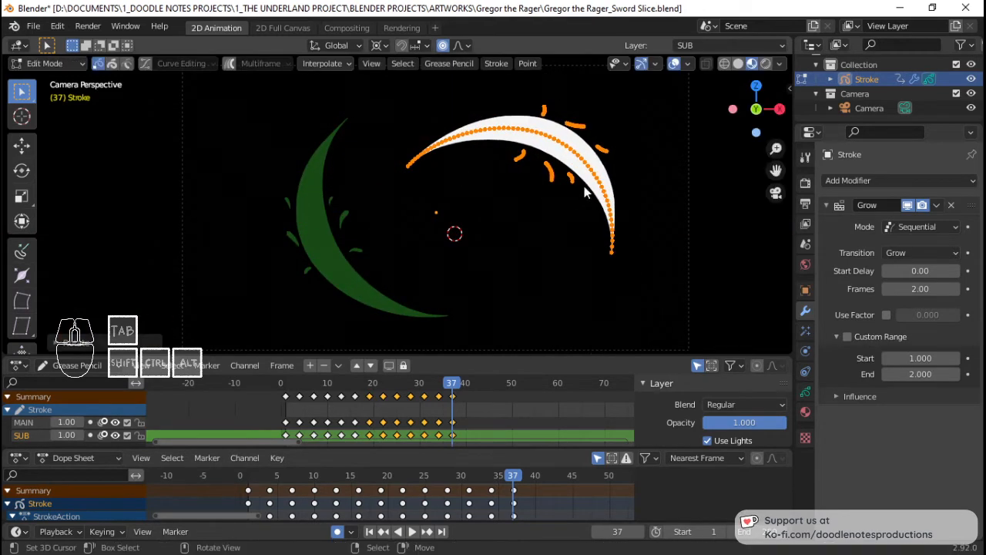
{"action": "key", "text": "g"}
{"action": "left_click", "coordinate": [550, 229]}
{"action": "key", "text": "r"}
{"action": "left_click", "coordinate": [590, 205]}
Stretch the frame 37 slash slightly along the global X axis and move it toward the upper right of the camera frame.
{"action": "key", "text": "s"}
{"action": "key", "text": "x"}
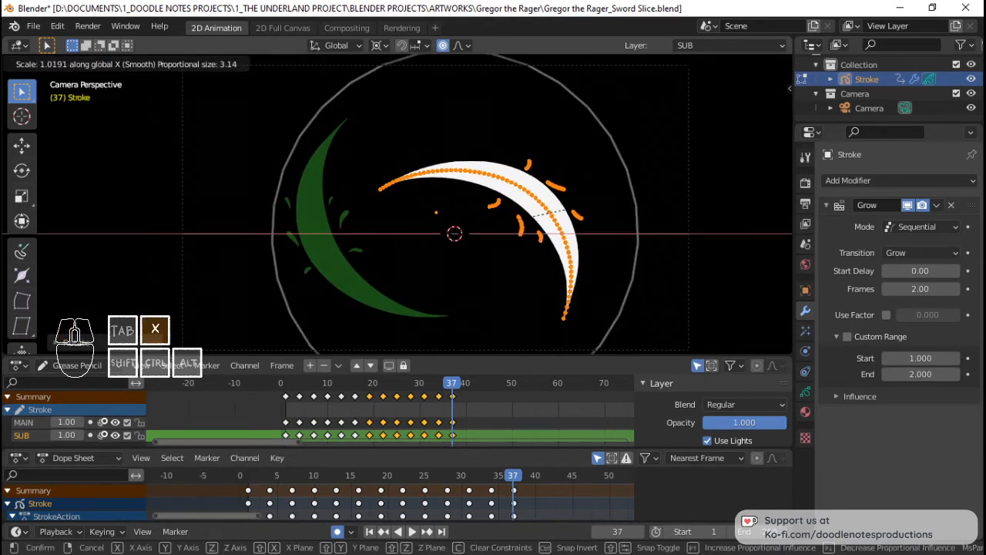
{"action": "left_click", "coordinate": [602, 220]}
{"action": "key", "text": "g"}
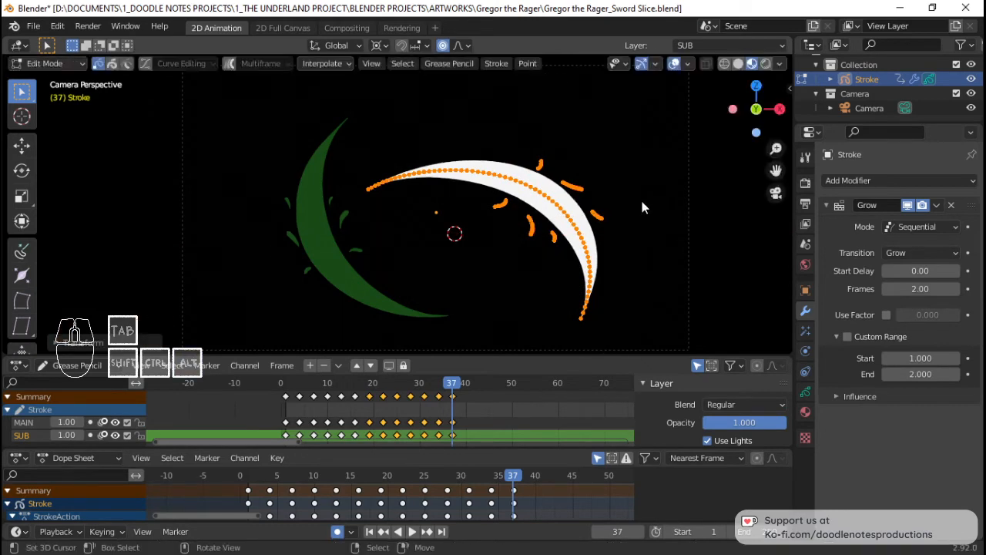
{"action": "left_click", "coordinate": [662, 162]}
Reshape the slash with proportional editing by moving its lower tip outward with a slight rotation and repositioning its upper-left tip.
{"action": "left_click", "coordinate": [605, 283]}
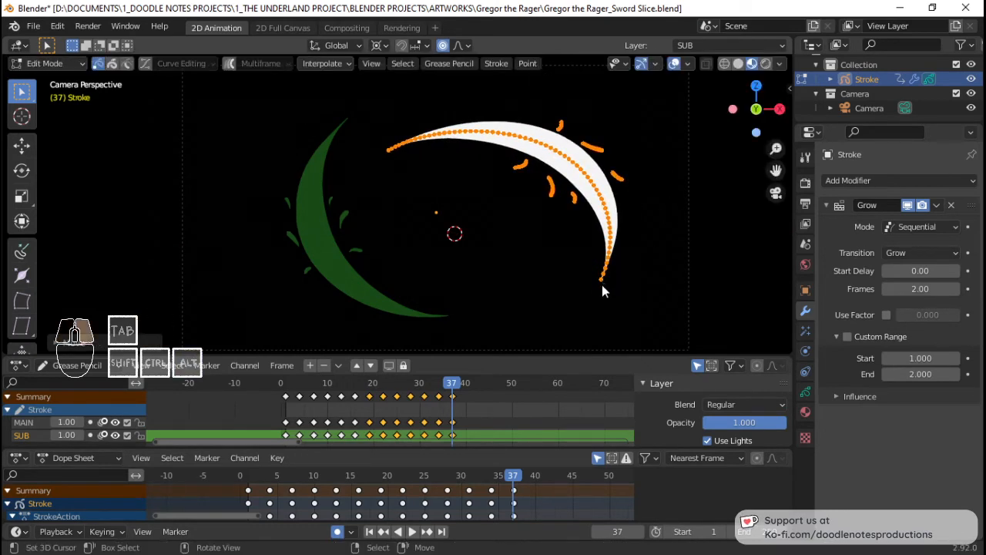
{"action": "key", "text": "g"}
{"action": "left_click", "coordinate": [649, 280]}
{"action": "key", "text": "r"}
{"action": "left_click", "coordinate": [649, 268]}
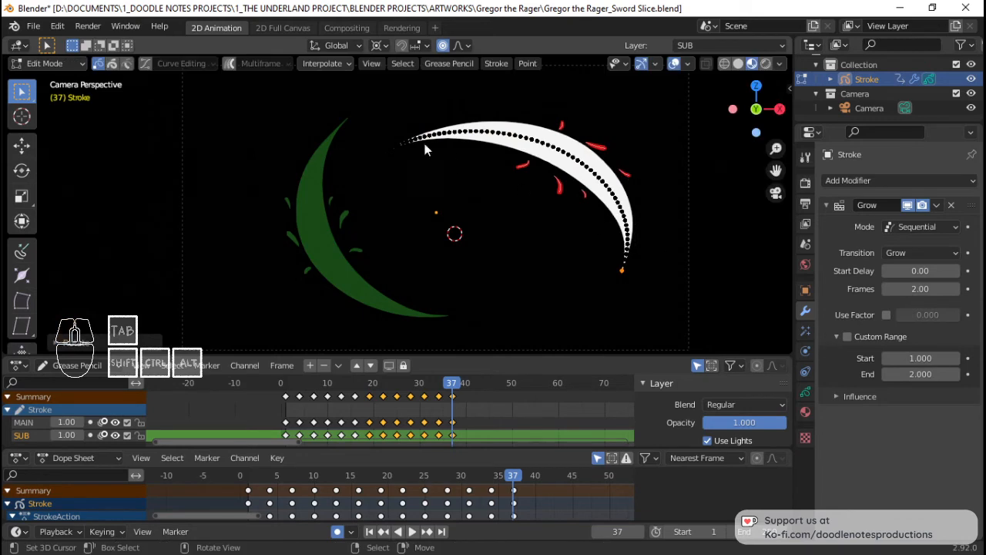
{"action": "left_click", "coordinate": [388, 155]}
{"action": "key", "text": "g"}
{"action": "left_click", "coordinate": [388, 148]}
Select all points of the frame 37 slash and move the whole drawing slightly upward.
{"action": "key", "text": "a"}
{"action": "key", "text": "g"}
{"action": "left_click", "coordinate": [553, 157]}
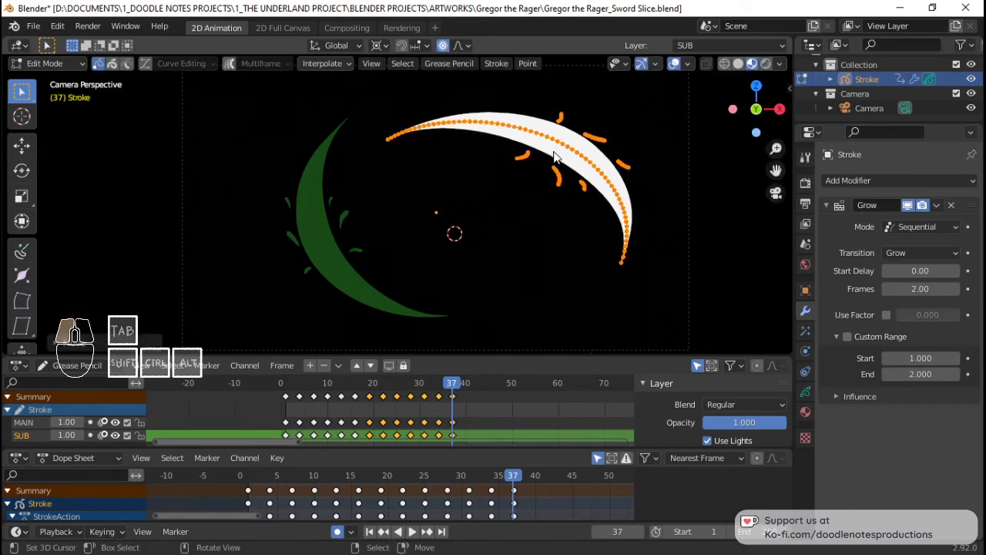
Play and step through the frames around frame 37 to check how the new slash follows the previous one.
{"action": "left_click", "coordinate": [413, 425]}
{"action": "key", "text": "space"}
{"action": "left_click_drag", "start_coordinate": [441, 425], "coordinate": [461, 428]}
{"action": "key", "text": "Left"}
{"action": "key", "text": "Left"}
{"action": "key", "text": "Right"}
{"action": "key", "text": "Right"}
{"action": "key", "text": "Right"}
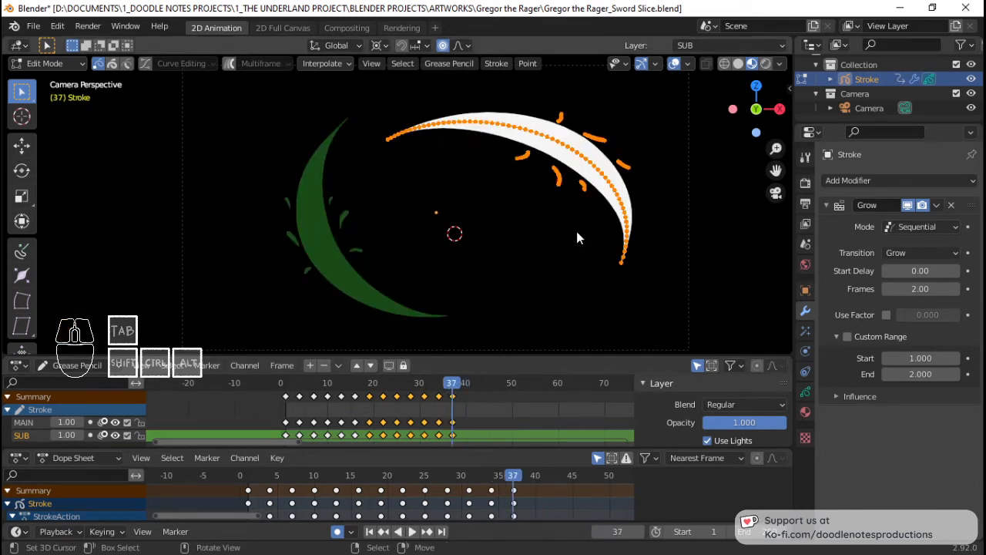
{"action": "key", "text": "Left"}
{"action": "key", "text": "Left"}
{"action": "key", "text": "Left"}
{"action": "key", "text": "Left"}
{"action": "key", "text": "Right"}
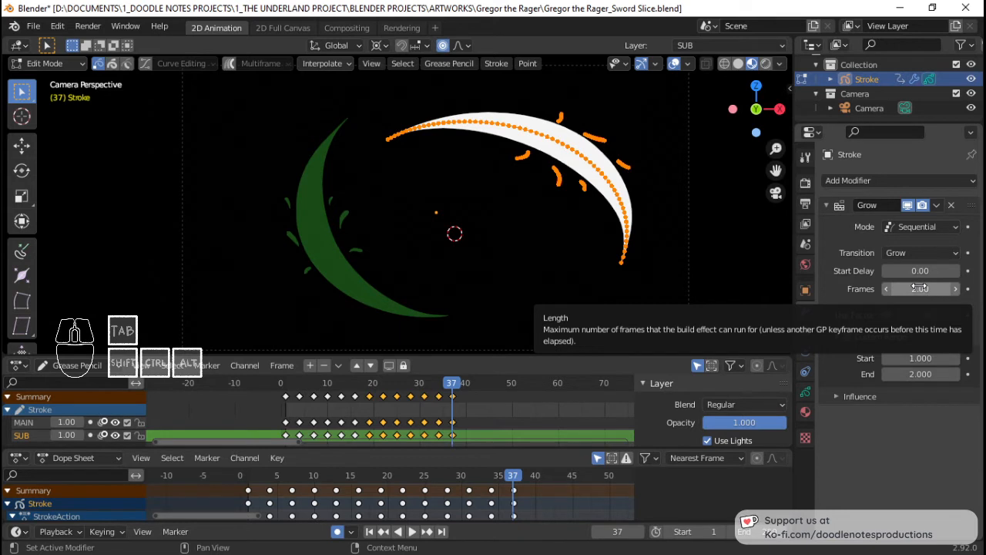
Check the Grow modifier's Frames value and step through to frame 43 and back to 37 to examine the slash's build timing.
{"action": "left_click", "coordinate": [919, 287]}
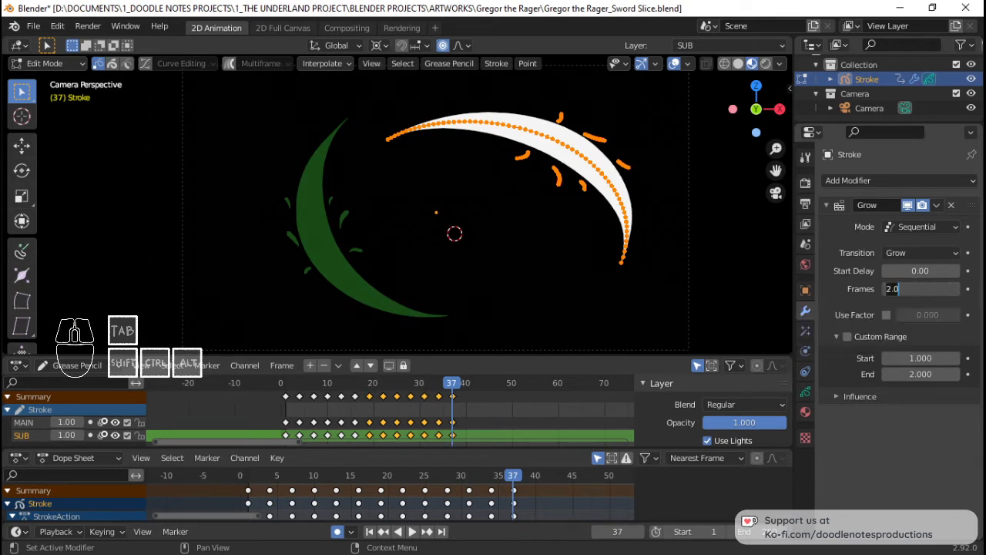
{"action": "left_click", "coordinate": [425, 422]}
{"action": "left_click_drag", "start_coordinate": [423, 421], "coordinate": [453, 421]}
{"action": "key", "text": "Right"}
{"action": "key", "text": "Right"}
{"action": "key", "text": "Right"}
{"action": "key", "text": "Right"}
{"action": "key", "text": "Right"}
{"action": "key", "text": "Right"}
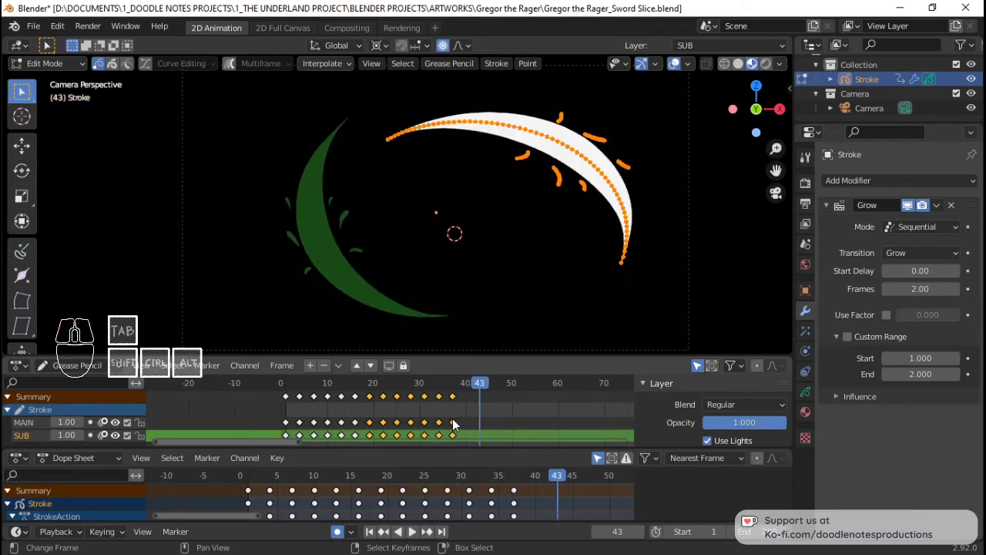
{"action": "left_click", "coordinate": [433, 422]}
{"action": "key", "text": "Right"}
{"action": "key", "text": "Right"}
{"action": "key", "text": "Right"}
{"action": "key", "text": "Right"}
{"action": "key", "text": "Right"}
{"action": "key", "text": "Right"}
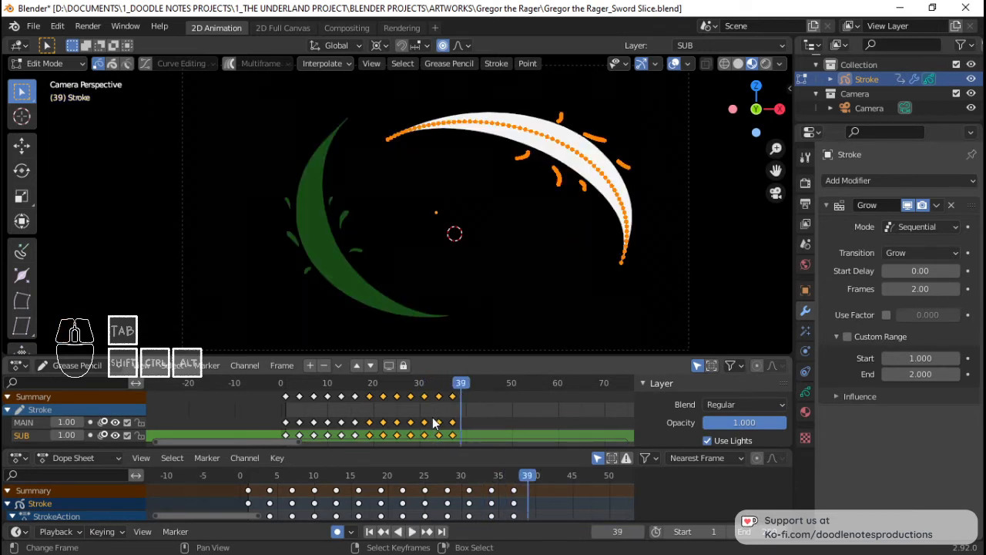
{"action": "key", "text": "Left"}
{"action": "key", "text": "Left"}
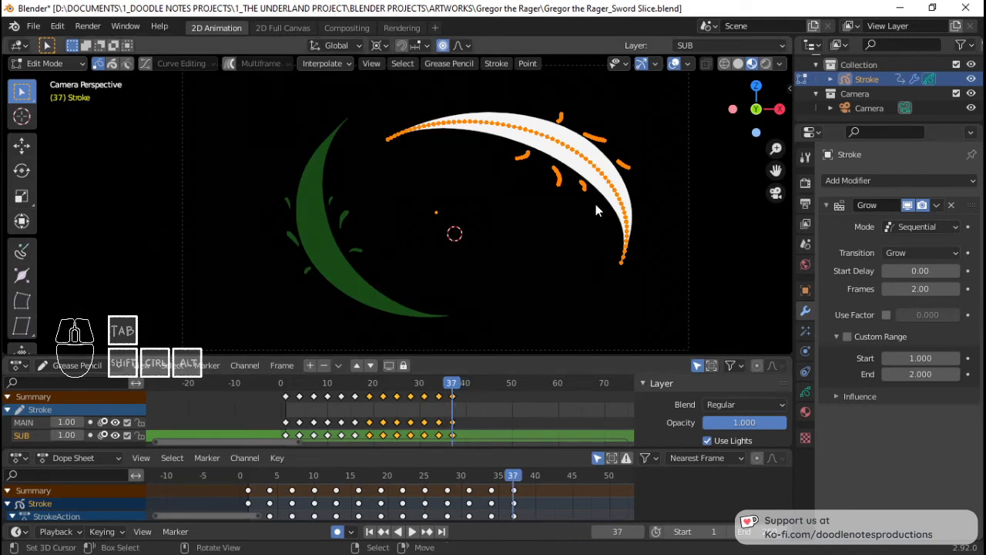
Rotate the Stroke object slightly clockwise in Object Mode at frame 40 to key its rotation there.
{"action": "left_click", "coordinate": [535, 489]}
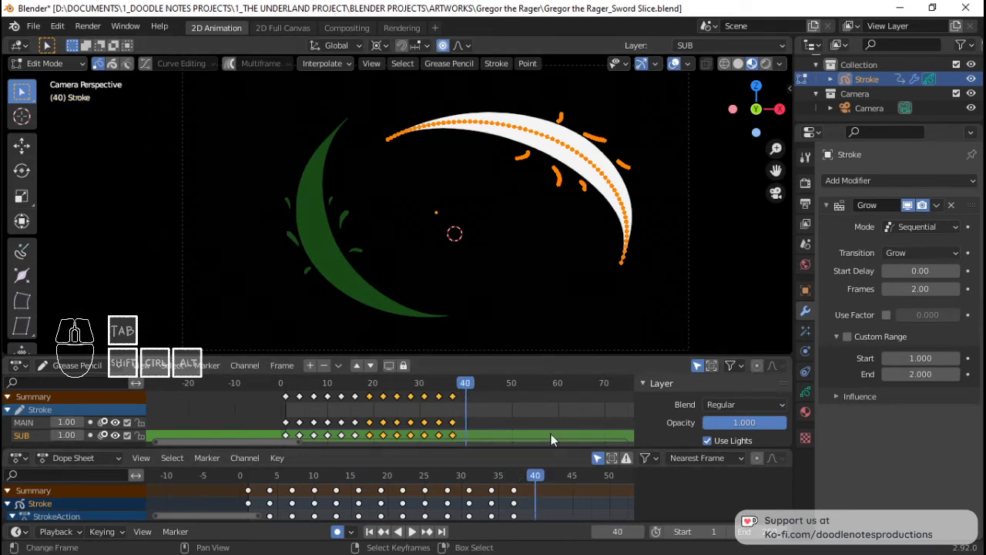
{"action": "key", "text": "Tab"}
{"action": "key", "text": "r"}
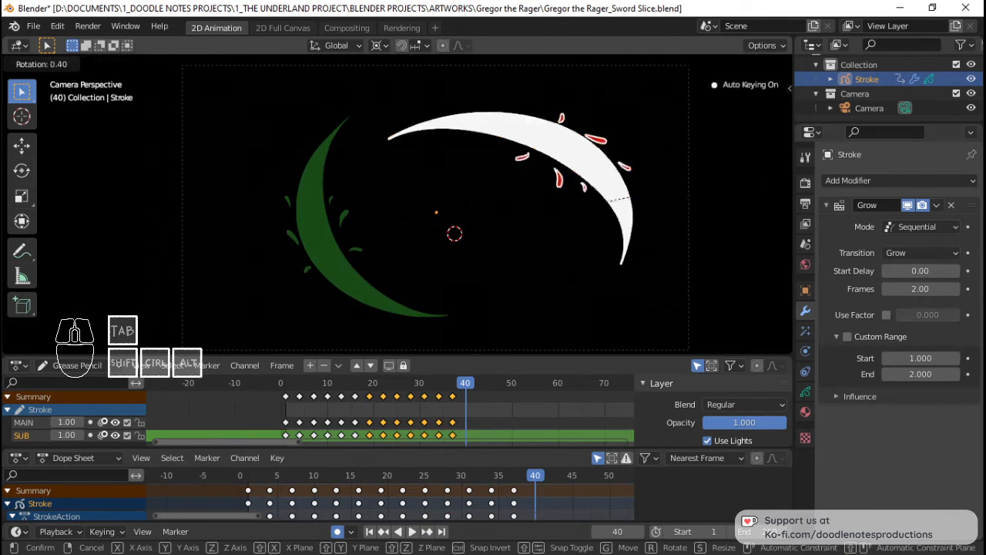
{"action": "left_click", "coordinate": [652, 226]}
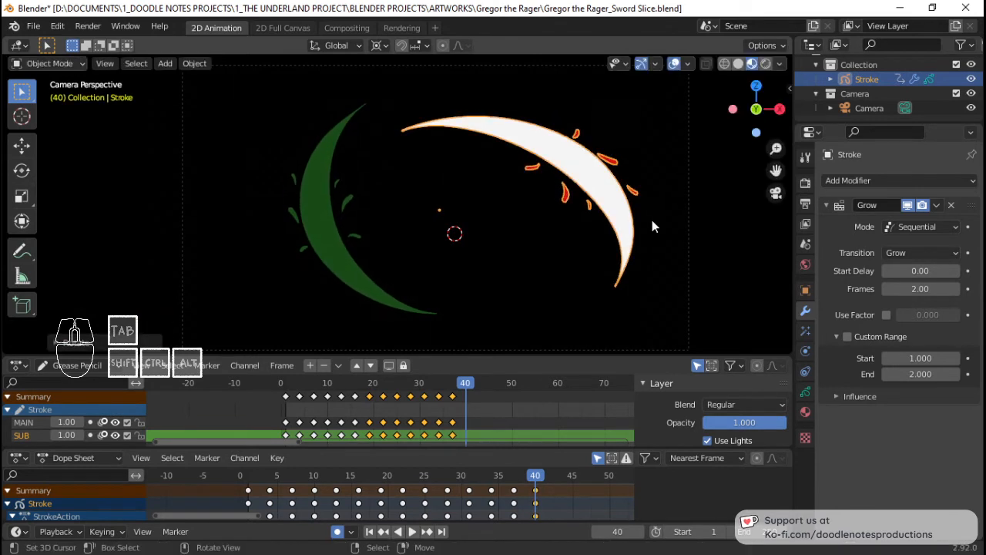
Add a Grease Pencil keyframe at frame 40 in Edit Mode and mirror the slash with a scale of -1 along global X.
{"action": "key", "text": "Tab"}
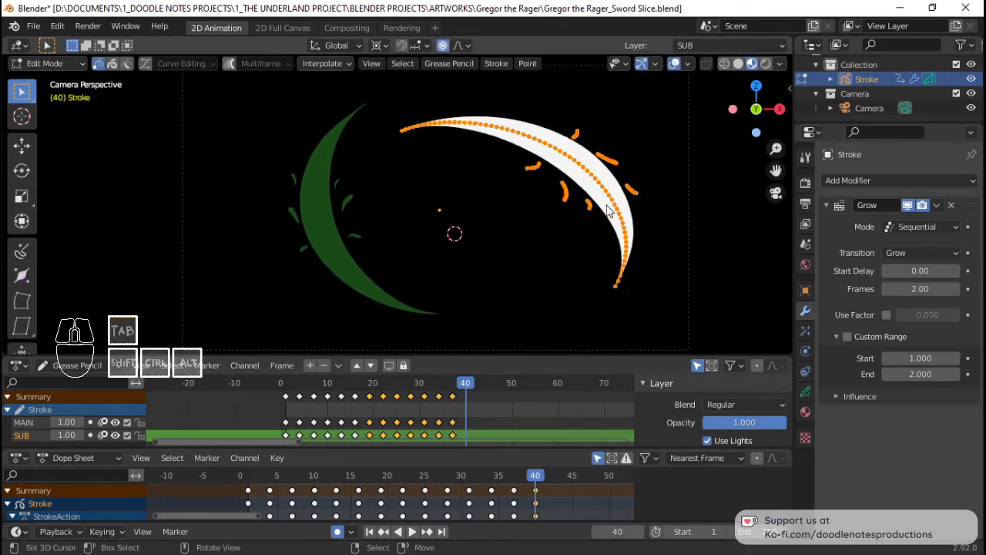
{"action": "key", "text": "g"}
{"action": "left_click", "coordinate": [611, 207]}
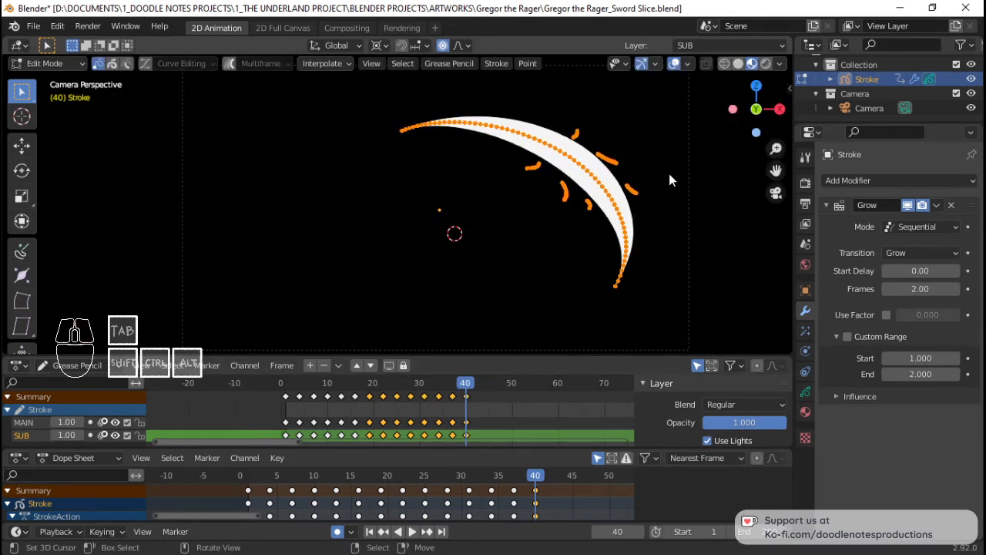
{"action": "type", "text": "sx-1"}
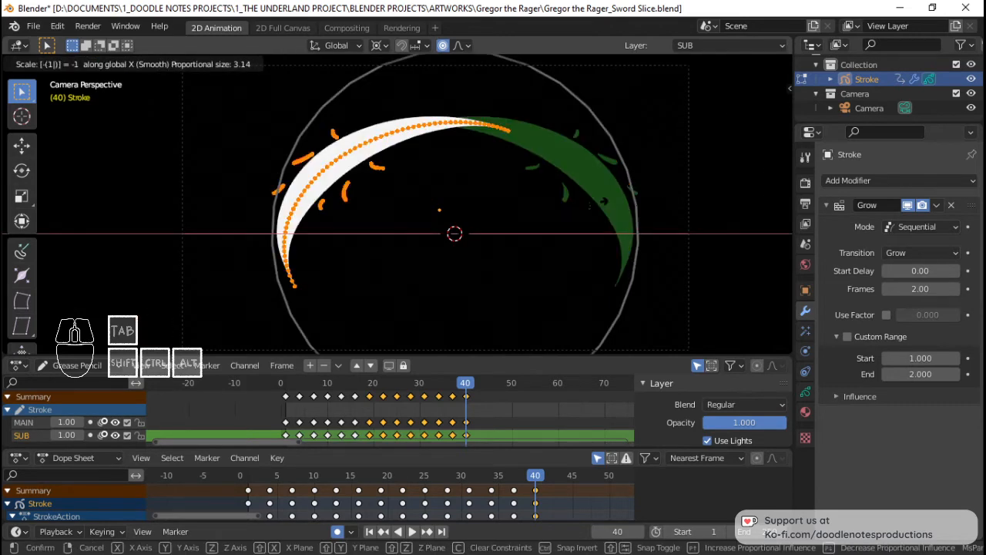
{"action": "key", "text": "Return"}
{"action": "key", "text": "r"}
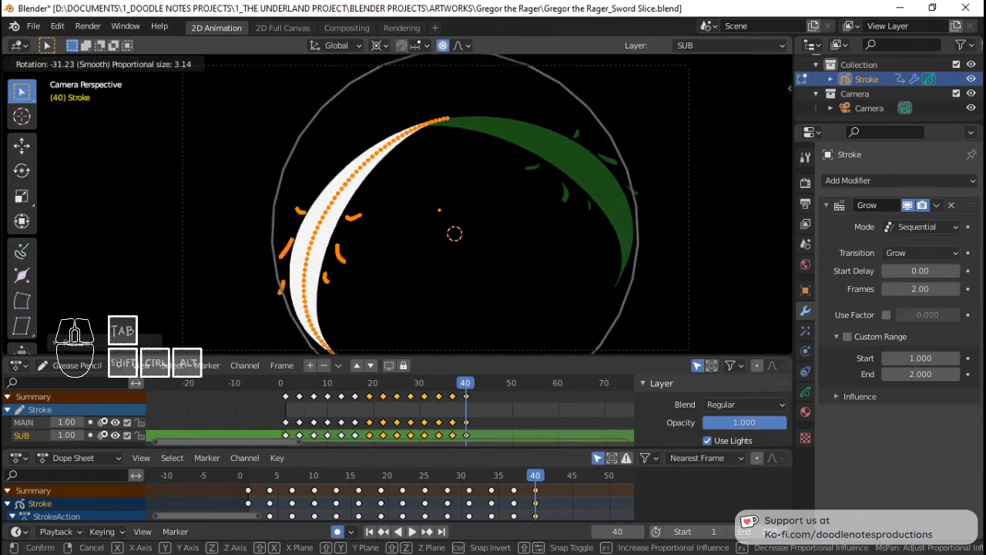
{"action": "right_click", "coordinate": [559, 290]}
{"action": "key", "text": "r"}
{"action": "key", "text": "s"}
{"action": "key", "text": "x"}
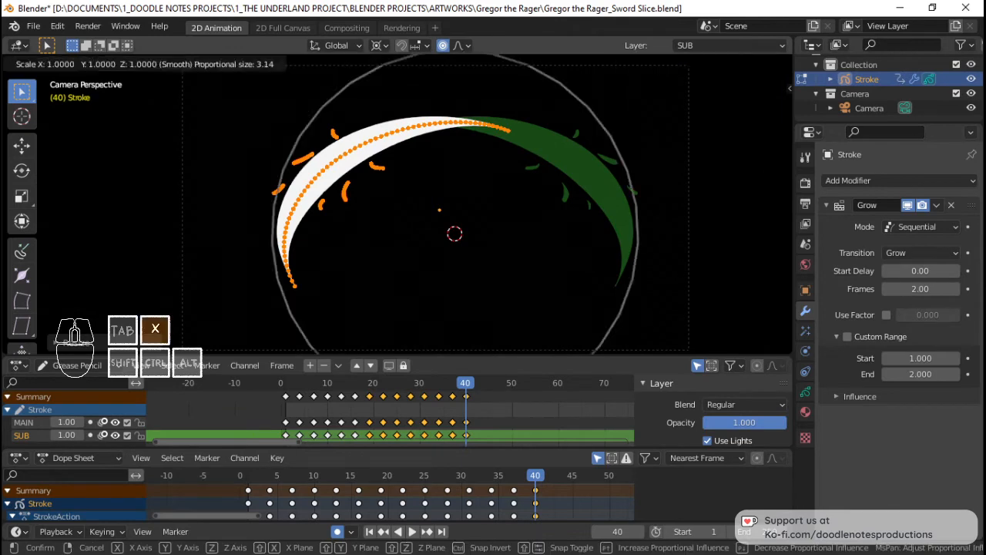
Rotate the mirrored slash at frame 40 counterclockwise until it stands nearly upright, and shift it up beside the previous slash.
{"action": "key", "text": "r"}
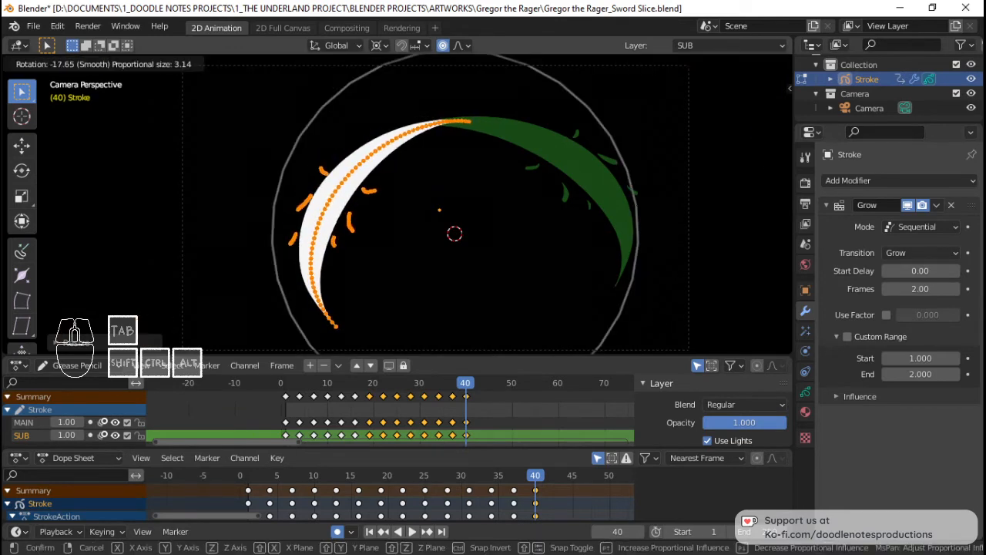
{"action": "left_click", "coordinate": [579, 218]}
{"action": "key", "text": "g"}
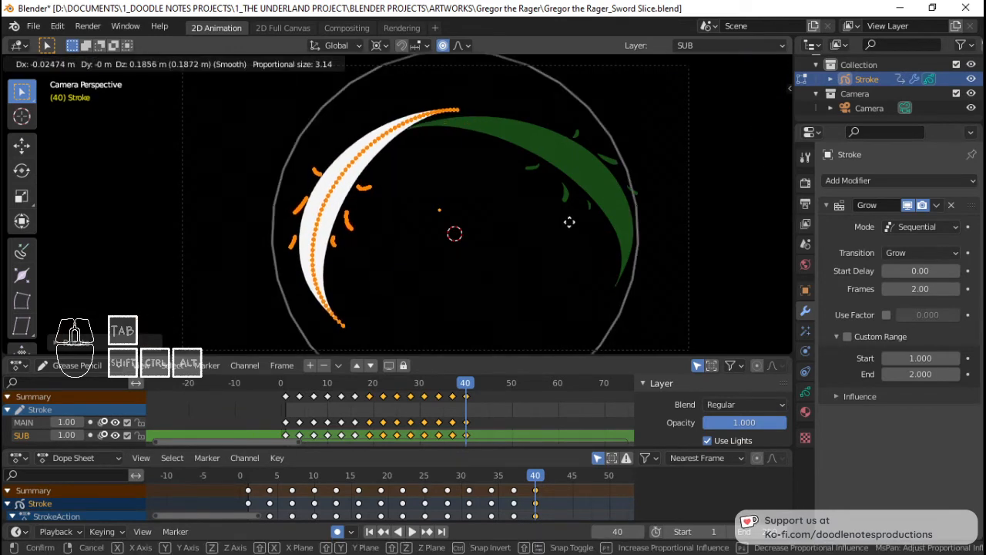
{"action": "key", "text": "r"}
{"action": "left_click", "coordinate": [561, 172]}
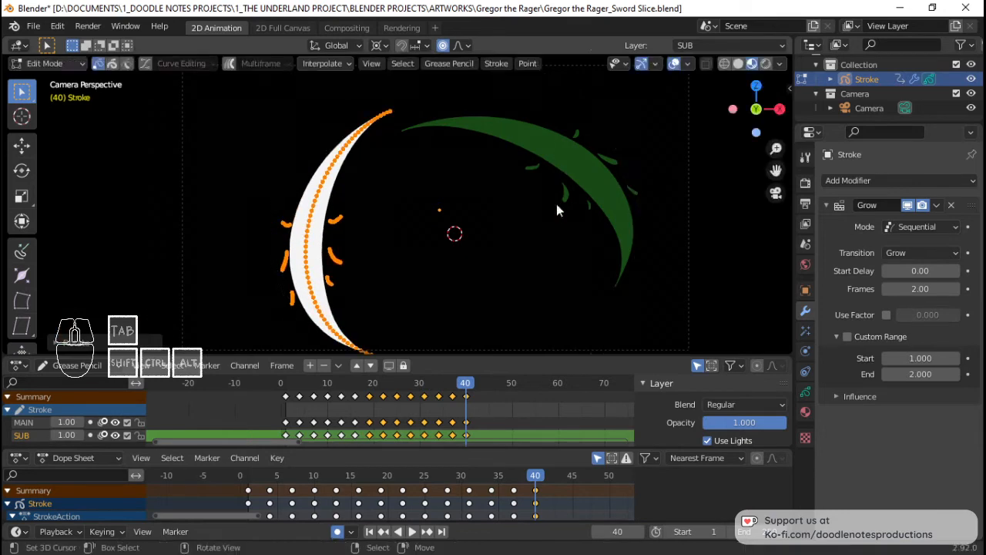
{"action": "key", "text": "g"}
{"action": "left_click", "coordinate": [560, 202]}
{"action": "key", "text": "s"}
{"action": "left_click", "coordinate": [560, 257]}
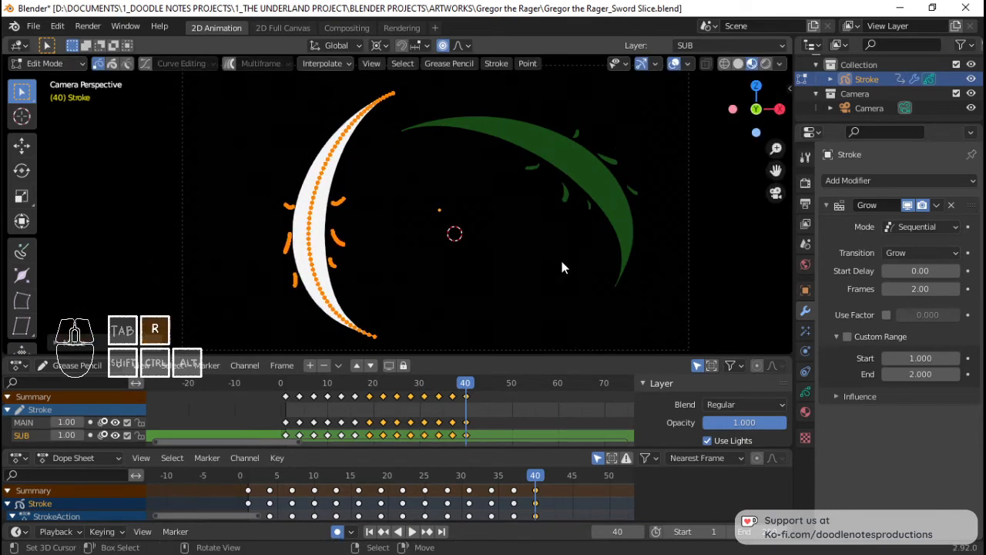
Rotate and move the frame 40 slash into a lower-left arc opposite the previous slash's onion skin.
{"action": "key", "text": "r"}
{"action": "left_click", "coordinate": [524, 162]}
{"action": "key", "text": "g"}
{"action": "key", "text": "r"}
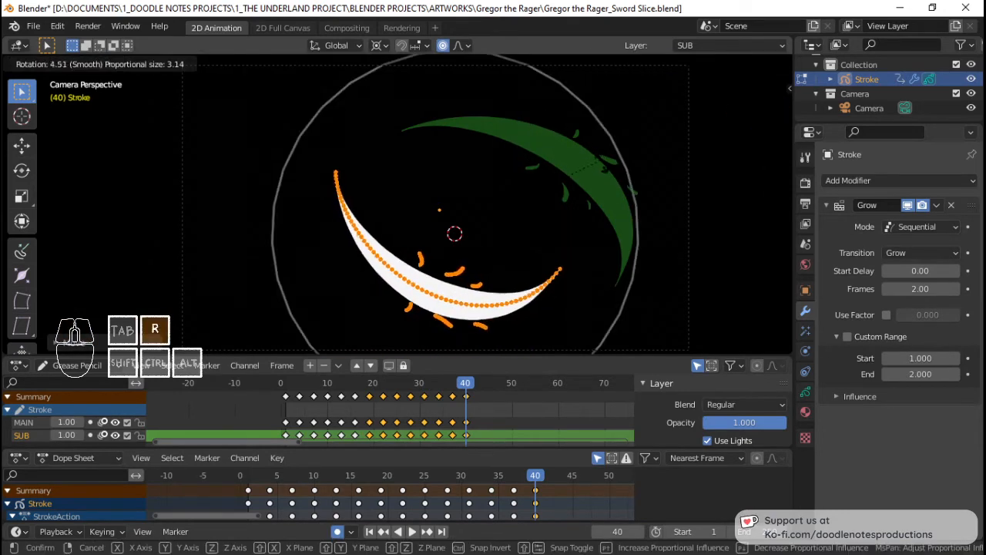
{"action": "key", "text": "g"}
{"action": "left_click", "coordinate": [600, 168]}
{"action": "key", "text": "r"}
{"action": "left_click", "coordinate": [609, 202]}
{"action": "key", "text": "g"}
{"action": "left_click", "coordinate": [601, 207]}
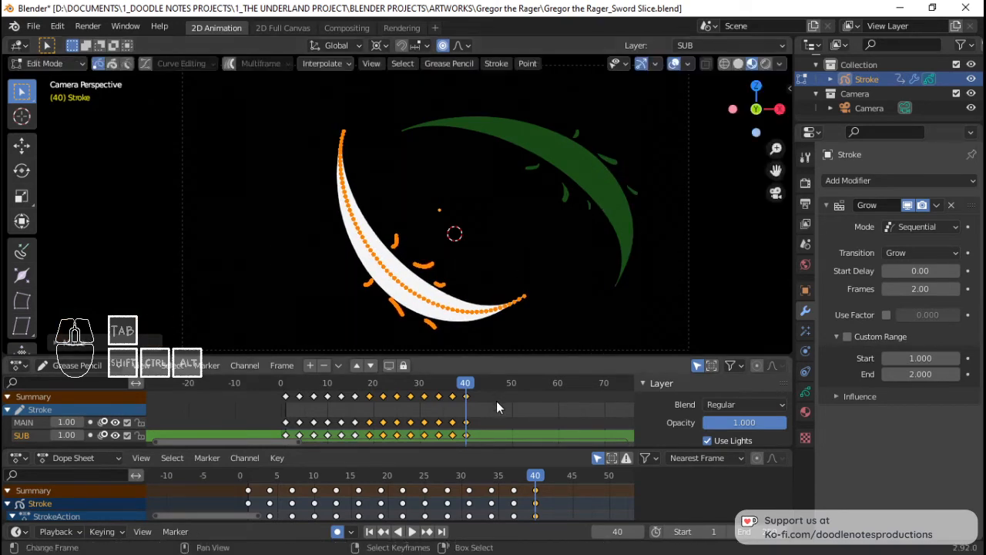
Play the animation in Object Mode and step from frame 40 to 43 to check how the new slash flows.
{"action": "key", "text": "space"}
{"action": "key", "text": "Tab"}
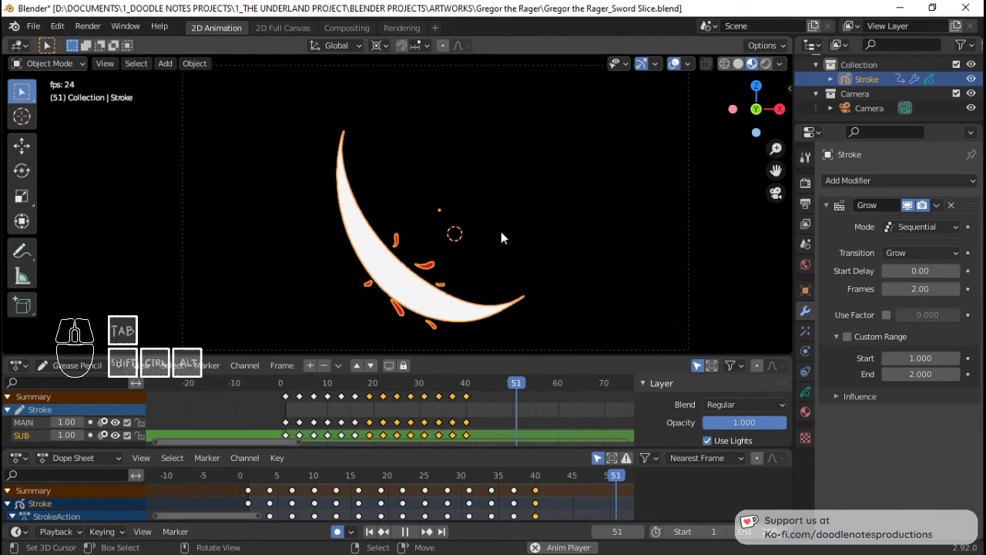
{"action": "key", "text": "space"}
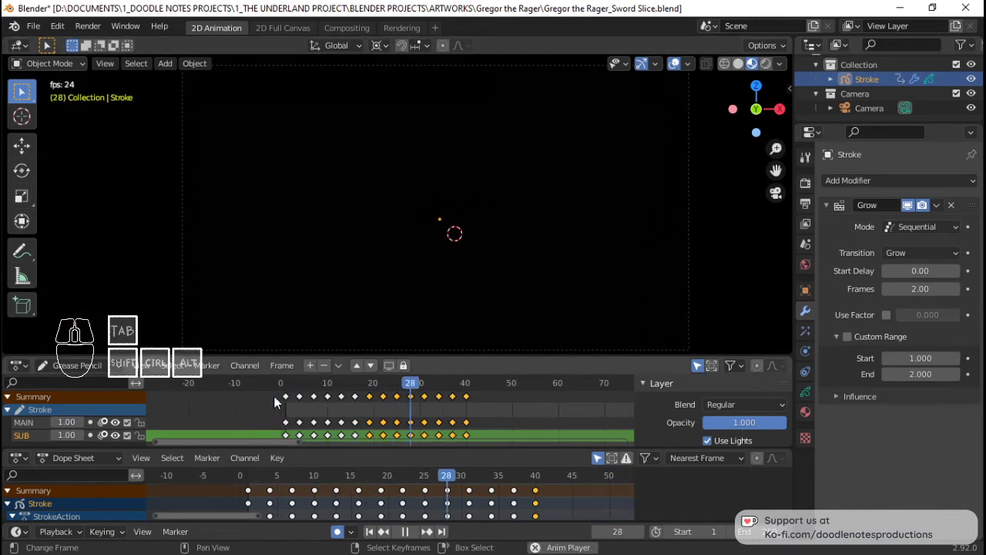
{"action": "left_click", "coordinate": [469, 404]}
{"action": "key", "text": "space"}
{"action": "key", "text": "Right"}
{"action": "key", "text": "Right"}
{"action": "key", "text": "Right"}
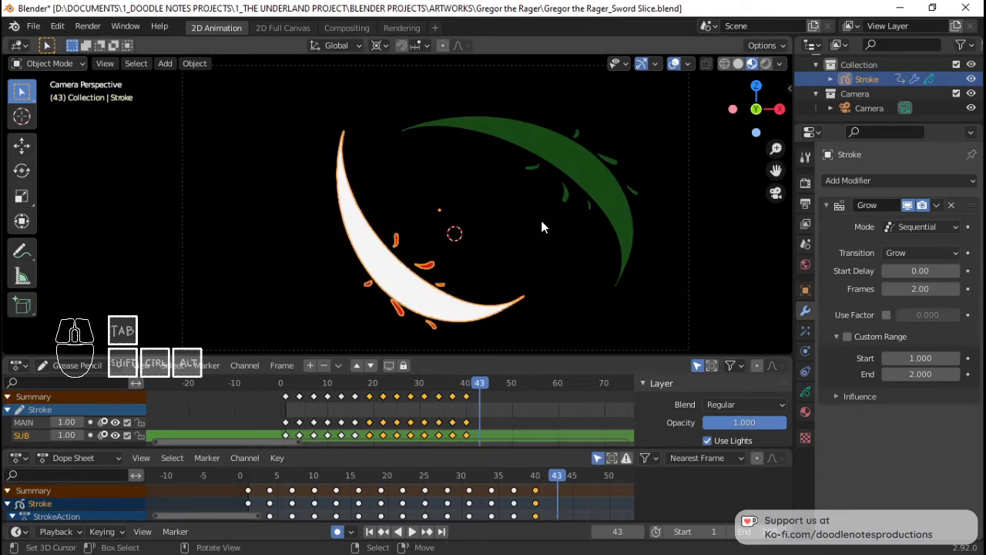
{"action": "key", "text": "Tab"}
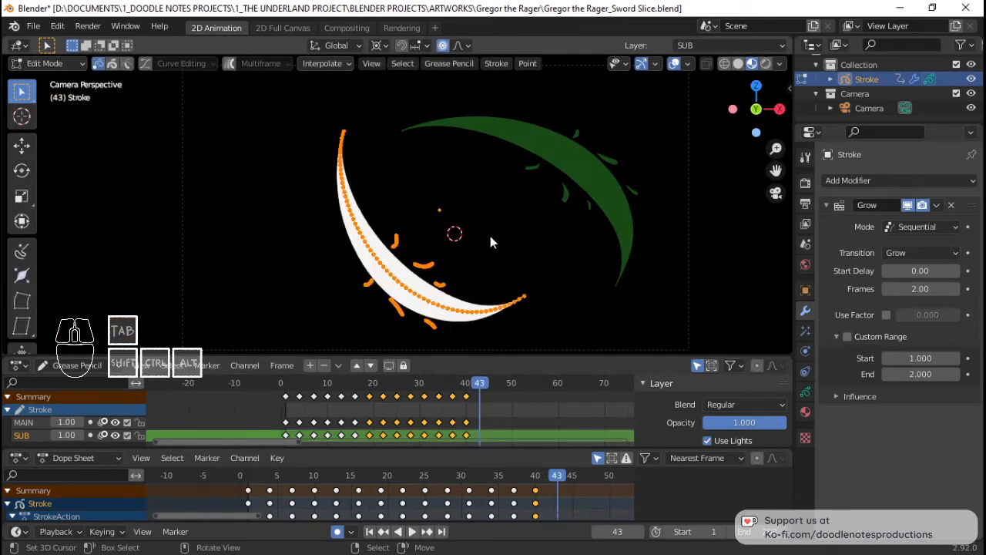
{"action": "key", "text": "s"}
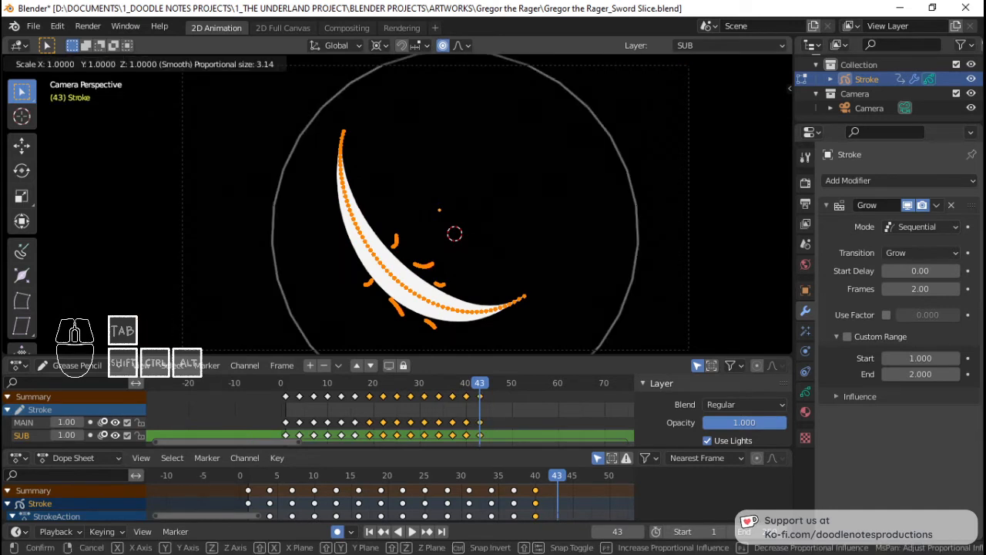
{"action": "key", "text": "x"}
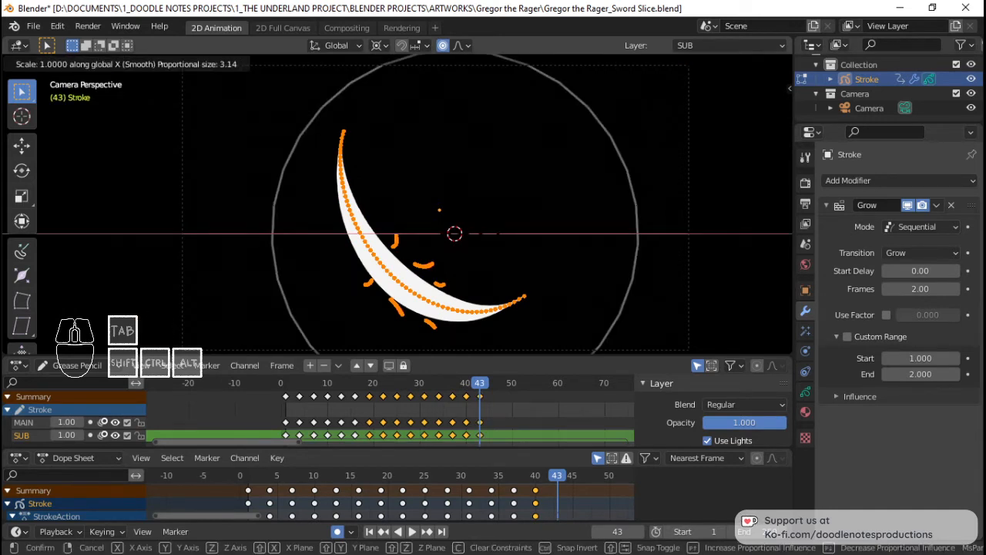
{"action": "key", "text": "Escape"}
{"action": "mouse_move", "coordinate": [479, 420]}
{"action": "left_mouse_down"}
{"action": "mouse_move", "coordinate": [447, 420]}
{"action": "mouse_move", "coordinate": [470, 418]}
{"action": "mouse_move", "coordinate": [463, 416]}
{"action": "mouse_move", "coordinate": [481, 401]}
{"action": "left_mouse_up"}
Deselect the keyframes and play the animation in Object Mode to review the slashes leading into frame 40.
{"action": "left_click", "coordinate": [436, 398]}
{"action": "key", "text": "space"}
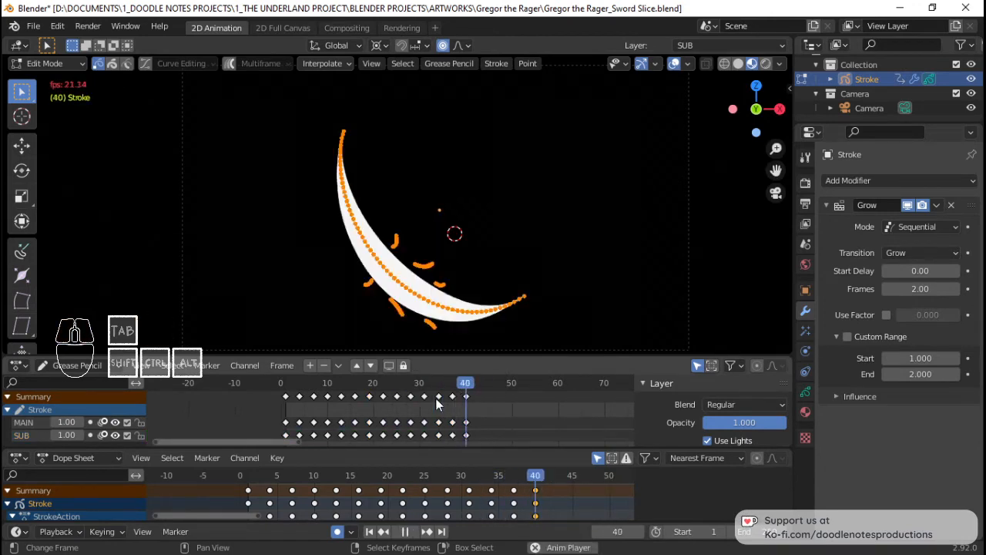
{"action": "key", "text": "space"}
{"action": "key", "text": "Tab"}
{"action": "left_click", "coordinate": [395, 416]}
{"action": "key", "text": "space"}
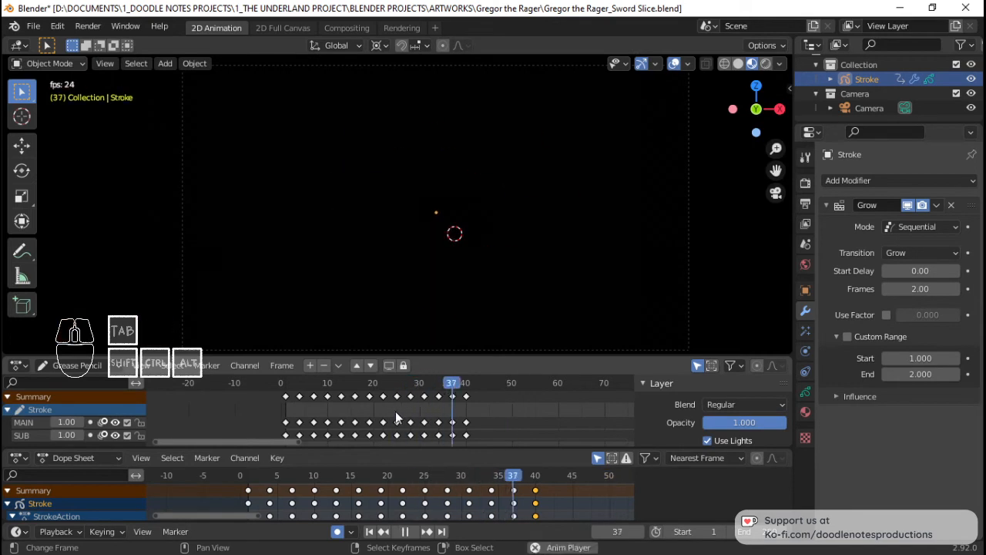
{"action": "key", "text": "space"}
Rotate the Stroke object slightly counterclockwise about a repositioned 3D cursor at frame 43 to key its rotation, and save the file.
{"action": "key", "text": "Down"}
{"action": "key", "text": "Right"}
{"action": "key", "text": "Right"}
{"action": "key", "text": "Right"}
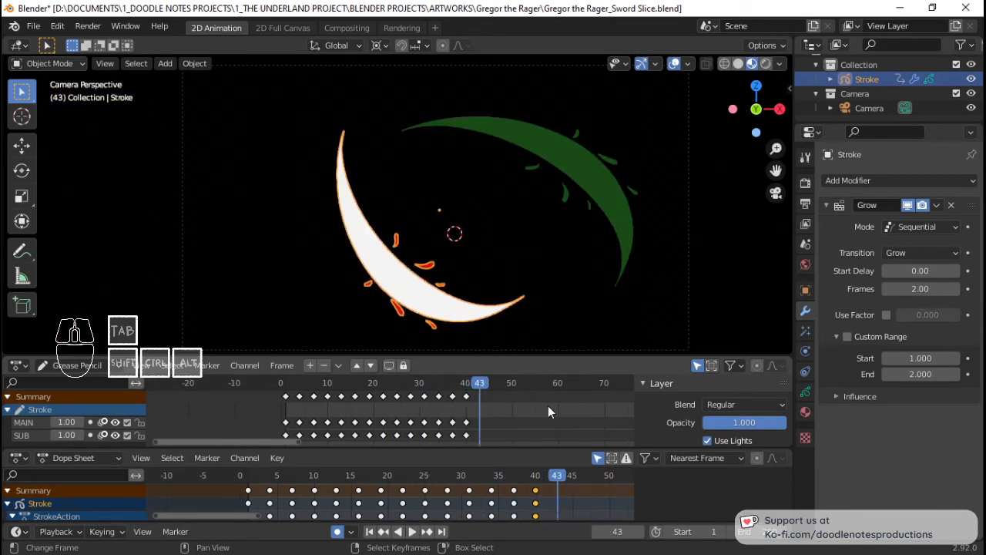
{"action": "key", "text": "r"}
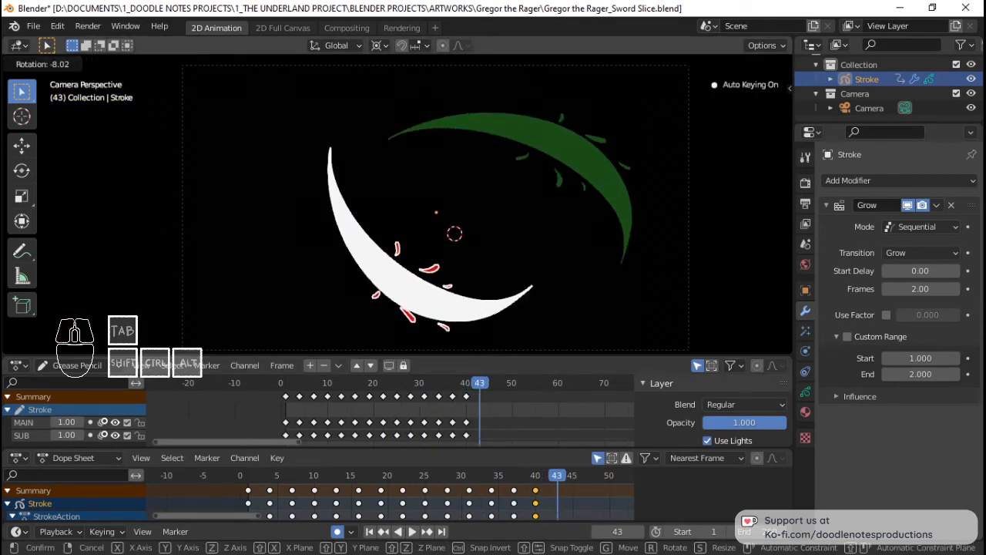
{"action": "left_click", "coordinate": [491, 237]}
{"action": "left_click", "coordinate": [472, 196]}
{"action": "key", "text": "r"}
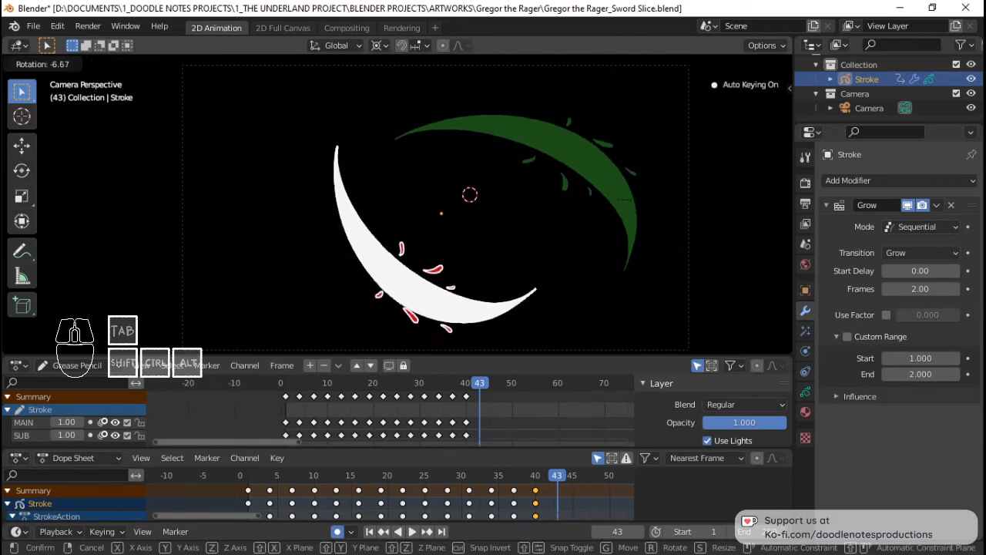
{"action": "left_click", "coordinate": [650, 198]}
{"action": "key", "text": "ctrl+s"}
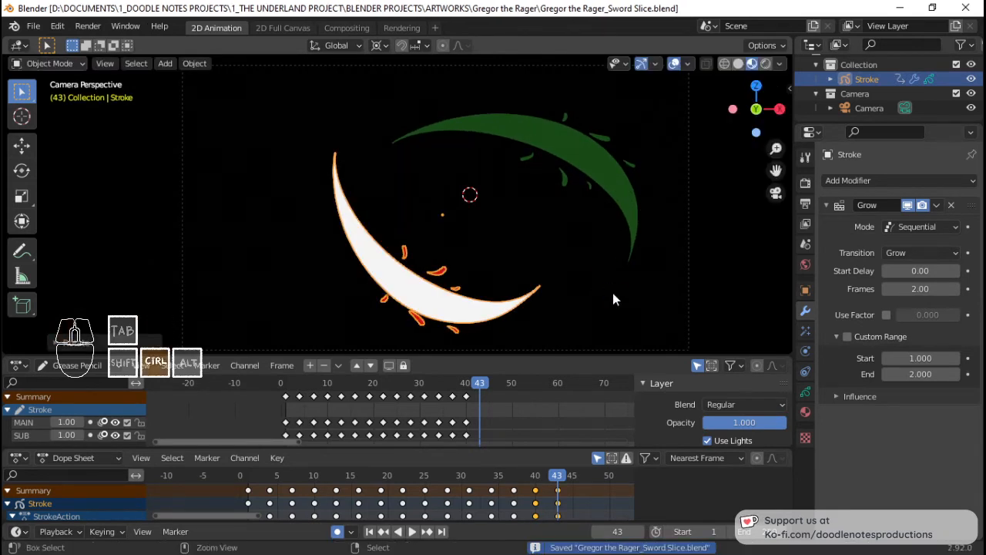
Add a Grease Pencil keyframe at frame 43 in Edit Mode, and rotate and move the slash into an upward arch across the middle.
{"action": "key", "text": "space"}
{"action": "mouse_move", "coordinate": [483, 479]}
{"action": "left_mouse_down"}
{"action": "mouse_move", "coordinate": [472, 481]}
{"action": "mouse_move", "coordinate": [564, 484]}
{"action": "mouse_move", "coordinate": [557, 487]}
{"action": "left_mouse_up"}
{"action": "key", "text": "Tab"}
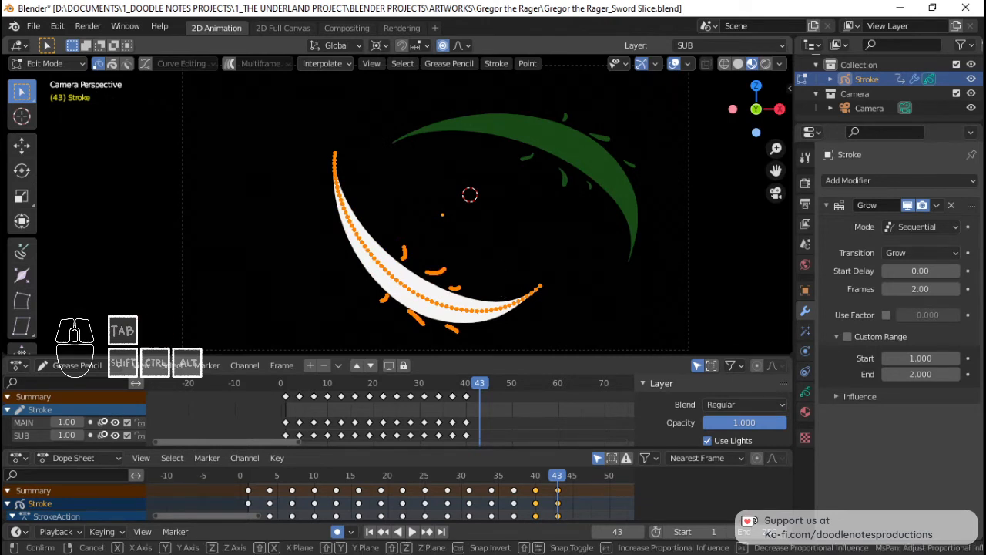
{"action": "key", "text": "s"}
{"action": "key", "text": "x"}
{"action": "right_click", "coordinate": [506, 221]}
{"action": "key", "text": "r"}
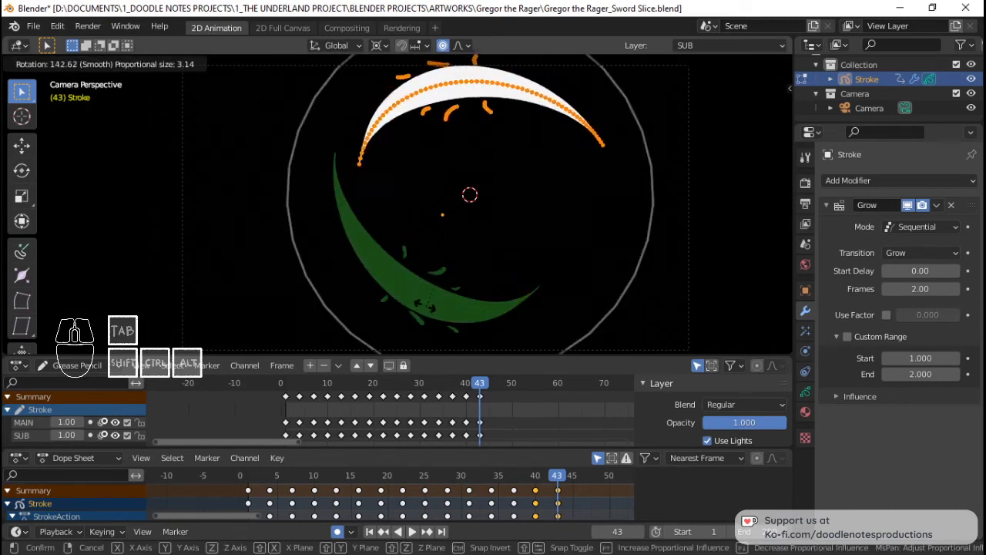
{"action": "left_click", "coordinate": [393, 278]}
{"action": "key", "text": "g"}
{"action": "left_click", "coordinate": [460, 272]}
Try to bend the arch by rotating its right tip about the 3D cursor with a smaller proportional editing radius.
{"action": "right_click", "coordinate": [573, 288]}
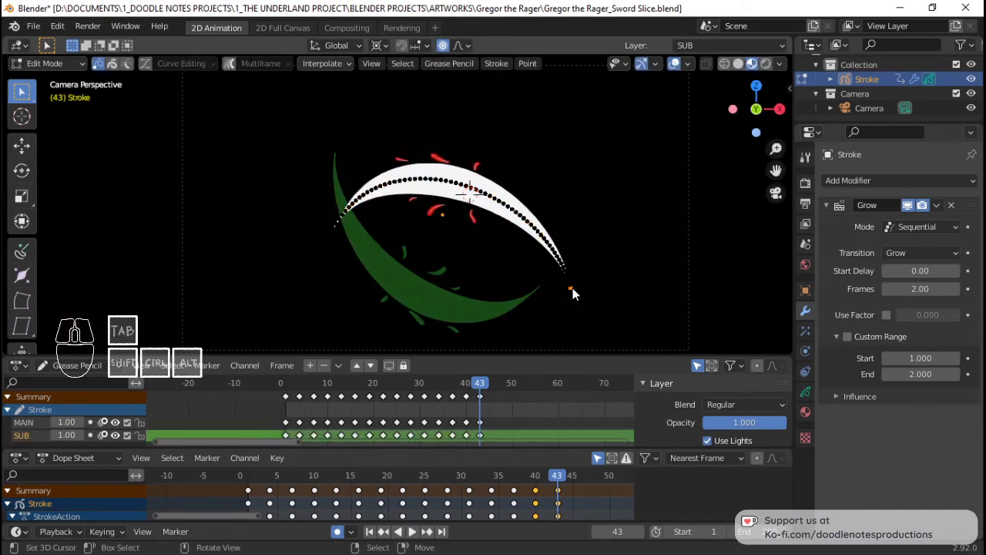
{"action": "key", "text": "r"}
{"action": "scroll", "coordinate": [597, 232], "scroll_direction": "up", "scroll_amount": 3}
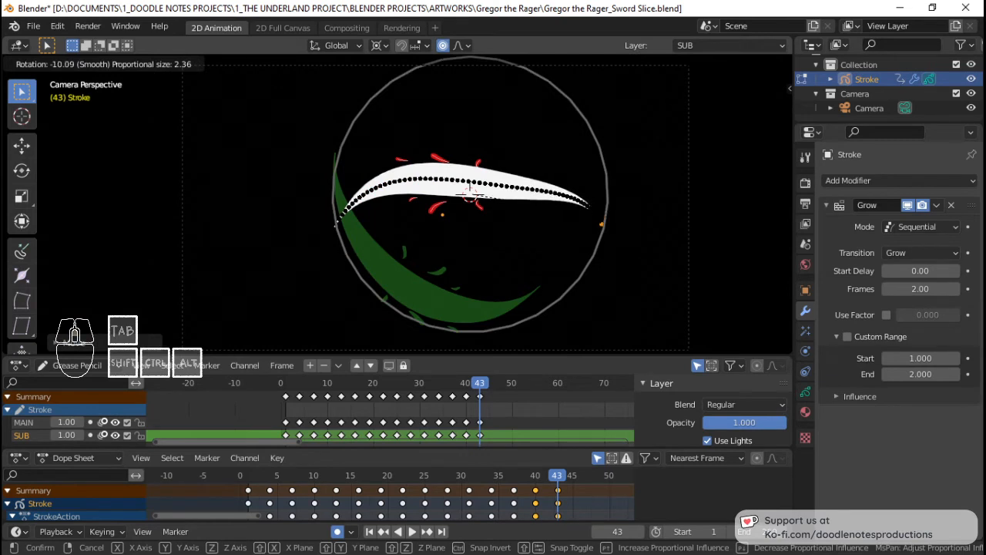
{"action": "left_click", "coordinate": [686, 213]}
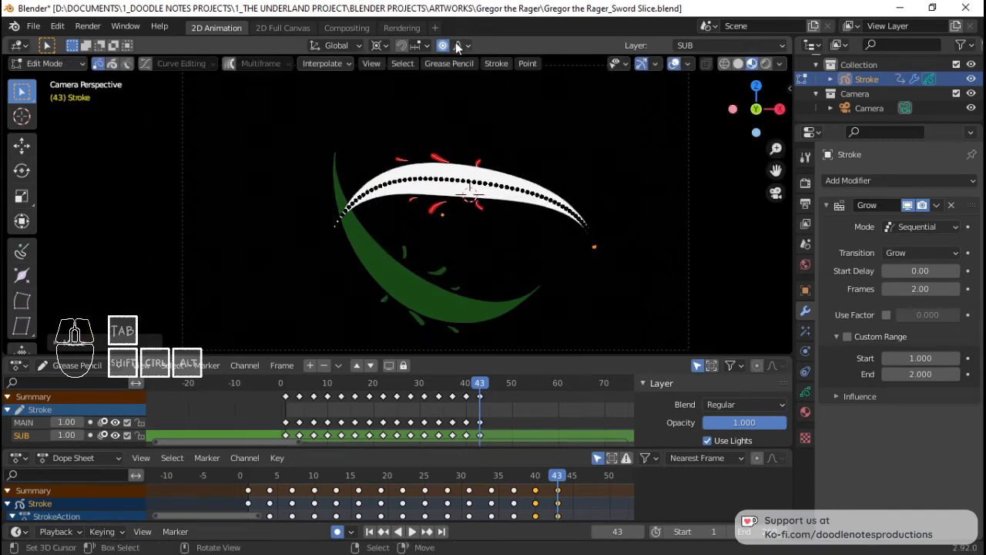
{"action": "key", "text": "period"}
{"action": "left_click", "coordinate": [569, 140]}
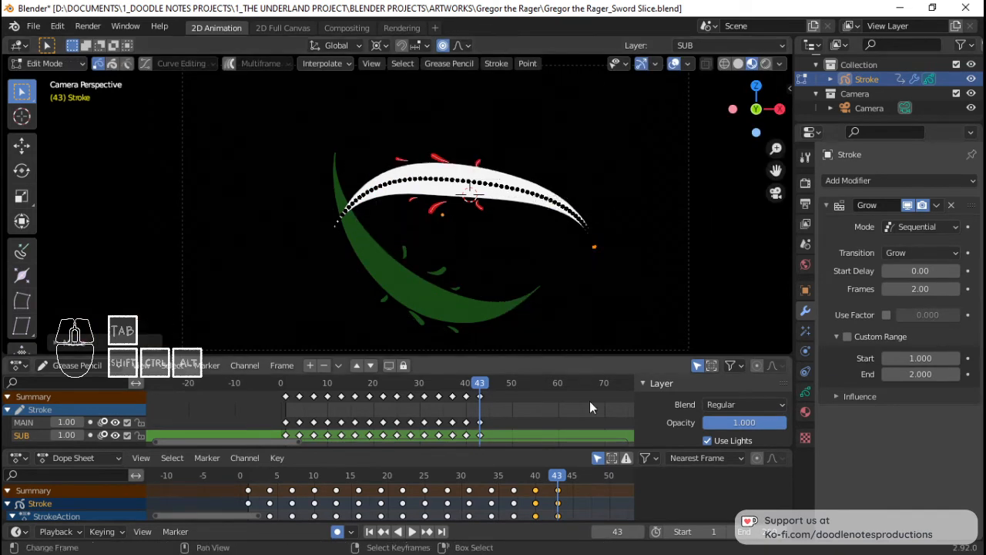
{"action": "key", "text": "ctrl+z"}
Set the pivot point to Median Point and pull the slash's right tip outward and up with a larger proportional radius.
{"action": "key", "text": "period"}
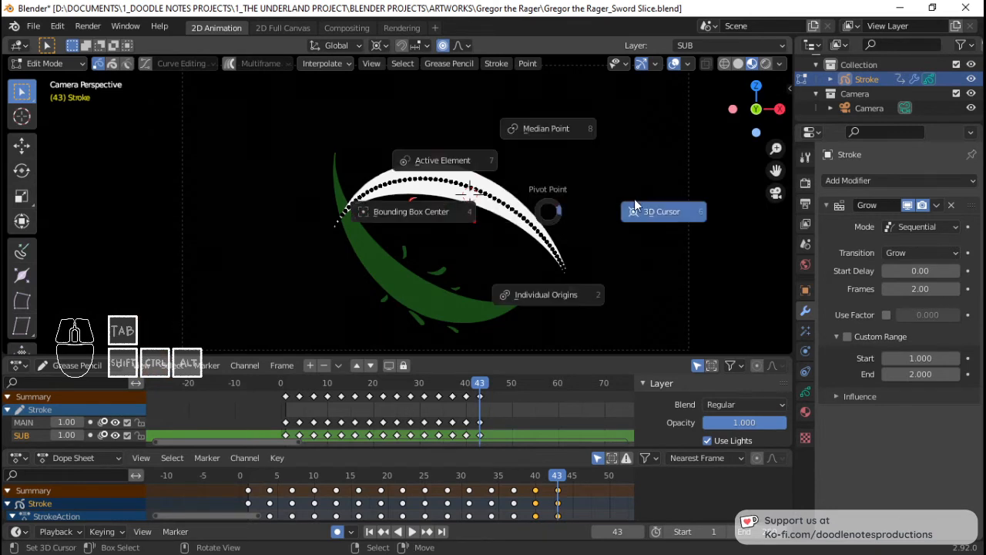
{"action": "left_click", "coordinate": [564, 148]}
{"action": "key", "text": "r"}
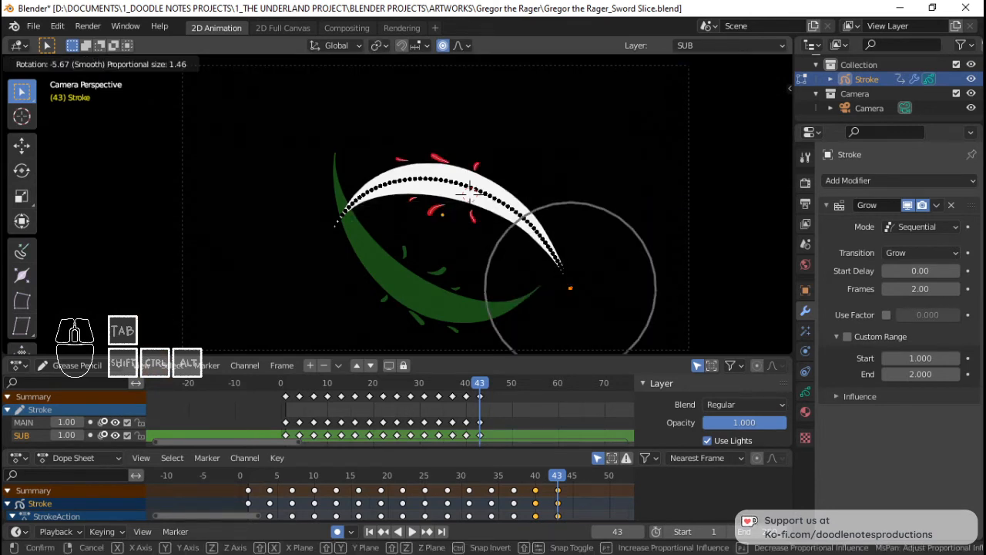
{"action": "scroll", "coordinate": [468, 191], "scroll_direction": "down", "scroll_amount": 12}
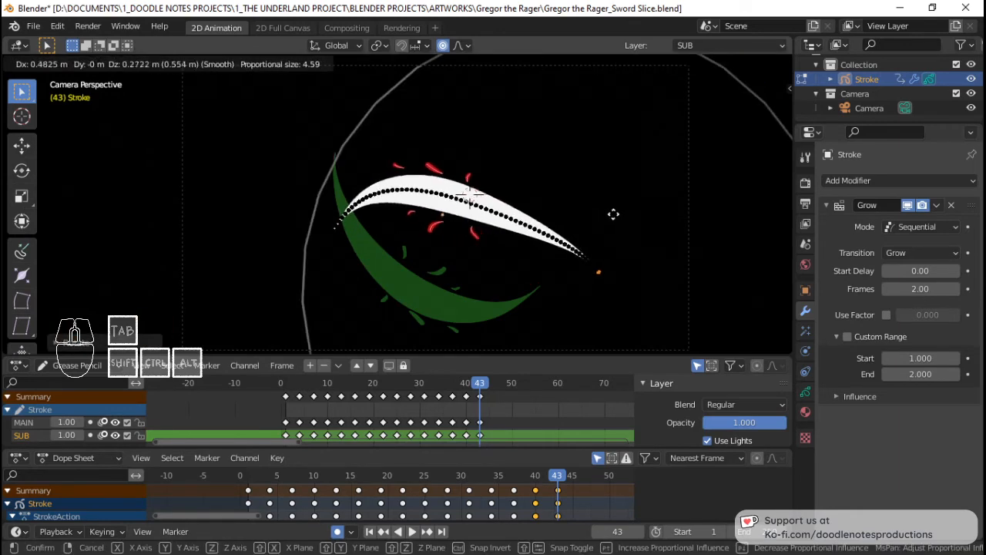
{"action": "left_click", "coordinate": [610, 214]}
Adjust the right tip's bend and pull the left tip outward to the left with a proportional size of 2.85.
{"action": "key", "text": "r"}
{"action": "scroll", "coordinate": [328, 231], "scroll_direction": "up", "scroll_amount": 5}
{"action": "key", "text": "g"}
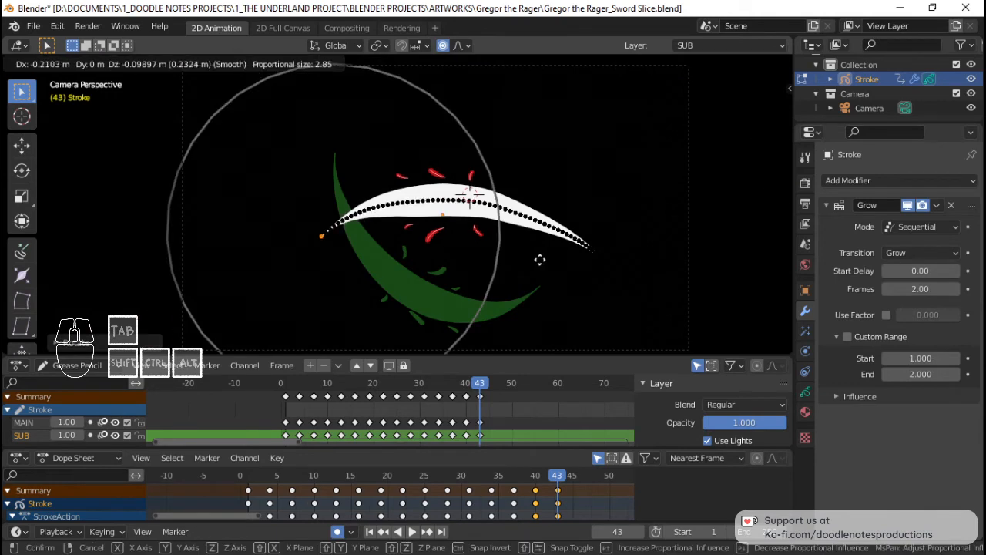
{"action": "left_click", "coordinate": [505, 261]}
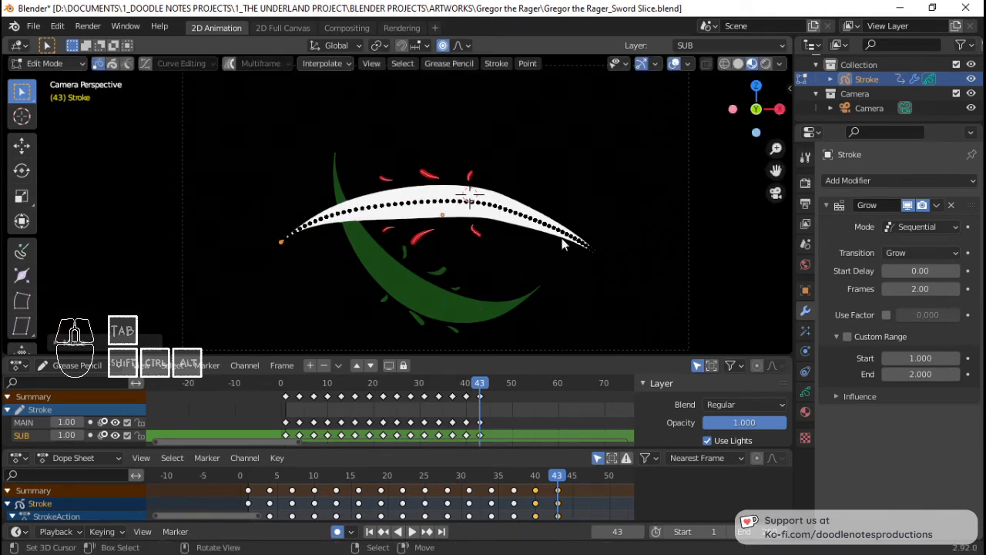
Rotate and move the slash's right tip to extend it outward and flatten that end of the arch.
{"action": "left_click", "coordinate": [594, 248]}
{"action": "key", "text": "r"}
{"action": "key", "text": "g"}
{"action": "key", "text": "r"}
{"action": "left_click", "coordinate": [664, 223]}
{"action": "key", "text": "g"}
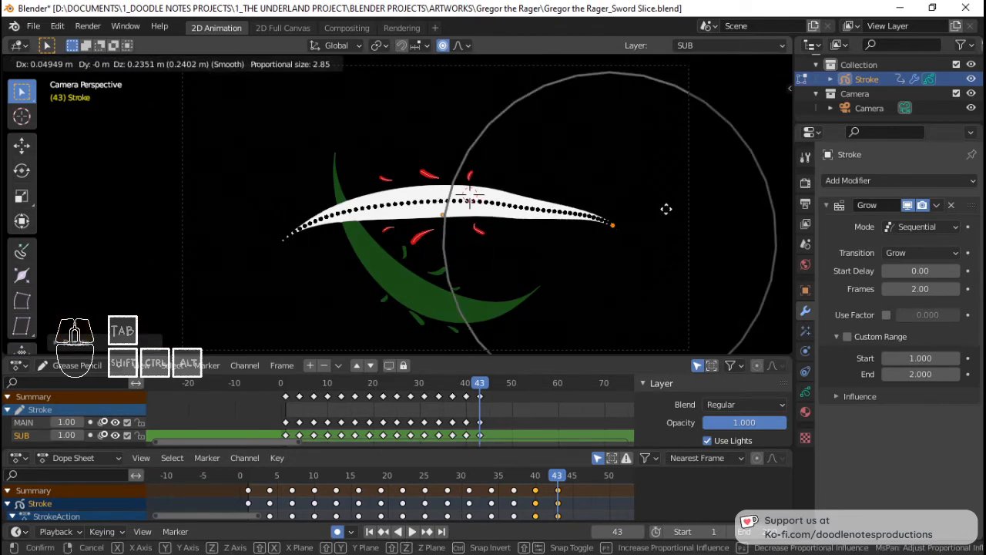
{"action": "left_click", "coordinate": [666, 212]}
{"action": "key", "text": "g"}
Raise a point on the slash's right half with a proportional size of 1.33 to smooth the curve.
{"action": "left_click", "coordinate": [523, 207]}
{"action": "key", "text": "g"}
{"action": "scroll", "coordinate": [530, 204], "scroll_direction": "up", "scroll_amount": 2}
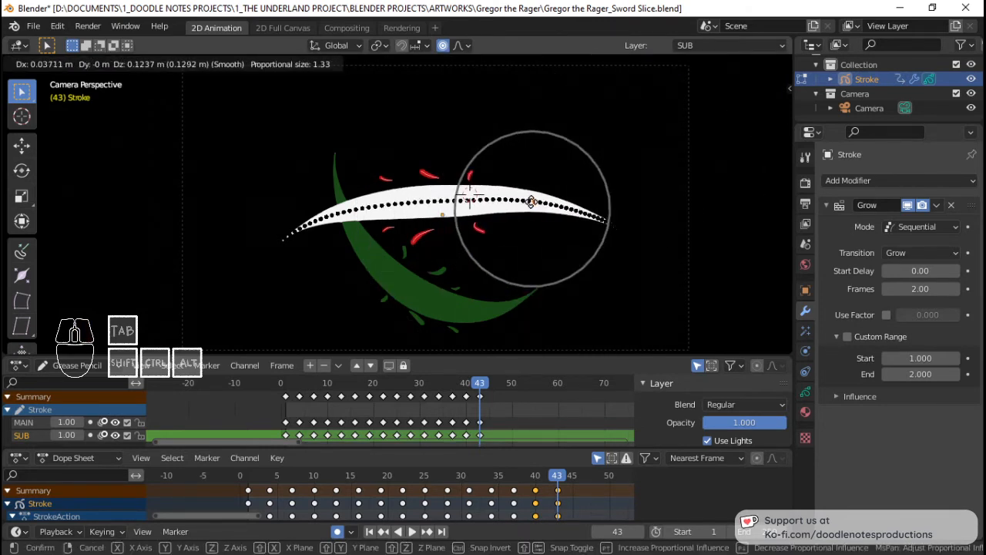
{"action": "left_click", "coordinate": [530, 204]}
Select all strokes on frame 43 and fatten them by a factor of about 1.59.
{"action": "key", "text": "a"}
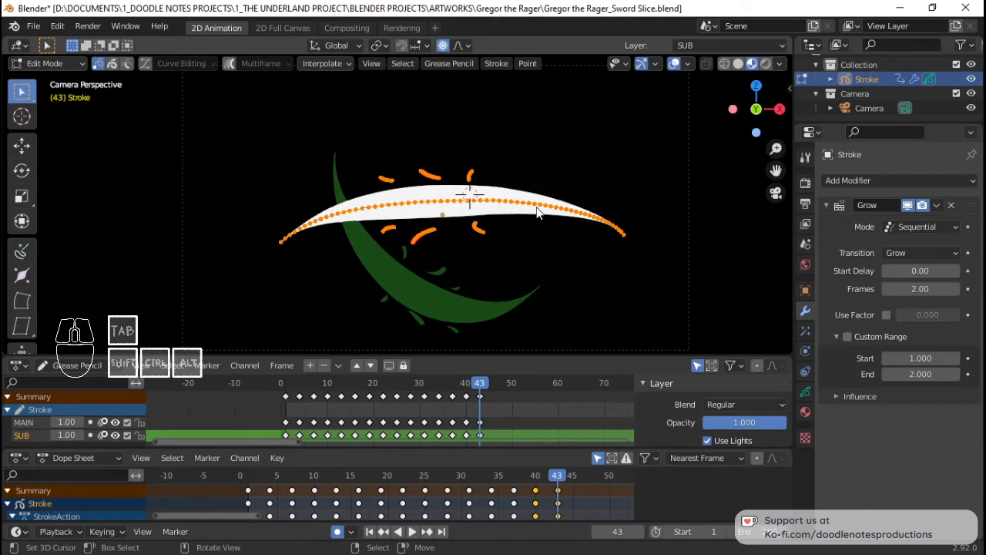
{"action": "key", "text": "alt+s"}
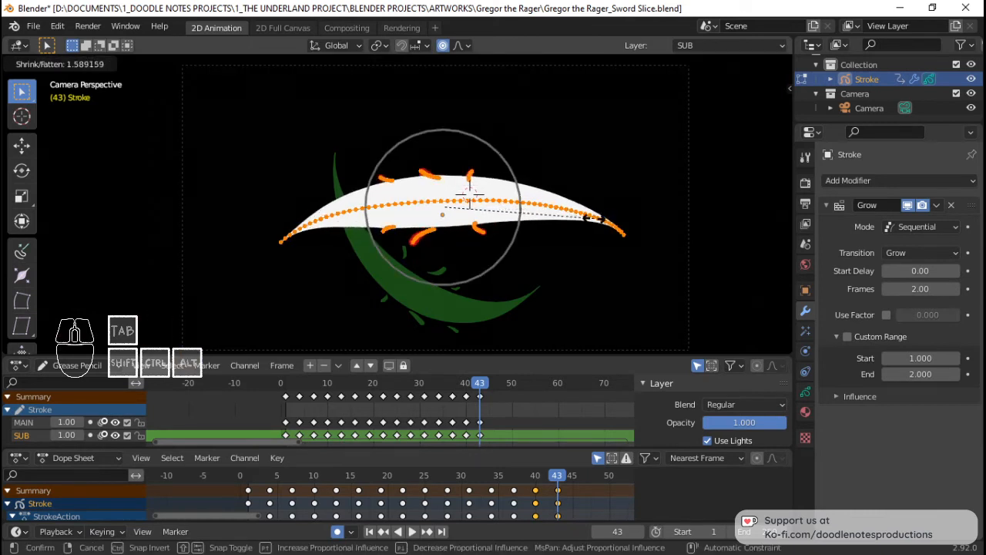
{"action": "left_click", "coordinate": [453, 205]}
{"action": "left_click", "coordinate": [309, 223]}
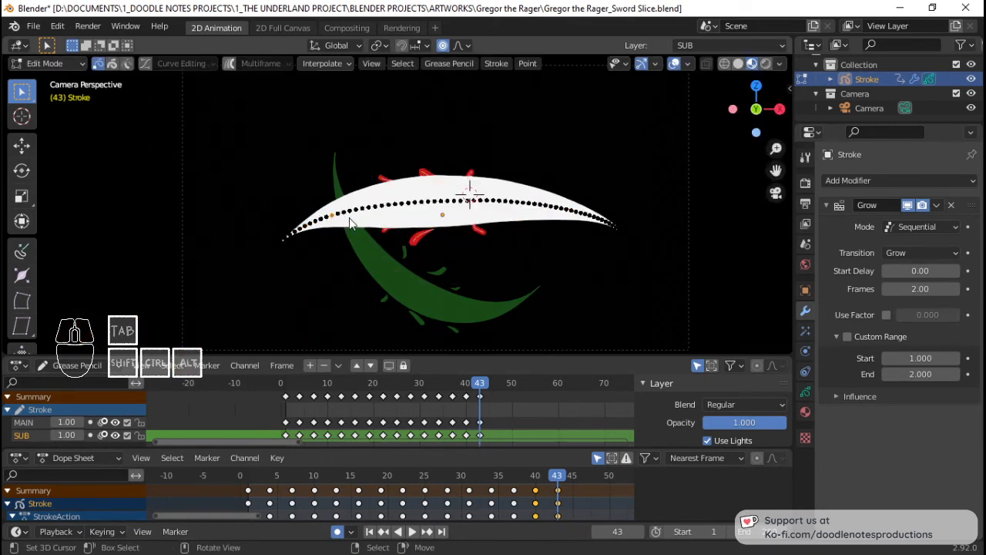
{"action": "key", "text": "ctrl+z"}
{"action": "key", "text": "ctrl+z"}
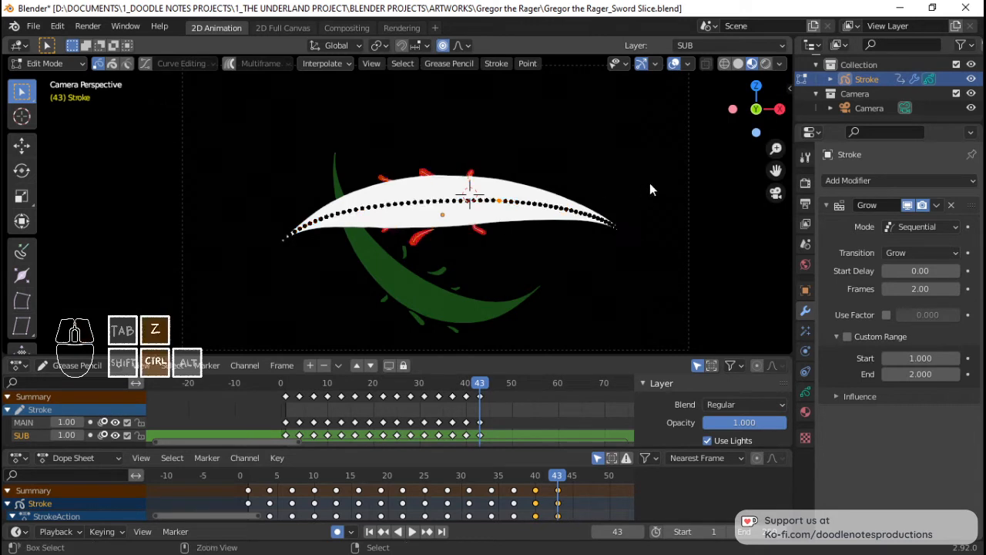
{"action": "key", "text": "ctrl+z"}
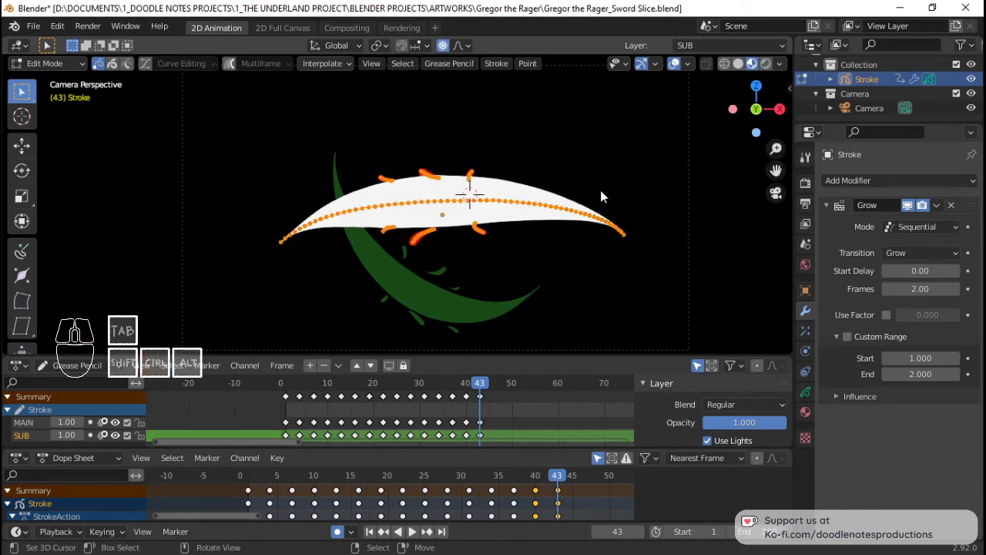
Select only the six red splatter strokes and scale them up so they spread away from the slash.
{"action": "left_click", "coordinate": [492, 179]}
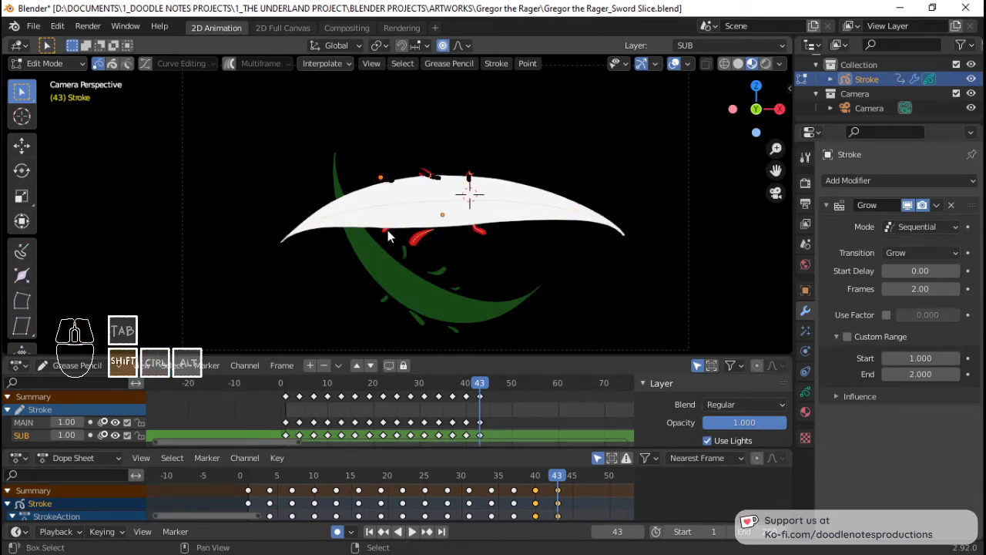
{"action": "key", "text": "ctrl+l"}
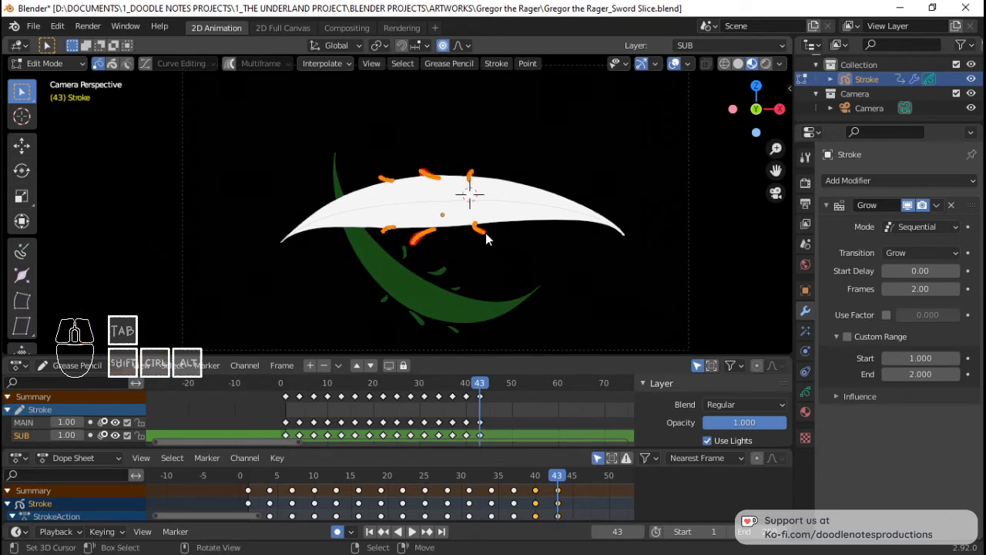
{"action": "key", "text": "s"}
{"action": "left_click", "coordinate": [578, 275]}
{"action": "key", "text": "ctrl+z"}
{"action": "left_click", "coordinate": [468, 49]}
{"action": "left_click", "coordinate": [460, 111]}
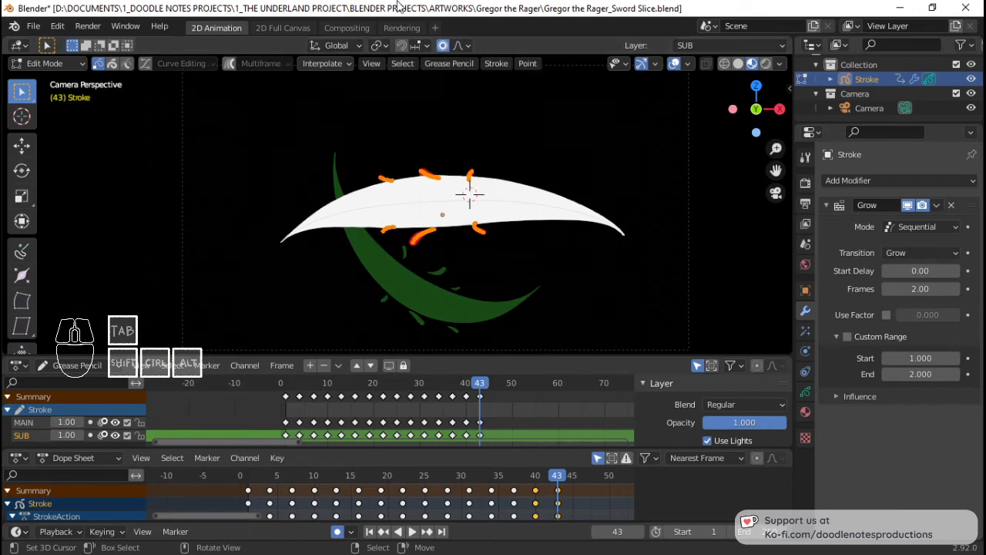
{"action": "key", "text": "s"}
{"action": "left_click", "coordinate": [591, 341]}
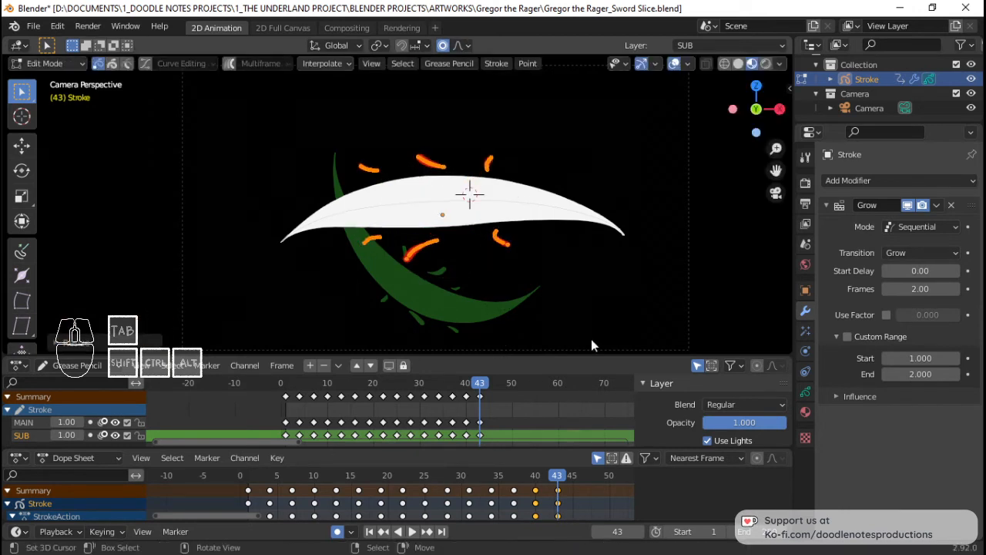
Rotate the slash's left tip with a larger proportional radius to flatten that end of the arch.
{"action": "left_click", "coordinate": [301, 239]}
{"action": "key", "text": "r"}
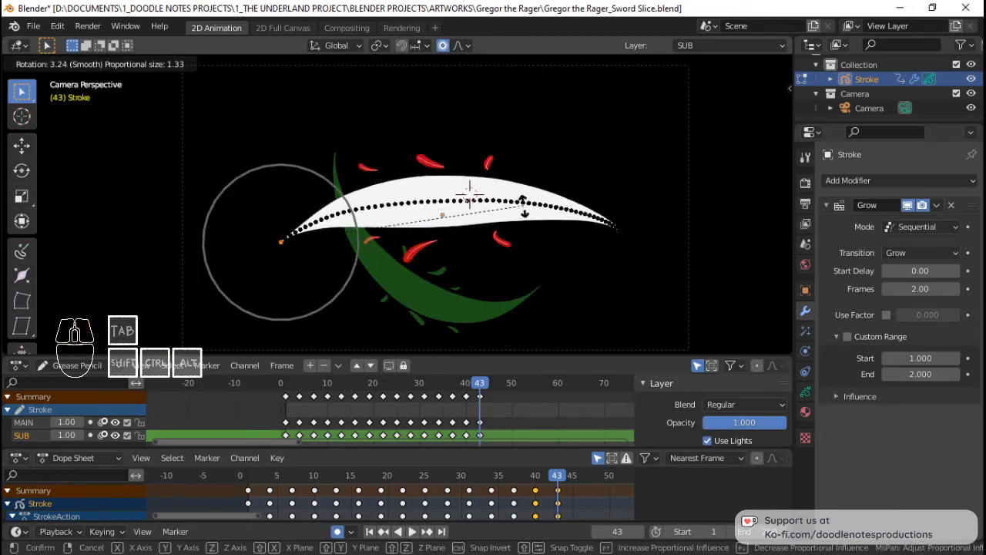
{"action": "scroll", "coordinate": [469, 194], "scroll_direction": "down", "scroll_amount": 6}
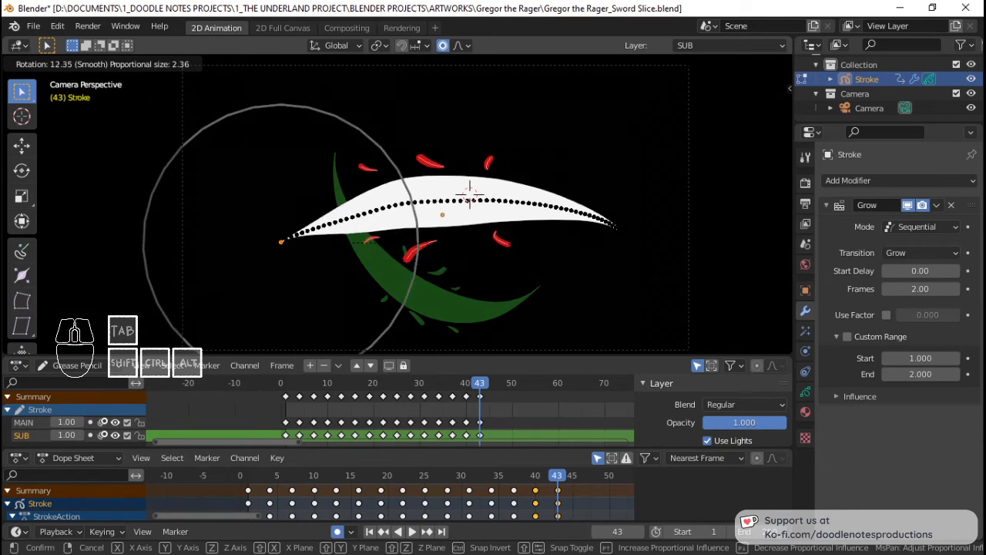
{"action": "key", "text": "Return"}
{"action": "left_click", "coordinate": [460, 45]}
{"action": "key", "text": "r"}
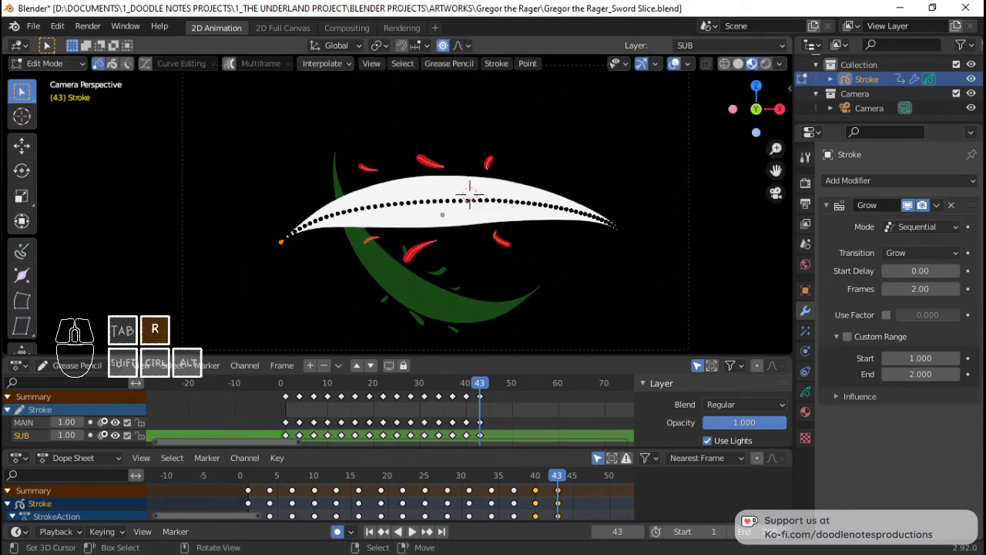
{"action": "scroll", "coordinate": [469, 195], "scroll_direction": "down", "scroll_amount": 5}
{"action": "scroll", "coordinate": [469, 194], "scroll_direction": "up", "scroll_amount": 4}
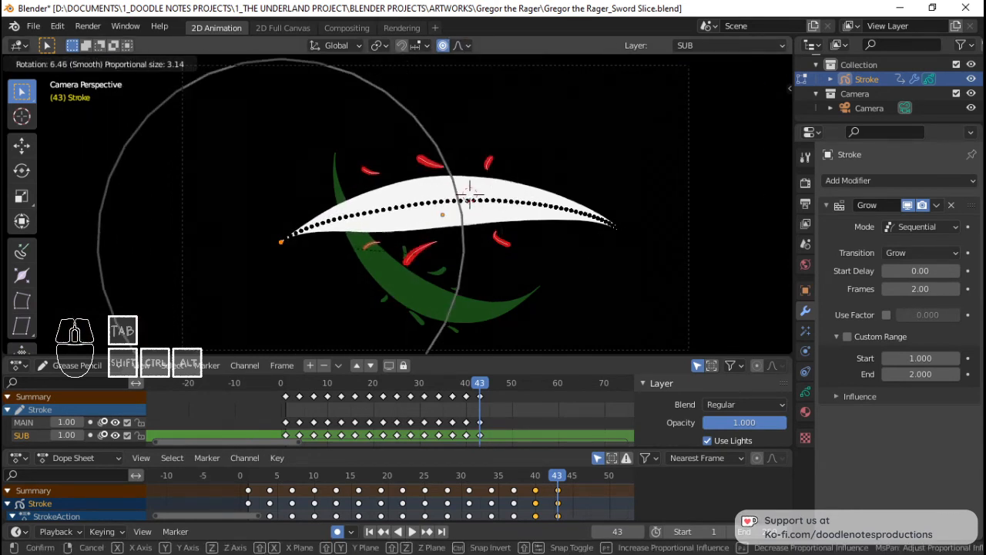
{"action": "key", "text": "Return"}
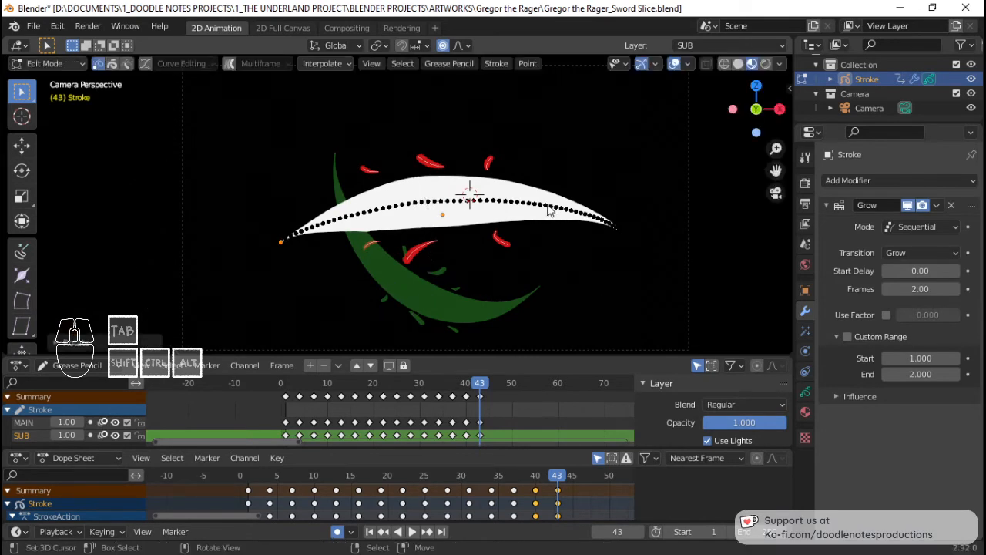
Nudge a point right of the slash's middle upward and slightly fatten the slash's right half to even out its width.
{"action": "key", "text": "g"}
{"action": "right_click", "coordinate": [497, 204]}
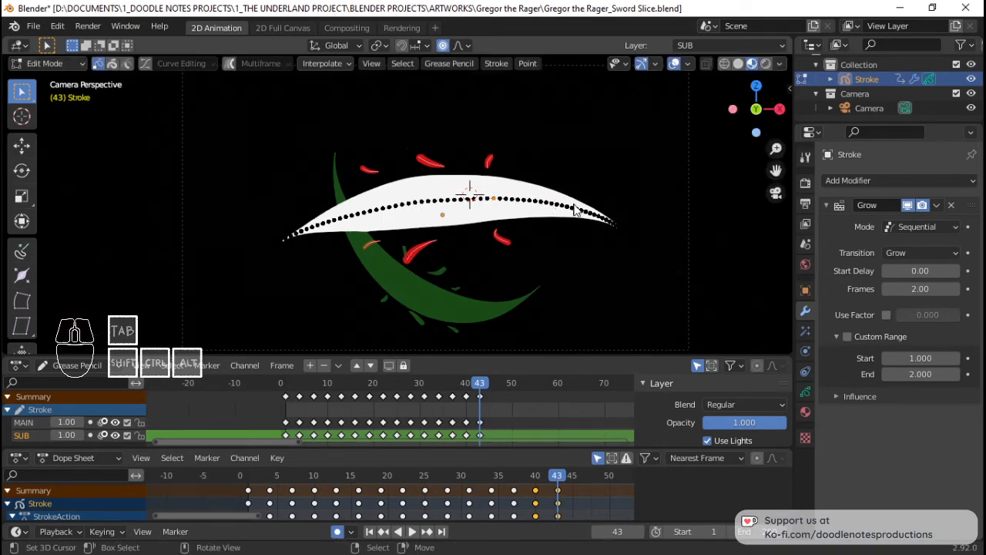
{"action": "key", "text": "alt+s"}
{"action": "right_click", "coordinate": [596, 237]}
{"action": "key", "text": "alt+s"}
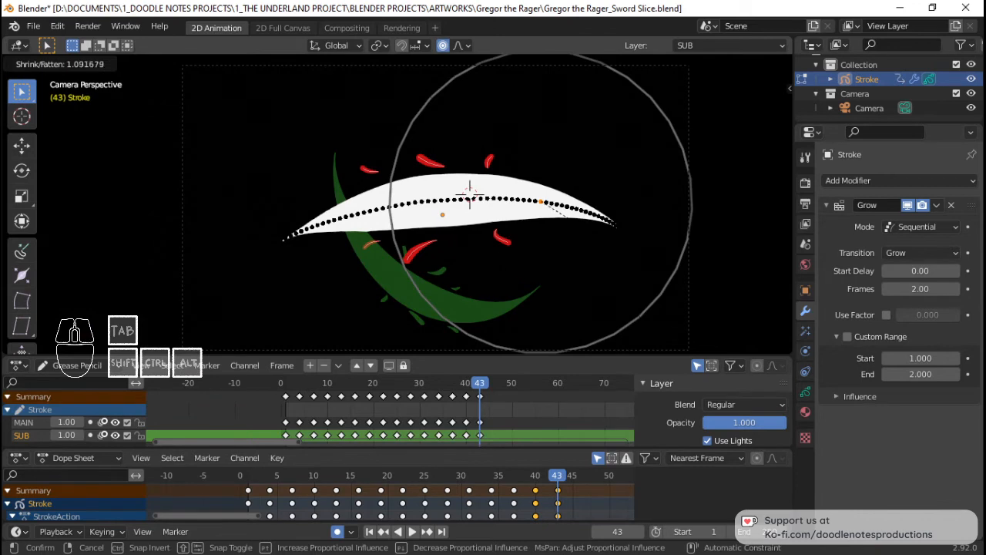
{"action": "left_click", "coordinate": [572, 219]}
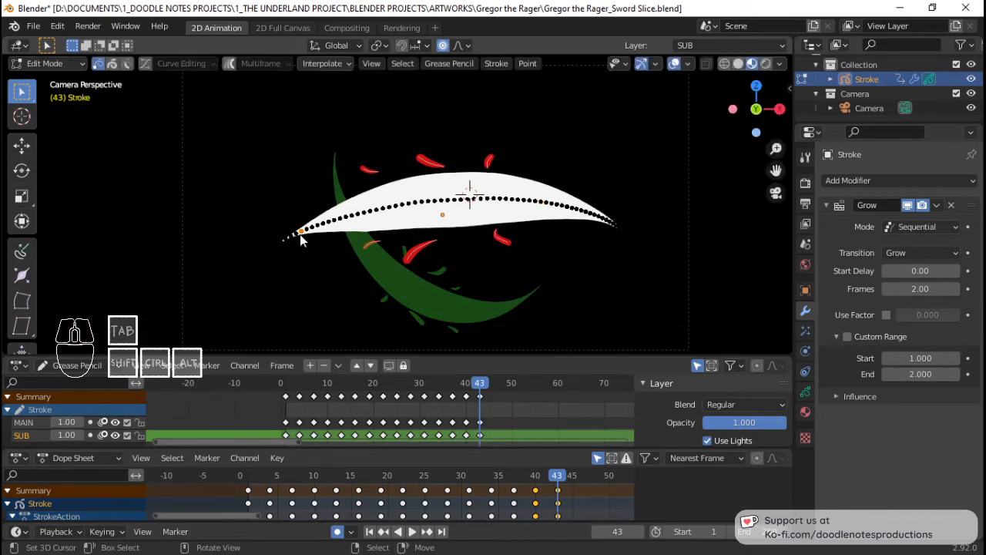
{"action": "key", "text": "alt+s"}
{"action": "left_click", "coordinate": [599, 290]}
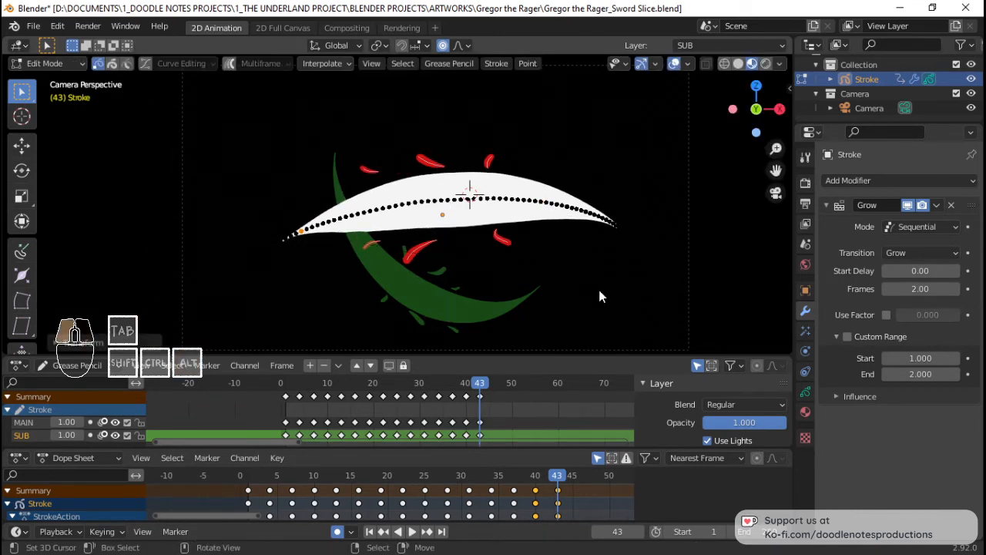
Scale all frame 43 strokes up by about 1.68 and fatten them by about 1.53.
{"action": "key", "text": "a"}
{"action": "key", "text": "s"}
{"action": "left_click", "coordinate": [627, 288]}
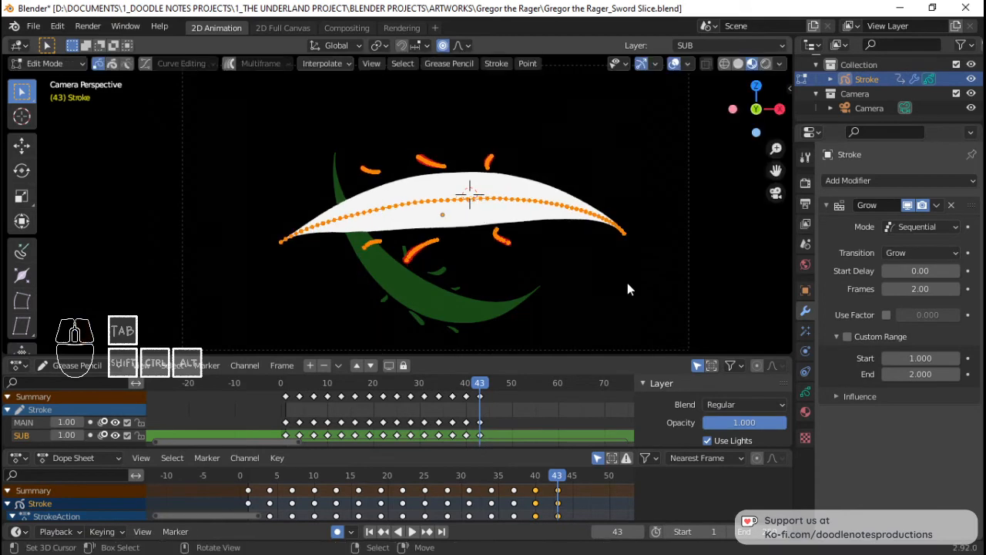
{"action": "key", "text": "s"}
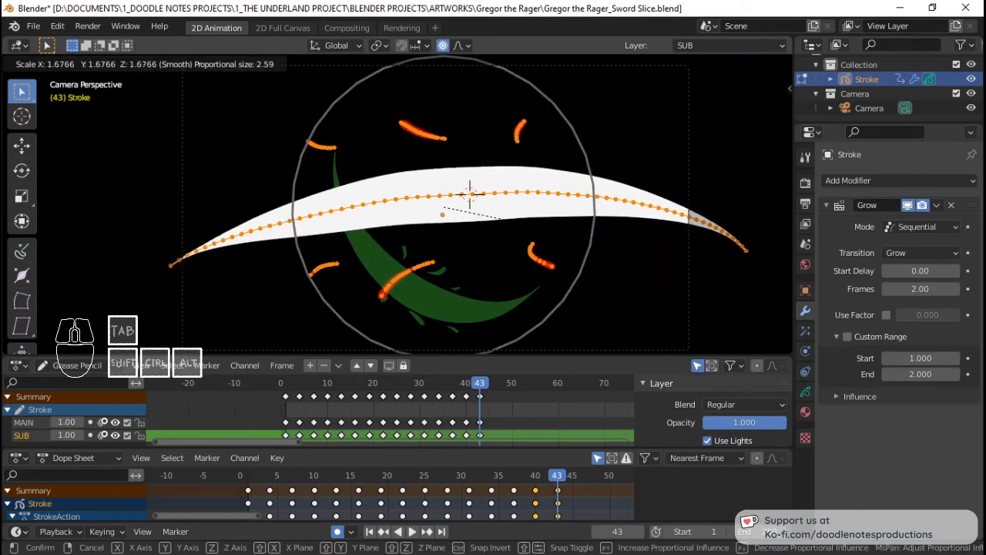
{"action": "left_click", "coordinate": [501, 219]}
{"action": "key", "text": "alt+s"}
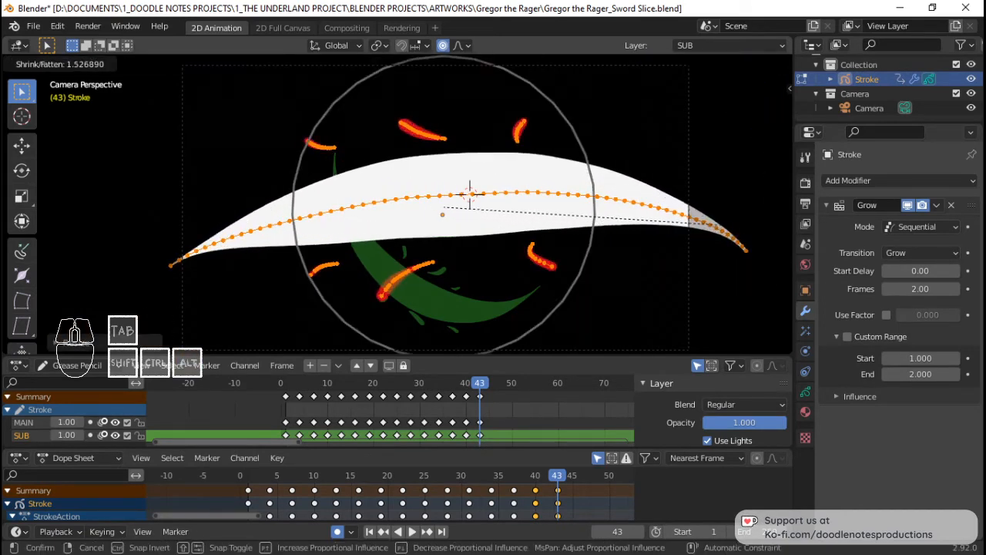
{"action": "left_click", "coordinate": [6, 231]}
Return to Object Mode and play the animation repeatedly from different frames to examine the enlarged final slash.
{"action": "key", "text": "Tab"}
{"action": "left_click", "coordinate": [528, 510]}
{"action": "key", "text": "space"}
{"action": "left_click_drag", "start_coordinate": [571, 476], "coordinate": [577, 483]}
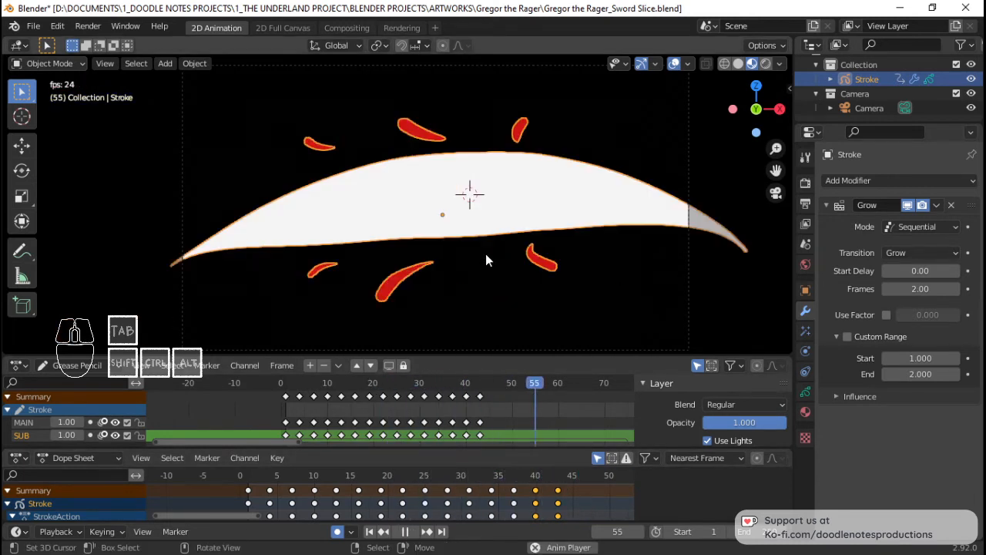
{"action": "key", "text": "space"}
{"action": "left_click", "coordinate": [490, 501]}
{"action": "key", "text": "space"}
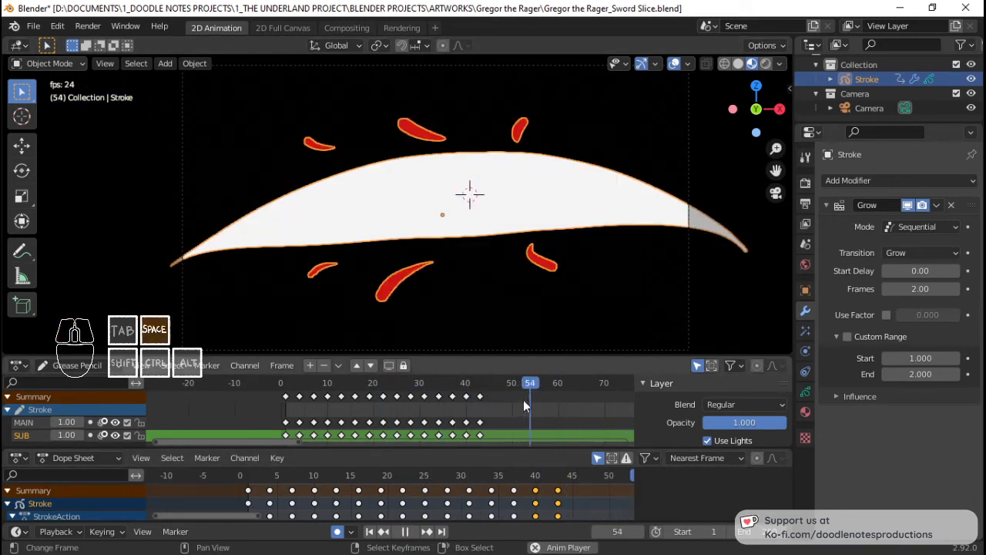
{"action": "left_click_drag", "start_coordinate": [514, 509], "coordinate": [580, 497]}
{"action": "key", "text": "shift+Left"}
{"action": "key", "text": "space"}
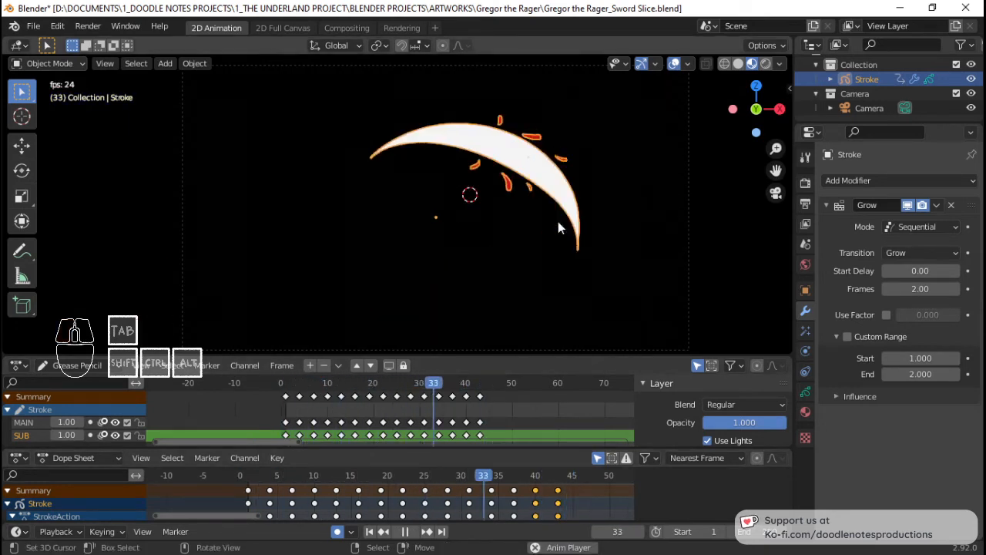
{"action": "key", "text": "space"}
{"action": "left_click", "coordinate": [470, 495]}
{"action": "key", "text": "space"}
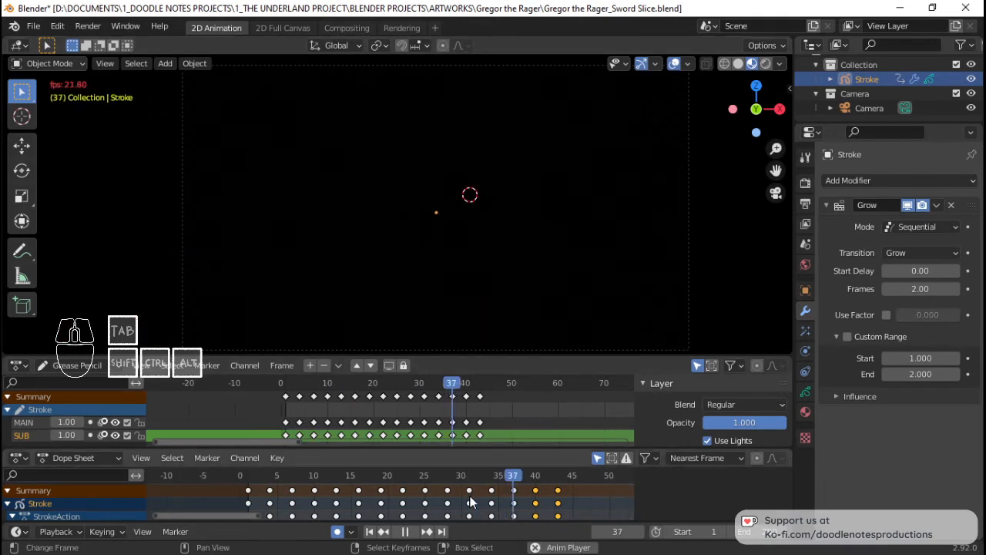
{"action": "key", "text": "space"}
{"action": "left_click_drag", "start_coordinate": [470, 495], "coordinate": [535, 502]}
{"action": "key", "text": "Tab"}
{"action": "key", "text": "s"}
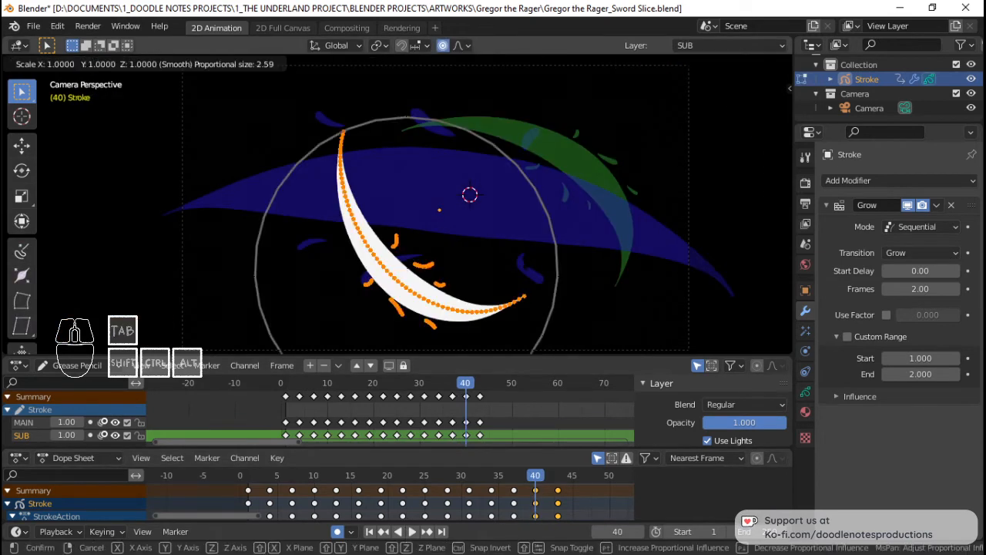
{"action": "right_click", "coordinate": [551, 269]}
{"action": "key", "text": "s"}
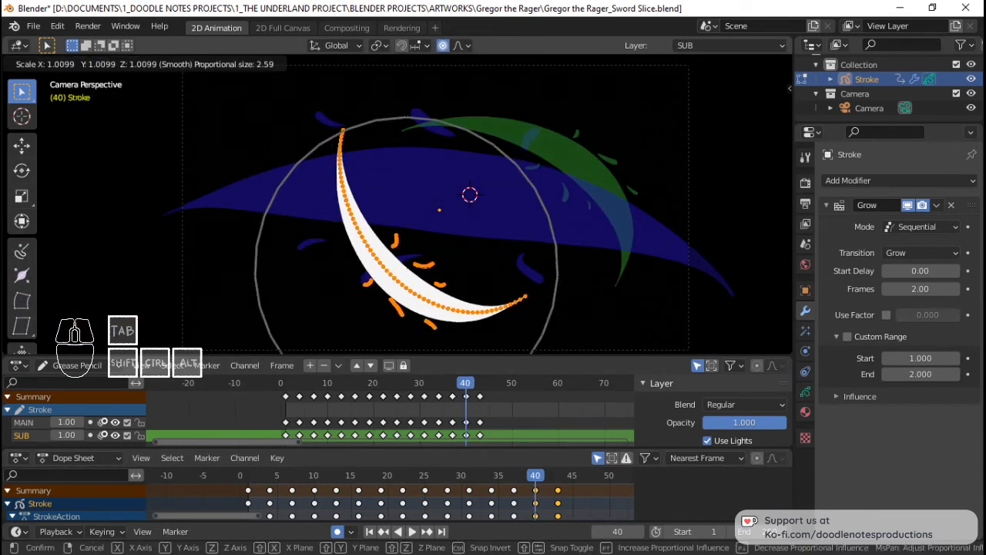
{"action": "right_click", "coordinate": [574, 255]}
Go to frame 43, scale all its strokes down, and shrink their thickness by a factor of about 0.64.
{"action": "left_click", "coordinate": [479, 399]}
{"action": "key", "text": "s"}
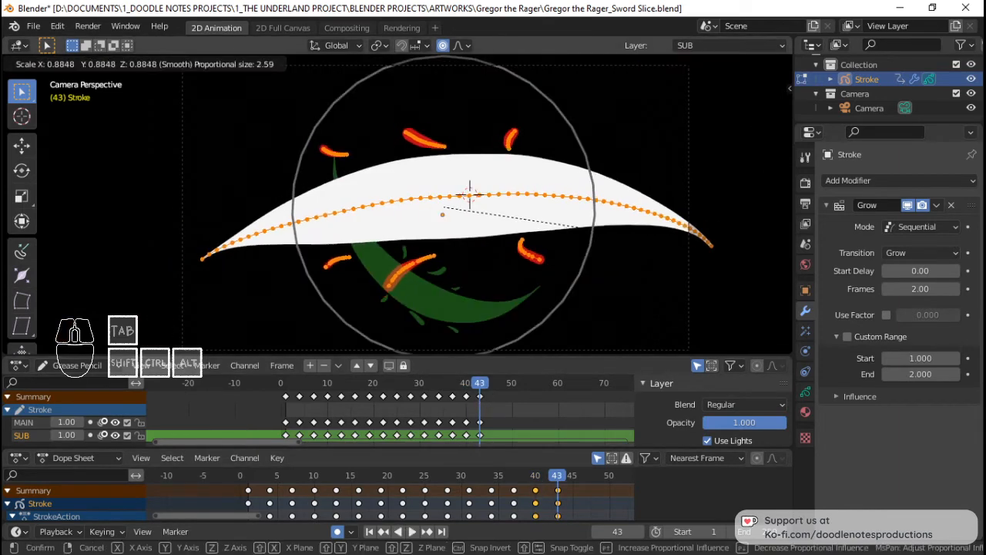
{"action": "key", "text": "Return"}
{"action": "key", "text": "alt+s"}
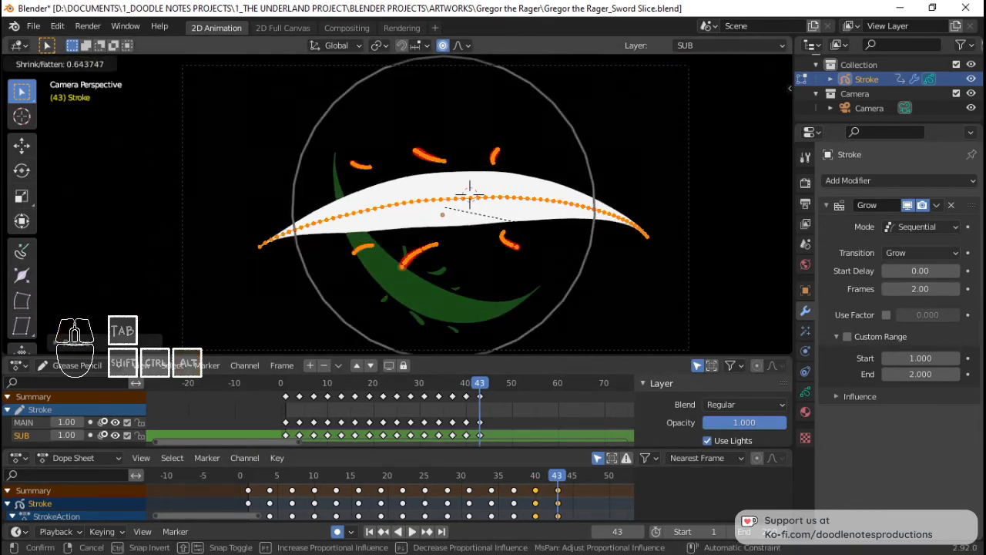
{"action": "left_click", "coordinate": [544, 229]}
Leave Edit Mode and play the animation to examine the reduced final slash.
{"action": "key", "text": "Tab"}
{"action": "mouse_move", "coordinate": [545, 496]}
{"action": "left_mouse_down"}
{"action": "mouse_move", "coordinate": [527, 498]}
{"action": "mouse_move", "coordinate": [572, 500]}
{"action": "left_mouse_up"}
{"action": "key", "text": "space"}
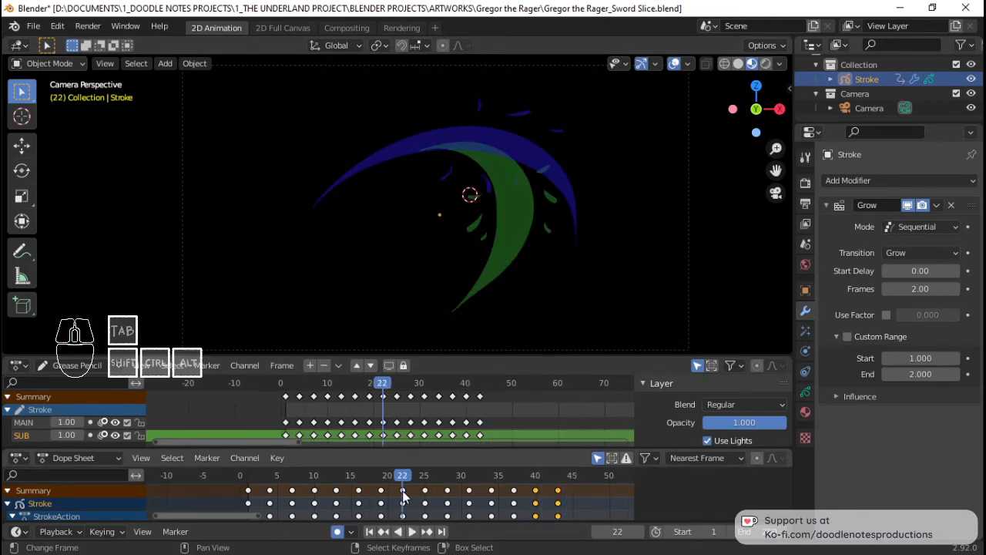
Go to frame 1, select the camera, and insert a keyframe for its location and rotation.
{"action": "mouse_move", "coordinate": [521, 497]}
{"action": "left_mouse_down"}
{"action": "mouse_move", "coordinate": [238, 492]}
{"action": "mouse_move", "coordinate": [363, 495]}
{"action": "mouse_move", "coordinate": [250, 493]}
{"action": "left_mouse_up"}
{"action": "key", "text": "ctrl+Tab"}
{"action": "left_click", "coordinate": [688, 227]}
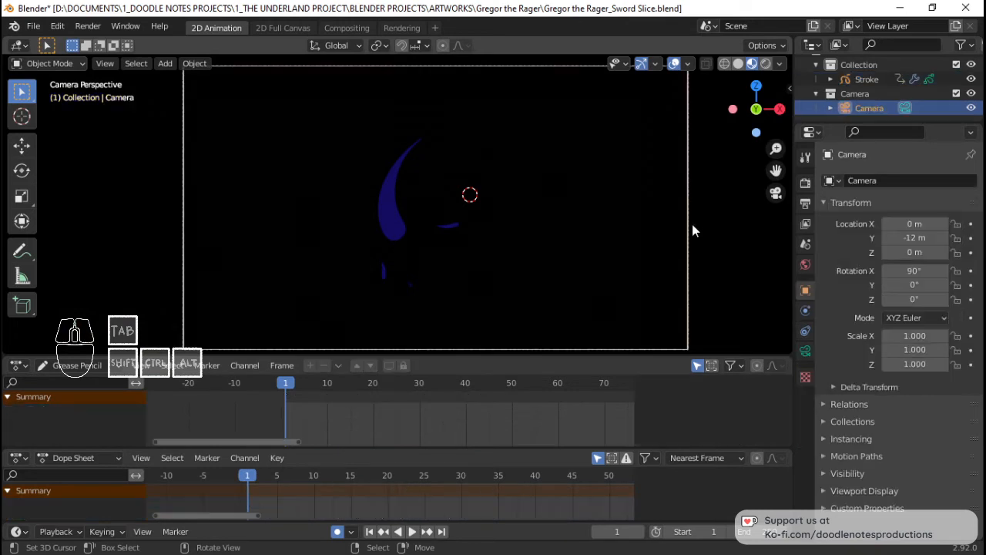
{"action": "key", "text": "i"}
{"action": "left_click", "coordinate": [526, 192]}
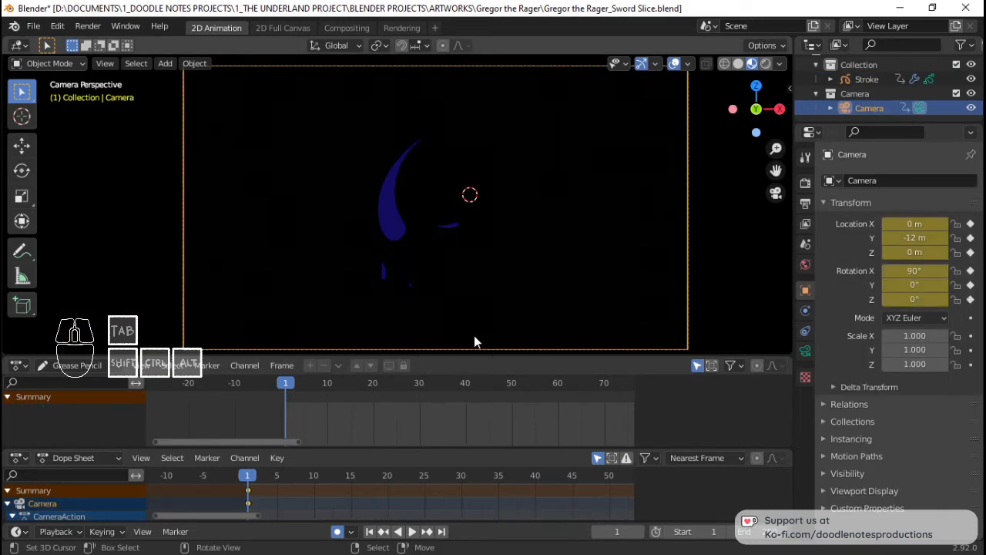
Play the animation, go to frame 45, and push the camera along its local Z axis to about Y -4.11 m.
{"action": "key", "text": "space"}
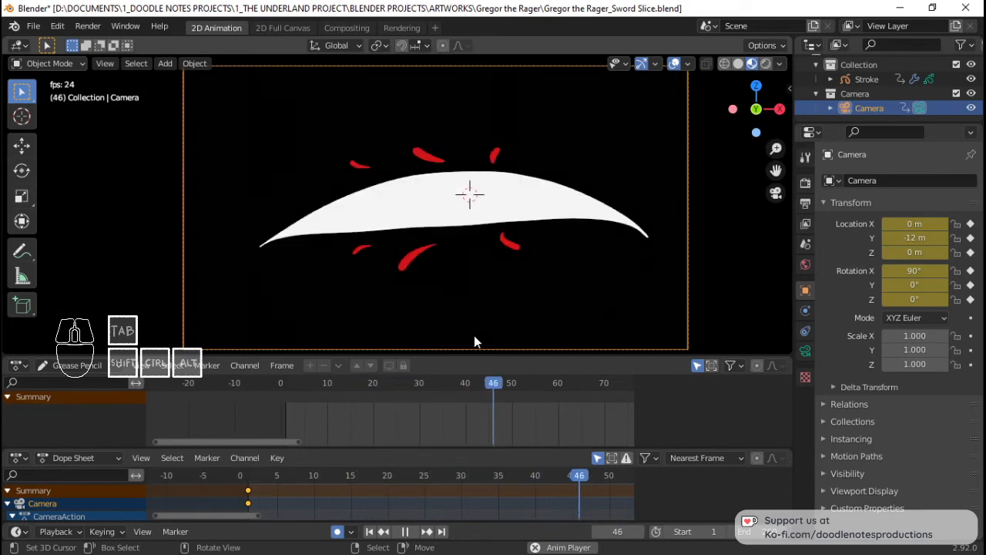
{"action": "key", "text": "space"}
{"action": "mouse_move", "coordinate": [569, 485]}
{"action": "left_mouse_down"}
{"action": "mouse_move", "coordinate": [588, 484]}
{"action": "mouse_move", "coordinate": [495, 479]}
{"action": "mouse_move", "coordinate": [571, 478]}
{"action": "left_mouse_up"}
{"action": "key", "text": "g"}
{"action": "key", "text": "z"}
{"action": "key", "text": "z"}
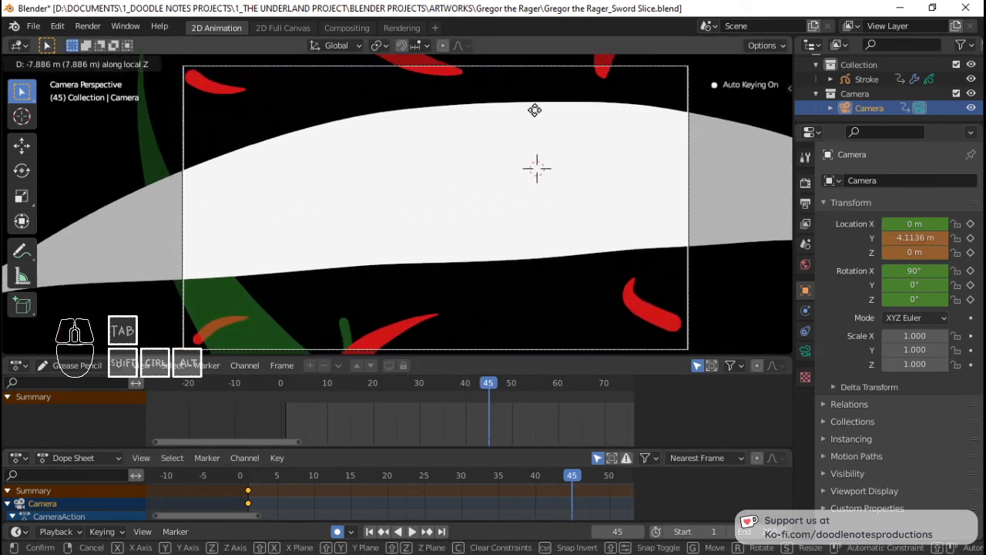
{"action": "left_click", "coordinate": [538, 120]}
Push the camera farther in on frame 45 to about Y -1.56 m and raise it to about Z 0.15 m.
{"action": "key", "text": "g"}
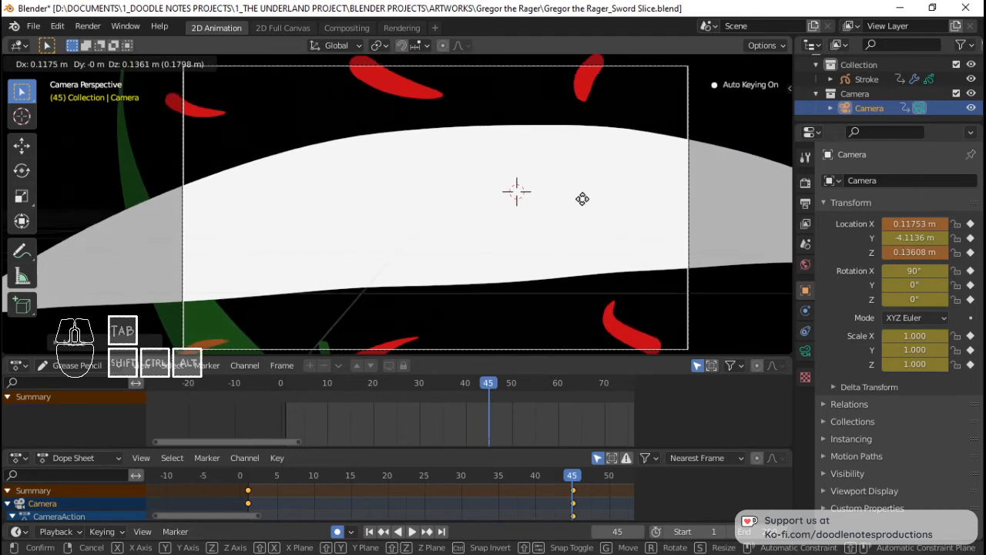
{"action": "right_click", "coordinate": [578, 202]}
{"action": "key", "text": "g"}
{"action": "key", "text": "z"}
{"action": "key", "text": "z"}
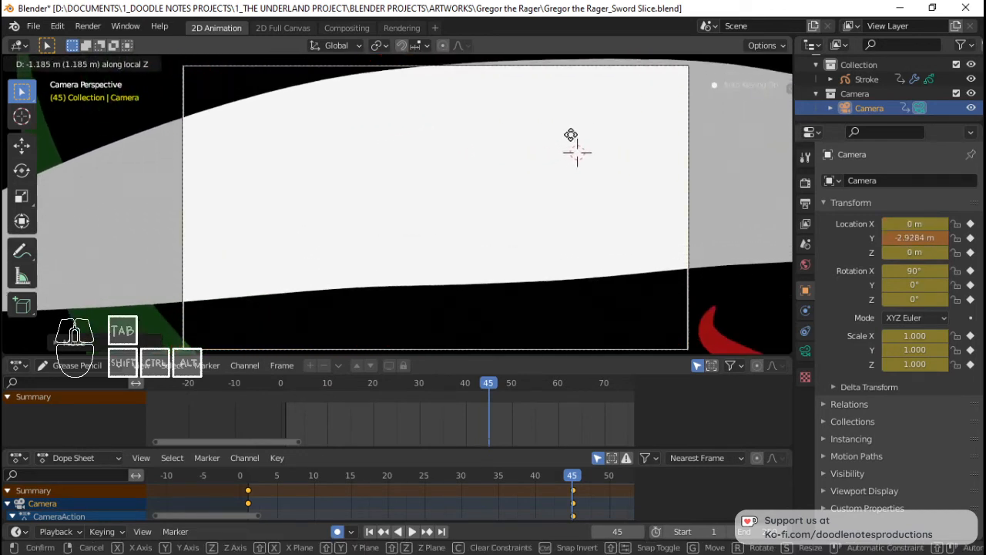
{"action": "left_click", "coordinate": [572, 130]}
{"action": "key", "text": "g"}
{"action": "key", "text": "z"}
{"action": "left_click", "coordinate": [570, 226]}
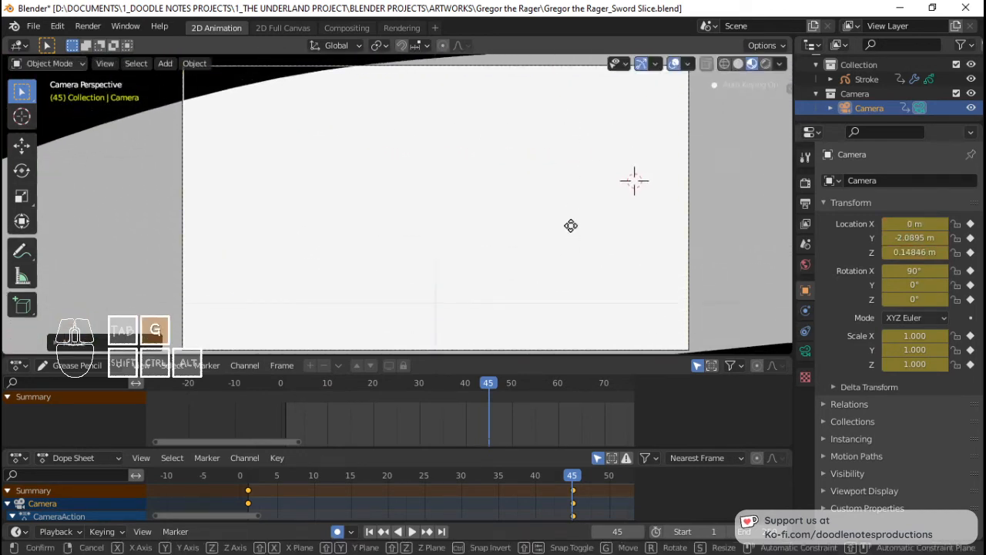
{"action": "key", "text": "g"}
{"action": "key", "text": "z"}
{"action": "key", "text": "z"}
{"action": "scroll", "coordinate": [578, 189], "scroll_direction": "down", "scroll_amount": 2}
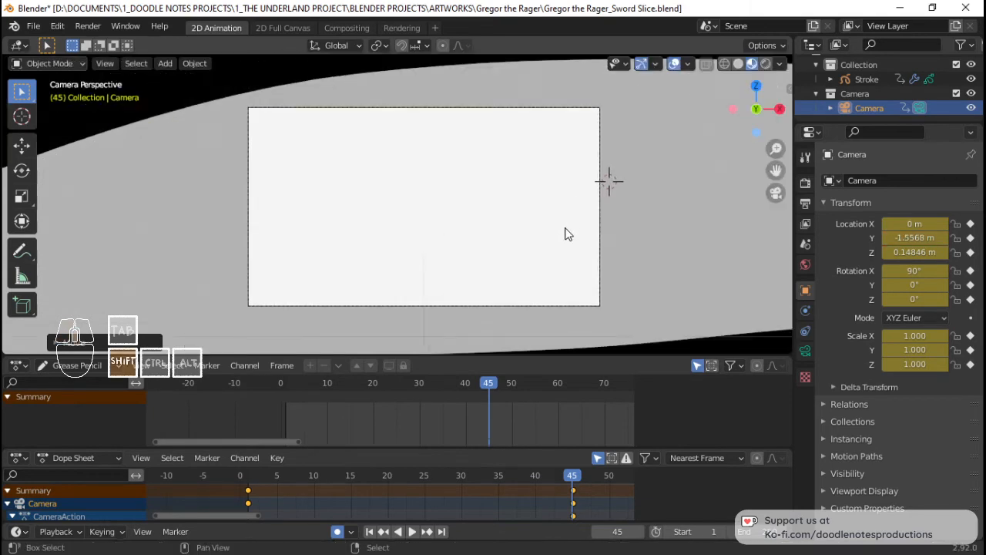
Duplicate the camera's frame 1 keyframe to frame 30 and play the animation to examine the push-in.
{"action": "key", "text": "space"}
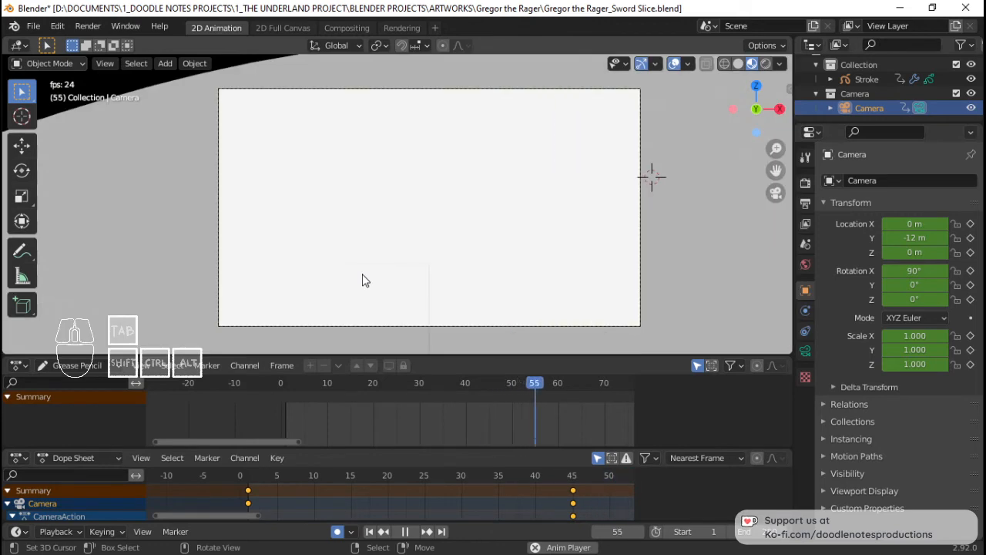
{"action": "key", "text": "space"}
{"action": "left_click_drag", "start_coordinate": [389, 490], "coordinate": [466, 488]}
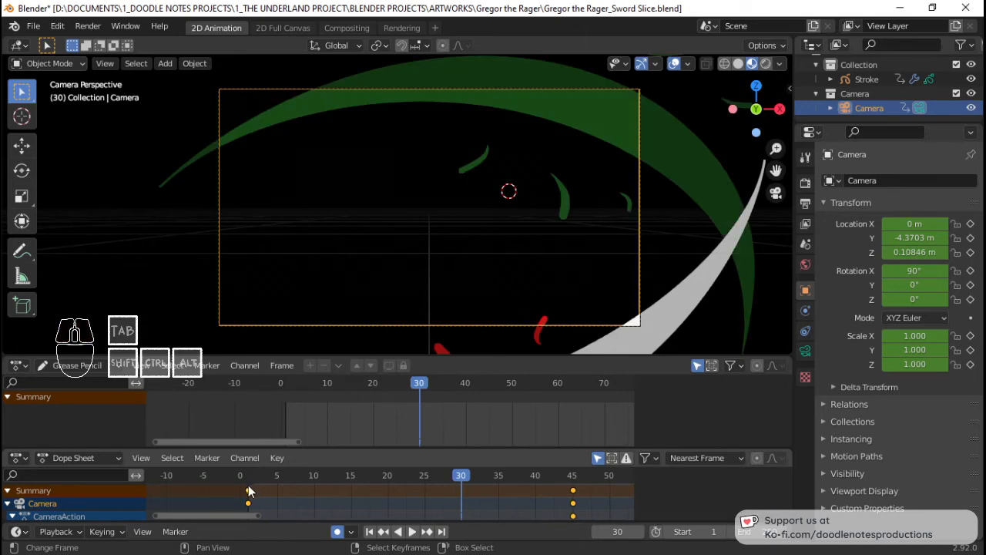
{"action": "key", "text": "shift+d"}
{"action": "left_click", "coordinate": [461, 509]}
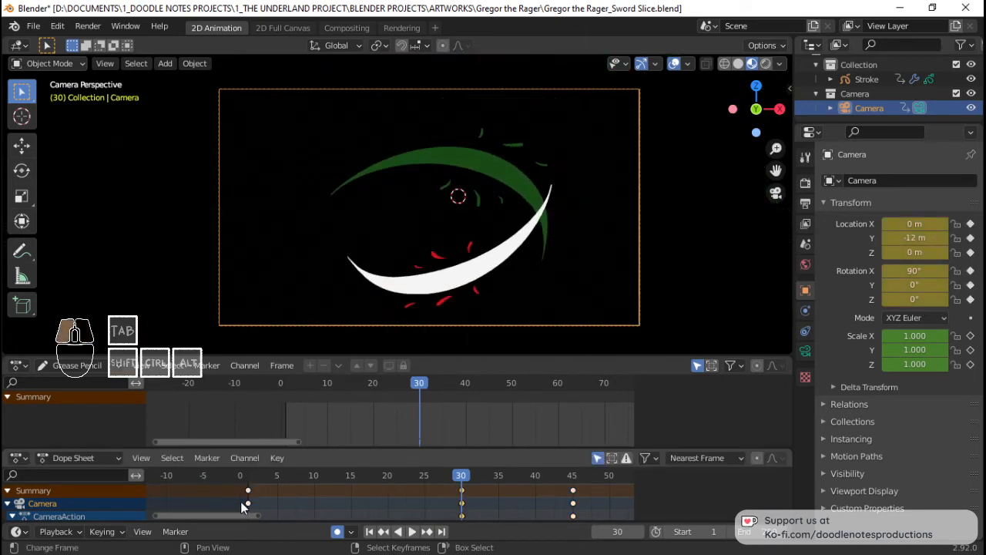
{"action": "key", "text": "space"}
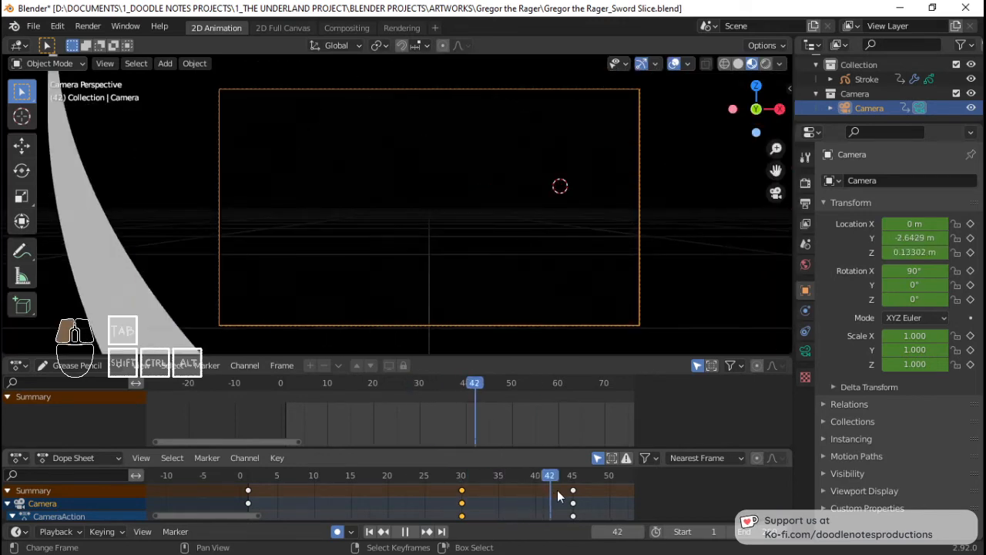
{"action": "key", "text": "space"}
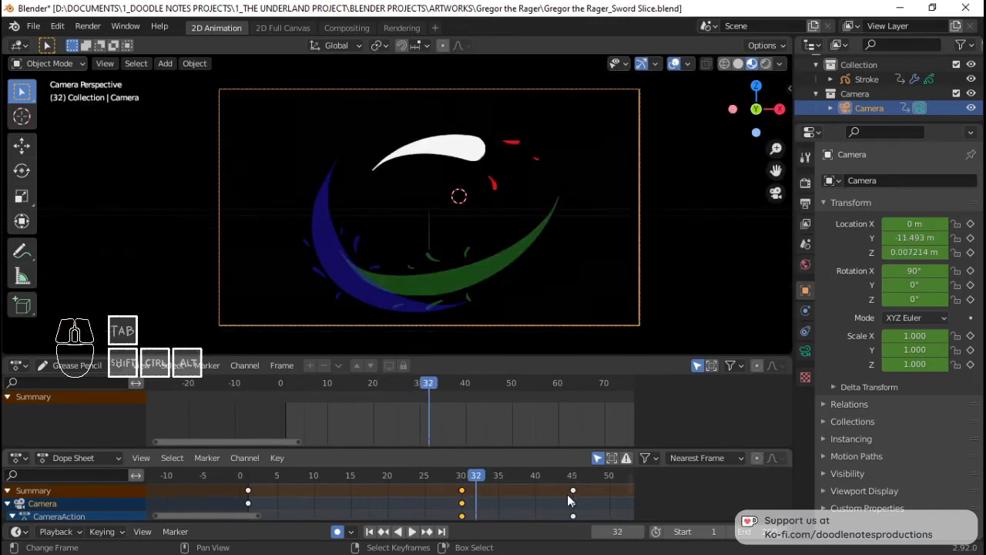
Delete all the camera's keyframes and play the animation with the still camera.
{"action": "left_click_drag", "start_coordinate": [312, 501], "coordinate": [248, 497]}
{"action": "key", "text": "a"}
{"action": "key", "text": "x"}
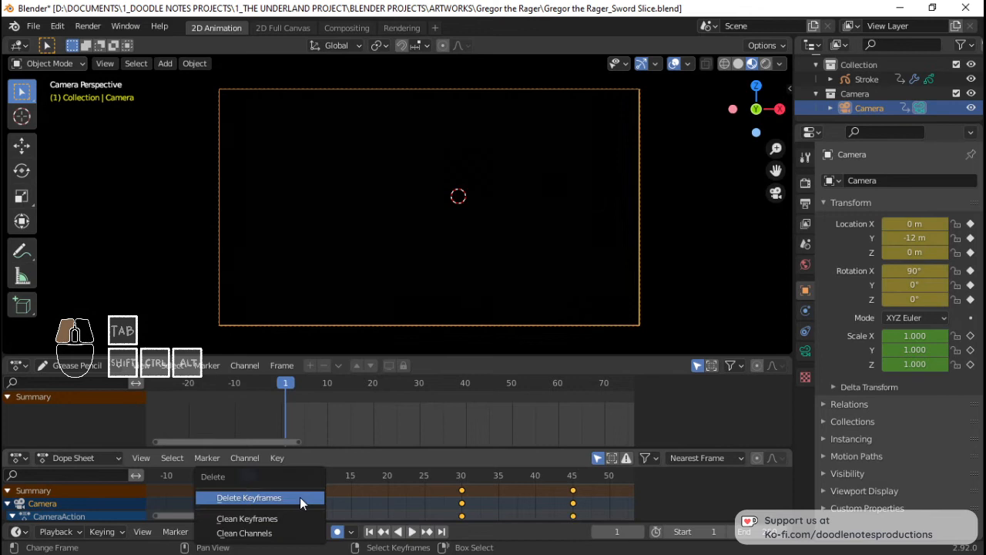
{"action": "left_click", "coordinate": [300, 497]}
{"action": "key", "text": "space"}
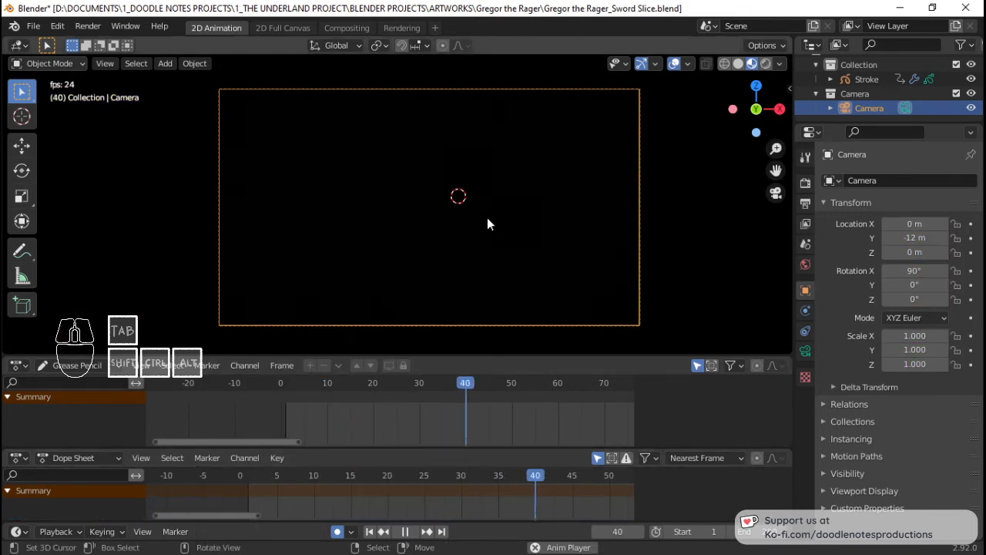
{"action": "key", "text": "space"}
Select the Stroke object, scale all strokes on frame 43 up by about 1.5, thicken them, and play back the result.
{"action": "left_click_drag", "start_coordinate": [584, 478], "coordinate": [502, 481]}
{"action": "left_click", "coordinate": [476, 149]}
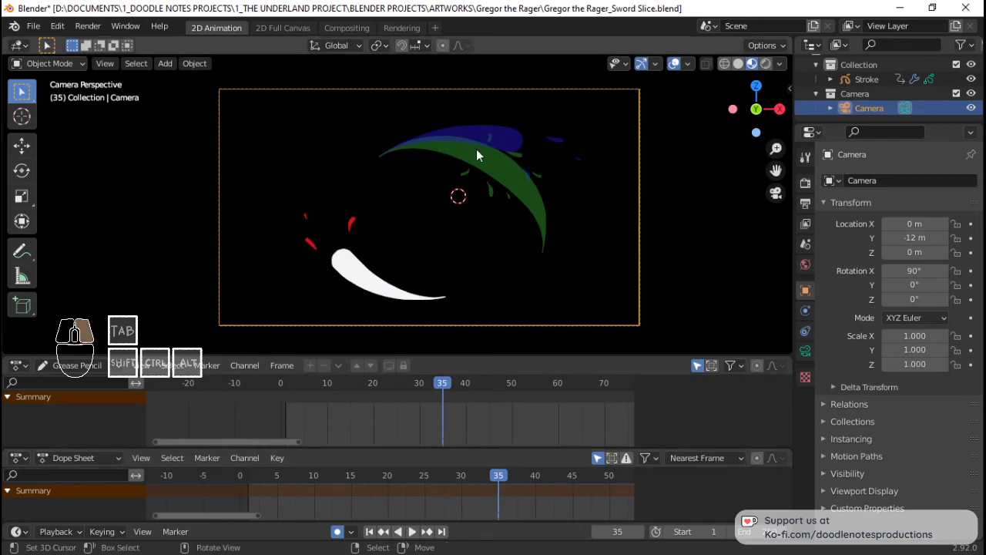
{"action": "left_click_drag", "start_coordinate": [496, 414], "coordinate": [479, 420]}
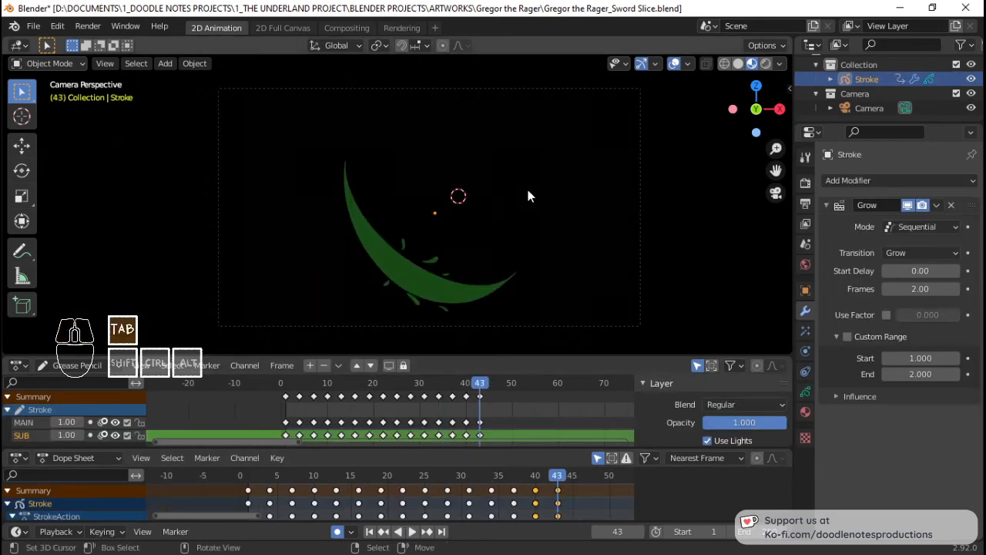
{"action": "key", "text": "Tab"}
{"action": "key", "text": "a"}
{"action": "key", "text": "s"}
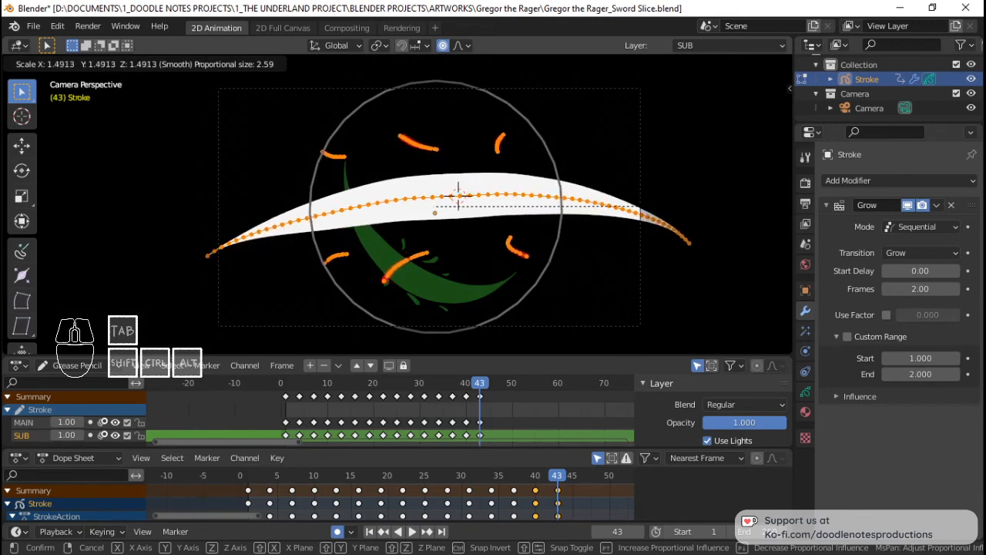
{"action": "left_click", "coordinate": [677, 202]}
{"action": "key", "text": "alt+s"}
{"action": "left_click", "coordinate": [779, 211]}
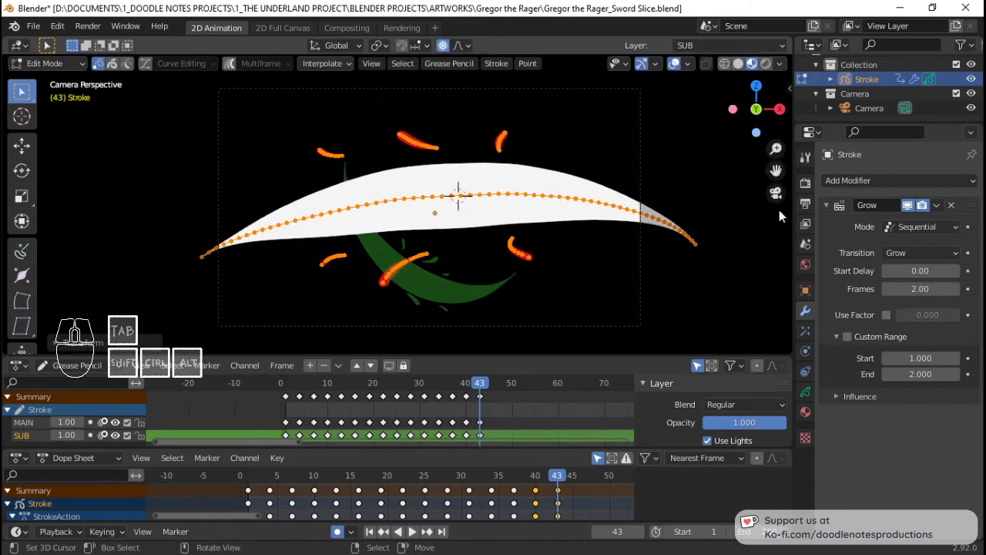
{"action": "mouse_move", "coordinate": [520, 491]}
{"action": "left_mouse_down"}
{"action": "mouse_move", "coordinate": [572, 494]}
{"action": "mouse_move", "coordinate": [441, 488]}
{"action": "left_mouse_up"}
{"action": "key", "text": "a"}
{"action": "key", "text": "space"}
{"action": "key", "text": "space"}
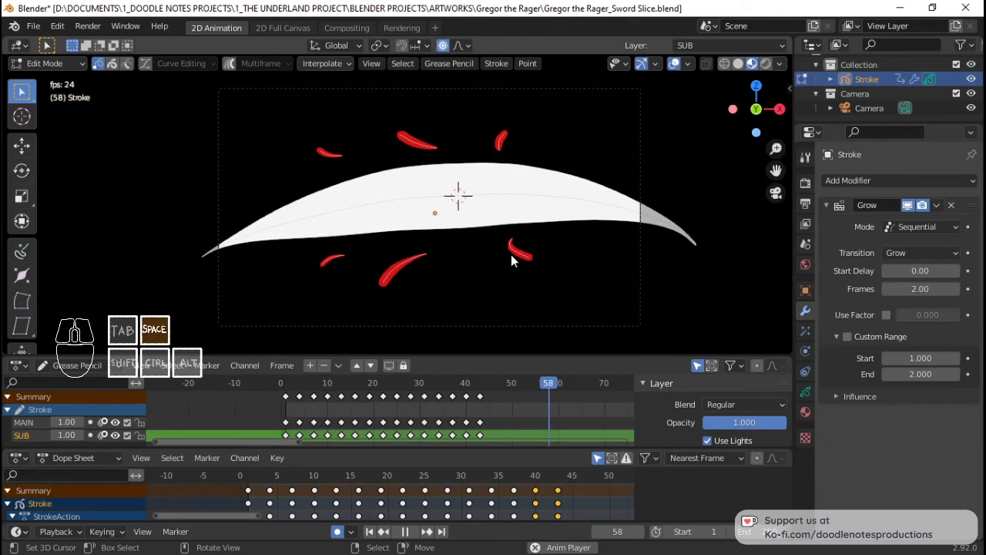
Scale up and thicken all the slash strokes on frame 40.
{"action": "mouse_move", "coordinate": [509, 475]}
{"action": "left_mouse_down"}
{"action": "mouse_move", "coordinate": [495, 493]}
{"action": "mouse_move", "coordinate": [537, 501]}
{"action": "left_mouse_up"}
{"action": "key", "text": "s"}
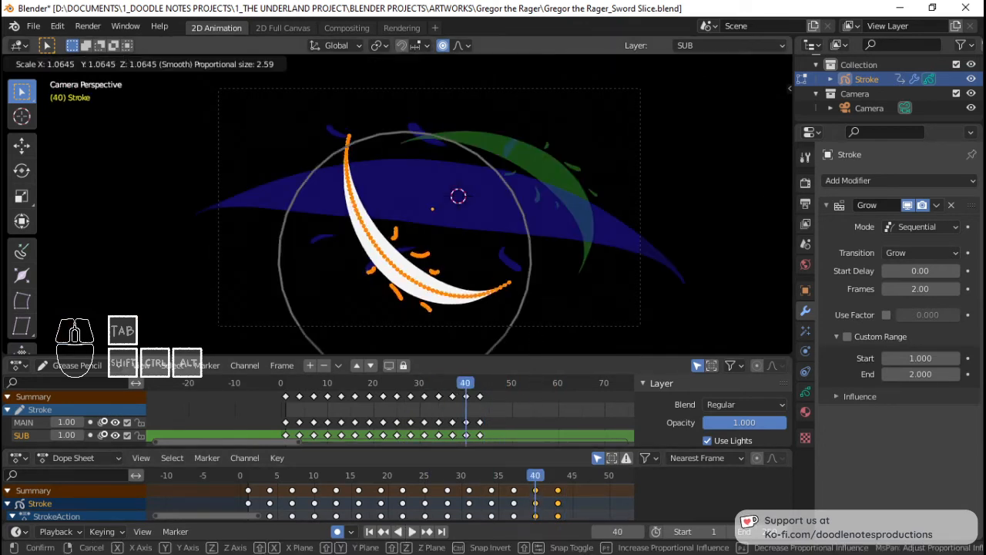
{"action": "left_click", "coordinate": [621, 283]}
{"action": "key", "text": "alt+s"}
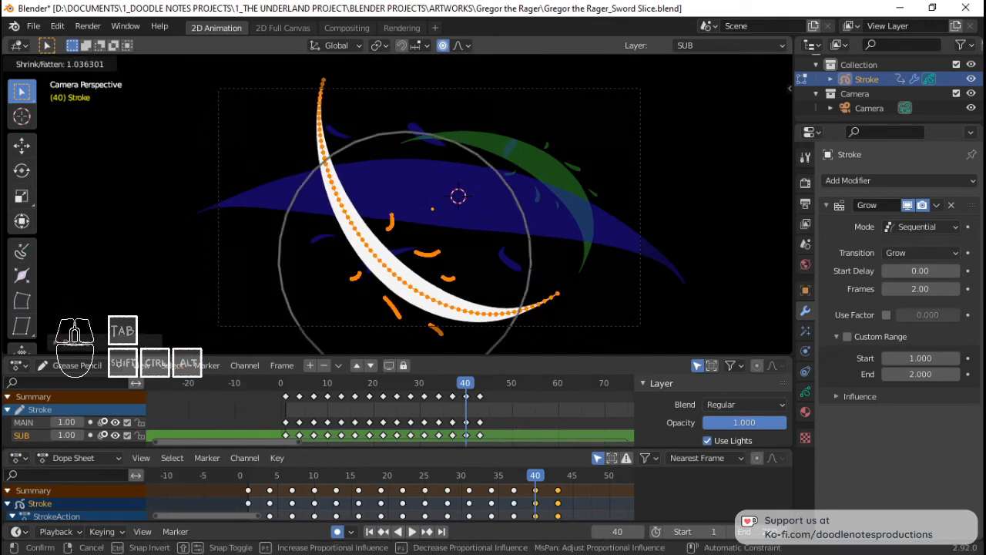
{"action": "left_click", "coordinate": [727, 316]}
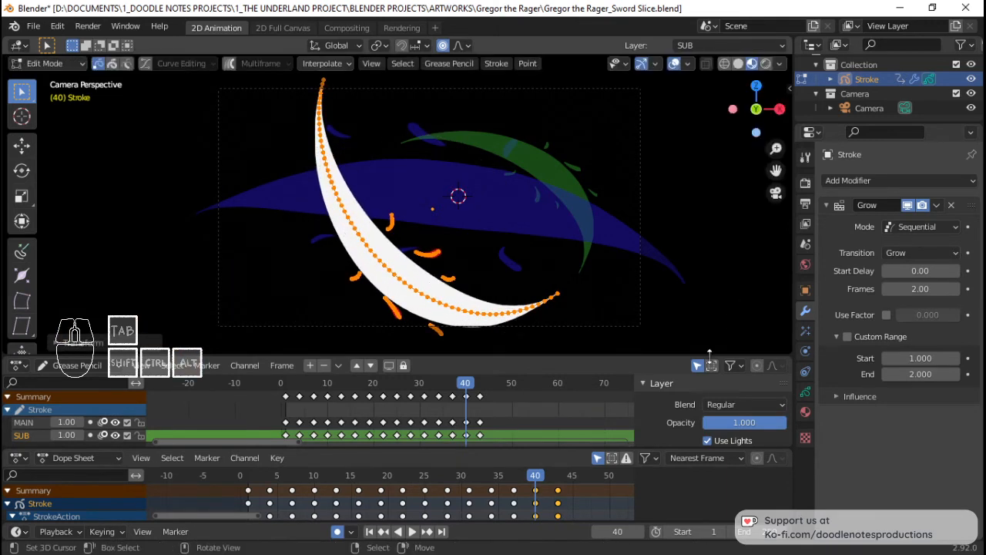
Go to frame 37, select all its slash strokes, and scale them up and thicken them.
{"action": "mouse_move", "coordinate": [515, 493]}
{"action": "left_mouse_down"}
{"action": "mouse_move", "coordinate": [528, 502]}
{"action": "mouse_move", "coordinate": [513, 501]}
{"action": "left_mouse_up"}
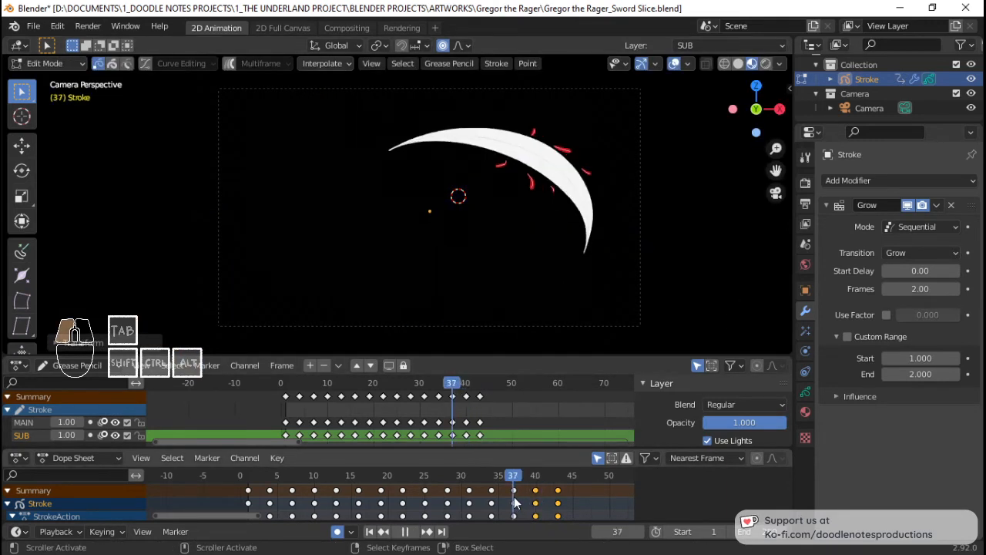
{"action": "key", "text": "a"}
{"action": "key", "text": "alt+s"}
{"action": "left_click", "coordinate": [625, 224]}
{"action": "key", "text": "s"}
{"action": "left_click", "coordinate": [677, 234]}
{"action": "key", "text": "alt+s"}
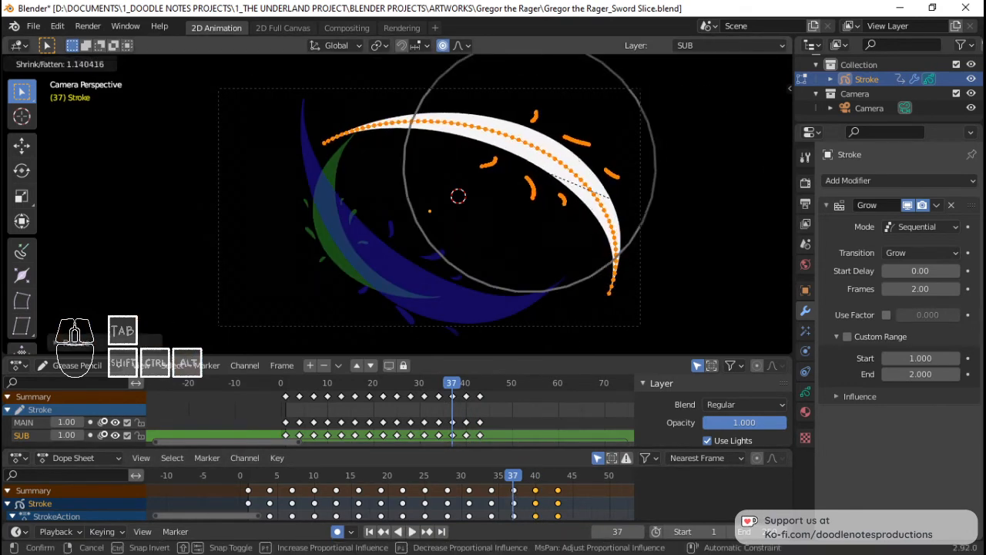
{"action": "left_click", "coordinate": [629, 206]}
Go to frame 34, select all its slash strokes, and thicken and enlarge them.
{"action": "left_click_drag", "start_coordinate": [498, 498], "coordinate": [491, 502]}
{"action": "key", "text": "a"}
{"action": "key", "text": "alt+s"}
{"action": "left_click", "coordinate": [553, 223]}
{"action": "key", "text": "s"}
{"action": "left_click", "coordinate": [580, 223]}
Return to Object Mode and play the animation from frame 25 onward to examine the enlarged slashes.
{"action": "left_click", "coordinate": [426, 500]}
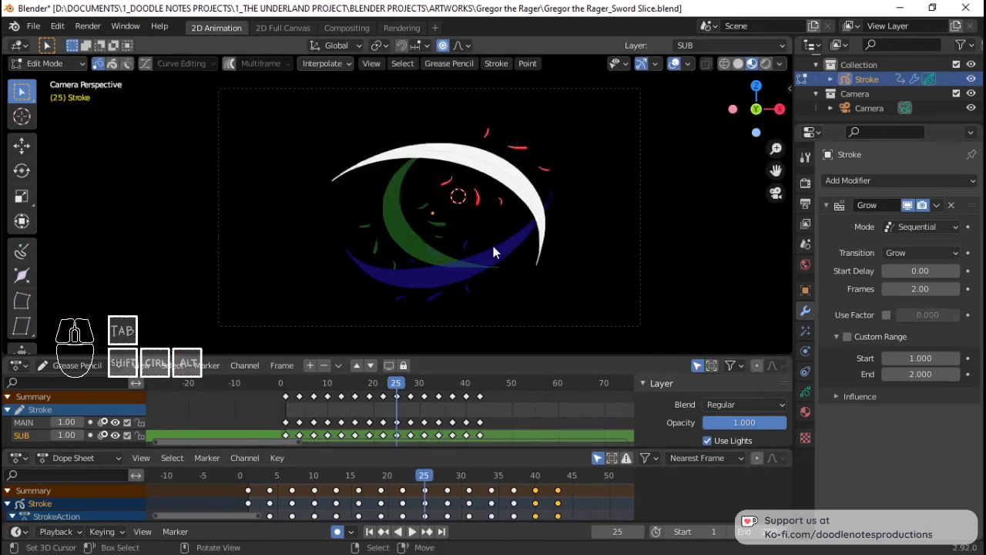
{"action": "key", "text": "Tab"}
{"action": "key", "text": "space"}
{"action": "key", "text": "space"}
{"action": "left_click", "coordinate": [467, 493]}
{"action": "key", "text": "space"}
{"action": "key", "text": "space"}
{"action": "left_click_drag", "start_coordinate": [535, 496], "coordinate": [580, 501]}
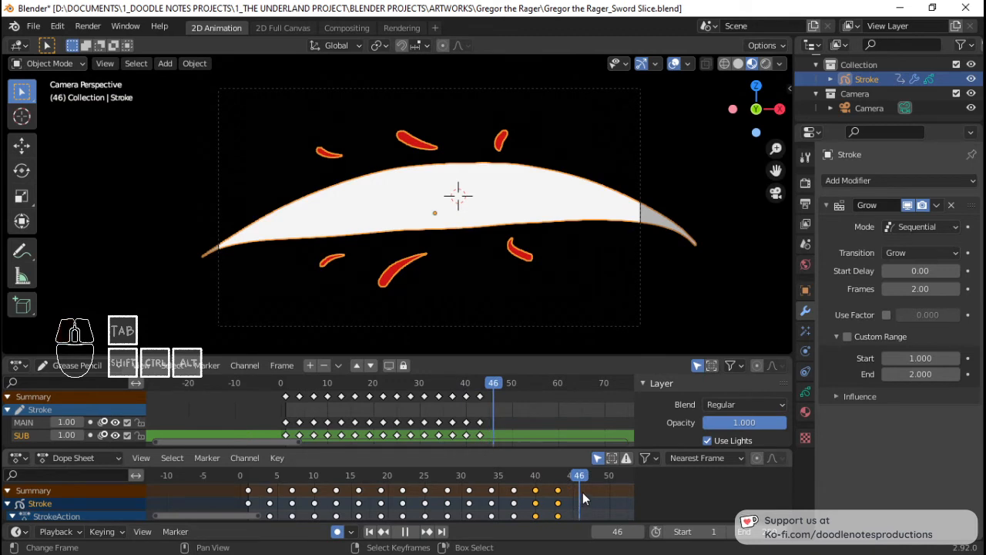
Compare the slashes around frames 40 and 43 in Object Mode and Edit Mode.
{"action": "left_click_drag", "start_coordinate": [582, 500], "coordinate": [559, 493]}
{"action": "key", "text": "Tab"}
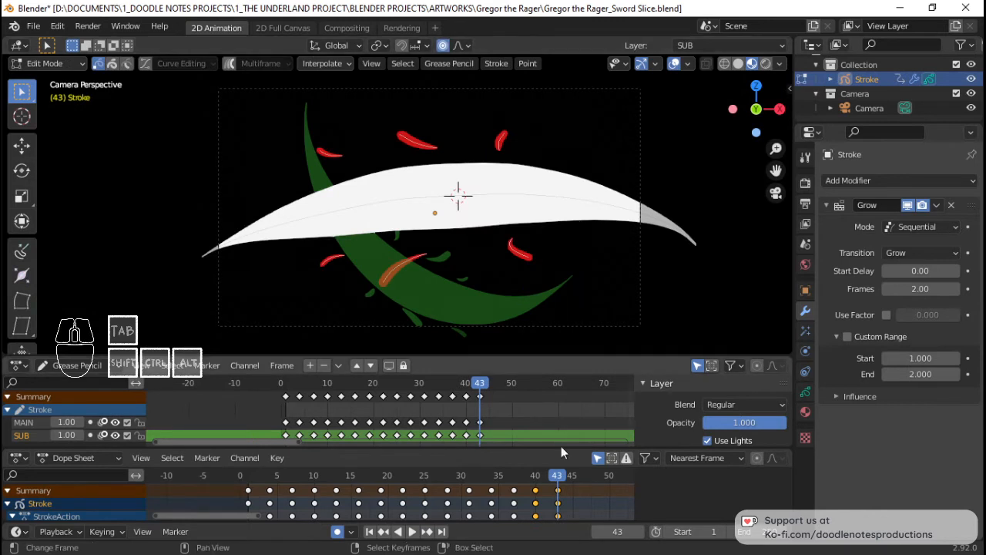
{"action": "key", "text": "Tab"}
{"action": "left_click_drag", "start_coordinate": [472, 408], "coordinate": [467, 408]}
{"action": "key", "text": "Tab"}
{"action": "key", "text": "Tab"}
{"action": "left_click", "coordinate": [480, 409]}
Scale all strokes on frame 43 down so the slash nearly fits within the camera frame, and adjust their thickness.
{"action": "key", "text": "Tab"}
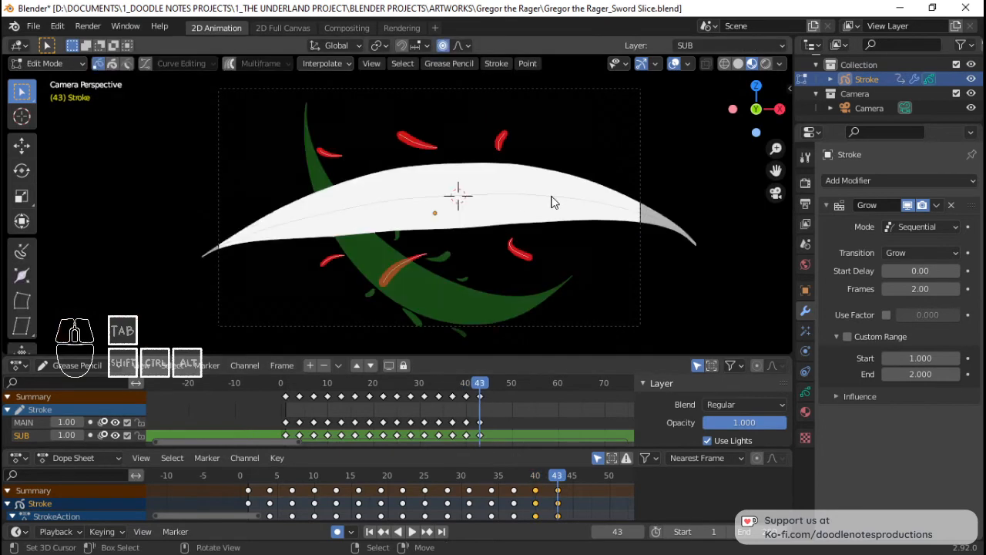
{"action": "key", "text": "a"}
{"action": "key", "text": "s"}
{"action": "left_click", "coordinate": [608, 208]}
{"action": "key", "text": "alt+s"}
{"action": "left_click", "coordinate": [589, 215]}
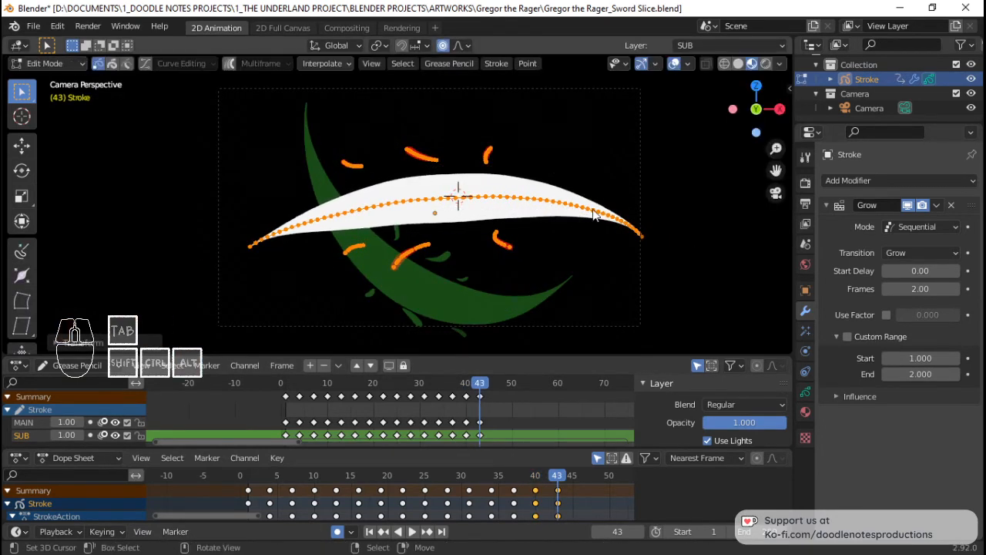
{"action": "key", "text": "alt+s"}
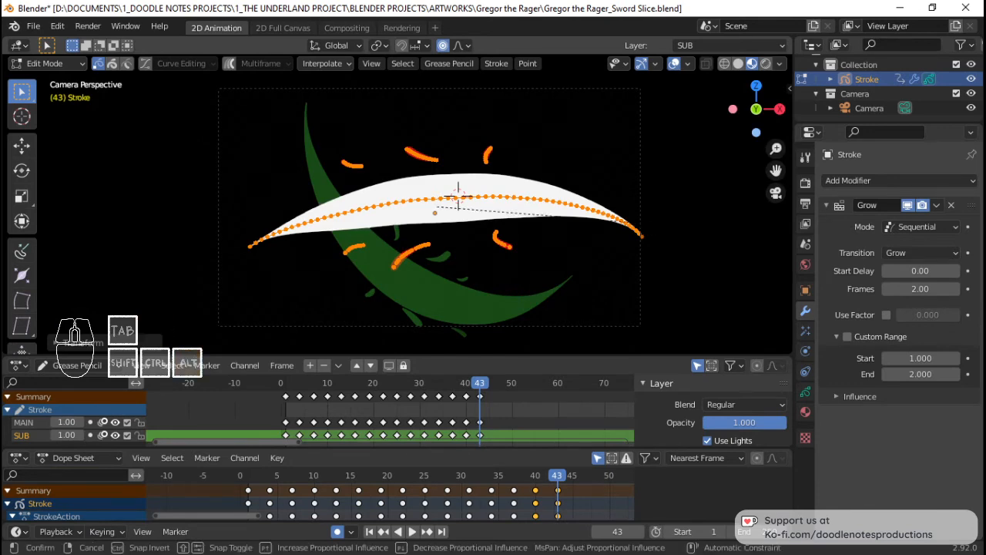
{"action": "left_click", "coordinate": [672, 234]}
Rotate the whole slash on frame 43 slightly counterclockwise and reposition it inside the camera frame.
{"action": "key", "text": "r"}
{"action": "key", "text": "g"}
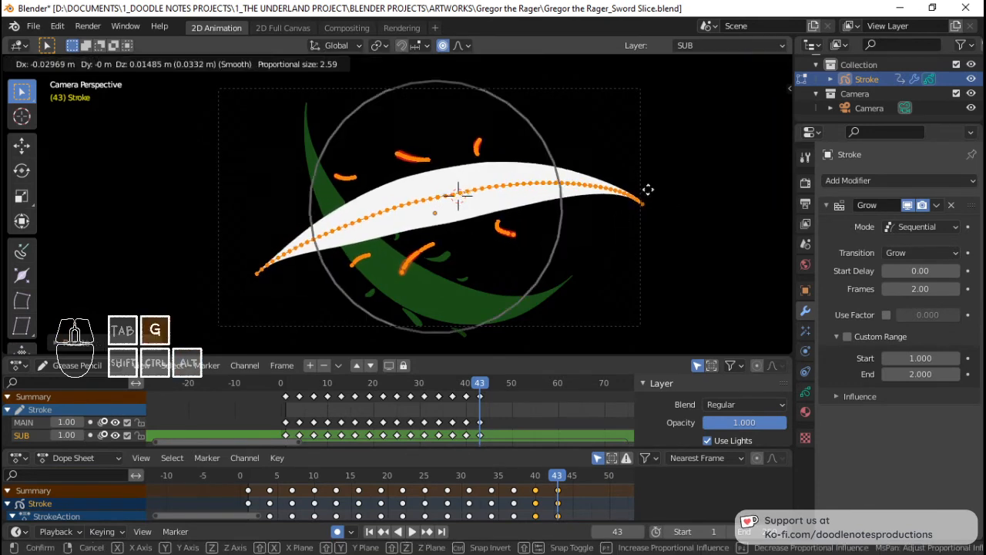
{"action": "key", "text": "r"}
{"action": "left_click", "coordinate": [640, 220]}
{"action": "key", "text": "g"}
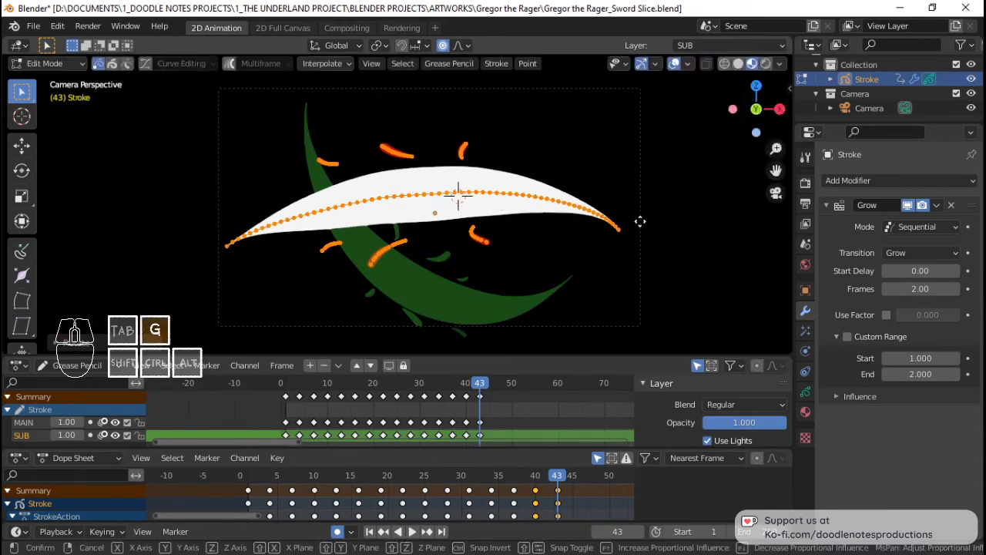
{"action": "left_click", "coordinate": [644, 226]}
Try to rotate the slash around its right tip point with proportional editing.
{"action": "left_click", "coordinate": [626, 234]}
{"action": "key", "text": "g"}
{"action": "key", "text": "r"}
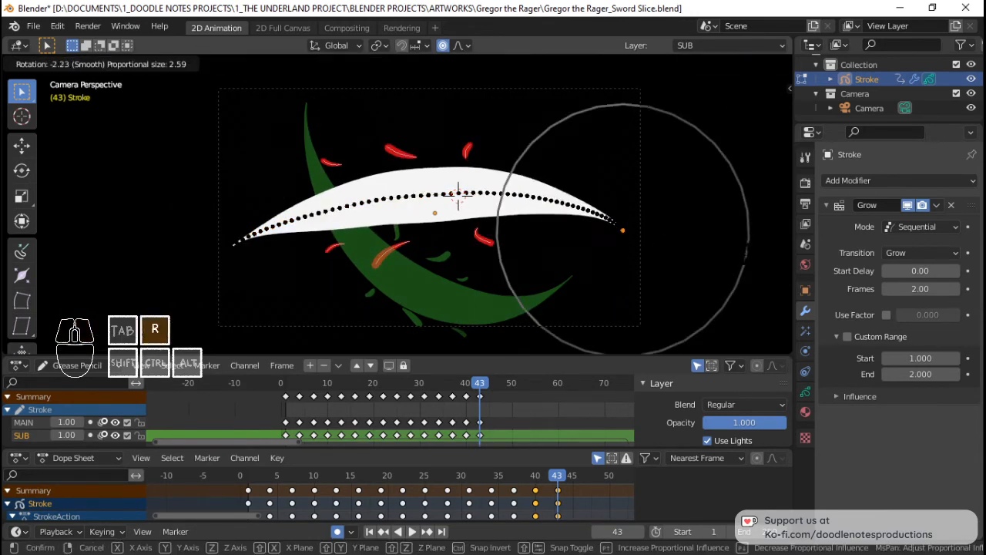
{"action": "left_click", "coordinate": [752, 245]}
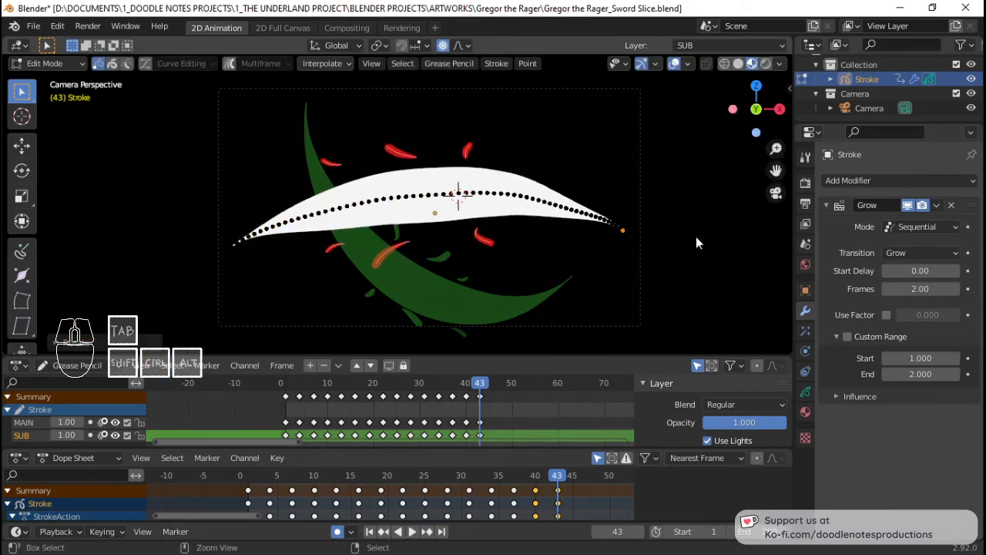
Select all strokes on frame 43 and nudge them to center the slash in the camera frame.
{"action": "key", "text": "a"}
{"action": "key", "text": "g"}
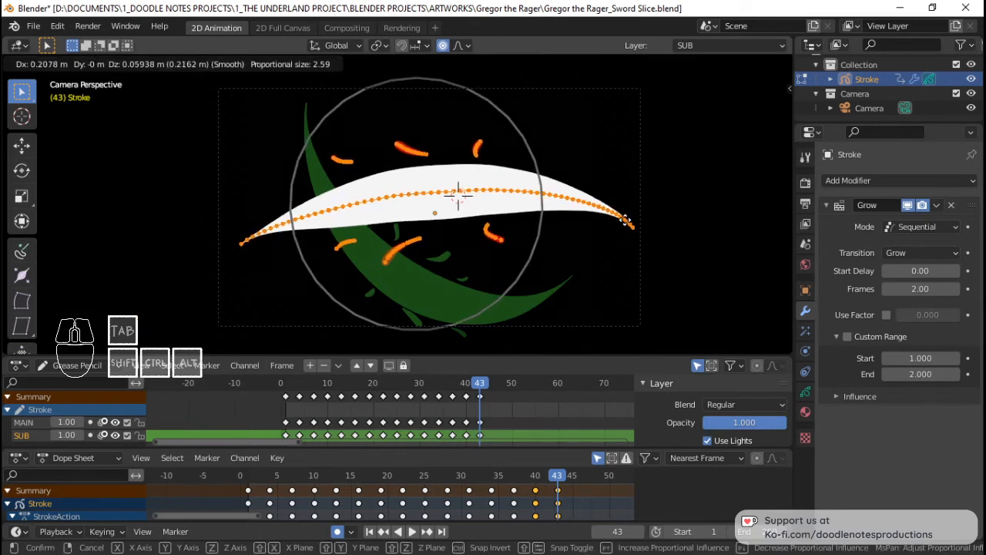
{"action": "left_click", "coordinate": [620, 222]}
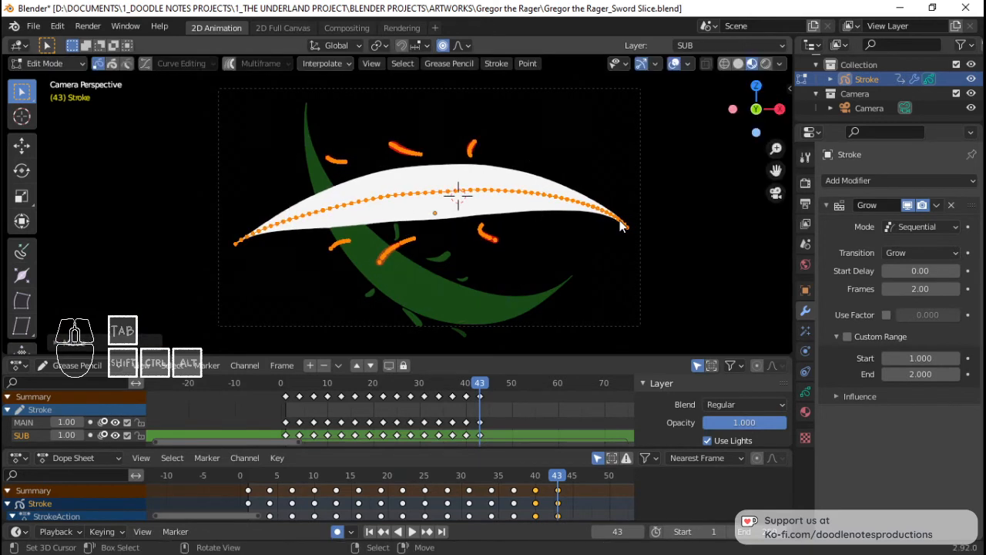
Leave stroke editing, save the file and play back the slashes up to frame 43.
{"action": "key", "text": "Tab"}
{"action": "key", "text": "ctrl+s"}
{"action": "key", "text": "space"}
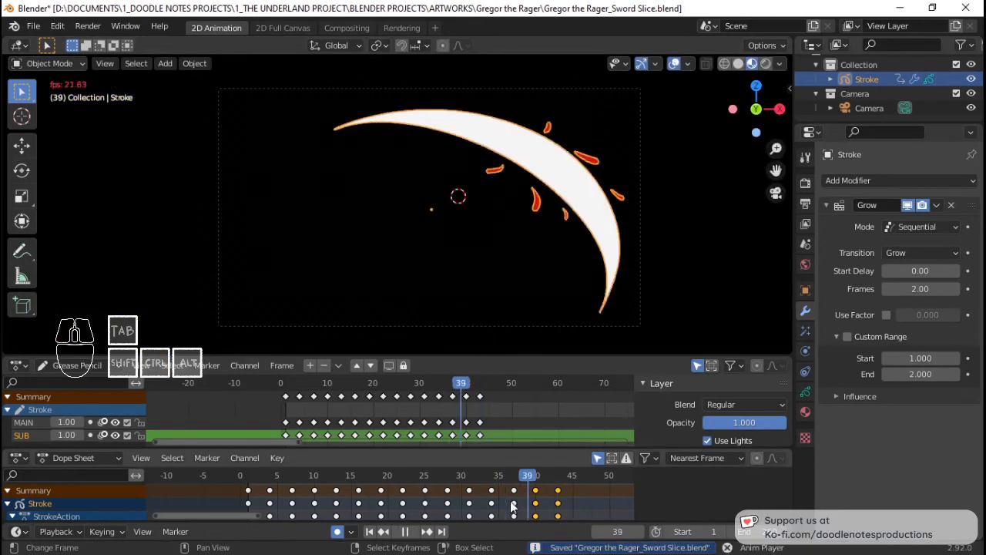
{"action": "left_click_drag", "start_coordinate": [508, 503], "coordinate": [557, 492]}
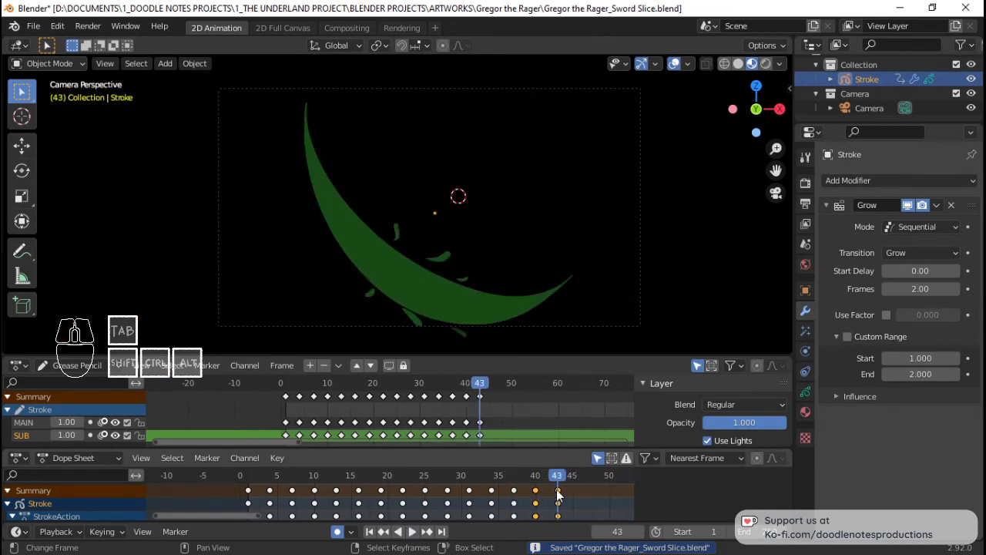
Go to frame 46 and place the 3D cursor below the final slash.
{"action": "key", "text": "Right"}
{"action": "key", "text": "Right"}
{"action": "key", "text": "Right"}
{"action": "key", "text": "Right"}
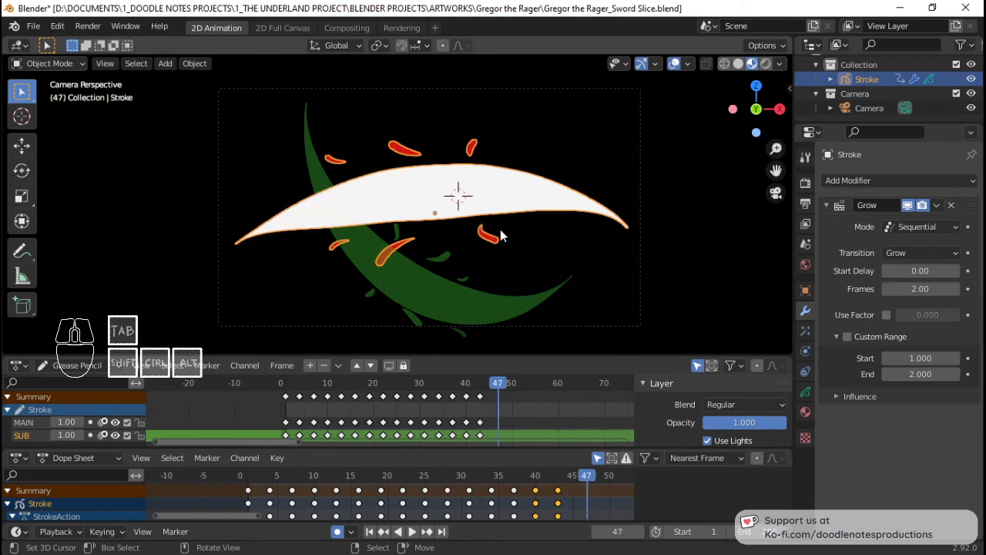
{"action": "key", "text": "Down"}
{"action": "key", "text": "Right"}
{"action": "key", "text": "Right"}
{"action": "key", "text": "Right"}
{"action": "right_click", "coordinate": [666, 236]}
{"action": "right_click", "coordinate": [485, 294], "text": "shift"}
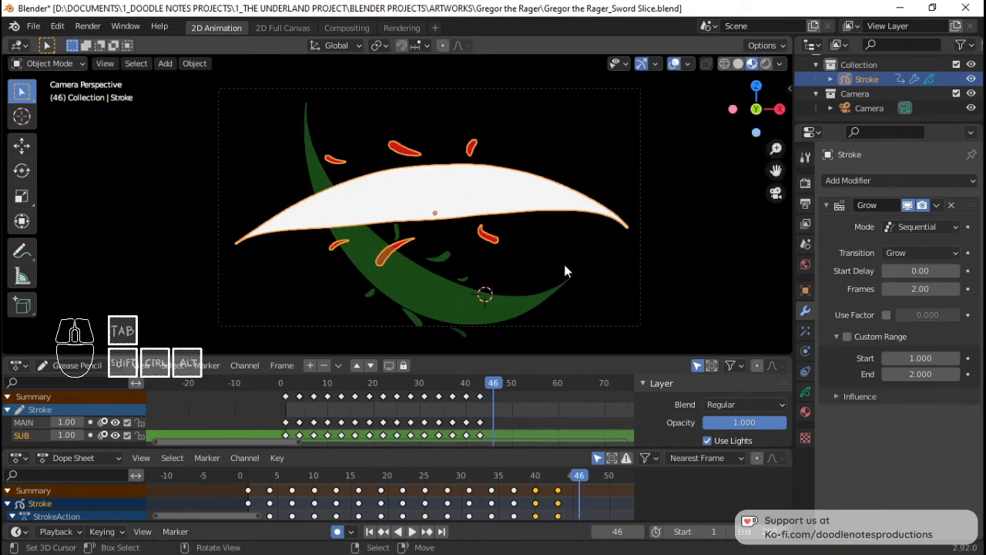
{"action": "key", "text": "r"}
{"action": "right_click", "coordinate": [654, 233]}
{"action": "key", "text": "r"}
{"action": "right_click", "coordinate": [654, 236]}
Set the pivot point to 3D Cursor, then rotate the stroke object slightly counterclockwise on frame 46 and adjust its position.
{"action": "key", "text": "period"}
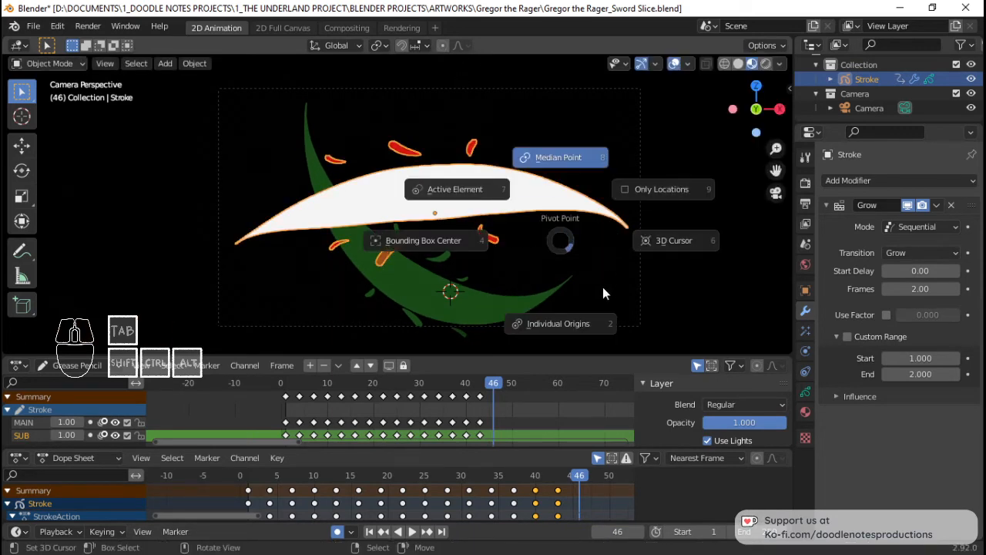
{"action": "left_click", "coordinate": [678, 245]}
{"action": "key", "text": "r"}
{"action": "left_click", "coordinate": [680, 218]}
{"action": "key", "text": "r"}
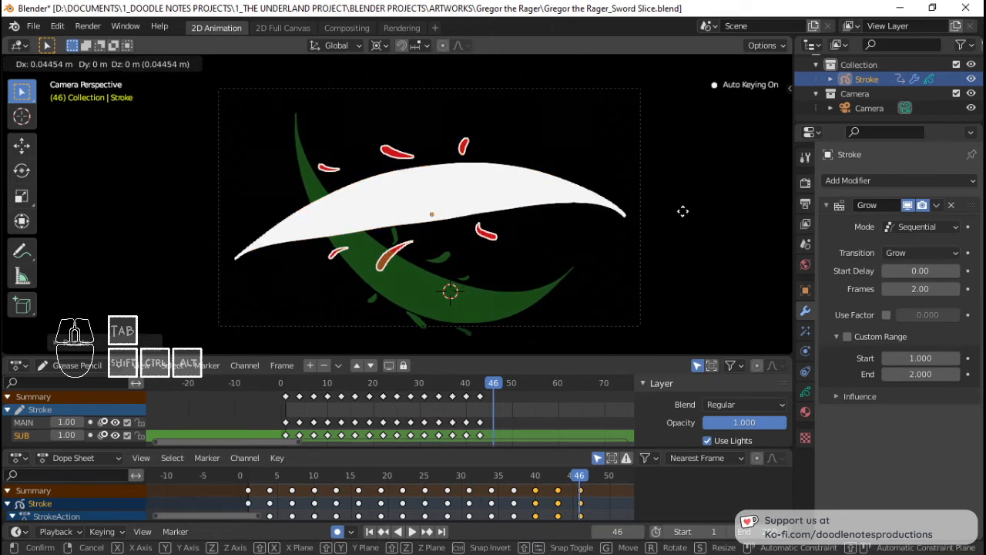
{"action": "left_click", "coordinate": [683, 210]}
Play back the final slash's rotation between frames 43 and 46 and save the file.
{"action": "key", "text": "space"}
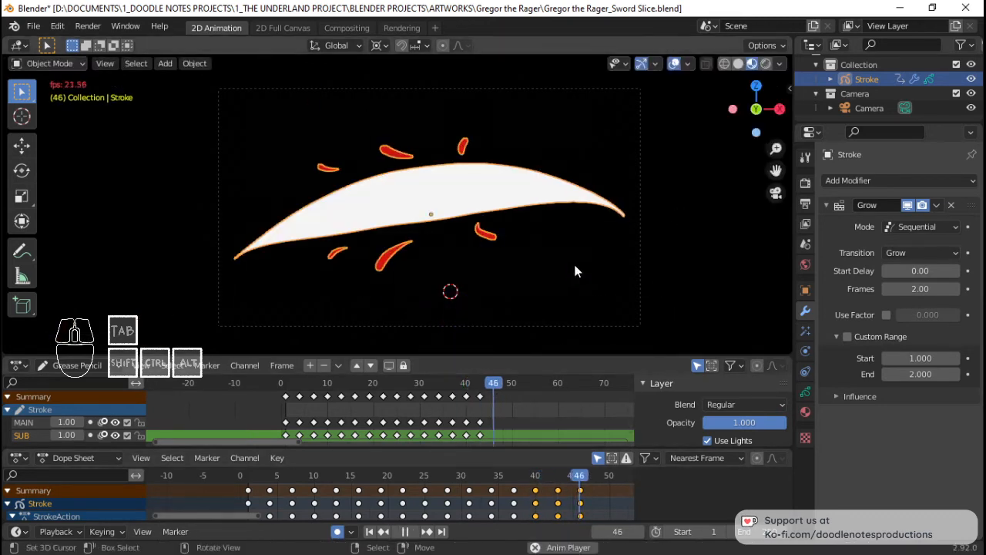
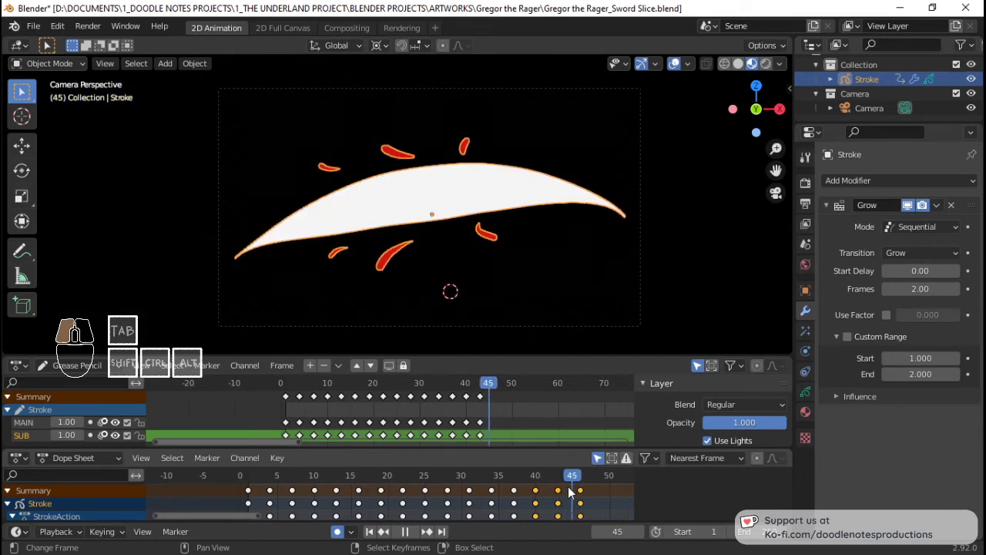
{"action": "mouse_move", "coordinate": [568, 487]}
{"action": "left_mouse_down"}
{"action": "mouse_move", "coordinate": [559, 487]}
{"action": "mouse_move", "coordinate": [578, 487]}
{"action": "left_mouse_up"}
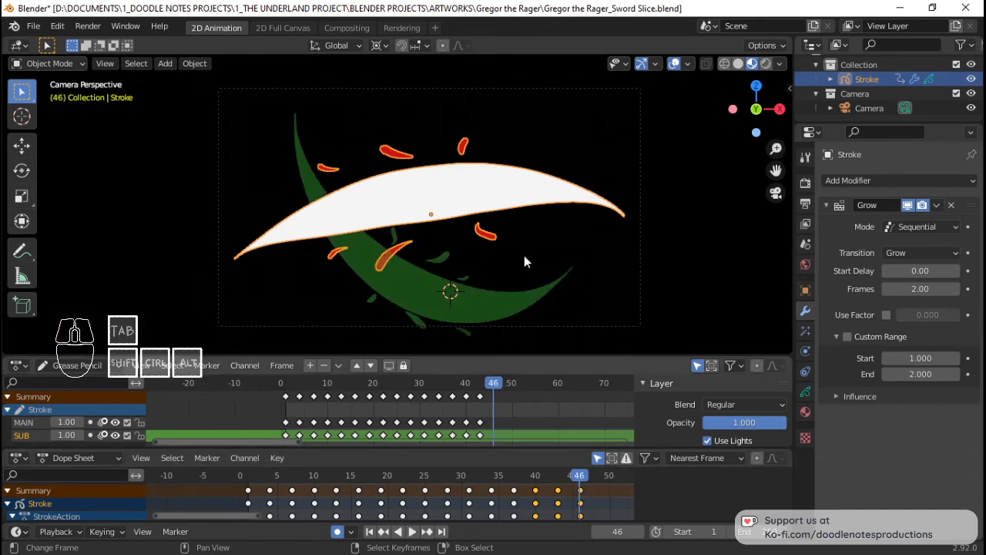
{"action": "key", "text": "ctrl+s"}
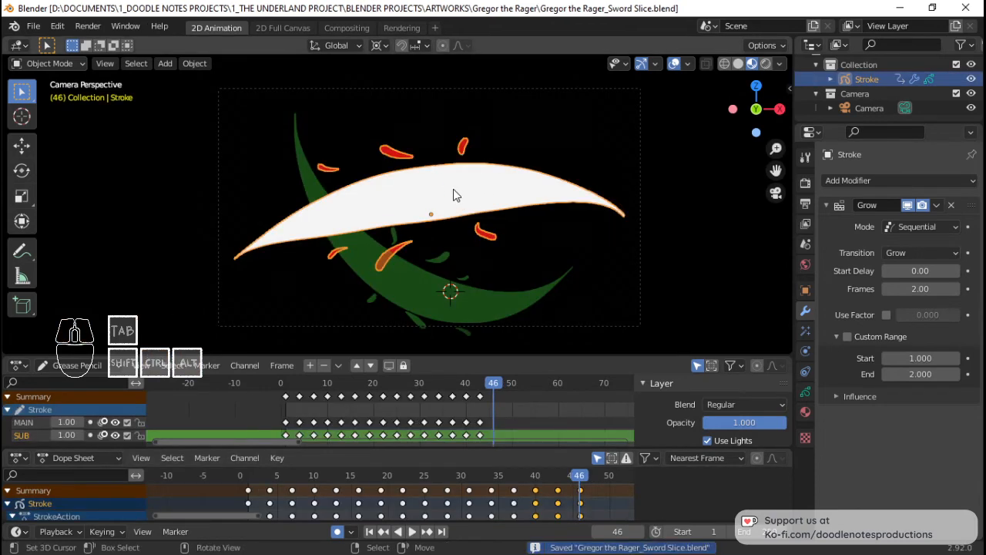
Nudge all strokes on frame 43 slightly to the right within the camera frame and play the animation back.
{"action": "key", "text": "Tab"}
{"action": "key", "text": "Tab"}
{"action": "left_click", "coordinate": [479, 383]}
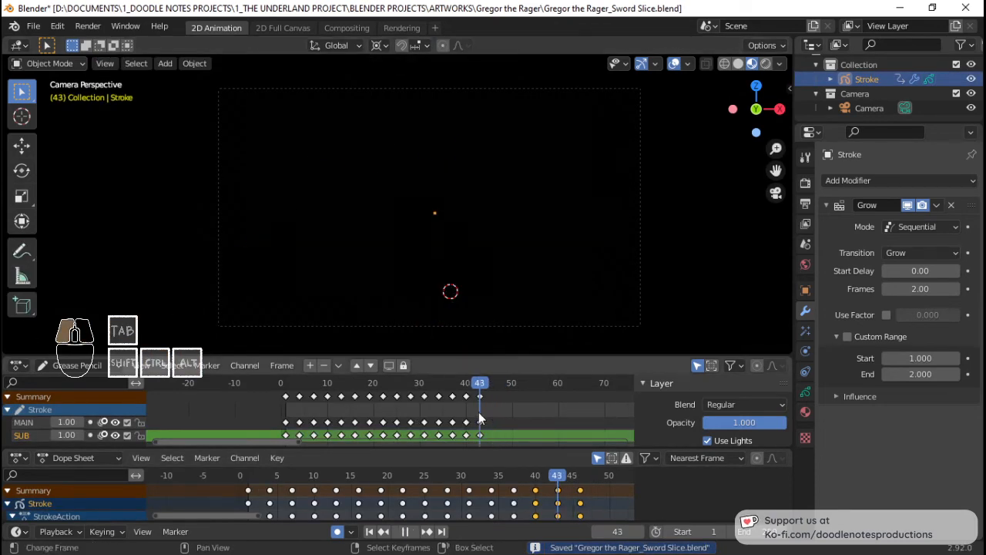
{"action": "key", "text": "Tab"}
{"action": "key", "text": "a"}
{"action": "key", "text": "g"}
{"action": "left_click", "coordinate": [516, 192]}
{"action": "key", "text": "Tab"}
{"action": "key", "text": "space"}
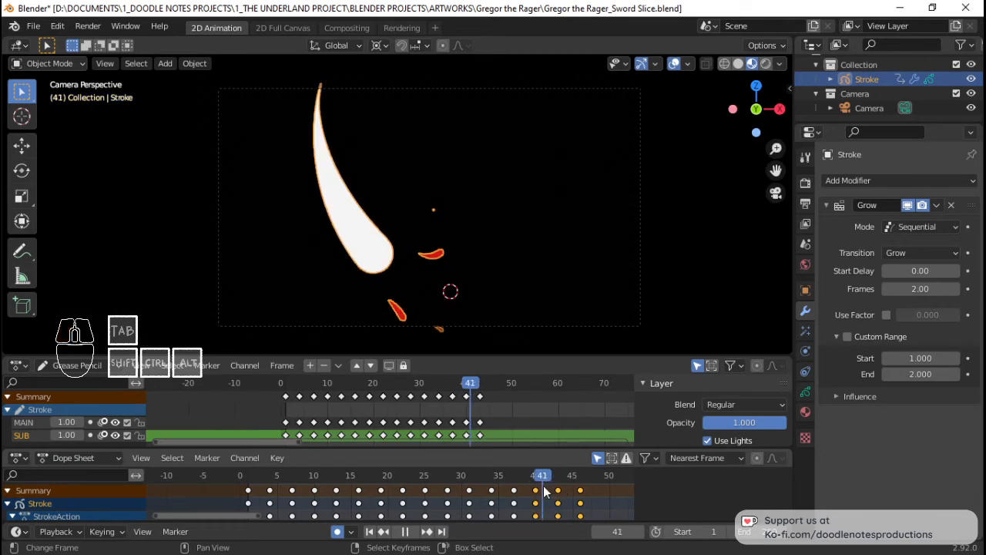
Lower the MAIN layer's opacity to 0.149 and hide the viewport overlays.
{"action": "key", "text": "space"}
{"action": "left_click", "coordinate": [805, 412]}
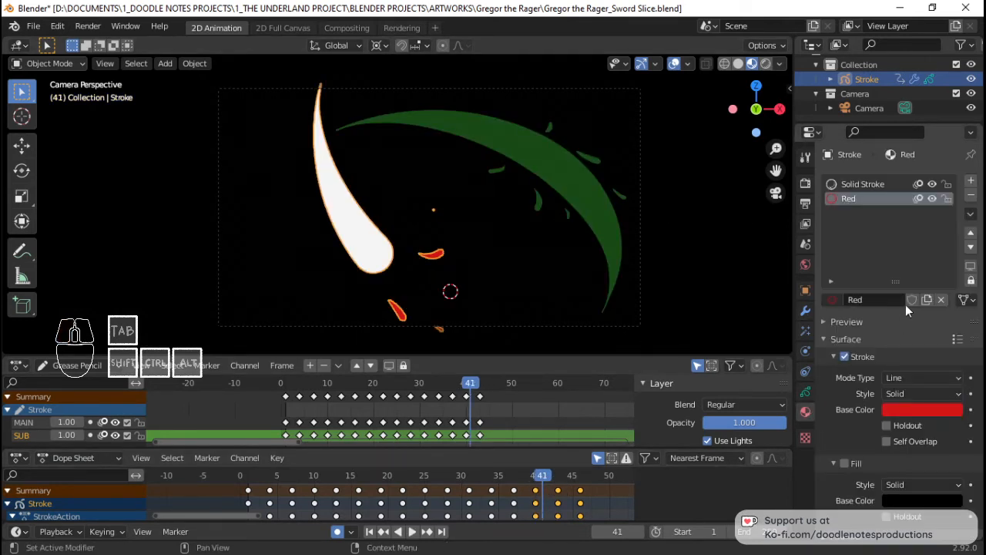
{"action": "left_click", "coordinate": [873, 186]}
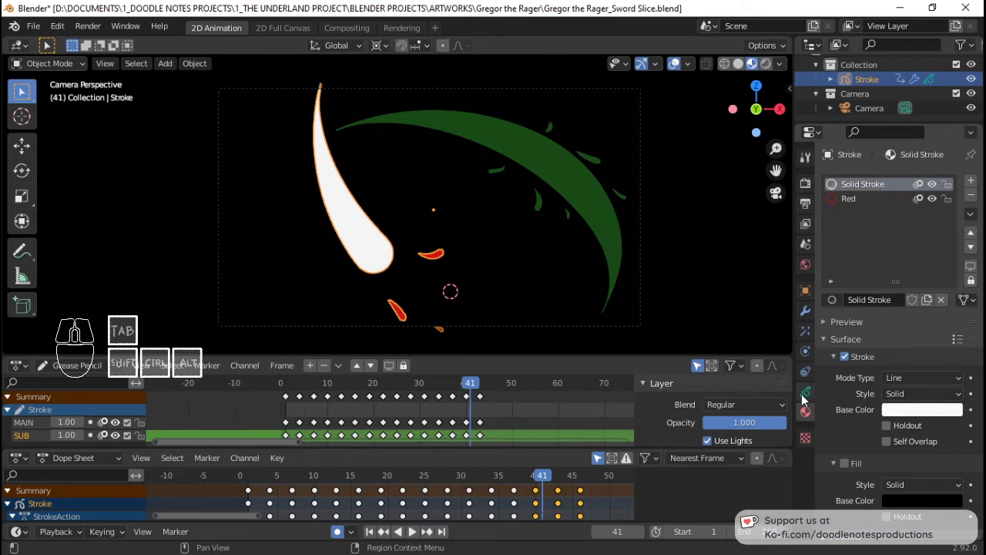
{"action": "left_click", "coordinate": [805, 393]}
{"action": "left_click", "coordinate": [855, 227]}
{"action": "left_click_drag", "start_coordinate": [941, 376], "coordinate": [874, 376]}
{"action": "left_click", "coordinate": [515, 186]}
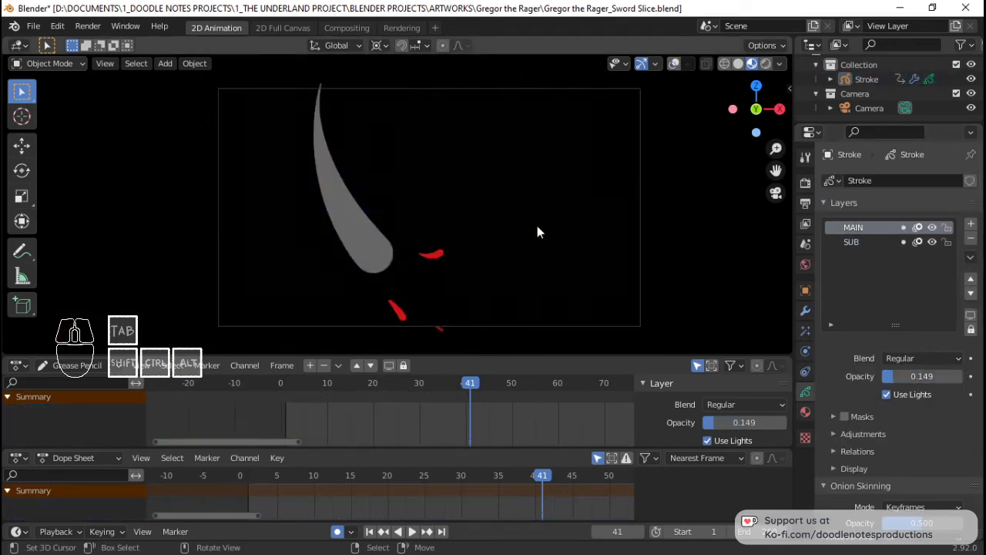
Play back and scrub the animation to examine how the slashes look with the dimmed MAIN layer.
{"action": "key", "text": "space"}
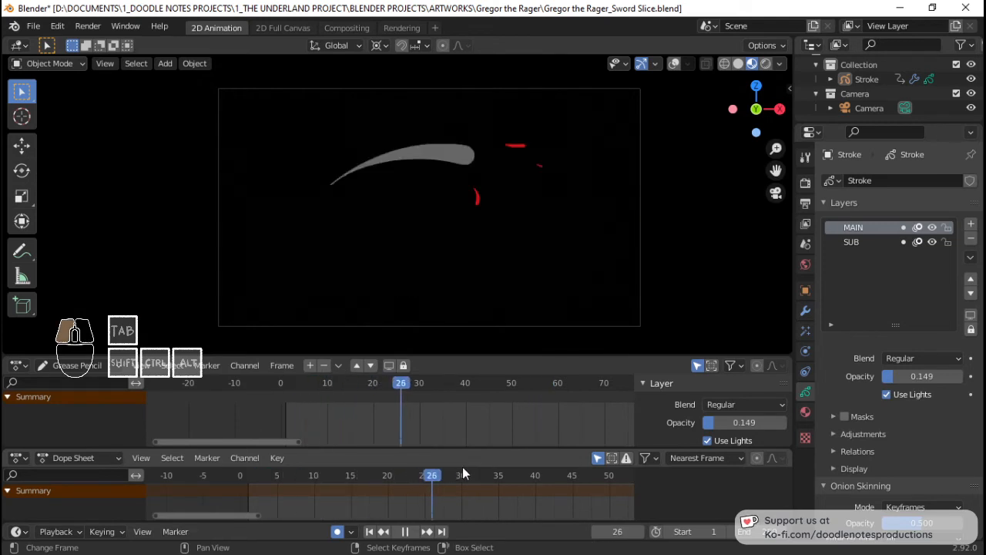
{"action": "left_click_drag", "start_coordinate": [529, 466], "coordinate": [576, 466]}
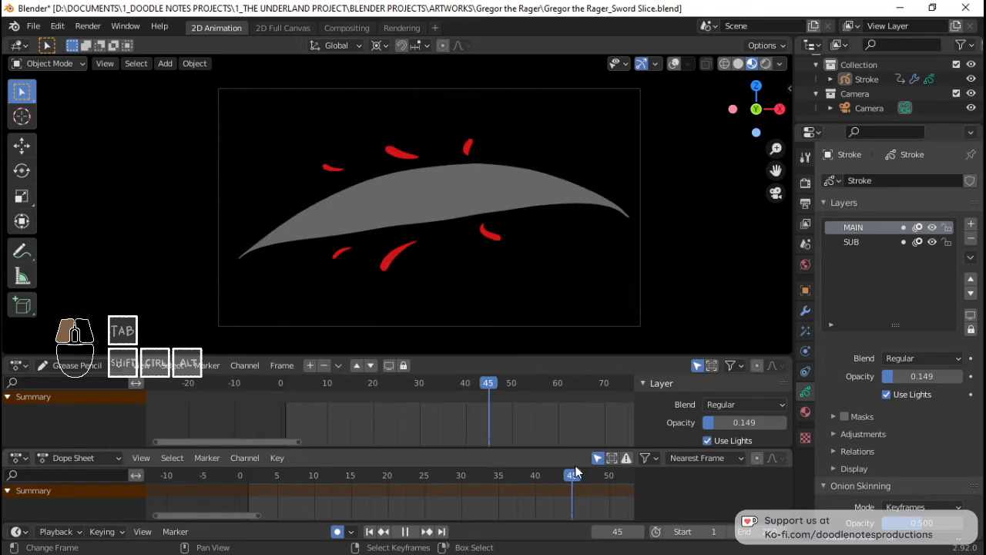
{"action": "left_click", "coordinate": [248, 495]}
{"action": "key", "text": "space"}
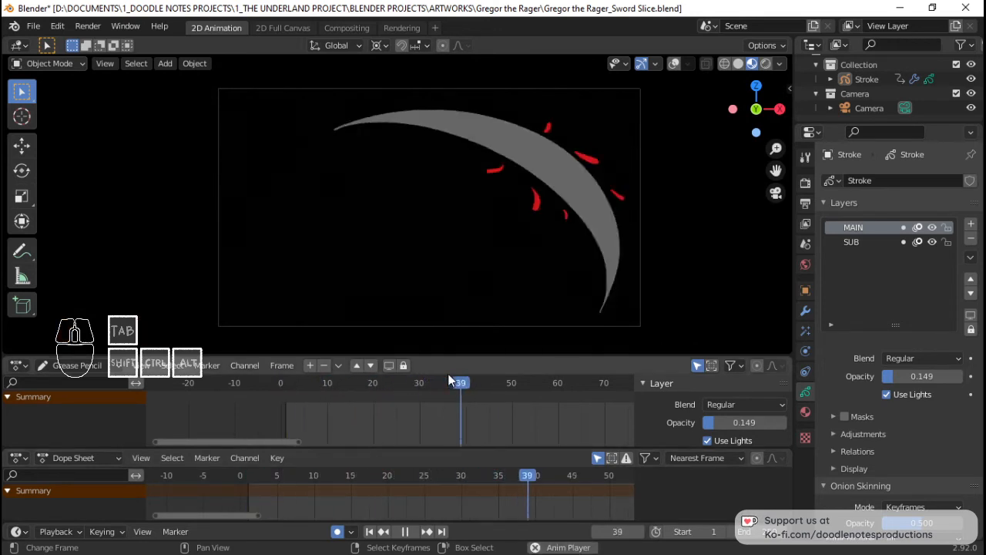
{"action": "key", "text": "space"}
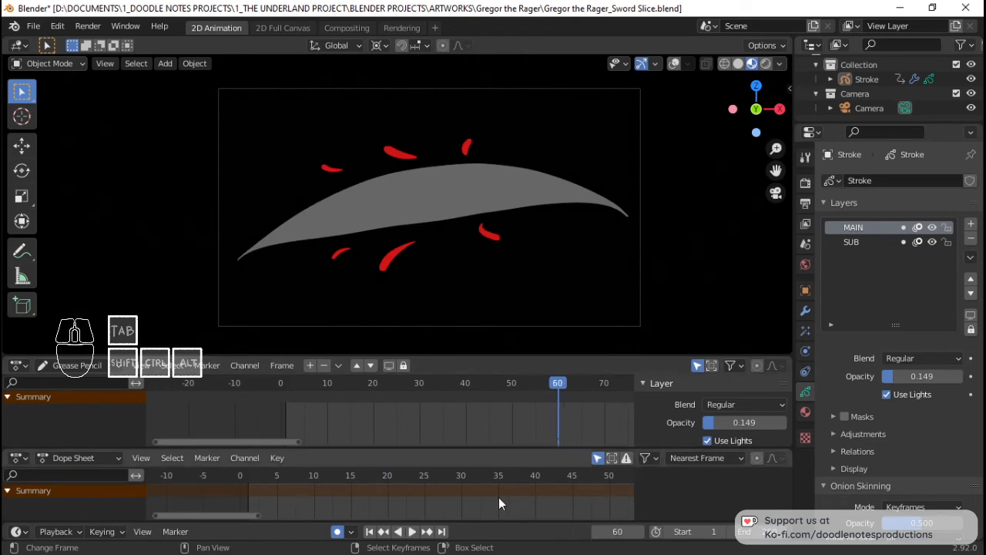
{"action": "left_click_drag", "start_coordinate": [469, 504], "coordinate": [574, 488]}
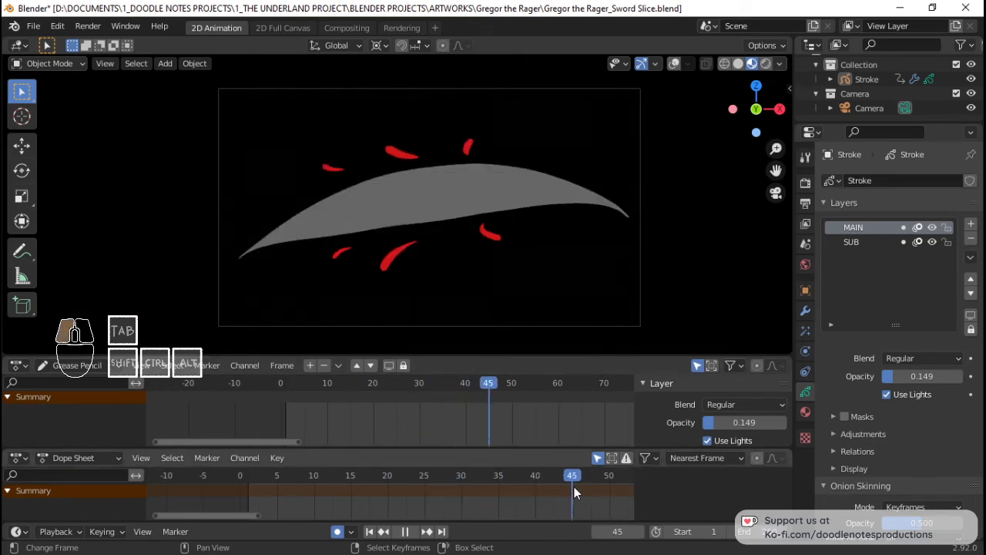
{"action": "left_click", "coordinate": [487, 208]}
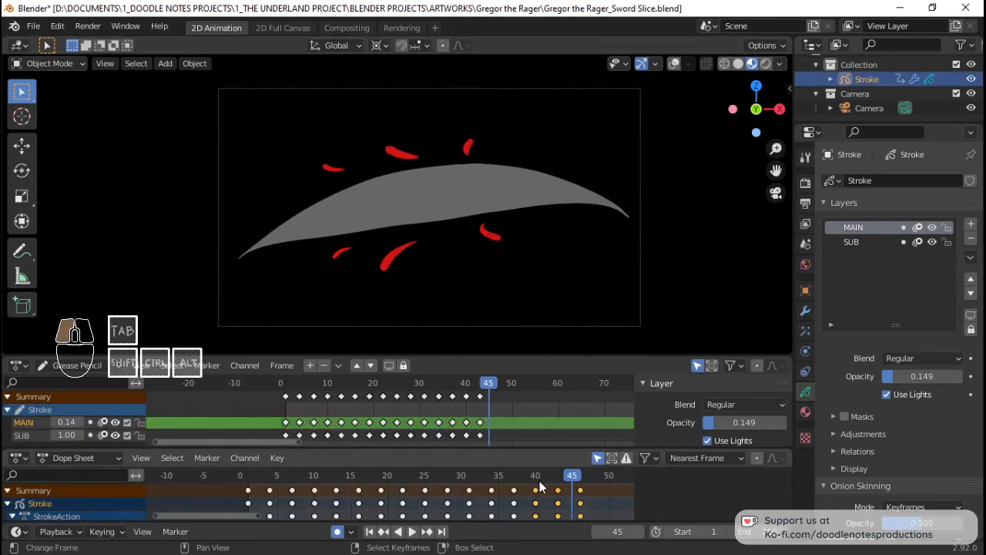
{"action": "key", "text": "space"}
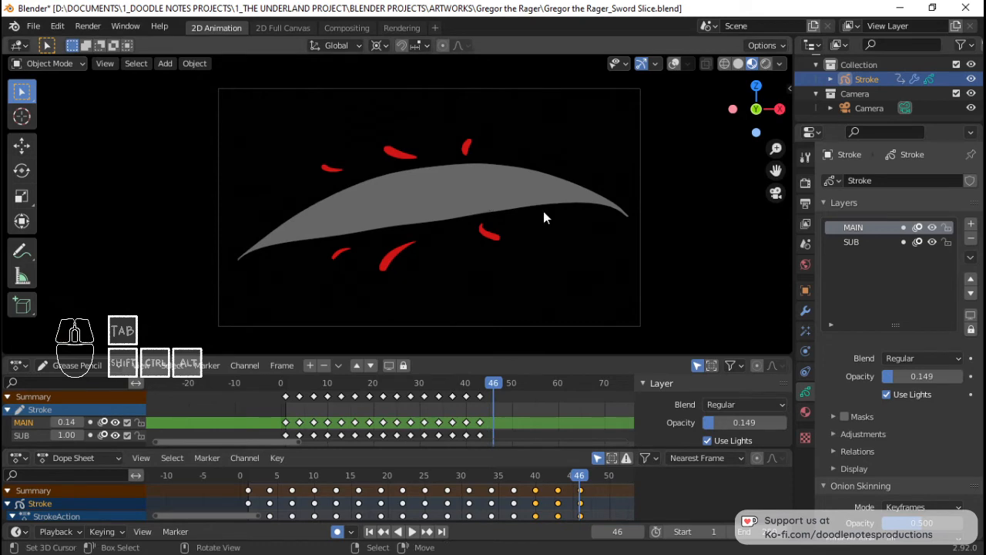
Show the viewport overlays again, select the camera and insert a Location & Rotation keyframe on frame 46.
{"action": "key", "text": "shift+alt+z"}
{"action": "key", "text": "z"}
{"action": "key", "text": "Escape"}
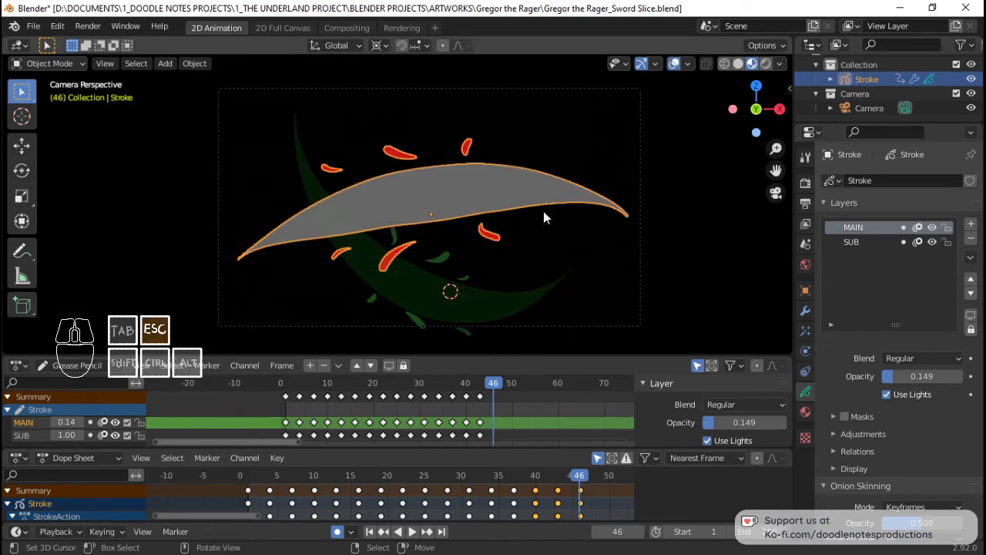
{"action": "left_click", "coordinate": [641, 215]}
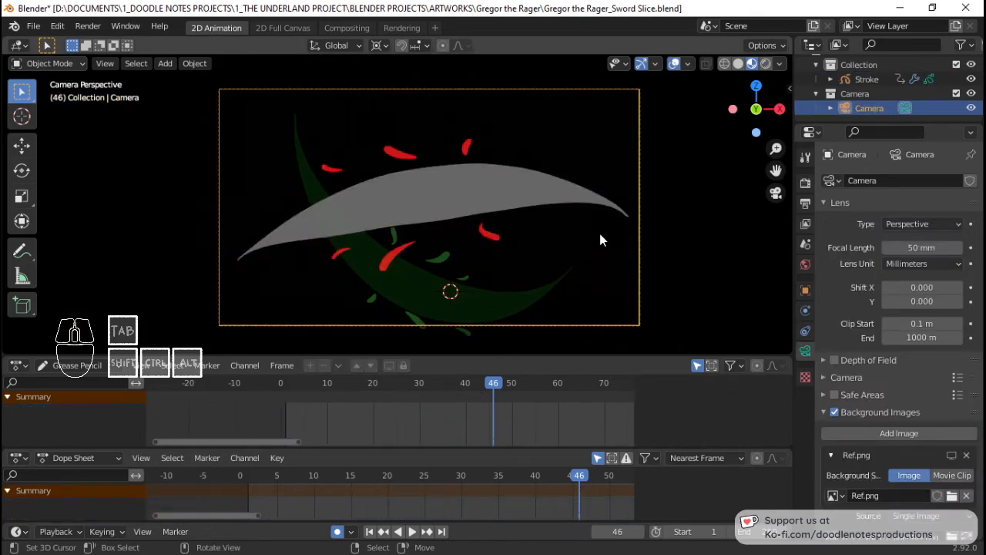
{"action": "key", "text": "i"}
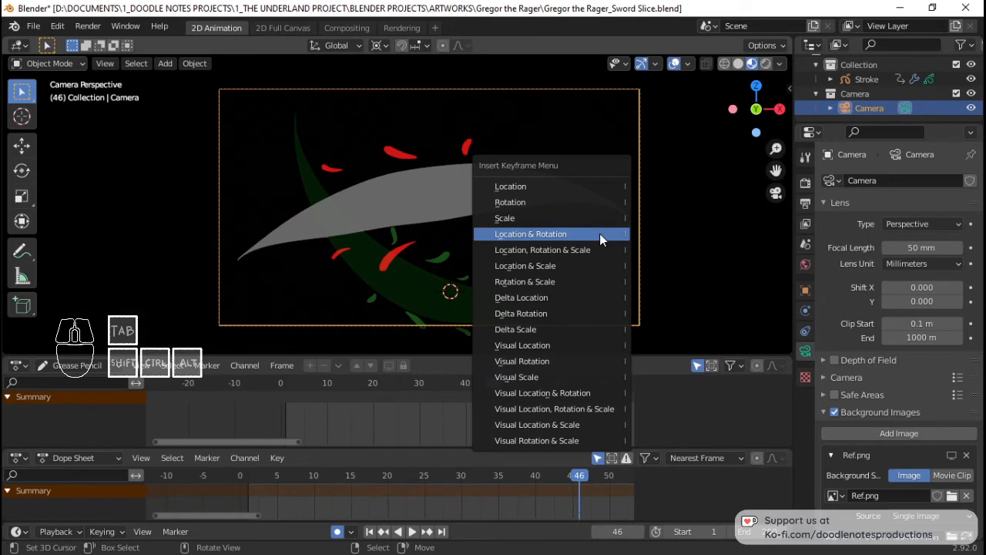
{"action": "left_click", "coordinate": [587, 232]}
Go to frame 65 and move the camera forward along its local Z axis toward the slash.
{"action": "left_click", "coordinate": [532, 501]}
{"action": "key", "text": "space"}
{"action": "key", "text": "space"}
{"action": "middle_click_drag", "start_coordinate": [562, 504], "coordinate": [458, 505]}
{"action": "left_click", "coordinate": [457, 505]}
{"action": "key", "text": "space"}
{"action": "key", "text": "space"}
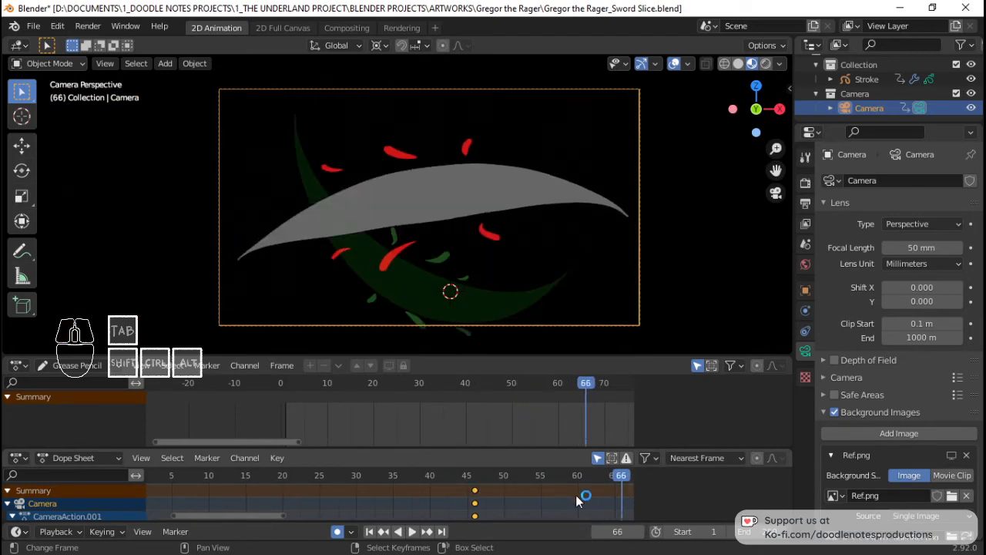
{"action": "left_click", "coordinate": [533, 497]}
{"action": "key", "text": "space"}
{"action": "key", "text": "g"}
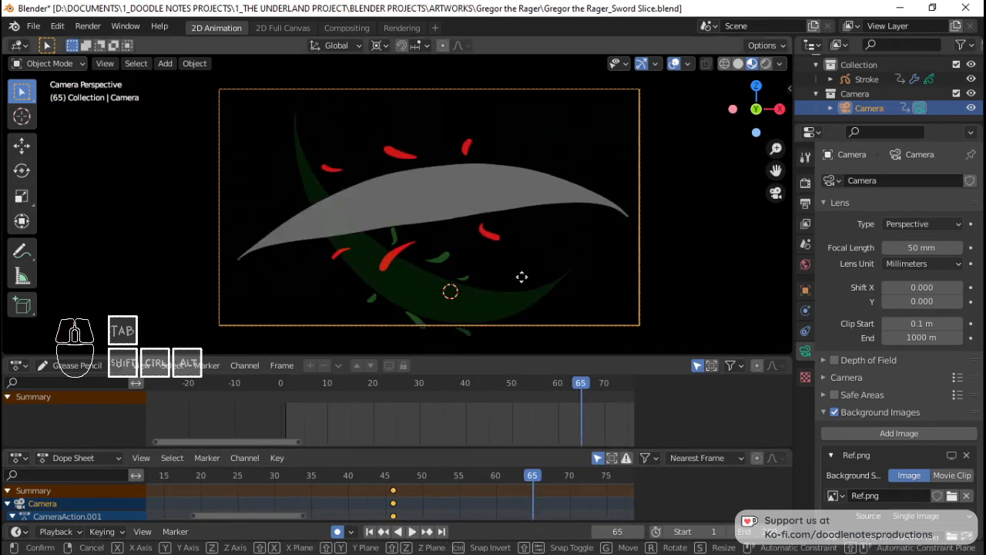
{"action": "key", "text": "z"}
{"action": "key", "text": "z"}
{"action": "left_click", "coordinate": [521, 226]}
Raise the camera along global Z and push it in further on frame 65 until the slash fills the camera frame.
{"action": "key", "text": "g"}
{"action": "key", "text": "z"}
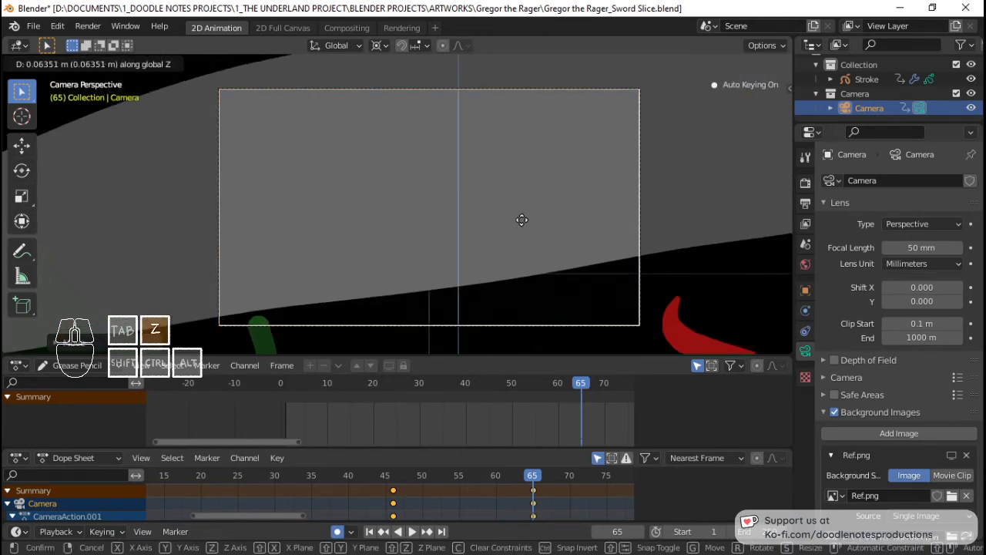
{"action": "left_click", "coordinate": [523, 206]}
{"action": "key", "text": "g"}
{"action": "key", "text": "z"}
{"action": "key", "text": "z"}
{"action": "left_click", "coordinate": [531, 181]}
{"action": "key", "text": "g"}
{"action": "key", "text": "z"}
{"action": "right_click", "coordinate": [531, 185]}
{"action": "key", "text": "g"}
{"action": "key", "text": "z"}
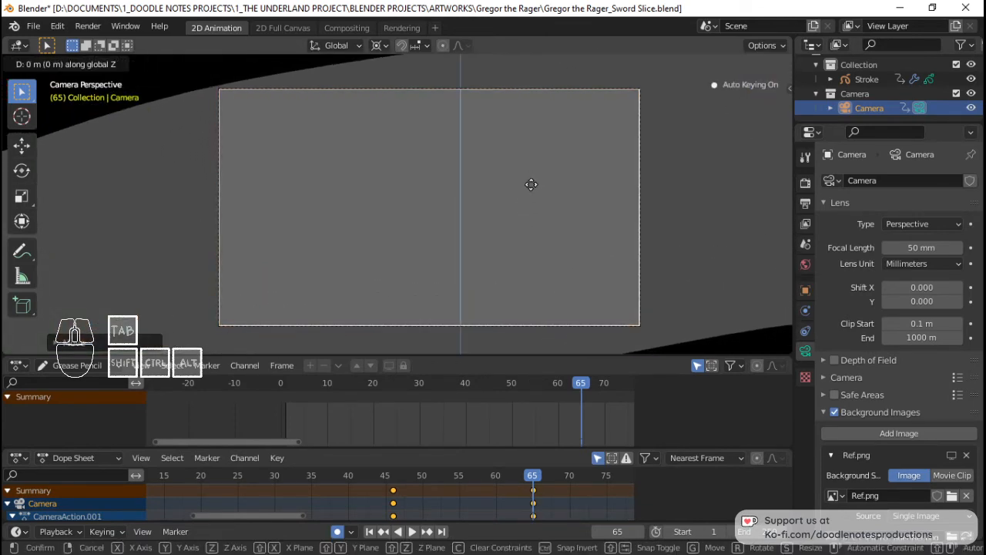
{"action": "left_click", "coordinate": [532, 187]}
Preview the camera push-in and change the interpolation between the camera keyframes on frames 46 and 65 to a slower start.
{"action": "left_click", "coordinate": [369, 500]}
{"action": "key", "text": "space"}
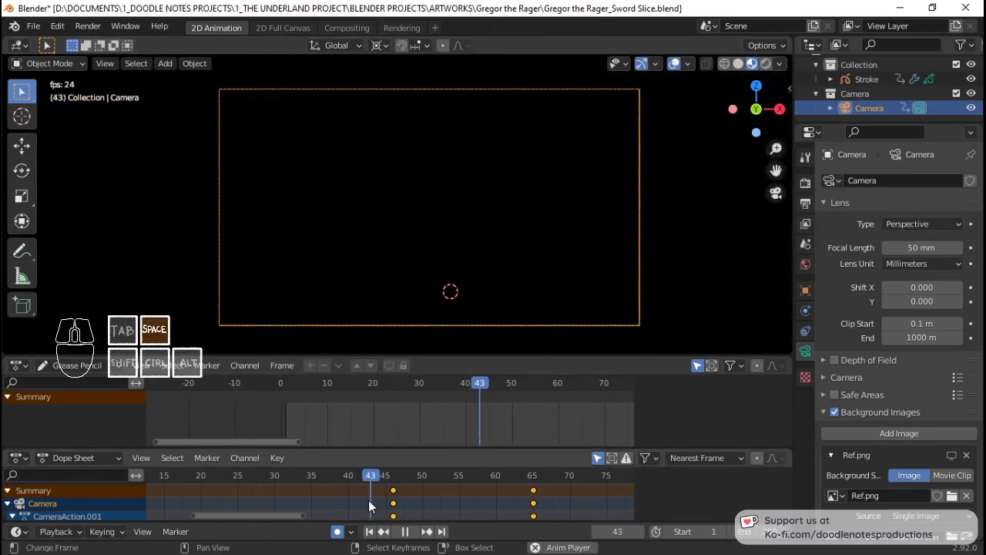
{"action": "left_click", "coordinate": [412, 498]}
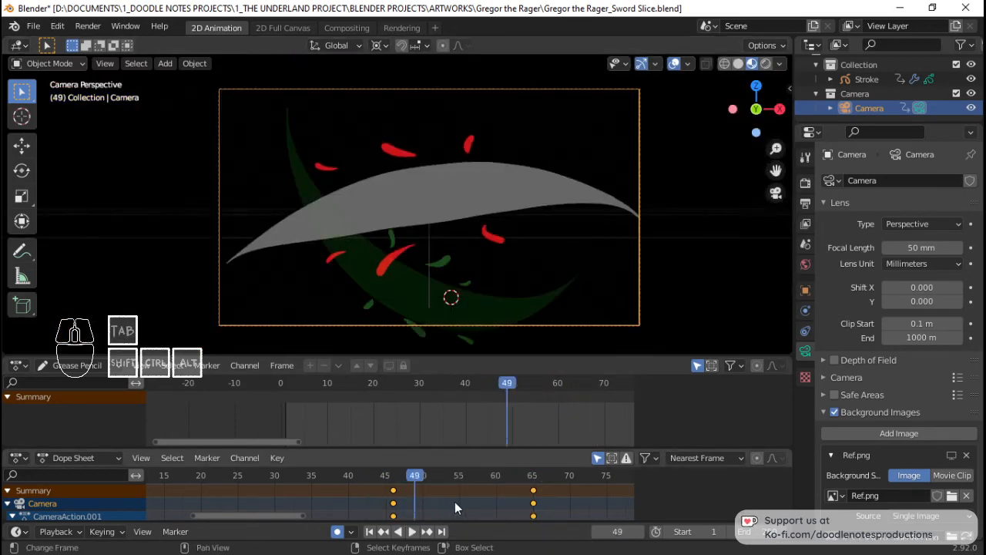
{"action": "key", "text": "t"}
{"action": "left_click", "coordinate": [325, 524]}
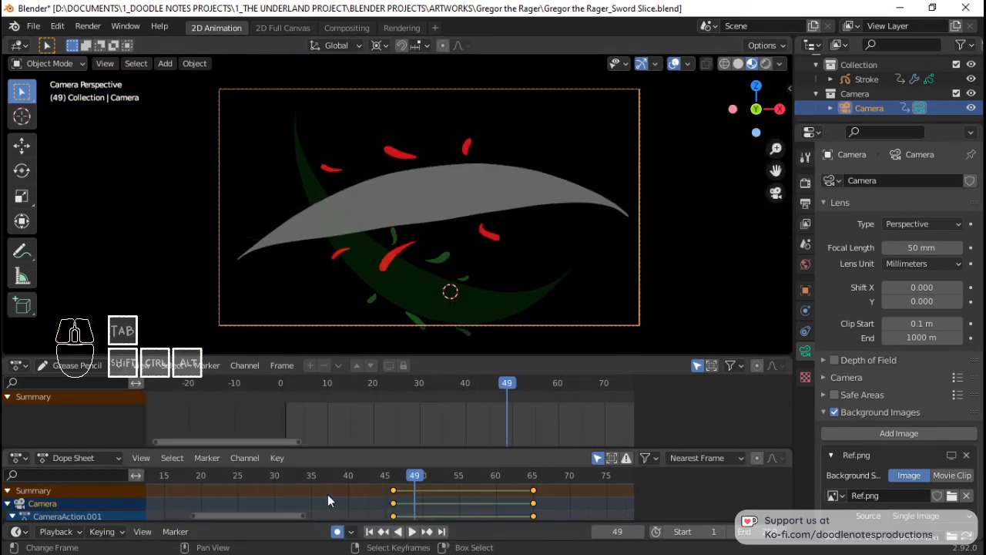
{"action": "key", "text": "space"}
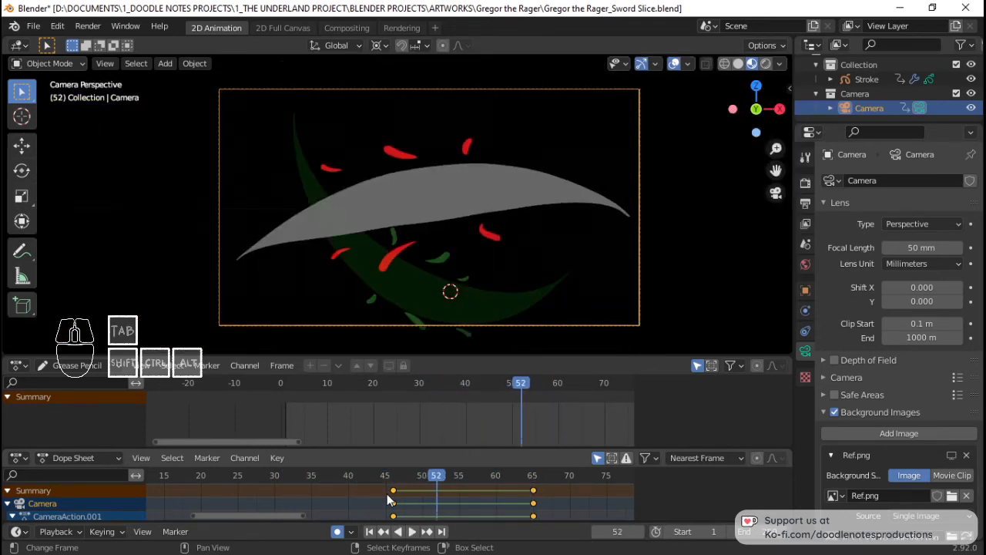
Move the camera's first keyframe to frame 44 and play back the push-in.
{"action": "left_click", "coordinate": [286, 501]}
{"action": "key", "text": "space"}
{"action": "key", "text": "space"}
{"action": "left_click_drag", "start_coordinate": [326, 499], "coordinate": [379, 498]}
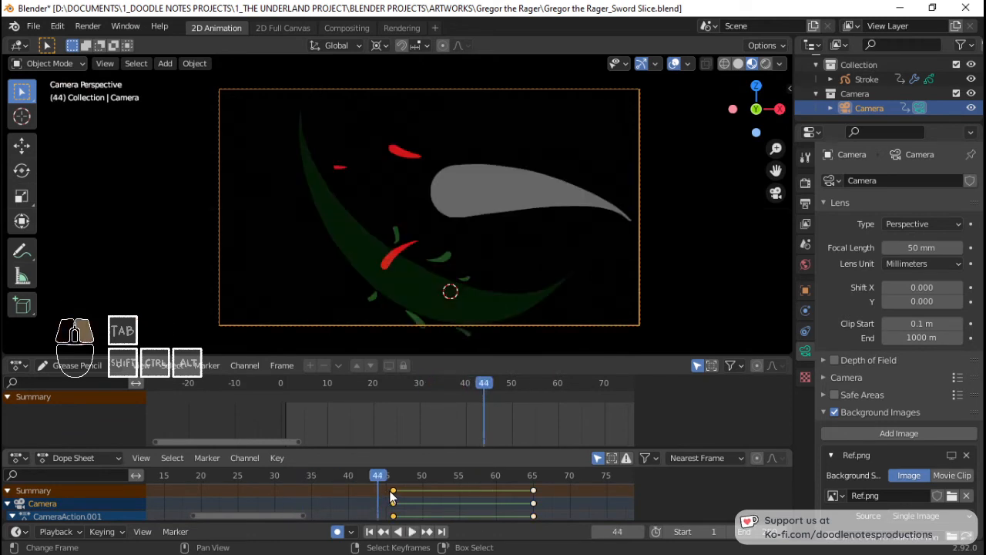
{"action": "key", "text": "space"}
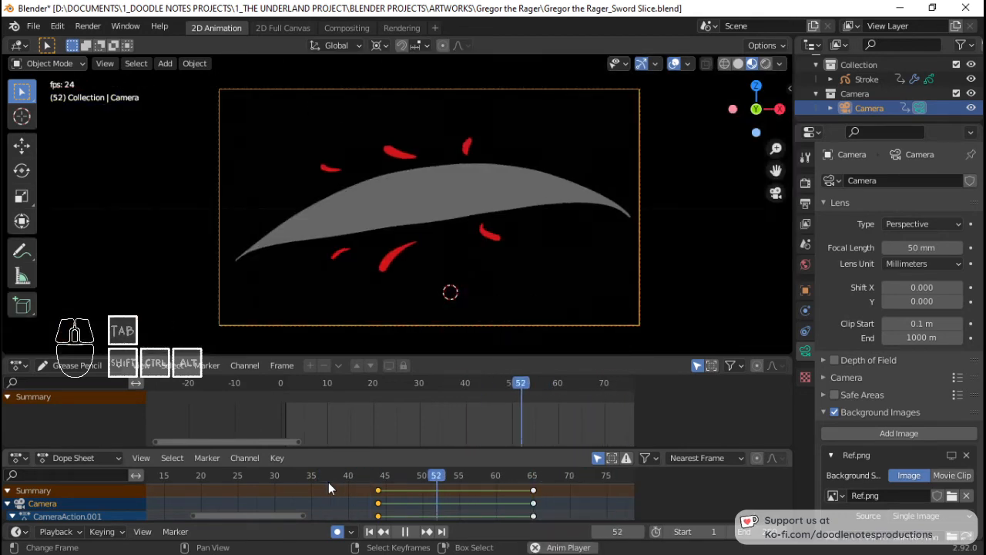
Preview the camera push-in, shift both camera keyframes earlier to frames 37 and 58, and play the animation back from the start.
{"action": "key", "text": "space"}
{"action": "scroll", "coordinate": [333, 499], "scroll_direction": "down", "scroll_amount": 3}
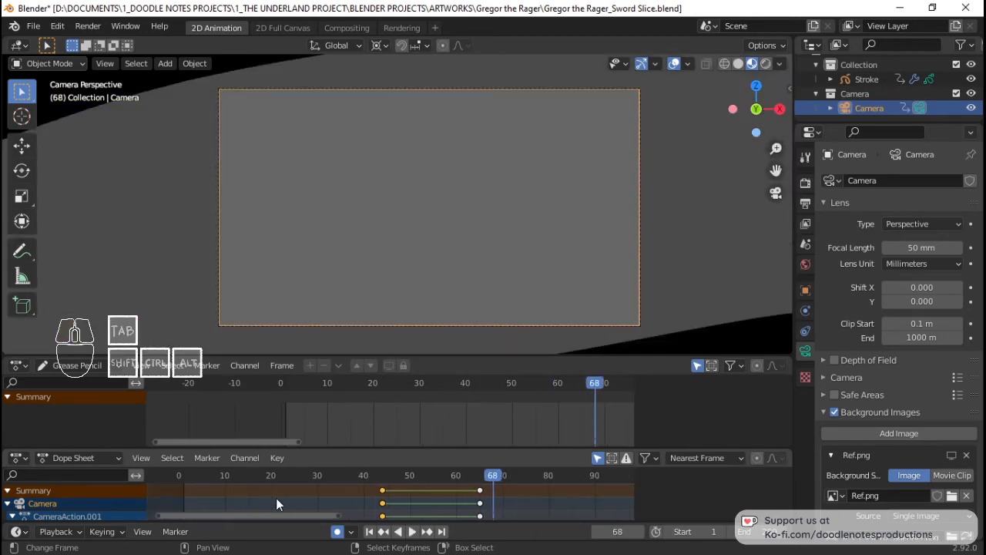
{"action": "key", "text": "space"}
{"action": "key", "text": "space"}
{"action": "key", "text": "Right"}
{"action": "key", "text": "Right"}
{"action": "key", "text": "Right"}
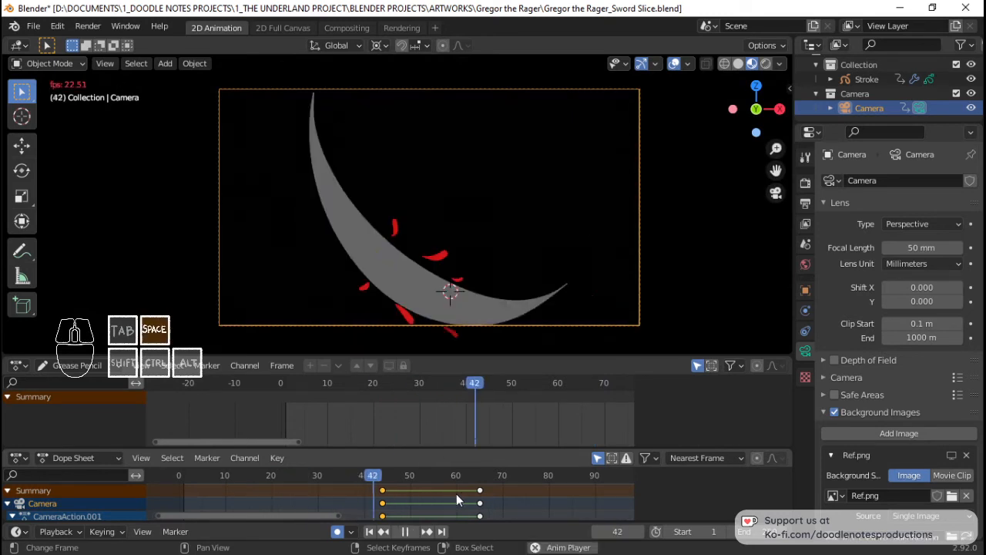
{"action": "key", "text": "g"}
{"action": "left_click", "coordinate": [429, 495]}
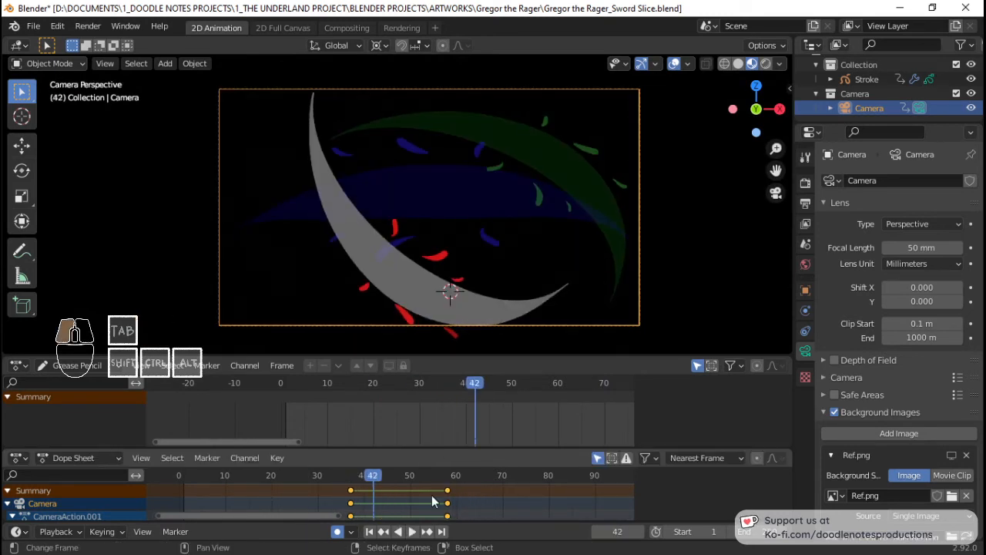
{"action": "key", "text": "space"}
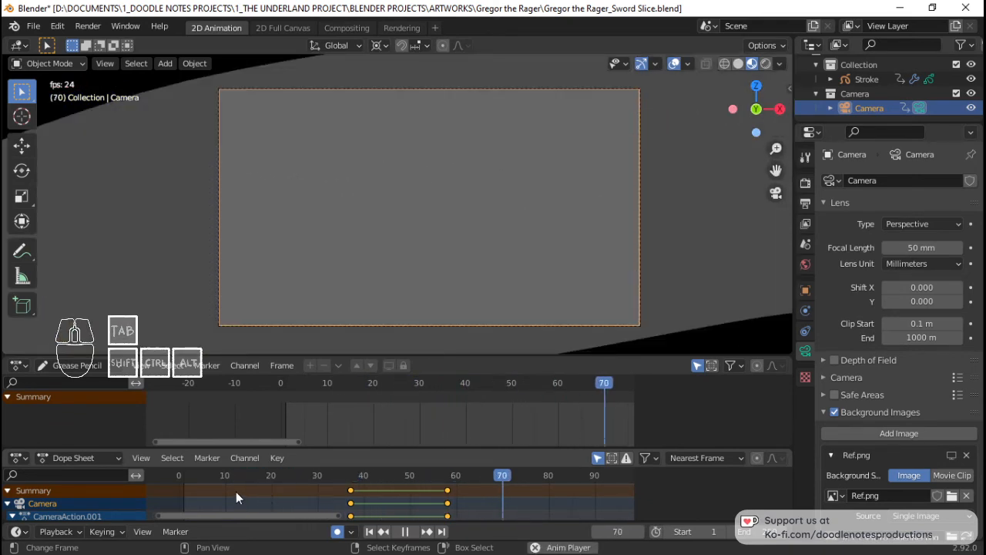
{"action": "key", "text": "space"}
{"action": "left_click", "coordinate": [184, 489]}
{"action": "key", "text": "space"}
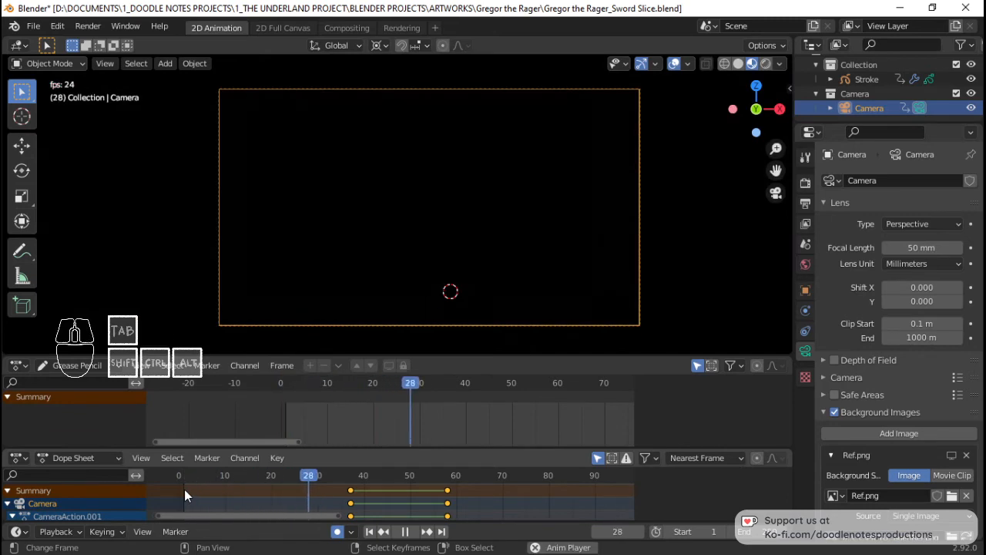
{"action": "key", "text": "space"}
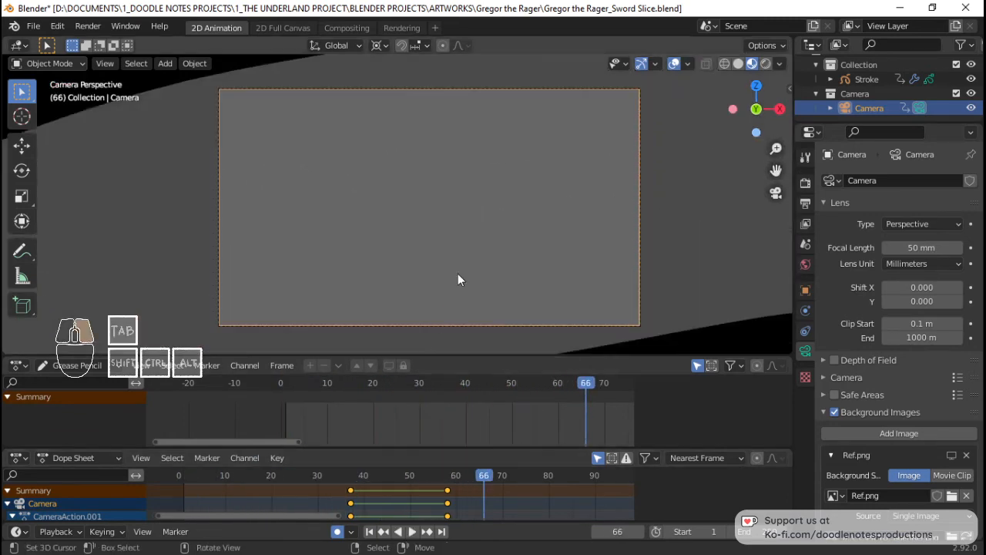
Set the slash object's MAIN layer opacity to 1.000 and play the animation from the first frame.
{"action": "left_click", "coordinate": [462, 273]}
{"action": "left_click_drag", "start_coordinate": [904, 379], "coordinate": [966, 379]}
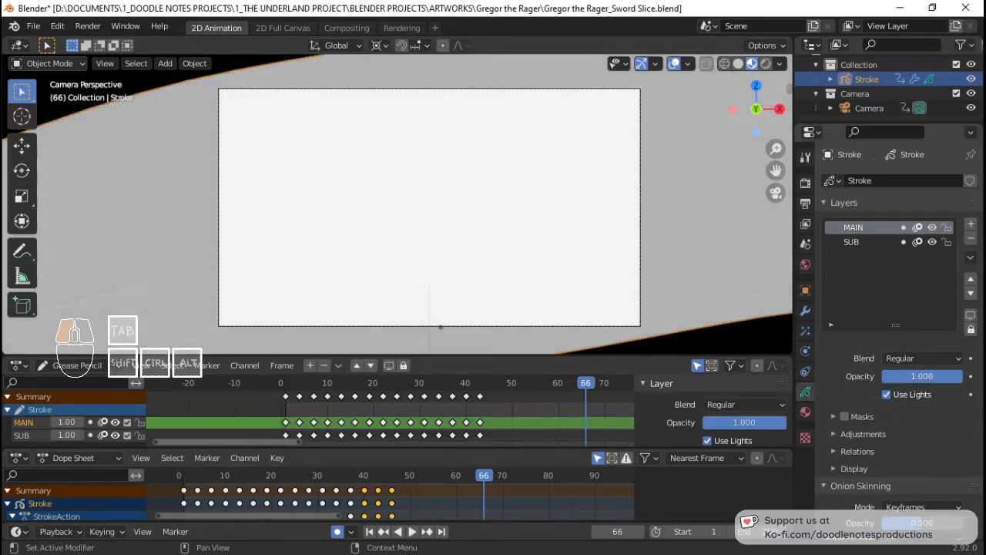
{"action": "left_click", "coordinate": [185, 489]}
{"action": "key", "text": "space"}
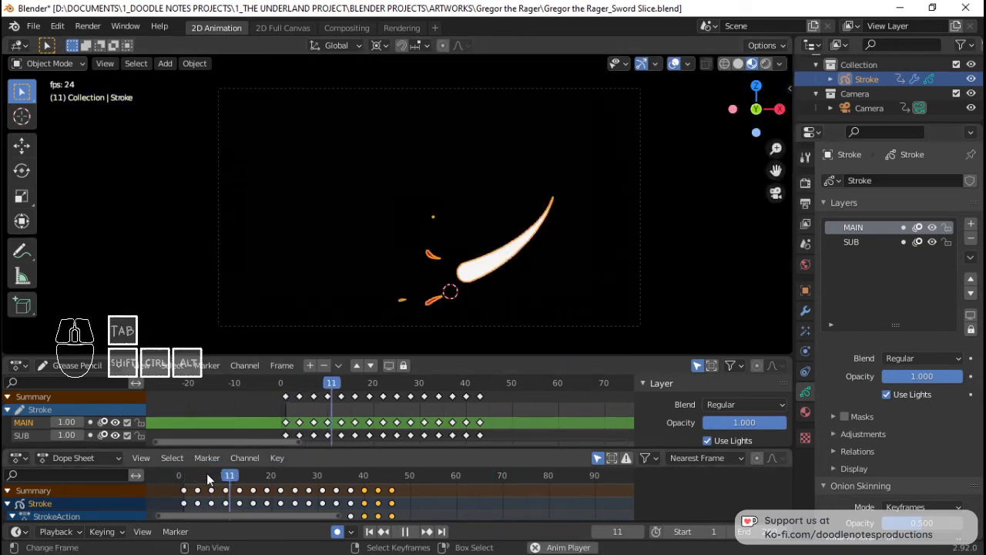
{"action": "key", "text": "space"}
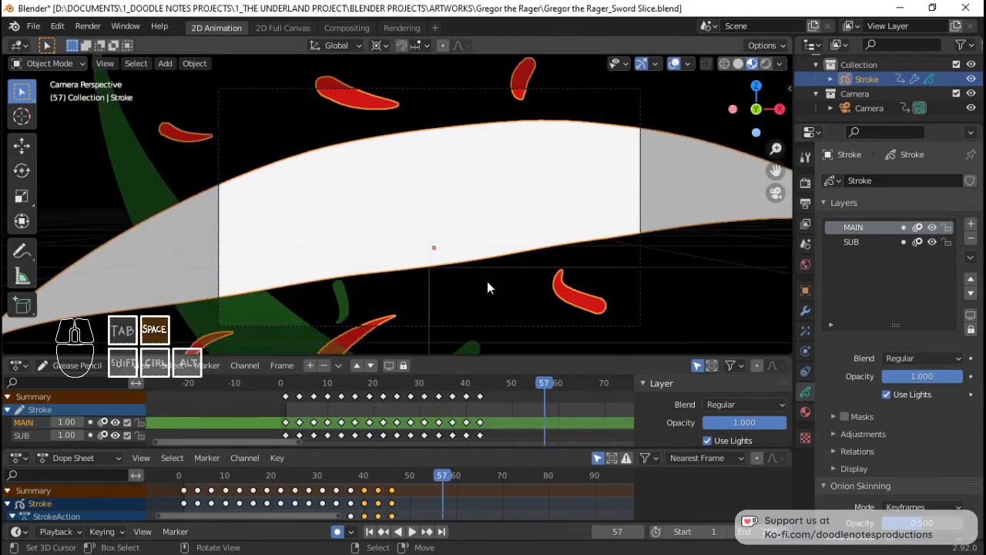
Shift the camera's two keyframes earlier to frames 33 and 54 and play back the push-in.
{"action": "left_click", "coordinate": [638, 273]}
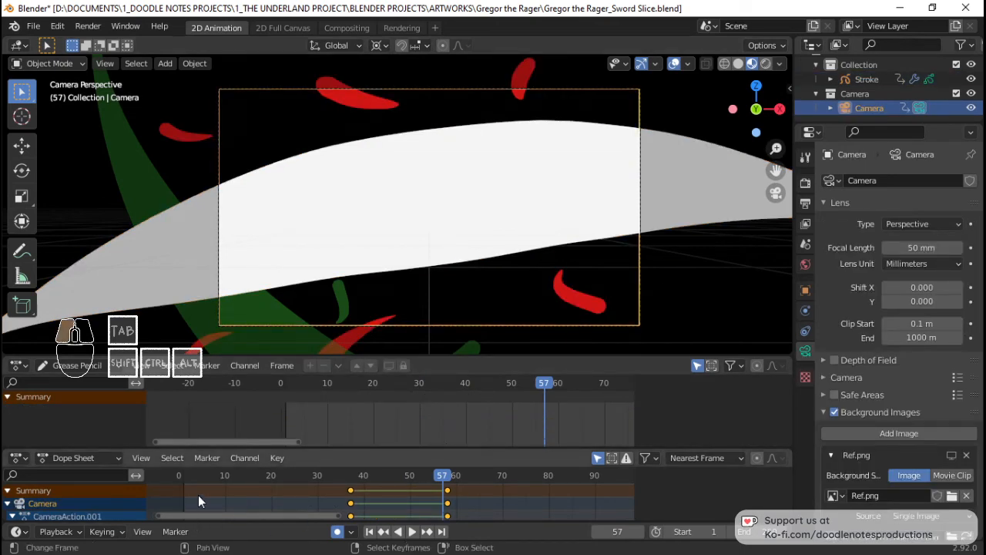
{"action": "key", "text": "space"}
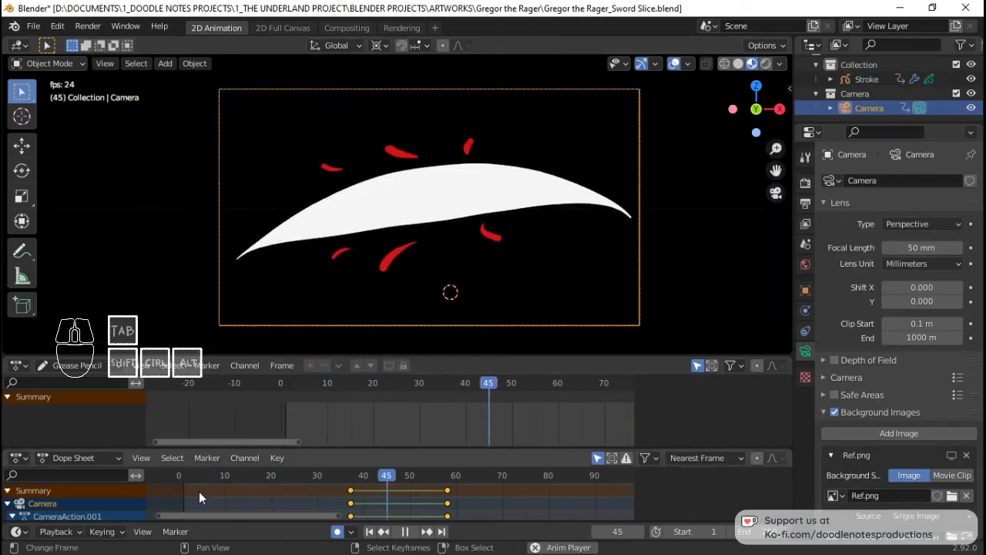
{"action": "left_click_drag", "start_coordinate": [232, 491], "coordinate": [395, 491]}
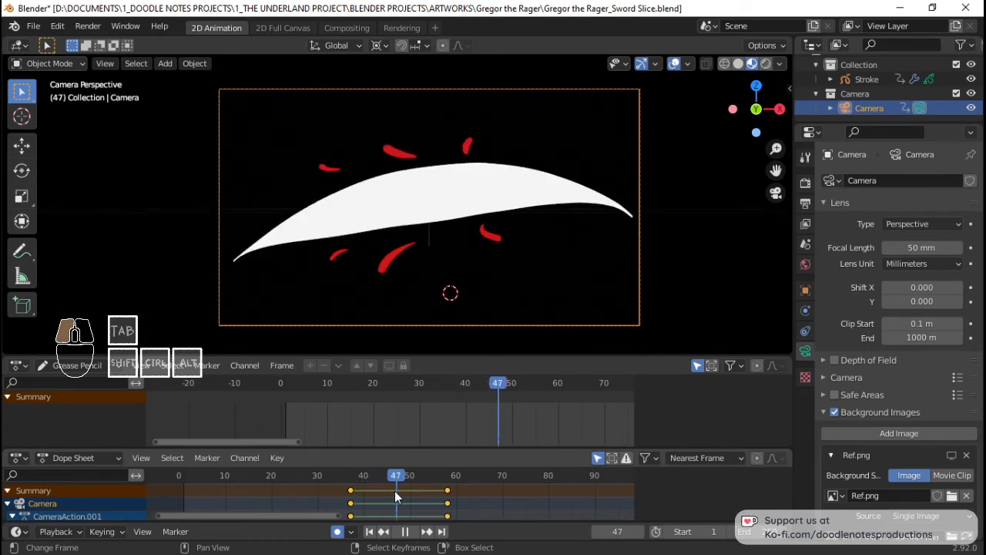
{"action": "key", "text": "g"}
{"action": "left_click", "coordinate": [428, 501]}
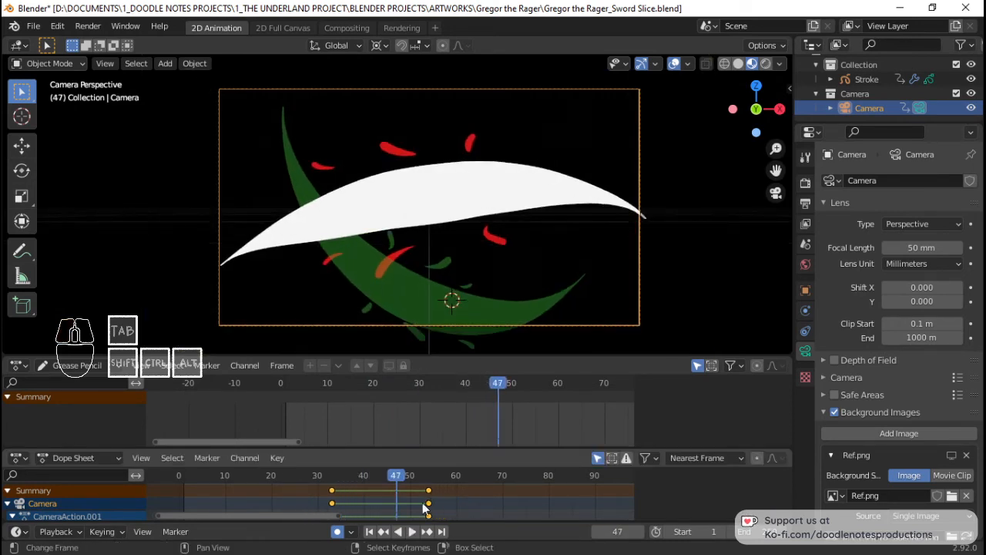
{"action": "left_click", "coordinate": [296, 503]}
{"action": "key", "text": "space"}
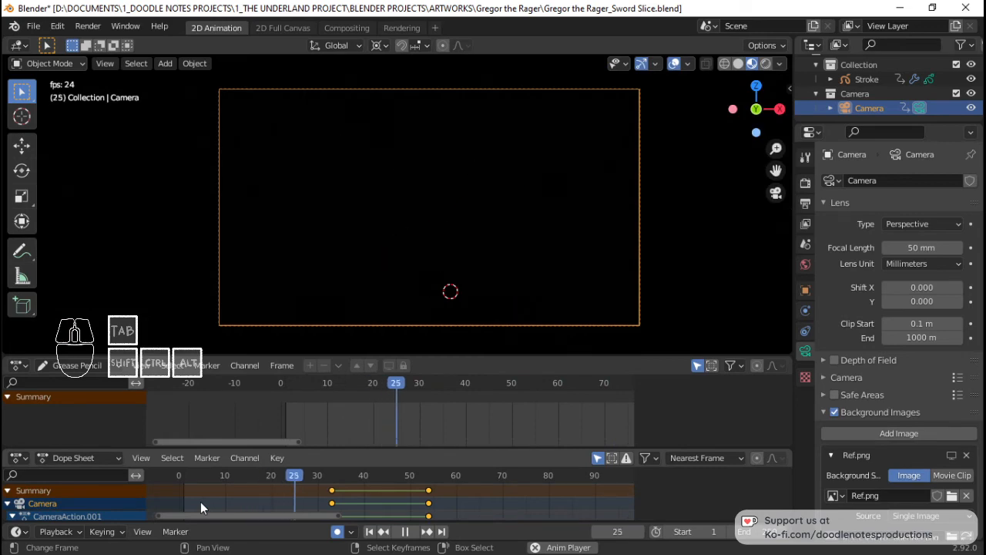
{"action": "key", "text": "space"}
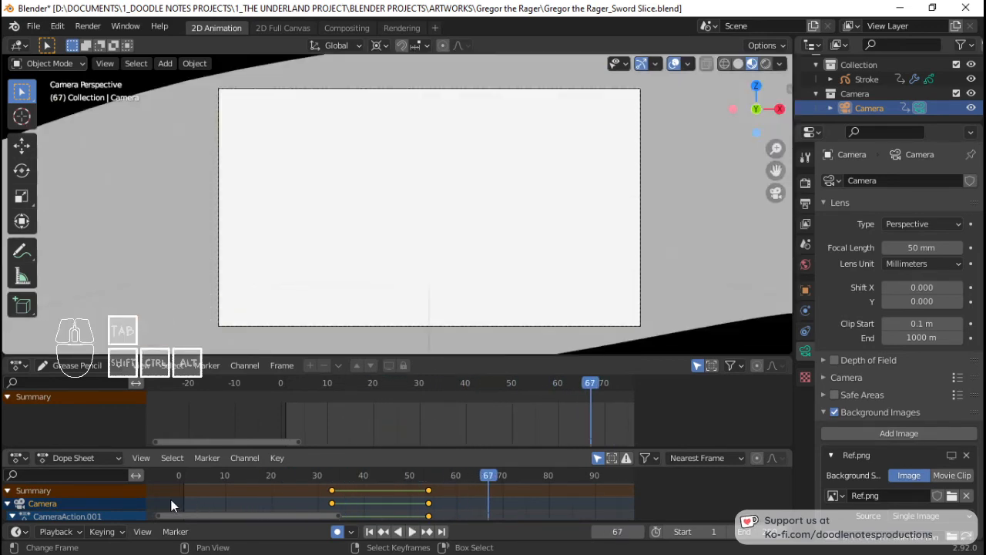
Set the camera's Passepartout to 1.000 in its viewport display settings and play back the animation with overlays hidden.
{"action": "left_click", "coordinate": [171, 499]}
{"action": "scroll", "coordinate": [895, 443], "scroll_direction": "down", "scroll_amount": 7}
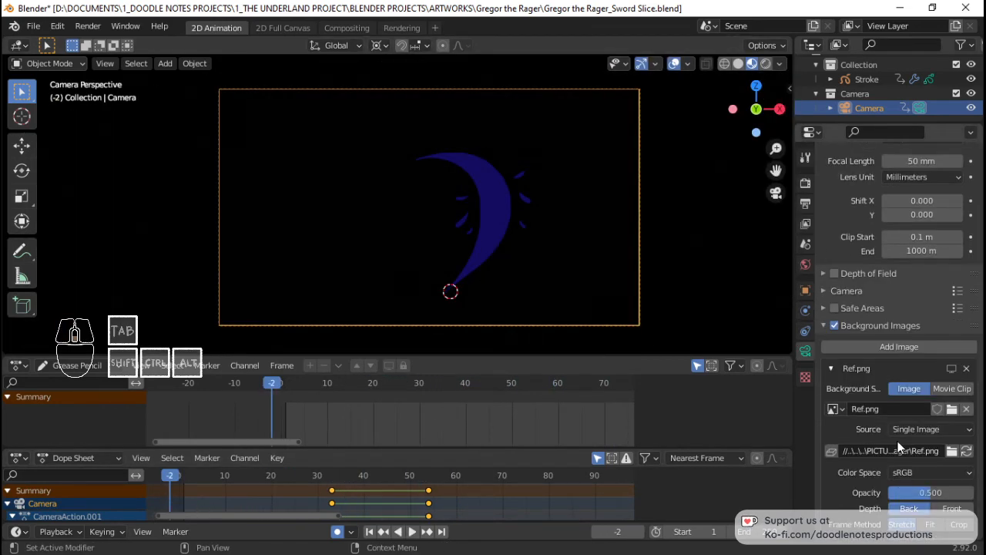
{"action": "left_click", "coordinate": [845, 514]}
{"action": "scroll", "coordinate": [886, 476], "scroll_direction": "down", "scroll_amount": 4}
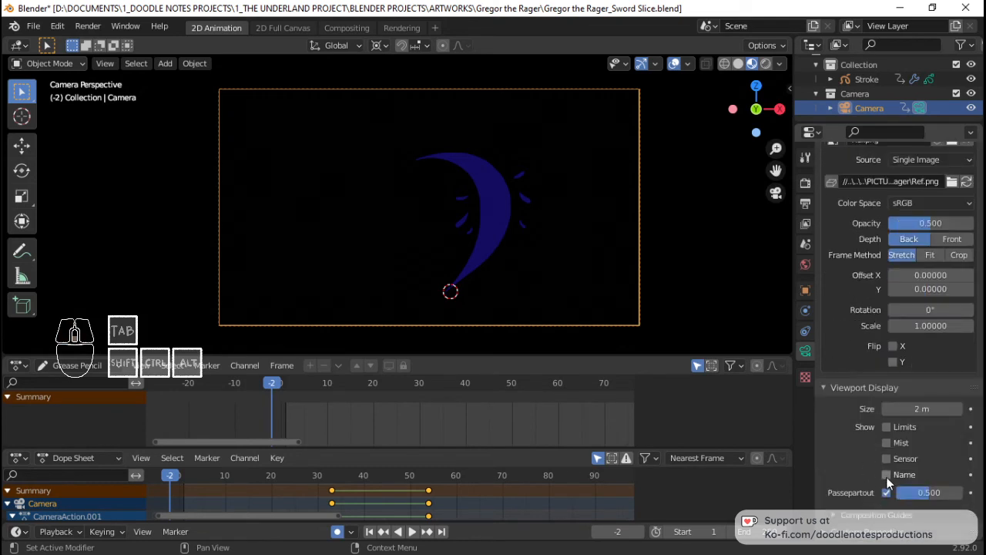
{"action": "left_click_drag", "start_coordinate": [929, 491], "coordinate": [962, 491]}
{"action": "key", "text": "space"}
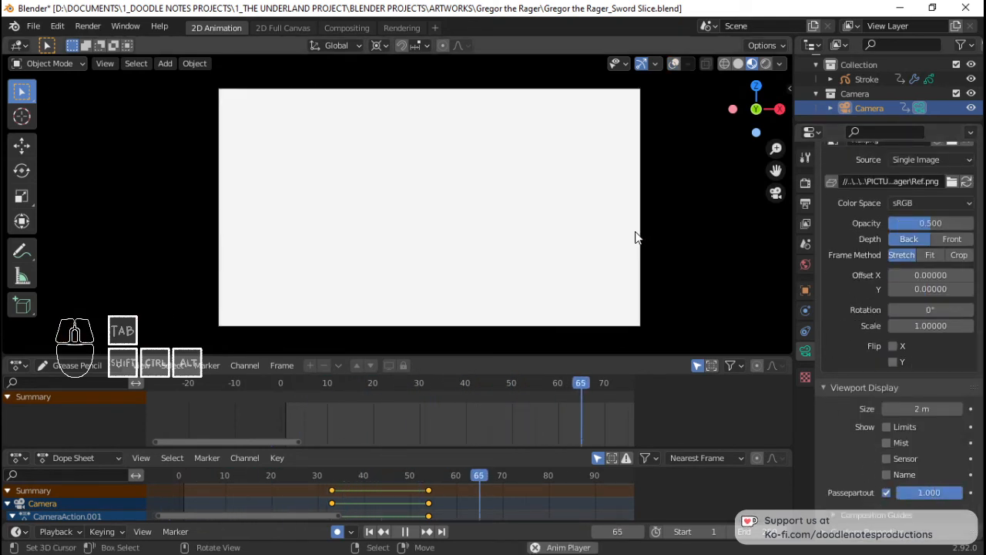
{"action": "key", "text": "space"}
{"action": "key", "text": "space"}
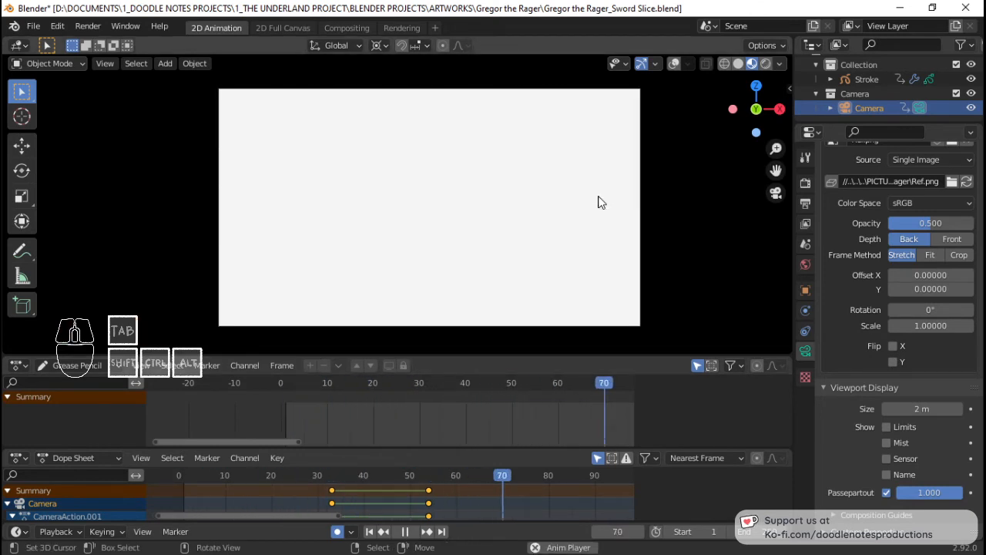
Go to frame 54 and add a Text object to the collection that holds the slash strokes.
{"action": "left_click_drag", "start_coordinate": [330, 438], "coordinate": [530, 385]}
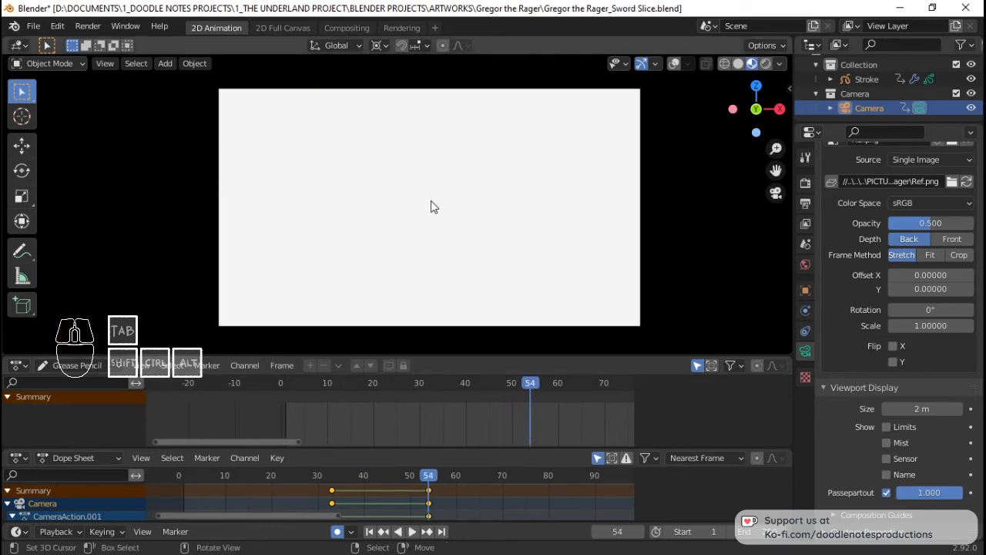
{"action": "scroll", "coordinate": [529, 206], "scroll_direction": "down", "scroll_amount": 2}
{"action": "scroll", "coordinate": [528, 205], "scroll_direction": "up", "scroll_amount": 1}
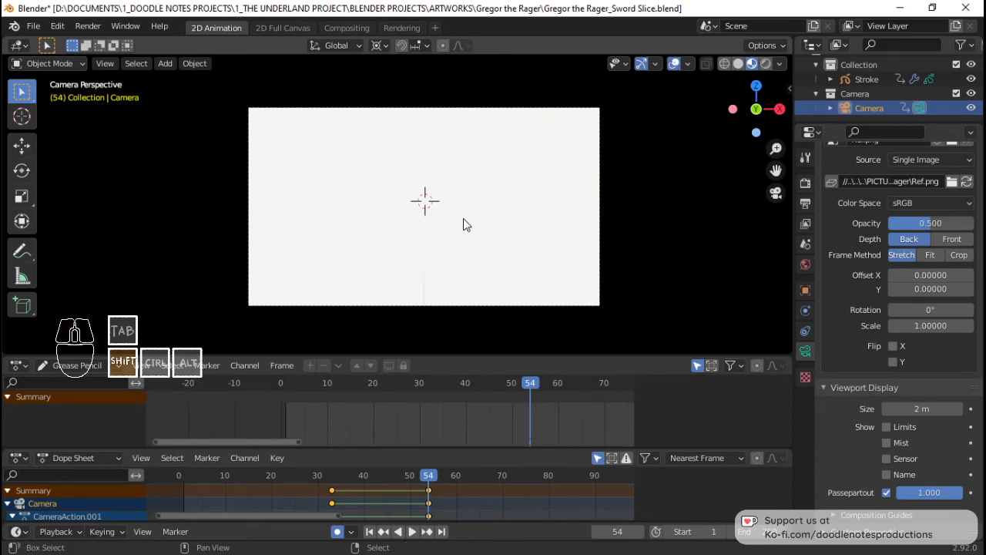
{"action": "key", "text": "shift+a"}
{"action": "mouse_move", "coordinate": [442, 377]}
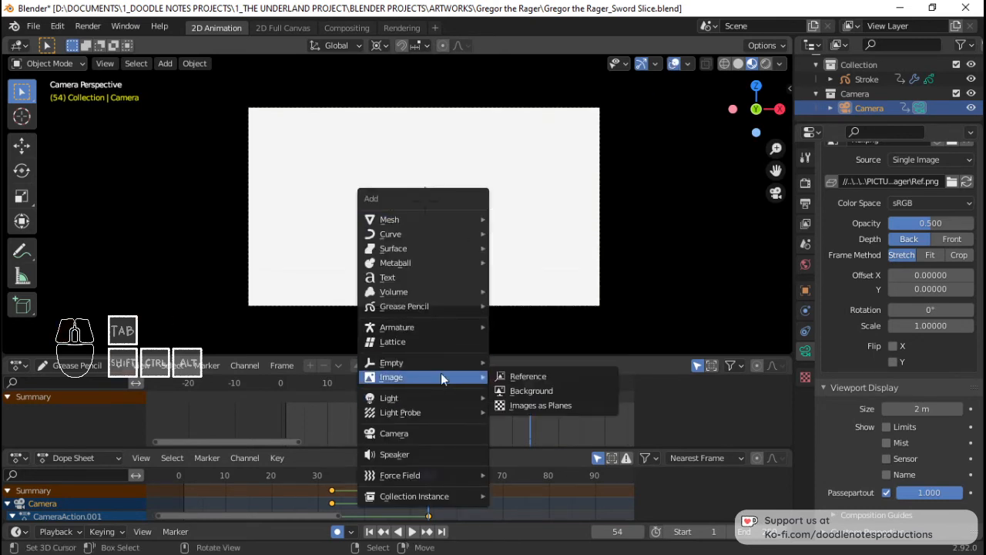
{"action": "left_click", "coordinate": [858, 64]}
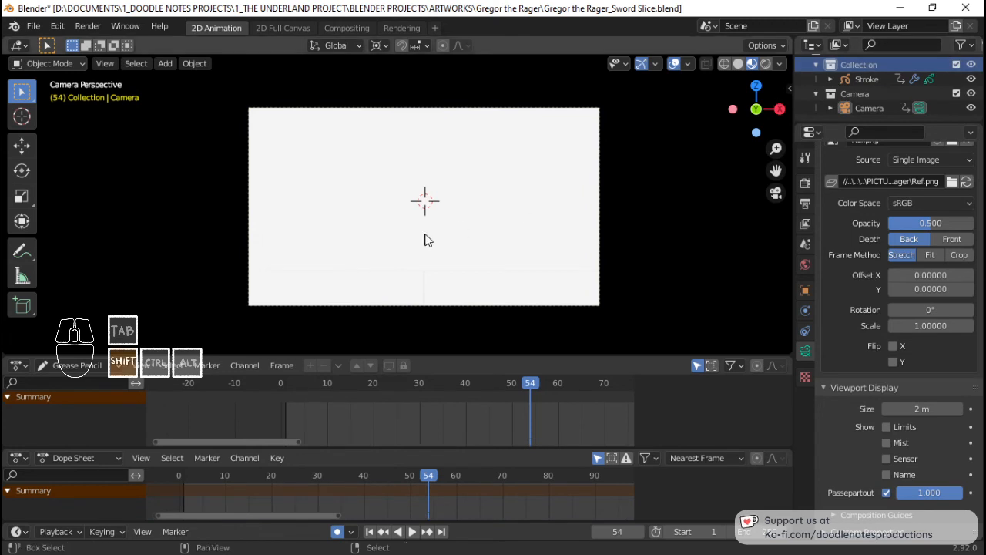
{"action": "key", "text": "shift+a"}
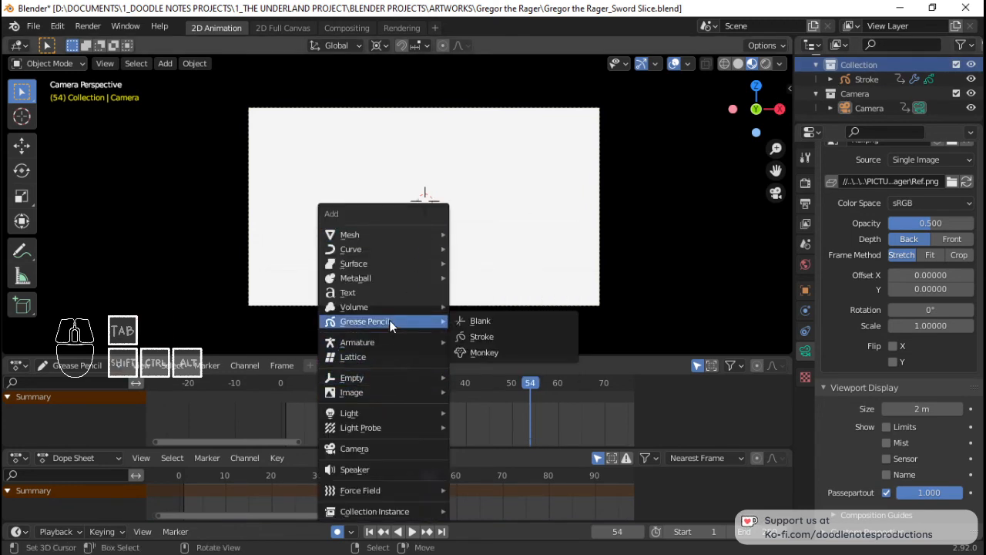
{"action": "left_click", "coordinate": [406, 292]}
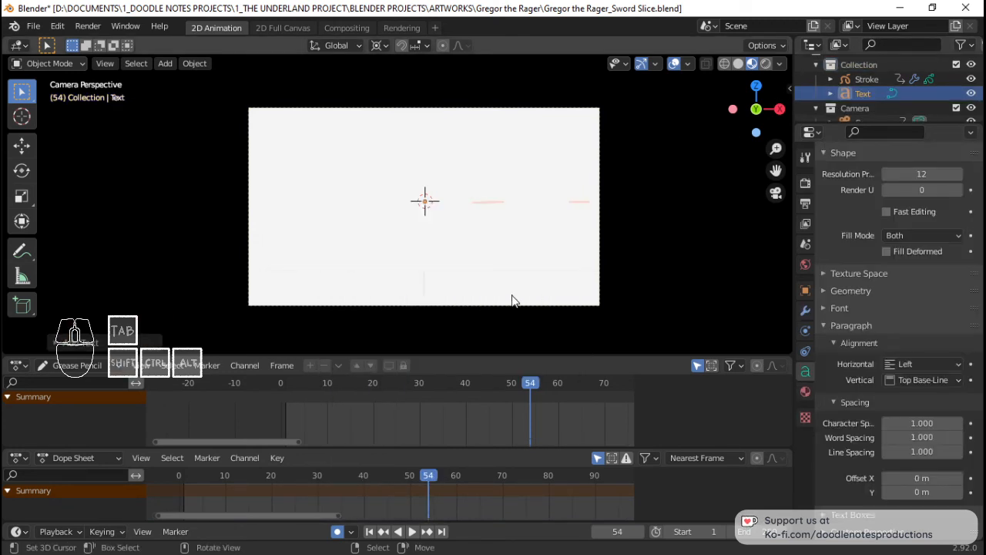
Rotate the text about the global X axis so it stands upright facing the camera.
{"action": "key", "text": "r"}
{"action": "key", "text": "Escape"}
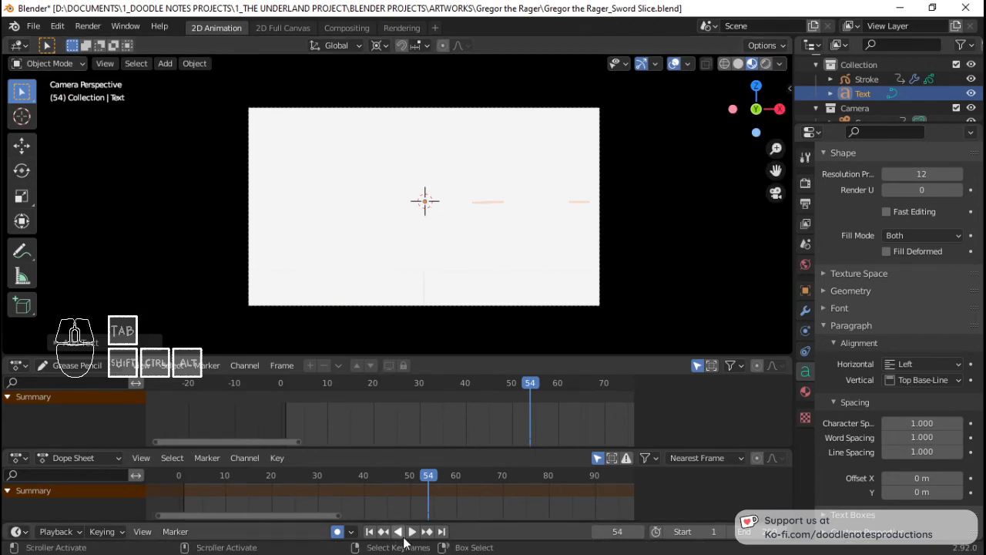
{"action": "key", "text": "r"}
{"action": "key", "text": "x"}
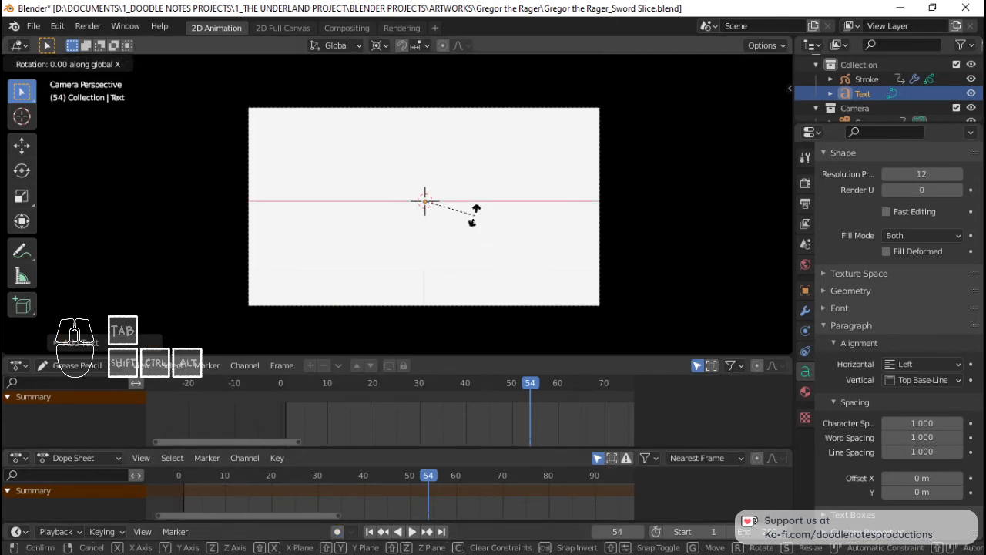
{"action": "key", "text": "Return"}
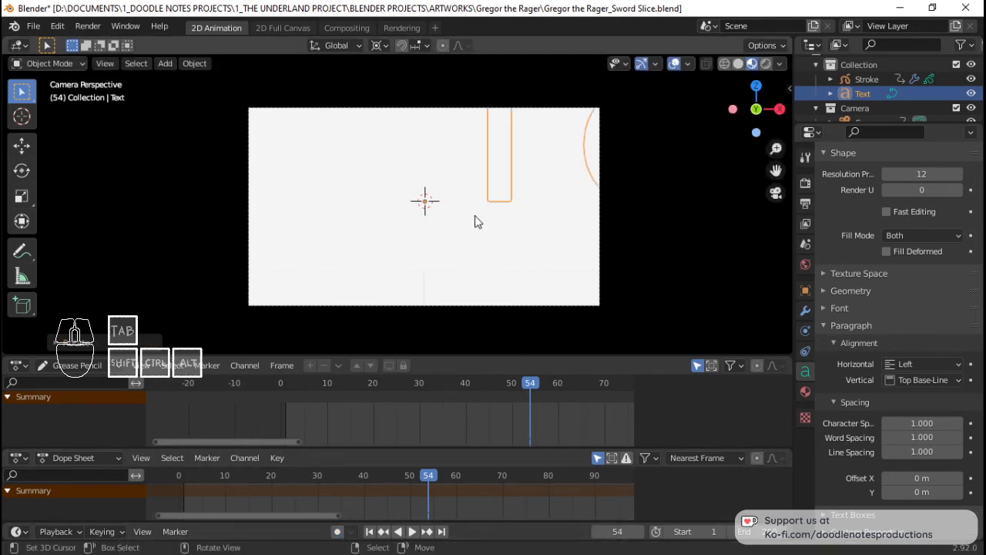
Create a new material for the text object and name it TEXT.
{"action": "left_click", "coordinate": [805, 391]}
{"action": "left_click", "coordinate": [883, 241]}
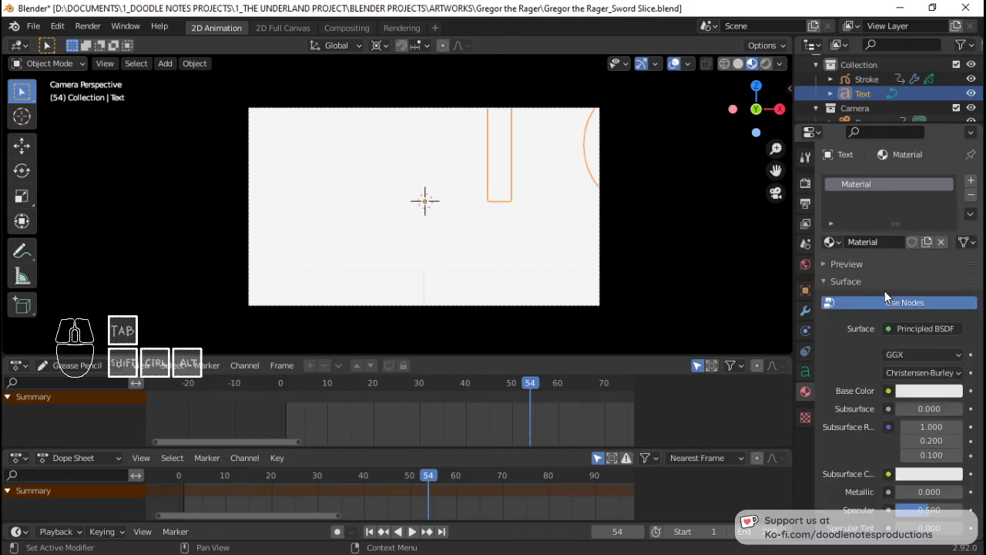
{"action": "double_click", "coordinate": [890, 242]}
{"action": "type", "text": "TEX"}
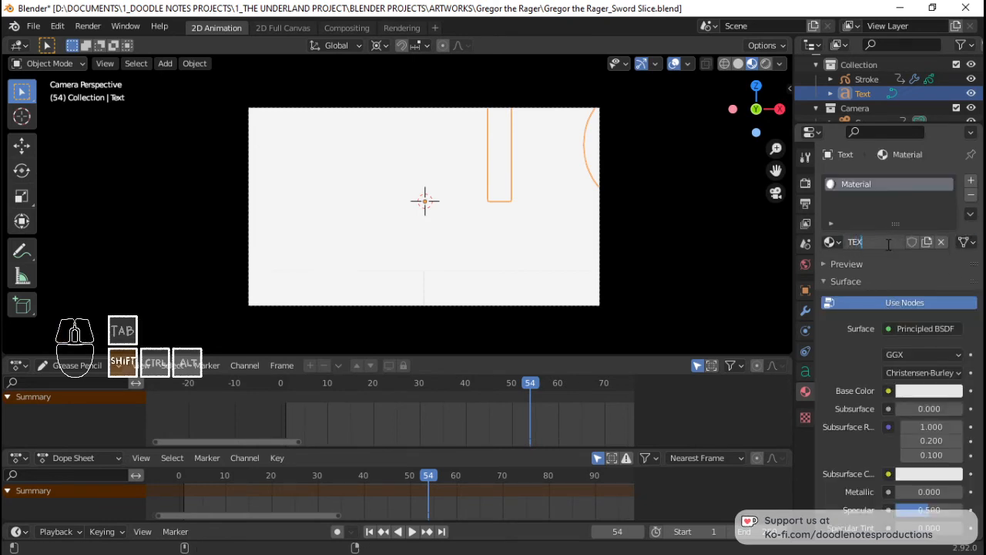
{"action": "type", "text": "T"}
{"action": "key", "text": "Return"}
Change the TEXT material's surface to an Emission shader and set its color to black.
{"action": "left_click", "coordinate": [917, 329]}
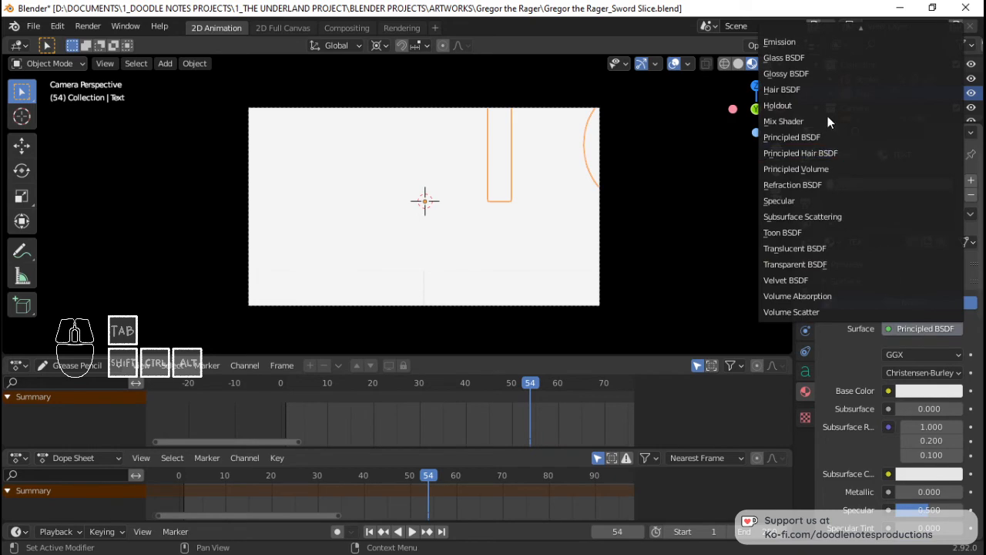
{"action": "left_click", "coordinate": [801, 42]}
{"action": "left_click", "coordinate": [934, 356]}
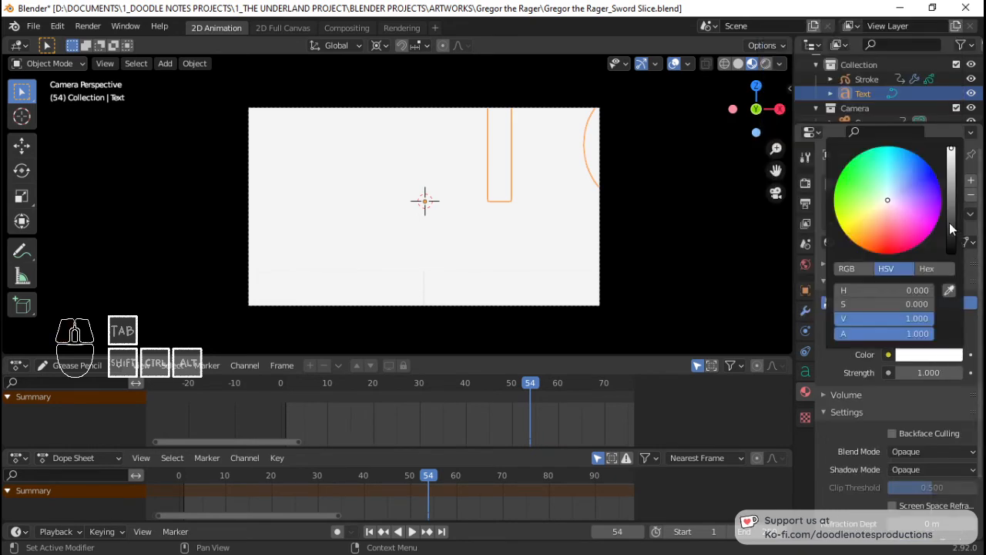
{"action": "left_click_drag", "start_coordinate": [952, 227], "coordinate": [951, 251]}
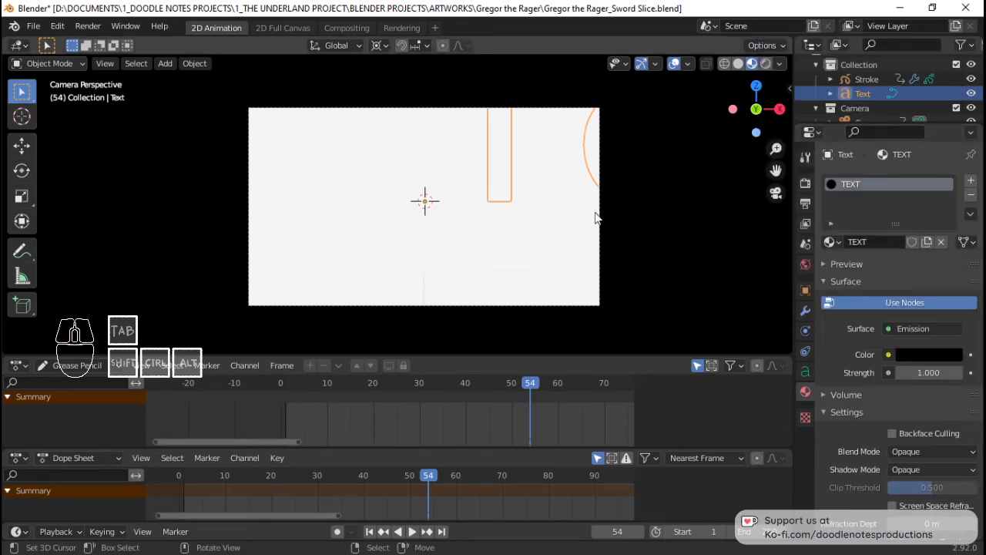
Move the text along the Y axis to just in front of the white slash and return to the camera view.
{"action": "scroll", "coordinate": [593, 216], "scroll_direction": "down", "scroll_amount": 2}
{"action": "middle_click_drag", "start_coordinate": [593, 219], "coordinate": [485, 244]}
{"action": "scroll", "coordinate": [507, 239], "scroll_direction": "down", "scroll_amount": 4}
{"action": "key", "text": "g"}
{"action": "key", "text": "y"}
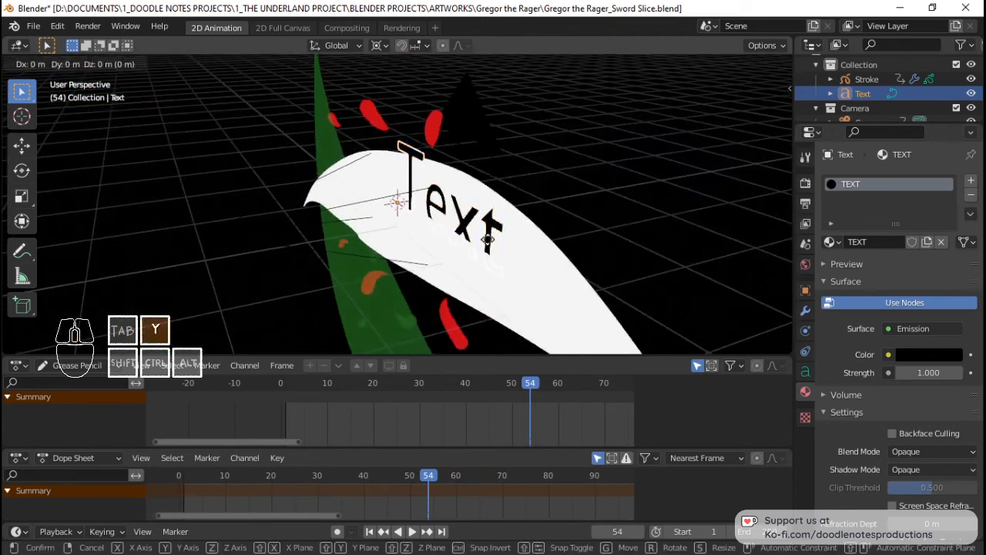
{"action": "left_click", "coordinate": [478, 243]}
{"action": "key", "text": "KP_0"}
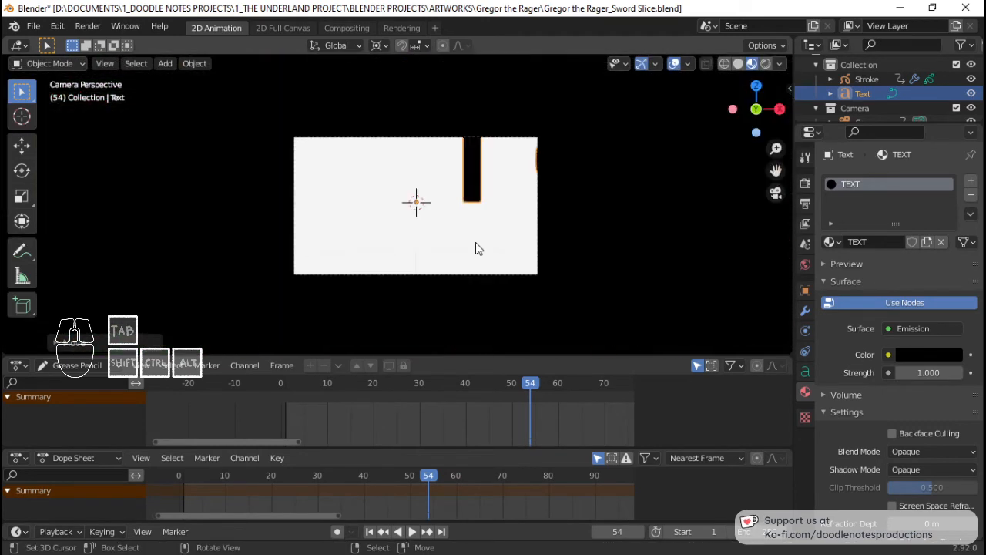
Set the text's paragraph alignment to Center both horizontally and vertically.
{"action": "left_click", "coordinate": [812, 374]}
{"action": "scroll", "coordinate": [905, 364], "scroll_direction": "down", "scroll_amount": 1}
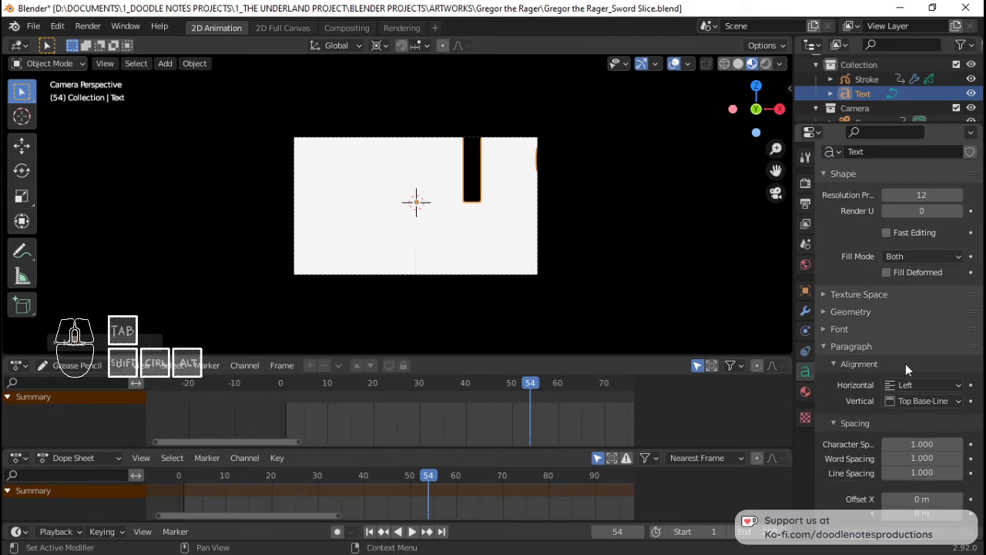
{"action": "left_click", "coordinate": [912, 384]}
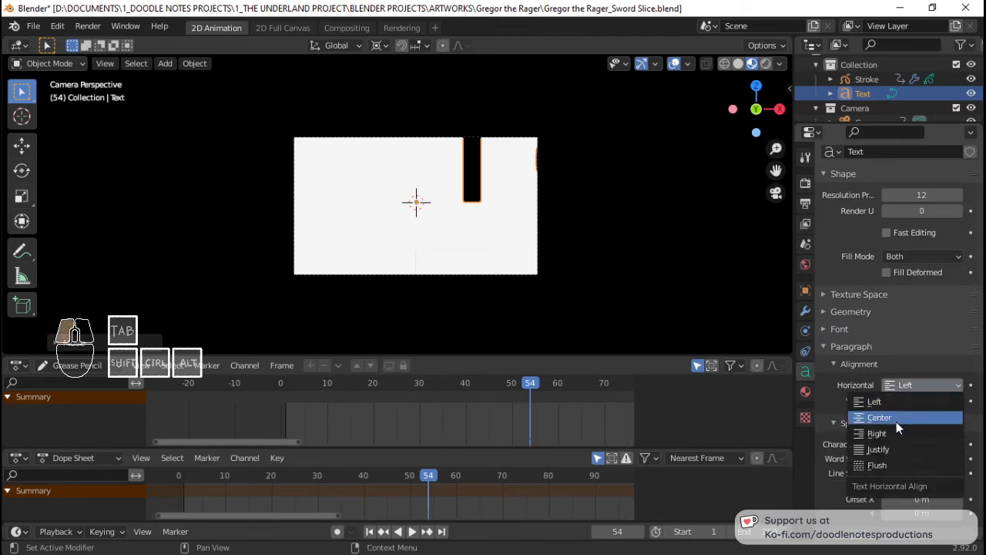
{"action": "left_click", "coordinate": [896, 421]}
{"action": "left_click", "coordinate": [910, 402]}
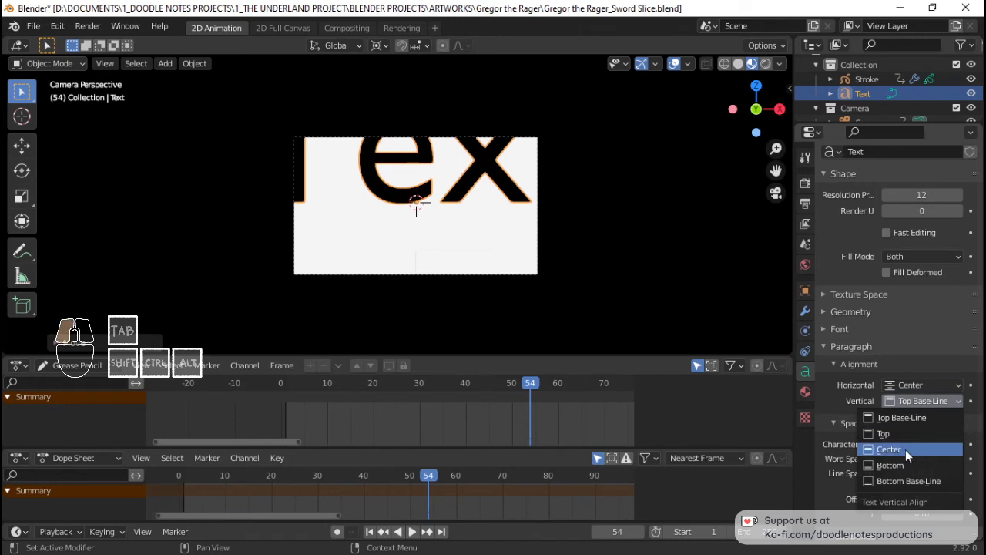
{"action": "left_click", "coordinate": [893, 449]}
{"action": "left_click", "coordinate": [923, 385]}
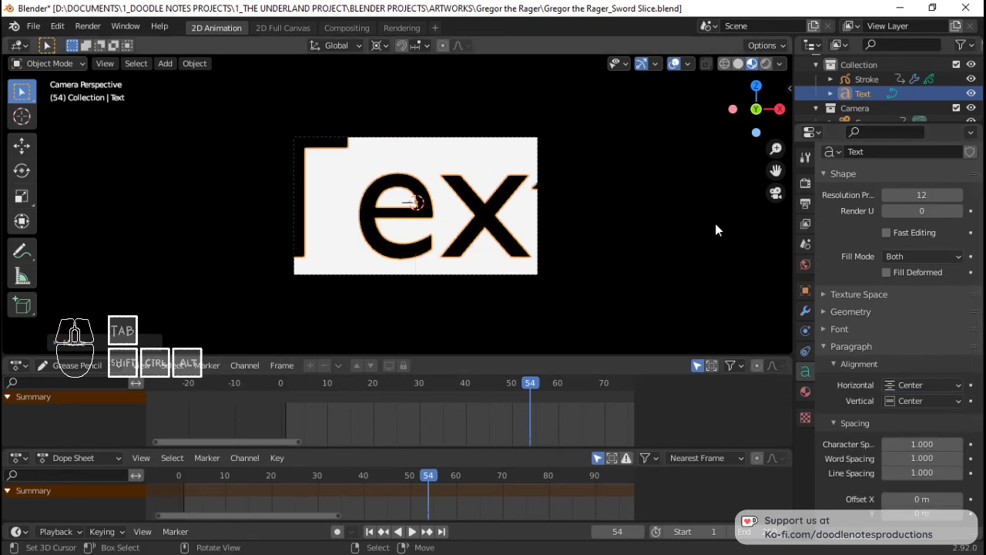
Reduce the text's font size to 0.260 so the word fits inside the camera frame.
{"action": "left_click", "coordinate": [839, 329]}
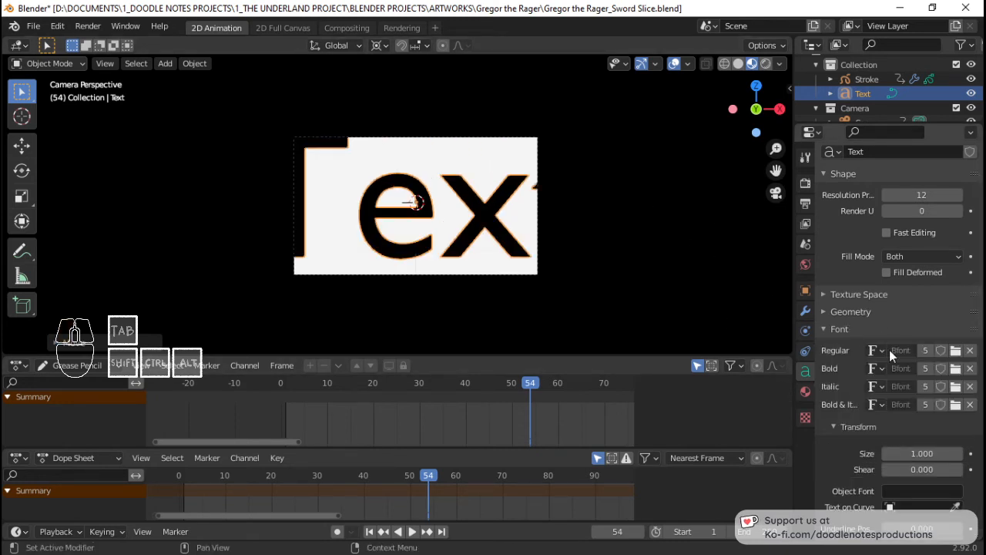
{"action": "left_click", "coordinate": [856, 313]}
{"action": "left_click", "coordinate": [856, 312]}
{"action": "scroll", "coordinate": [928, 389], "scroll_direction": "down", "scroll_amount": 2}
{"action": "left_click_drag", "start_coordinate": [929, 391], "coordinate": [721, 298]}
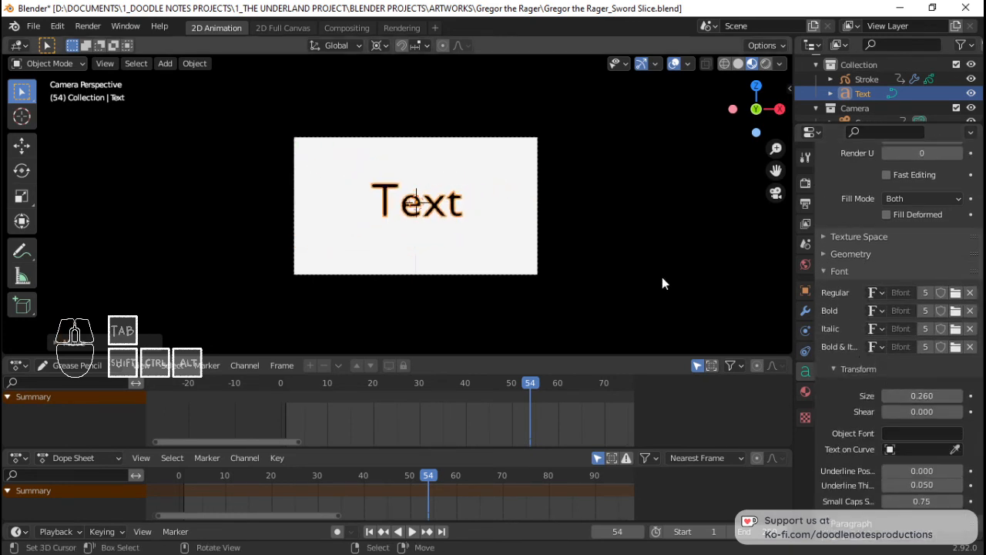
Replace the text with "Gregor the Rager" and set its font size to 0.110.
{"action": "key", "text": "Tab"}
{"action": "key", "text": "BackSpace"}
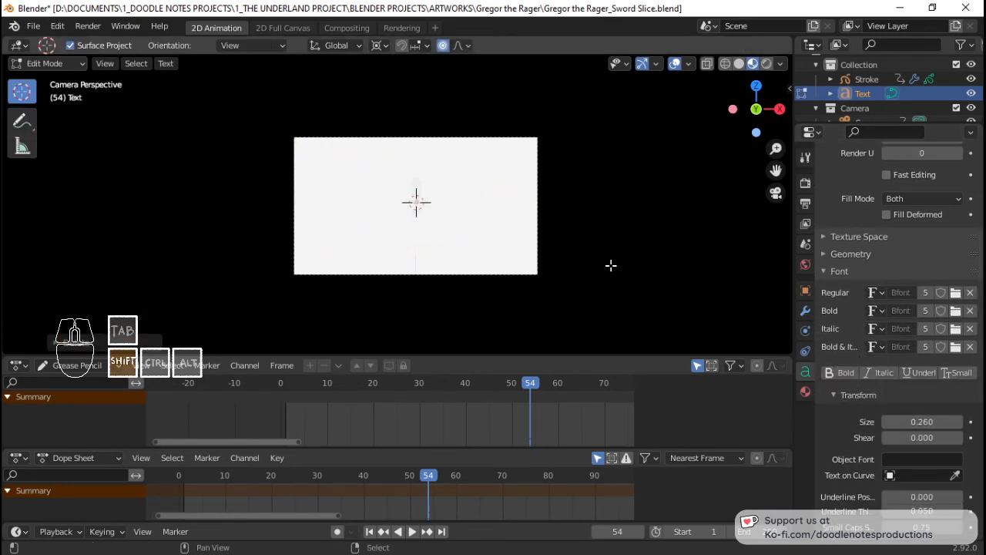
{"action": "type", "text": "Gregor the"}
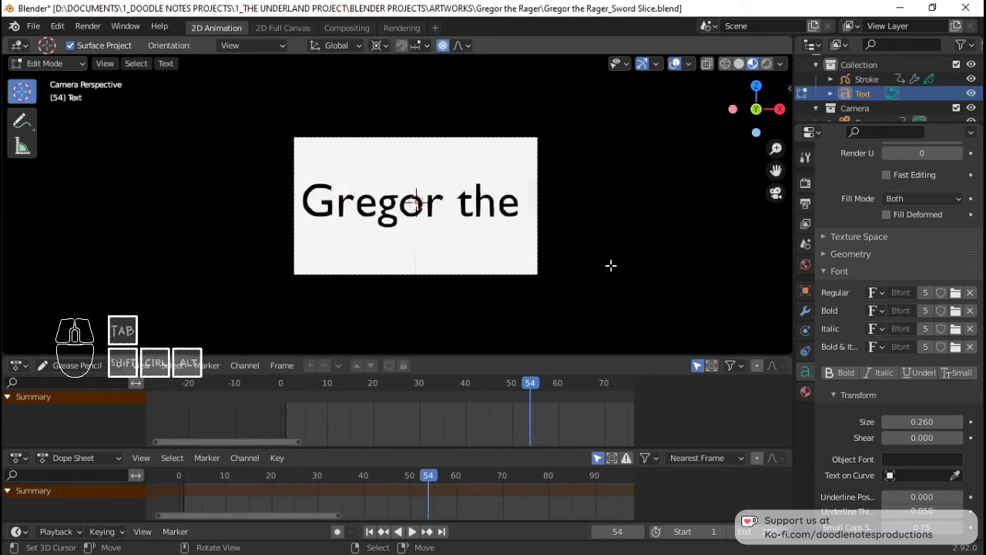
{"action": "type", "text": " Rag"}
{"action": "key", "text": "Tab"}
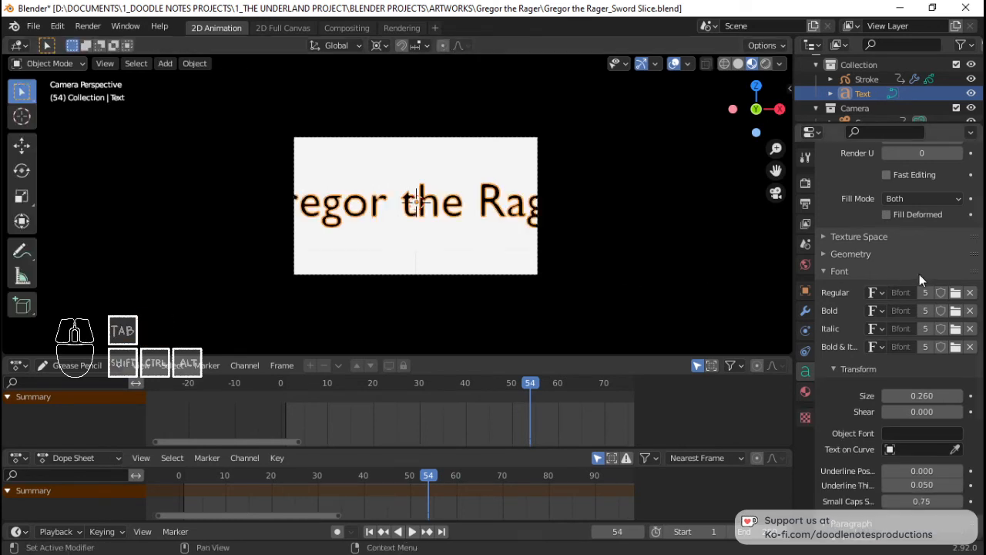
{"action": "left_click_drag", "start_coordinate": [922, 396], "coordinate": [910, 396]}
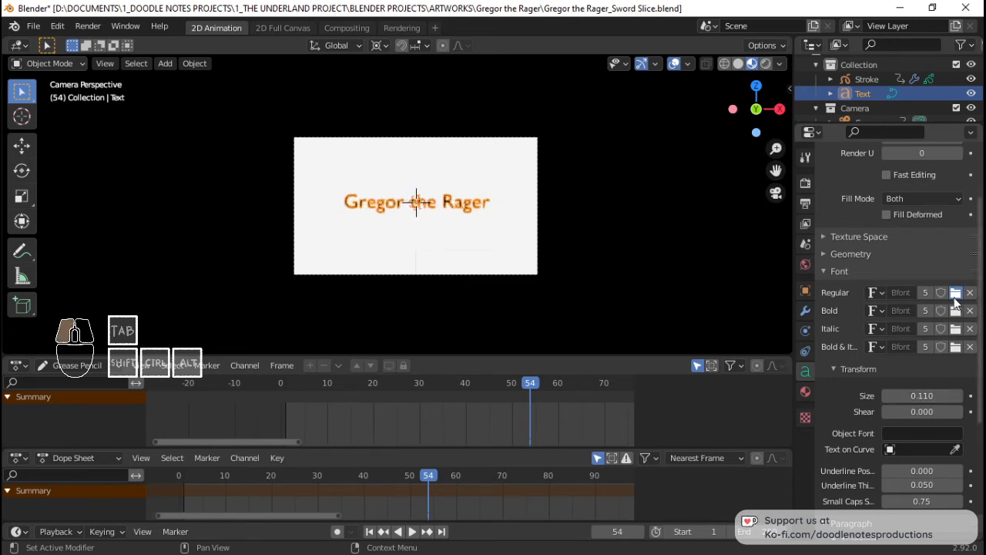
Load njnaruto.ttf from the Windows fonts folder as the text's regular font.
{"action": "left_click", "coordinate": [956, 296]}
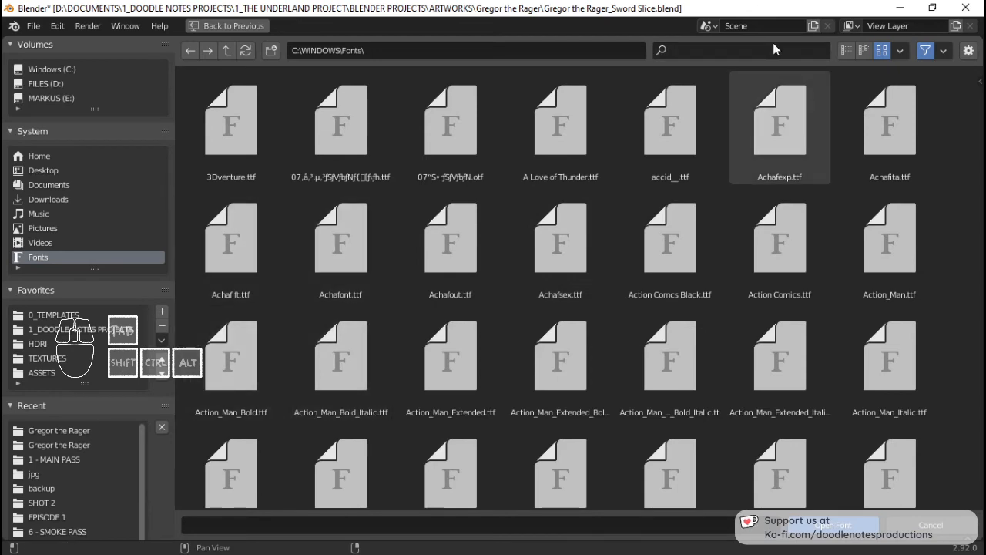
{"action": "left_click", "coordinate": [772, 45]}
{"action": "type", "text": "narut"}
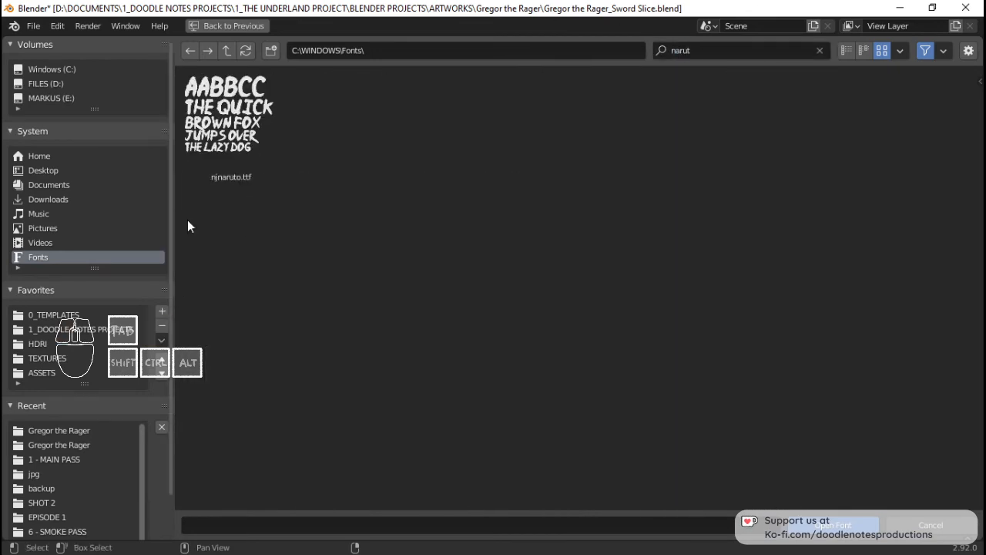
{"action": "double_click", "coordinate": [229, 115]}
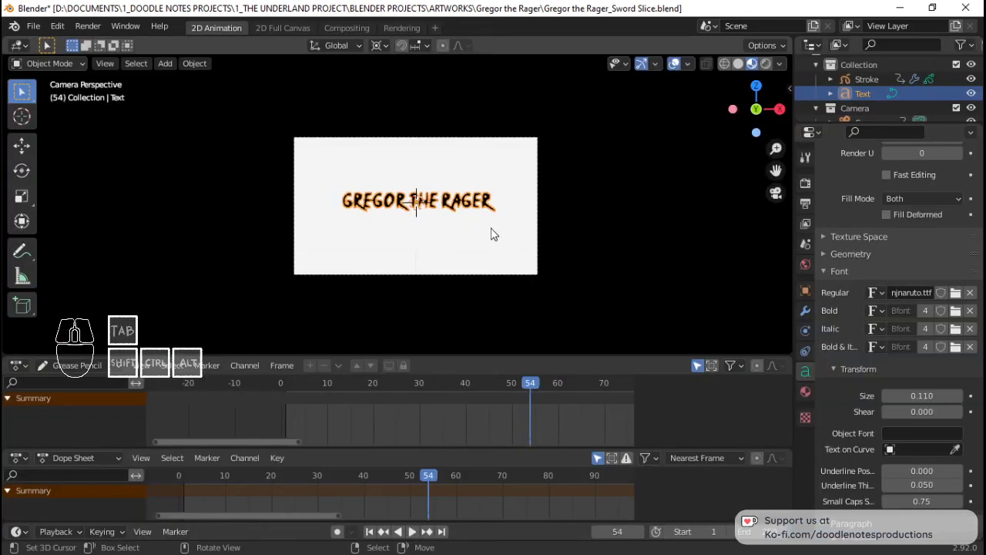
Set the text's character spacing to 1.400 and reduce its font size to 0.080.
{"action": "scroll", "coordinate": [496, 229], "scroll_direction": "up", "scroll_amount": 2}
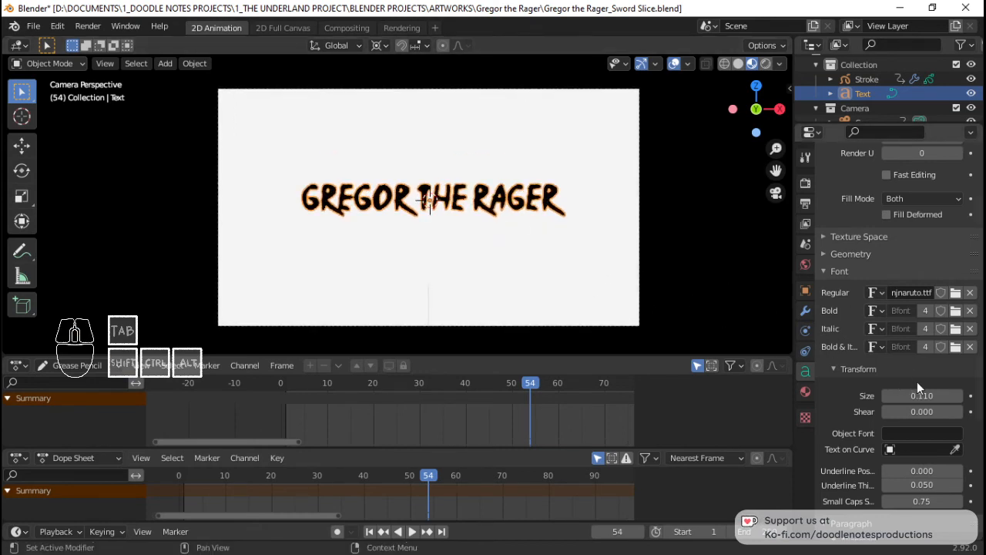
{"action": "scroll", "coordinate": [854, 416], "scroll_direction": "down", "scroll_amount": 3}
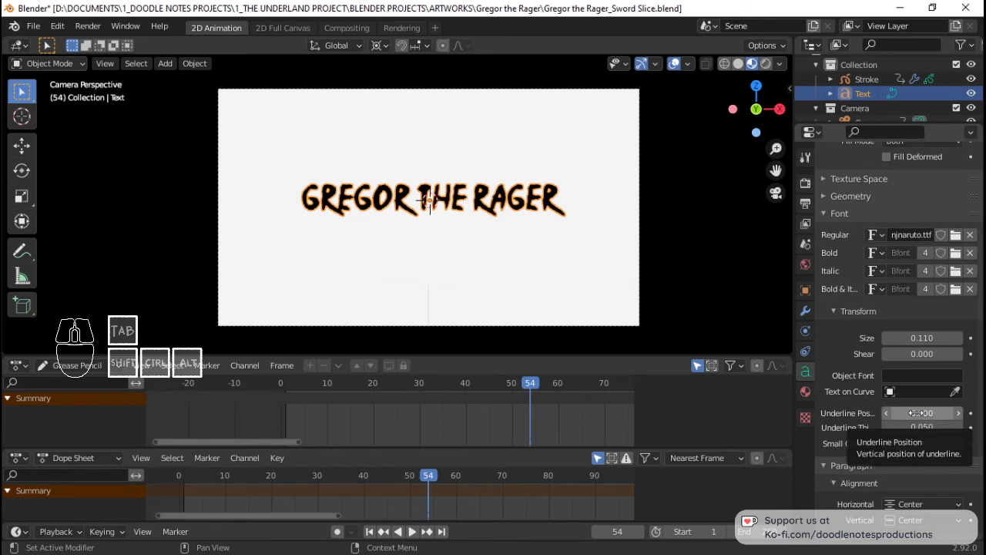
{"action": "scroll", "coordinate": [877, 415], "scroll_direction": "down", "scroll_amount": 2}
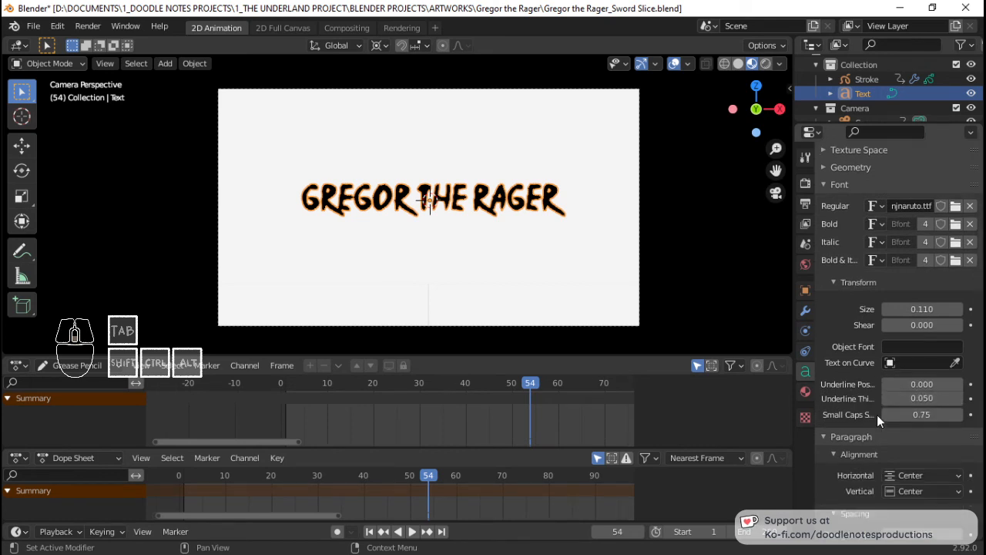
{"action": "scroll", "coordinate": [855, 379], "scroll_direction": "down", "scroll_amount": 3}
{"action": "left_click_drag", "start_coordinate": [922, 423], "coordinate": [956, 423]}
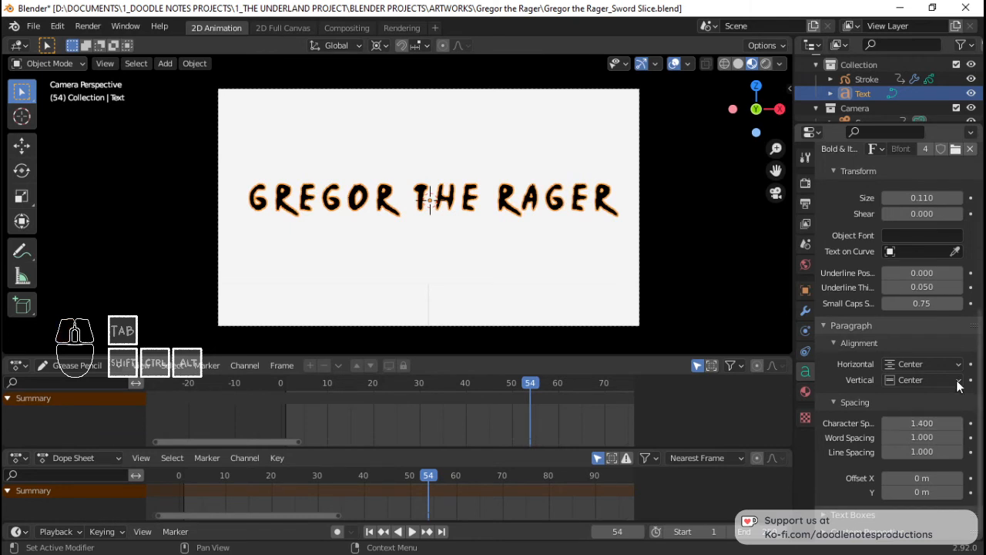
{"action": "mouse_move", "coordinate": [925, 198]}
{"action": "left_mouse_down"}
{"action": "mouse_move", "coordinate": [886, 198]}
{"action": "mouse_move", "coordinate": [944, 198]}
{"action": "mouse_move", "coordinate": [933, 198]}
{"action": "left_mouse_up"}
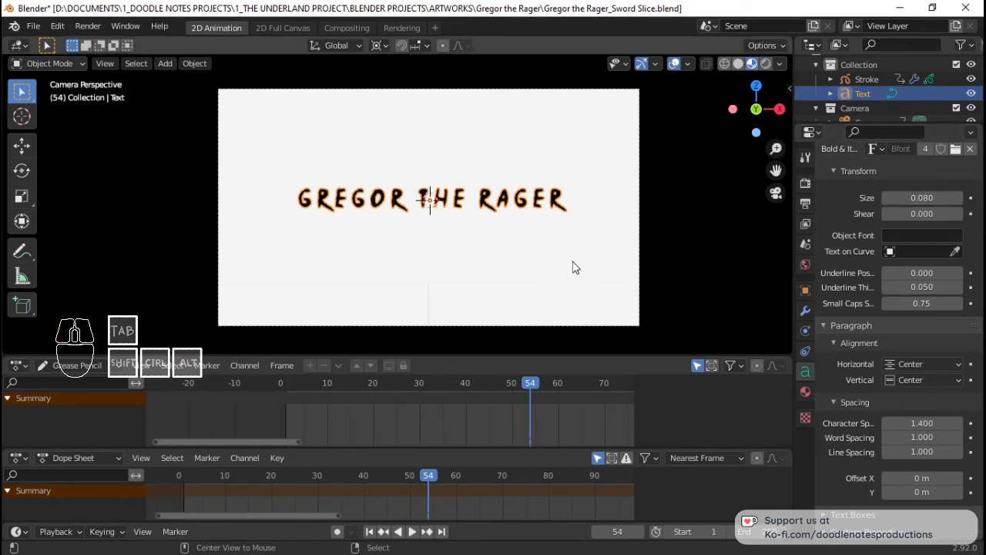
Deselect everything, play the animation from frame 1 and scrub to frame 57 to review how the title appears.
{"action": "key", "text": "alt+a"}
{"action": "left_click", "coordinate": [286, 418]}
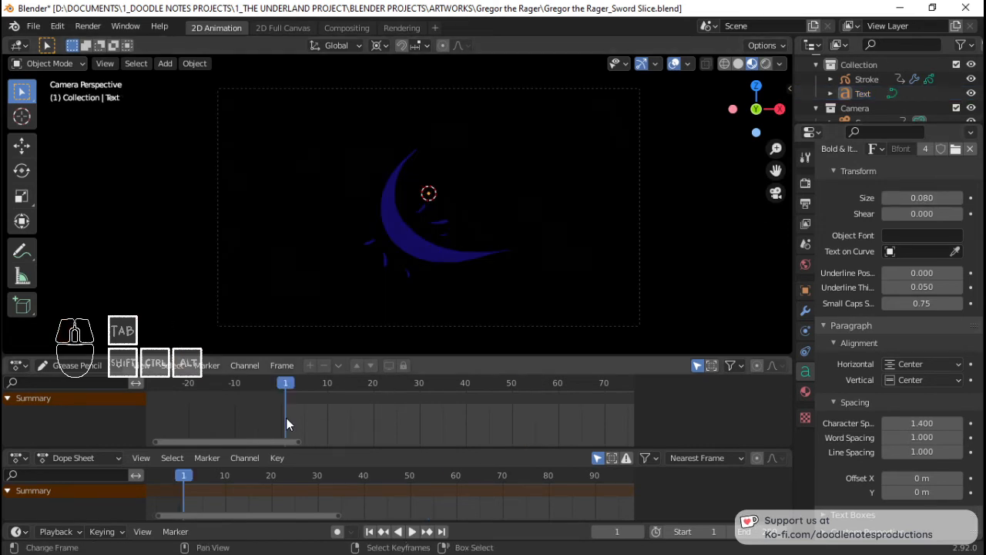
{"action": "key", "text": "space"}
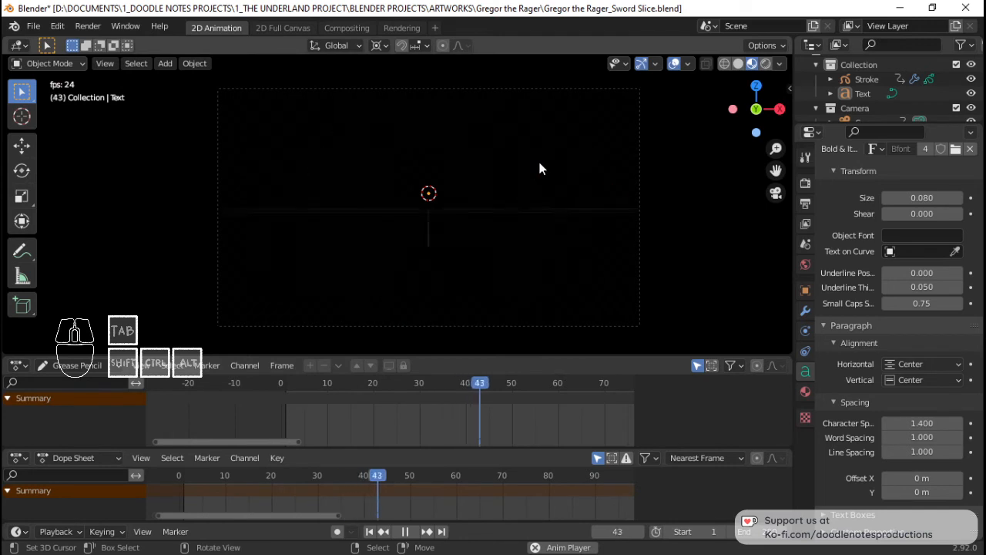
{"action": "key", "text": "space"}
{"action": "left_click", "coordinate": [287, 417]}
{"action": "key", "text": "space"}
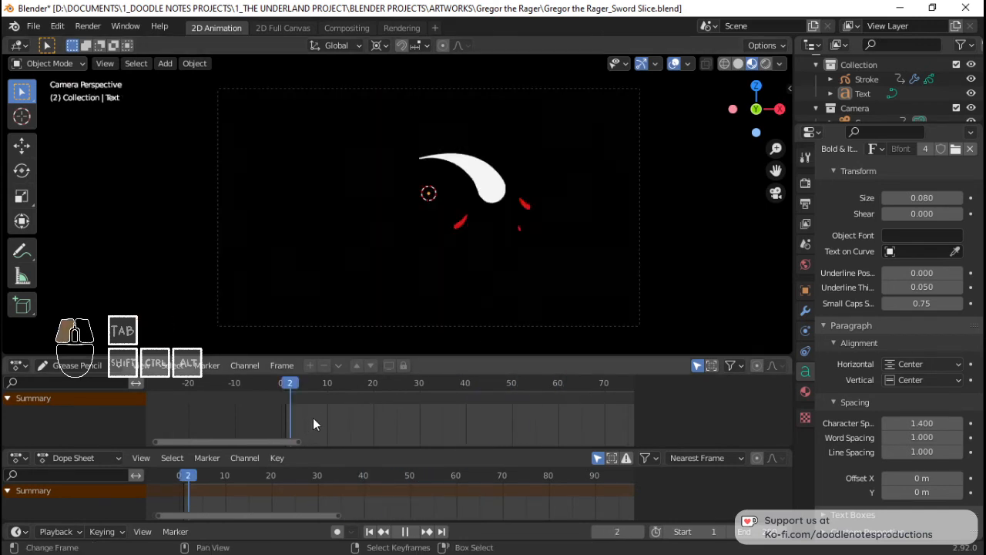
{"action": "left_click_drag", "start_coordinate": [347, 414], "coordinate": [545, 414]}
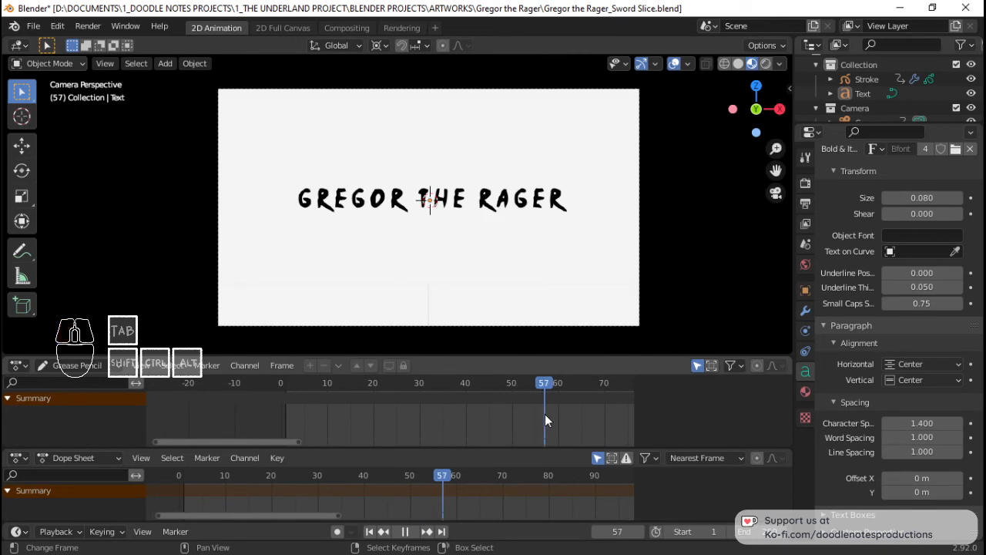
Select the title text and step backward through the slash frames to check where the text sits against each slash.
{"action": "left_click", "coordinate": [523, 203]}
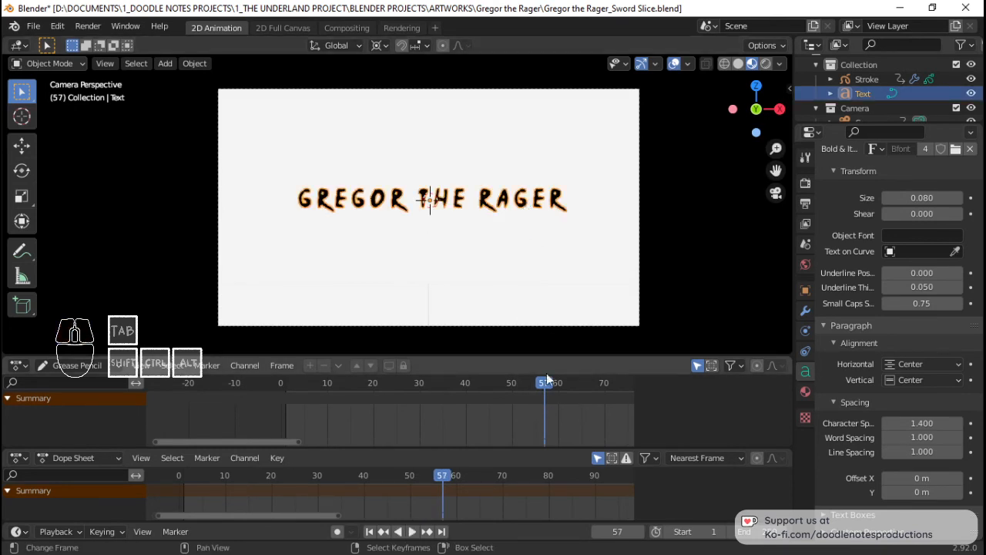
{"action": "key", "text": "Left"}
{"action": "key", "text": "Left"}
{"action": "key", "text": "Left"}
{"action": "key", "text": "Left"}
{"action": "key", "text": "Left"}
{"action": "key", "text": "Left"}
{"action": "key", "text": "Left"}
{"action": "key", "text": "Left"}
{"action": "key", "text": "Left"}
{"action": "key", "text": "Left"}
{"action": "key", "text": "Left"}
{"action": "key", "text": "Left"}
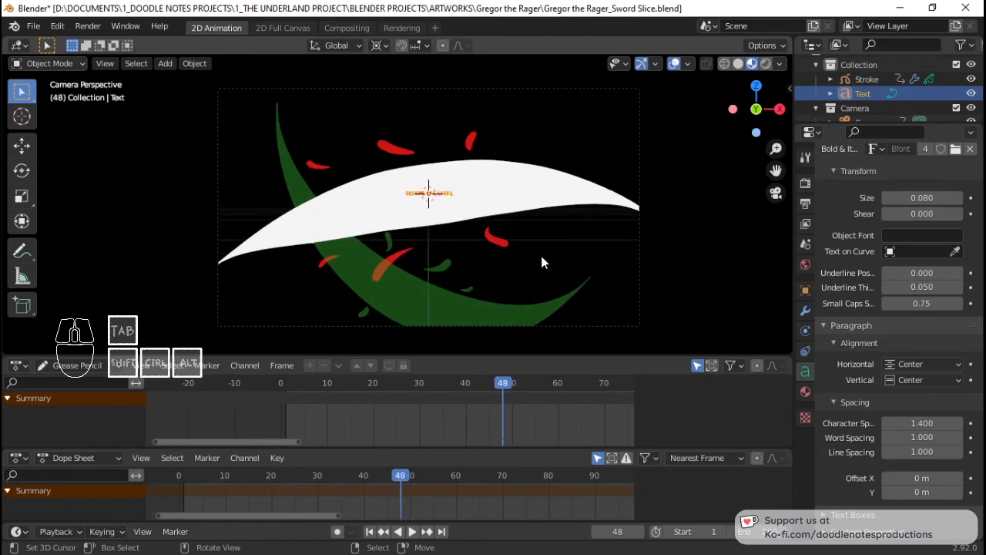
{"action": "key", "text": "Left"}
{"action": "key", "text": "Left"}
{"action": "key", "text": "Left"}
{"action": "key", "text": "Left"}
{"action": "key", "text": "Left"}
{"action": "key", "text": "Left"}
{"action": "key", "text": "Left"}
{"action": "key", "text": "Left"}
{"action": "key", "text": "Left"}
{"action": "key", "text": "Left"}
{"action": "key", "text": "Left"}
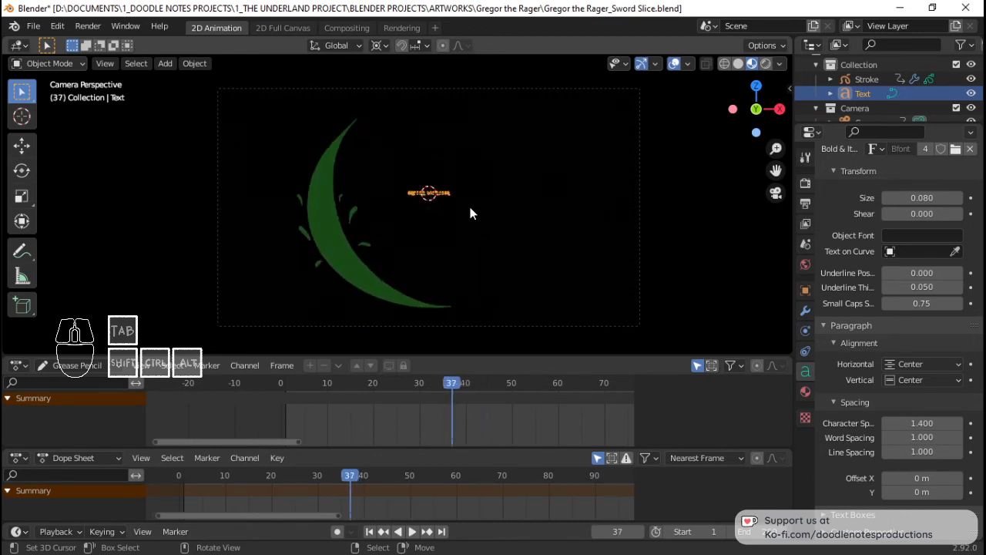
{"action": "key", "text": "Left"}
{"action": "key", "text": "Left"}
{"action": "key", "text": "Left"}
{"action": "key", "text": "Left"}
{"action": "key", "text": "Left"}
{"action": "key", "text": "Left"}
{"action": "key", "text": "Left"}
{"action": "key", "text": "Left"}
{"action": "key", "text": "Left"}
{"action": "key", "text": "Left"}
{"action": "key", "text": "Left"}
{"action": "key", "text": "Left"}
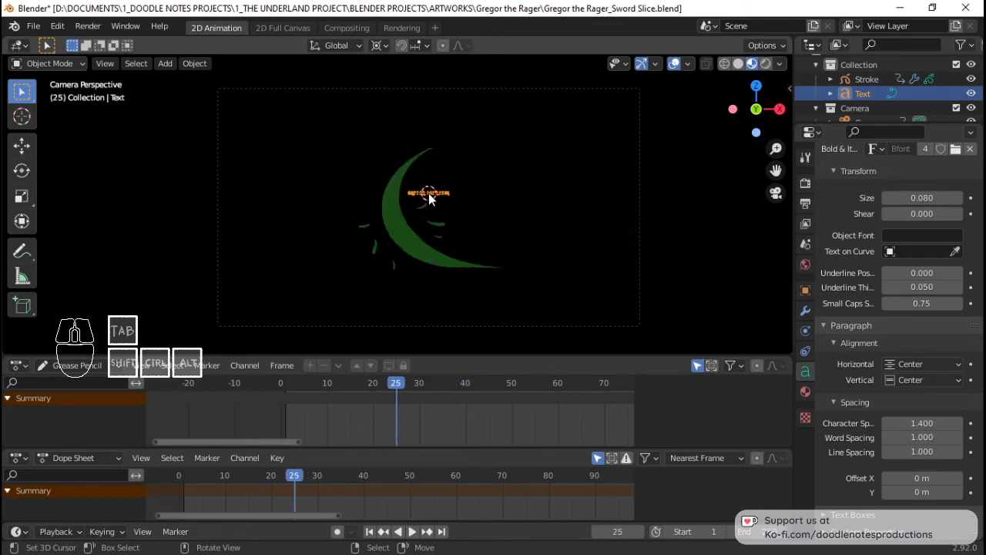
{"action": "key", "text": "Left"}
{"action": "key", "text": "Left"}
{"action": "key", "text": "Left"}
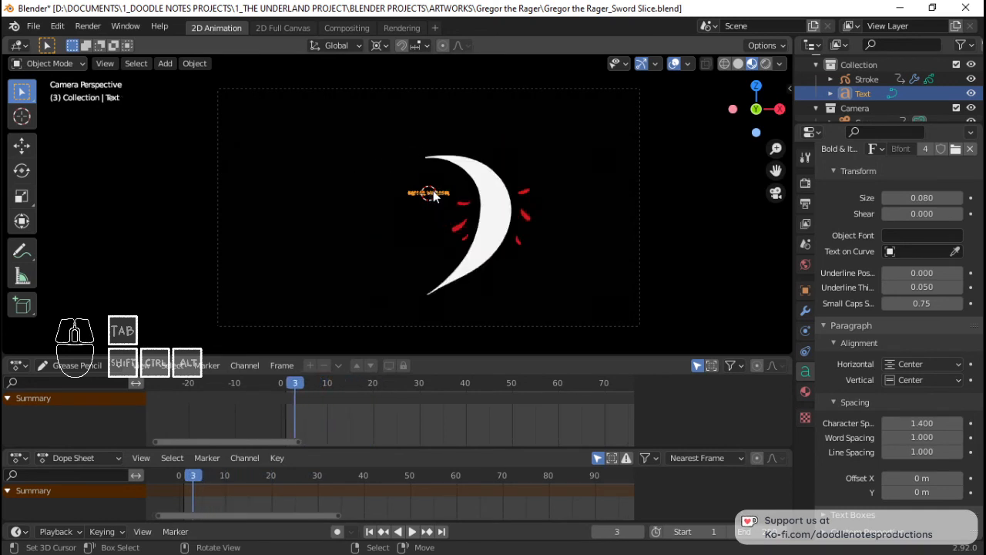
Insert a Scale keyframe on the title text at frame 43, just before the final white slash.
{"action": "key", "text": "alt"}
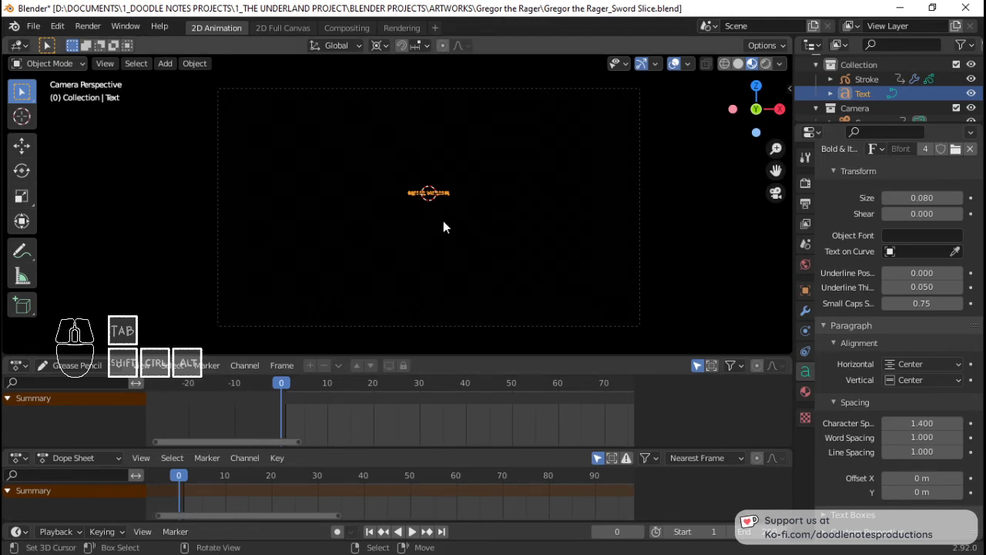
{"action": "scroll", "coordinate": [443, 221], "scroll_direction": "down", "scroll_amount": 7, "text": "alt"}
{"action": "scroll", "coordinate": [446, 204], "scroll_direction": "down", "scroll_amount": 20, "text": "alt"}
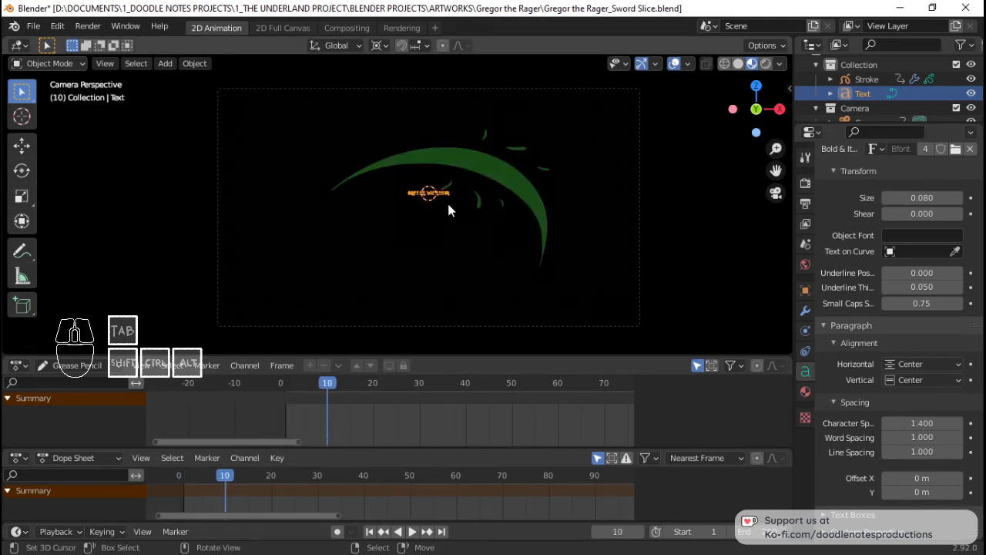
{"action": "scroll", "coordinate": [449, 210], "scroll_direction": "down", "scroll_amount": 3, "text": "alt"}
{"action": "scroll", "coordinate": [449, 210], "scroll_direction": "up", "scroll_amount": 4, "text": "alt"}
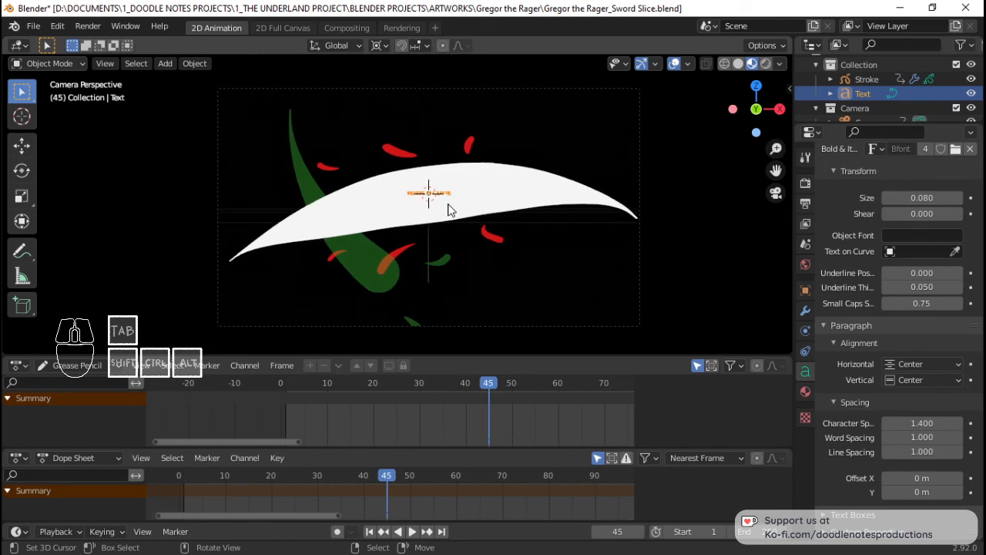
{"action": "scroll", "coordinate": [448, 204], "scroll_direction": "down", "scroll_amount": 1, "text": "alt"}
{"action": "scroll", "coordinate": [448, 204], "scroll_direction": "up", "scroll_amount": 1, "text": "alt"}
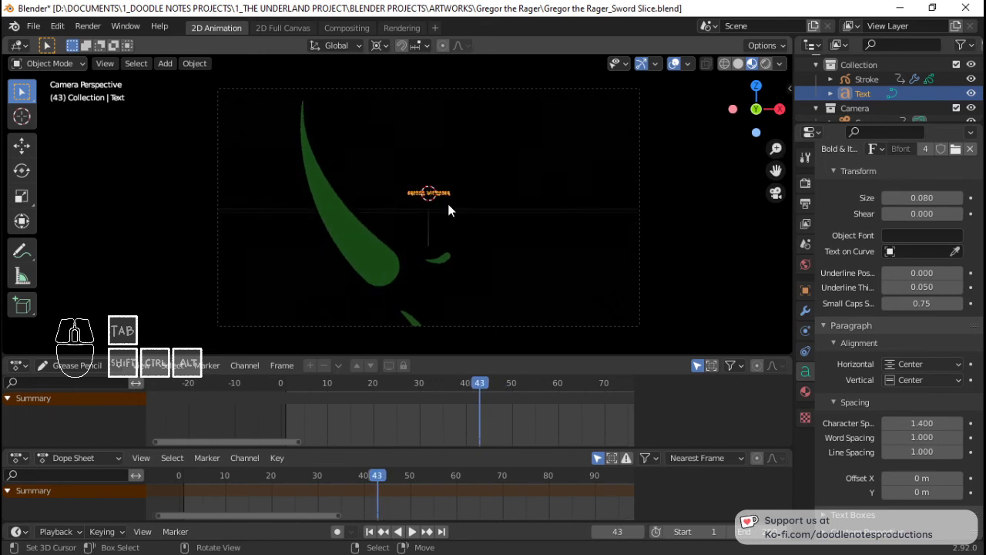
{"action": "key", "text": "i"}
{"action": "left_click", "coordinate": [451, 184]}
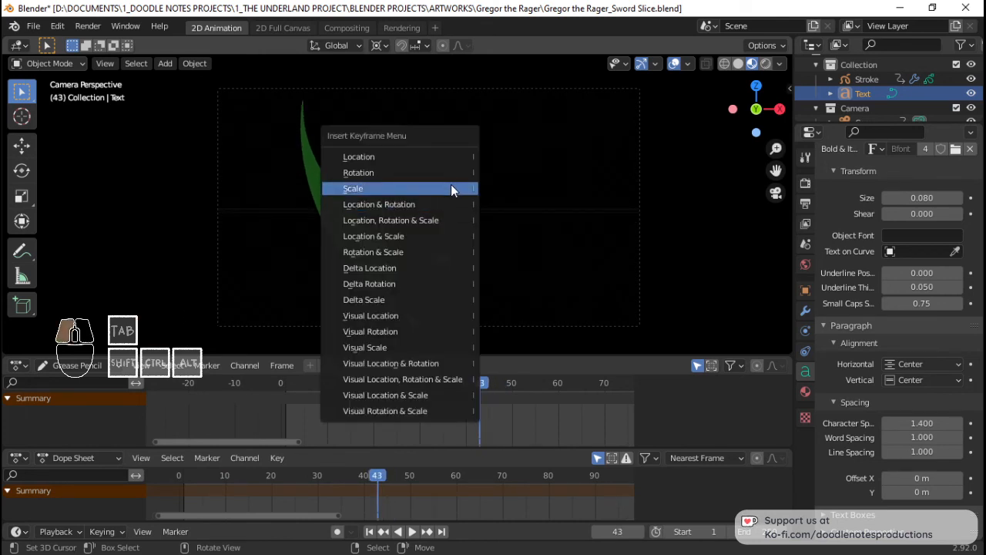
Scale the title text to 0 at frame 42, insert a Scale keyframe on it and save the file.
{"action": "scroll", "coordinate": [494, 201], "scroll_direction": "up", "scroll_amount": 1, "text": "alt"}
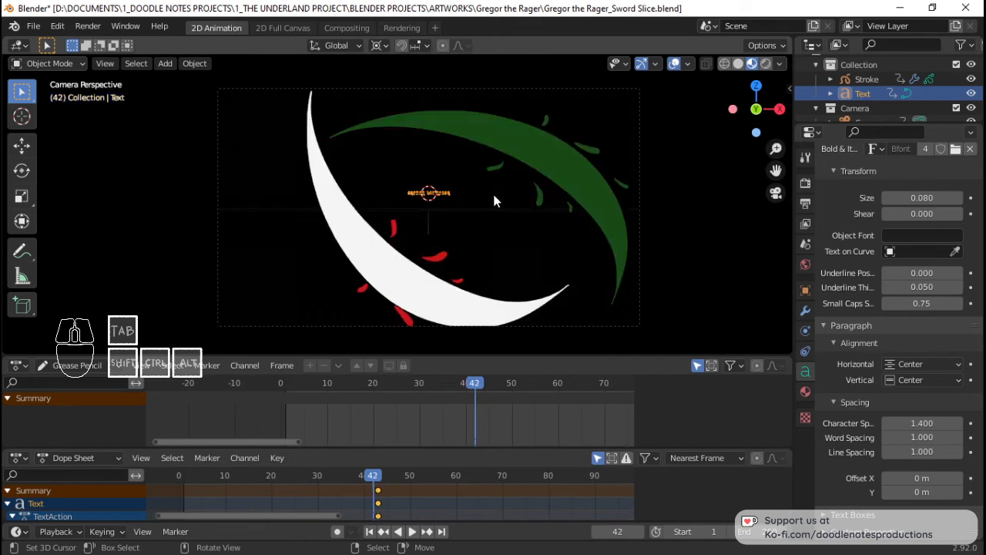
{"action": "key", "text": "s"}
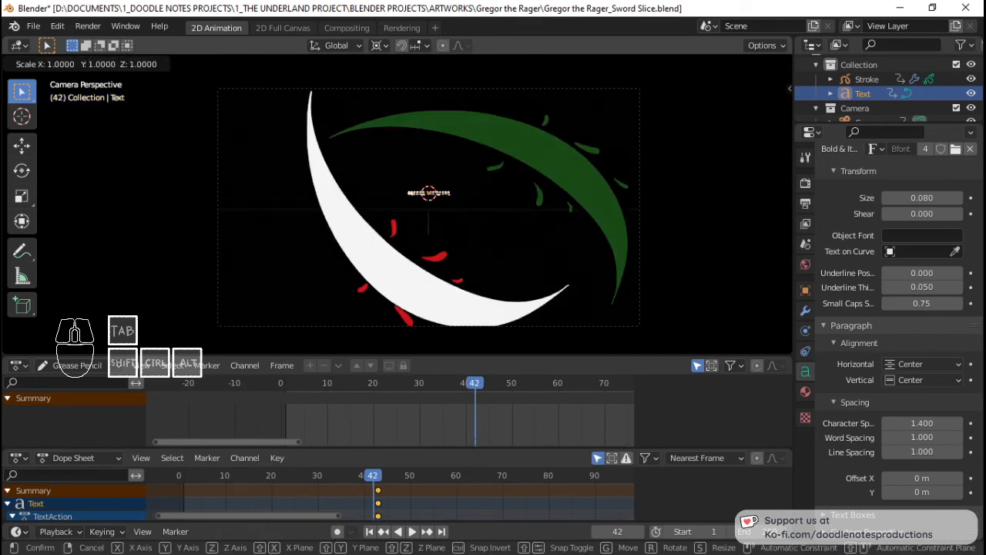
{"action": "key", "text": "0"}
{"action": "key", "text": "Return"}
{"action": "key", "text": "i"}
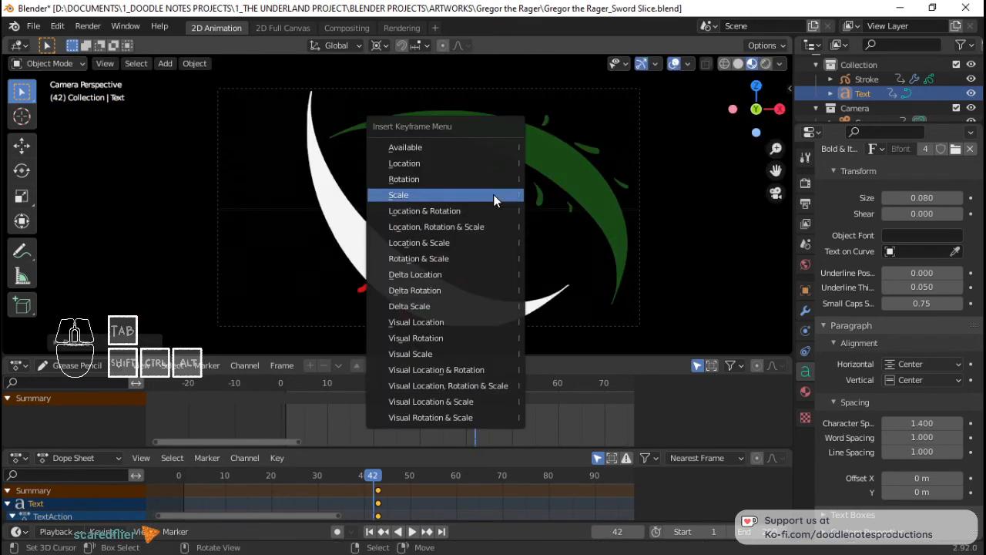
{"action": "left_click", "coordinate": [494, 196]}
{"action": "key", "text": "ctrl+s"}
Deselect everything, hide the viewport overlays and play the animation to review how the title appears.
{"action": "key", "text": "alt+a"}
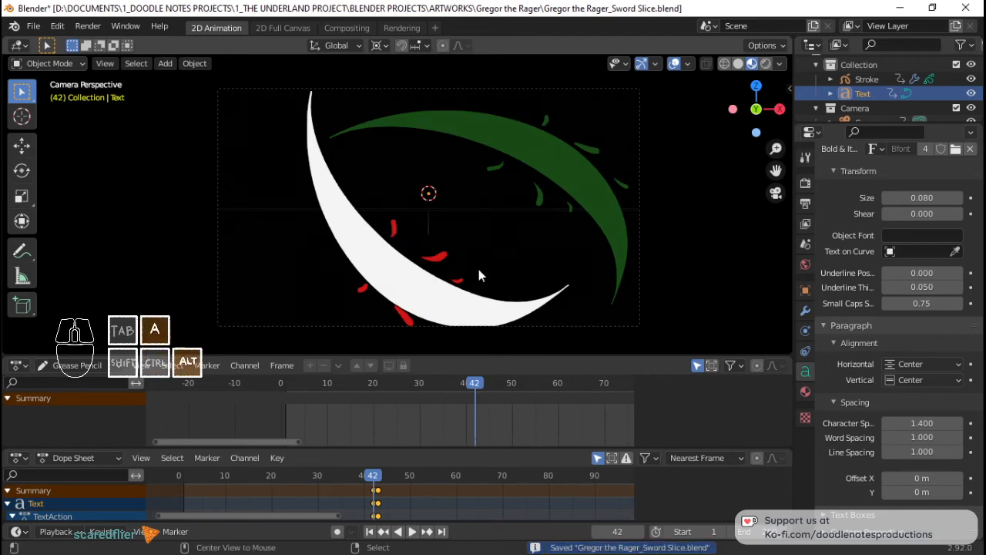
{"action": "key", "text": "shift+alt+z"}
{"action": "key", "text": "space"}
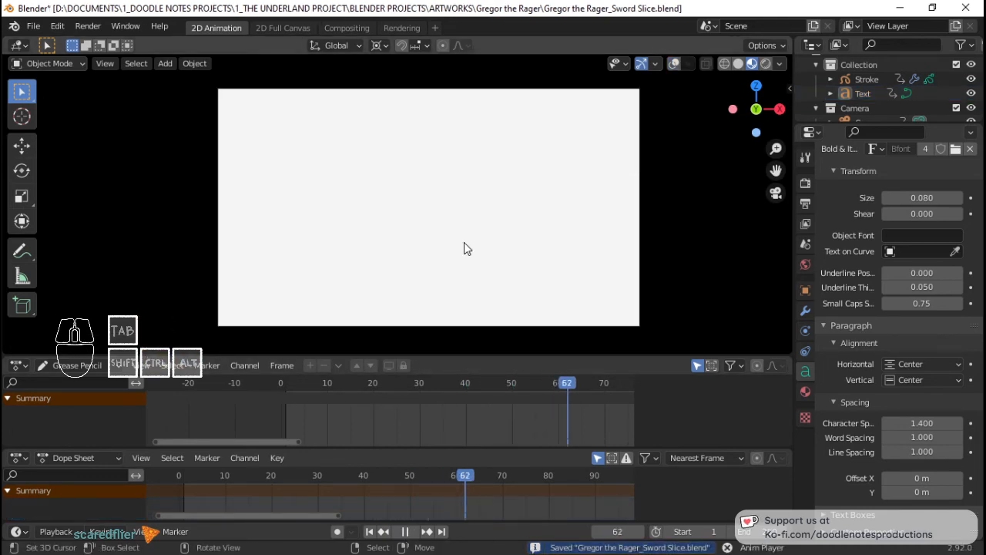
{"action": "left_click_drag", "start_coordinate": [411, 423], "coordinate": [433, 424]}
{"action": "key", "text": "space"}
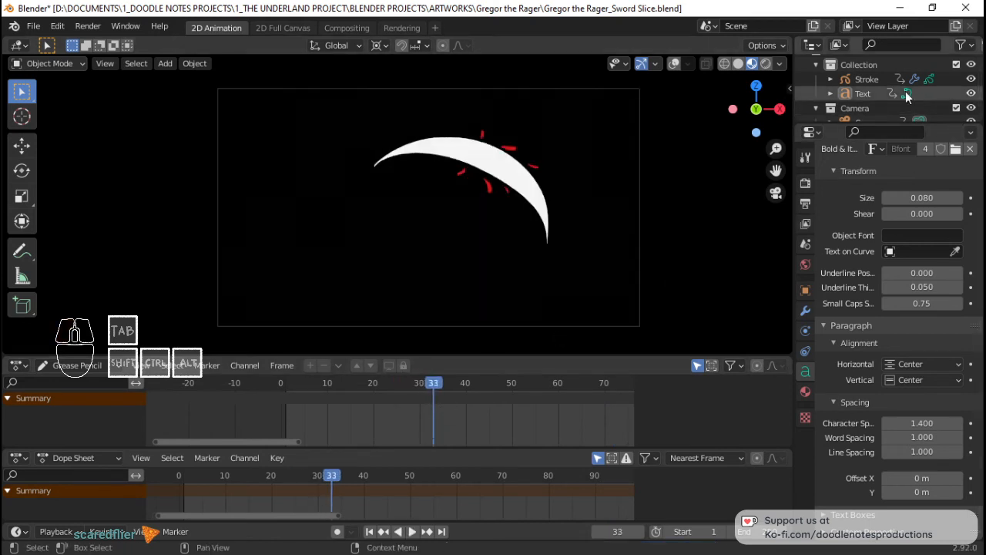
Select the title text and go to its Scale keyframe at frame 43 to inspect its scaling.
{"action": "left_click", "coordinate": [871, 94]}
{"action": "key", "text": "Right"}
{"action": "key", "text": "Up"}
{"action": "key", "text": "Up"}
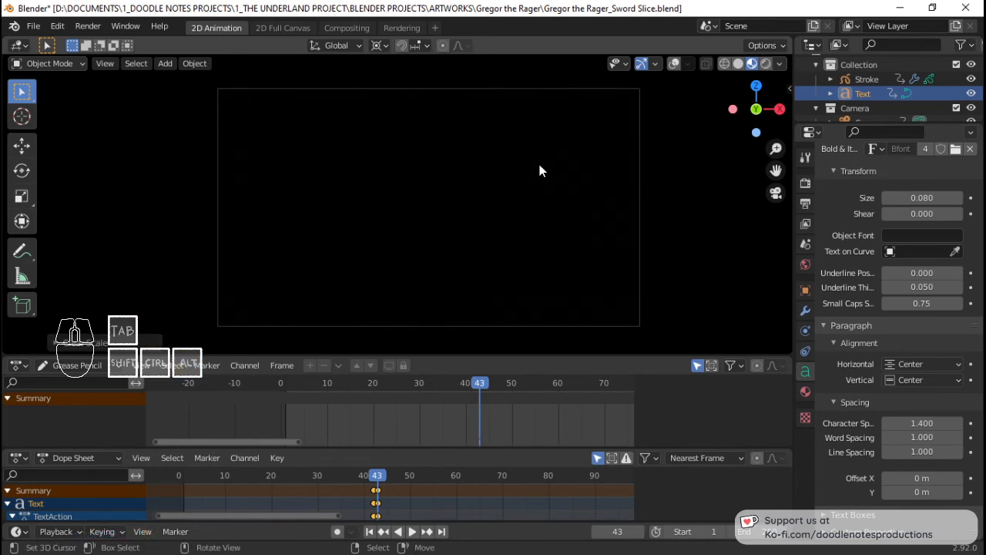
{"action": "mouse_move", "coordinate": [400, 483]}
{"action": "left_mouse_down"}
{"action": "mouse_move", "coordinate": [423, 490]}
{"action": "mouse_move", "coordinate": [379, 488]}
{"action": "mouse_move", "coordinate": [389, 490]}
{"action": "left_mouse_up"}
Undo the changes back to before the title's zero-scale keyframe at frame 42.
{"action": "key", "text": "ctrl+z"}
{"action": "key", "text": "ctrl+z"}
{"action": "key", "text": "ctrl+z"}
{"action": "key", "text": "ctrl+z"}
{"action": "key", "text": "ctrl+z"}
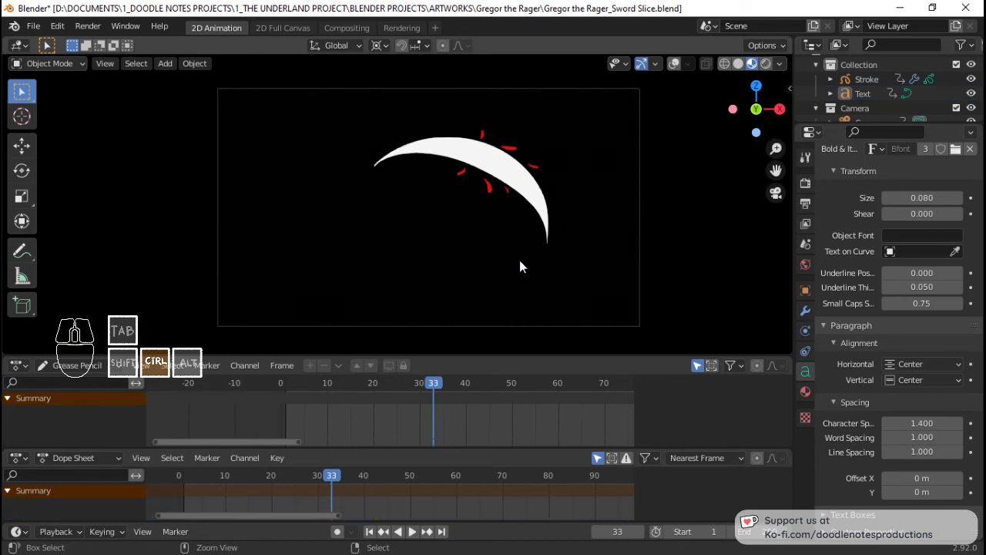
{"action": "key", "text": "ctrl+z"}
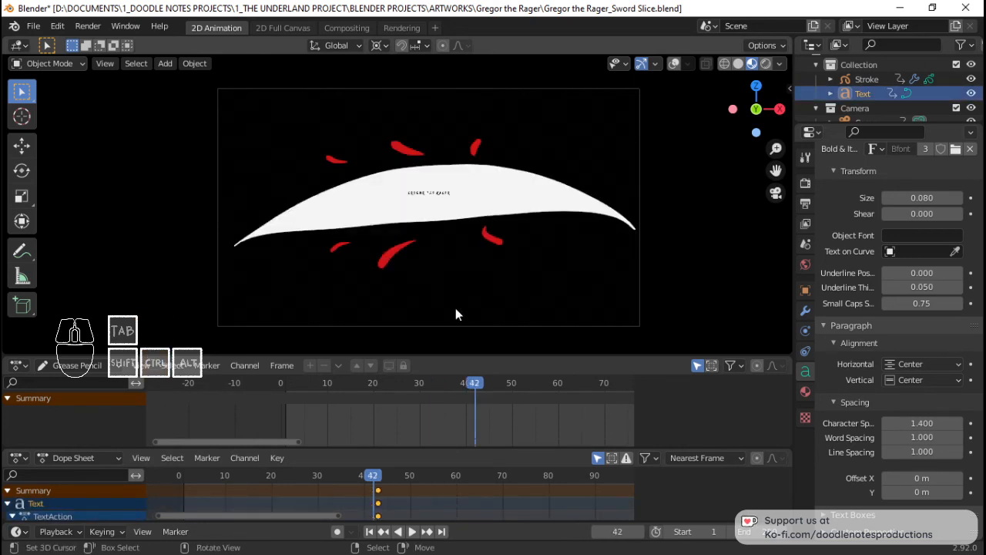
Step through the frames around the final slash and insert a Scale keyframe on the title text at frame 43.
{"action": "key", "text": "Right"}
{"action": "key", "text": "Right"}
{"action": "key", "text": "Right"}
{"action": "key", "text": "Right"}
{"action": "key", "text": "Left"}
{"action": "key", "text": "Left"}
{"action": "key", "text": "Left"}
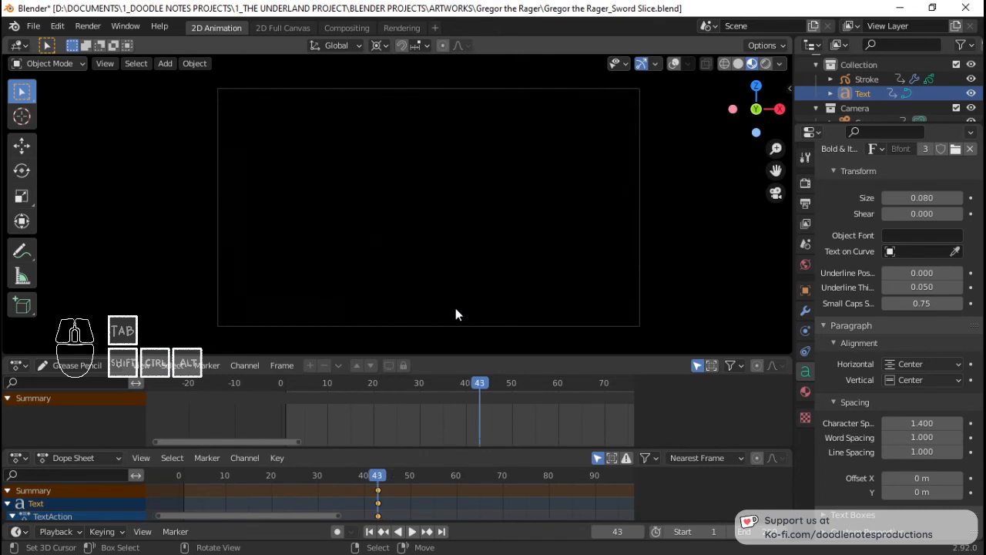
{"action": "key", "text": "i"}
{"action": "left_click", "coordinate": [493, 236]}
Shrink the title text to zero scale at frame 42 and keyframe its Scale there.
{"action": "key", "text": "Left"}
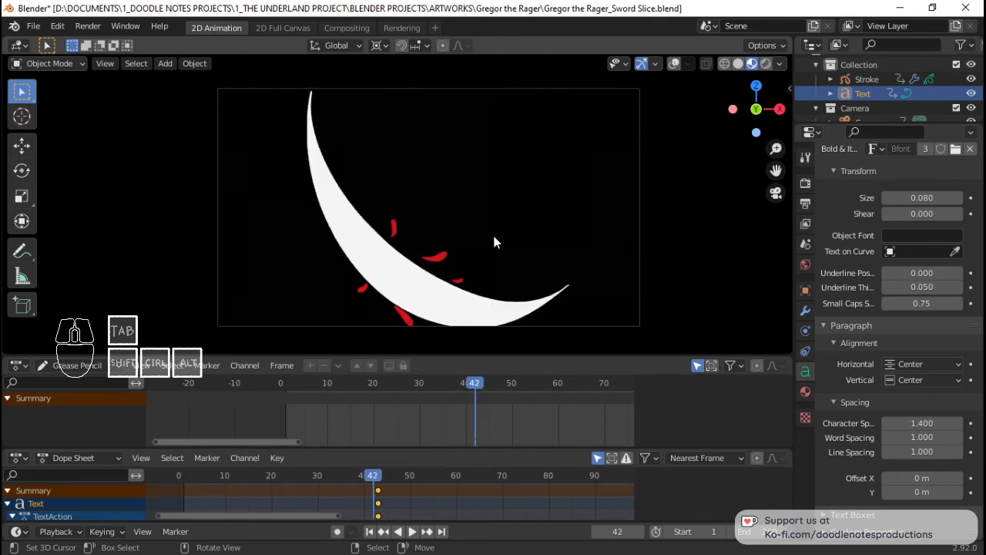
{"action": "key", "text": "s"}
{"action": "key", "text": "Return"}
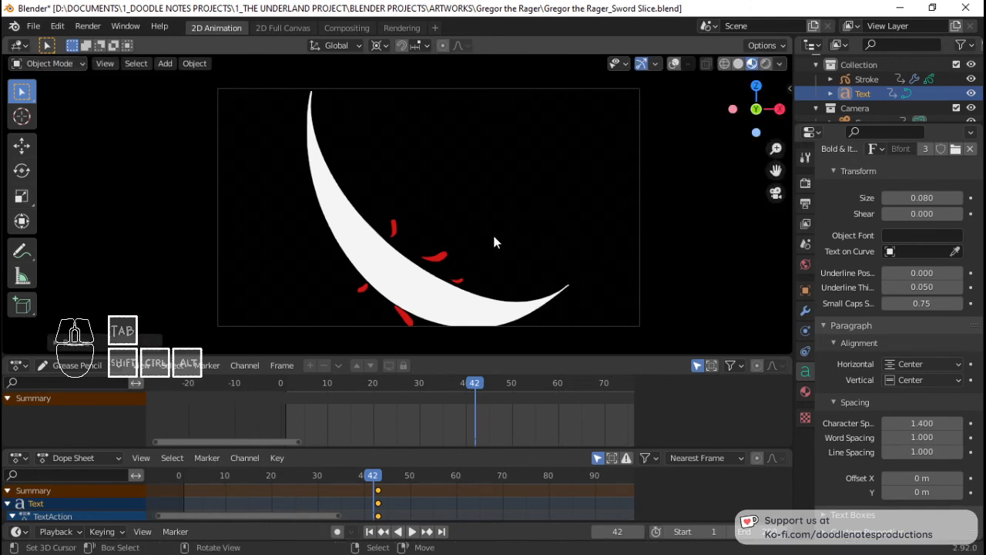
{"action": "key", "text": "i"}
{"action": "left_click", "coordinate": [494, 236]}
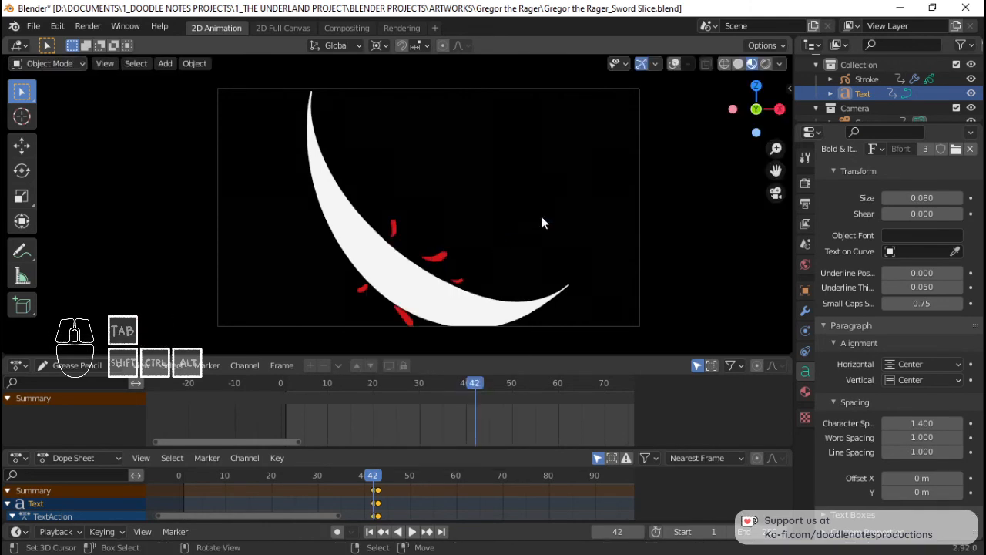
Deselect the title and play the animation with and without viewport overlays to check whether the title appears.
{"action": "key", "text": "shift+alt+z"}
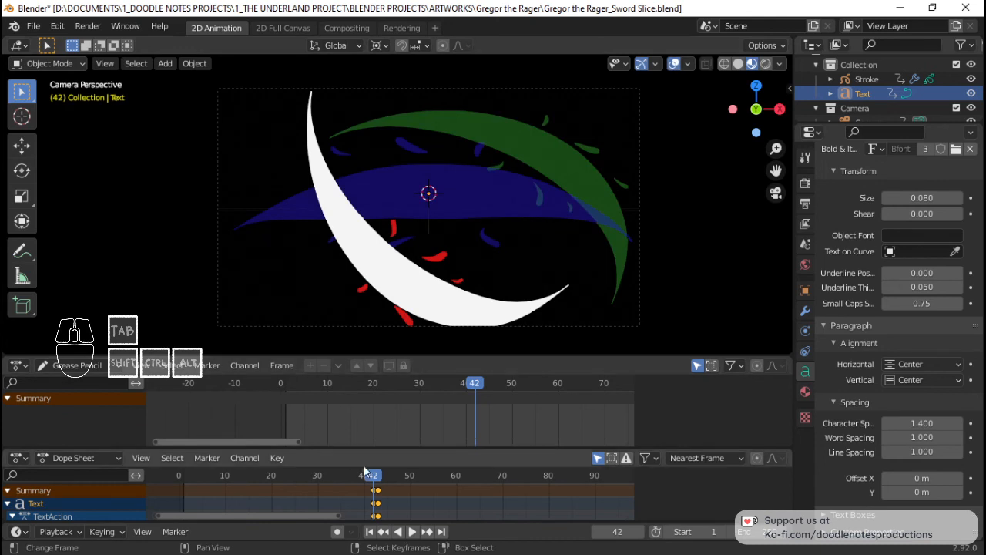
{"action": "left_click_drag", "start_coordinate": [389, 491], "coordinate": [352, 488]}
{"action": "left_click", "coordinate": [520, 221]}
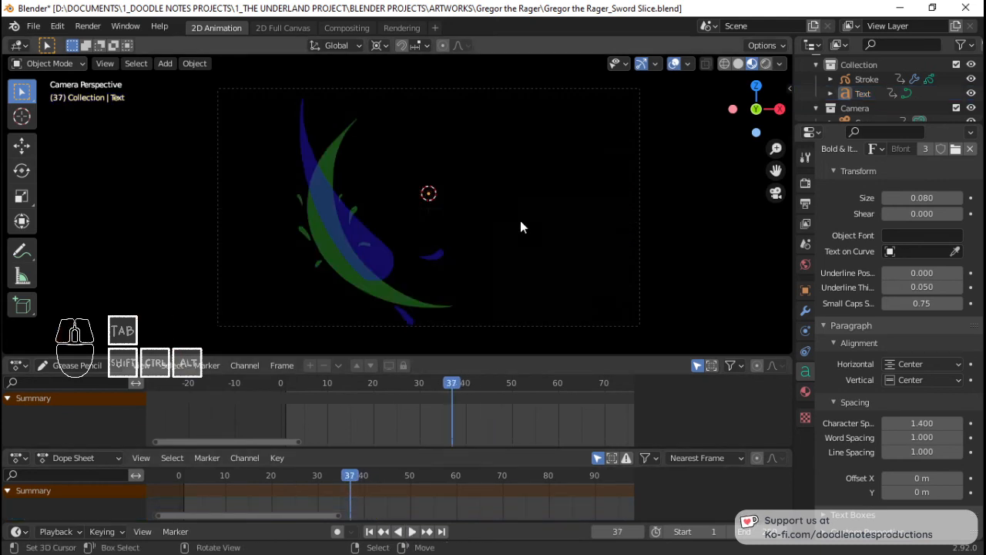
{"action": "key", "text": "shift+alt+z"}
{"action": "key", "text": "space"}
{"action": "key", "text": "space"}
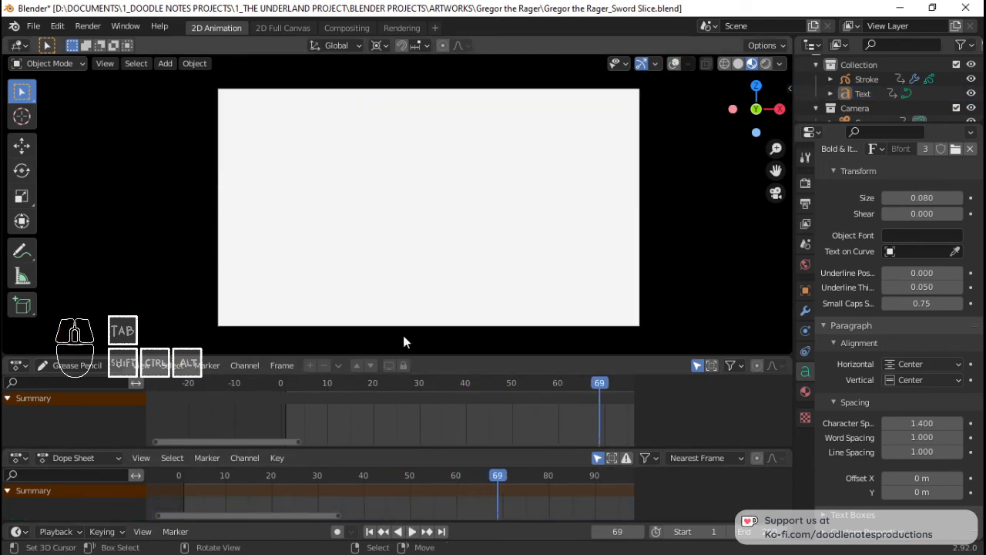
{"action": "left_click", "coordinate": [190, 494]}
{"action": "key", "text": "shift+alt+z"}
{"action": "key", "text": "space"}
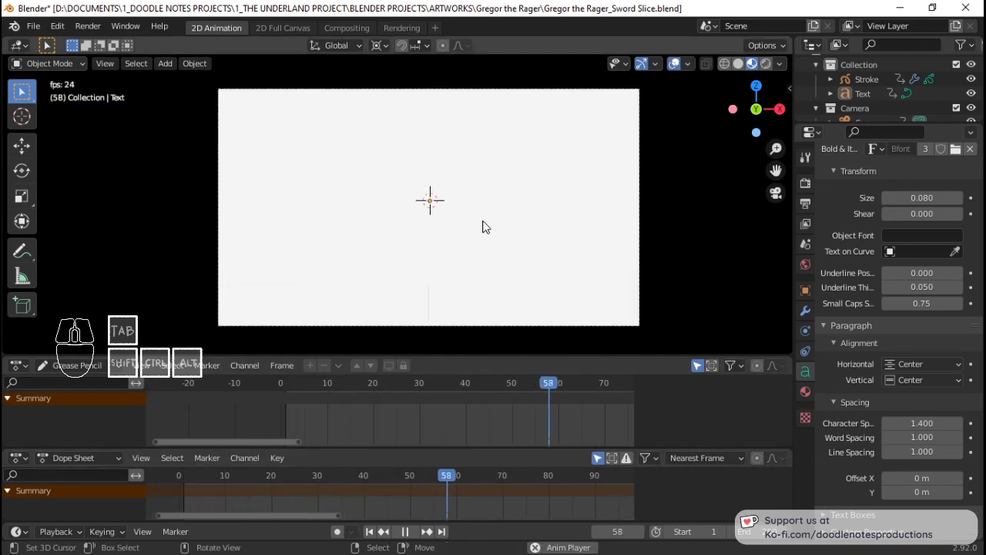
{"action": "key", "text": "space"}
Undo the title's zero-scale keyframe at frame 42 and return to frame 43.
{"action": "key", "text": "ctrl+z"}
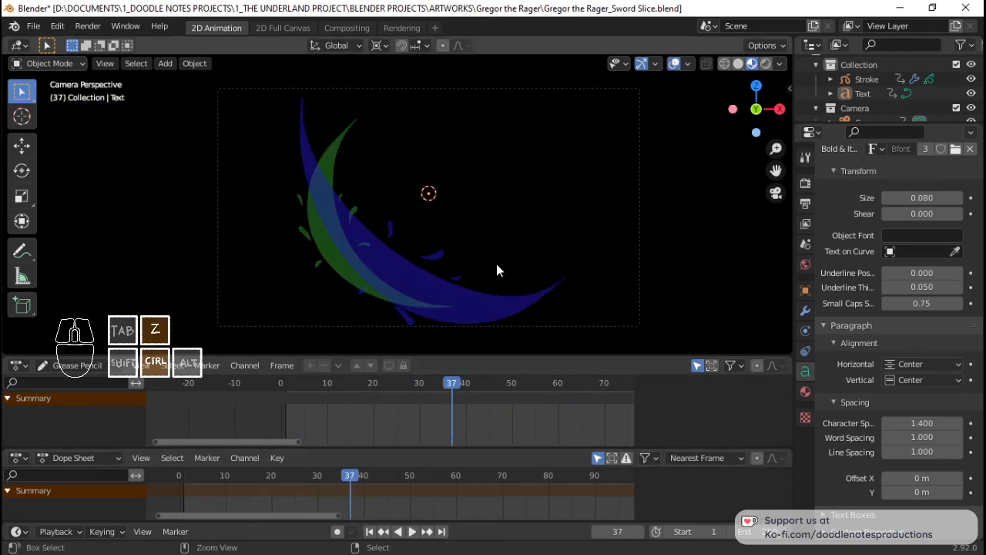
{"action": "key", "text": "ctrl+z"}
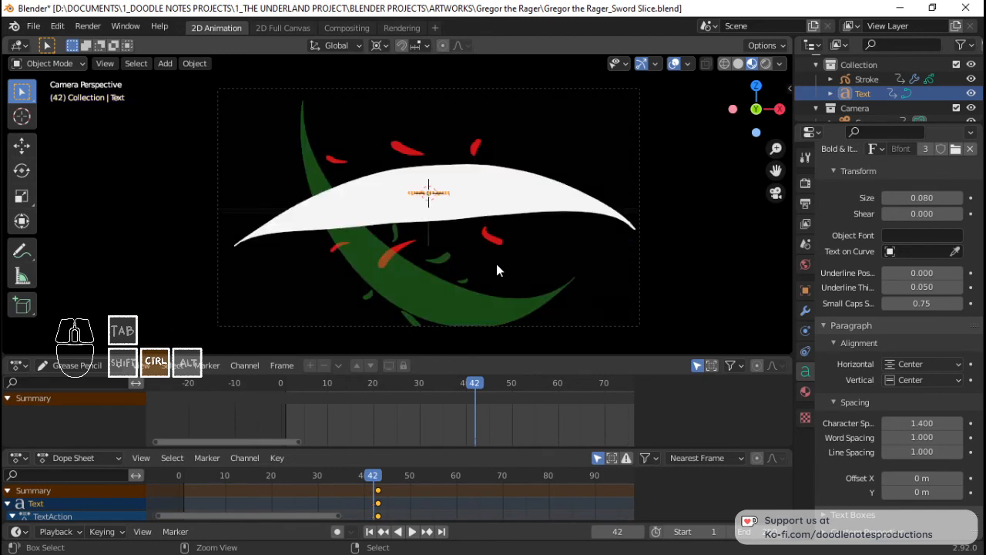
{"action": "key", "text": "ctrl+z"}
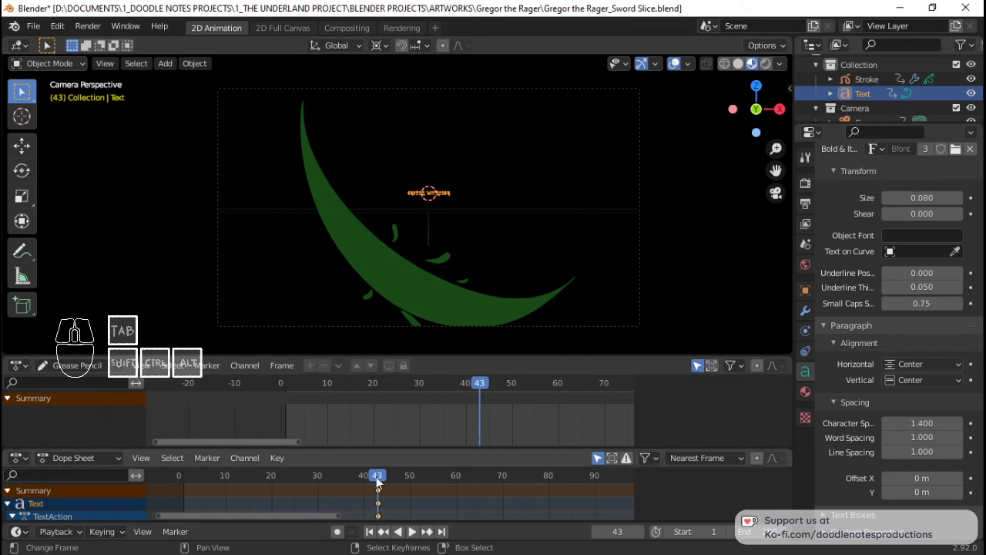
Scrub to frame 51, enlarge the Dope Sheet and expand the title text's Object Transforms channels.
{"action": "left_click", "coordinate": [368, 500]}
{"action": "left_click_drag", "start_coordinate": [368, 501], "coordinate": [414, 501]}
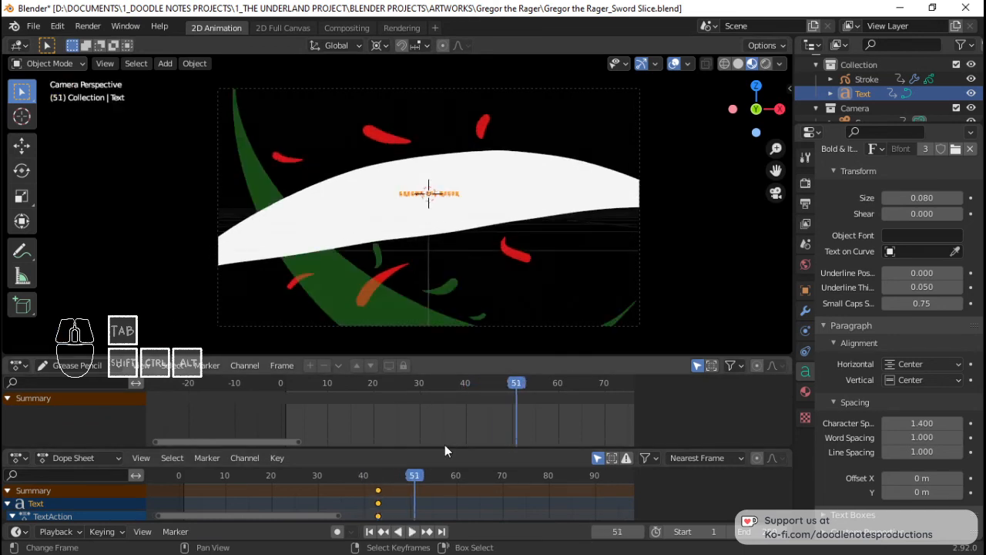
{"action": "left_click_drag", "start_coordinate": [446, 450], "coordinate": [446, 393]}
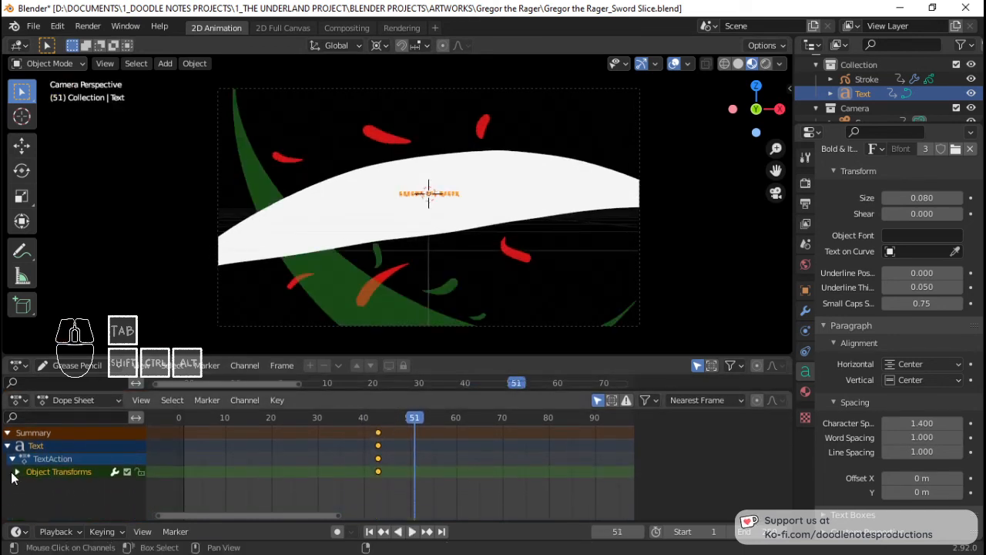
{"action": "left_click", "coordinate": [17, 472]}
At frame 42, scale the title text to 0 and insert a Scale keyframe.
{"action": "left_click_drag", "start_coordinate": [362, 473], "coordinate": [372, 473]}
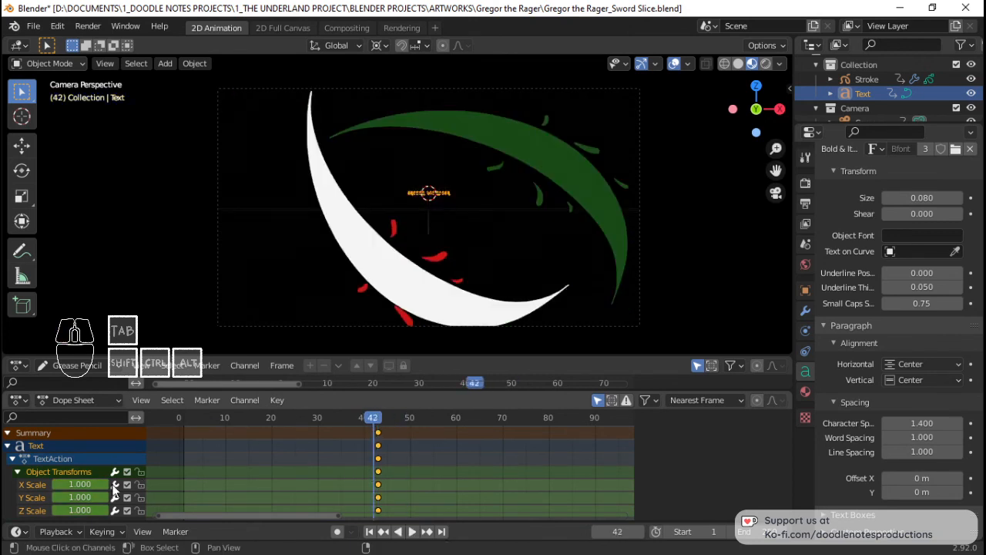
{"action": "key", "text": "s"}
{"action": "key", "text": "0"}
{"action": "key", "text": "Return"}
{"action": "key", "text": "i"}
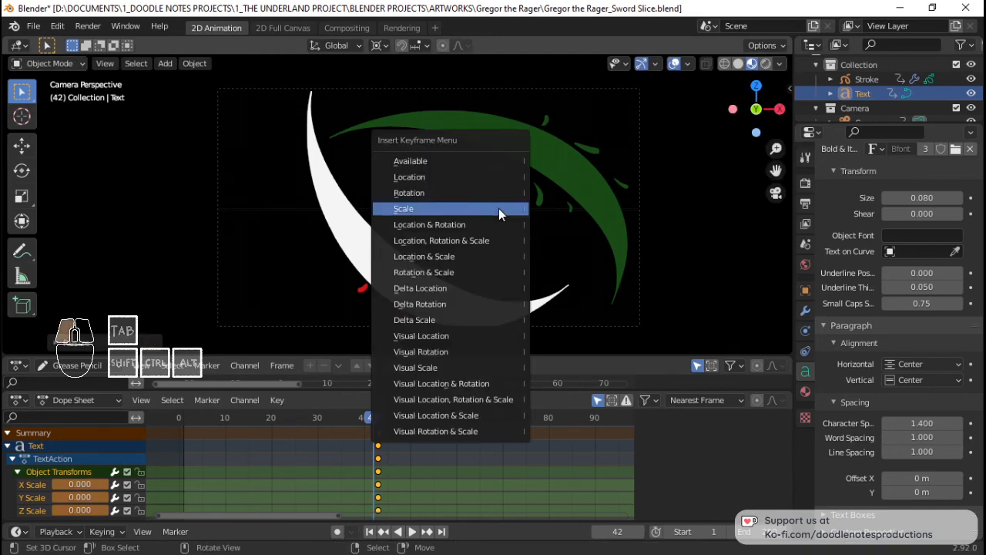
{"action": "left_click", "coordinate": [499, 210]}
Step forward frame by frame to frame 53 to check the title's scale against the final white slash.
{"action": "key", "text": "Right"}
{"action": "key", "text": "Right"}
{"action": "key", "text": "Right"}
{"action": "key", "text": "Right"}
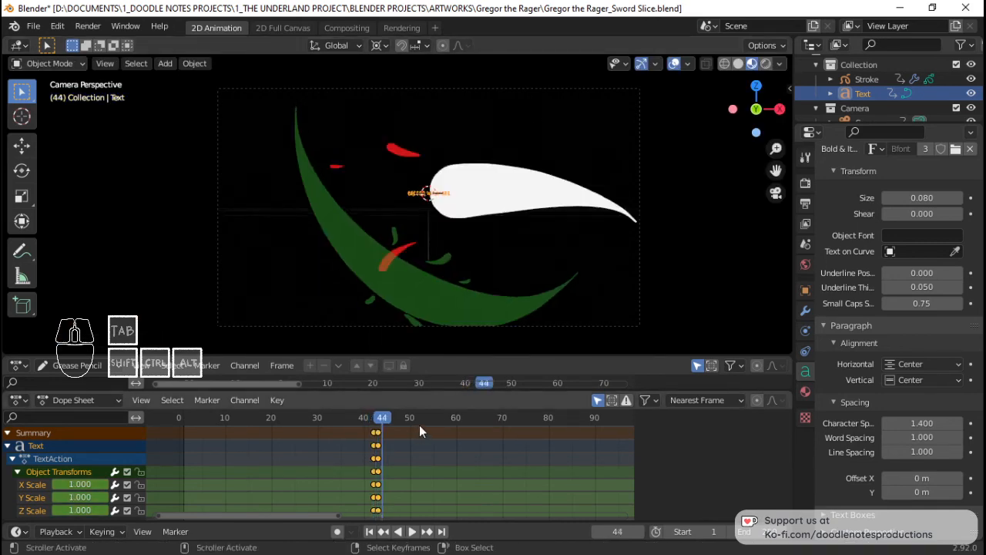
{"action": "key", "text": "Right"}
{"action": "key", "text": "Right"}
{"action": "key", "text": "Right"}
{"action": "key", "text": "Right"}
{"action": "key", "text": "Right"}
{"action": "key", "text": "Right"}
{"action": "key", "text": "Right"}
Move the title text about -0.05 m along the global Y axis, in front of the white slash, and return to the camera view.
{"action": "scroll", "coordinate": [498, 200], "scroll_direction": "up", "scroll_amount": 3}
{"action": "middle_click_drag", "start_coordinate": [498, 191], "coordinate": [451, 216]}
{"action": "key", "text": "g"}
{"action": "key", "text": "y"}
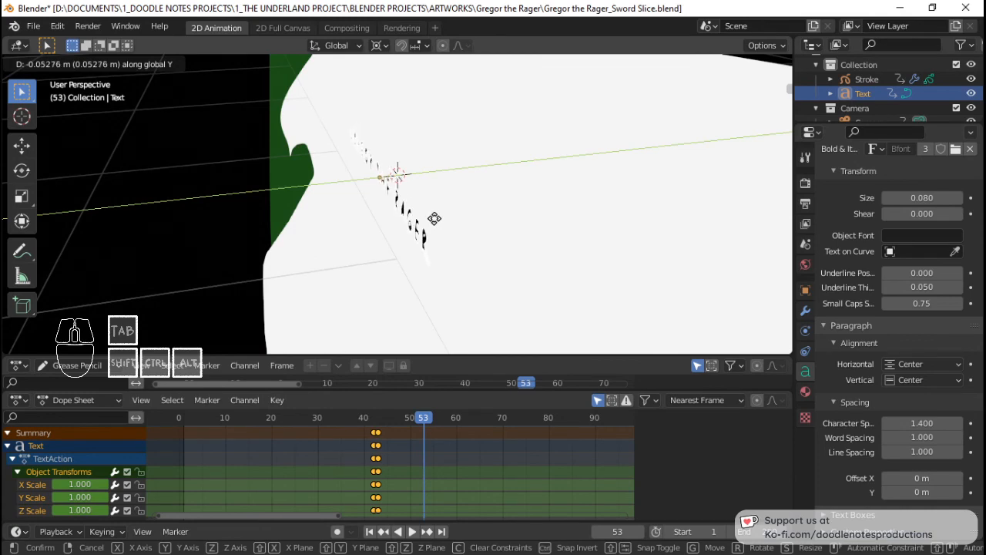
{"action": "middle_click_drag", "start_coordinate": [435, 219], "coordinate": [431, 238]}
{"action": "left_click", "coordinate": [430, 241]}
{"action": "key", "text": "KP_0"}
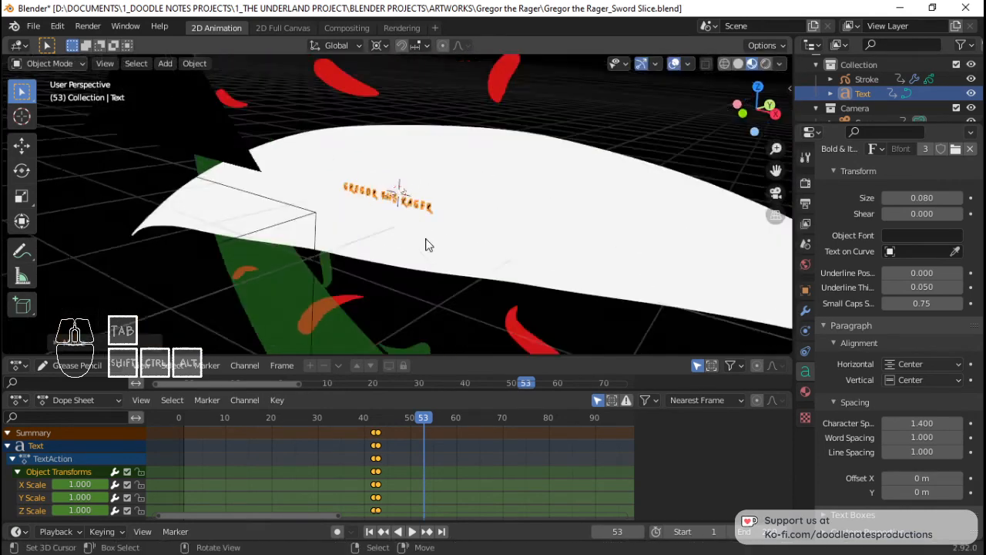
Deselect everything and play the full animation without overlays to review the title reveal.
{"action": "key", "text": "alt+a"}
{"action": "key", "text": "space"}
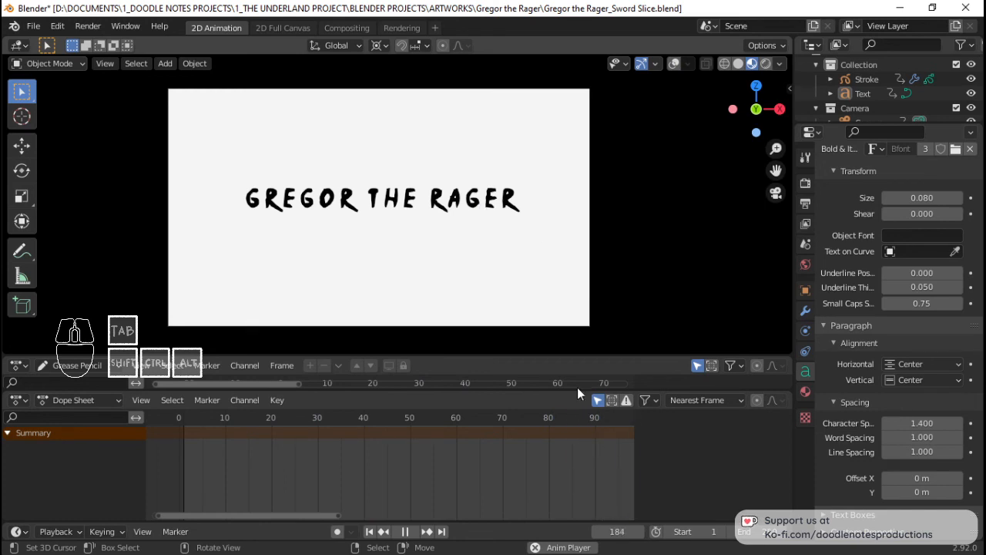
{"action": "scroll", "coordinate": [393, 447], "scroll_direction": "down", "scroll_amount": 4}
{"action": "key", "text": "space"}
{"action": "key", "text": "space"}
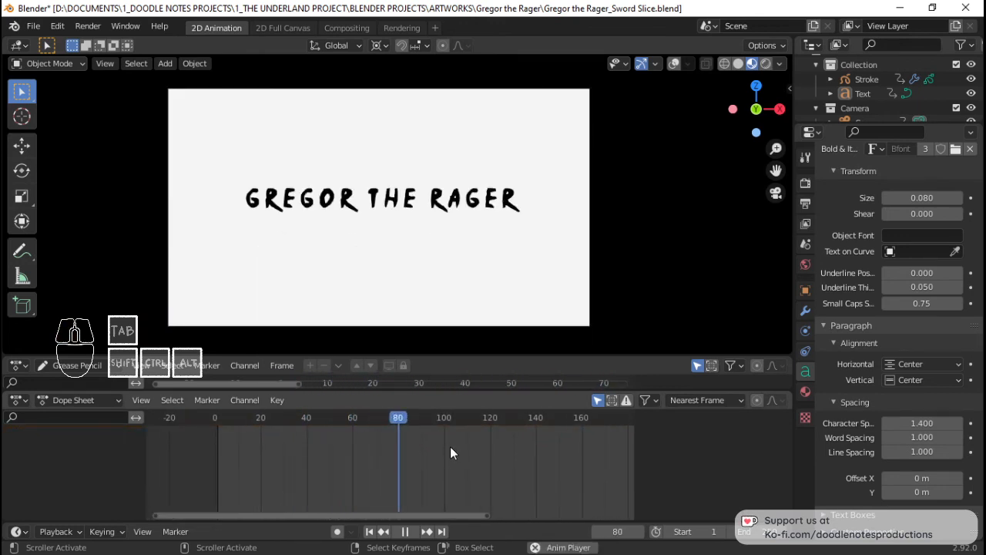
{"action": "key", "text": "space"}
Fit the whole timeline in the Dope Sheet, scrub to the last frame at 180 and replay the animation.
{"action": "left_click", "coordinate": [584, 440]}
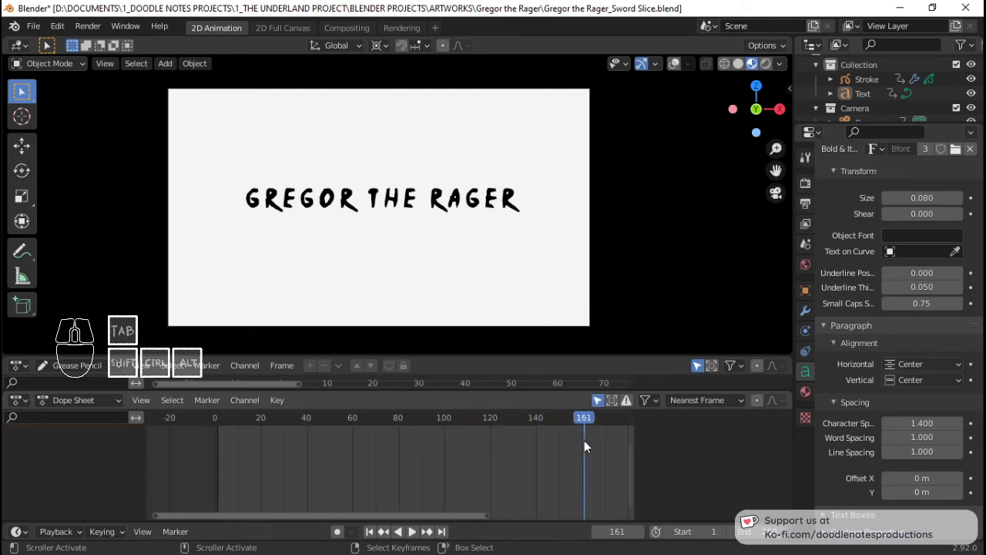
{"action": "key", "text": "Home"}
{"action": "left_click_drag", "start_coordinate": [508, 451], "coordinate": [505, 450]}
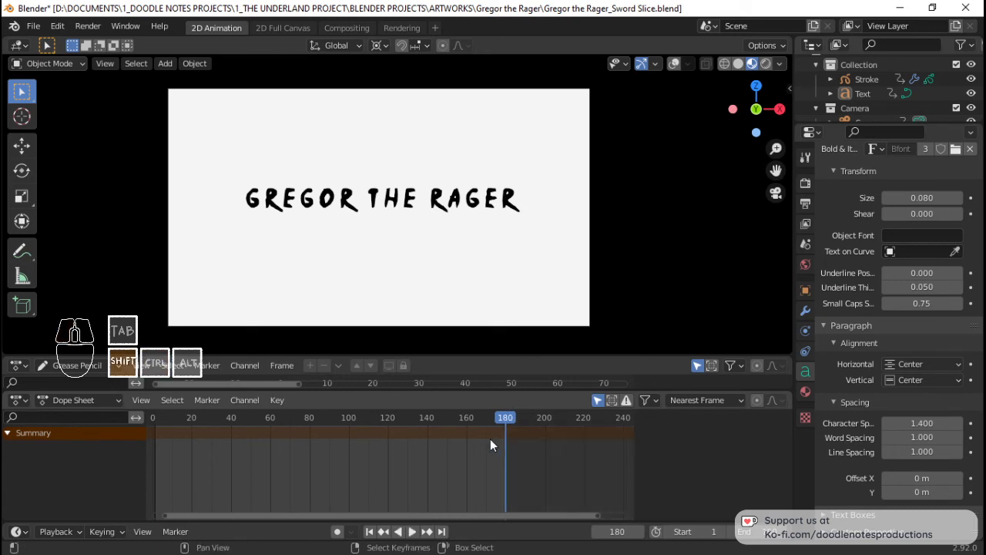
{"action": "key", "text": "space"}
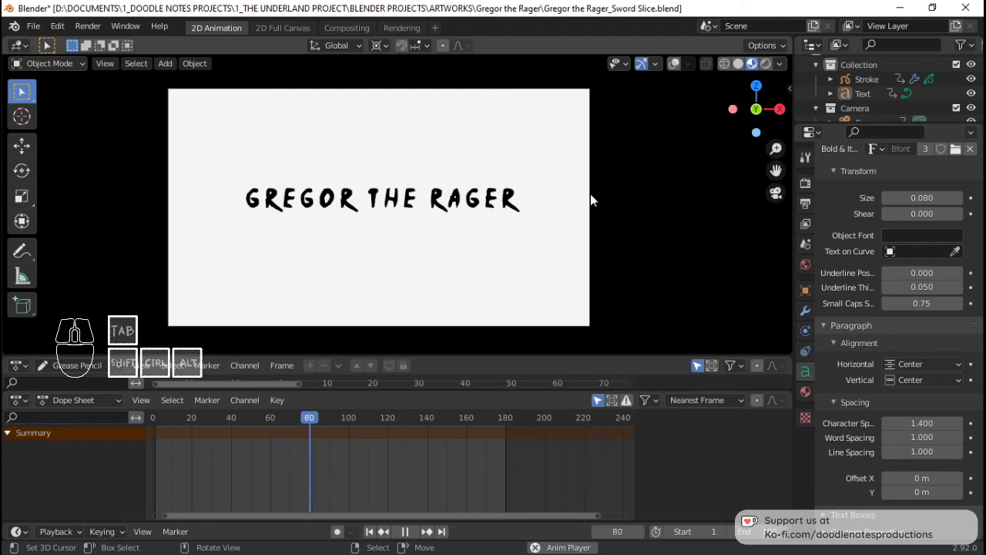
{"action": "key", "text": "space"}
Stop playback, show the overlays, select the camera and enable its Safe Areas guides.
{"action": "left_click", "coordinate": [507, 202]}
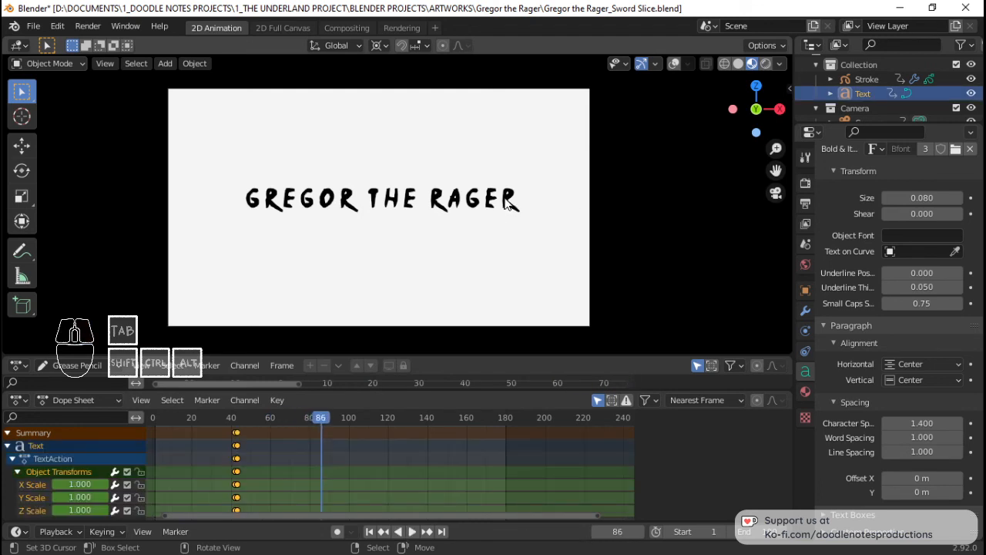
{"action": "left_click", "coordinate": [589, 199]}
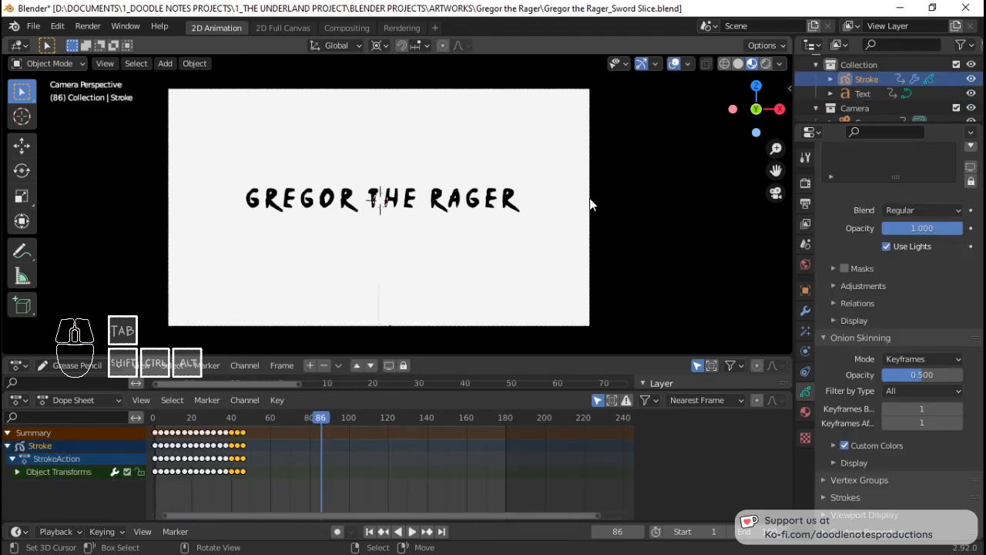
{"action": "left_click", "coordinate": [589, 199]}
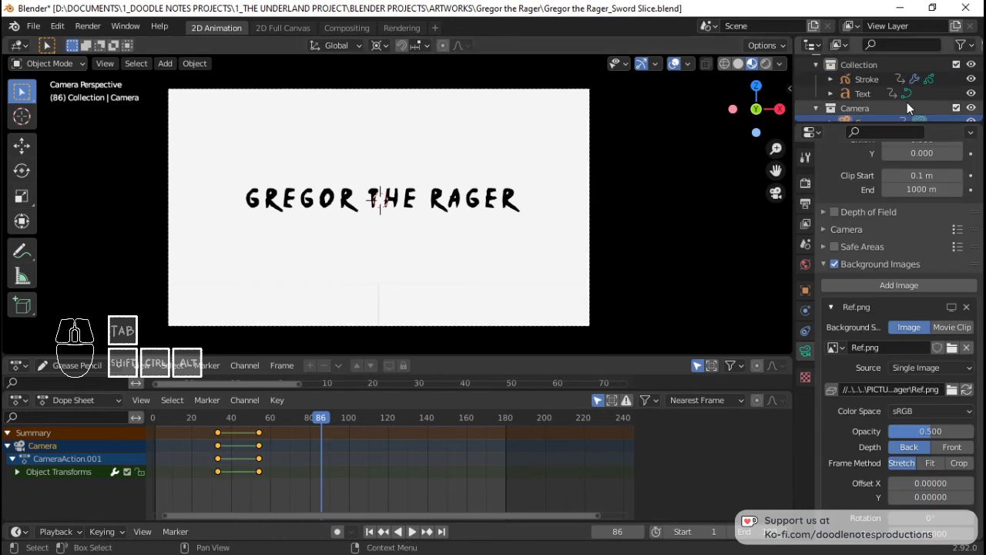
{"action": "scroll", "coordinate": [869, 110], "scroll_direction": "down", "scroll_amount": 1}
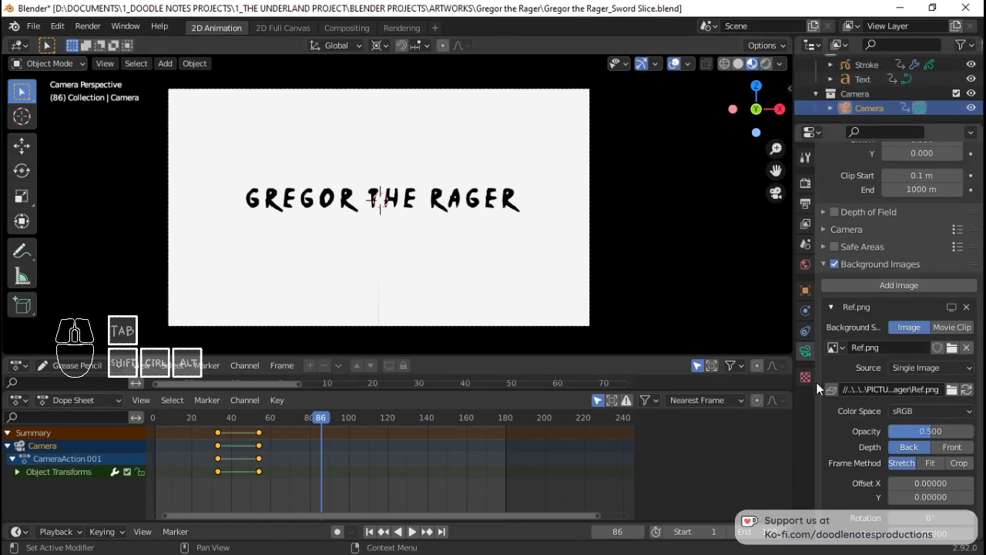
{"action": "scroll", "coordinate": [856, 390], "scroll_direction": "down", "scroll_amount": 6}
{"action": "scroll", "coordinate": [871, 401], "scroll_direction": "up", "scroll_amount": 8}
{"action": "left_click", "coordinate": [835, 299]}
{"action": "left_click", "coordinate": [856, 298]}
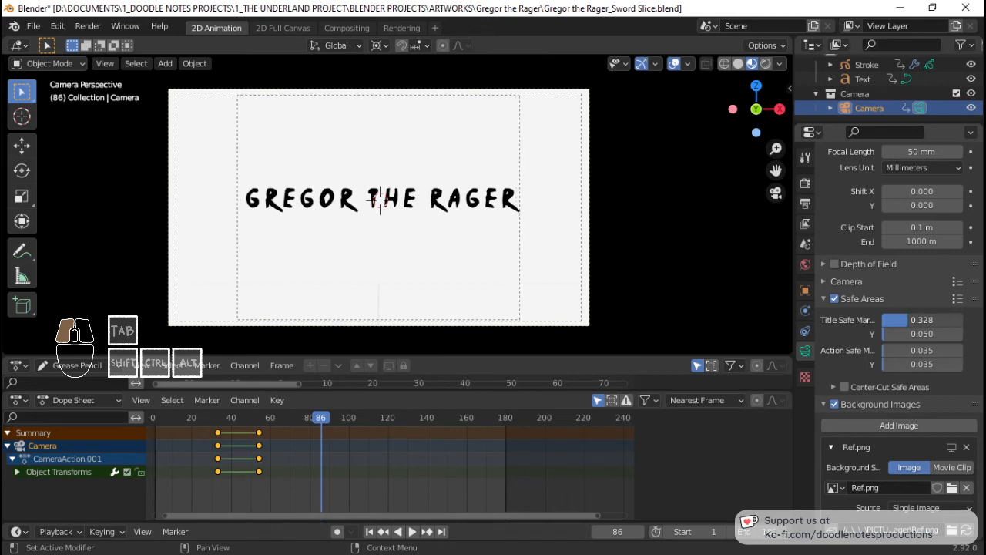
Move the title text about -0.01 m along the global X axis to centre it between the safe-area guides, and save the file.
{"action": "left_click", "coordinate": [462, 202]}
{"action": "key", "text": "g"}
{"action": "key", "text": "x"}
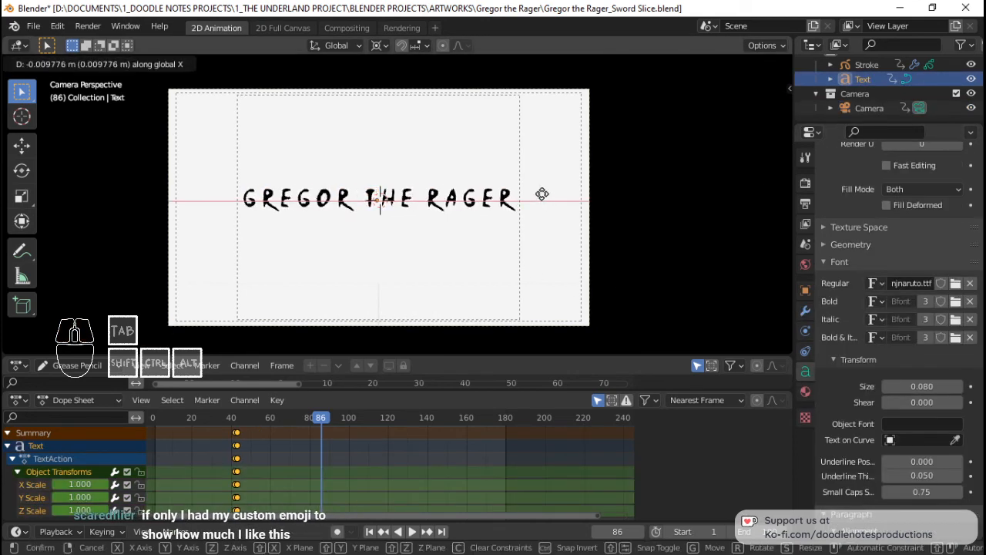
{"action": "left_click", "coordinate": [542, 194]}
{"action": "key", "text": "ctrl+s"}
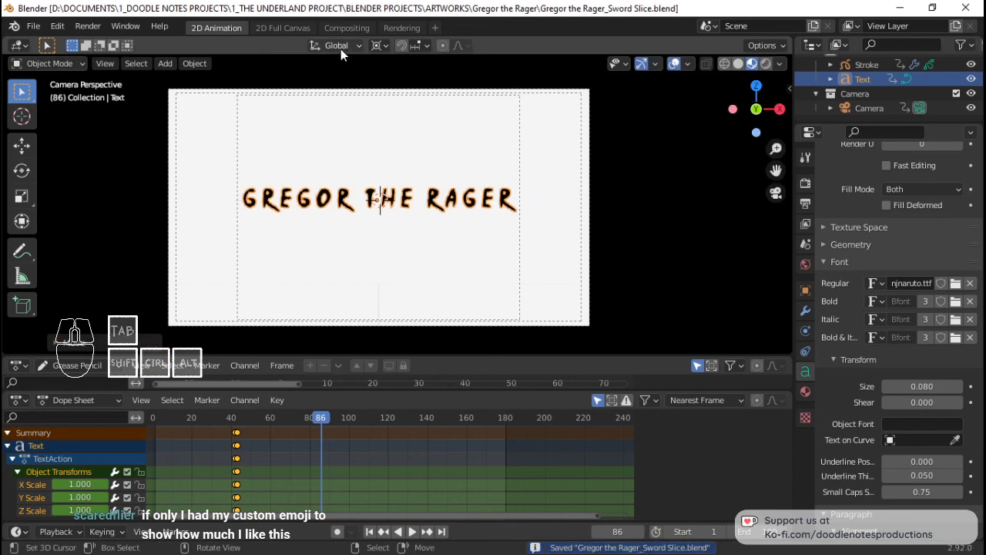
Deselect everything, hide the overlays and replay the animation from the first frame several times to review the centred title.
{"action": "key", "text": "alt+a"}
{"action": "scroll", "coordinate": [335, 346], "scroll_direction": "down", "scroll_amount": 16, "text": "alt"}
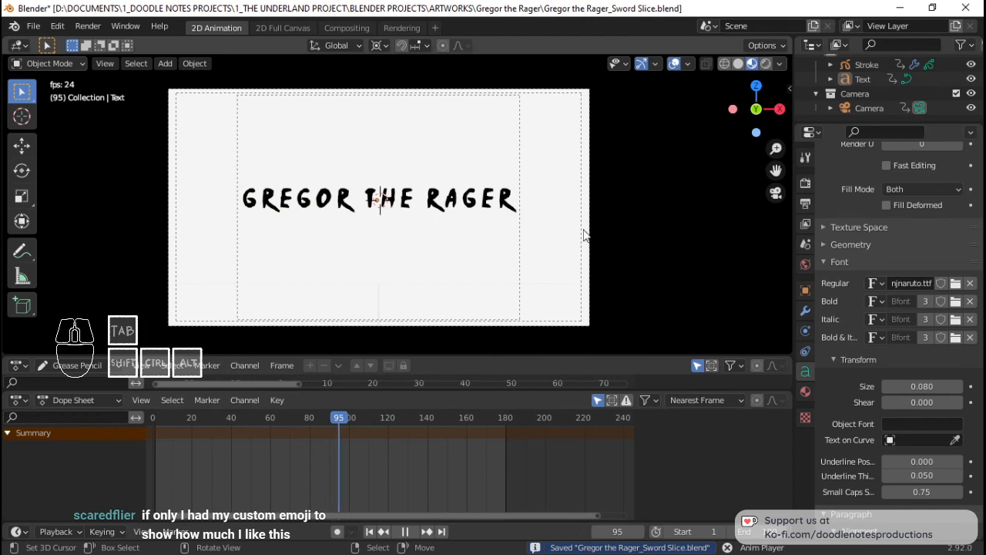
{"action": "key", "text": "shift+Left"}
{"action": "key", "text": "space"}
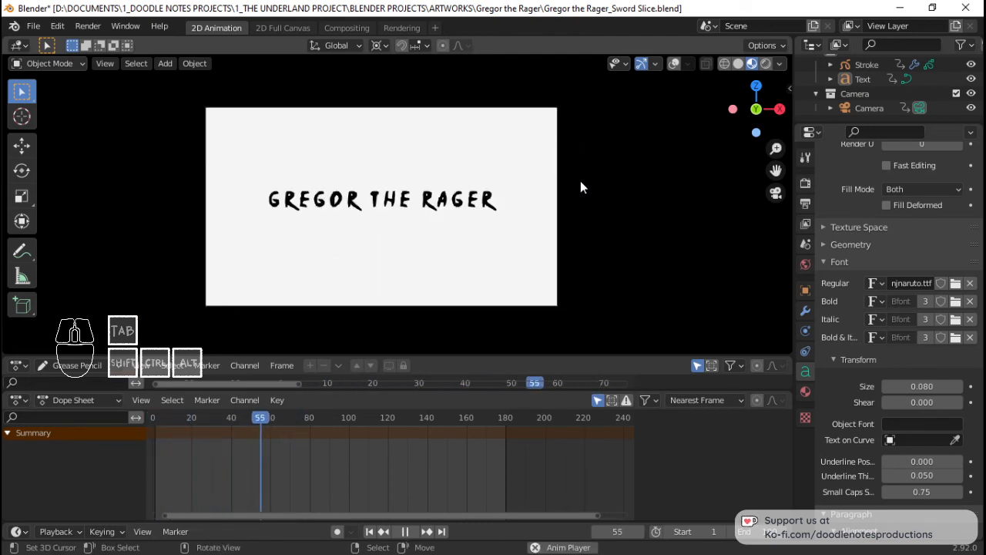
{"action": "key", "text": "space"}
{"action": "key", "text": "shift+Left"}
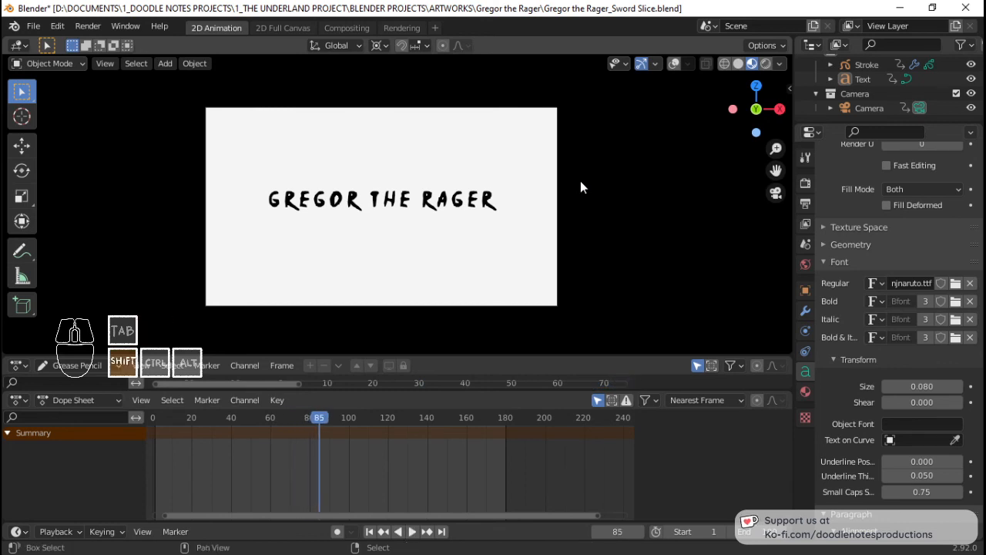
{"action": "key", "text": "space"}
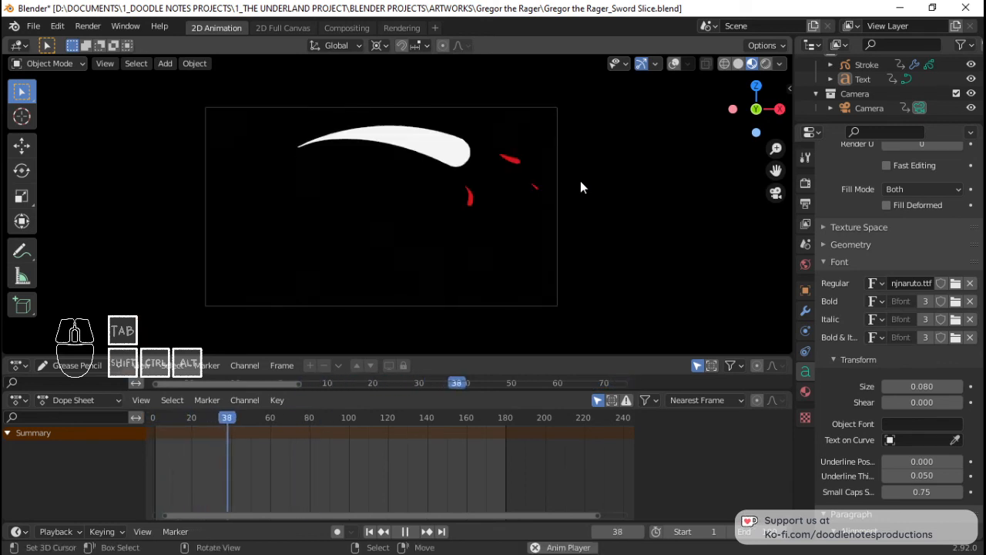
{"action": "key", "text": "space"}
{"action": "key", "text": "shift+Left"}
{"action": "key", "text": "space"}
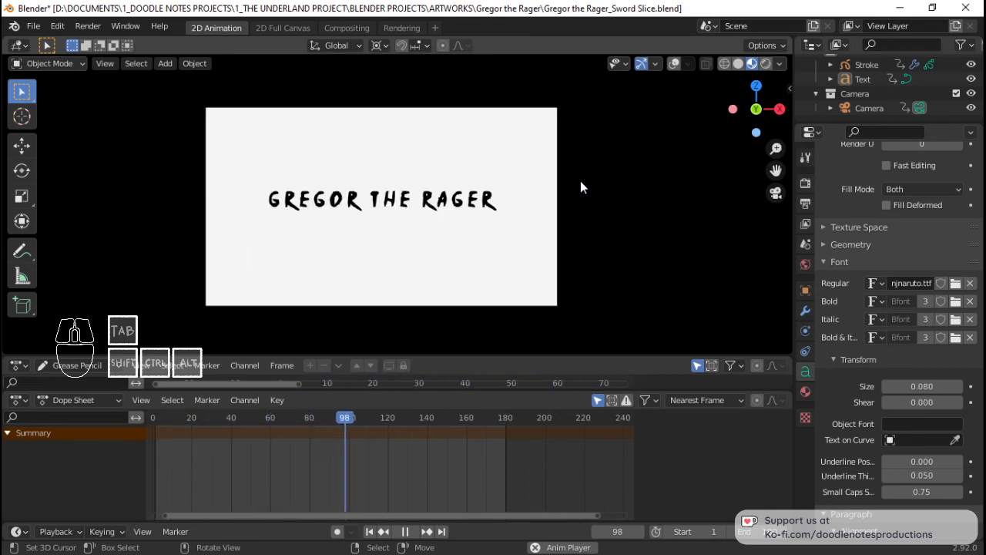
{"action": "key", "text": "space"}
{"action": "key", "text": "shift+Left"}
{"action": "key", "text": "space"}
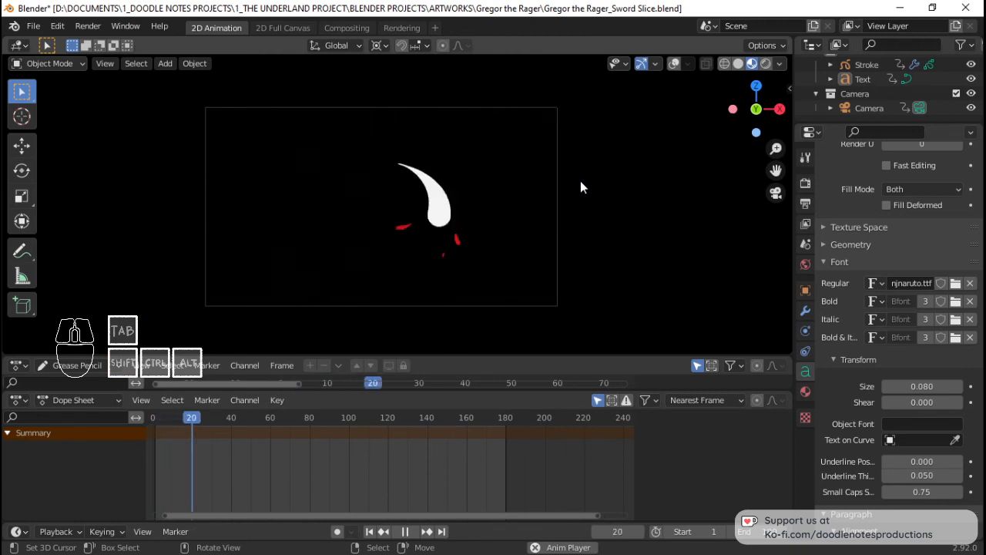
{"action": "key", "text": "space"}
{"action": "key", "text": "shift+Left"}
{"action": "key", "text": "space"}
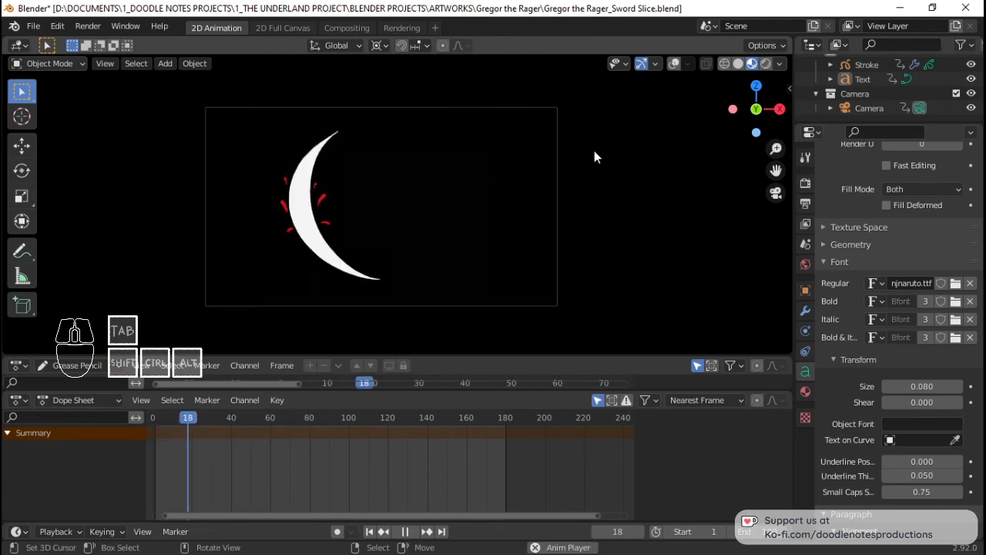
Maximize the 3D viewport, fit the camera frame to it and replay the animation from the first frame several times.
{"action": "key", "text": "ctrl+space"}
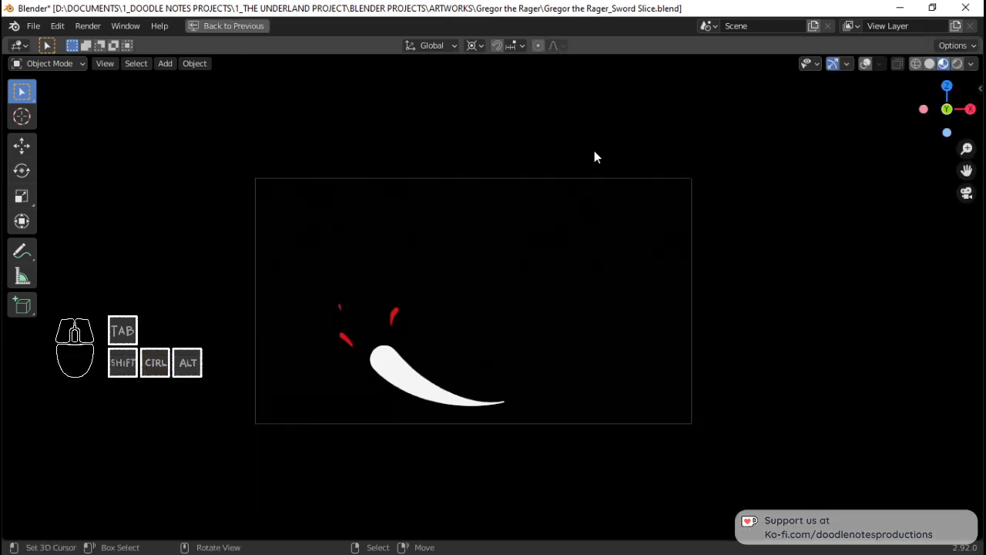
{"action": "key", "text": "Home"}
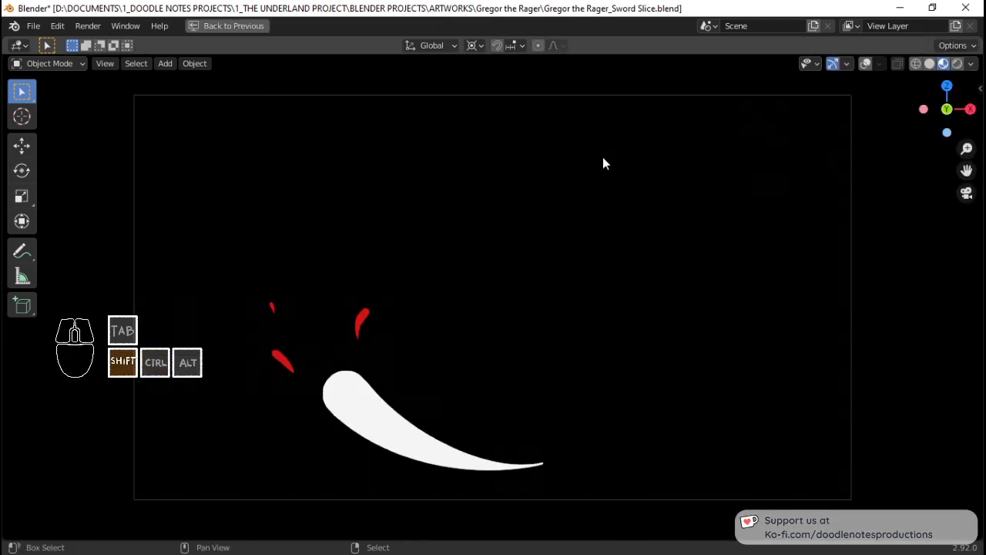
{"action": "key", "text": "shift+Left"}
{"action": "key", "text": "space"}
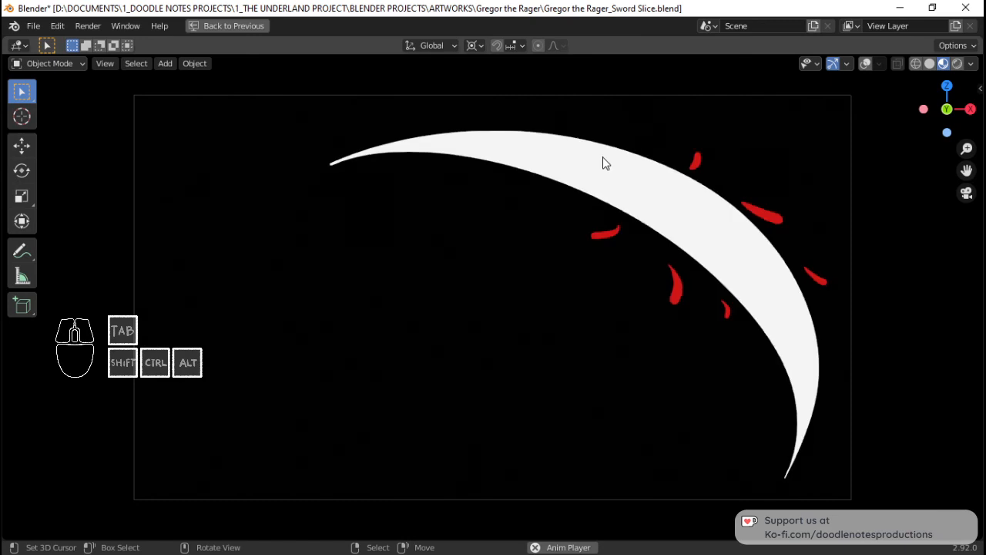
{"action": "key", "text": "space"}
{"action": "key", "text": "shift+Left"}
{"action": "key", "text": "space"}
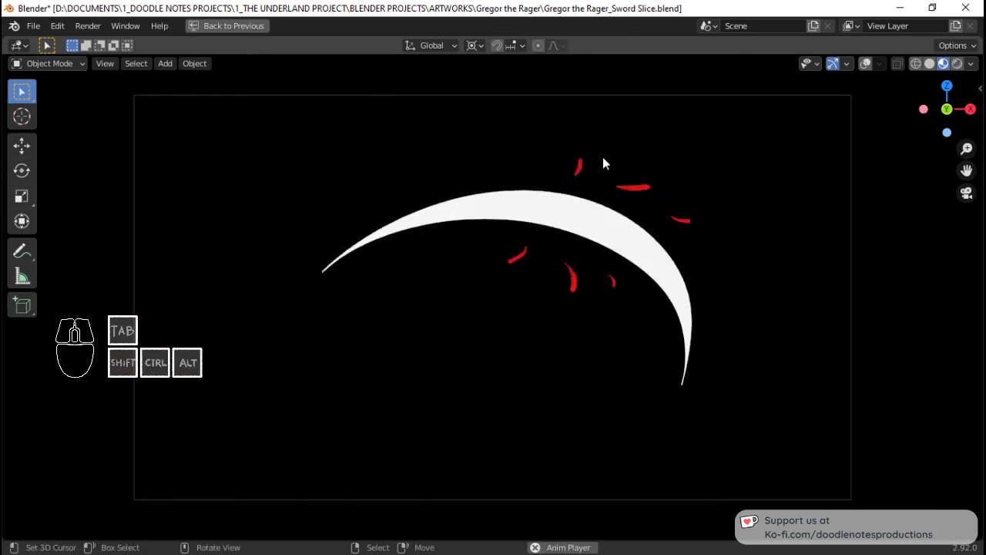
{"action": "key", "text": "space"}
{"action": "key", "text": "shift+Left"}
{"action": "key", "text": "space"}
{"action": "key", "text": "space"}
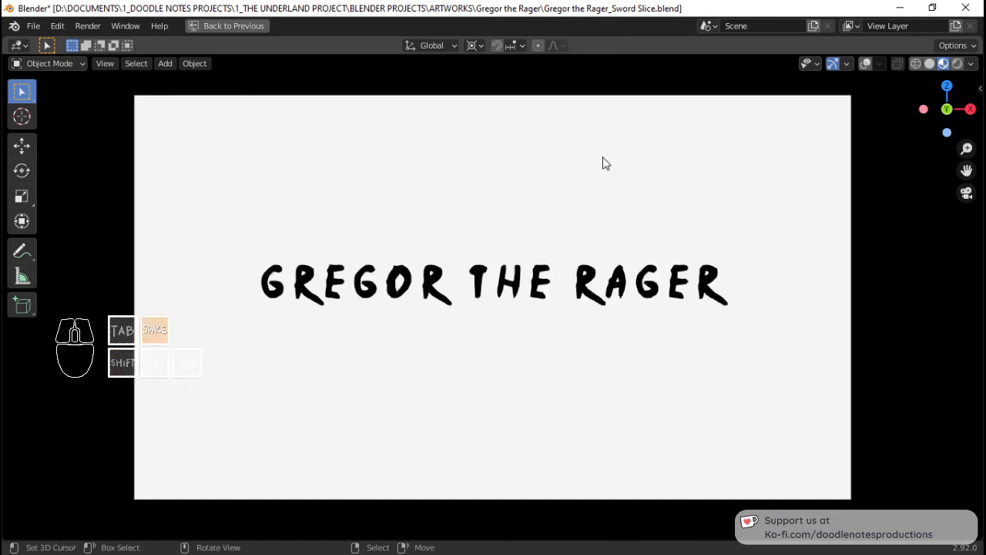
{"action": "key", "text": "shift+Left"}
{"action": "key", "text": "space"}
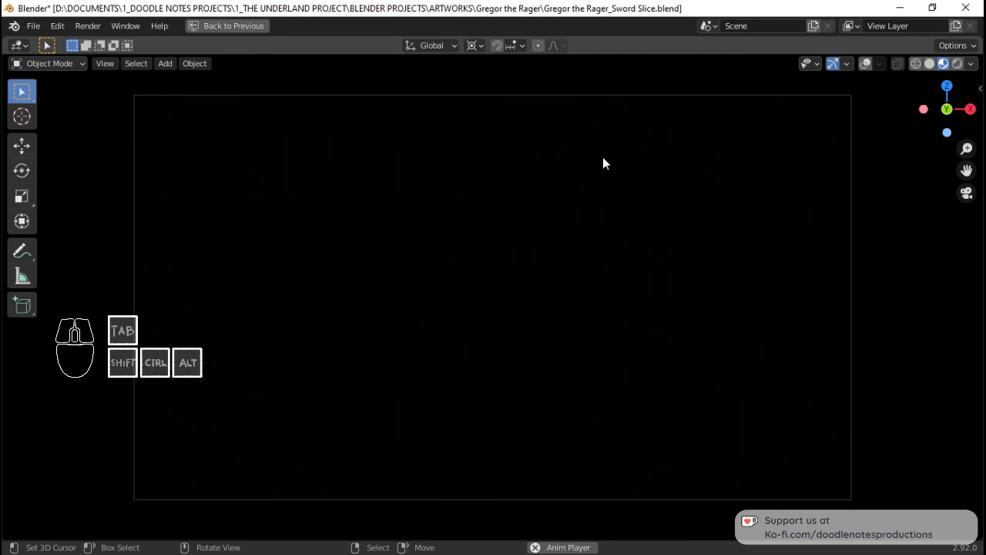
{"action": "key", "text": "space"}
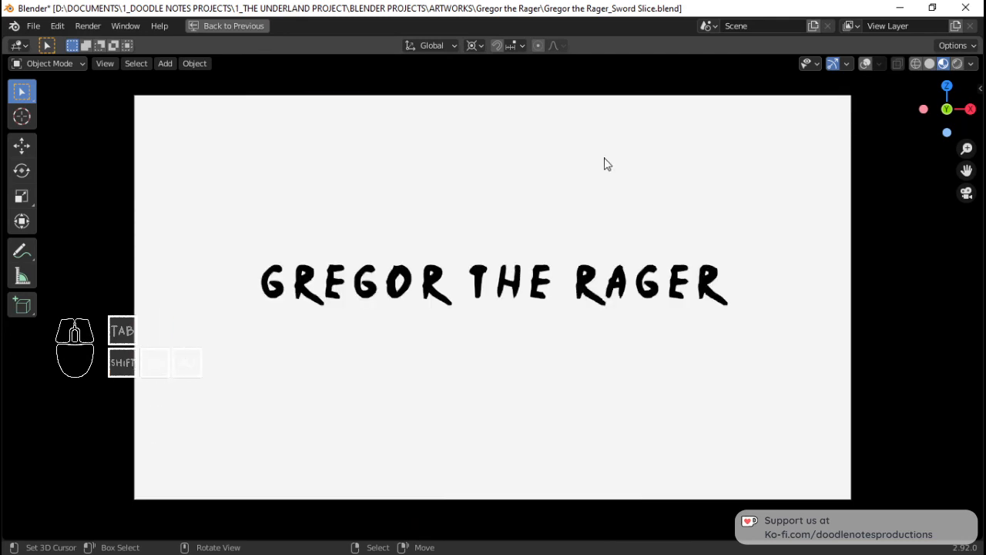
Return to the full workspace layout and resize the Grease Pencil and Dope Sheet editors to give the 3D viewport more height.
{"action": "scroll", "coordinate": [454, 136], "scroll_direction": "down", "scroll_amount": 2}
{"action": "left_click", "coordinate": [230, 28]}
{"action": "scroll", "coordinate": [508, 212], "scroll_direction": "down", "scroll_amount": 2}
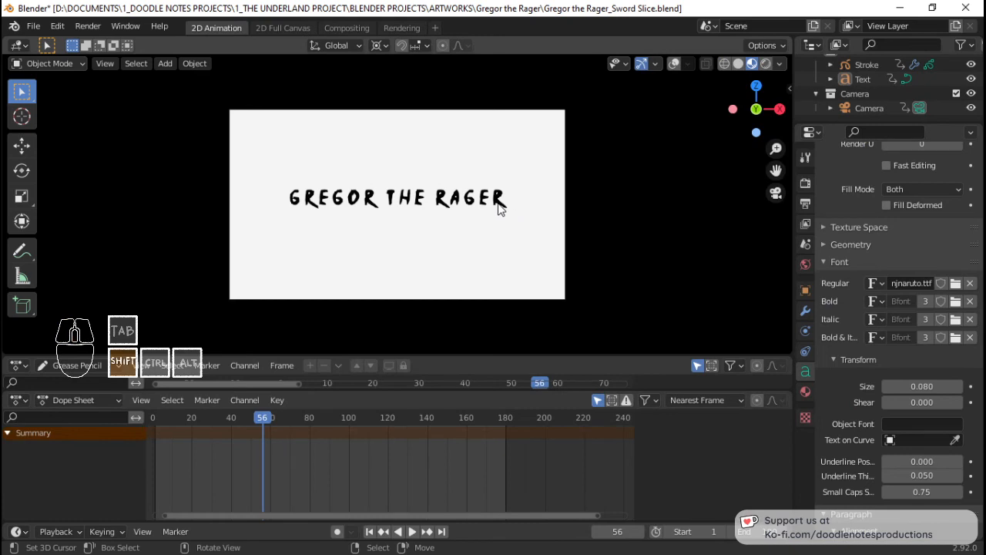
{"action": "scroll", "coordinate": [484, 202], "scroll_direction": "up", "scroll_amount": 1}
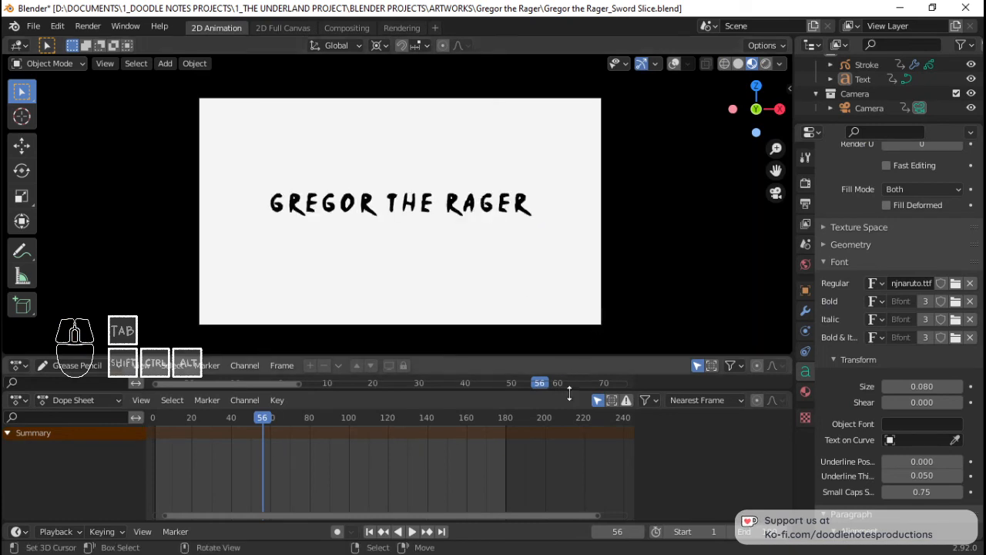
{"action": "left_click_drag", "start_coordinate": [584, 392], "coordinate": [582, 470]}
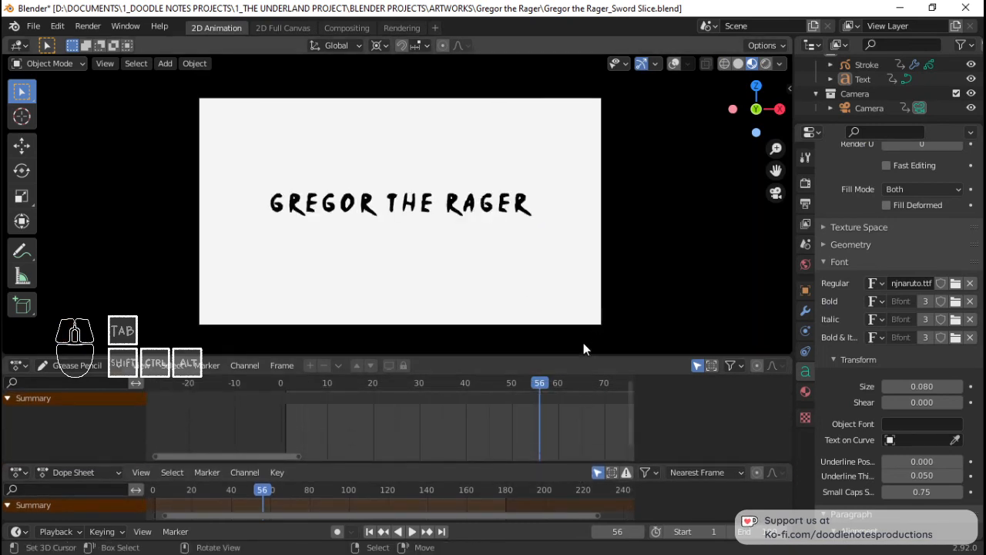
{"action": "left_click_drag", "start_coordinate": [583, 352], "coordinate": [586, 385]}
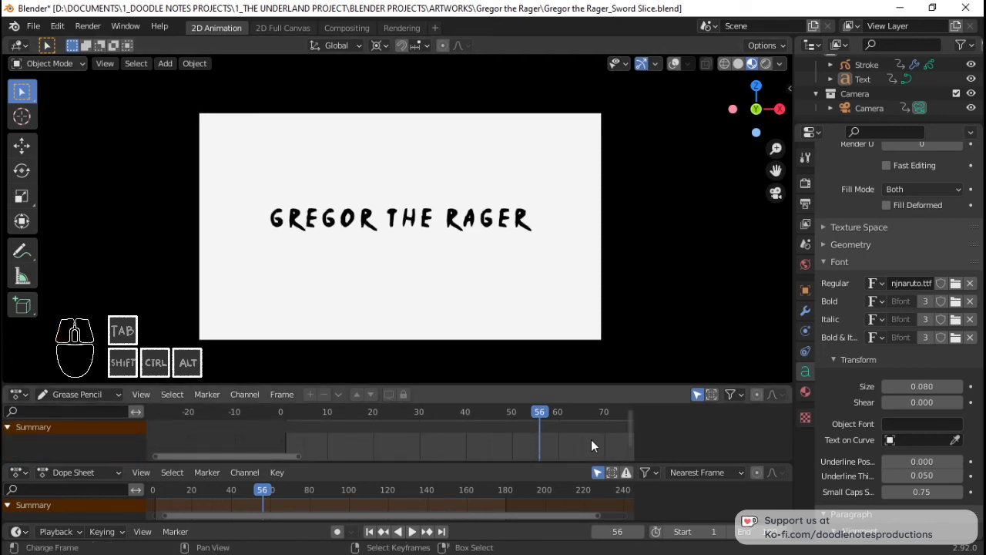
{"action": "left_click_drag", "start_coordinate": [562, 461], "coordinate": [541, 439]}
{"action": "key", "text": "Up"}
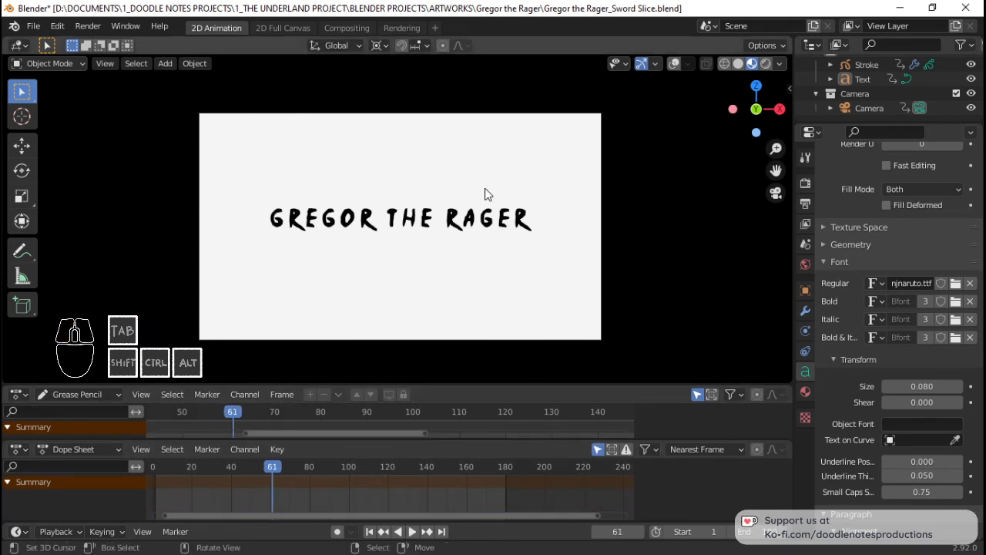
Replay the slash animation from frame 1 in the enlarged viewport to check the title reveal.
{"action": "key", "text": "space"}
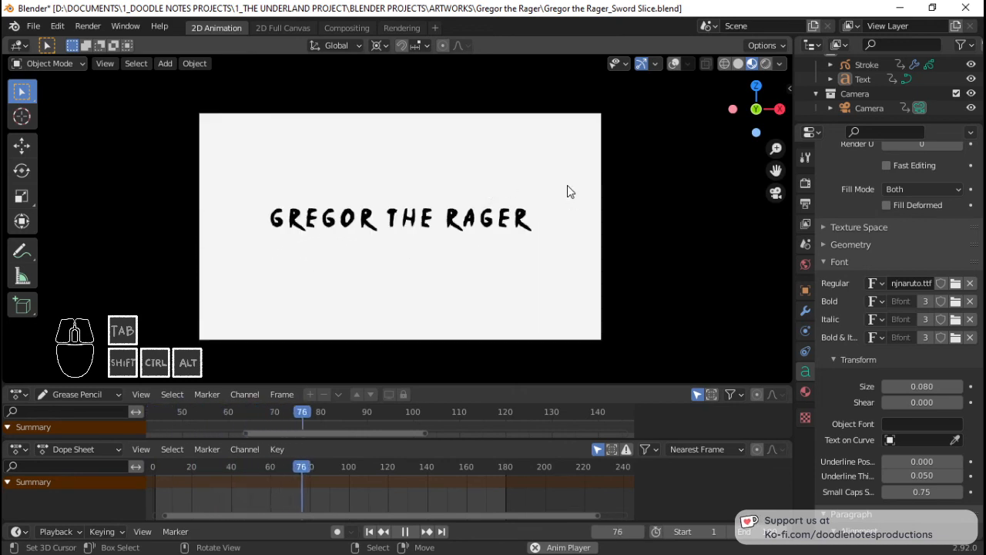
{"action": "key", "text": "space"}
{"action": "key", "text": "shift+Left"}
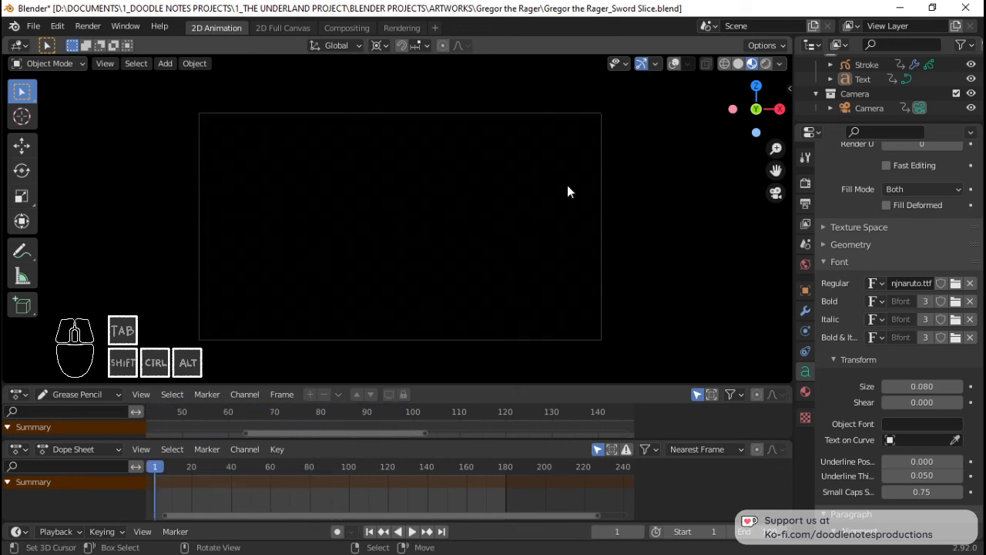
{"action": "key", "text": "space"}
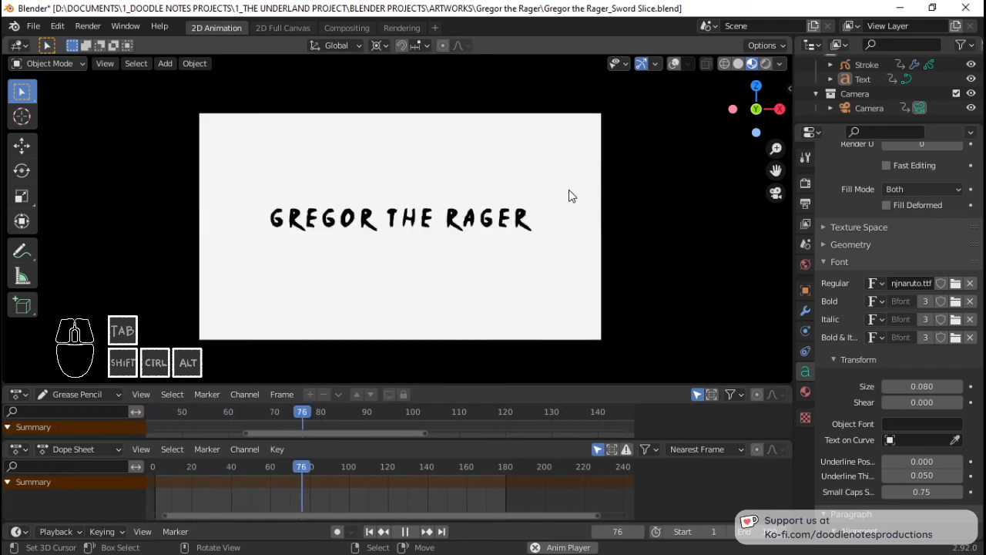
{"action": "key", "text": "space"}
{"action": "key", "text": "shift+Left"}
{"action": "key", "text": "space"}
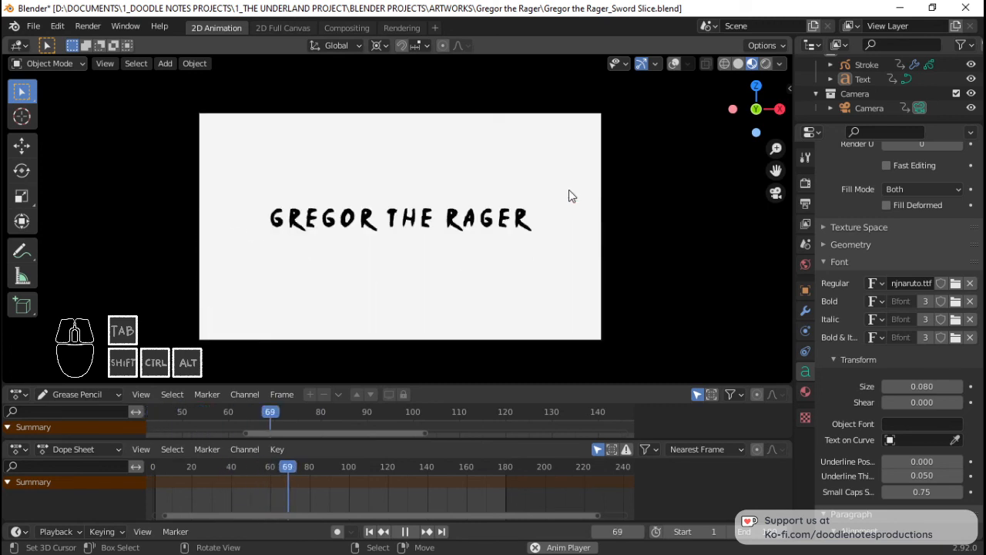
{"action": "key", "text": "space"}
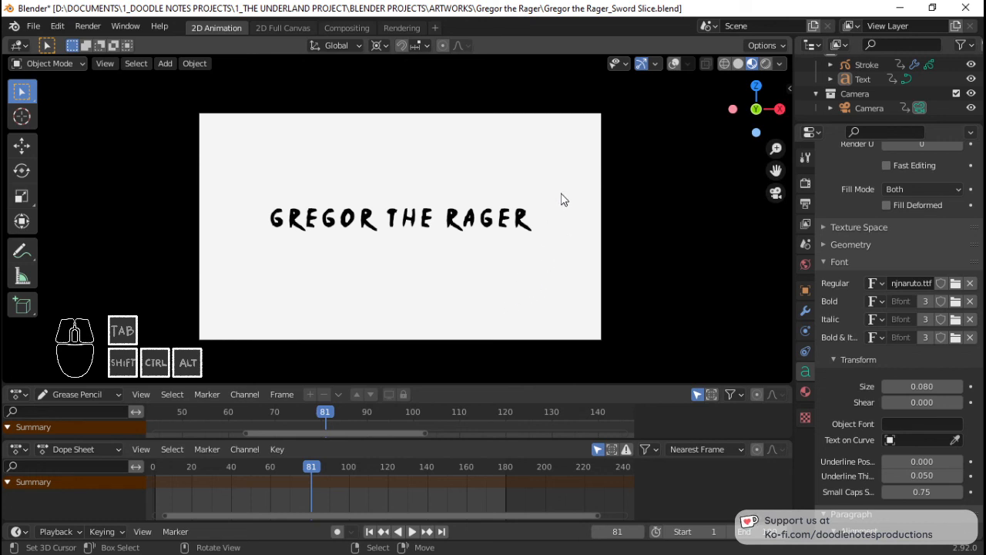
Open the recent file Gregor the Rager.blend and play its animation from the start of the timeline.
{"action": "left_click", "coordinate": [33, 25]}
{"action": "mouse_move", "coordinate": [77, 71]}
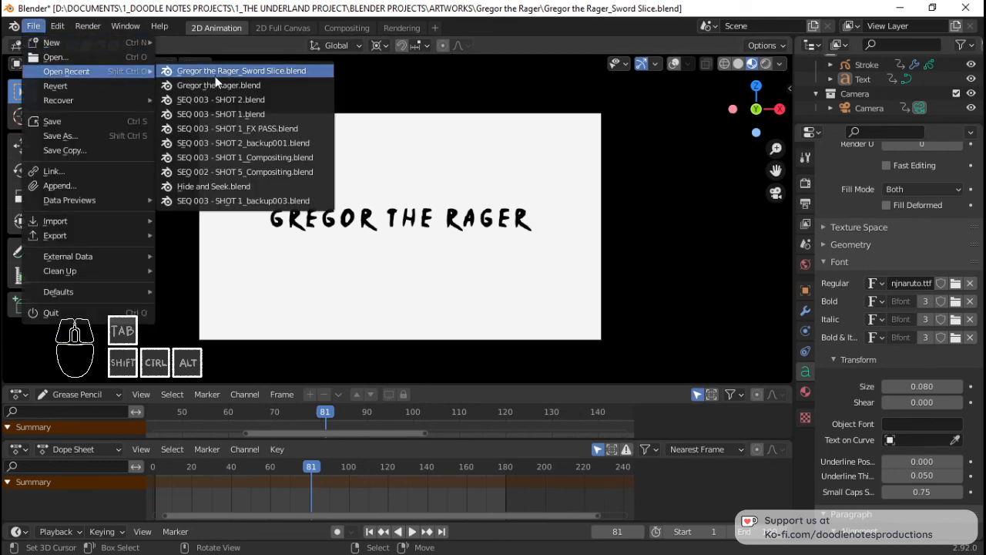
{"action": "left_click", "coordinate": [232, 84]}
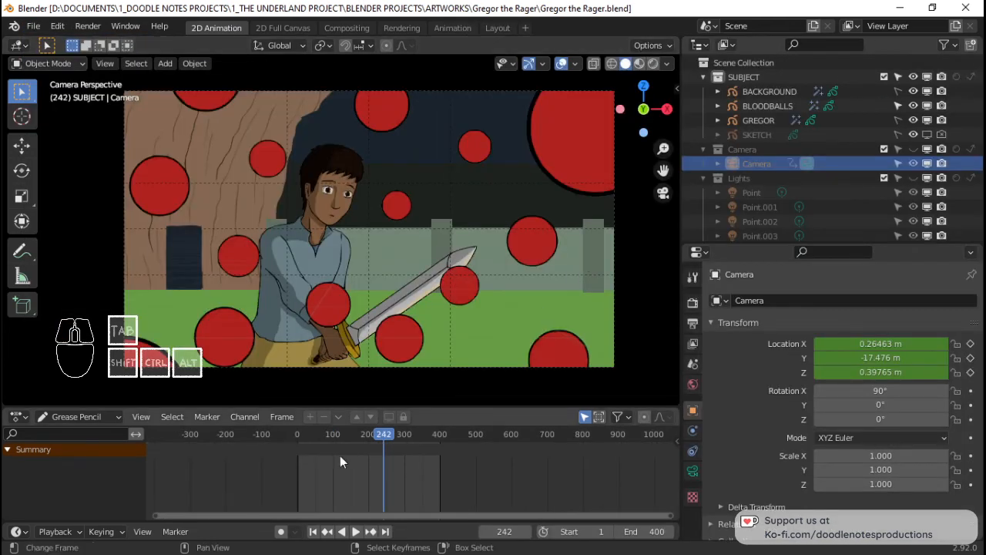
{"action": "left_click", "coordinate": [296, 470]}
{"action": "key", "text": "space"}
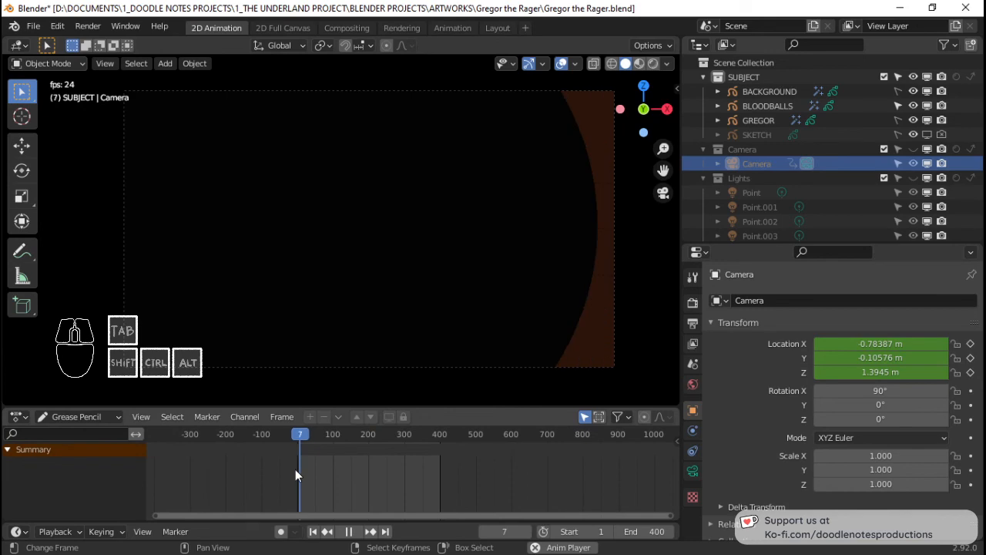
{"action": "key", "text": "space"}
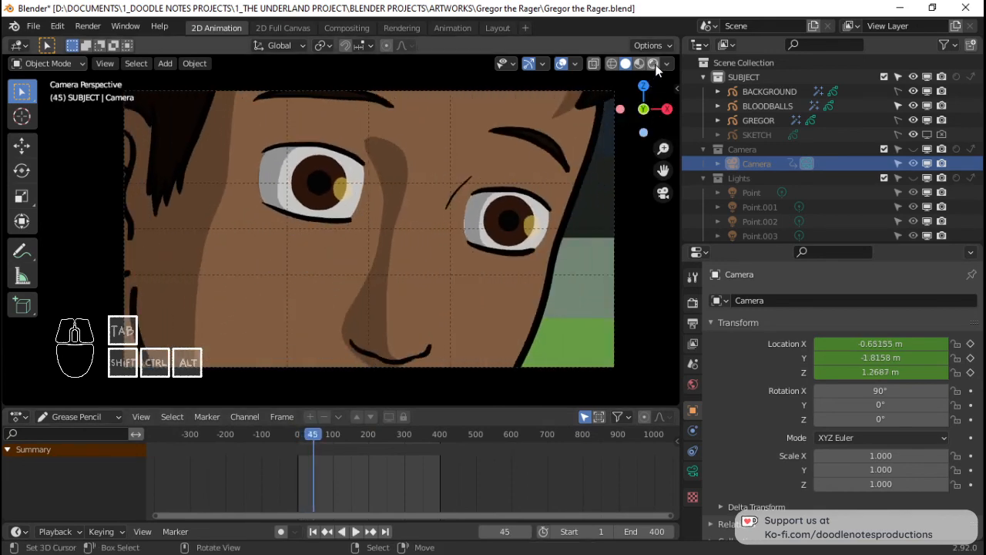
Preview the blood-ball scene with Rendered viewport shading, playing its animation from the middle of the timeline.
{"action": "left_click", "coordinate": [360, 488]}
{"action": "key", "text": "space"}
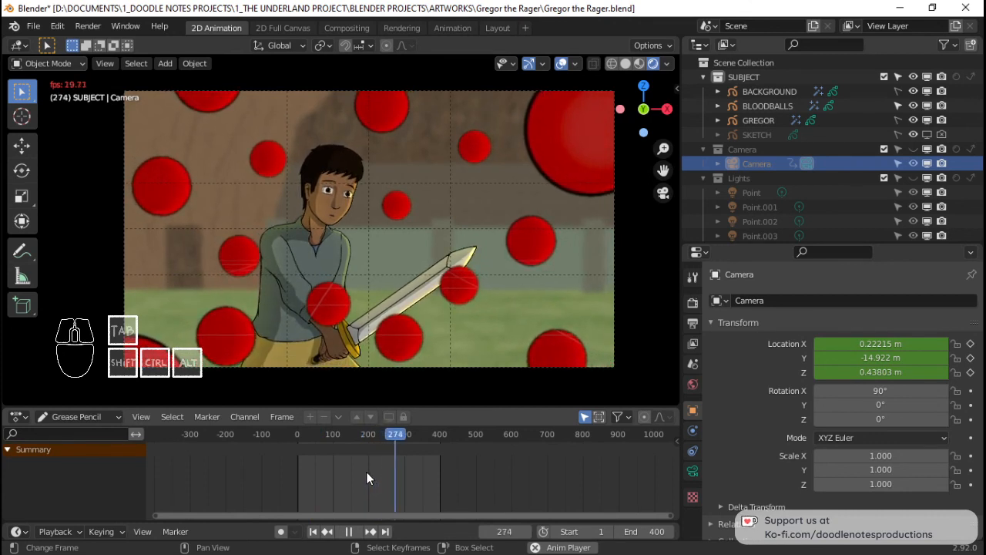
{"action": "key", "text": "space"}
{"action": "key", "text": "space"}
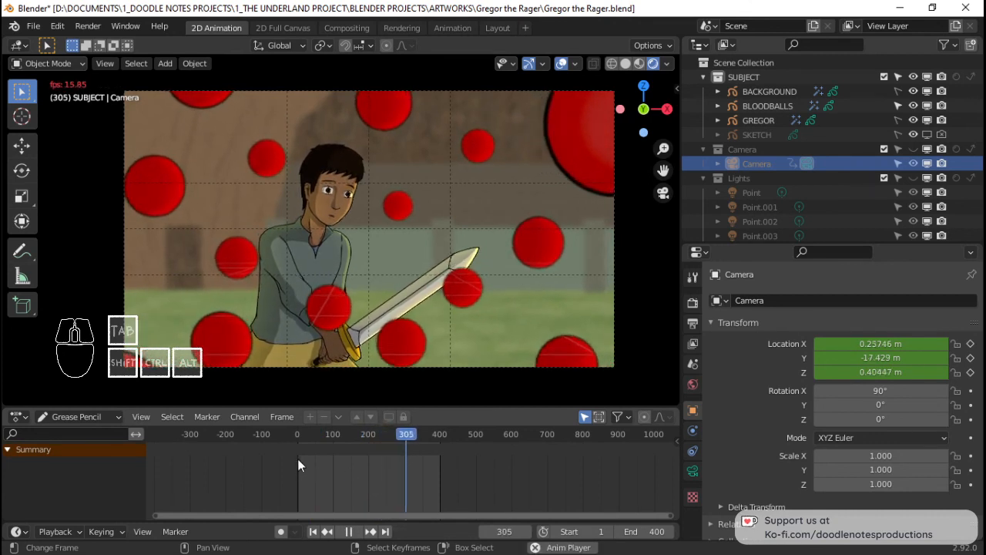
{"action": "key", "text": "space"}
Save the Gregor the Rager.blend scene.
{"action": "left_click", "coordinate": [57, 25]}
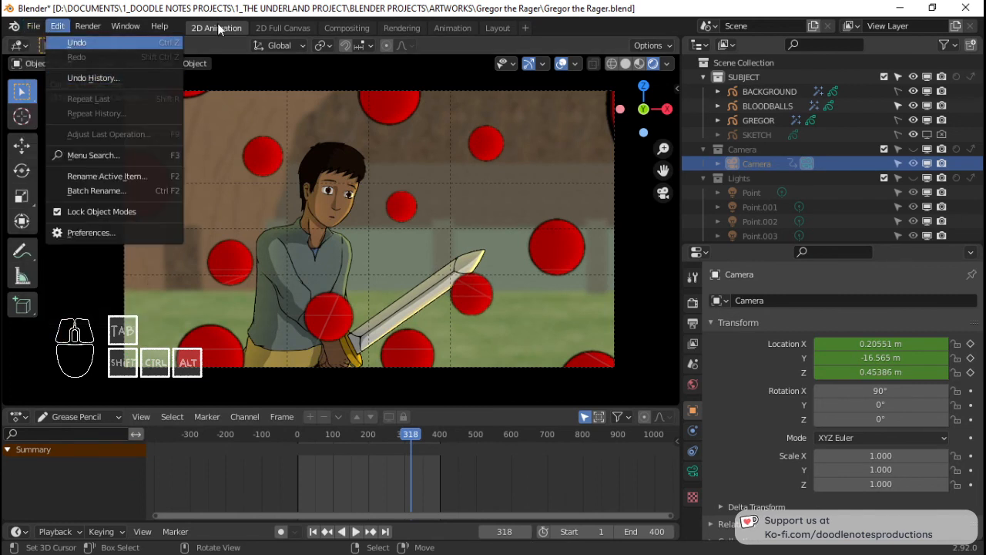
{"action": "left_click", "coordinate": [69, 39]}
{"action": "key", "text": "ctrl+s"}
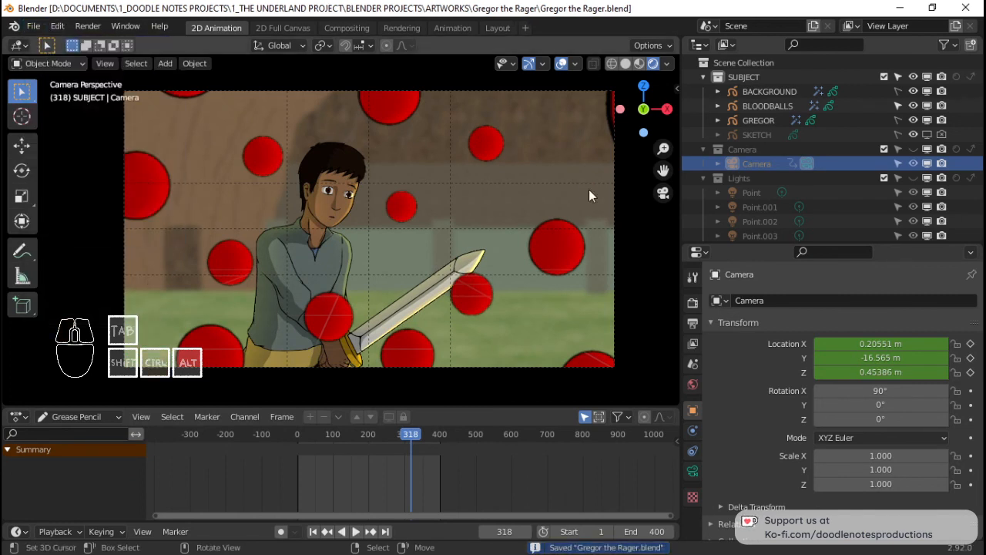